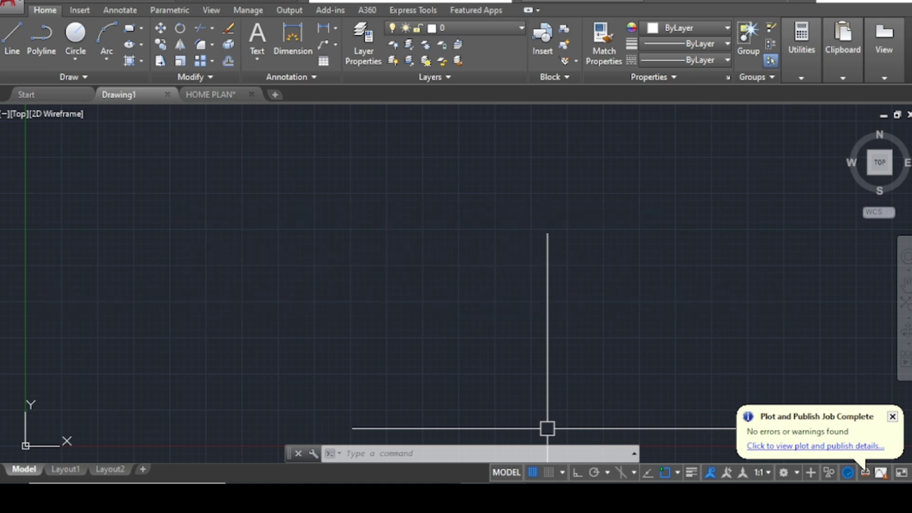
Minimize the Autodesk search results image and view the bedrooms, sitting room and open area in the HOME PLAN drawing.
{"action": "mouse_move", "coordinate": [222, 99]}
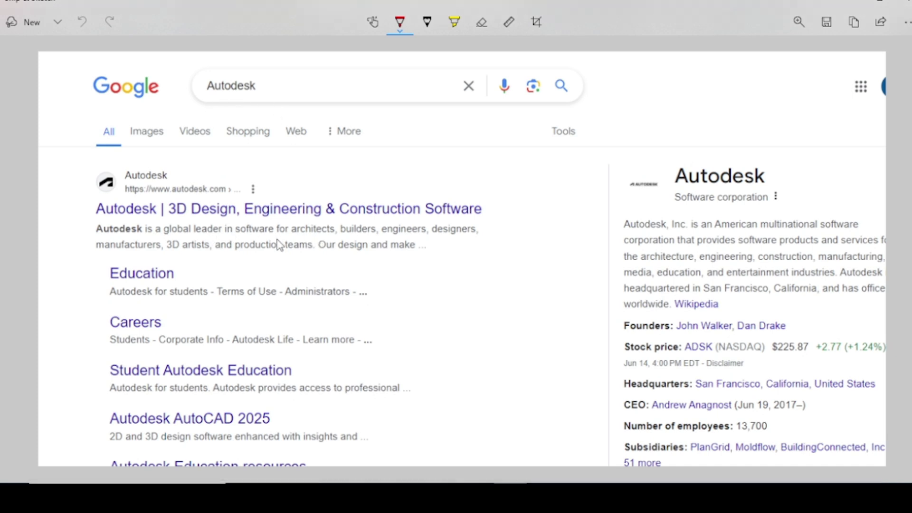
{"action": "left_click", "coordinate": [856, 2]}
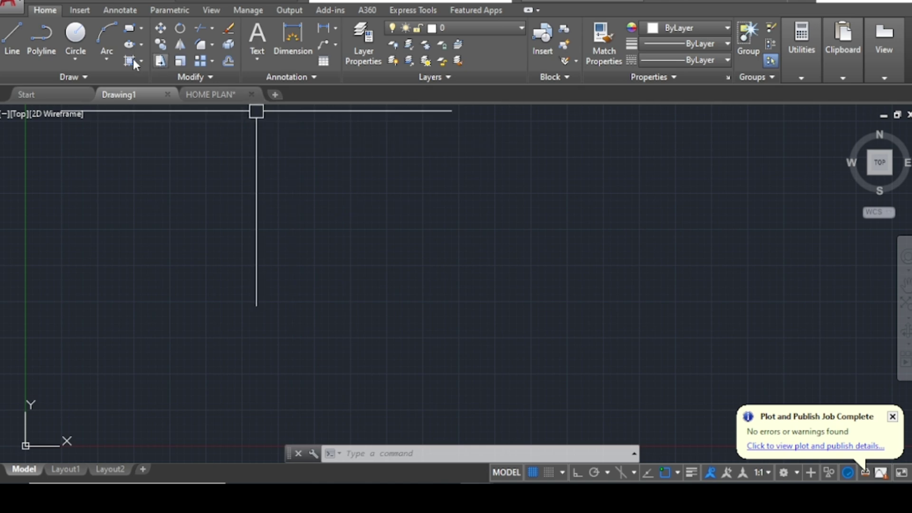
{"action": "left_click", "coordinate": [215, 93]}
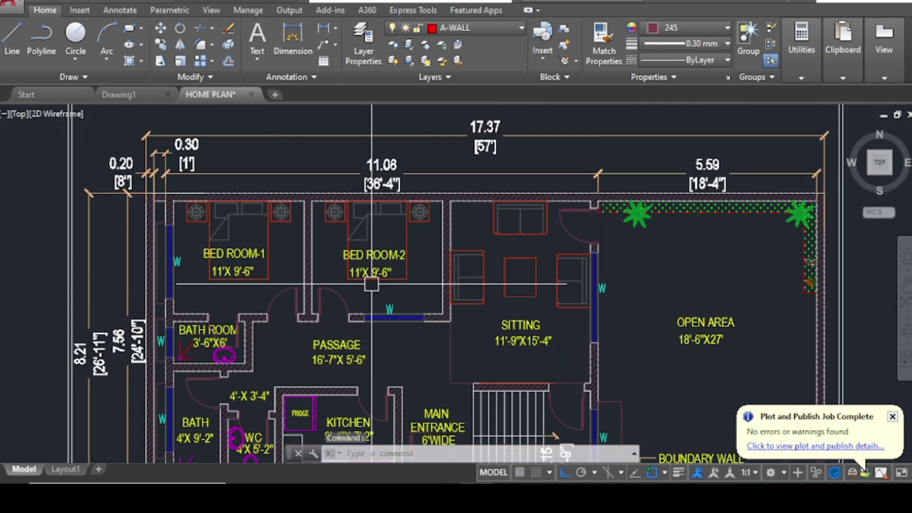
{"action": "scroll", "coordinate": [390, 285], "scroll_direction": "down", "scroll_amount": 2}
{"action": "scroll", "coordinate": [380, 276], "scroll_direction": "up", "scroll_amount": 2}
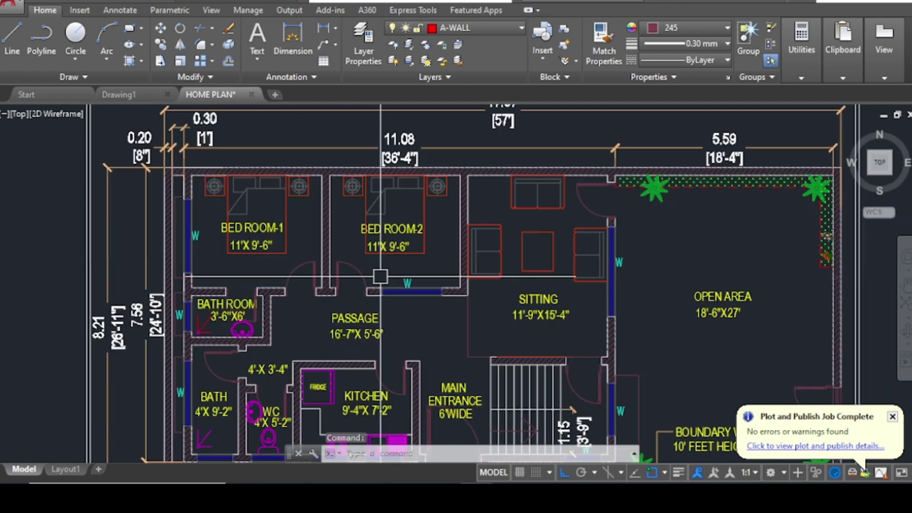
{"action": "middle_click_drag", "start_coordinate": [476, 238], "coordinate": [403, 274]}
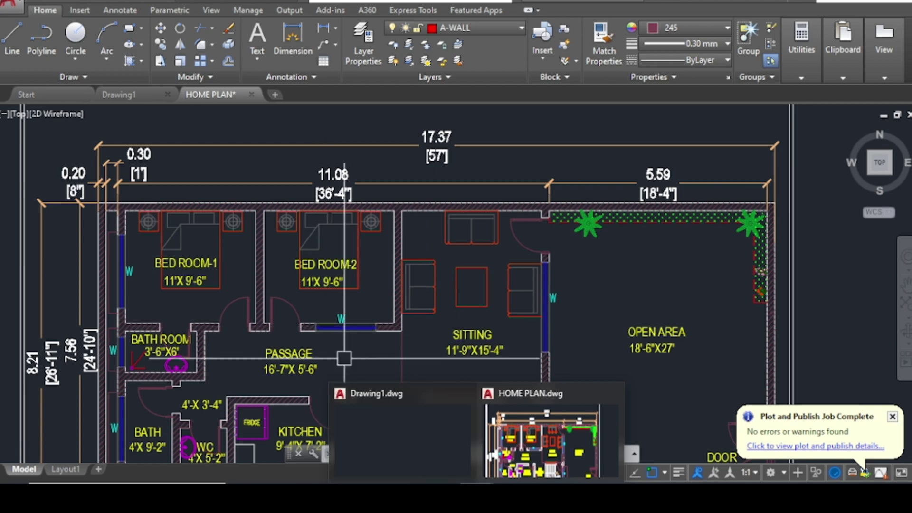
Switch to the photo viewer, look through the construction site photos up to the electrical panels, and return to the home plan.
{"action": "mouse_move", "coordinate": [475, 499]}
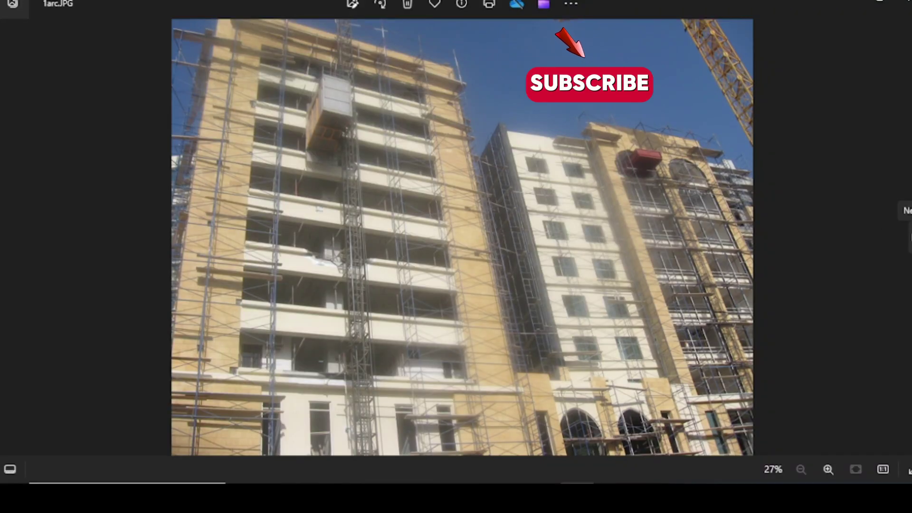
{"action": "left_click", "coordinate": [905, 236]}
{"action": "left_click", "coordinate": [905, 236]}
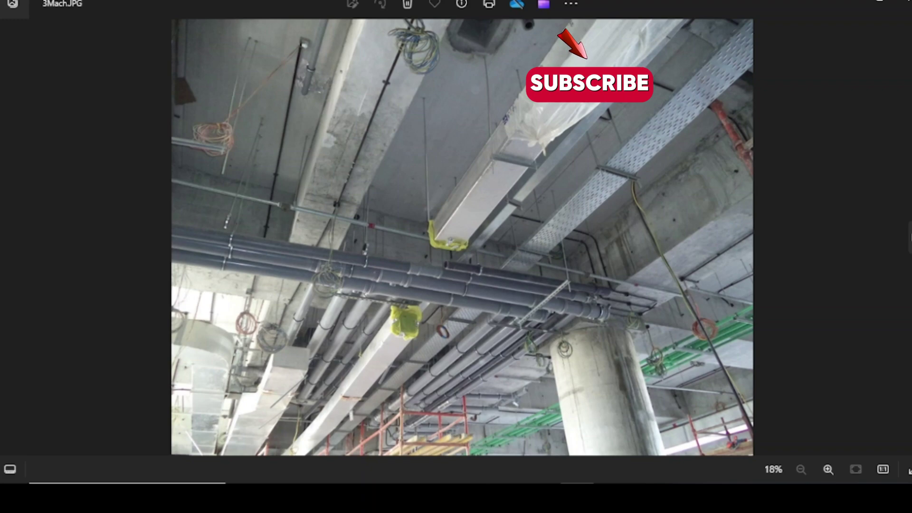
{"action": "left_click", "coordinate": [907, 236]}
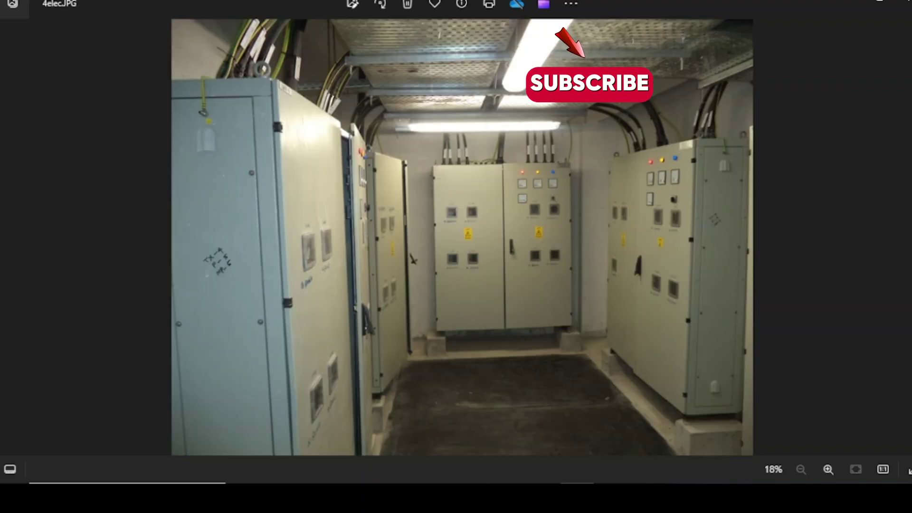
{"action": "left_click", "coordinate": [852, 2]}
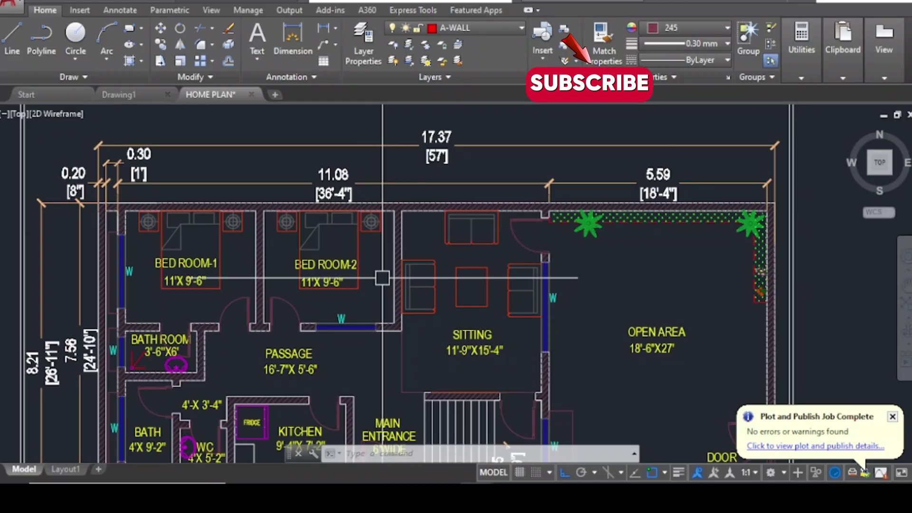
Check the blank Drawing1, then examine the rooms and dimensions of the ground floor plan in HOME PLAN.
{"action": "left_click", "coordinate": [146, 93]}
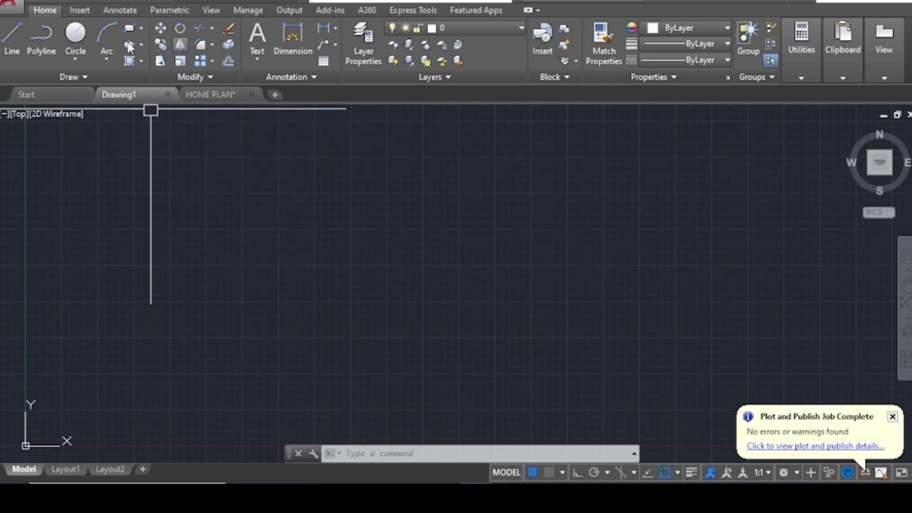
{"action": "left_click", "coordinate": [223, 93]}
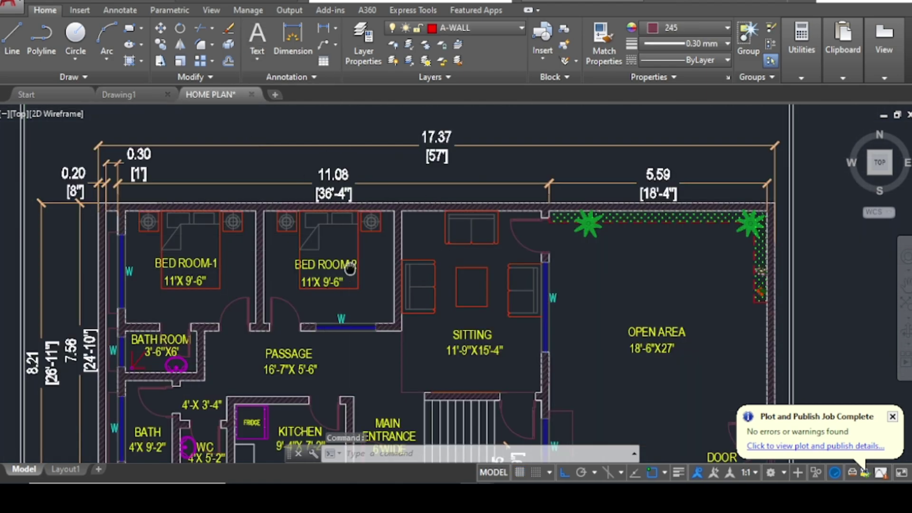
{"action": "scroll", "coordinate": [340, 177], "scroll_direction": "down", "scroll_amount": 2}
{"action": "scroll", "coordinate": [340, 178], "scroll_direction": "down", "scroll_amount": 3}
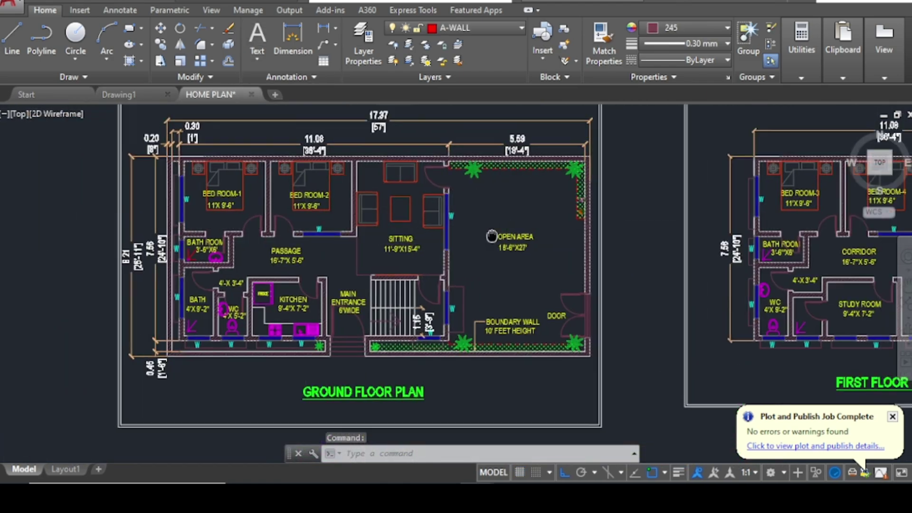
{"action": "middle_click_drag", "start_coordinate": [520, 227], "coordinate": [398, 288]}
{"action": "middle_click_drag", "start_coordinate": [173, 244], "coordinate": [296, 223]}
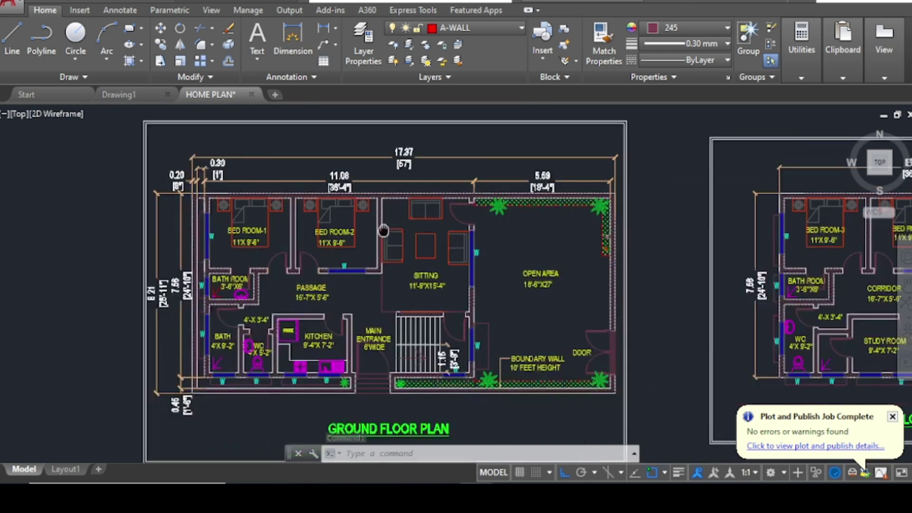
{"action": "scroll", "coordinate": [341, 231], "scroll_direction": "up", "scroll_amount": 2}
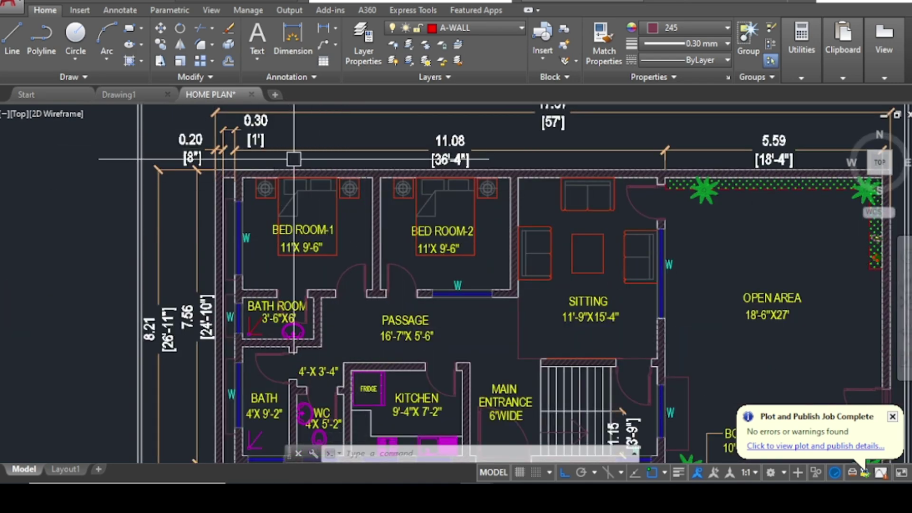
{"action": "scroll", "coordinate": [400, 238], "scroll_direction": "down", "scroll_amount": 2}
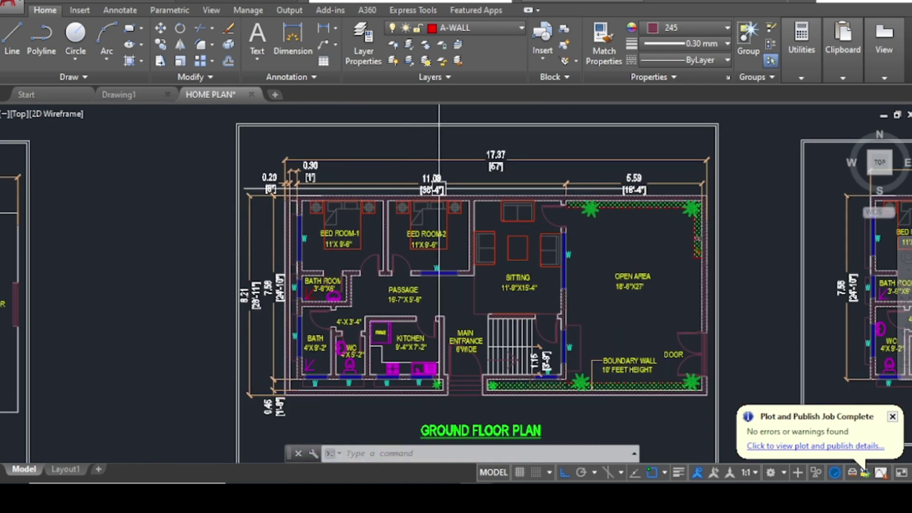
Return to Drawing1 and review the drawing properties and the additional Draw, Modify and Annotation tools.
{"action": "left_click", "coordinate": [149, 98]}
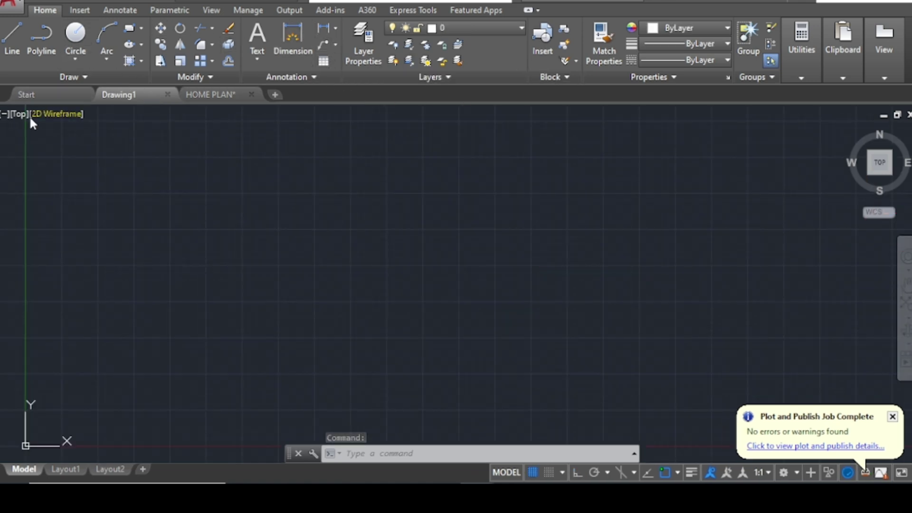
{"action": "key", "text": "ctrl+1"}
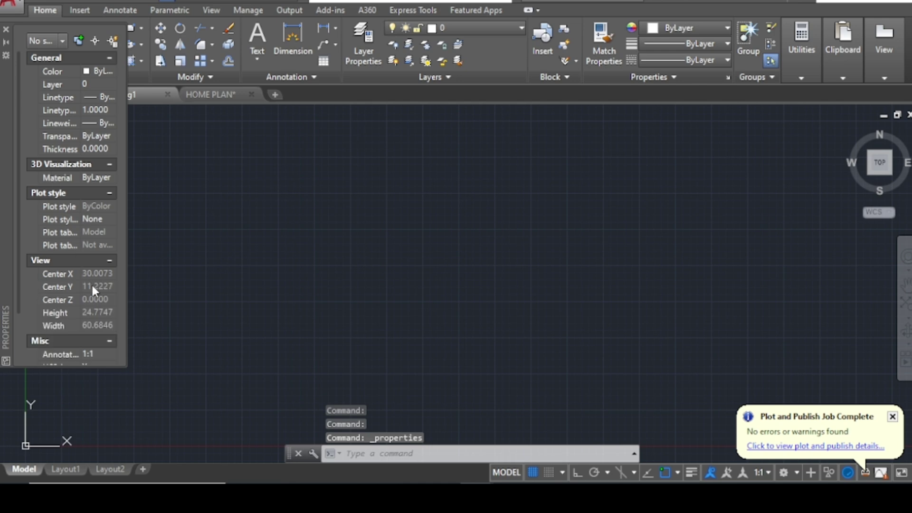
{"action": "left_click", "coordinate": [6, 30]}
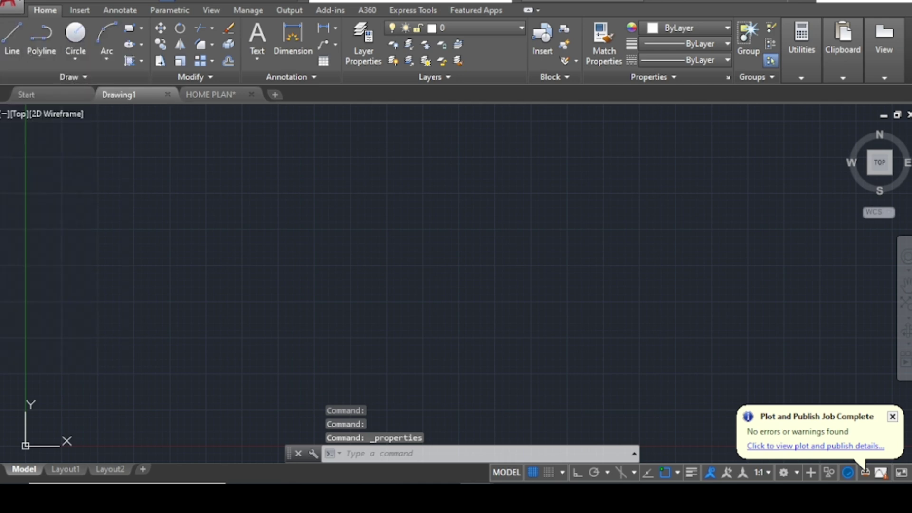
{"action": "left_click", "coordinate": [85, 76]}
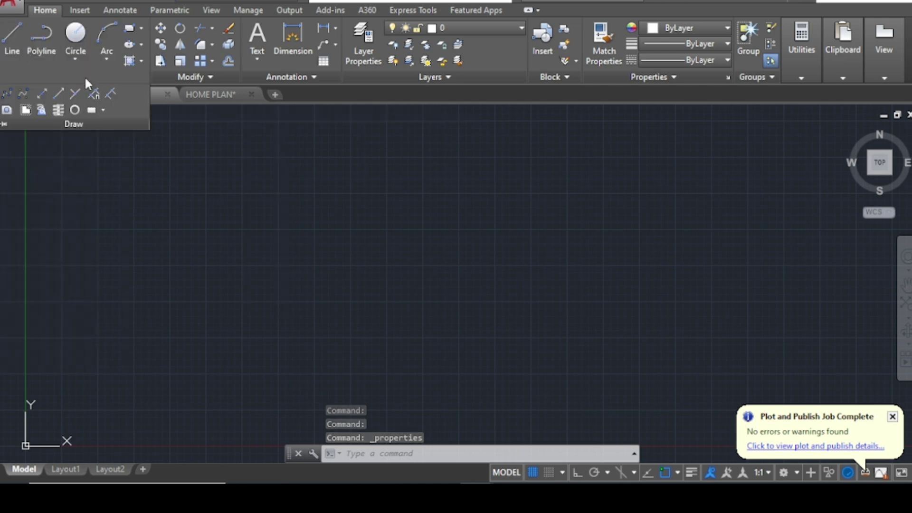
{"action": "left_click", "coordinate": [211, 78]}
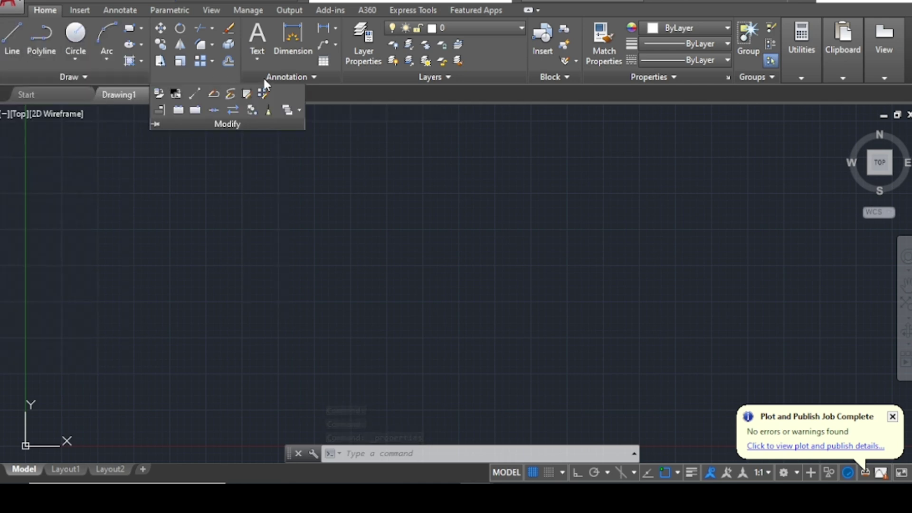
{"action": "left_click", "coordinate": [315, 76]}
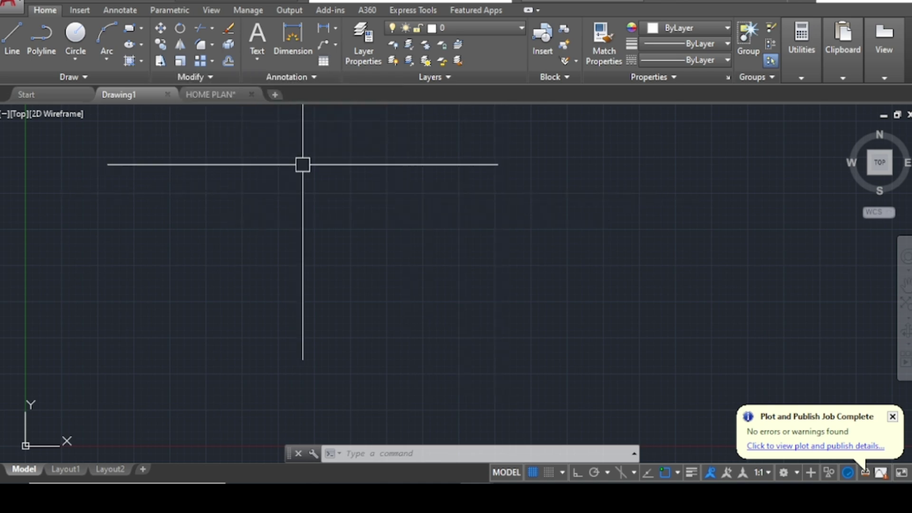
Switch to the All services drawing and examine the bedrooms and bathrooms on the architectural floor plan.
{"action": "mouse_move", "coordinate": [294, 482]}
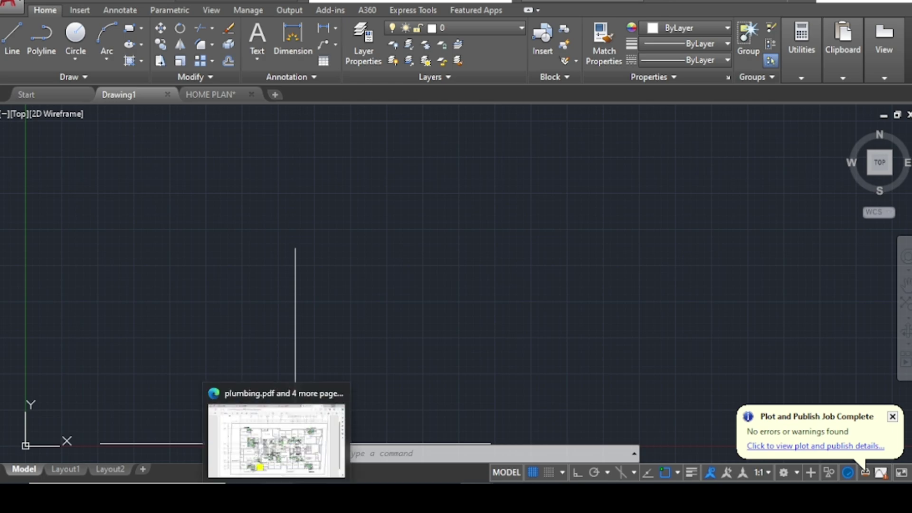
{"action": "left_click", "coordinate": [284, 451]}
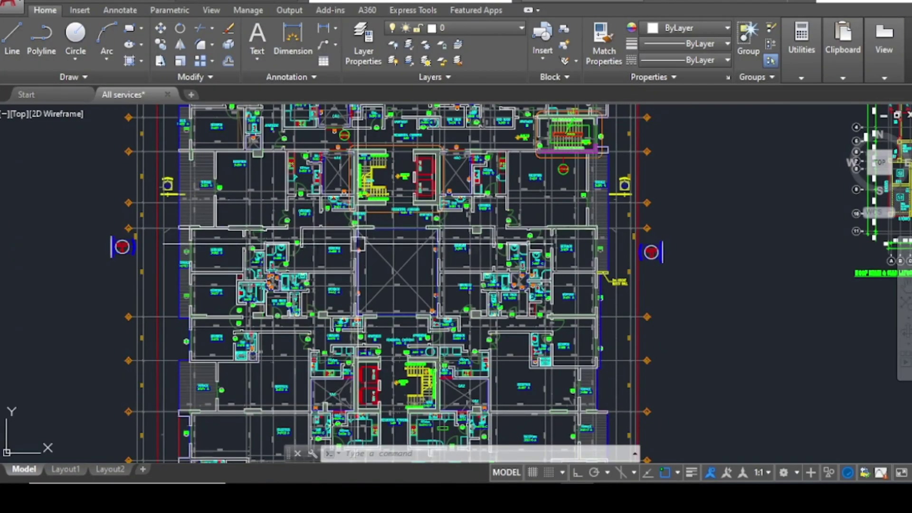
{"action": "scroll", "coordinate": [397, 256], "scroll_direction": "up", "scroll_amount": 5}
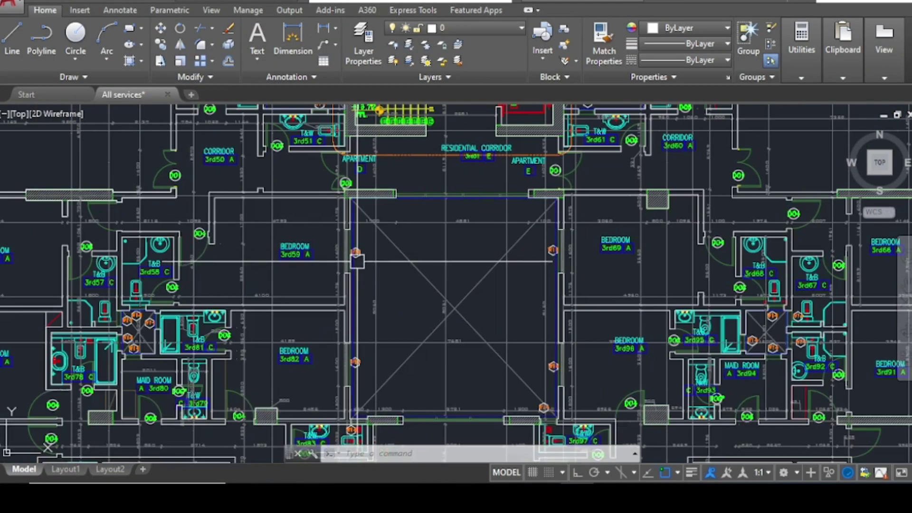
{"action": "scroll", "coordinate": [226, 137], "scroll_direction": "up", "scroll_amount": 2}
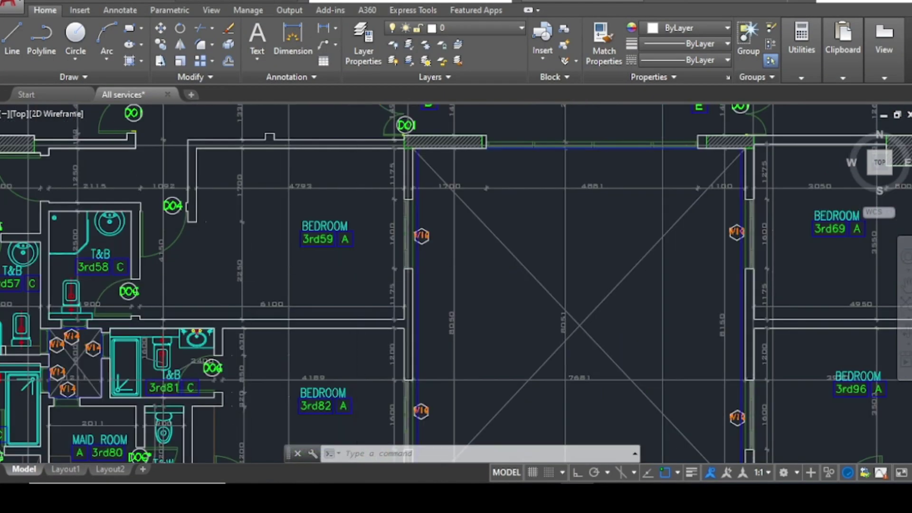
{"action": "scroll", "coordinate": [342, 269], "scroll_direction": "up", "scroll_amount": 2}
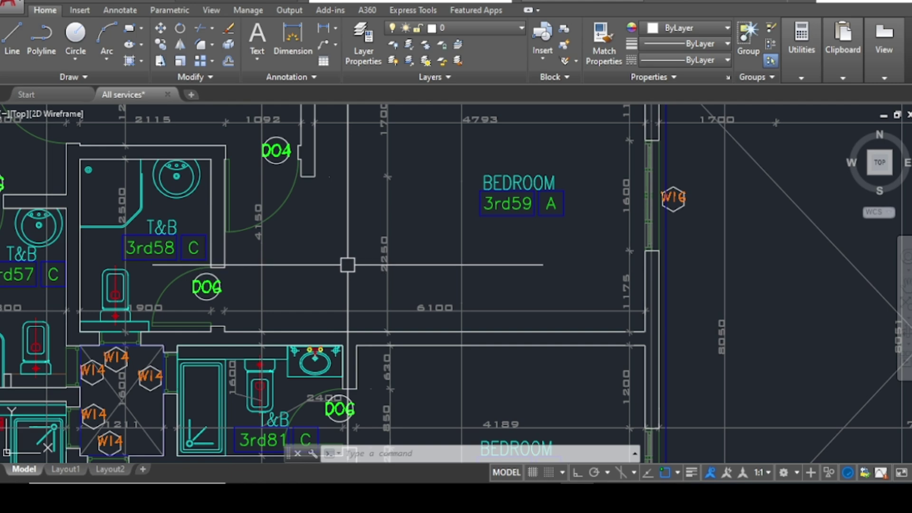
{"action": "scroll", "coordinate": [316, 273], "scroll_direction": "down", "scroll_amount": 6}
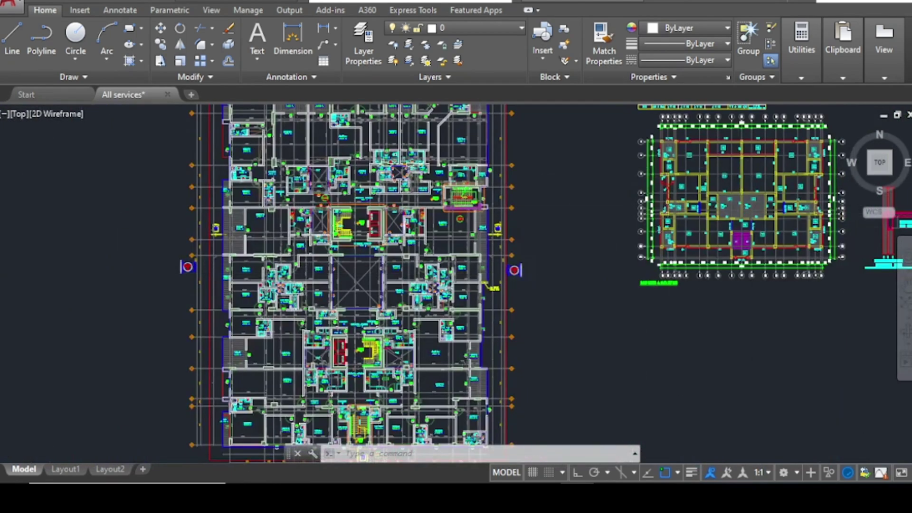
Examine the structural beam and slab layout and the beam reinforcement schedule above it.
{"action": "scroll", "coordinate": [759, 172], "scroll_direction": "up", "scroll_amount": 8}
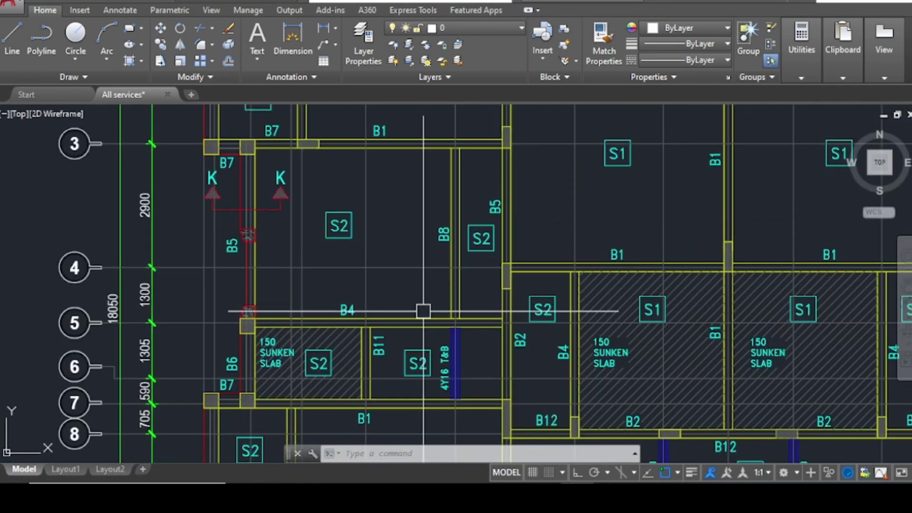
{"action": "scroll", "coordinate": [424, 311], "scroll_direction": "down", "scroll_amount": 5}
{"action": "scroll", "coordinate": [454, 134], "scroll_direction": "up", "scroll_amount": 8}
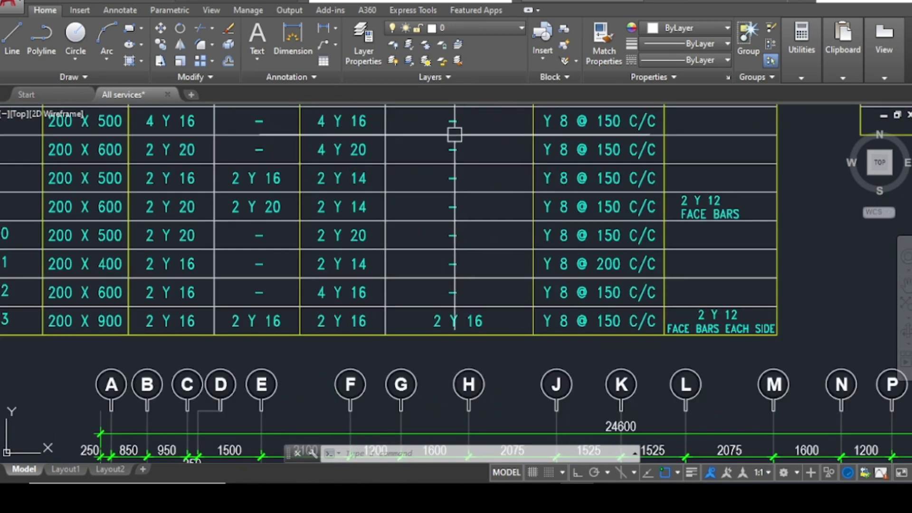
{"action": "scroll", "coordinate": [454, 134], "scroll_direction": "down", "scroll_amount": 4}
{"action": "scroll", "coordinate": [376, 172], "scroll_direction": "up", "scroll_amount": 4}
{"action": "scroll", "coordinate": [315, 194], "scroll_direction": "down", "scroll_amount": 6}
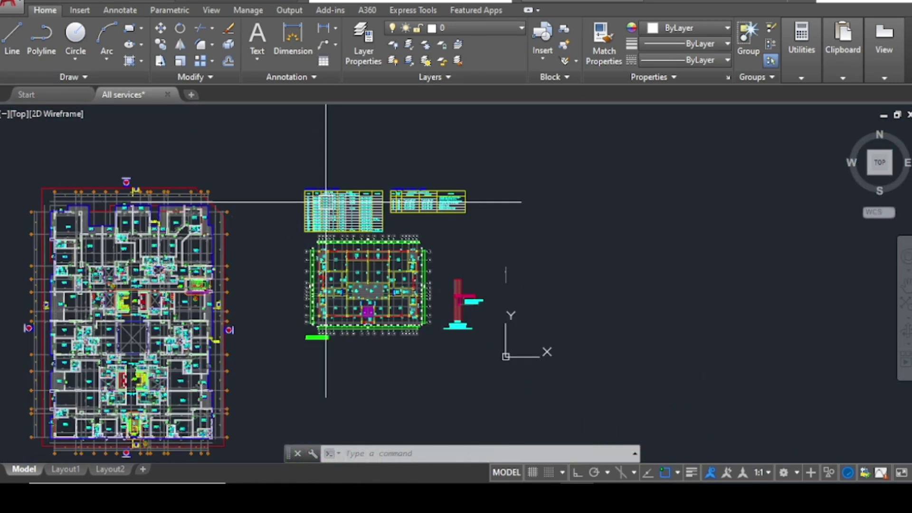
Examine the firefighting pipe layout, including the nipple risers and pipe sizes near the lifts.
{"action": "scroll", "coordinate": [366, 228], "scroll_direction": "down", "scroll_amount": 4}
{"action": "scroll", "coordinate": [596, 241], "scroll_direction": "up", "scroll_amount": 7}
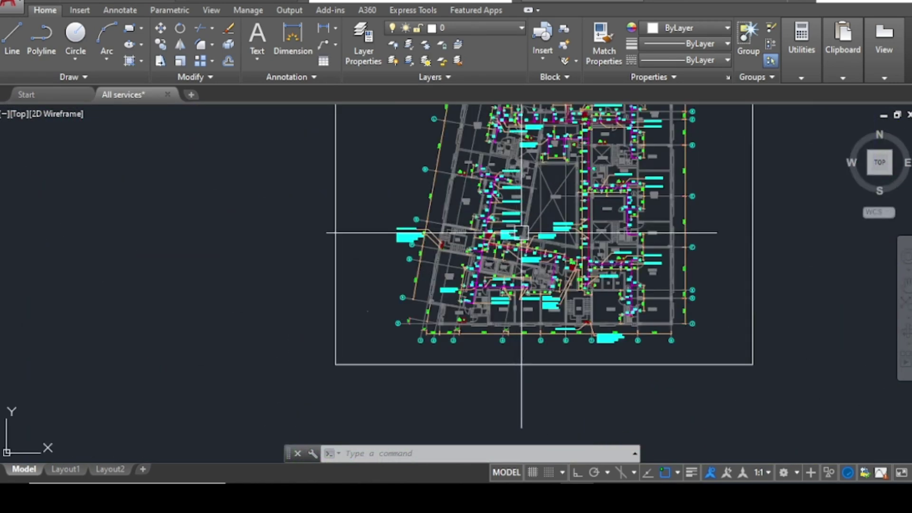
{"action": "scroll", "coordinate": [594, 265], "scroll_direction": "up", "scroll_amount": 6}
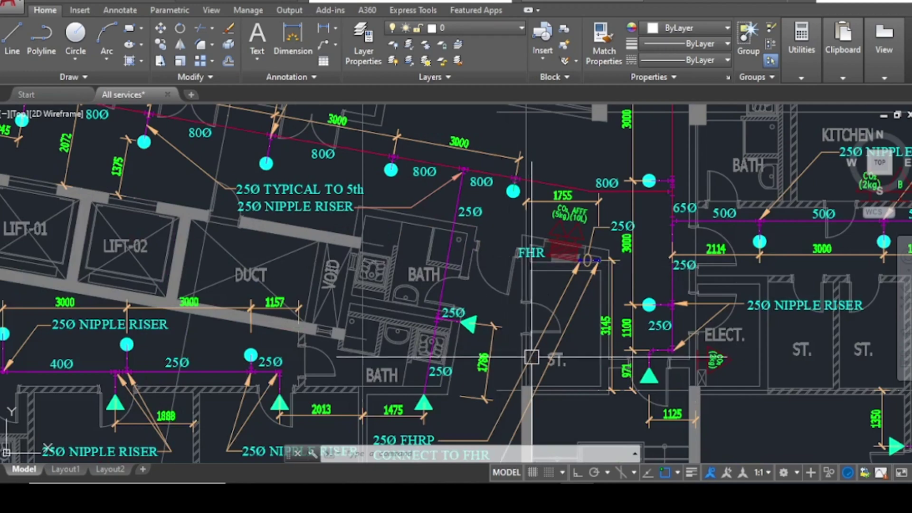
{"action": "scroll", "coordinate": [531, 357], "scroll_direction": "down", "scroll_amount": 8}
{"action": "scroll", "coordinate": [530, 352], "scroll_direction": "down", "scroll_amount": 2}
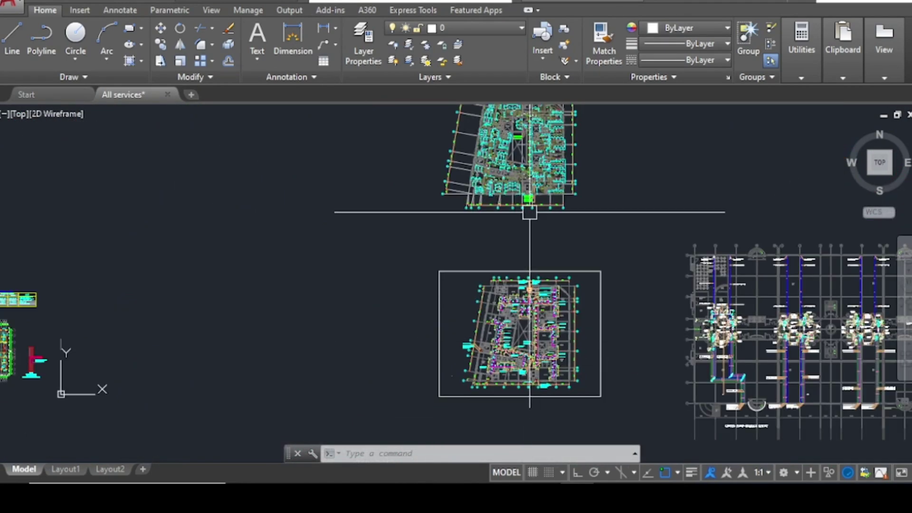
Examine the electrical lighting layout around the bedrooms and lightwells.
{"action": "scroll", "coordinate": [564, 201], "scroll_direction": "up", "scroll_amount": 9}
{"action": "scroll", "coordinate": [569, 234], "scroll_direction": "up", "scroll_amount": 2}
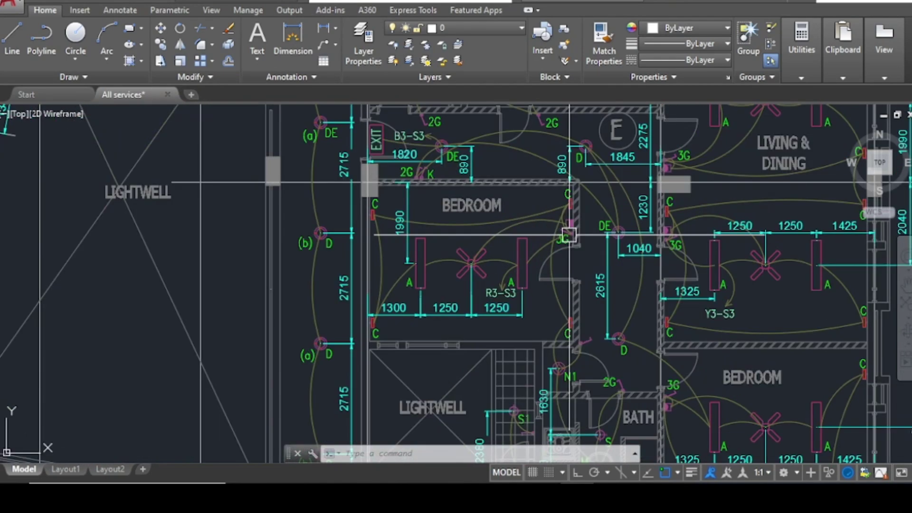
{"action": "scroll", "coordinate": [516, 281], "scroll_direction": "up", "scroll_amount": 1}
{"action": "scroll", "coordinate": [516, 282], "scroll_direction": "down", "scroll_amount": 8}
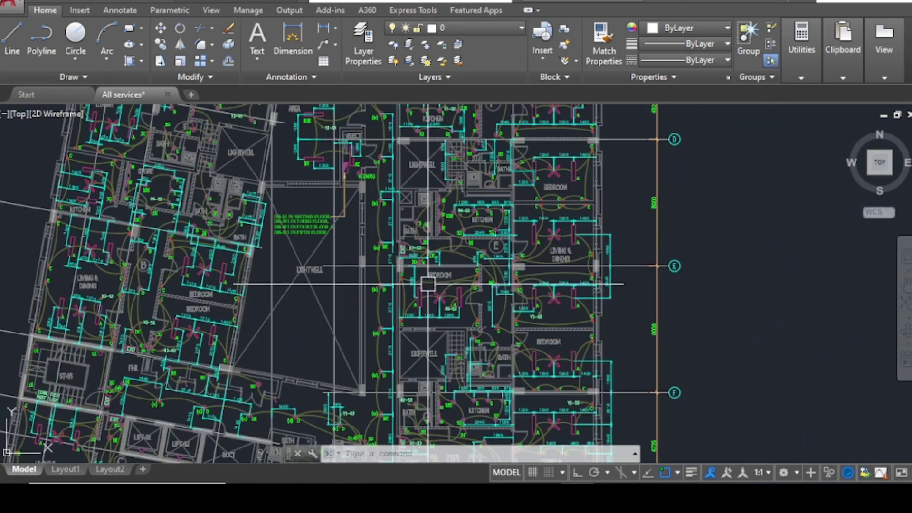
Examine the plumbing drainage layout, including the uPVC pipe sizes and sanitary fixture notes around the toilets, prayer room and pantry.
{"action": "scroll", "coordinate": [342, 269], "scroll_direction": "down", "scroll_amount": 10}
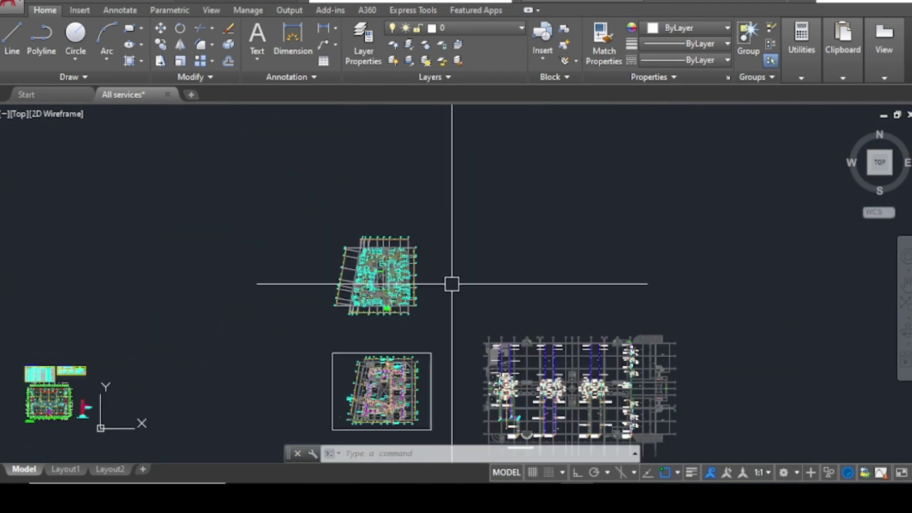
{"action": "scroll", "coordinate": [494, 410], "scroll_direction": "up", "scroll_amount": 8}
{"action": "scroll", "coordinate": [618, 266], "scroll_direction": "up", "scroll_amount": 5}
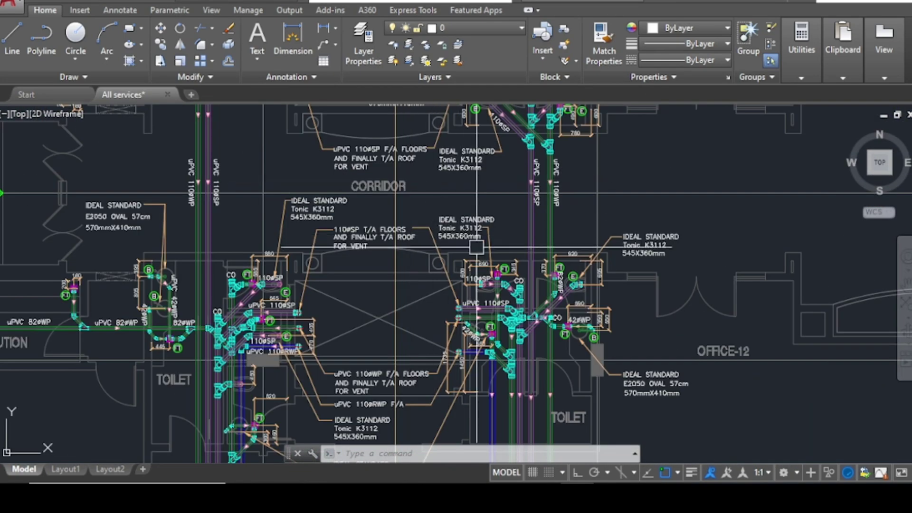
{"action": "scroll", "coordinate": [617, 266], "scroll_direction": "down", "scroll_amount": 8}
{"action": "scroll", "coordinate": [456, 166], "scroll_direction": "up", "scroll_amount": 6}
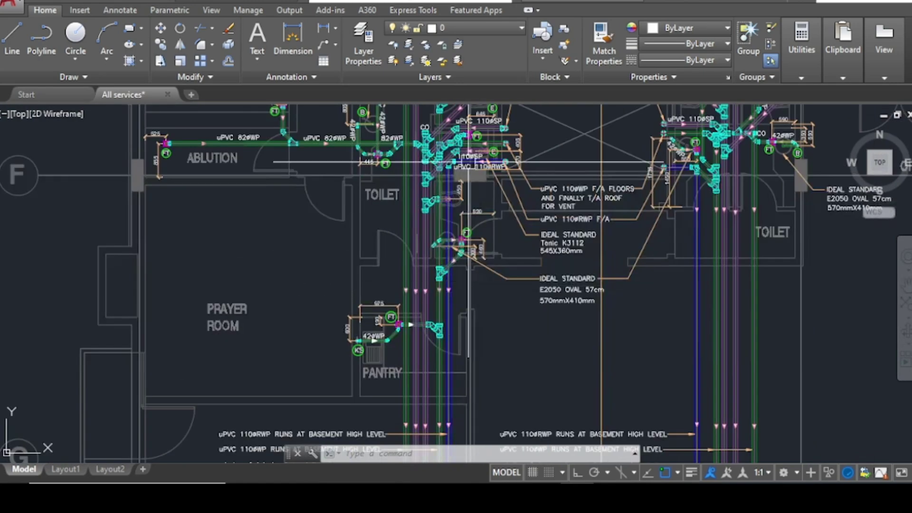
{"action": "scroll", "coordinate": [416, 168], "scroll_direction": "down", "scroll_amount": 3}
{"action": "scroll", "coordinate": [416, 169], "scroll_direction": "up", "scroll_amount": 4}
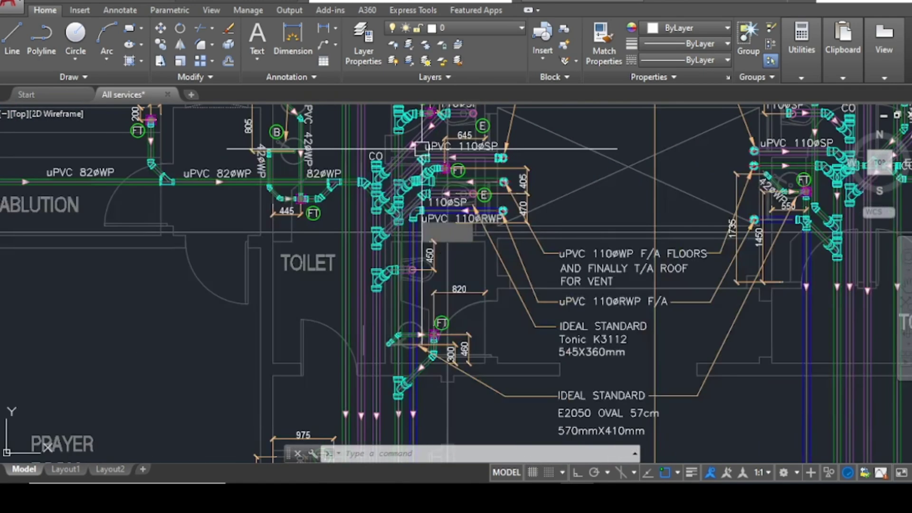
{"action": "scroll", "coordinate": [428, 186], "scroll_direction": "down", "scroll_amount": 4}
{"action": "scroll", "coordinate": [427, 185], "scroll_direction": "down", "scroll_amount": 2}
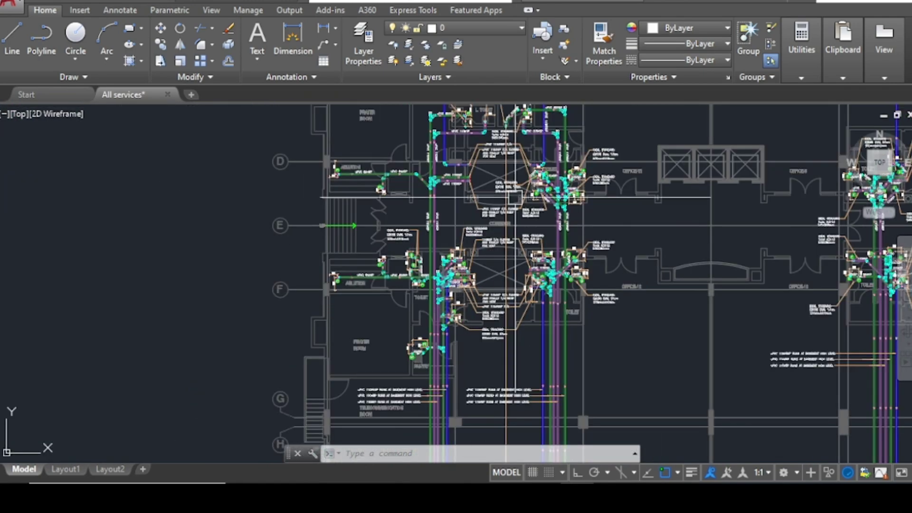
Examine the drainage pipe runs between grid lines C and F, covering the ablution areas, corridor and kitchen toilets.
{"action": "scroll", "coordinate": [456, 237], "scroll_direction": "up", "scroll_amount": 5}
{"action": "scroll", "coordinate": [508, 307], "scroll_direction": "down", "scroll_amount": 2}
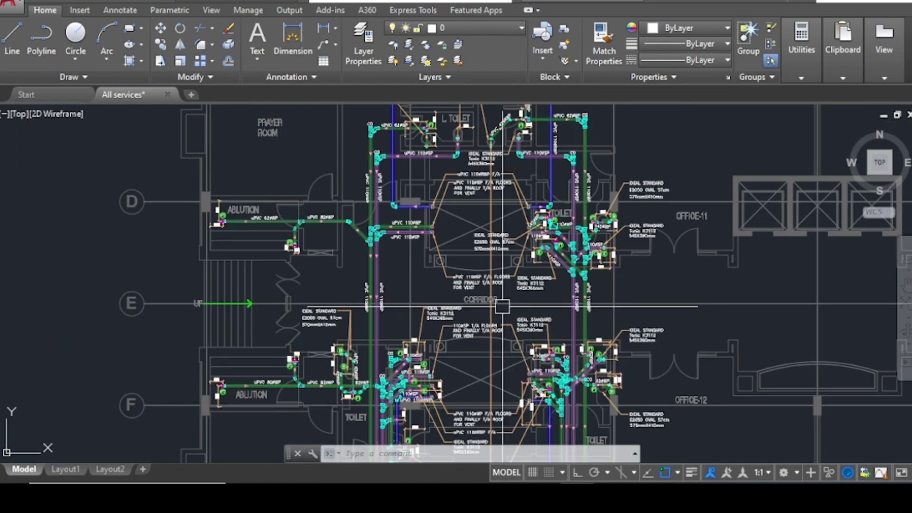
{"action": "scroll", "coordinate": [489, 285], "scroll_direction": "down", "scroll_amount": 3}
{"action": "scroll", "coordinate": [475, 262], "scroll_direction": "up", "scroll_amount": 5}
{"action": "scroll", "coordinate": [475, 262], "scroll_direction": "down", "scroll_amount": 4}
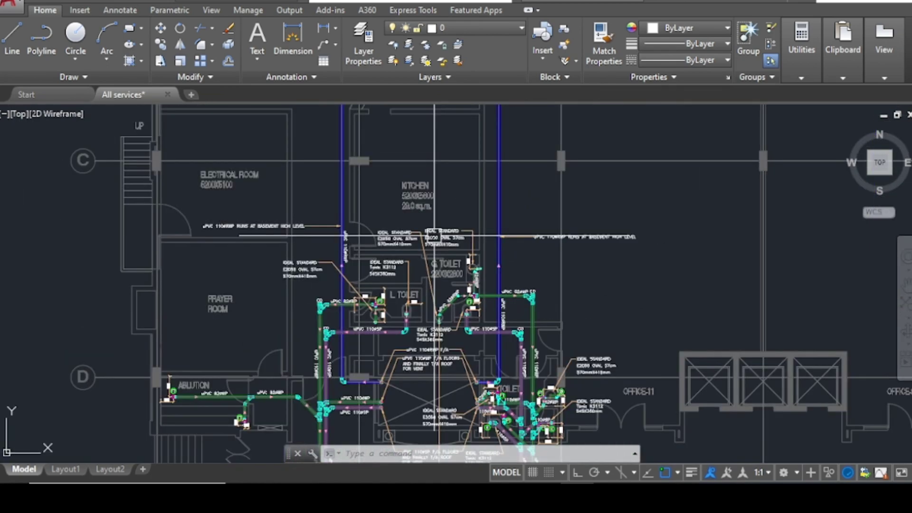
{"action": "scroll", "coordinate": [418, 238], "scroll_direction": "up", "scroll_amount": 2}
{"action": "scroll", "coordinate": [418, 237], "scroll_direction": "down", "scroll_amount": 2}
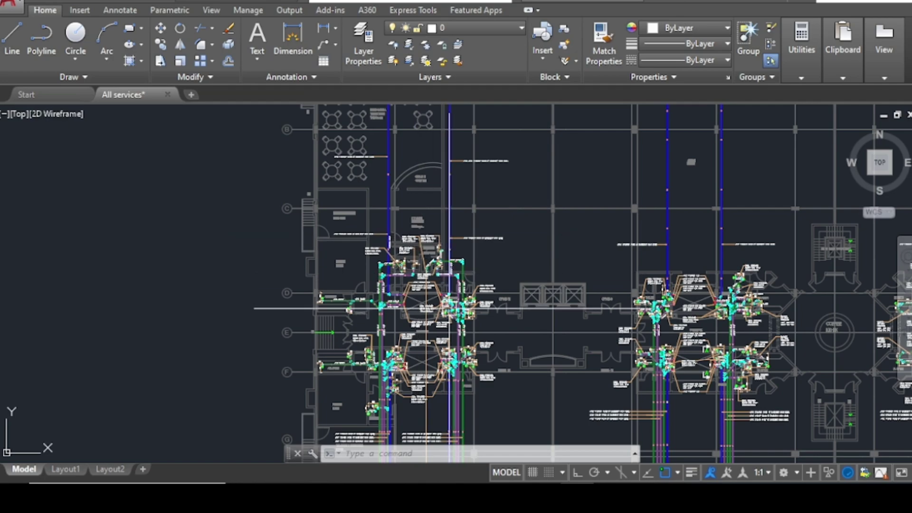
{"action": "scroll", "coordinate": [453, 328], "scroll_direction": "up", "scroll_amount": 4}
{"action": "scroll", "coordinate": [456, 328], "scroll_direction": "up", "scroll_amount": 2}
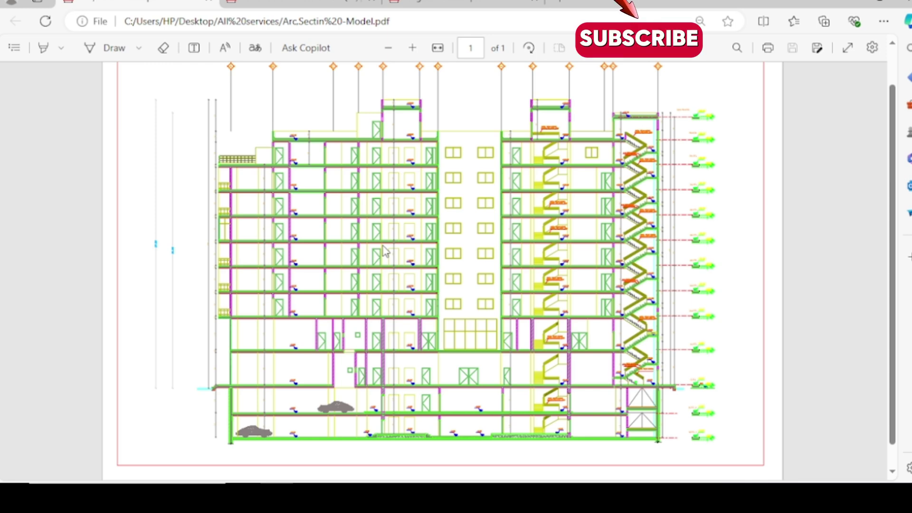
Examine the architectural section PDF and the AR-210 south elevation PDF in the browser.
{"action": "scroll", "coordinate": [454, 254], "scroll_direction": "up", "scroll_amount": 2, "text": "ctrl"}
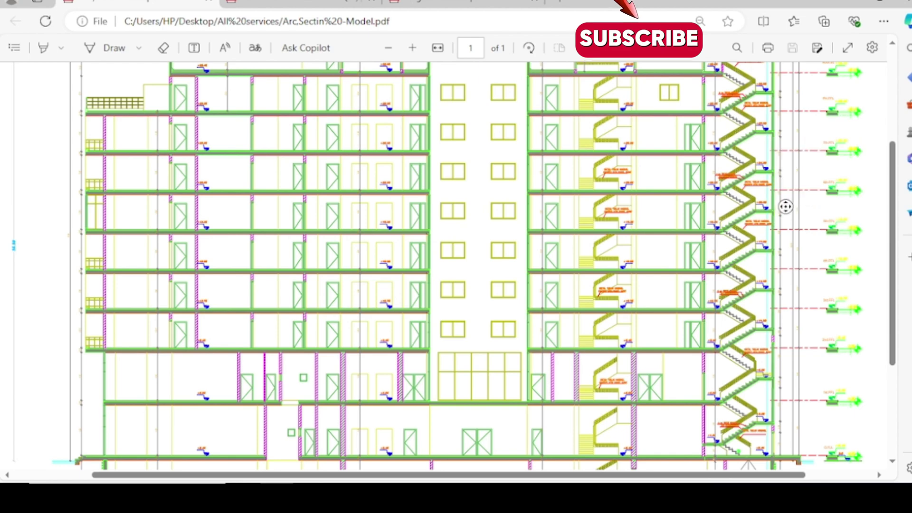
{"action": "left_click", "coordinate": [305, 2]}
{"action": "scroll", "coordinate": [412, 183], "scroll_direction": "up", "scroll_amount": 2, "text": "ctrl"}
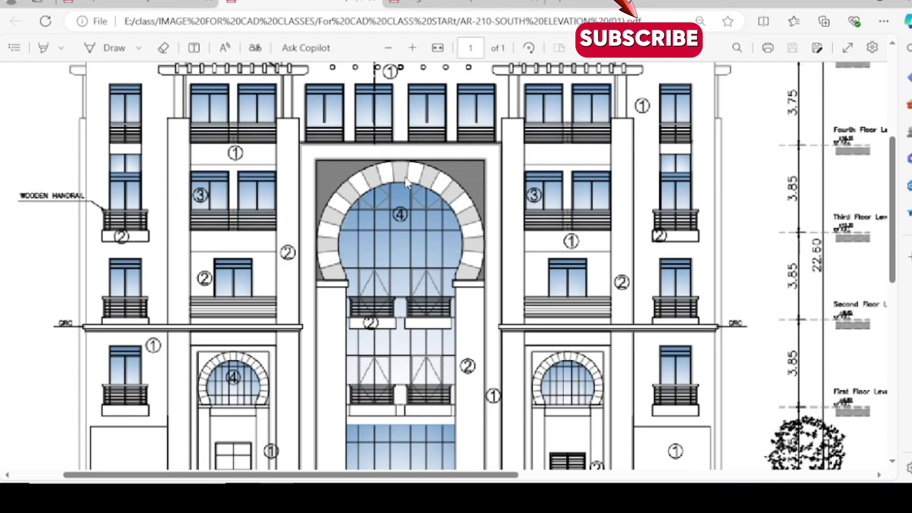
Switch to the irrigation section PDF and examine its landscape plan and the planted stone terraces in Section C-C.
{"action": "key", "text": "ctrl+Tab"}
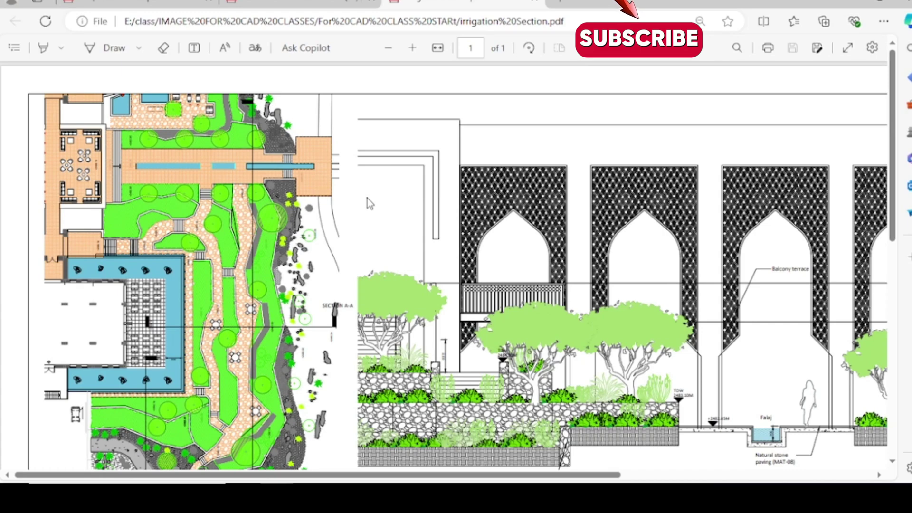
{"action": "scroll", "coordinate": [367, 199], "scroll_direction": "down", "scroll_amount": 4}
{"action": "scroll", "coordinate": [367, 198], "scroll_direction": "down", "scroll_amount": 6}
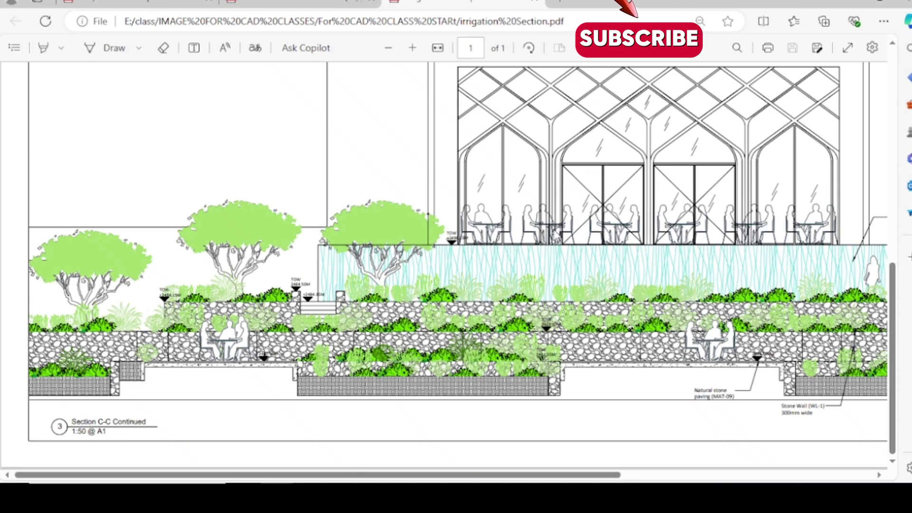
{"action": "scroll", "coordinate": [571, 265], "scroll_direction": "up", "scroll_amount": 1, "text": "ctrl"}
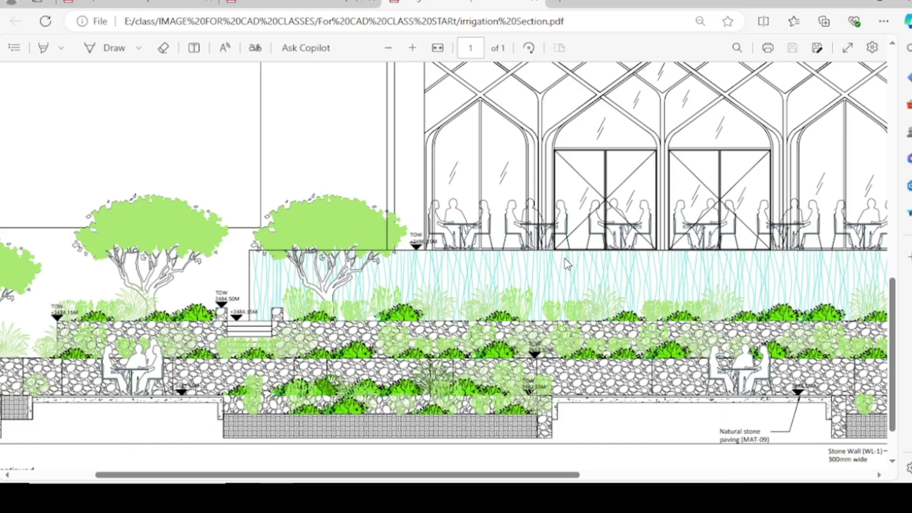
{"action": "scroll", "coordinate": [567, 263], "scroll_direction": "up", "scroll_amount": 1}
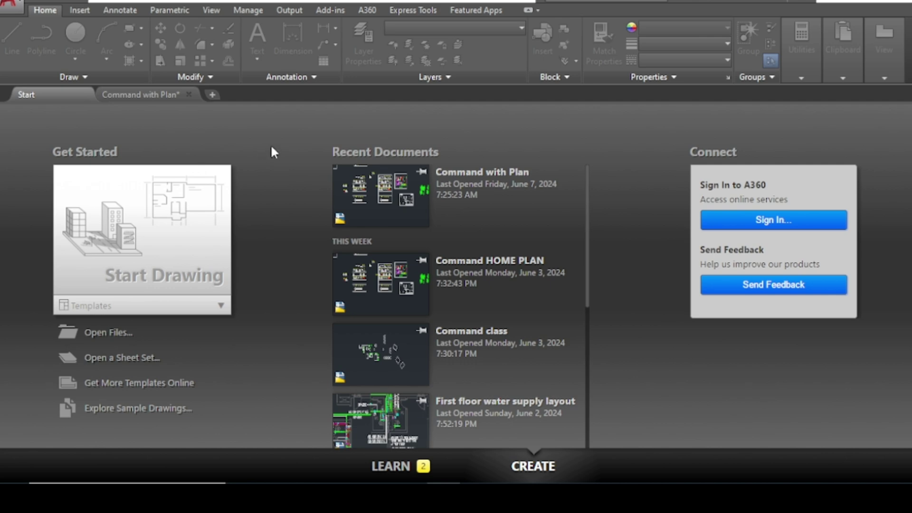
Start a new blank drawing.
{"action": "left_click", "coordinate": [112, 198]}
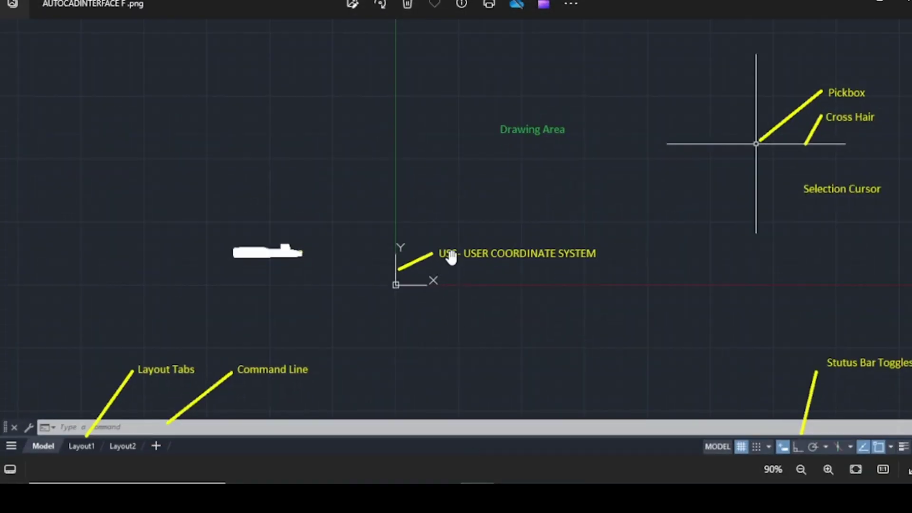
Examine the labelled parts of the whole AutoCAD interface in the annotated image, from the ribbon to the status bar.
{"action": "scroll", "coordinate": [443, 256], "scroll_direction": "down", "scroll_amount": 3}
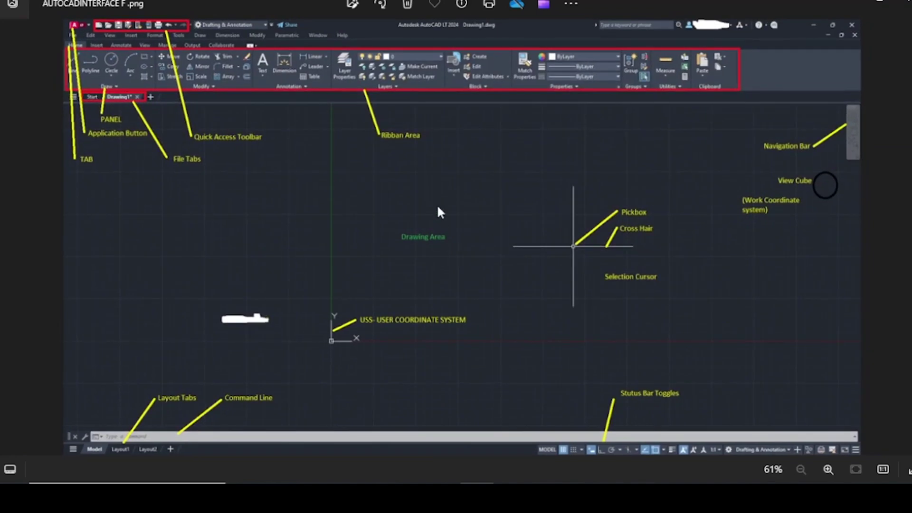
{"action": "scroll", "coordinate": [285, 119], "scroll_direction": "up", "scroll_amount": 2}
{"action": "scroll", "coordinate": [312, 159], "scroll_direction": "down", "scroll_amount": 1}
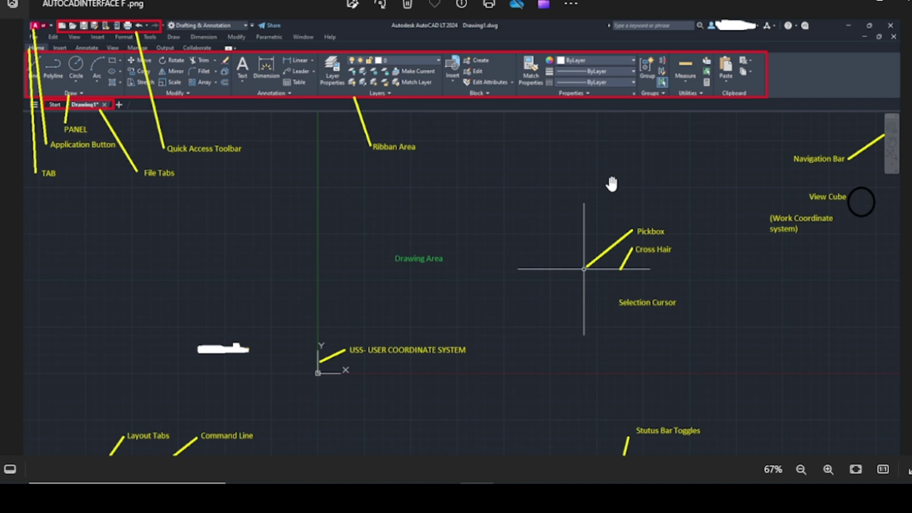
Examine the Layout Tabs and Command Line labels in the annotated interface image.
{"action": "scroll", "coordinate": [588, 217], "scroll_direction": "up", "scroll_amount": 1}
{"action": "left_click_drag", "start_coordinate": [350, 265], "coordinate": [380, 193]}
{"action": "scroll", "coordinate": [93, 434], "scroll_direction": "up", "scroll_amount": 5}
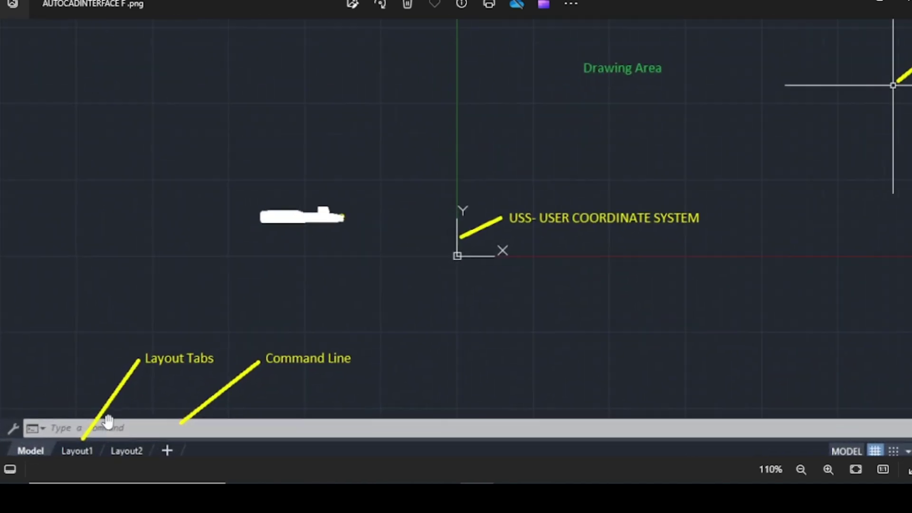
{"action": "left_click_drag", "start_coordinate": [167, 354], "coordinate": [198, 301]}
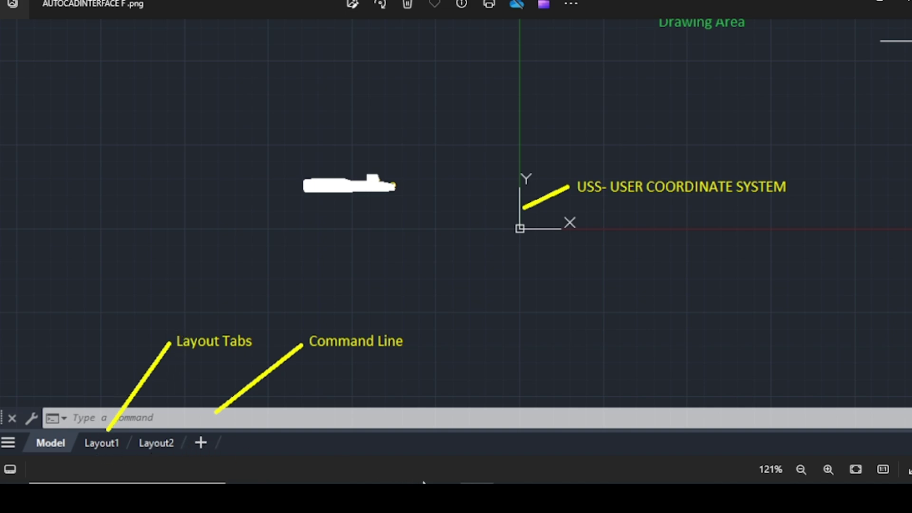
Switch to Drawing1 in AutoCAD and view Layout1 and Layout2.
{"action": "mouse_move", "coordinate": [444, 496]}
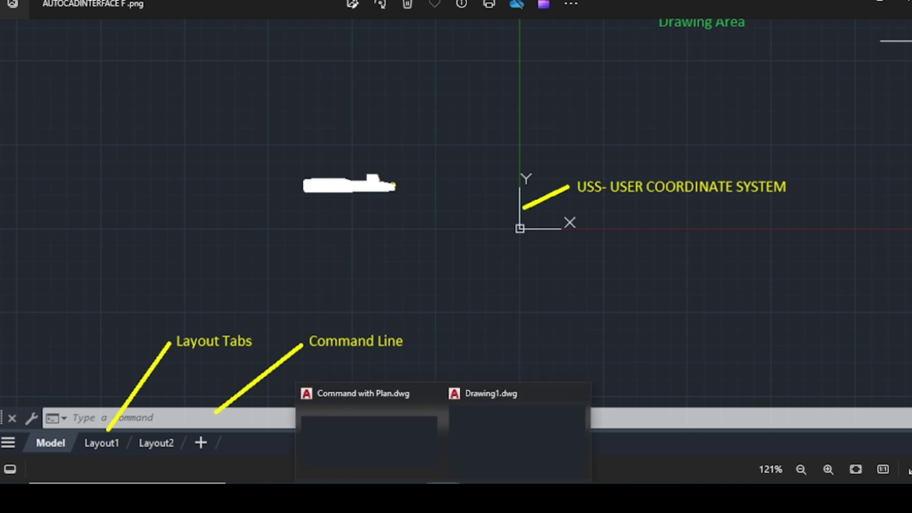
{"action": "left_click", "coordinate": [458, 449]}
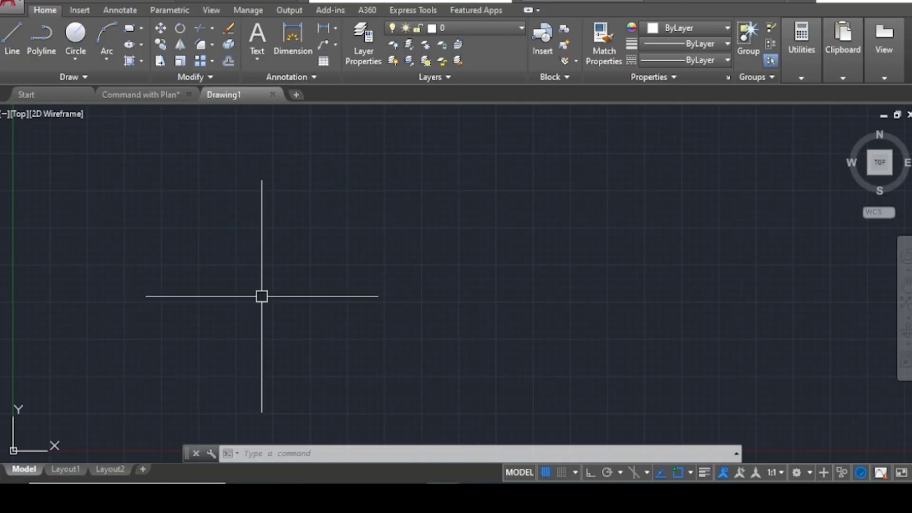
{"action": "mouse_move", "coordinate": [59, 470]}
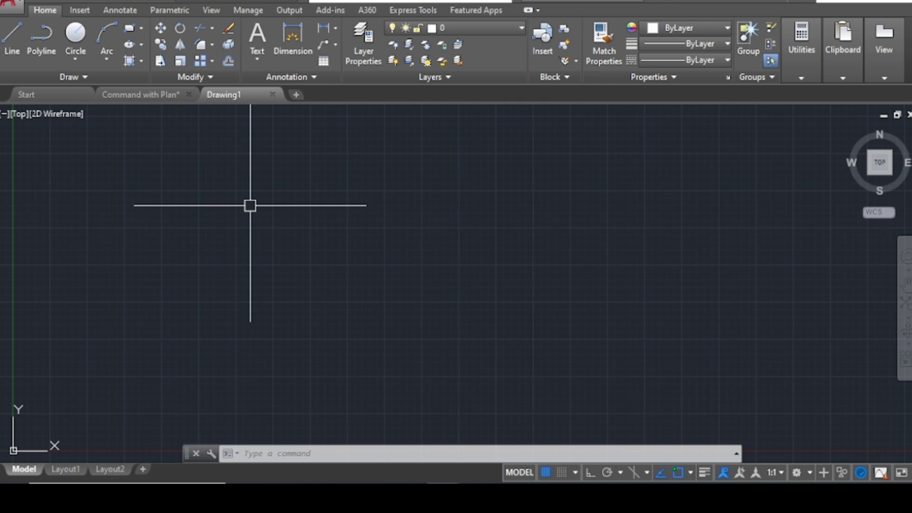
{"action": "left_click", "coordinate": [63, 471]}
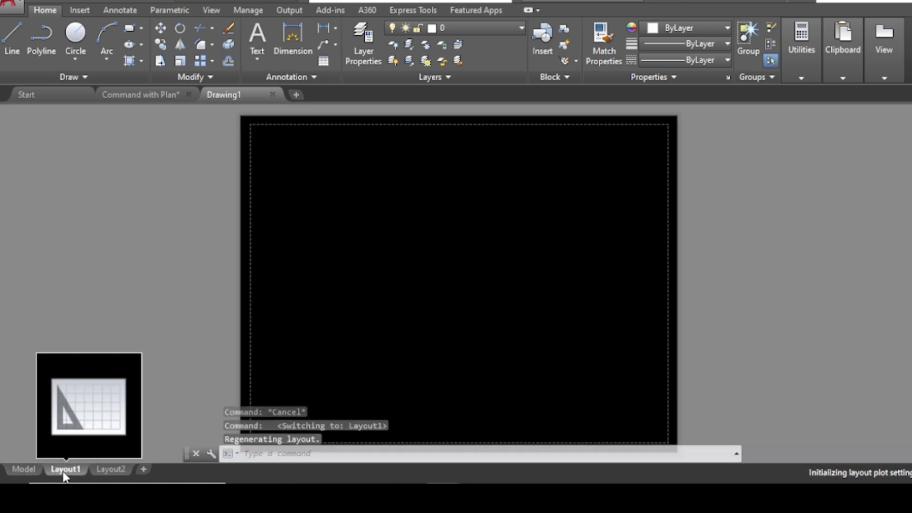
{"action": "left_click", "coordinate": [120, 472]}
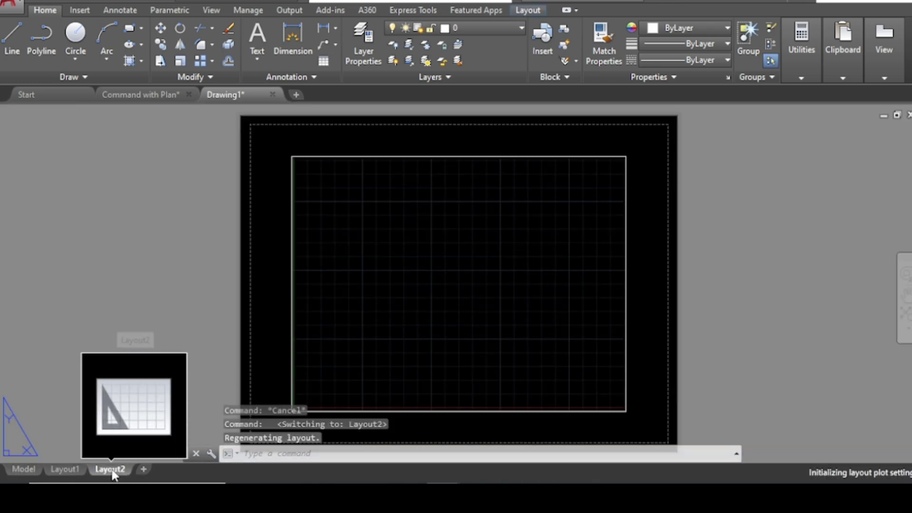
Add two new layouts to Drawing1 and return to model space.
{"action": "left_click", "coordinate": [145, 469]}
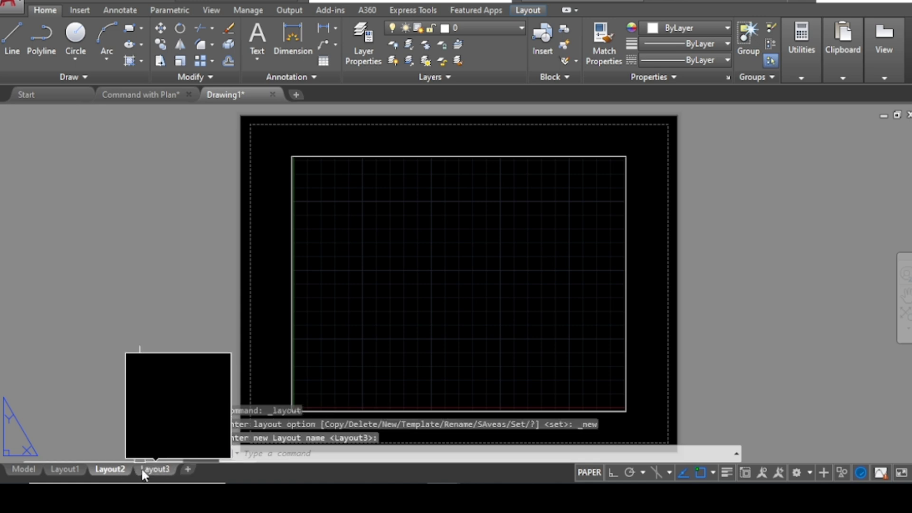
{"action": "left_click", "coordinate": [186, 469]}
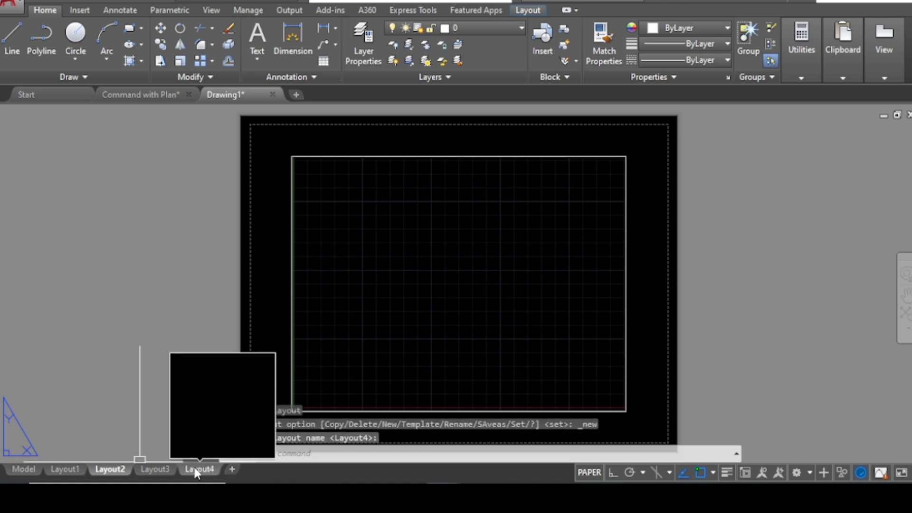
{"action": "left_click", "coordinate": [24, 469]}
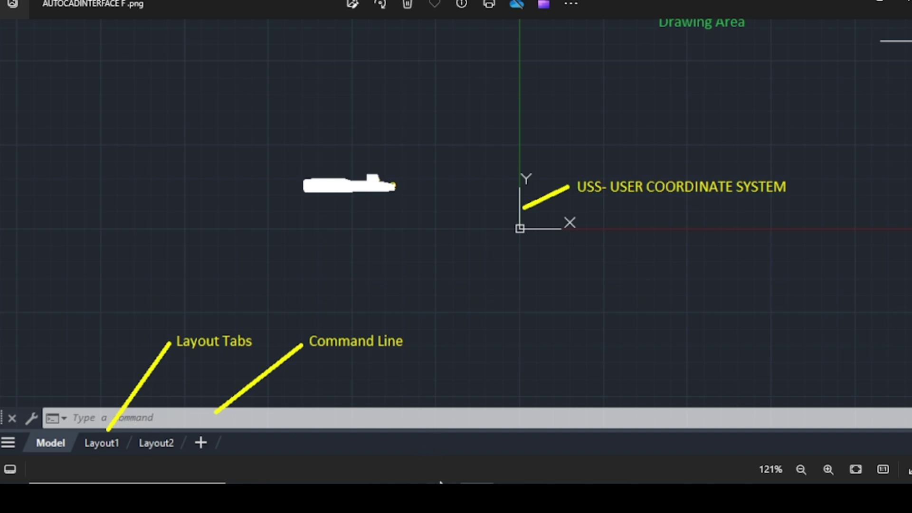
Return to Drawing1, view the command suggestions for L at the command line, and cancel the entry.
{"action": "mouse_move", "coordinate": [443, 483]}
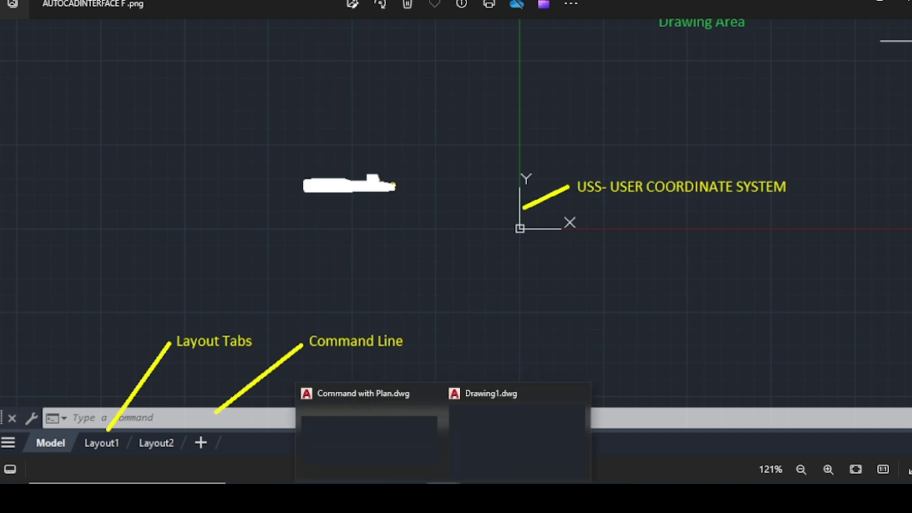
{"action": "left_click", "coordinate": [483, 455]}
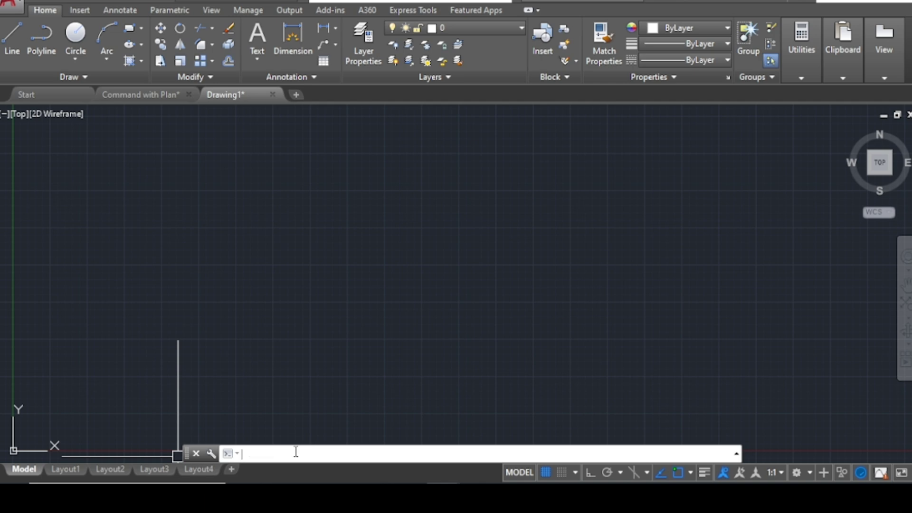
{"action": "type", "text": "1"}
{"action": "key", "text": "Escape"}
{"action": "type", "text": "L"}
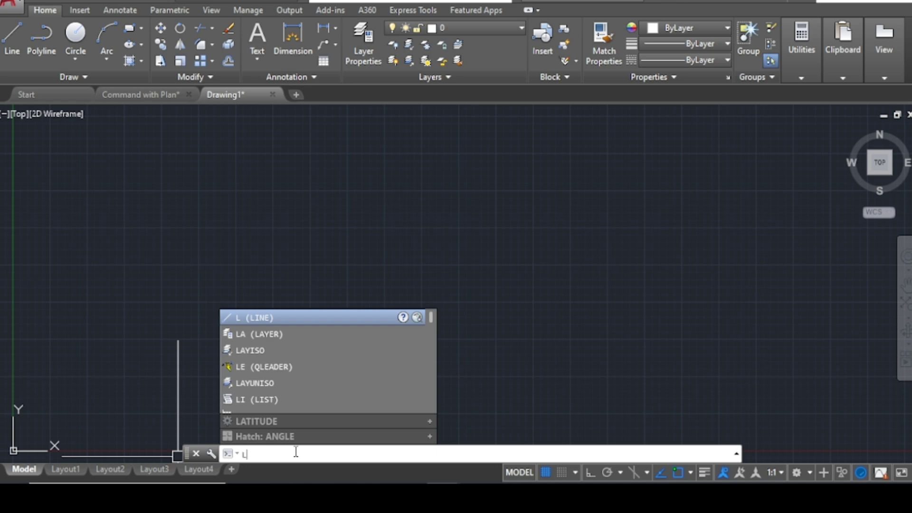
{"action": "key", "text": "Escape"}
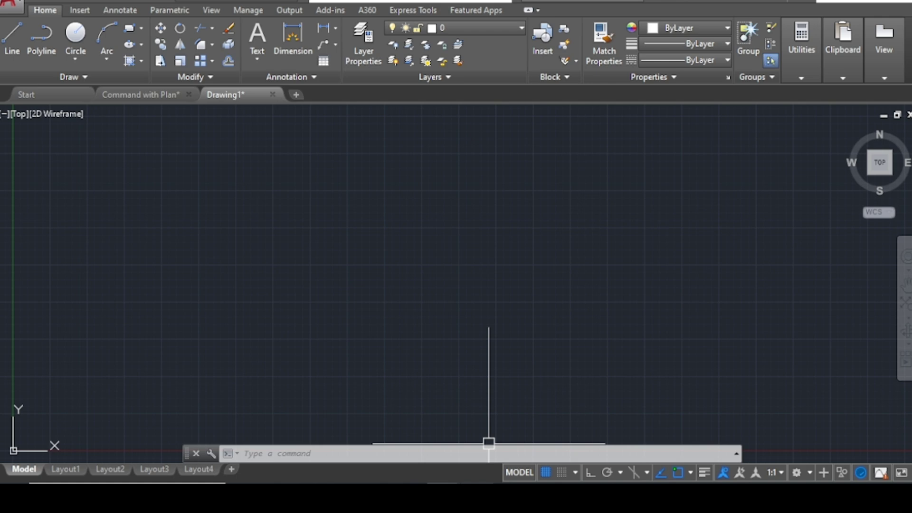
Switch back to the annotated interface image and examine the User Coordinate System and Drawing Area labels.
{"action": "key", "text": "alt+Tab"}
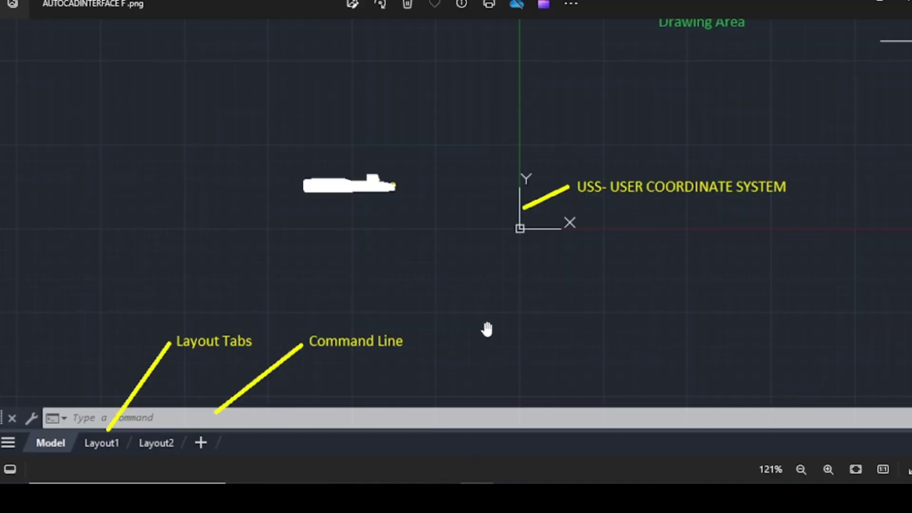
{"action": "scroll", "coordinate": [489, 328], "scroll_direction": "up", "scroll_amount": 1}
{"action": "left_click_drag", "start_coordinate": [489, 328], "coordinate": [302, 399]}
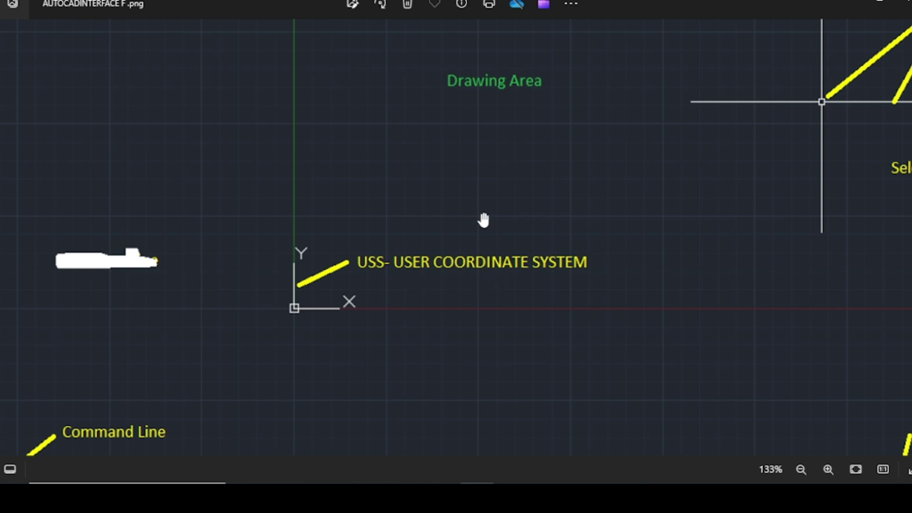
{"action": "left_click_drag", "start_coordinate": [483, 220], "coordinate": [431, 358]}
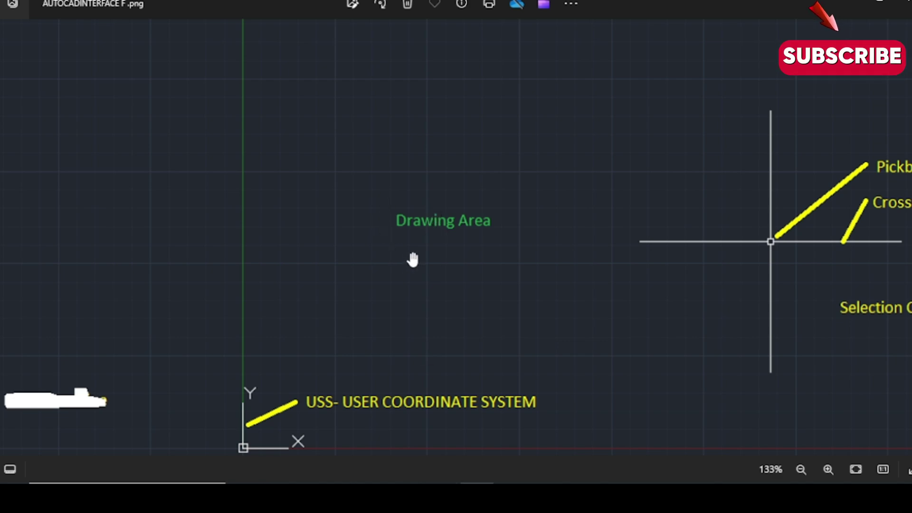
Examine the Pickbox, Cross Hair, Selection Cursor and status bar toggles labels in the annotated interface image.
{"action": "scroll", "coordinate": [394, 246], "scroll_direction": "down", "scroll_amount": 1}
{"action": "scroll", "coordinate": [394, 246], "scroll_direction": "down", "scroll_amount": 3}
{"action": "scroll", "coordinate": [393, 246], "scroll_direction": "up", "scroll_amount": 2}
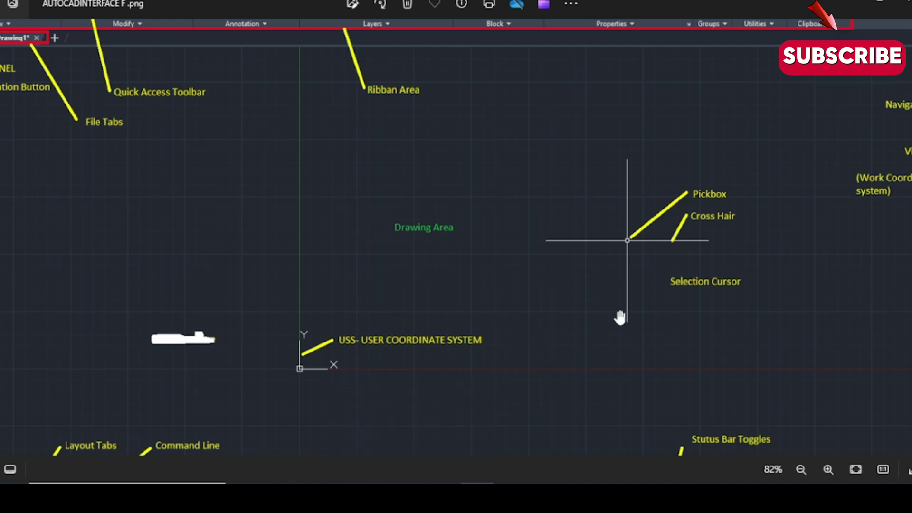
{"action": "left_click_drag", "start_coordinate": [620, 318], "coordinate": [525, 359]}
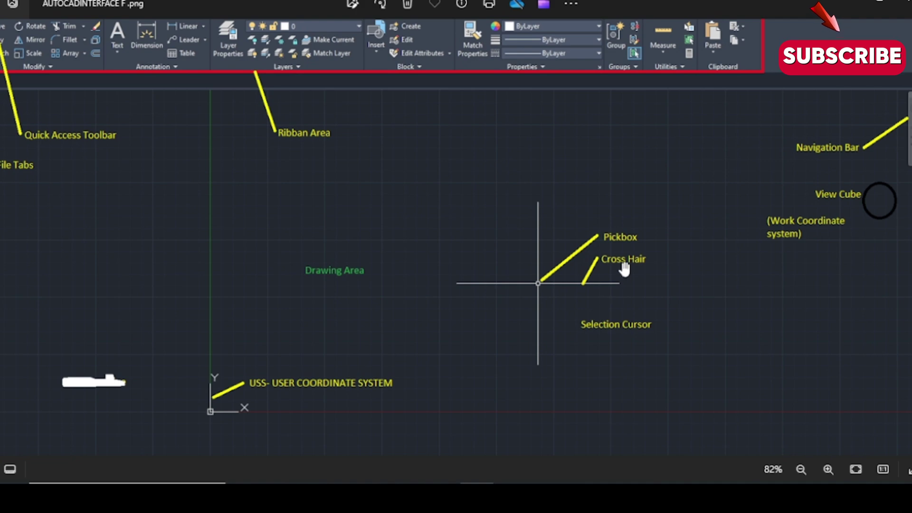
{"action": "scroll", "coordinate": [617, 250], "scroll_direction": "up", "scroll_amount": 5}
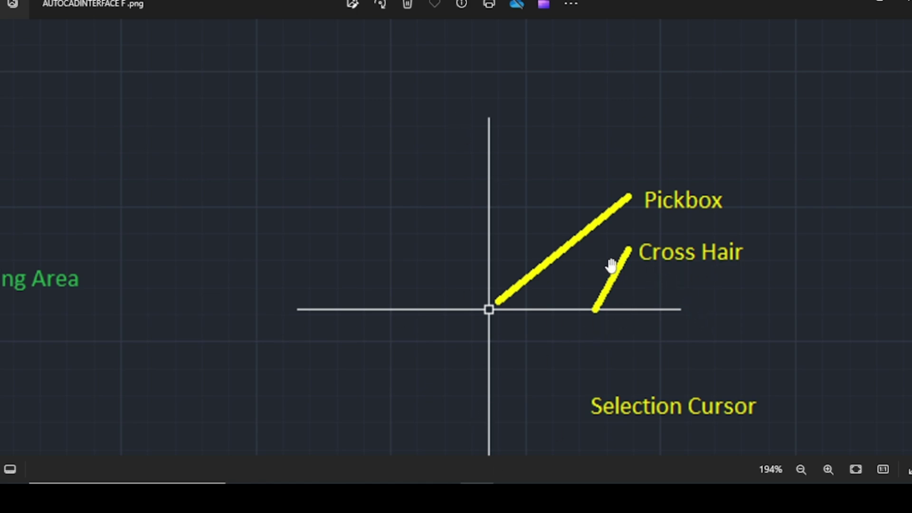
{"action": "scroll", "coordinate": [605, 251], "scroll_direction": "down", "scroll_amount": 1}
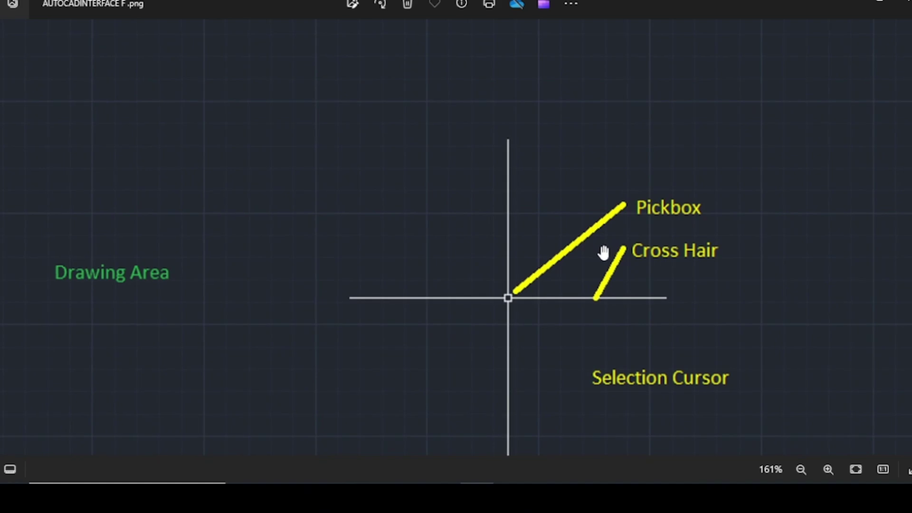
{"action": "scroll", "coordinate": [572, 255], "scroll_direction": "down", "scroll_amount": 1}
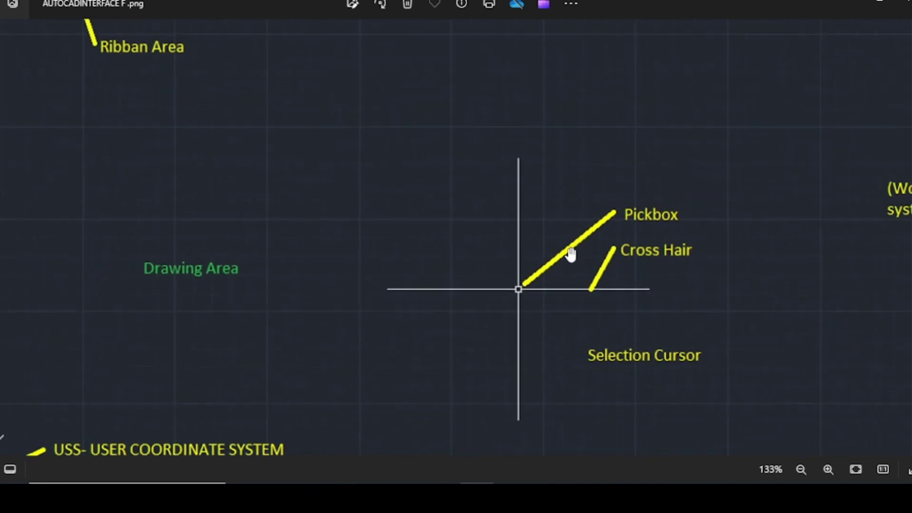
{"action": "scroll", "coordinate": [506, 259], "scroll_direction": "down", "scroll_amount": 1}
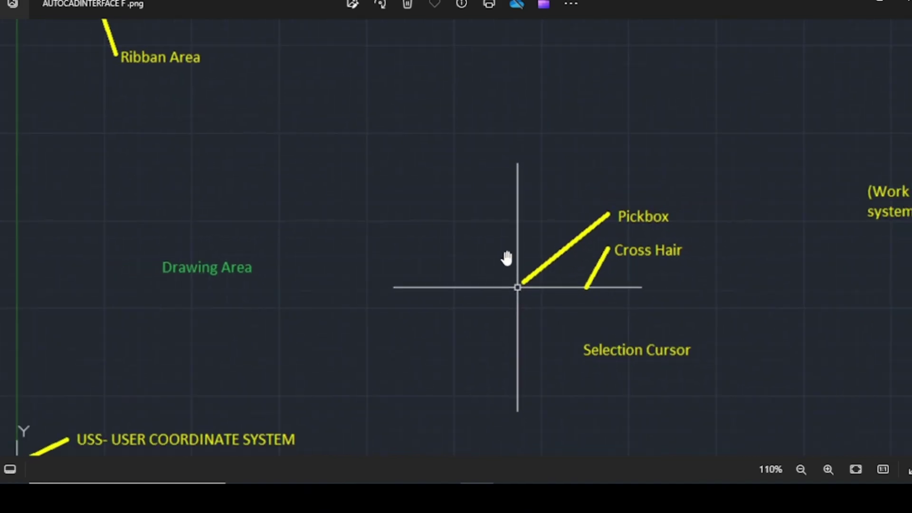
{"action": "scroll", "coordinate": [505, 260], "scroll_direction": "down", "scroll_amount": 1}
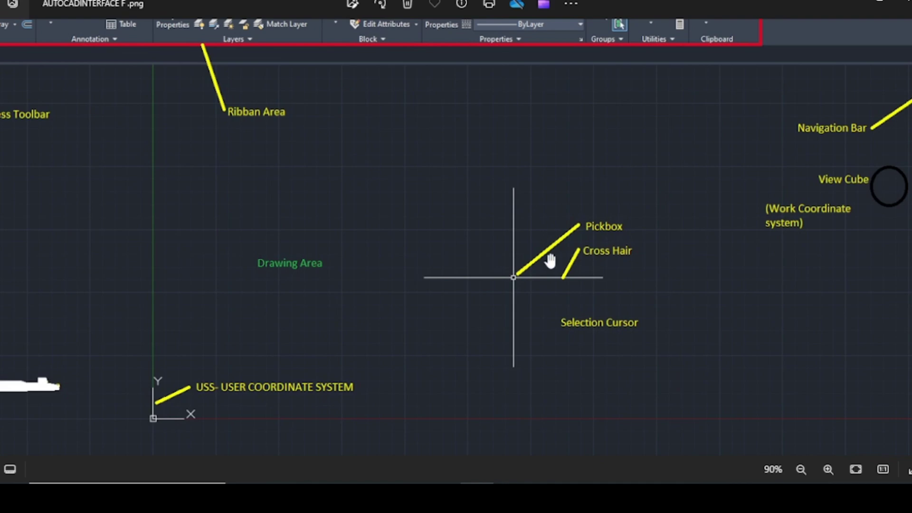
{"action": "scroll", "coordinate": [550, 261], "scroll_direction": "down", "scroll_amount": 1}
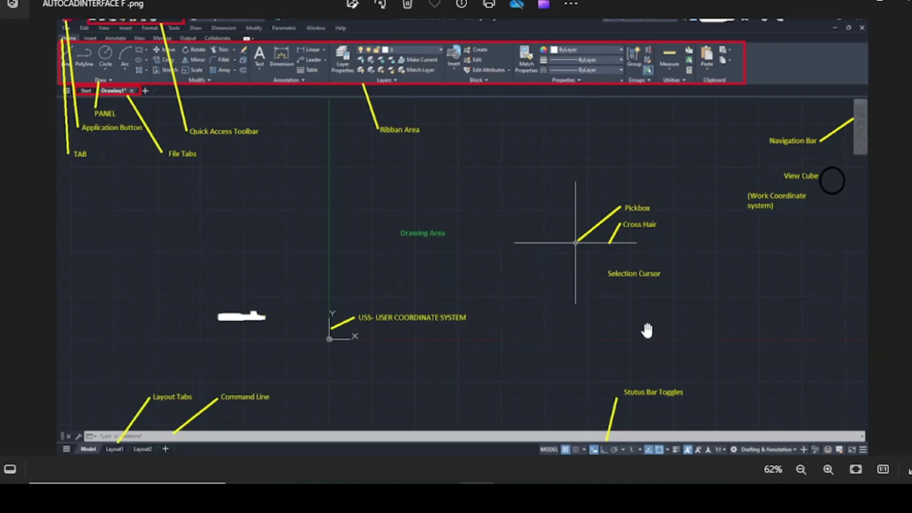
{"action": "scroll", "coordinate": [647, 330], "scroll_direction": "up", "scroll_amount": 2}
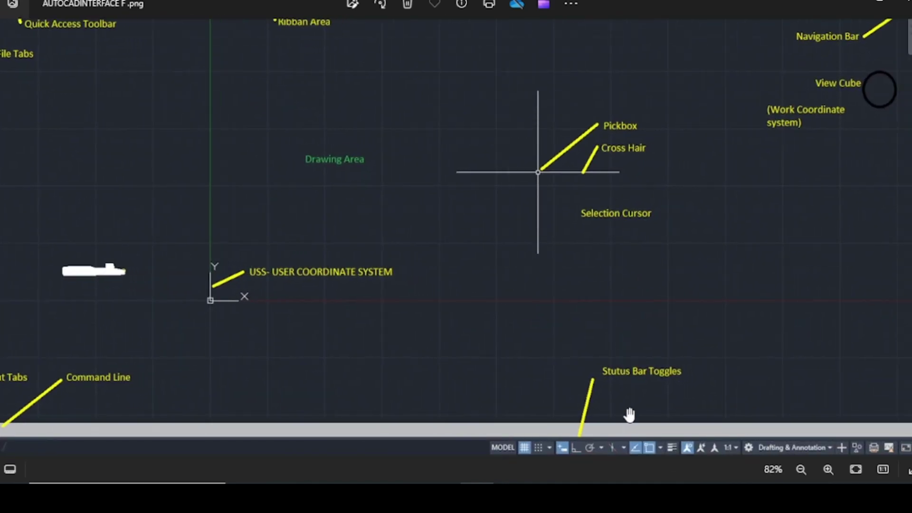
{"action": "scroll", "coordinate": [629, 414], "scroll_direction": "up", "scroll_amount": 1}
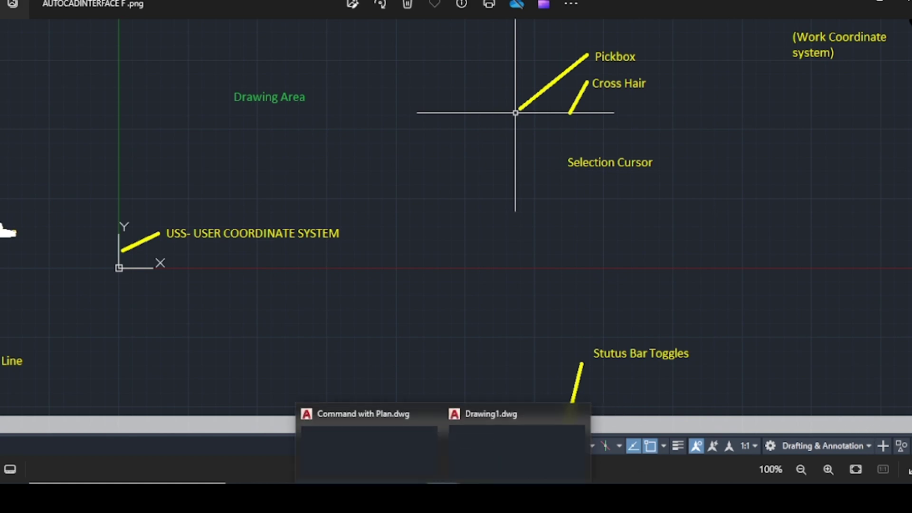
Switch to Drawing1 in AutoCAD and toggle the grid display off and on twice.
{"action": "left_click", "coordinate": [491, 456]}
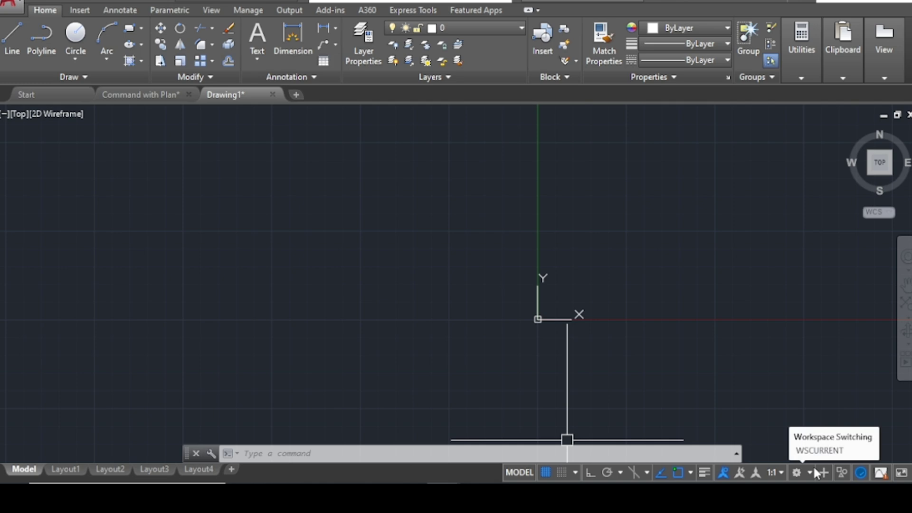
{"action": "left_click", "coordinate": [546, 472]}
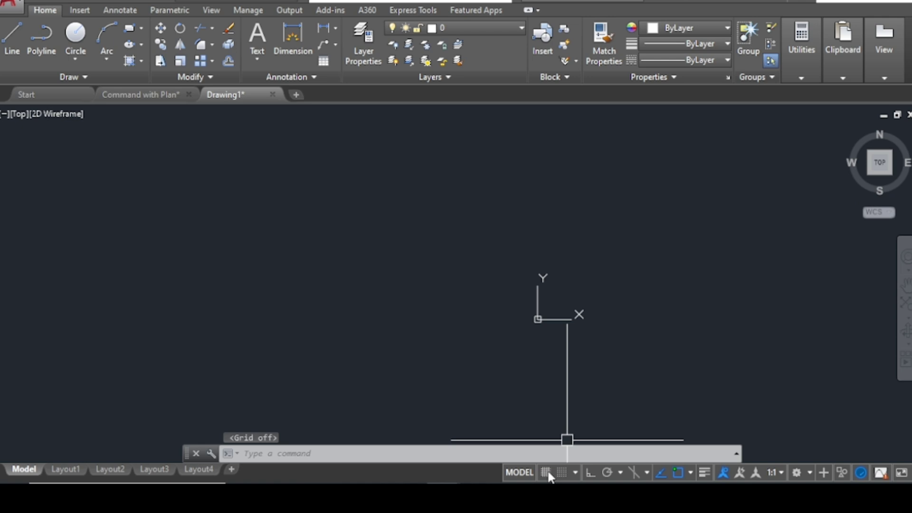
{"action": "left_click", "coordinate": [546, 472]}
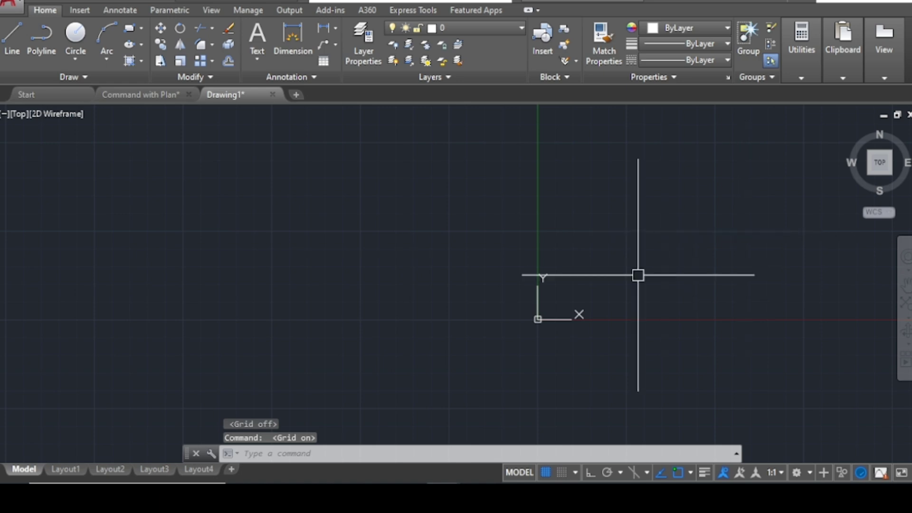
{"action": "left_click", "coordinate": [547, 472]}
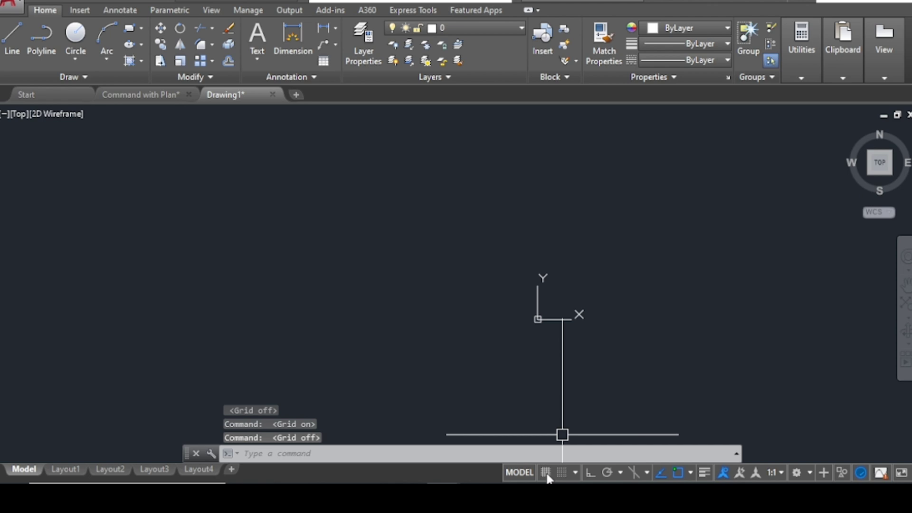
{"action": "left_click", "coordinate": [546, 472]}
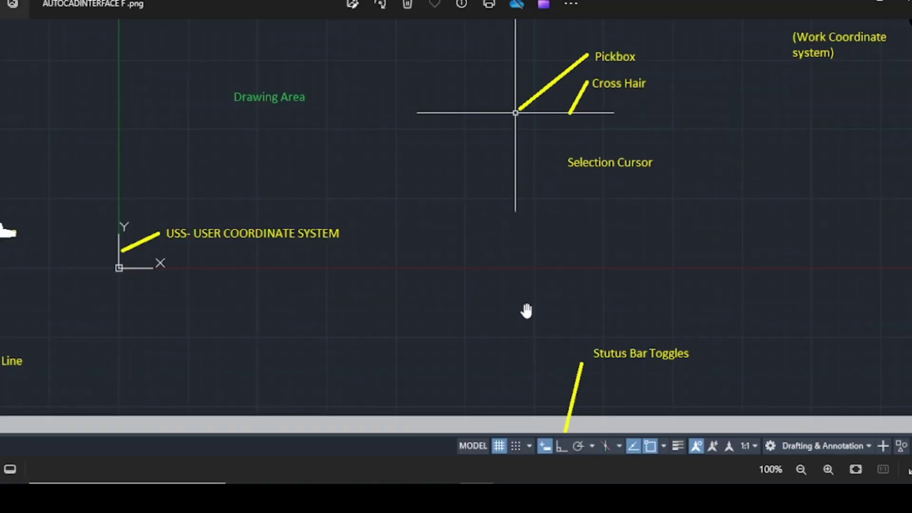
Return to the annotated interface image and examine the Navigation Bar and View Cube labels.
{"action": "scroll", "coordinate": [529, 305], "scroll_direction": "down", "scroll_amount": 1}
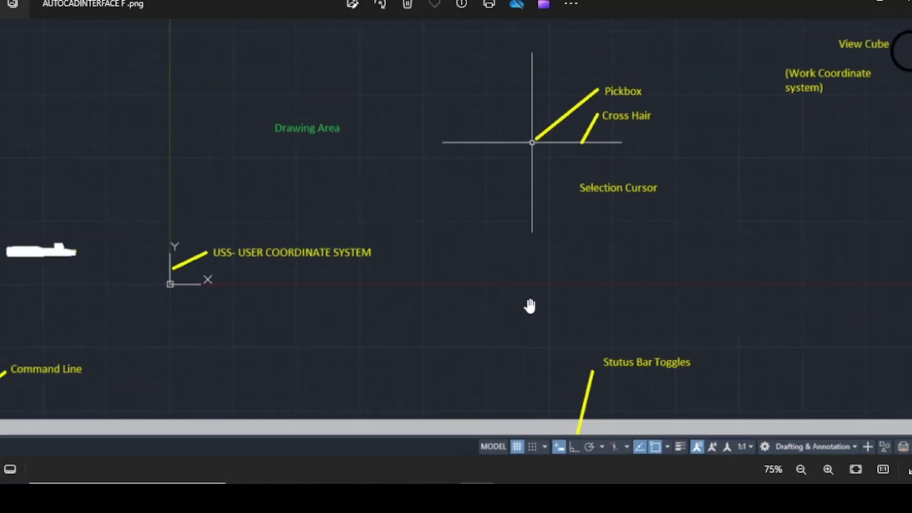
{"action": "scroll", "coordinate": [530, 306], "scroll_direction": "down", "scroll_amount": 1}
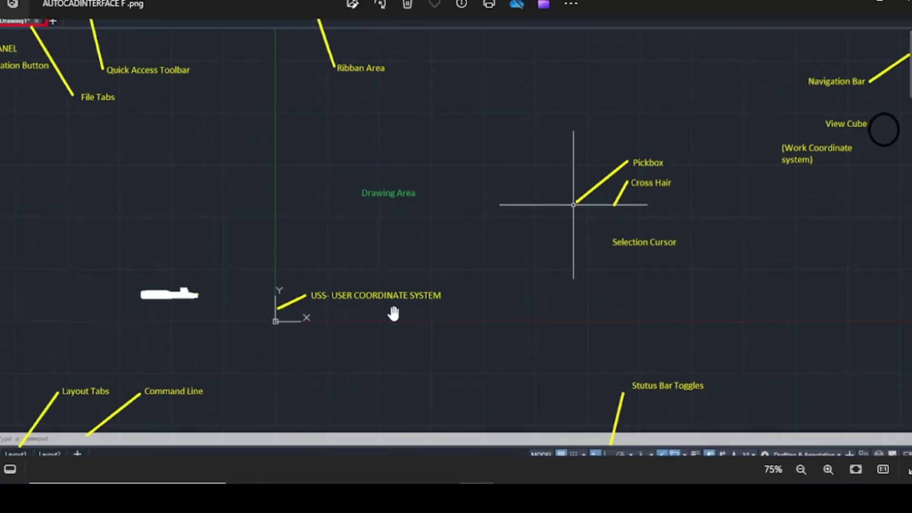
{"action": "scroll", "coordinate": [822, 243], "scroll_direction": "up", "scroll_amount": 1}
{"action": "scroll", "coordinate": [711, 284], "scroll_direction": "down", "scroll_amount": 2}
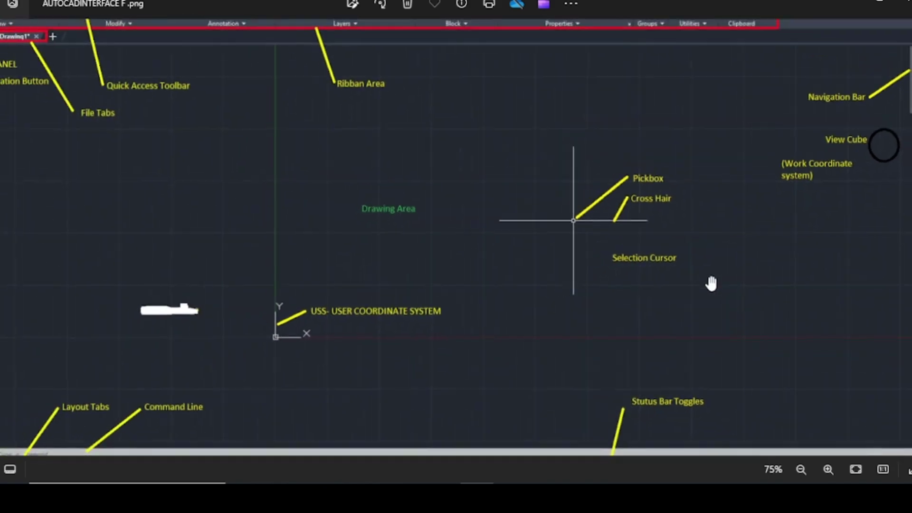
{"action": "scroll", "coordinate": [841, 142], "scroll_direction": "up", "scroll_amount": 1}
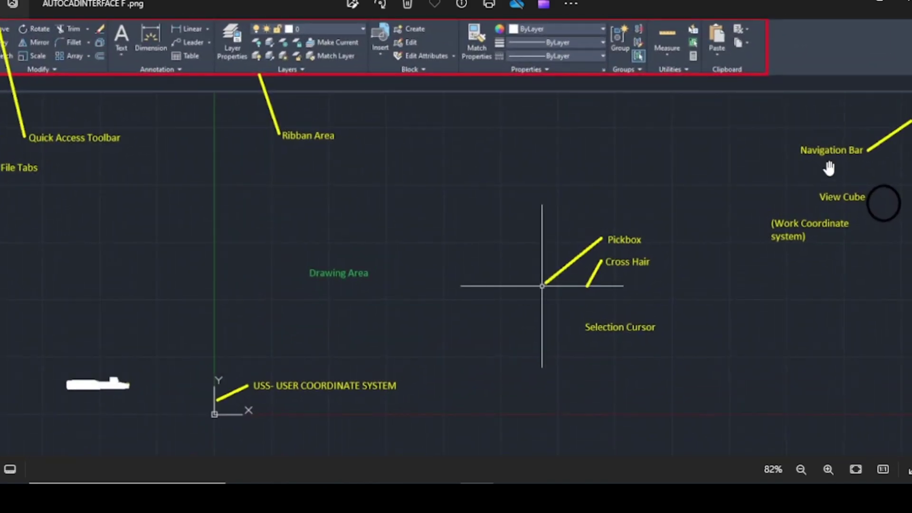
{"action": "scroll", "coordinate": [828, 168], "scroll_direction": "up", "scroll_amount": 1}
{"action": "left_click_drag", "start_coordinate": [825, 182], "coordinate": [625, 231]}
{"action": "scroll", "coordinate": [625, 231], "scroll_direction": "up", "scroll_amount": 1}
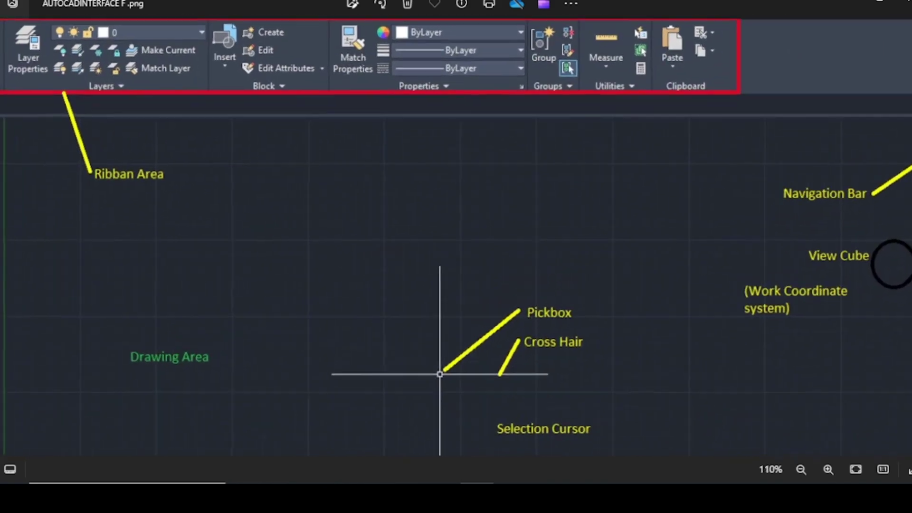
{"action": "scroll", "coordinate": [814, 258], "scroll_direction": "left", "scroll_amount": 2}
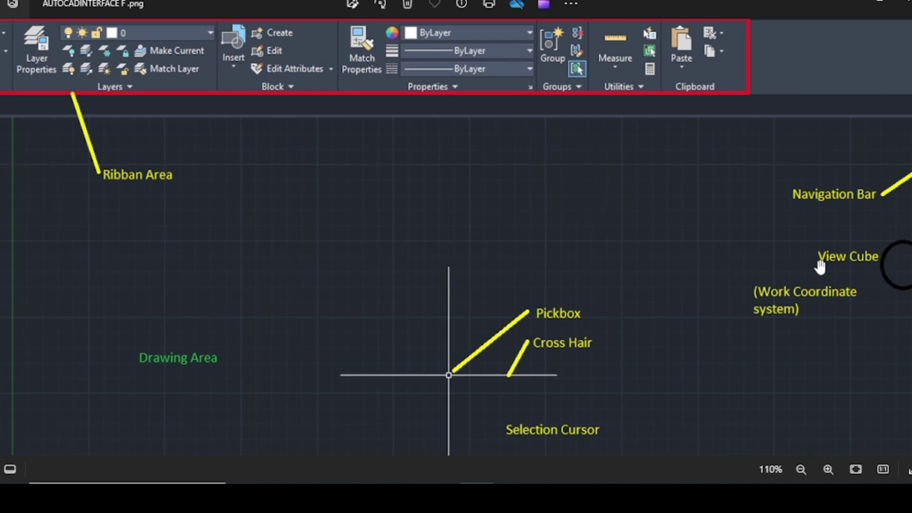
{"action": "left_click_drag", "start_coordinate": [812, 246], "coordinate": [703, 258]}
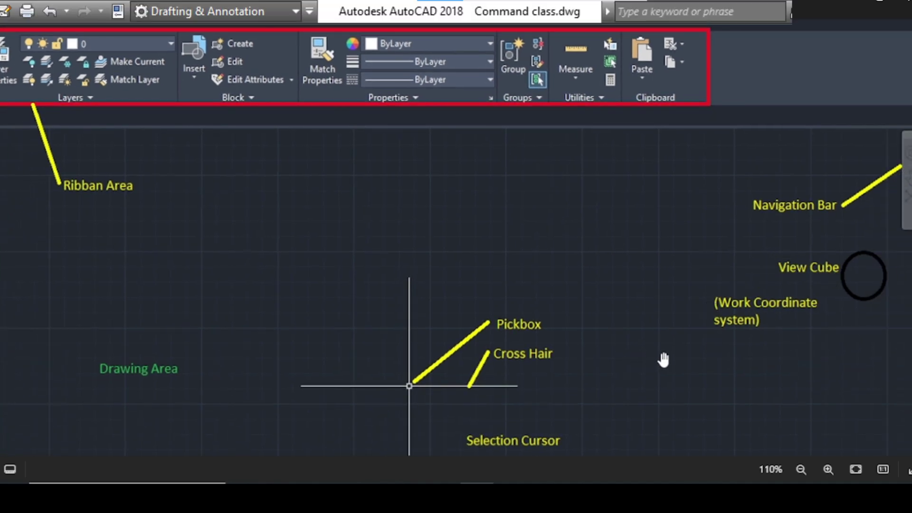
{"action": "scroll", "coordinate": [798, 326], "scroll_direction": "down", "scroll_amount": 2}
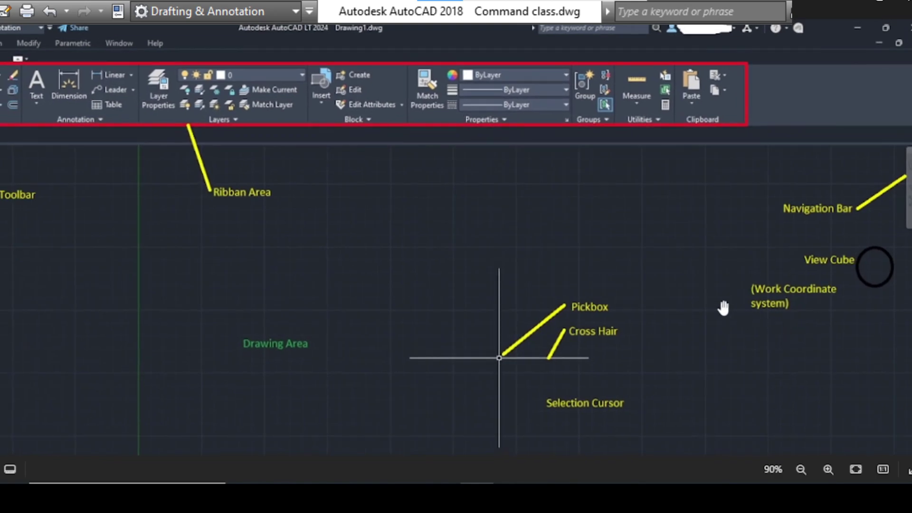
{"action": "scroll", "coordinate": [711, 314], "scroll_direction": "down", "scroll_amount": 1}
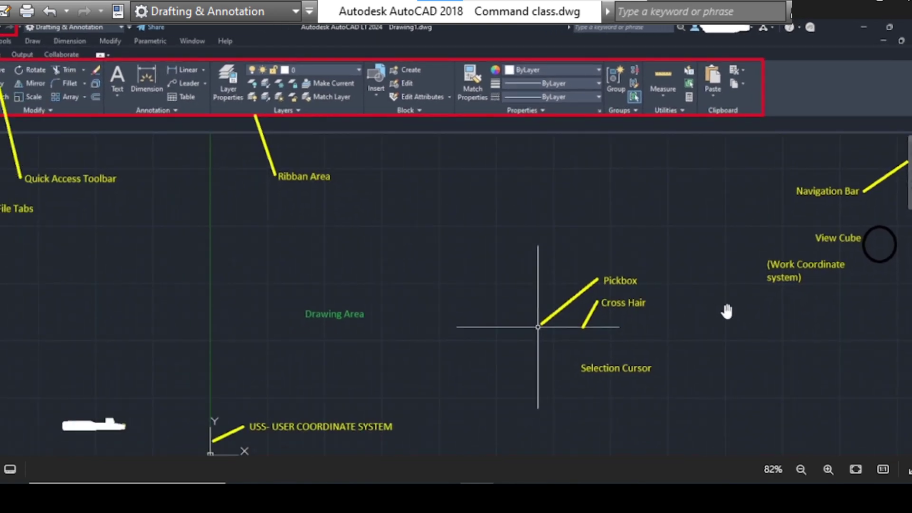
Switch to Drawing1 in AutoCAD and view the list of available workspaces without changing the current one.
{"action": "mouse_move", "coordinate": [447, 499]}
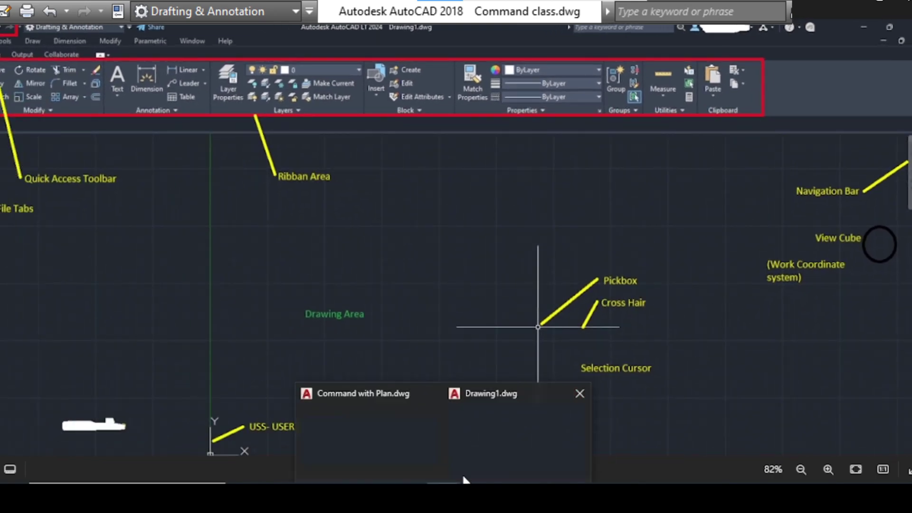
{"action": "left_click", "coordinate": [519, 413]}
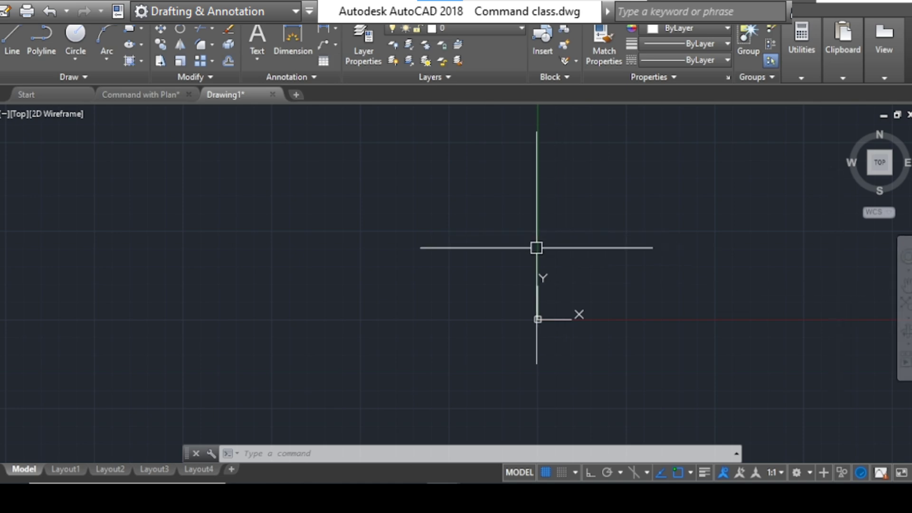
{"action": "mouse_move", "coordinate": [535, 246]}
{"action": "middle_mouse_down"}
{"action": "mouse_move", "coordinate": [505, 269]}
{"action": "mouse_move", "coordinate": [437, 158]}
{"action": "mouse_move", "coordinate": [396, 201]}
{"action": "mouse_move", "coordinate": [410, 201]}
{"action": "middle_mouse_up"}
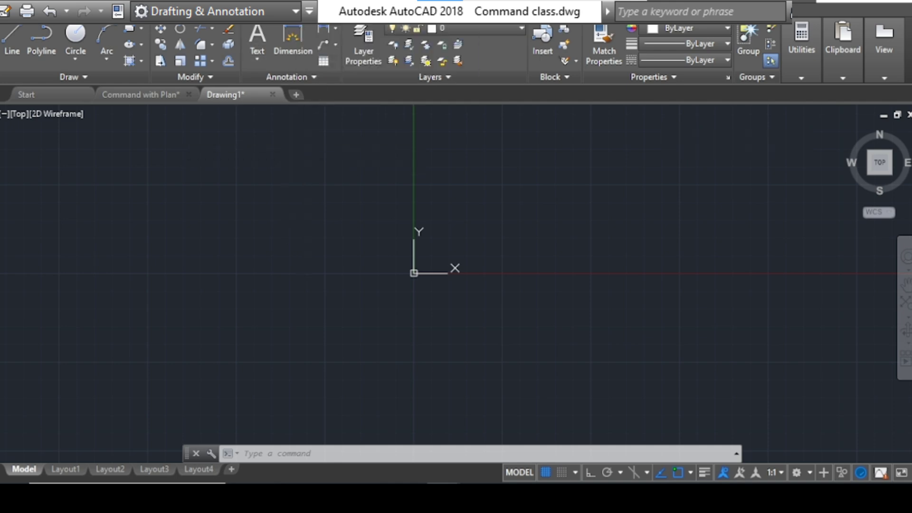
{"action": "left_click", "coordinate": [296, 11]}
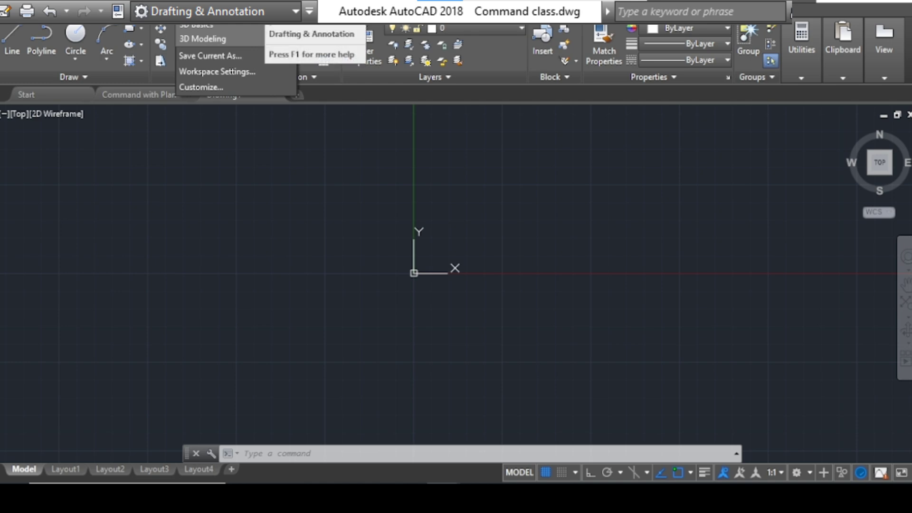
{"action": "left_click", "coordinate": [261, 195]}
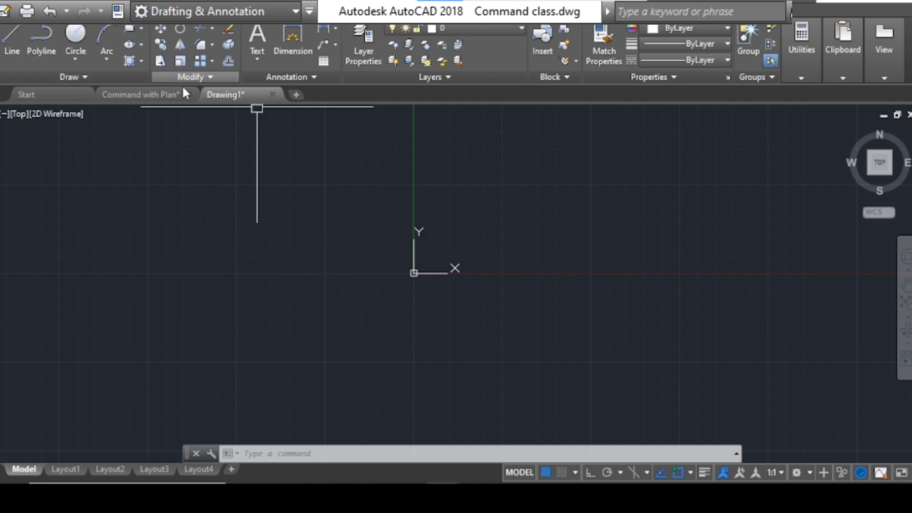
Try the 3D Basics and 3D Modeling workspaces and return to Drafting & Annotation.
{"action": "left_click", "coordinate": [237, 11]}
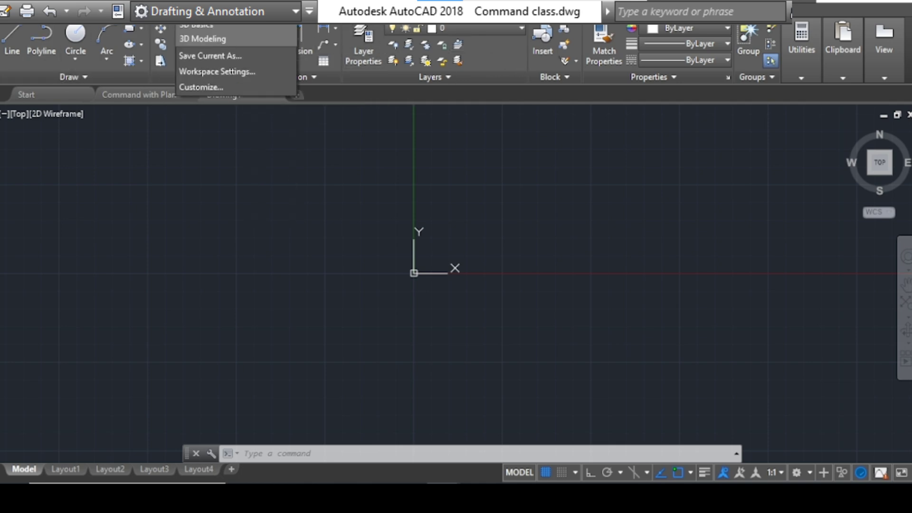
{"action": "left_click", "coordinate": [238, 33]}
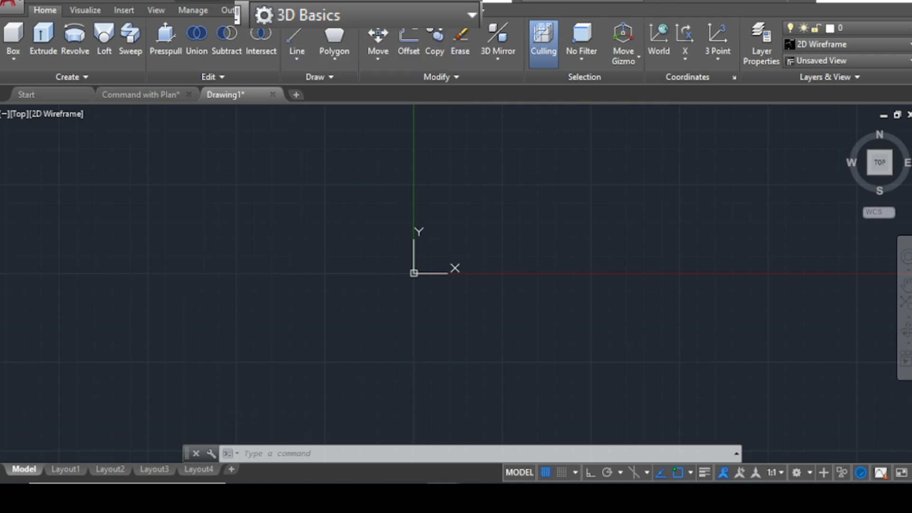
{"action": "left_click", "coordinate": [235, 2]}
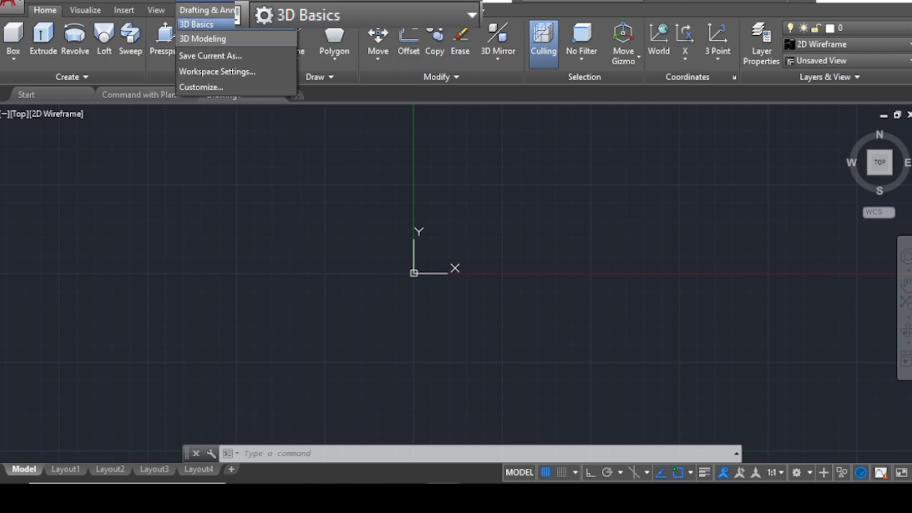
{"action": "left_click", "coordinate": [250, 41]}
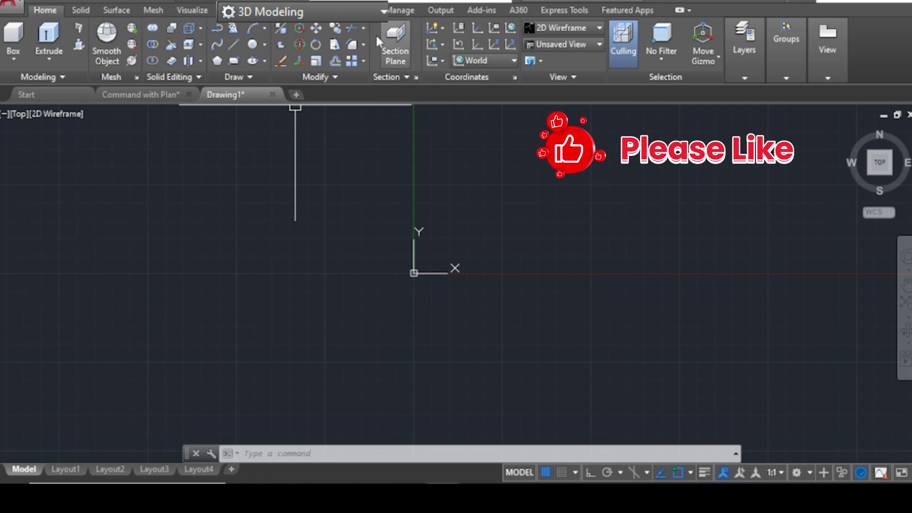
{"action": "left_click", "coordinate": [294, 2]}
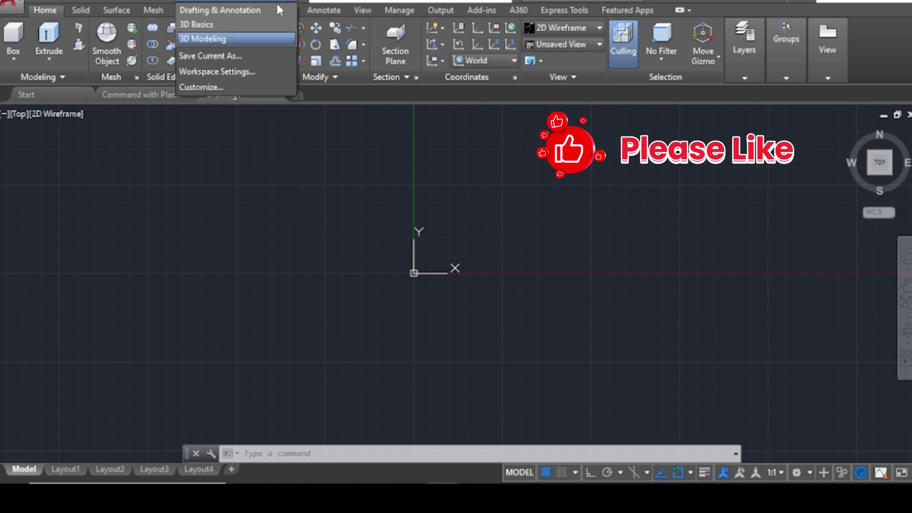
{"action": "left_click", "coordinate": [267, 12]}
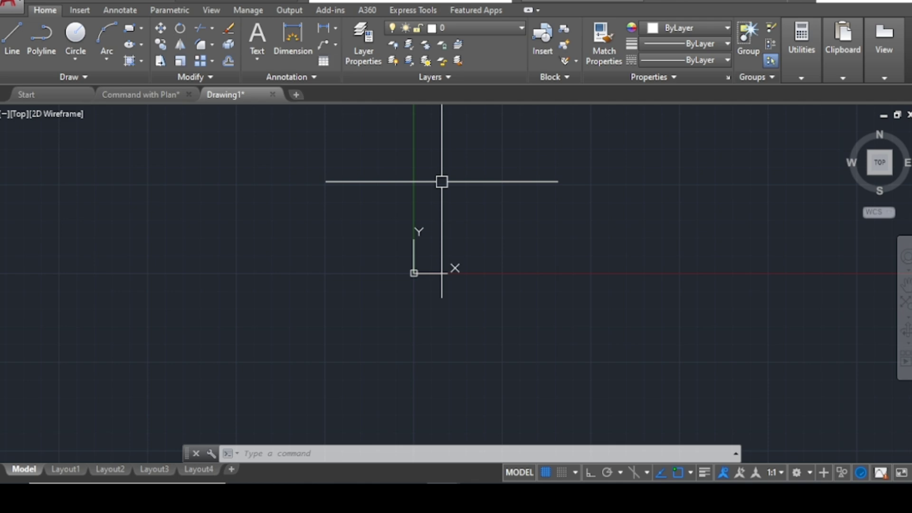
Hide the grid and set the drawing units to decimal length with a millimeters insertion scale.
{"action": "key", "text": "F7"}
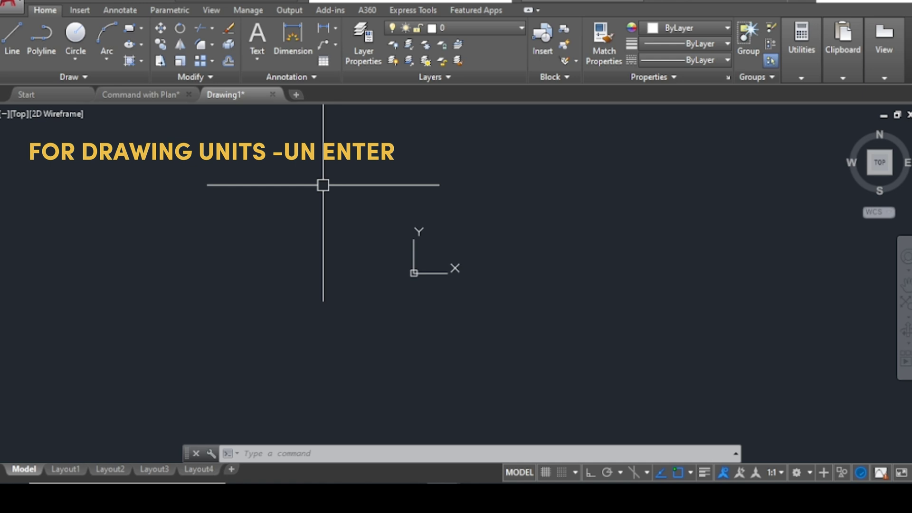
{"action": "type", "text": "U"}
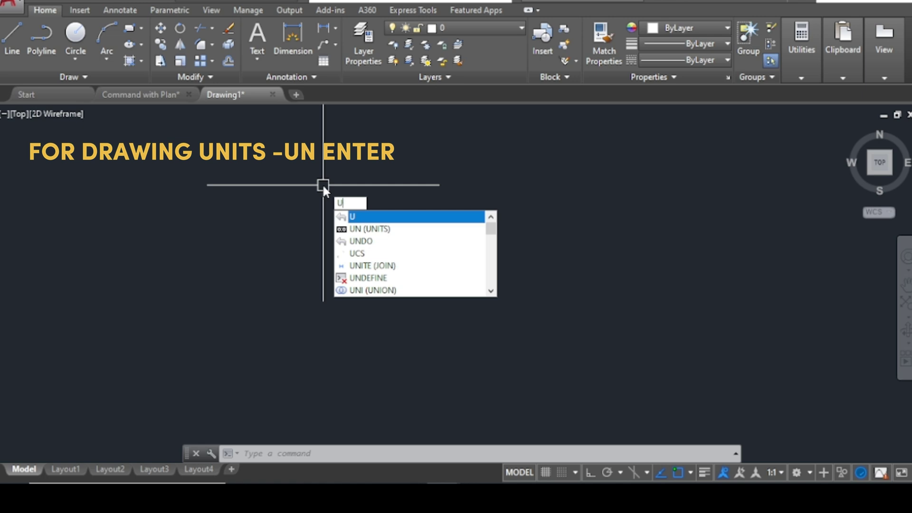
{"action": "type", "text": "N"}
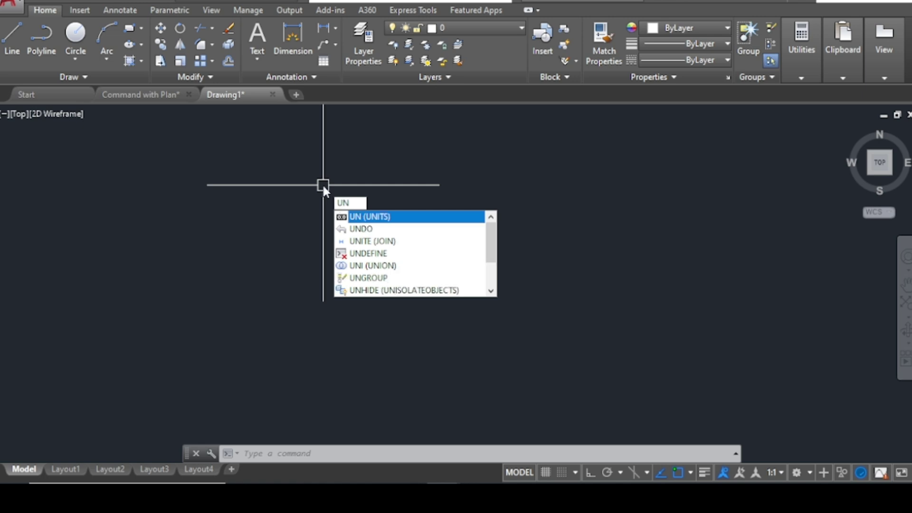
{"action": "key", "text": "Return"}
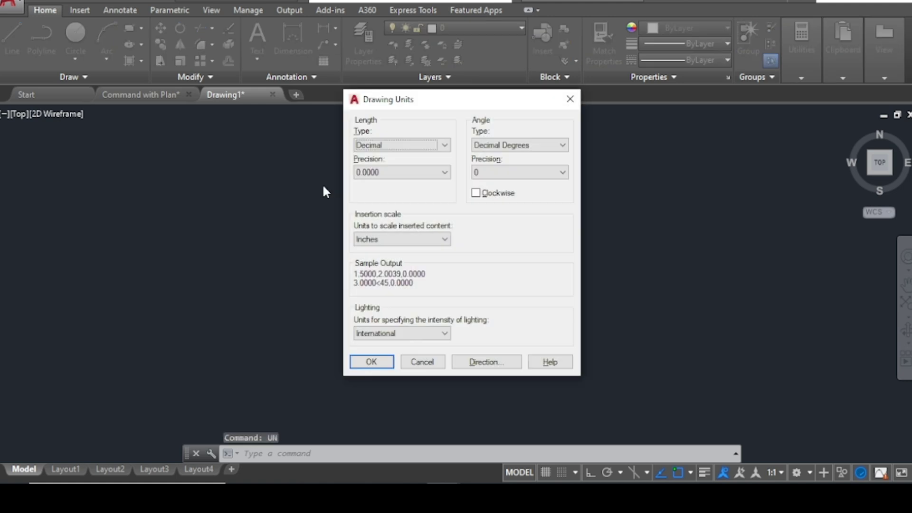
{"action": "left_click", "coordinate": [432, 148]}
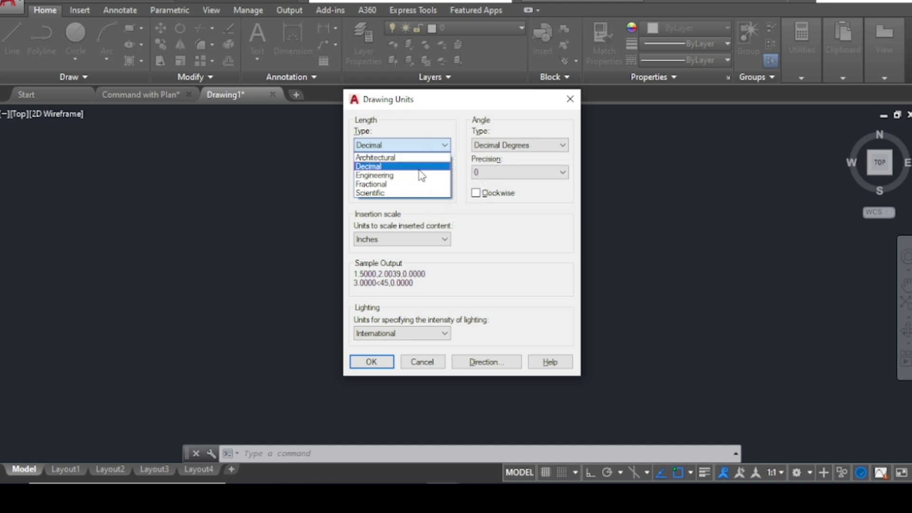
{"action": "left_click", "coordinate": [420, 167]}
{"action": "left_click", "coordinate": [431, 239]}
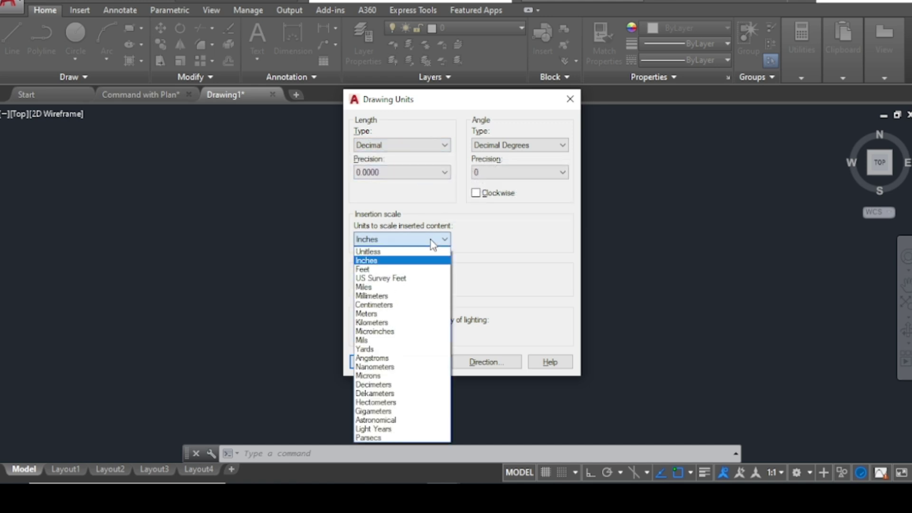
{"action": "left_click", "coordinate": [416, 296]}
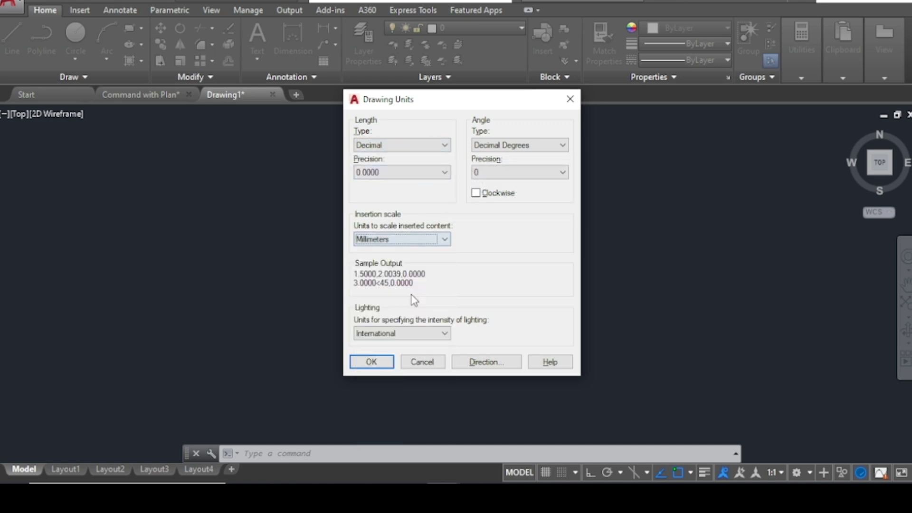
Try architectural length units with an inches insertion scale, and return to decimal length and millimeters.
{"action": "left_click", "coordinate": [417, 148]}
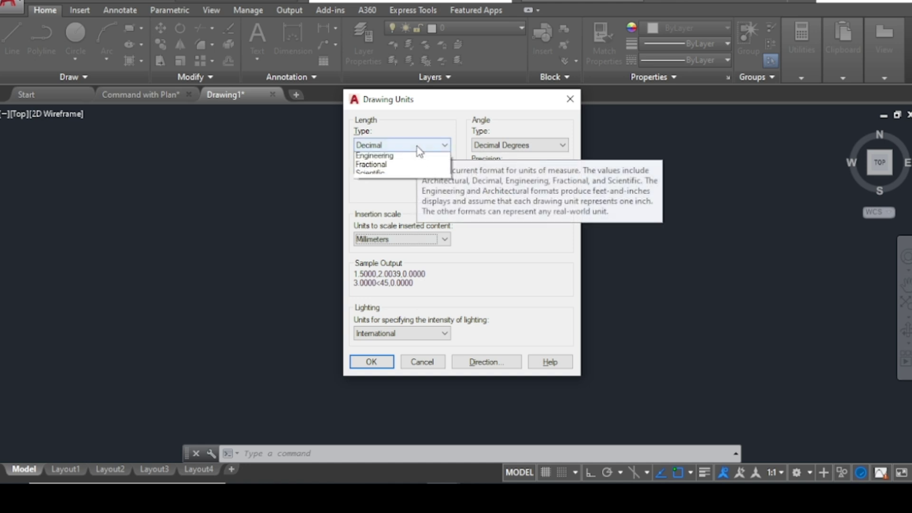
{"action": "left_click", "coordinate": [412, 157]}
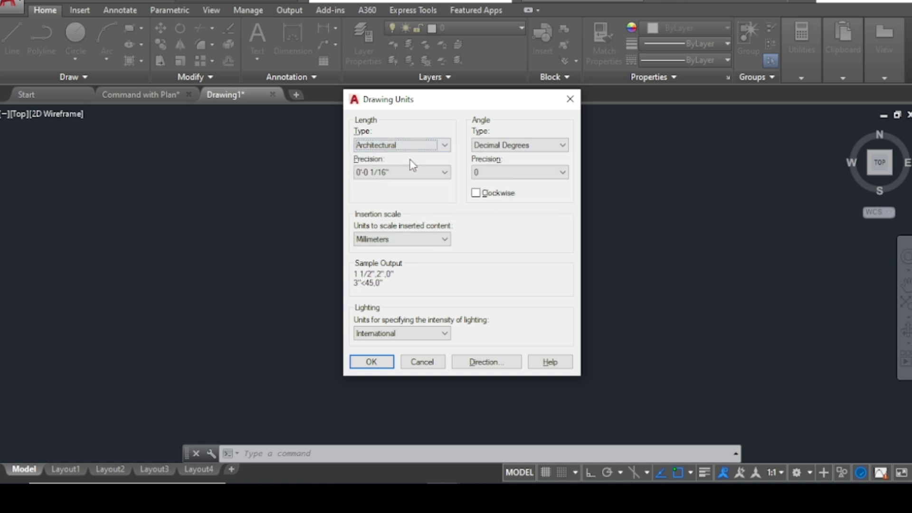
{"action": "left_click", "coordinate": [432, 240]}
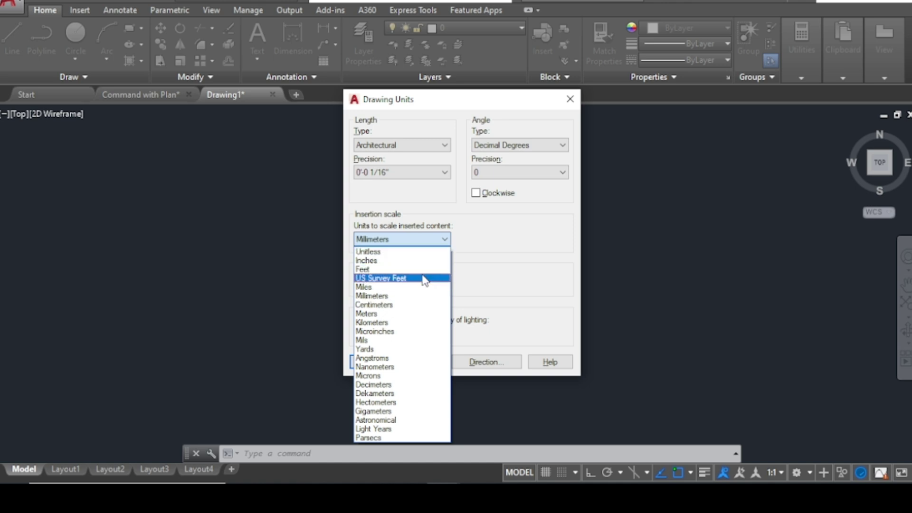
{"action": "left_click", "coordinate": [412, 261]}
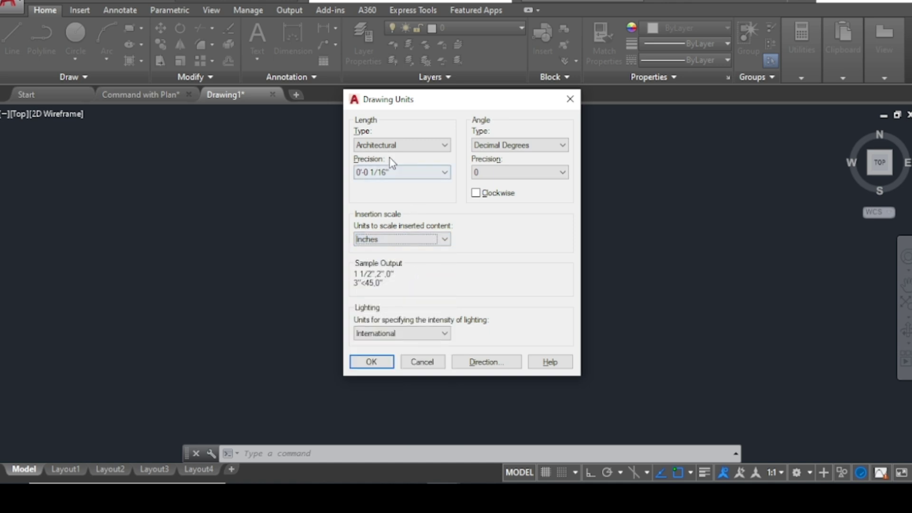
{"action": "left_click", "coordinate": [428, 148]}
{"action": "left_click", "coordinate": [420, 163]}
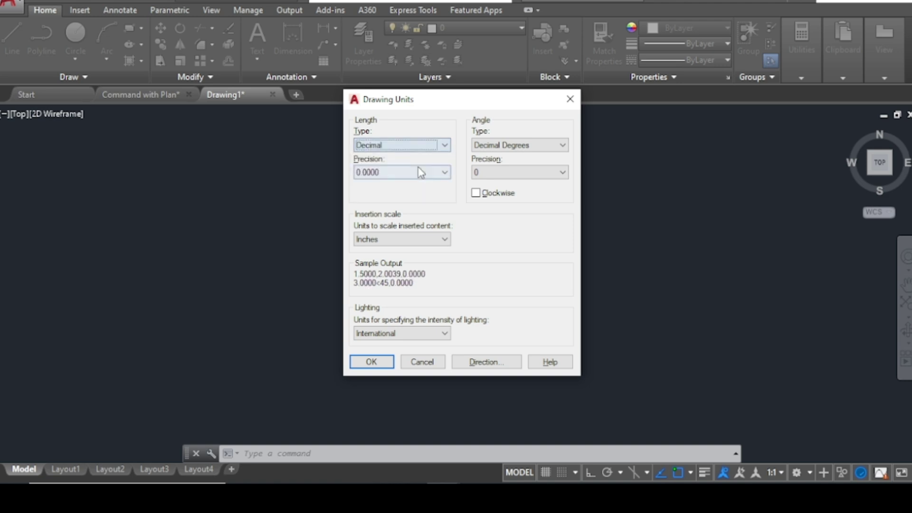
{"action": "left_click", "coordinate": [428, 239]}
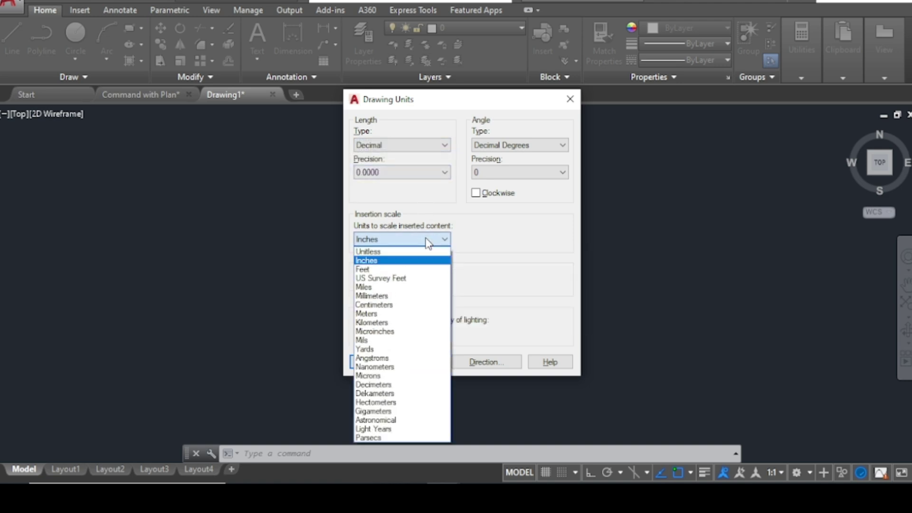
{"action": "left_click", "coordinate": [418, 295]}
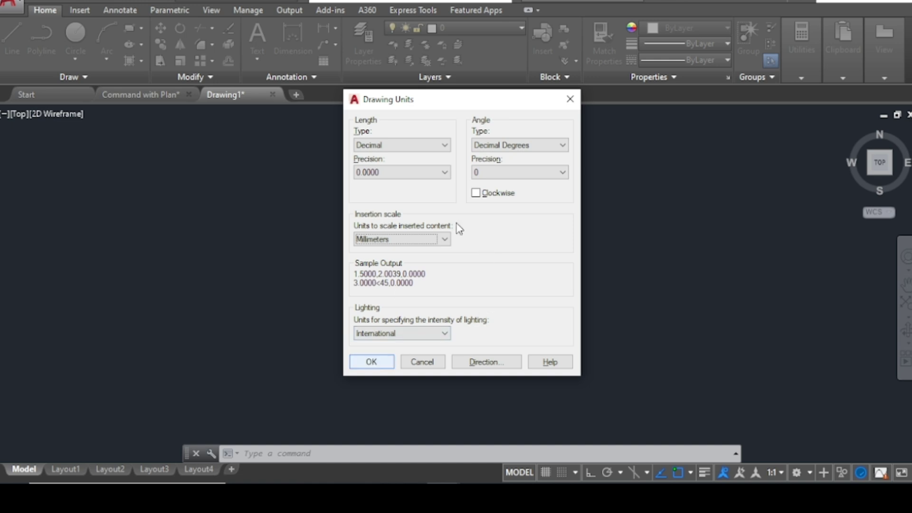
Set the length precision to 0 and accept the drawing units.
{"action": "left_click", "coordinate": [404, 179]}
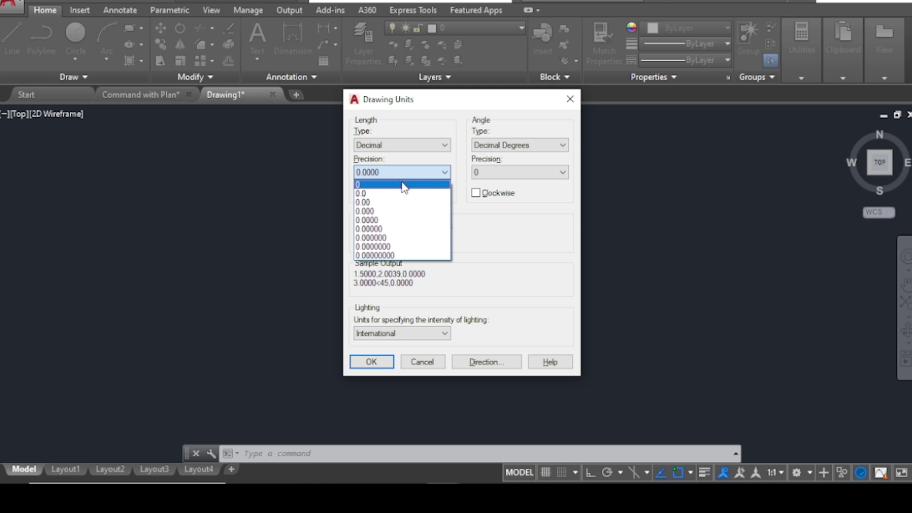
{"action": "left_click", "coordinate": [404, 186]}
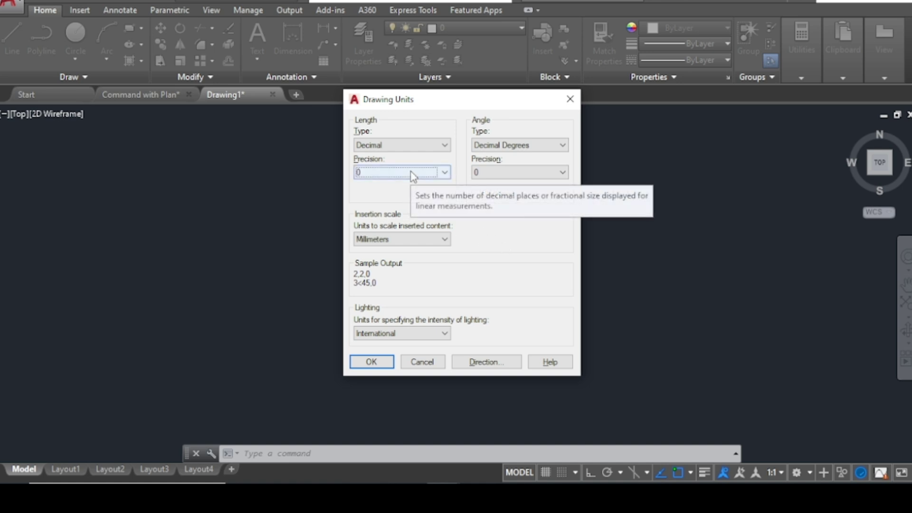
{"action": "left_click", "coordinate": [366, 357]}
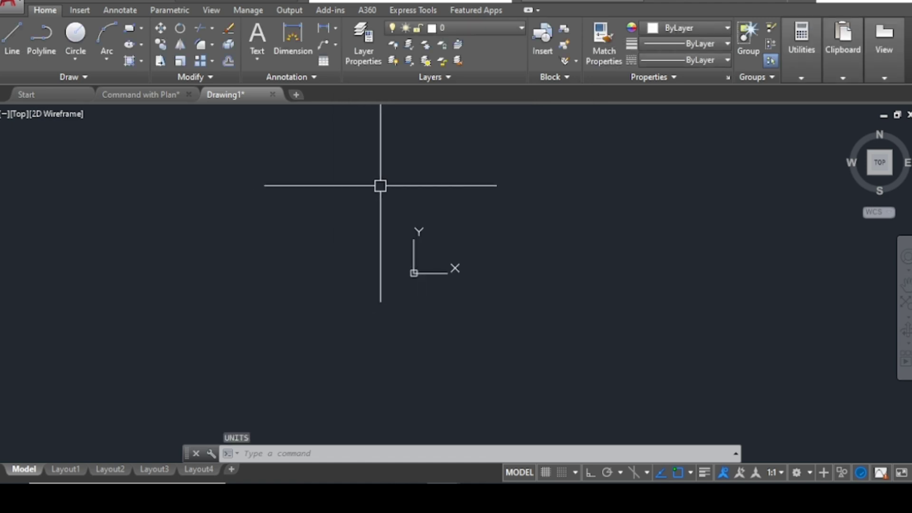
Open the program's display options and increase the crosshair size to 42.
{"action": "right_click", "coordinate": [528, 215]}
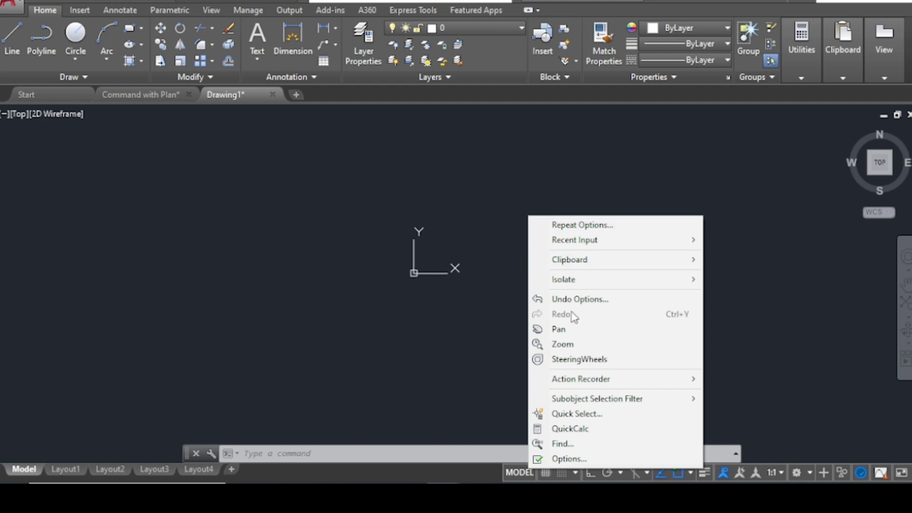
{"action": "left_click", "coordinate": [572, 459]}
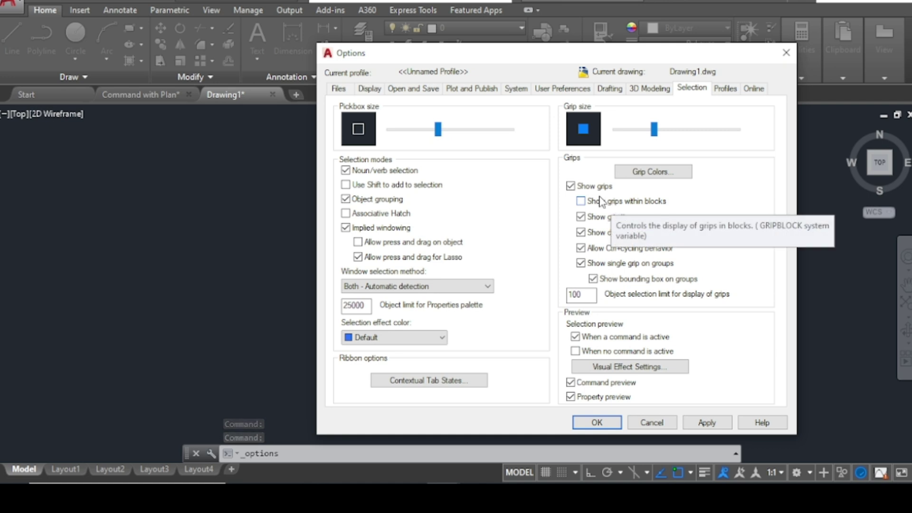
{"action": "left_click", "coordinate": [367, 91]}
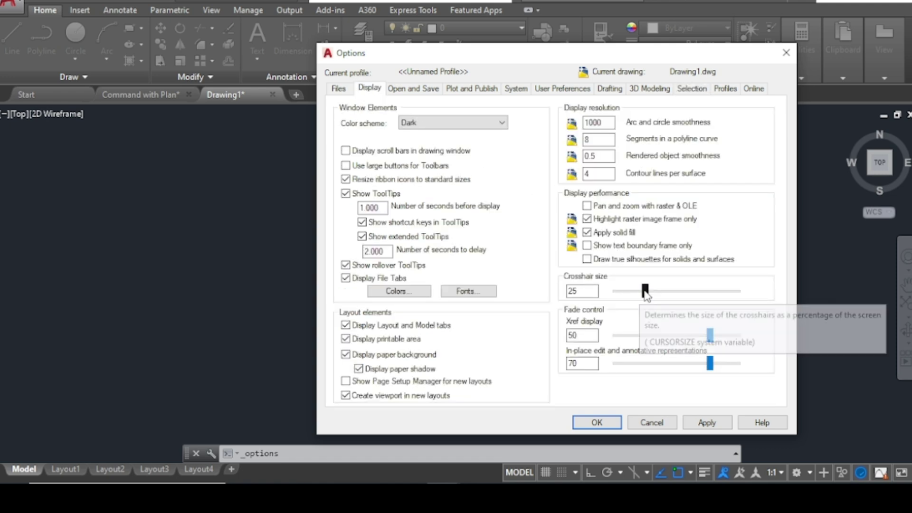
{"action": "left_click_drag", "start_coordinate": [645, 291], "coordinate": [668, 298]}
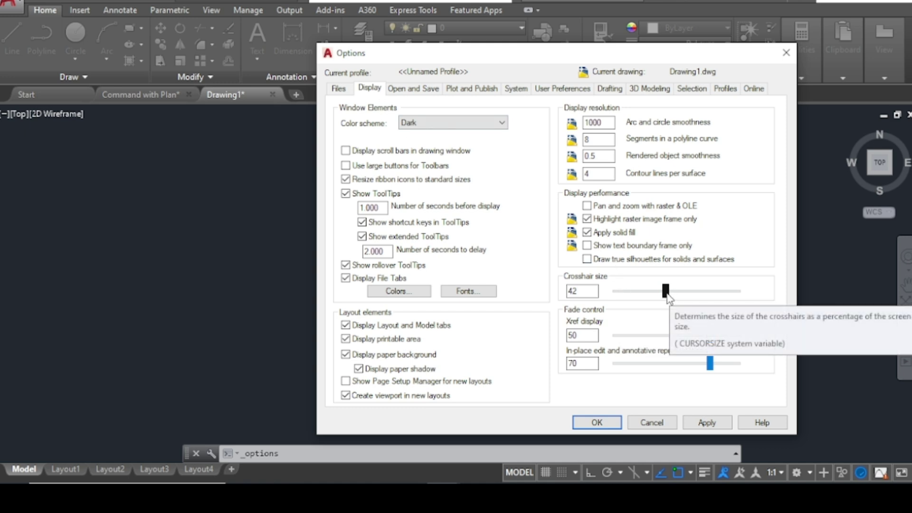
Enlarge the pickbox slightly in the selection options and apply the option changes.
{"action": "left_click", "coordinate": [688, 92]}
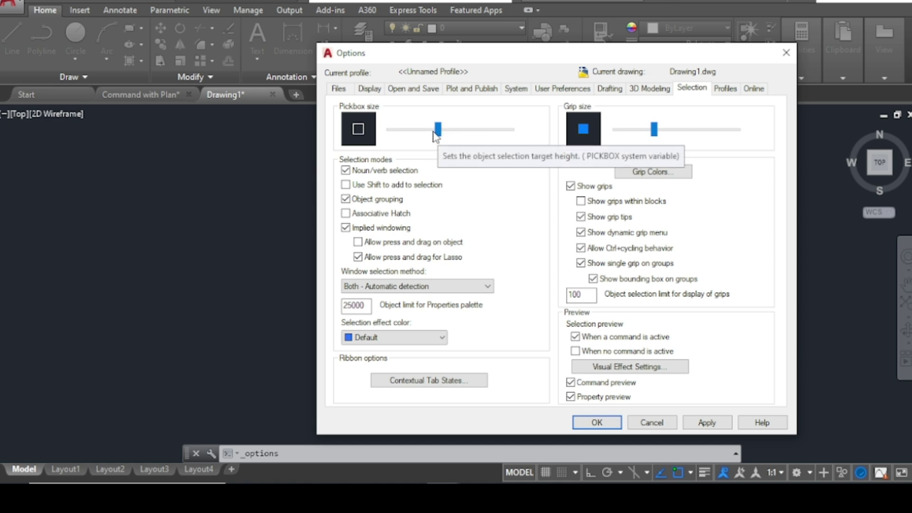
{"action": "left_click_drag", "start_coordinate": [437, 136], "coordinate": [454, 138]}
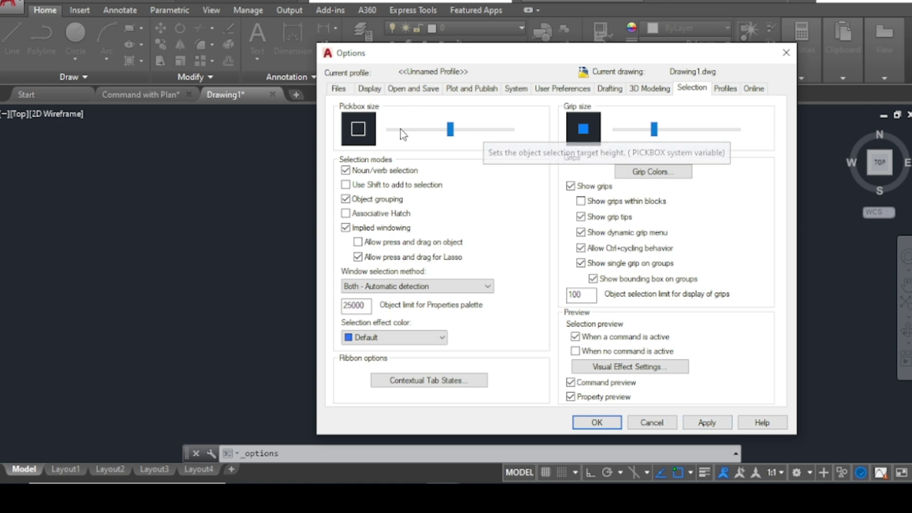
{"action": "left_click", "coordinate": [707, 423]}
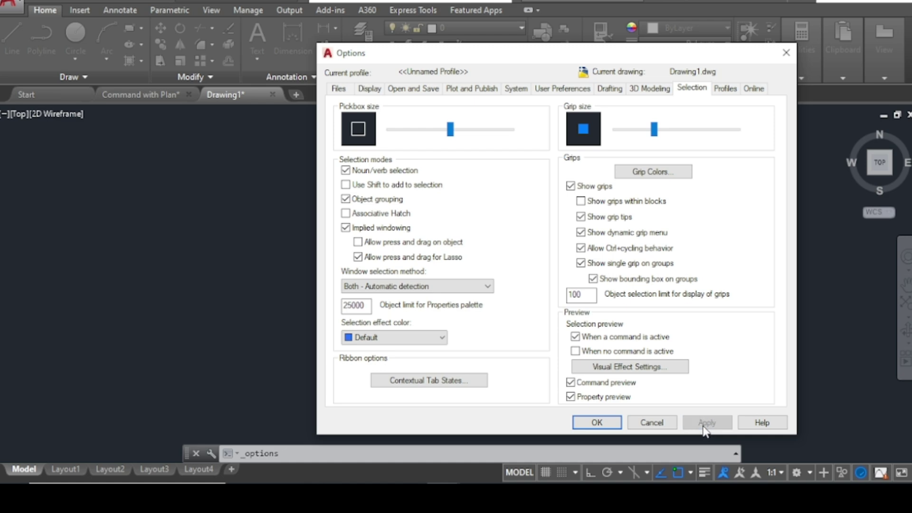
{"action": "left_click", "coordinate": [597, 422]}
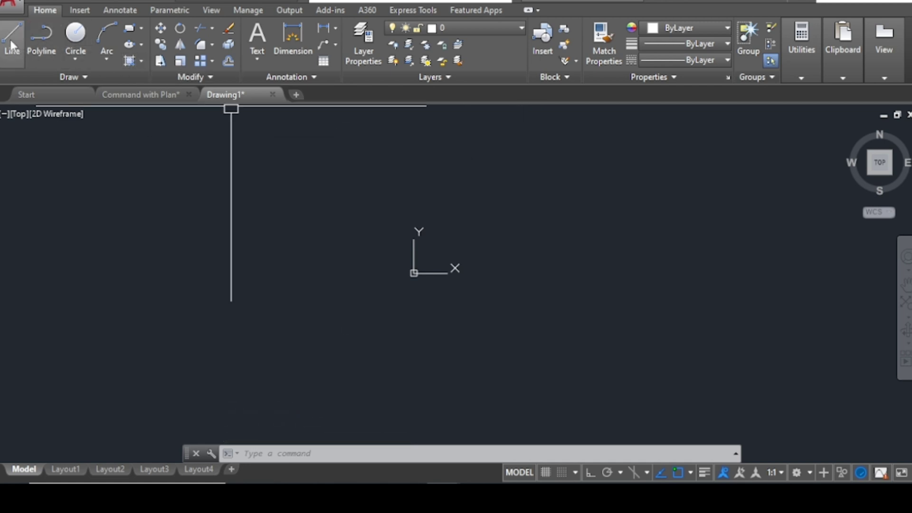
Draw a horizontal line 1000 mm long with Ortho on, starting above and left of the origin and running toward positive X.
{"action": "left_click", "coordinate": [11, 42]}
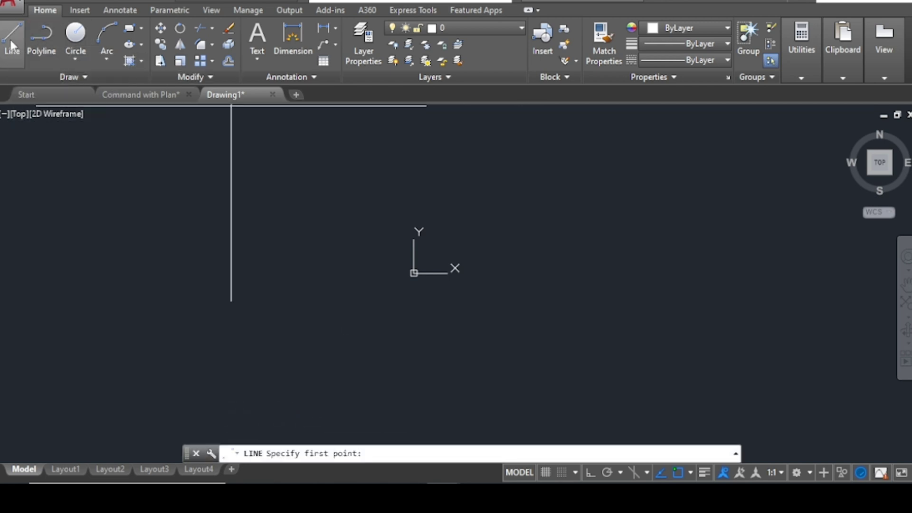
{"action": "left_click", "coordinate": [312, 199]}
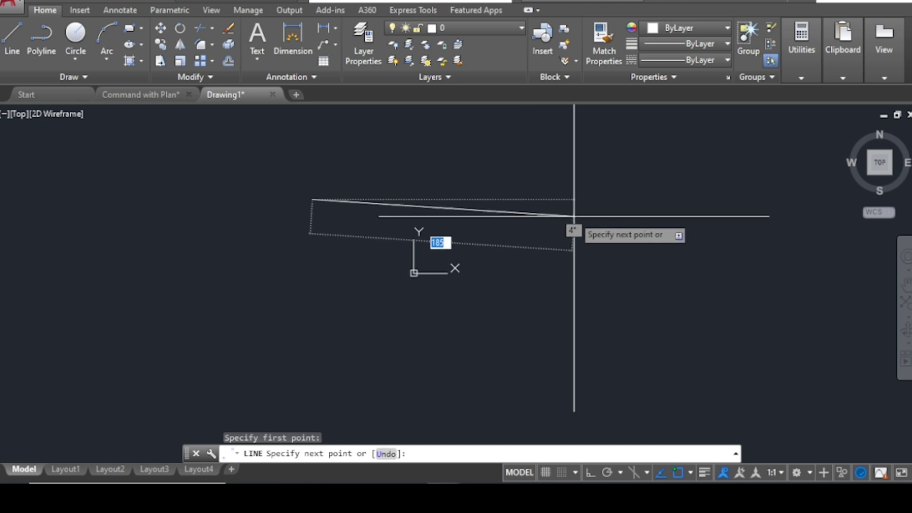
{"action": "key", "text": "F8"}
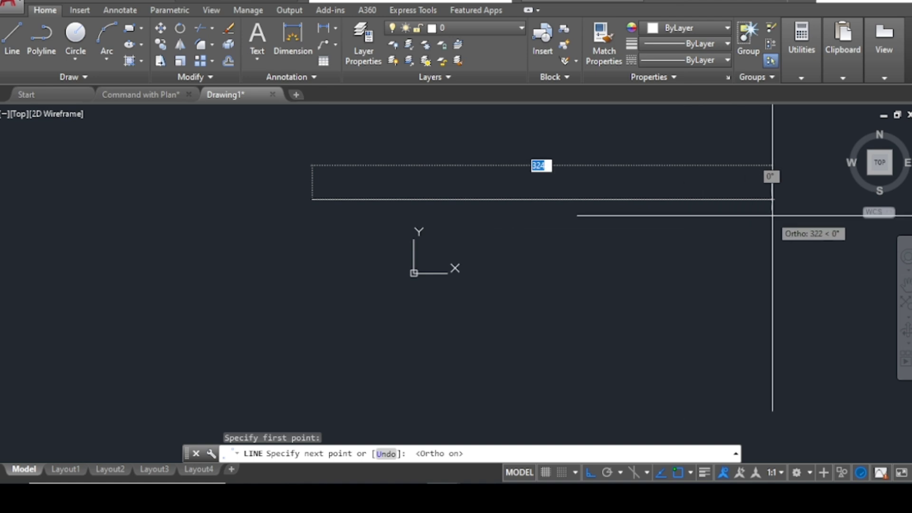
{"action": "type", "text": "1000"}
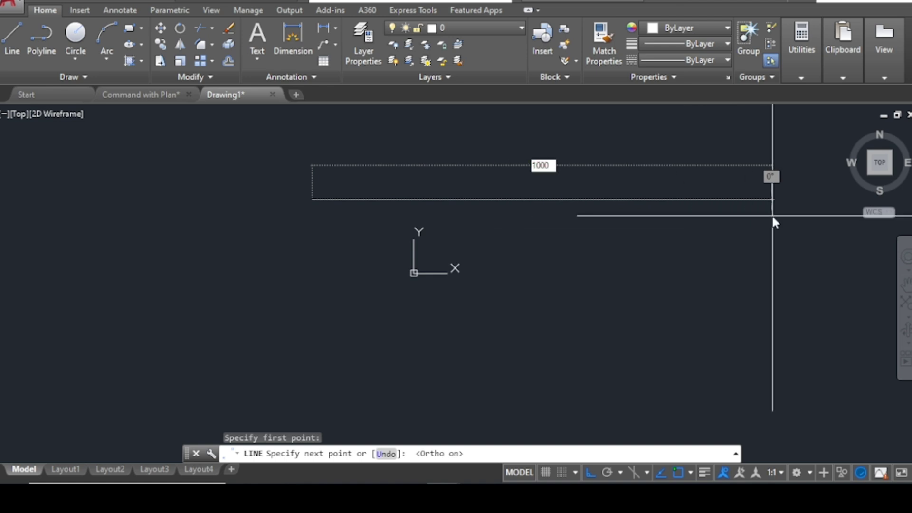
{"action": "key", "text": "Return"}
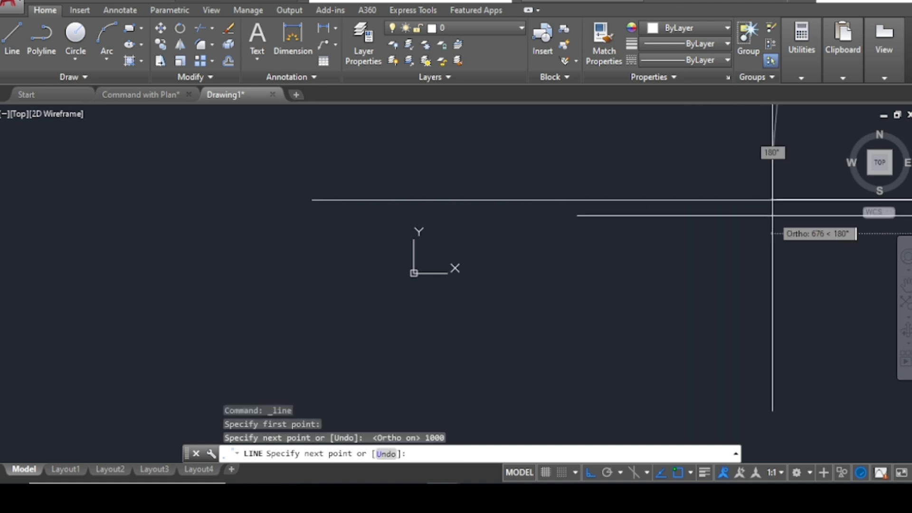
{"action": "key", "text": "Return"}
{"action": "scroll", "coordinate": [444, 228], "scroll_direction": "down", "scroll_amount": 3}
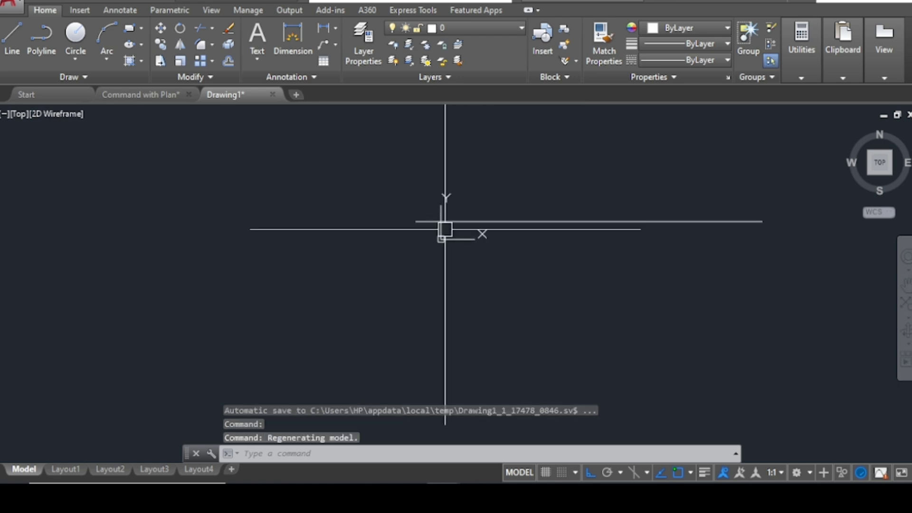
{"action": "scroll", "coordinate": [521, 223], "scroll_direction": "up", "scroll_amount": 3}
{"action": "scroll", "coordinate": [401, 223], "scroll_direction": "down", "scroll_amount": 2}
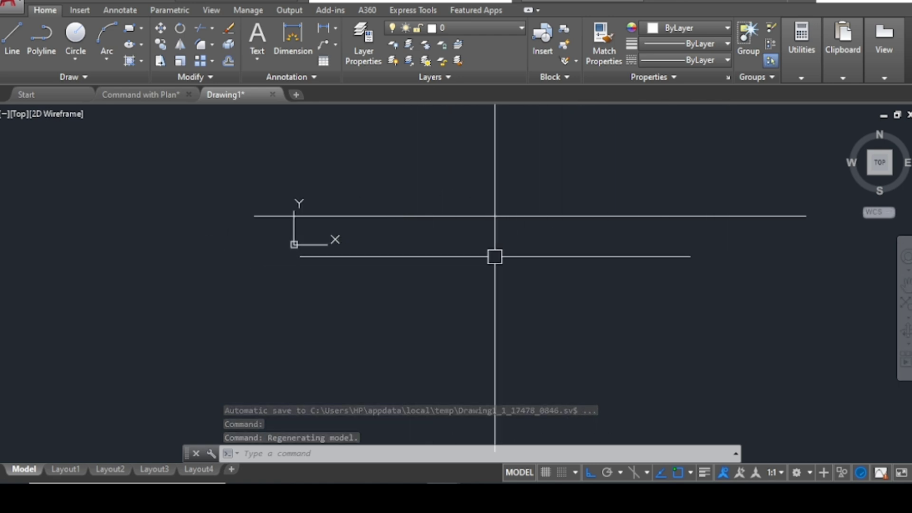
{"action": "scroll", "coordinate": [430, 218], "scroll_direction": "down", "scroll_amount": 3}
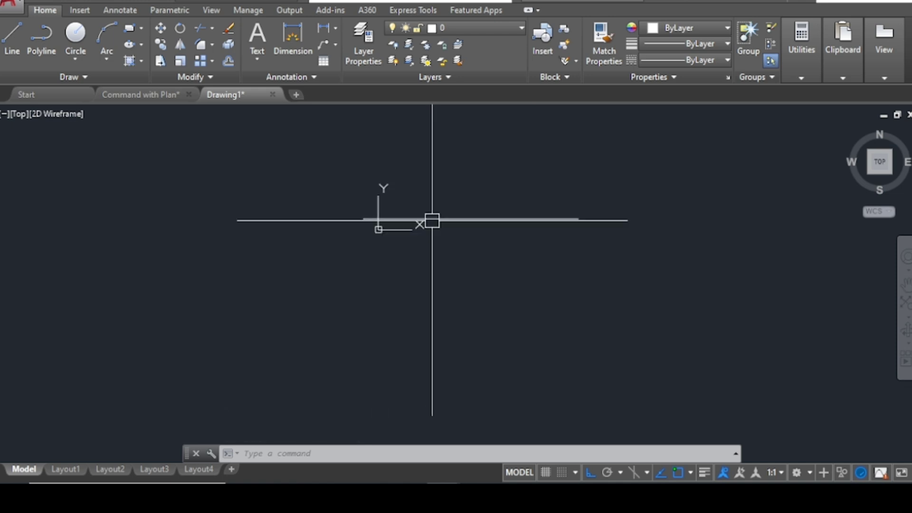
{"action": "scroll", "coordinate": [375, 214], "scroll_direction": "up", "scroll_amount": 5}
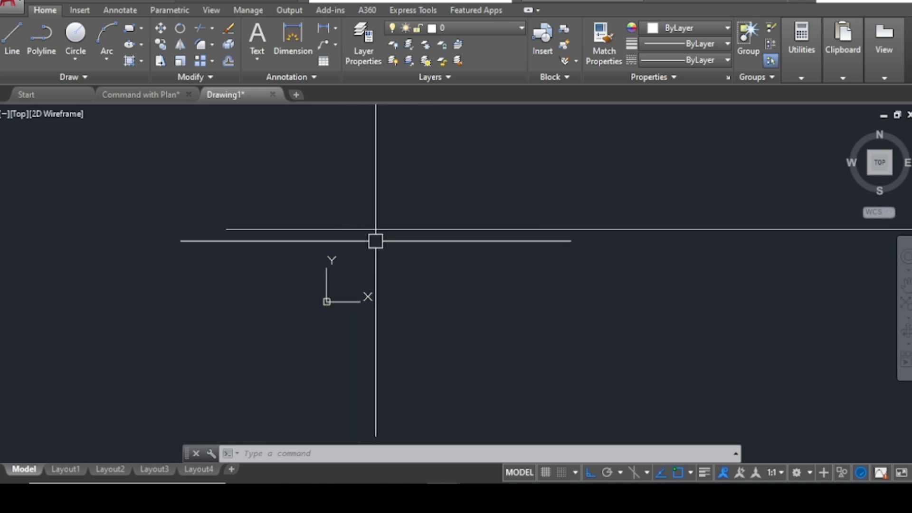
{"action": "scroll", "coordinate": [362, 211], "scroll_direction": "down", "scroll_amount": 2}
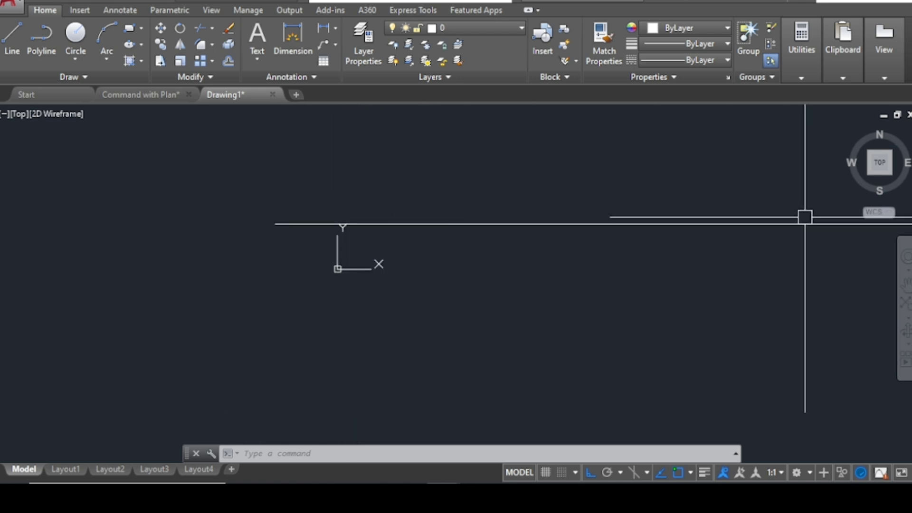
{"action": "scroll", "coordinate": [130, 221], "scroll_direction": "down", "scroll_amount": 2}
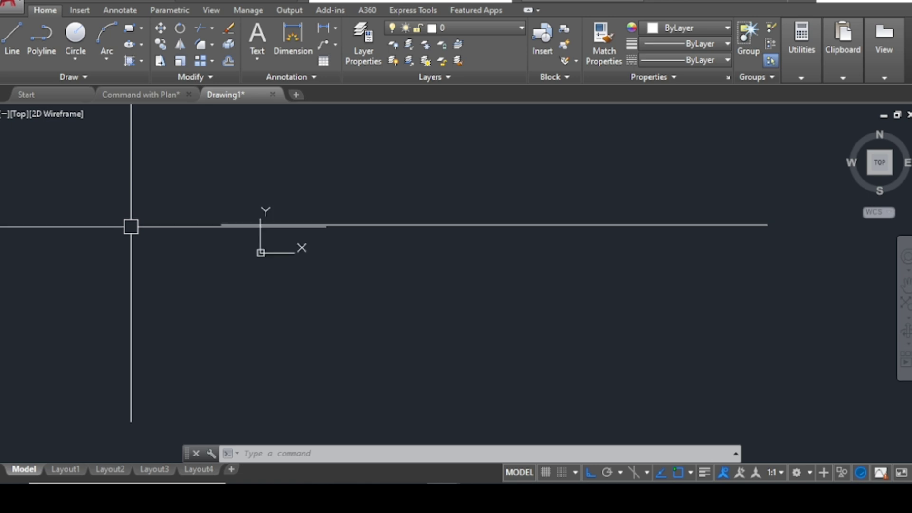
{"action": "scroll", "coordinate": [226, 189], "scroll_direction": "up", "scroll_amount": 2}
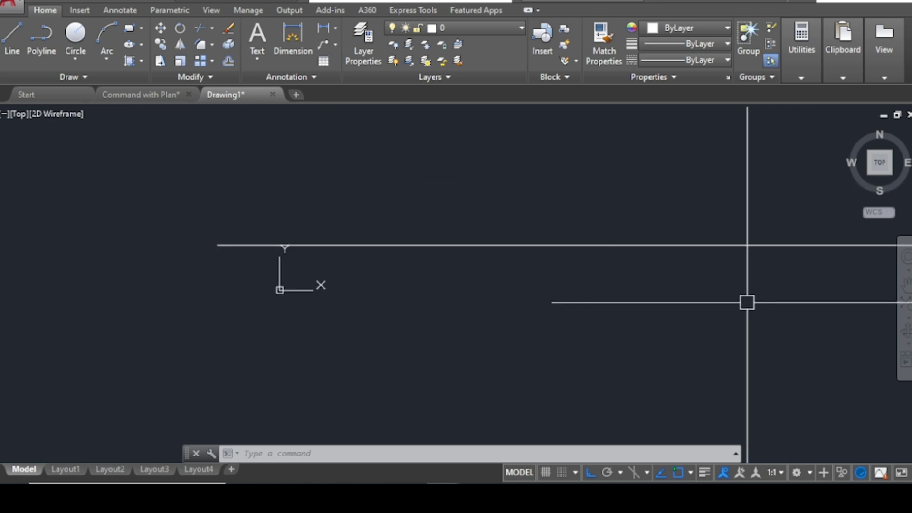
{"action": "scroll", "coordinate": [318, 191], "scroll_direction": "down", "scroll_amount": 2}
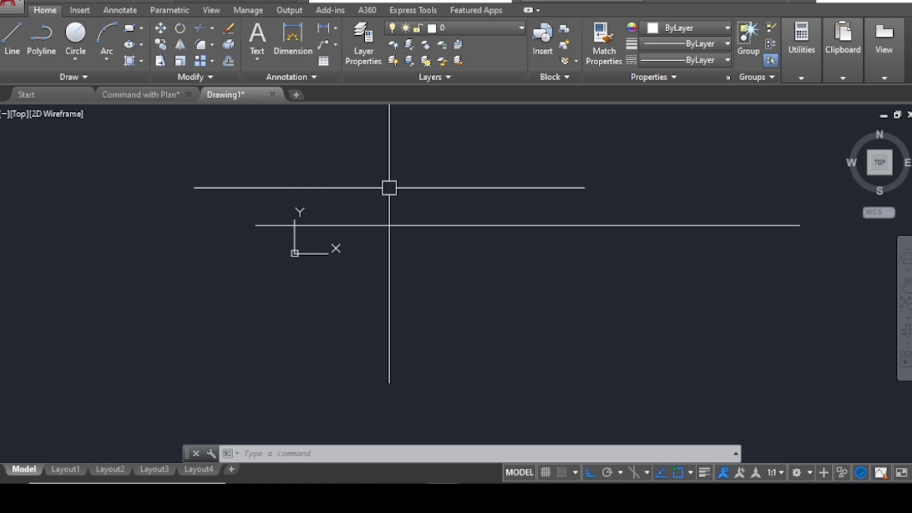
{"action": "type", "text": "l"}
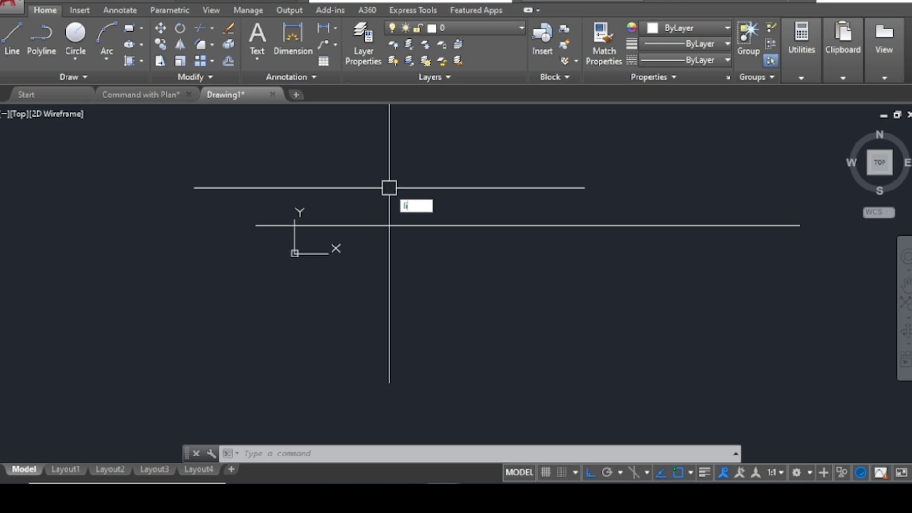
{"action": "key", "text": "Escape"}
{"action": "scroll", "coordinate": [613, 188], "scroll_direction": "up", "scroll_amount": 2}
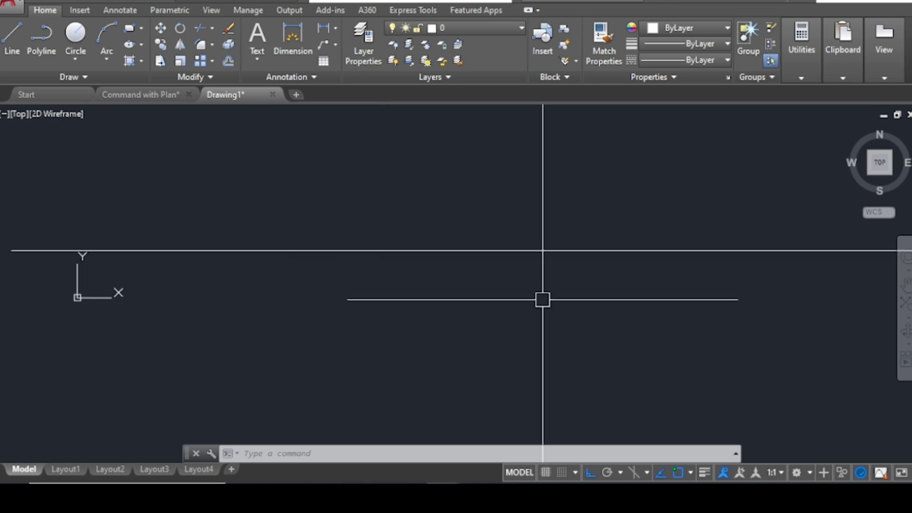
Start the LIMITS command and set the lower left corner of the model space limits to 0,0.
{"action": "type", "text": "li"}
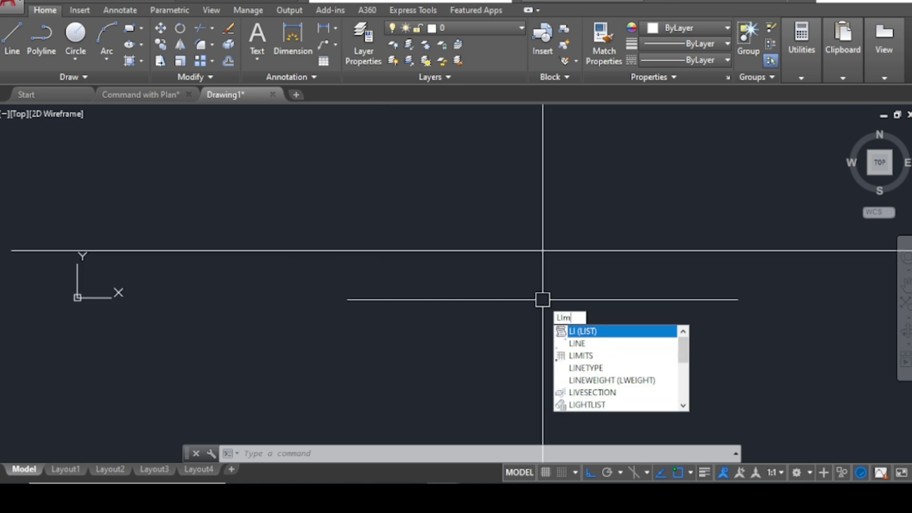
{"action": "type", "text": "m"}
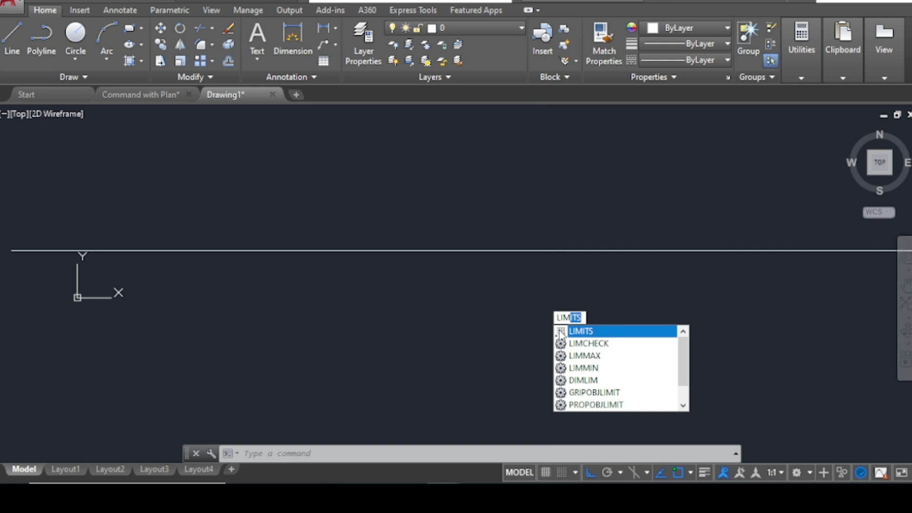
{"action": "left_click", "coordinate": [581, 331]}
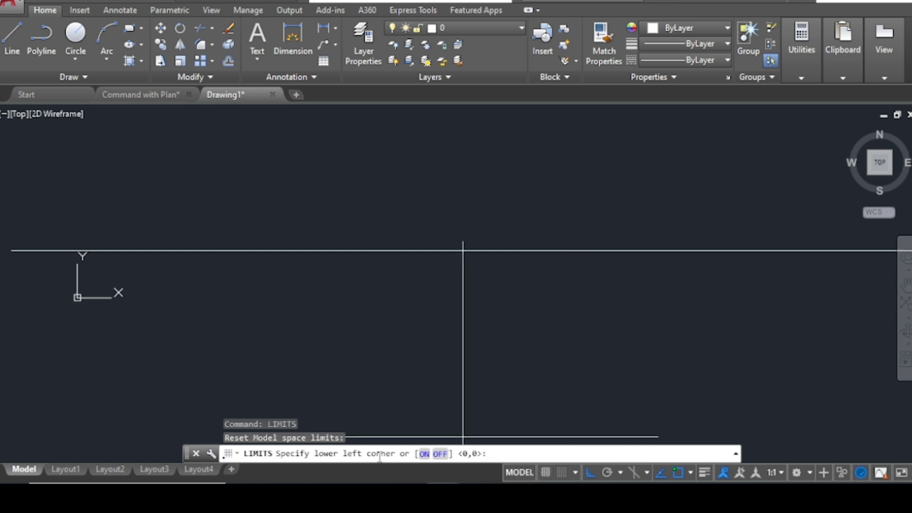
{"action": "type", "text": "0"}
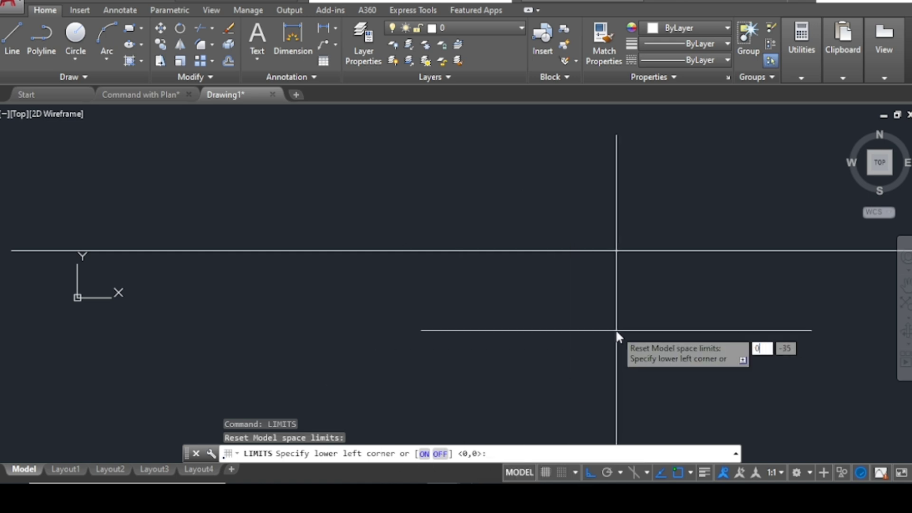
{"action": "key", "text": "Tab"}
{"action": "type", "text": "0"}
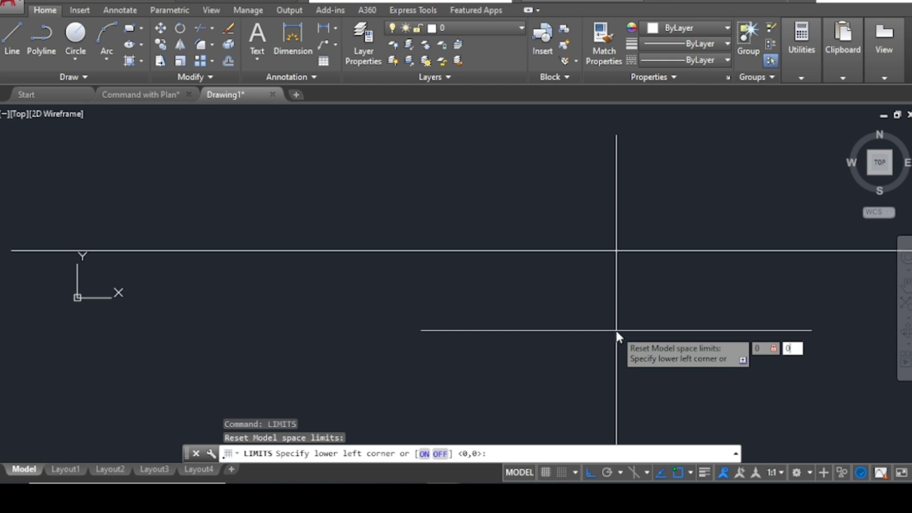
{"action": "key", "text": "Return"}
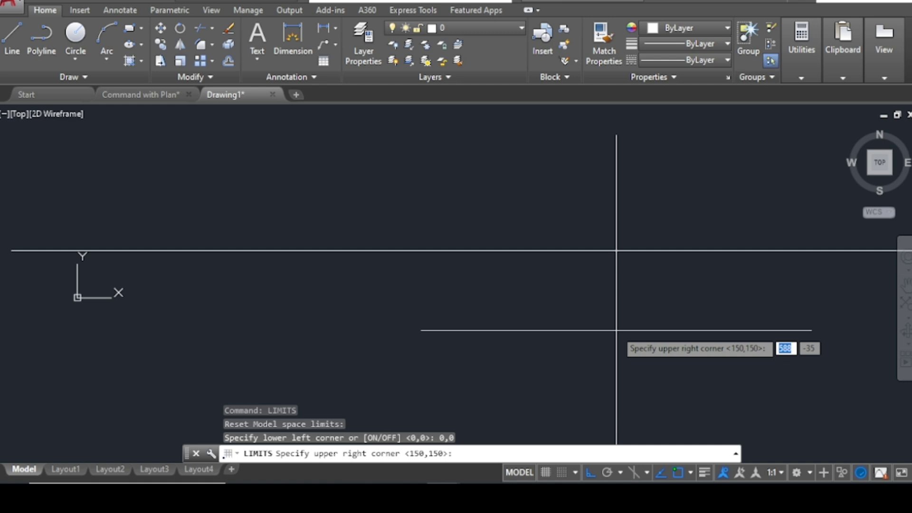
Set the upper right corner of the model space limits to 20000,20000 and finish the command.
{"action": "type", "text": "20000"}
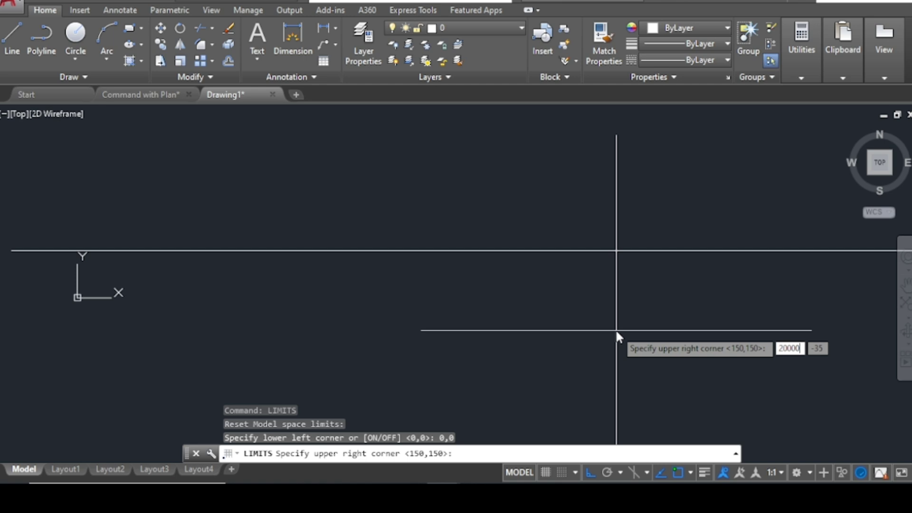
{"action": "key", "text": "Tab"}
{"action": "type", "text": "20000"}
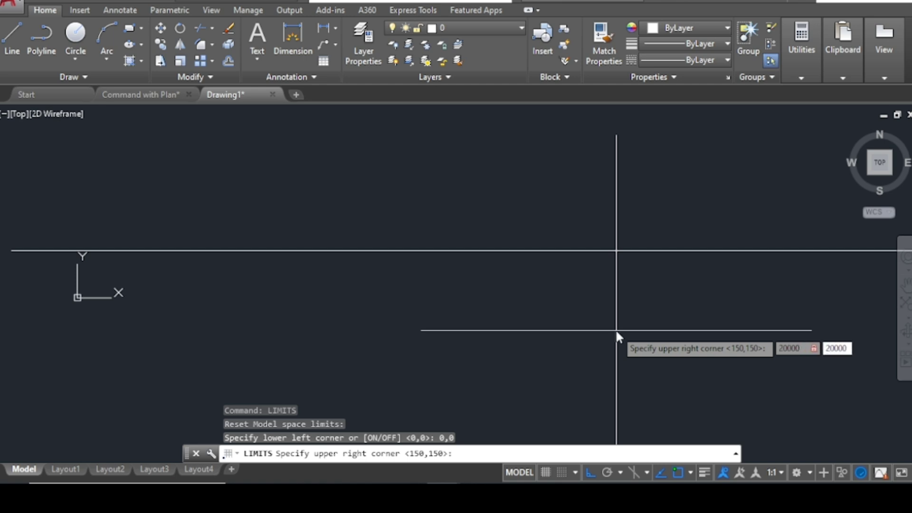
{"action": "key", "text": "BackSpace"}
{"action": "key", "text": "Return"}
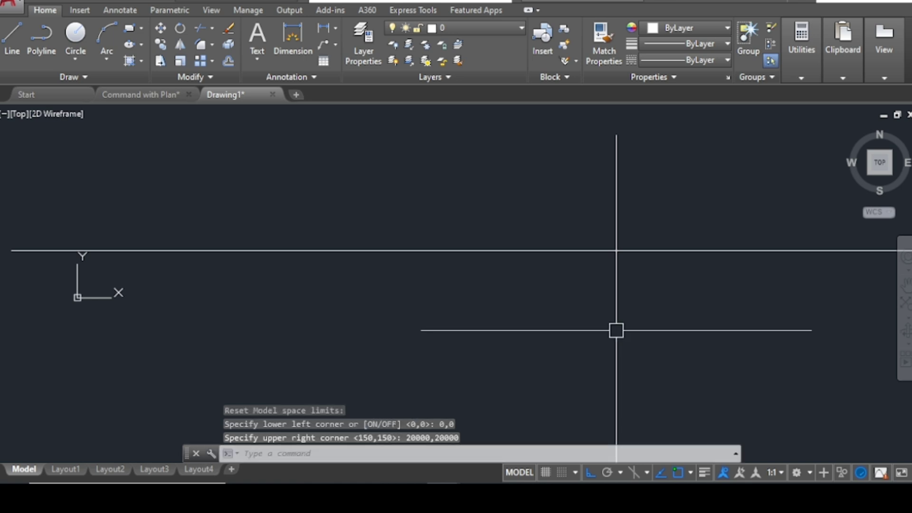
{"action": "key", "text": "Return"}
{"action": "key", "text": "Escape"}
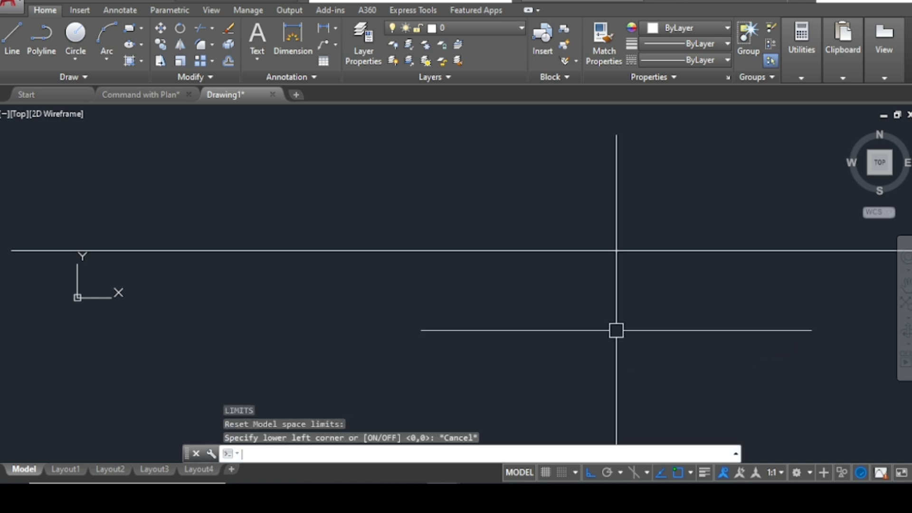
Run Zoom with the All option to fit the view to the new drawing limits.
{"action": "type", "text": "z"}
{"action": "key", "text": "Return"}
{"action": "type", "text": "a"}
{"action": "key", "text": "Return"}
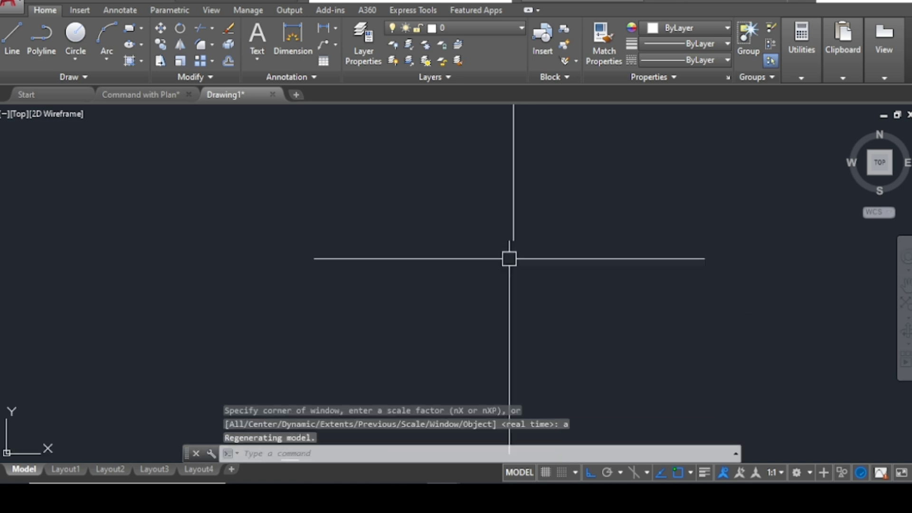
Examine the horizontal line near the origin at several zoom levels and view positions within the new limits.
{"action": "scroll", "coordinate": [423, 236], "scroll_direction": "down", "scroll_amount": 2}
{"action": "scroll", "coordinate": [483, 233], "scroll_direction": "down", "scroll_amount": 1}
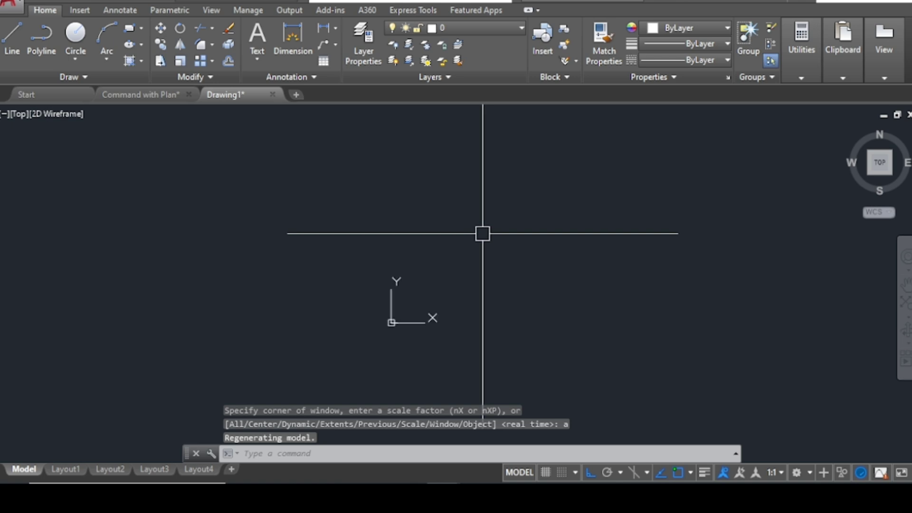
{"action": "scroll", "coordinate": [397, 326], "scroll_direction": "down", "scroll_amount": 1}
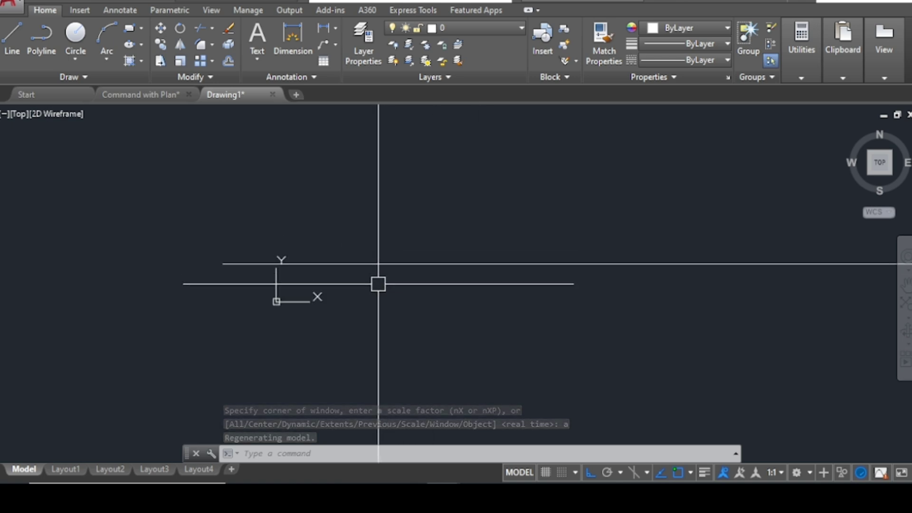
{"action": "scroll", "coordinate": [379, 283], "scroll_direction": "down", "scroll_amount": 1}
{"action": "left_click", "coordinate": [501, 321]}
{"action": "left_click", "coordinate": [499, 318]}
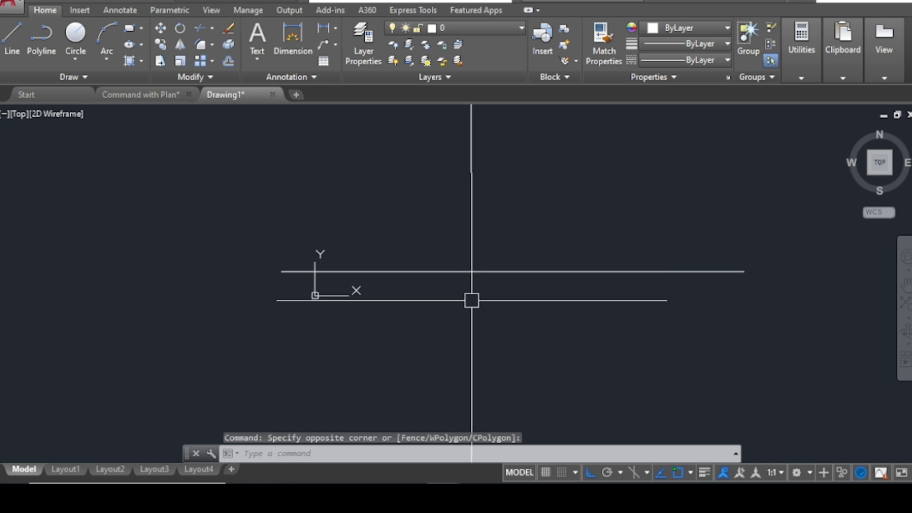
{"action": "scroll", "coordinate": [345, 220], "scroll_direction": "down", "scroll_amount": 2}
{"action": "scroll", "coordinate": [446, 240], "scroll_direction": "down", "scroll_amount": 1}
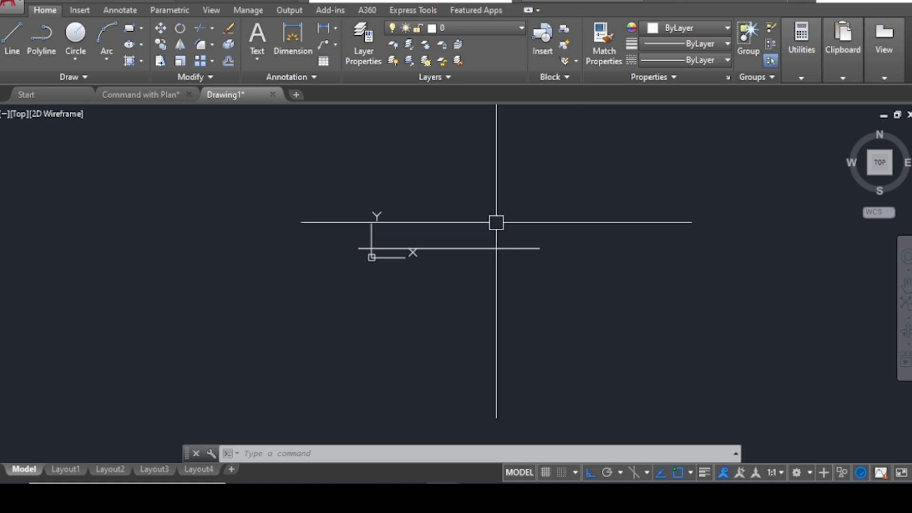
{"action": "scroll", "coordinate": [434, 237], "scroll_direction": "down", "scroll_amount": 1}
{"action": "scroll", "coordinate": [404, 238], "scroll_direction": "up", "scroll_amount": 5}
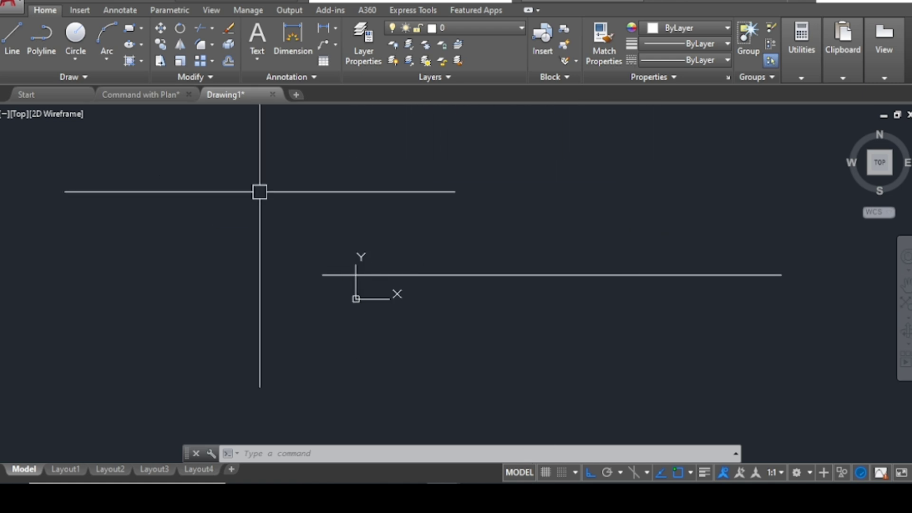
{"action": "mouse_move", "coordinate": [549, 241]}
{"action": "middle_mouse_down"}
{"action": "mouse_move", "coordinate": [494, 171]}
{"action": "mouse_move", "coordinate": [484, 292]}
{"action": "mouse_move", "coordinate": [500, 244]}
{"action": "mouse_move", "coordinate": [437, 247]}
{"action": "middle_mouse_up"}
{"action": "scroll", "coordinate": [494, 244], "scroll_direction": "down", "scroll_amount": 2}
{"action": "scroll", "coordinate": [495, 244], "scroll_direction": "up", "scroll_amount": 2}
{"action": "scroll", "coordinate": [494, 244], "scroll_direction": "down", "scroll_amount": 2}
{"action": "scroll", "coordinate": [494, 244], "scroll_direction": "up", "scroll_amount": 4}
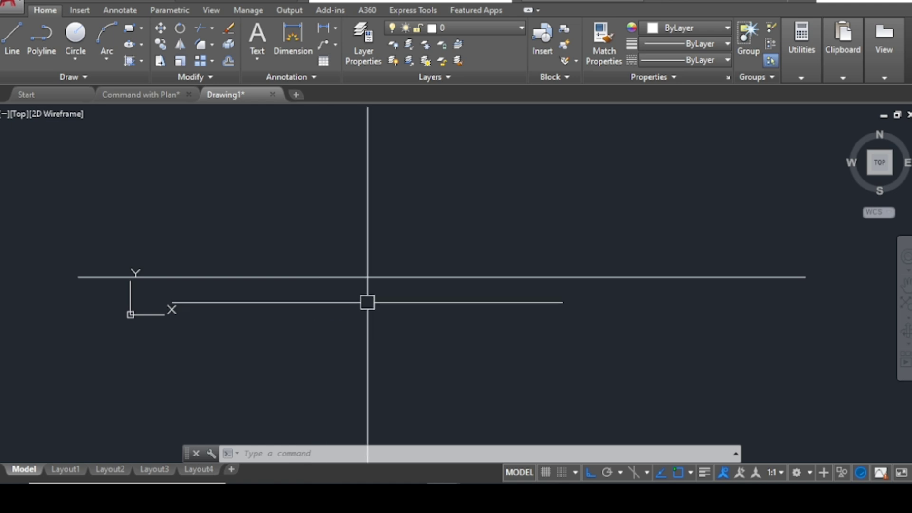
{"action": "scroll", "coordinate": [367, 302], "scroll_direction": "up", "scroll_amount": 1}
{"action": "scroll", "coordinate": [380, 299], "scroll_direction": "down", "scroll_amount": 2}
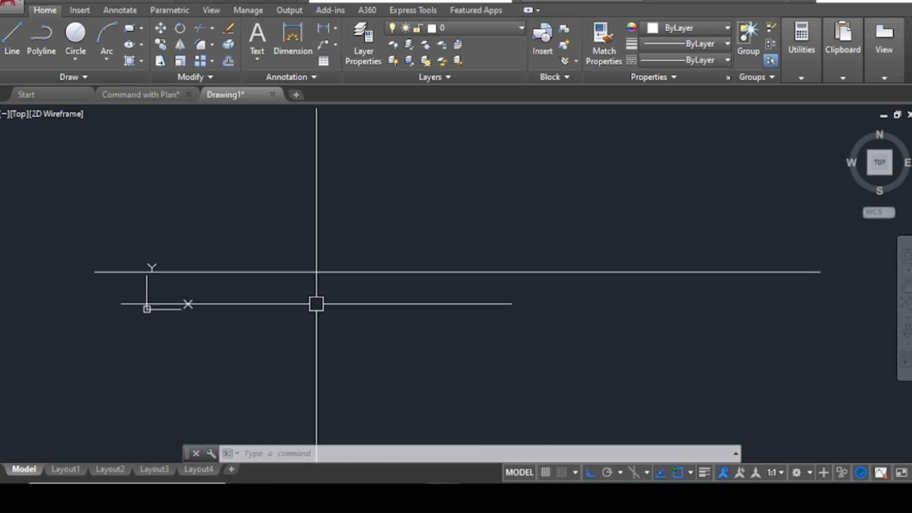
{"action": "middle_click_drag", "start_coordinate": [318, 303], "coordinate": [404, 234]}
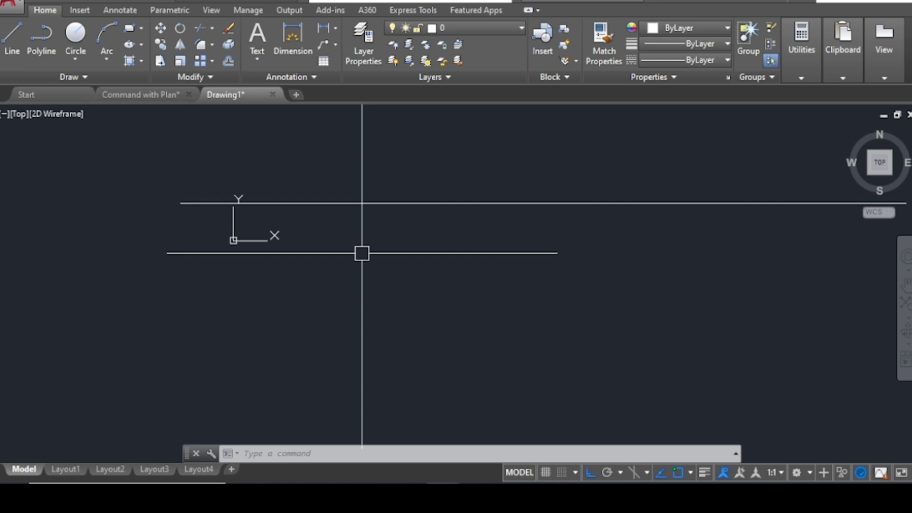
{"action": "scroll", "coordinate": [350, 257], "scroll_direction": "down", "scroll_amount": 2}
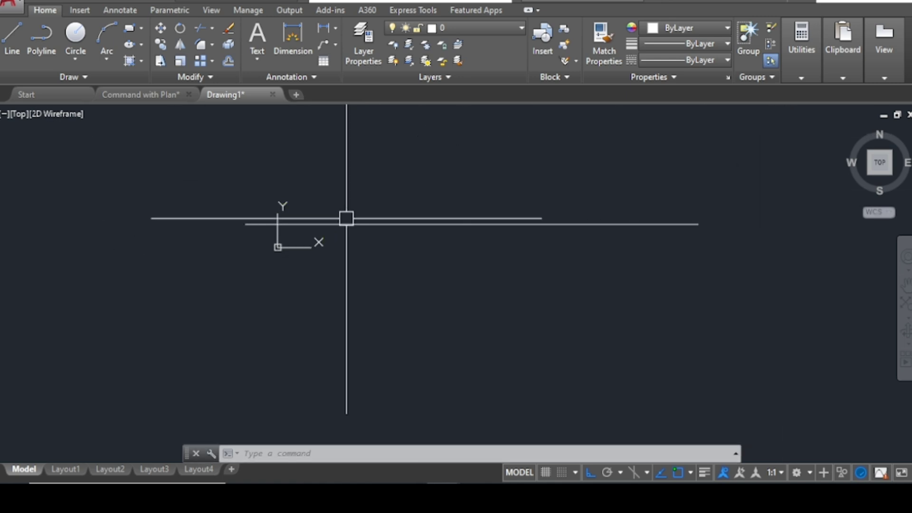
{"action": "scroll", "coordinate": [332, 223], "scroll_direction": "down", "scroll_amount": 1}
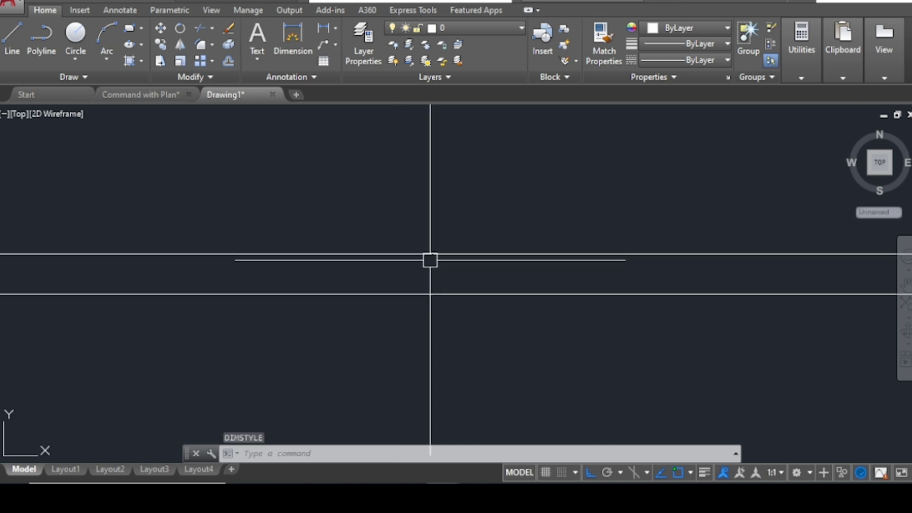
Inspect the 1000 mm dimension text up close and open the Standard dimension style for modification.
{"action": "scroll", "coordinate": [430, 261], "scroll_direction": "down", "scroll_amount": 5}
{"action": "scroll", "coordinate": [429, 260], "scroll_direction": "up", "scroll_amount": 2}
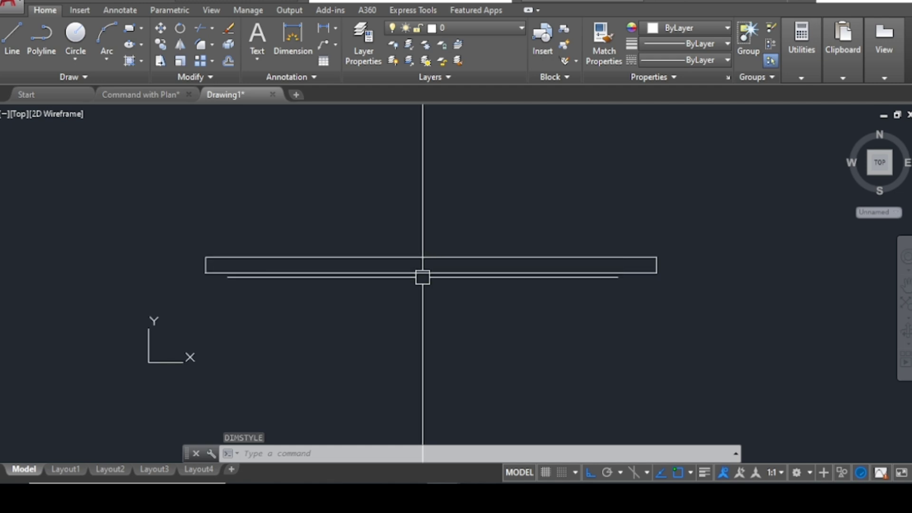
{"action": "scroll", "coordinate": [422, 277], "scroll_direction": "up", "scroll_amount": 4}
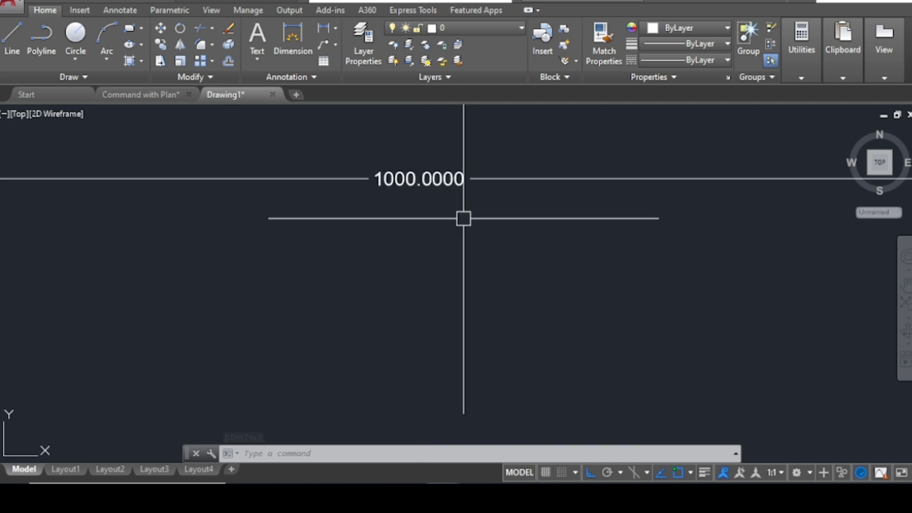
{"action": "scroll", "coordinate": [421, 190], "scroll_direction": "up", "scroll_amount": 4}
{"action": "type", "text": "d"}
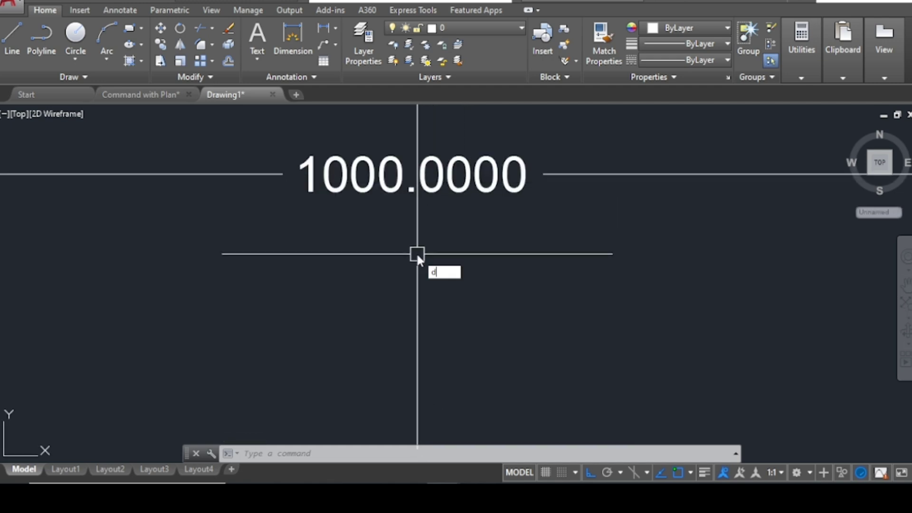
{"action": "key", "text": "Return"}
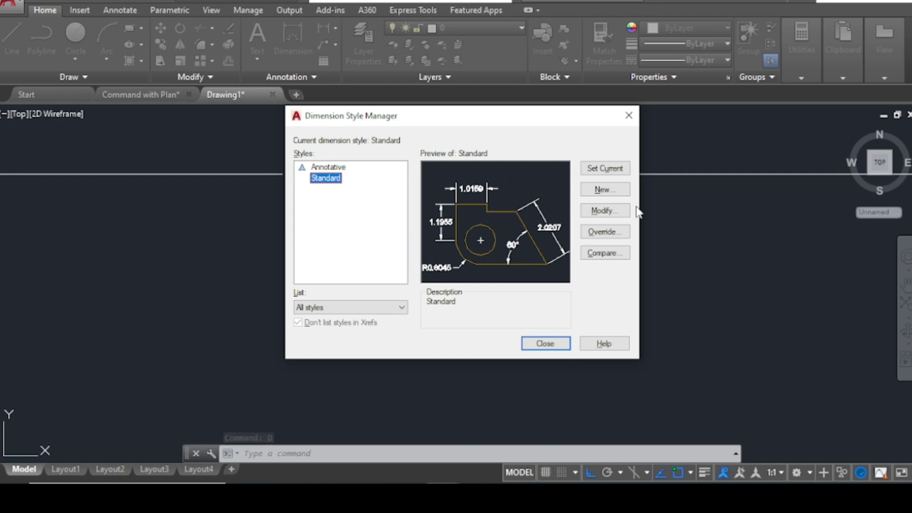
{"action": "left_click", "coordinate": [609, 210]}
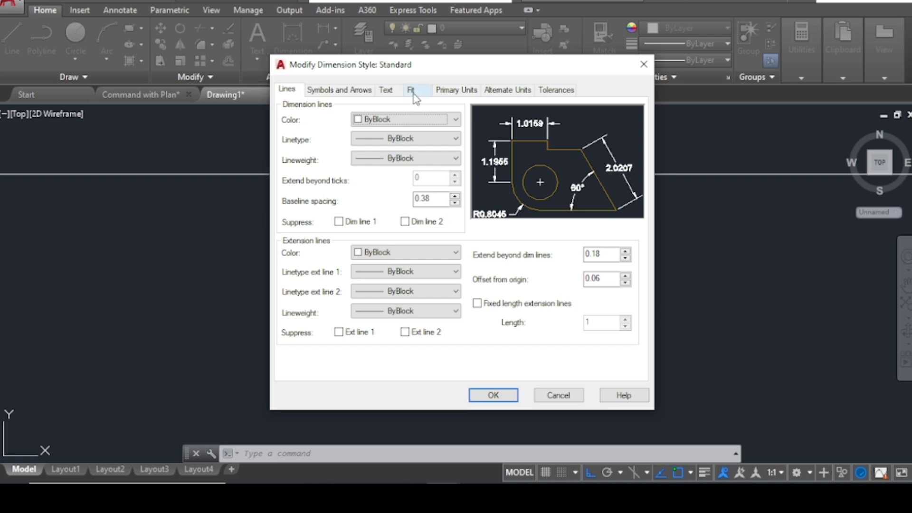
Try Red for the dimension line color, set it to White instead, and bring up the style's symbols and arrows settings.
{"action": "left_click", "coordinate": [454, 120]}
{"action": "left_click", "coordinate": [403, 153]}
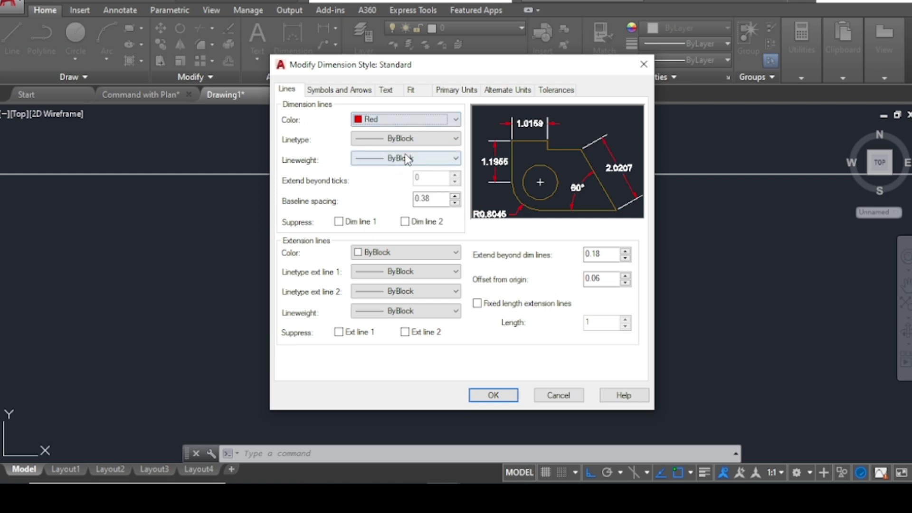
{"action": "left_click", "coordinate": [455, 120]}
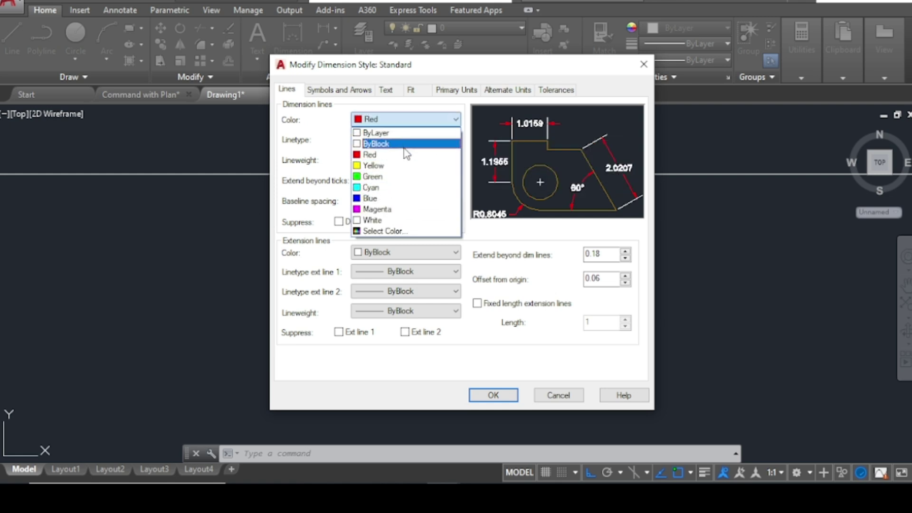
{"action": "left_click", "coordinate": [391, 223]}
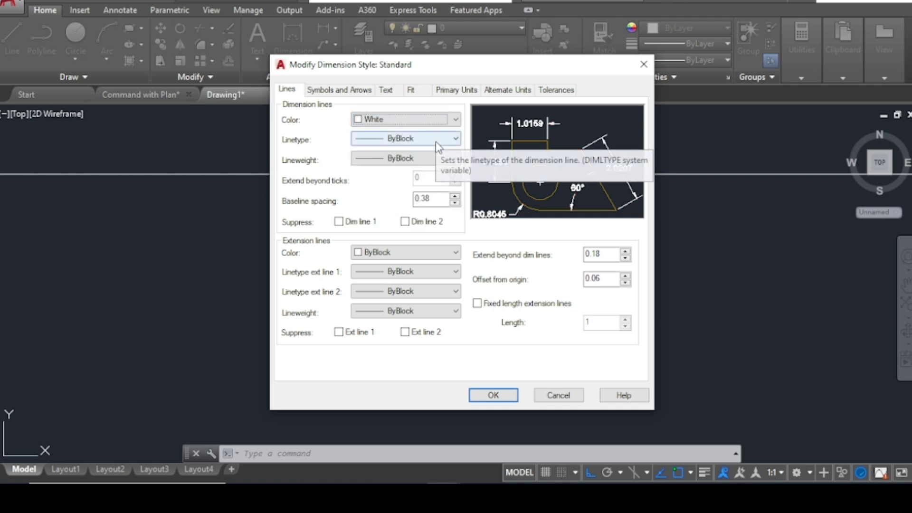
{"action": "left_click", "coordinate": [357, 92]}
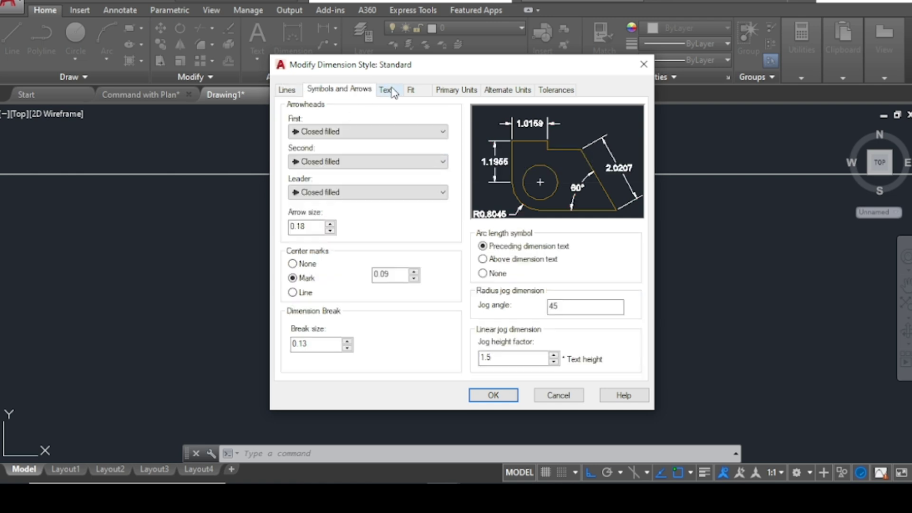
Set the Standard dimension style's text height to 20.
{"action": "left_click", "coordinate": [393, 89]}
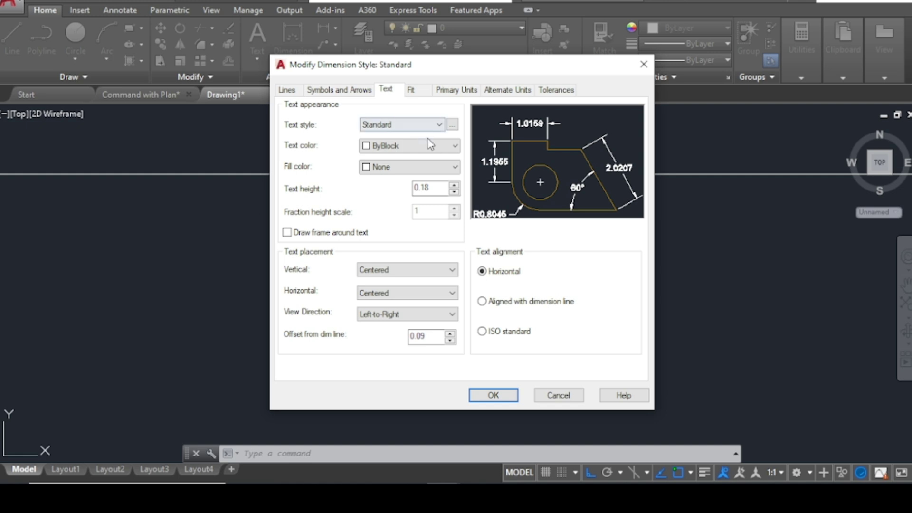
{"action": "left_click_drag", "start_coordinate": [431, 188], "coordinate": [388, 185]}
{"action": "type", "text": "20"}
Set the linear dimension precision to 0 with Decimal unit format, and make the Standard style current.
{"action": "left_click", "coordinate": [446, 91]}
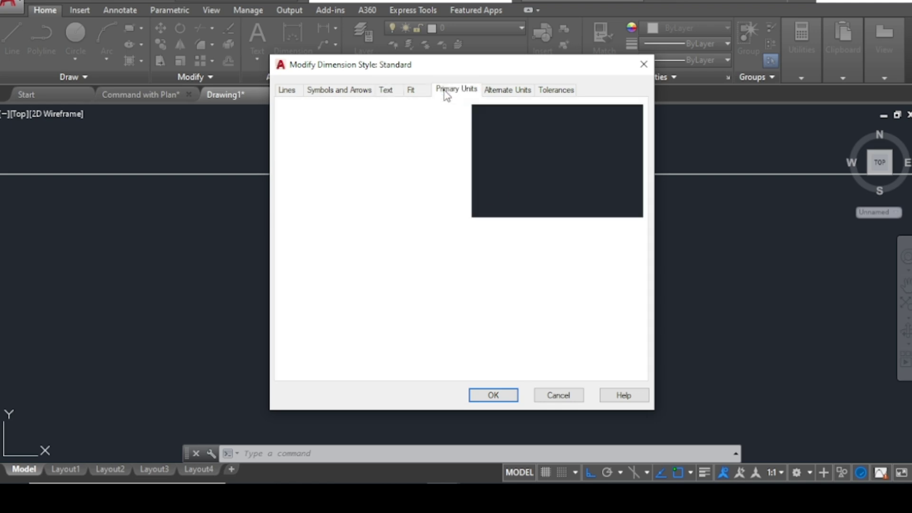
{"action": "left_click", "coordinate": [386, 91]}
{"action": "left_click", "coordinate": [411, 90]}
{"action": "left_click", "coordinate": [451, 93]}
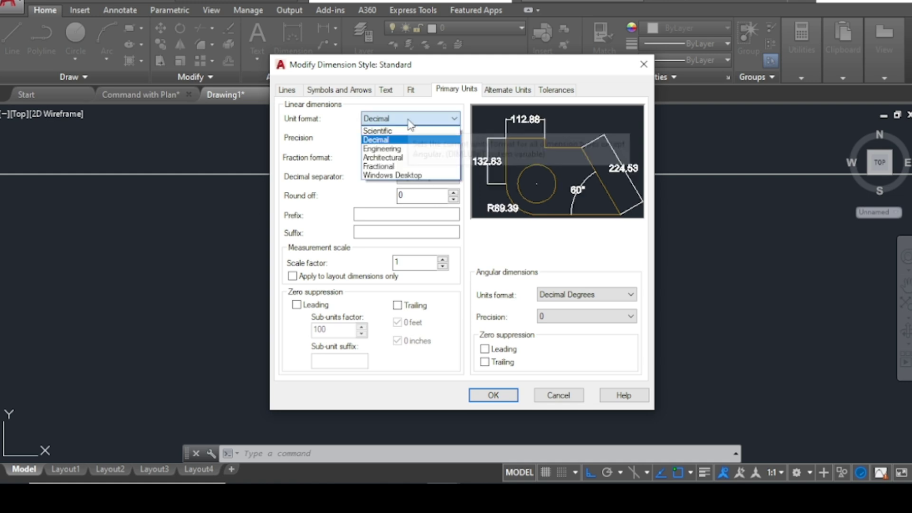
{"action": "left_click", "coordinate": [410, 138]}
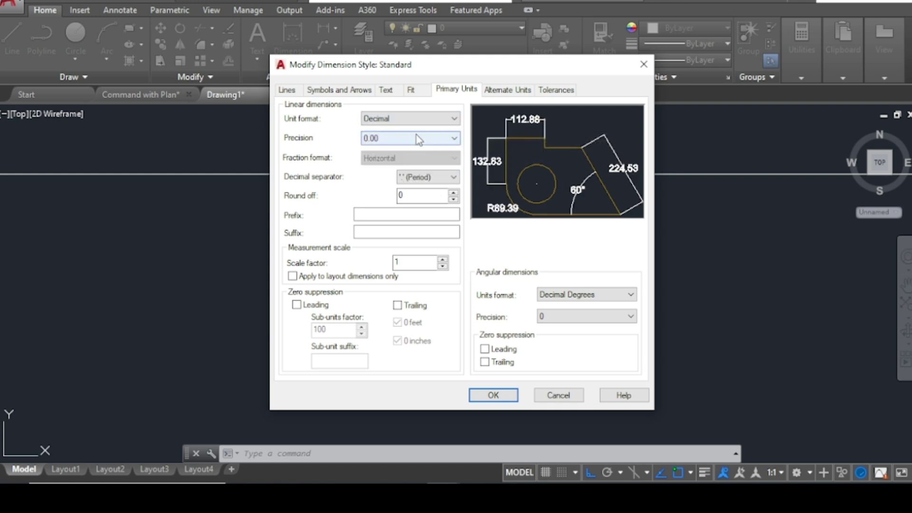
{"action": "left_click", "coordinate": [418, 139]}
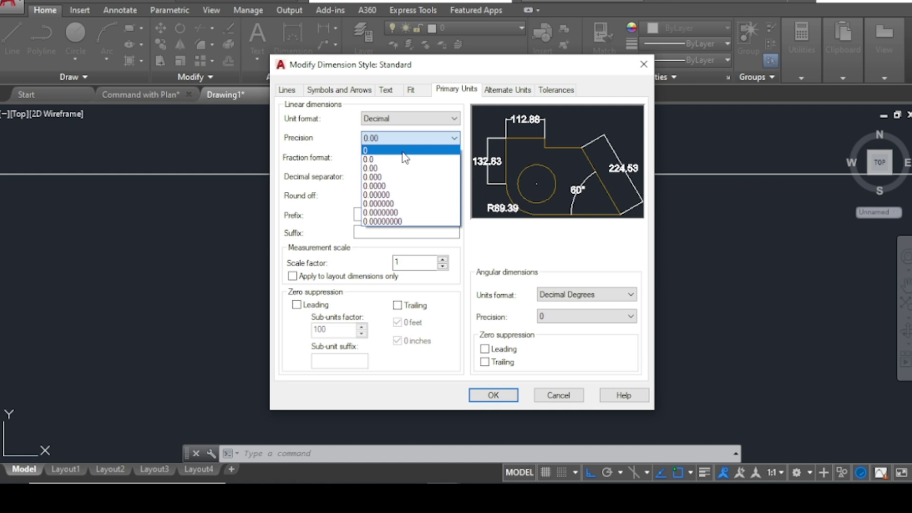
{"action": "left_click", "coordinate": [404, 151]}
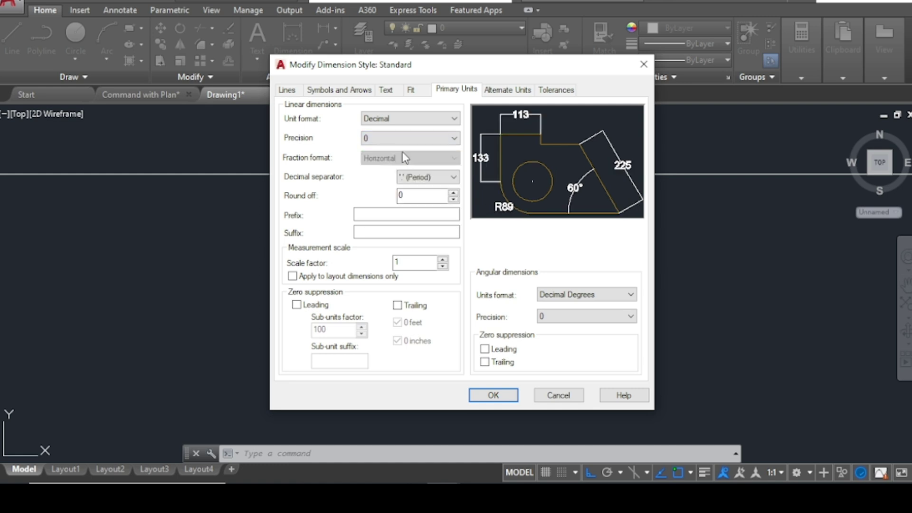
{"action": "left_click", "coordinate": [411, 139]}
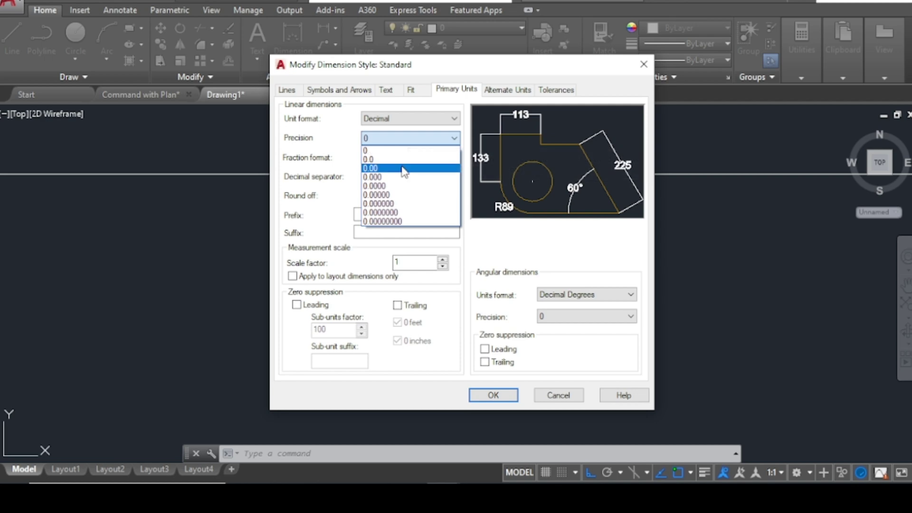
{"action": "left_click", "coordinate": [410, 135]}
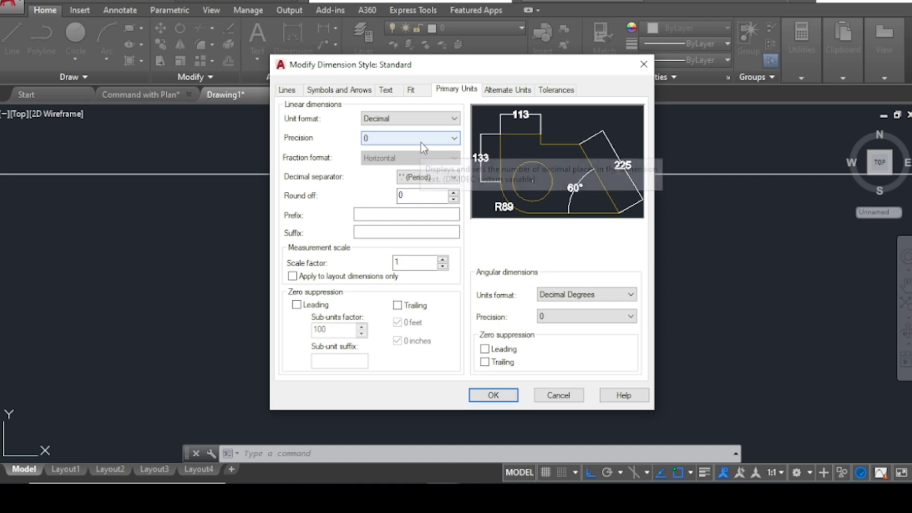
{"action": "left_click", "coordinate": [494, 395]}
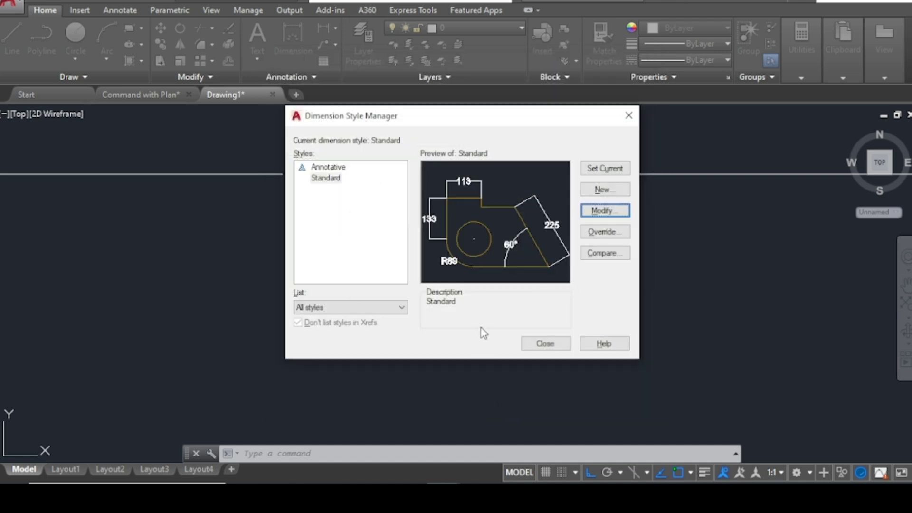
{"action": "left_click", "coordinate": [603, 170]}
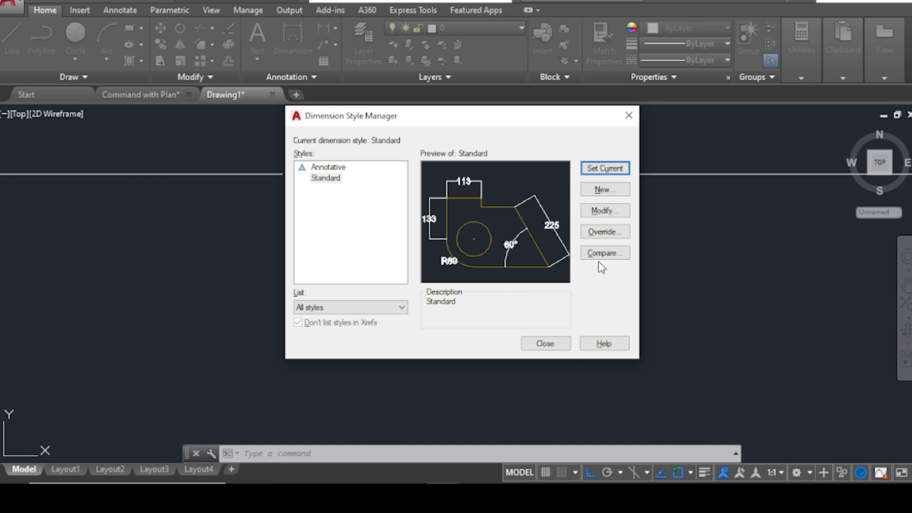
Set the Standard style's arrow size to 20, make the style current and finish managing dimension styles.
{"action": "left_click", "coordinate": [602, 210]}
{"action": "left_click", "coordinate": [322, 90]}
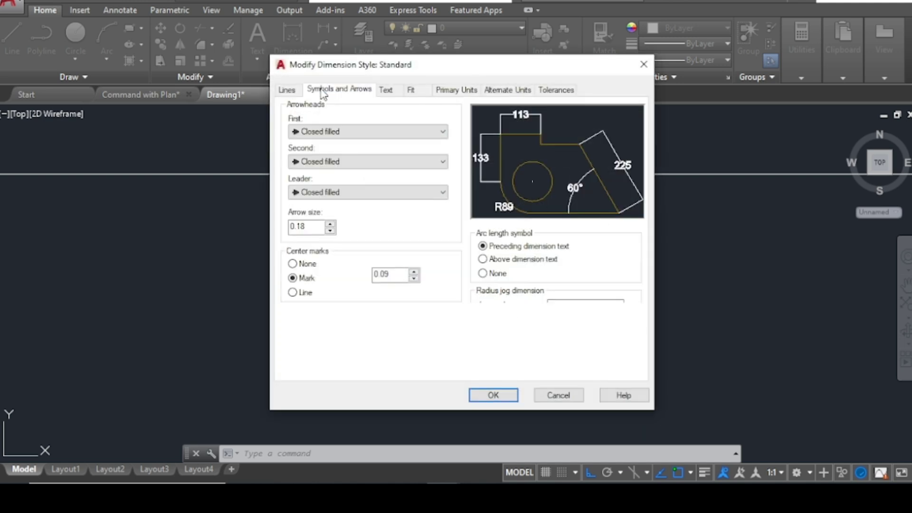
{"action": "left_click_drag", "start_coordinate": [316, 227], "coordinate": [268, 232]}
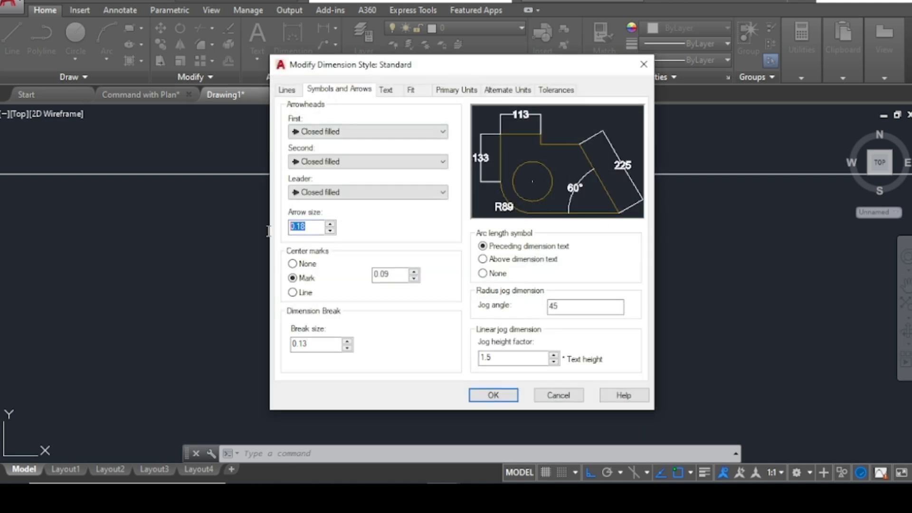
{"action": "type", "text": "20"}
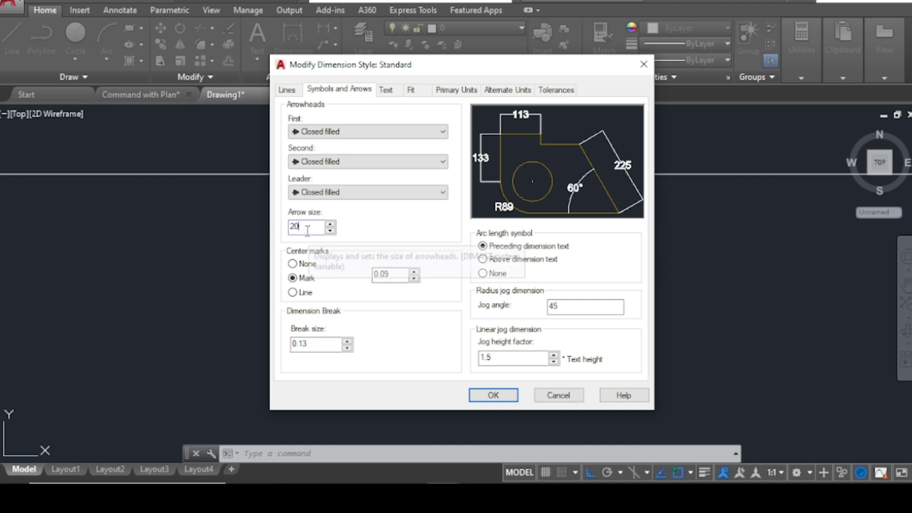
{"action": "left_click", "coordinate": [493, 395]}
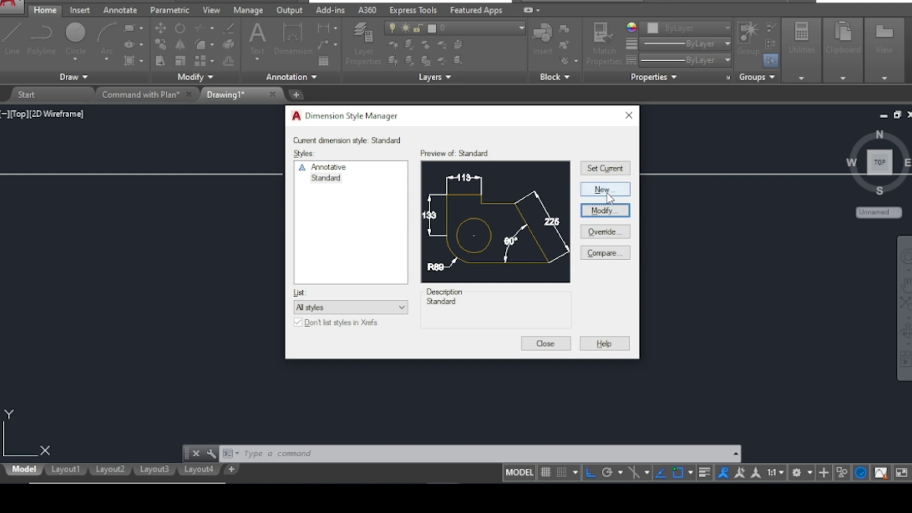
{"action": "left_click", "coordinate": [600, 170]}
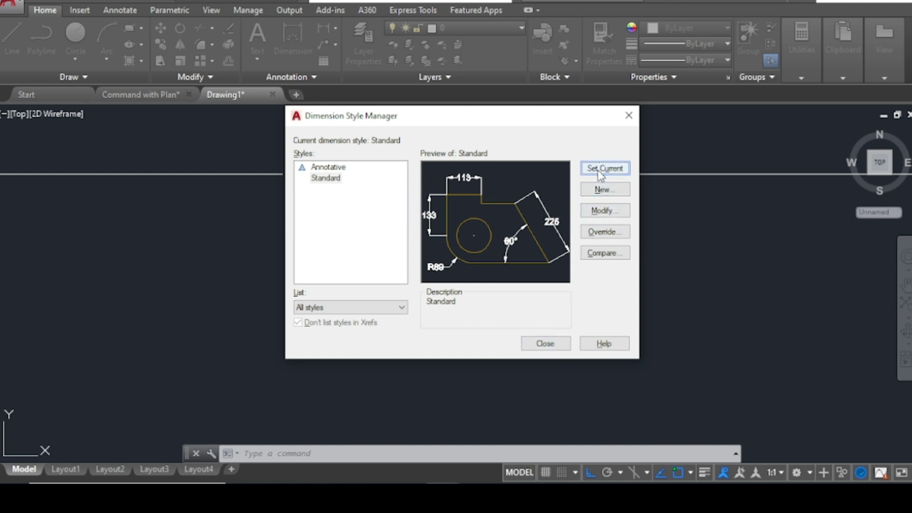
{"action": "left_click", "coordinate": [546, 343]}
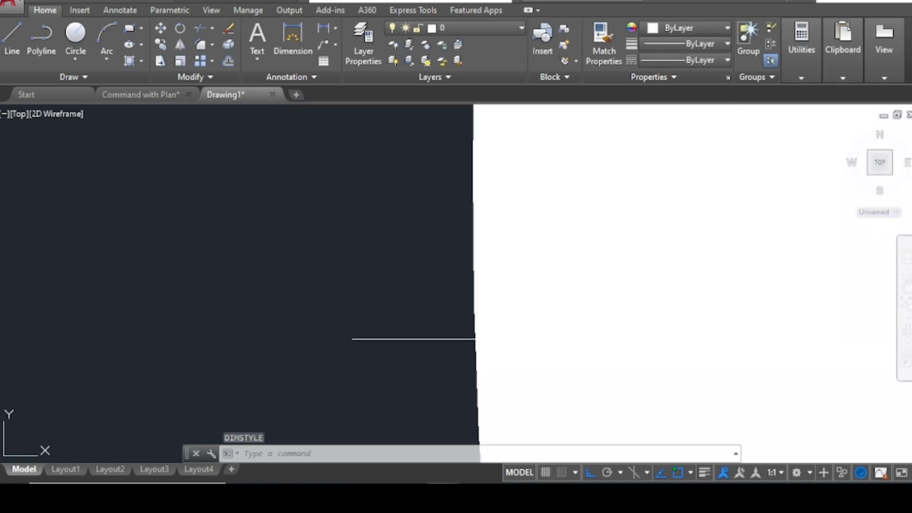
Draw a 500 mm horizontal line below the dimensioned 1000 mm line.
{"action": "scroll", "coordinate": [374, 252], "scroll_direction": "down", "scroll_amount": 10}
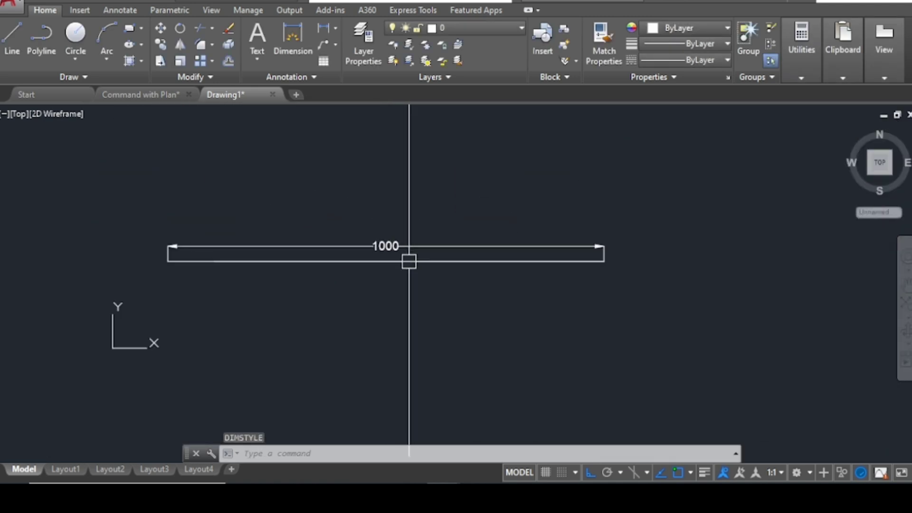
{"action": "scroll", "coordinate": [324, 269], "scroll_direction": "up", "scroll_amount": 2}
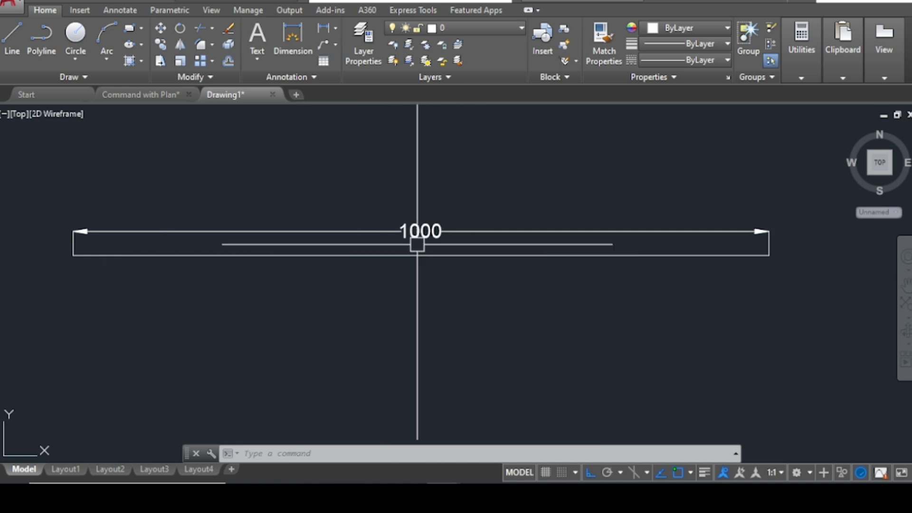
{"action": "scroll", "coordinate": [413, 253], "scroll_direction": "down", "scroll_amount": 2}
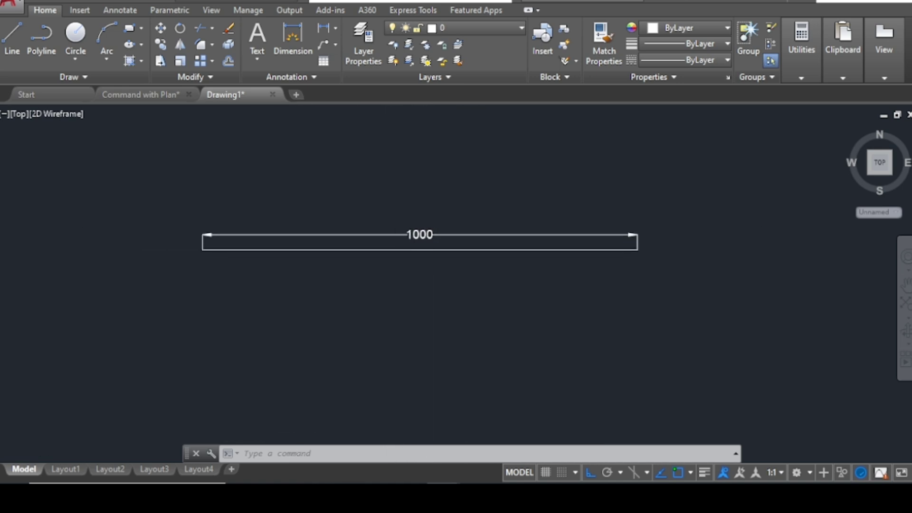
{"action": "scroll", "coordinate": [423, 265], "scroll_direction": "up", "scroll_amount": 2}
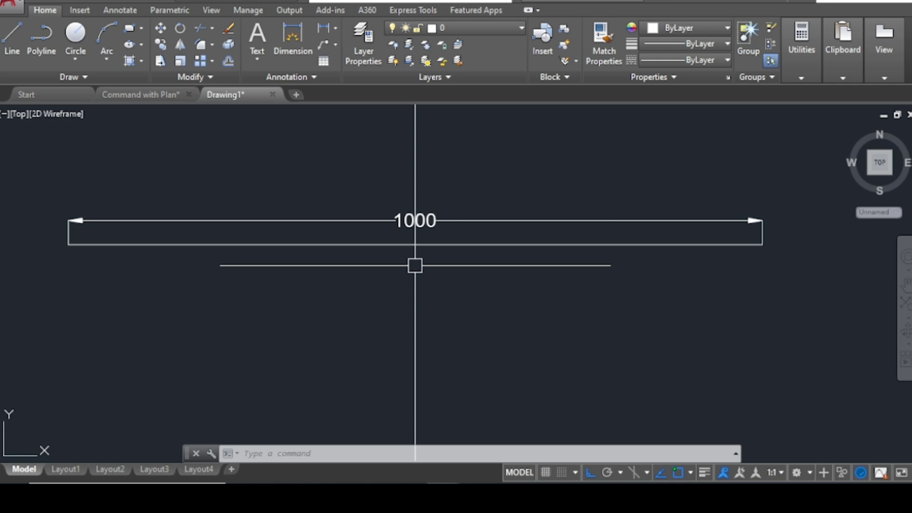
{"action": "scroll", "coordinate": [368, 259], "scroll_direction": "down", "scroll_amount": 2}
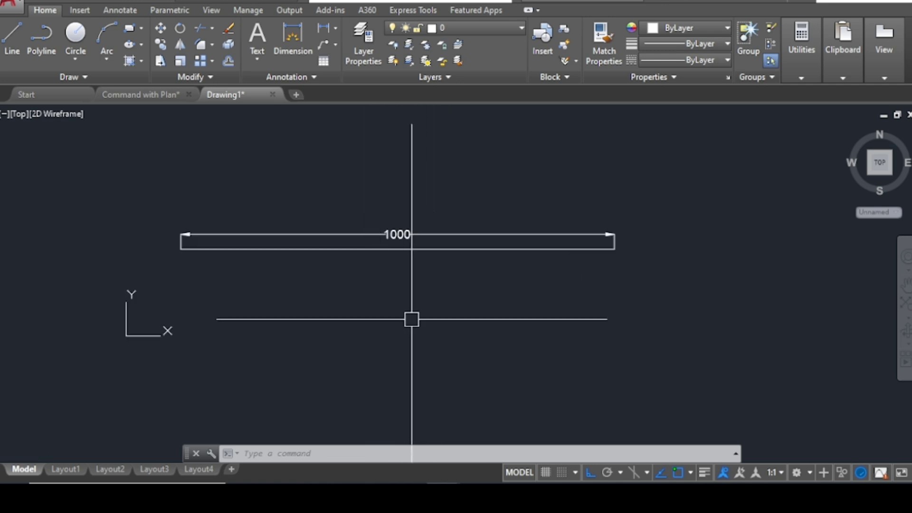
{"action": "type", "text": "l"}
{"action": "key", "text": "Return"}
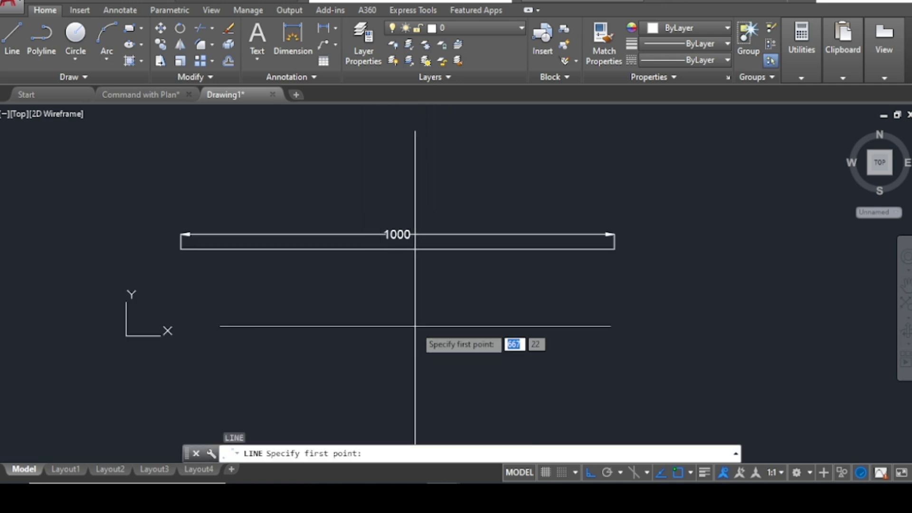
{"action": "left_click", "coordinate": [415, 326]}
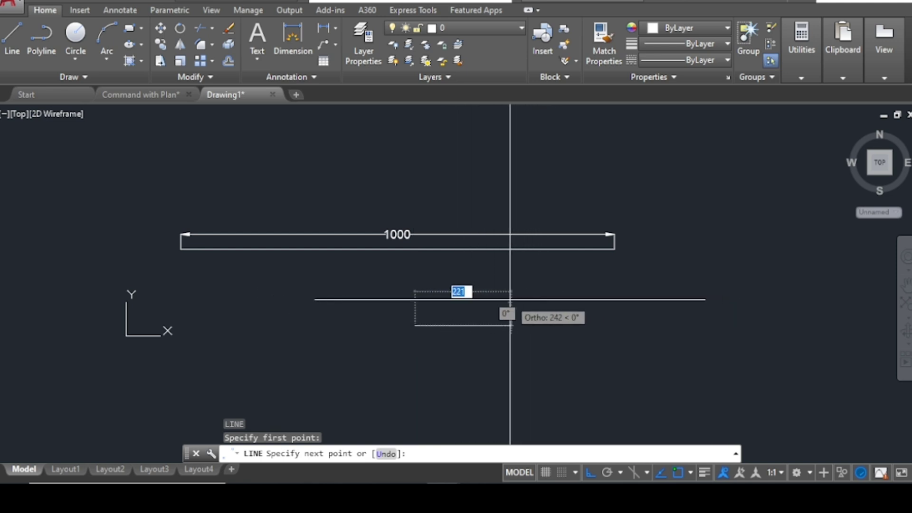
{"action": "scroll", "coordinate": [494, 320], "scroll_direction": "up", "scroll_amount": 2}
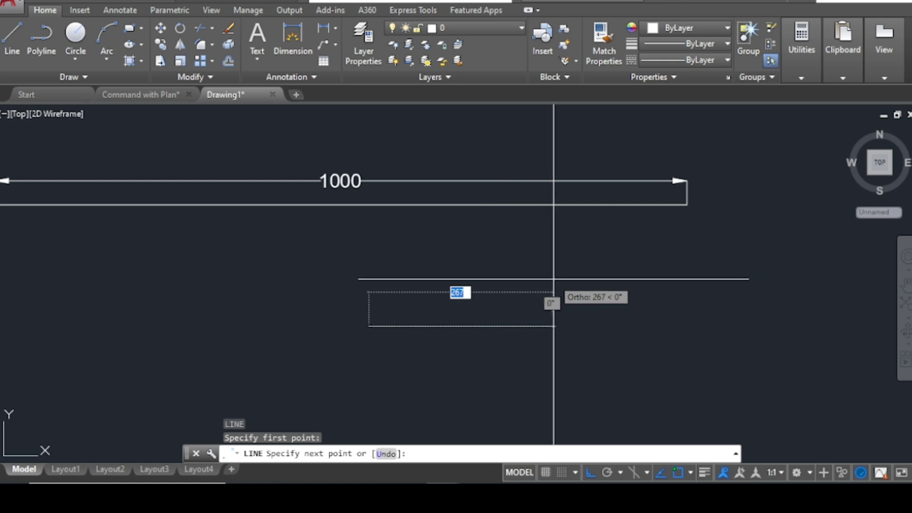
{"action": "type", "text": "500"}
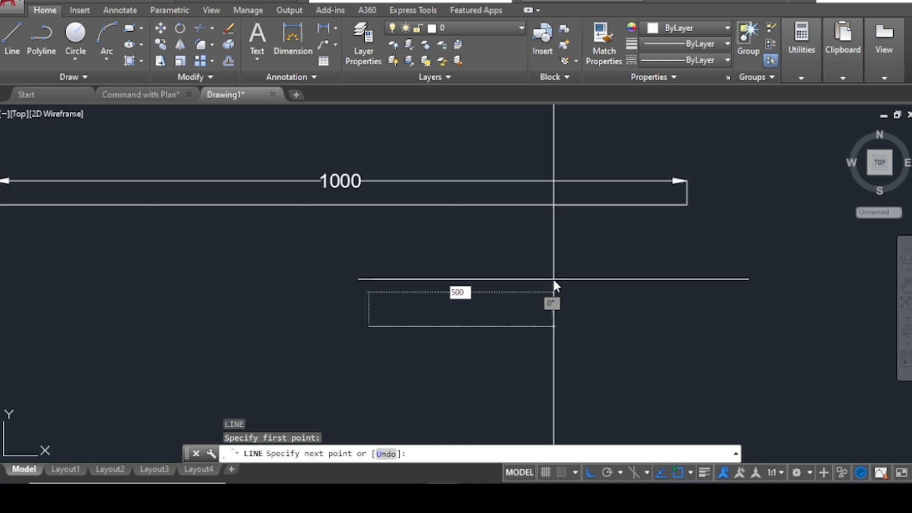
{"action": "key", "text": "Return"}
{"action": "key", "text": "Return"}
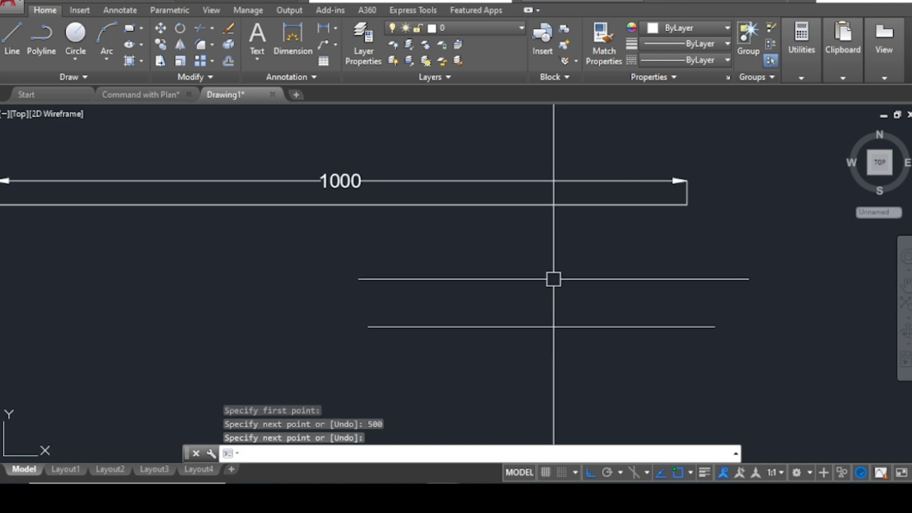
Add a linear dimension to the lower horizontal line, placed just above it.
{"action": "type", "text": "DLI"}
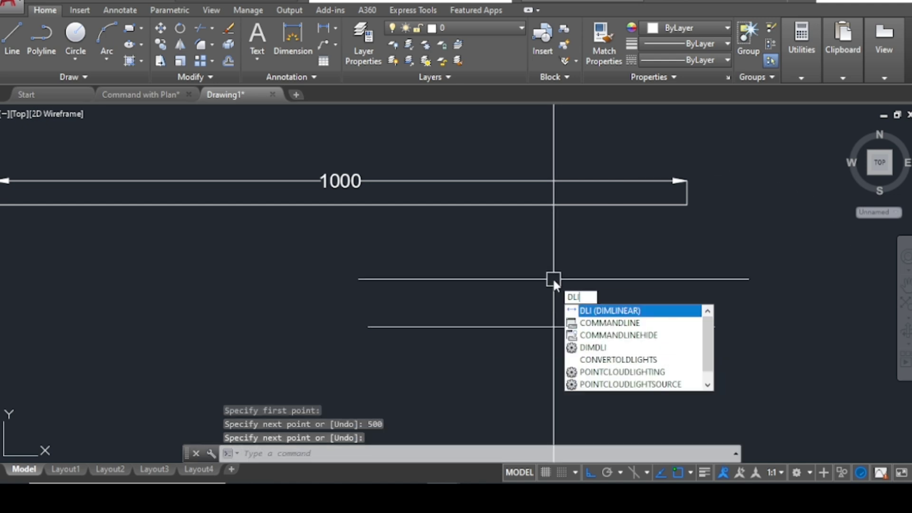
{"action": "key", "text": "Return"}
{"action": "left_click", "coordinate": [545, 325]}
{"action": "left_click", "coordinate": [534, 298]}
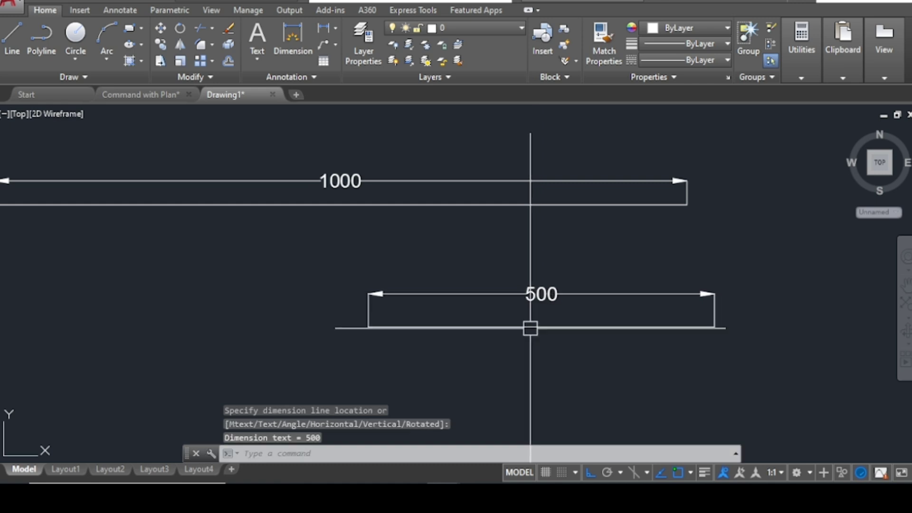
Draw an open stepped outline of connected horizontal and vertical line segments below the 500 mm line.
{"action": "scroll", "coordinate": [434, 194], "scroll_direction": "down", "scroll_amount": 4}
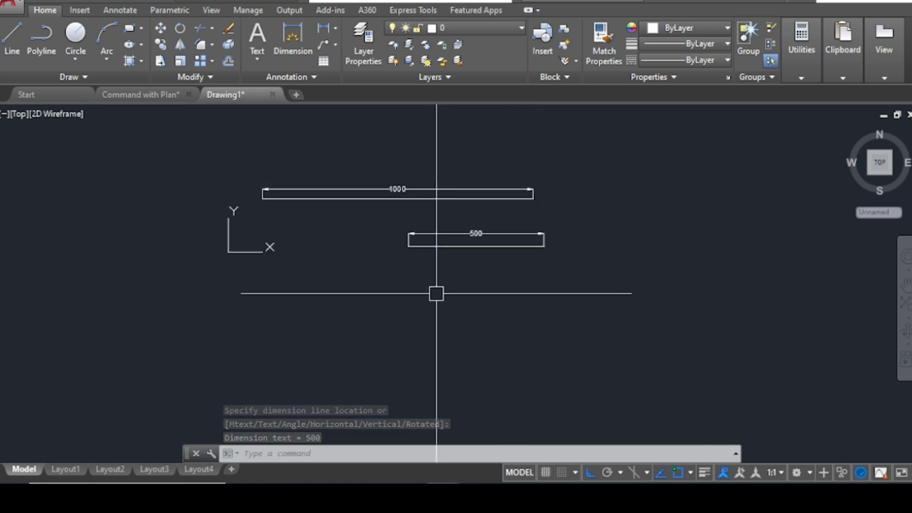
{"action": "type", "text": "l"}
{"action": "key", "text": "Return"}
{"action": "left_click", "coordinate": [446, 342]}
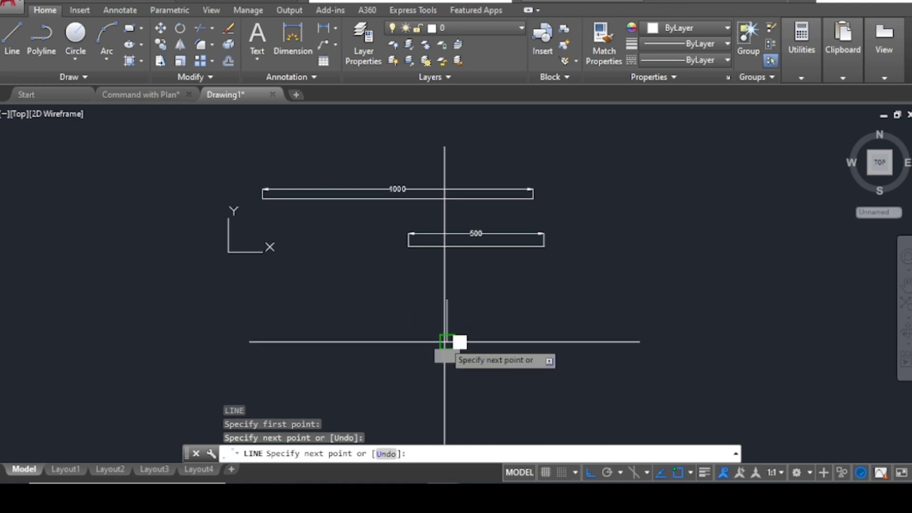
{"action": "left_click", "coordinate": [513, 342]}
{"action": "left_click", "coordinate": [513, 295]}
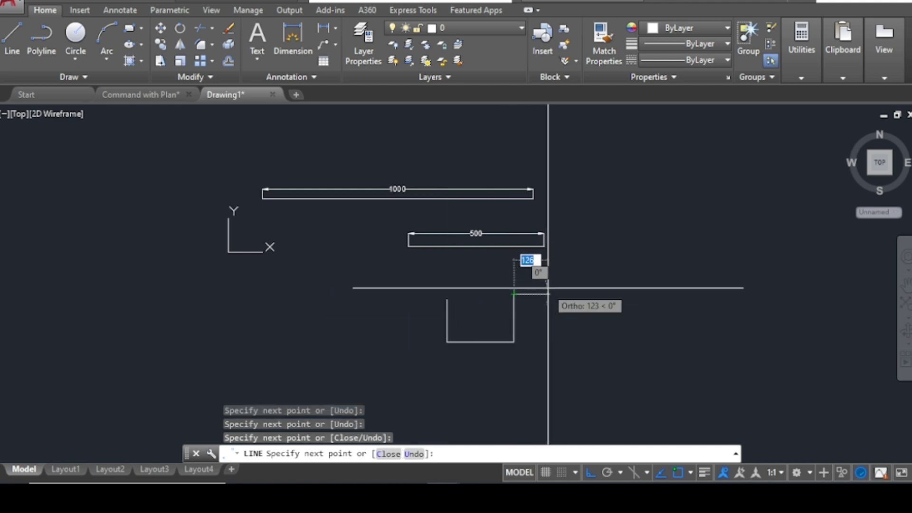
{"action": "left_click", "coordinate": [548, 294]}
{"action": "left_click", "coordinate": [548, 328]}
{"action": "left_click", "coordinate": [583, 328]}
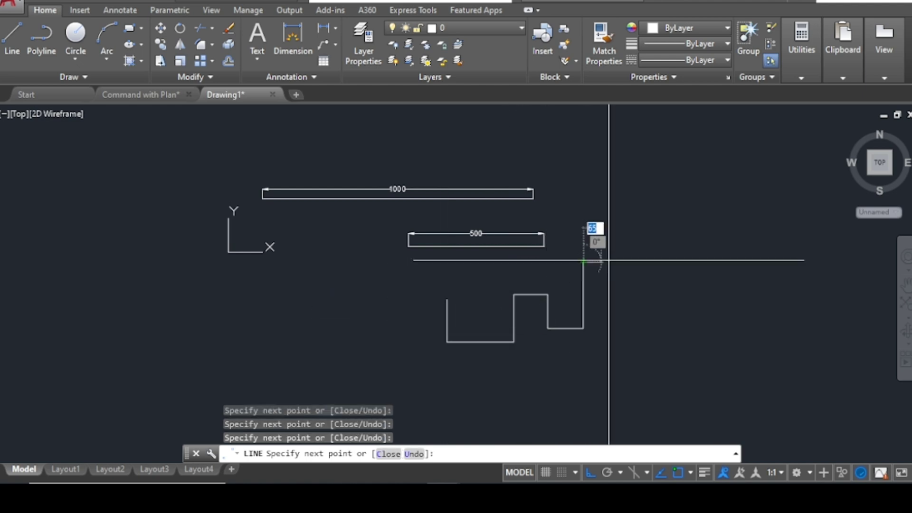
{"action": "left_click", "coordinate": [583, 261]}
{"action": "left_click", "coordinate": [490, 262]}
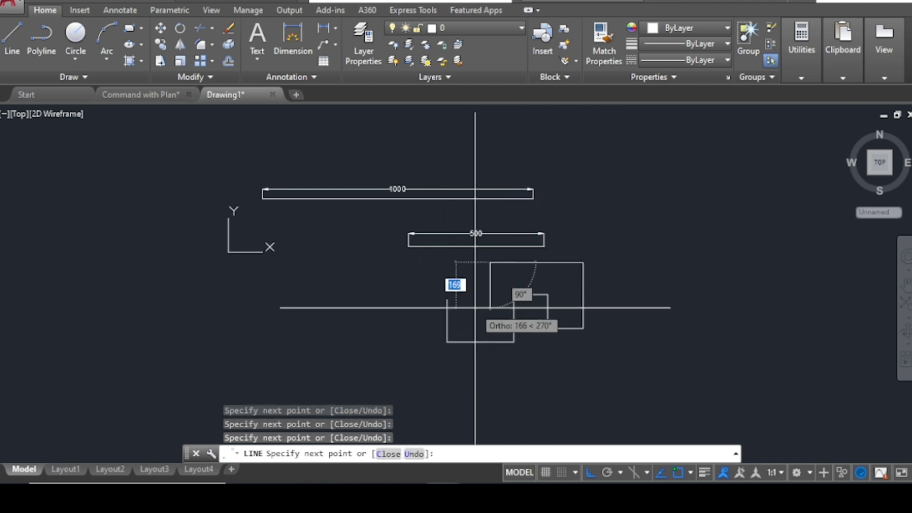
{"action": "left_click", "coordinate": [443, 290]}
{"action": "key", "text": "Escape"}
{"action": "key", "text": "Escape"}
{"action": "scroll", "coordinate": [381, 271], "scroll_direction": "down", "scroll_amount": 4}
{"action": "scroll", "coordinate": [432, 304], "scroll_direction": "up", "scroll_amount": 4}
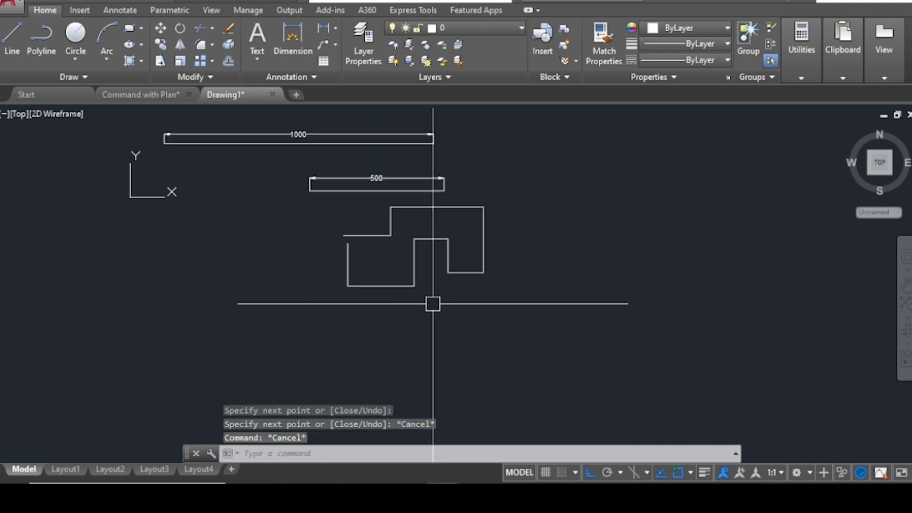
{"action": "scroll", "coordinate": [521, 250], "scroll_direction": "up", "scroll_amount": 2}
{"action": "scroll", "coordinate": [382, 336], "scroll_direction": "down", "scroll_amount": 3}
{"action": "scroll", "coordinate": [463, 292], "scroll_direction": "up", "scroll_amount": 3}
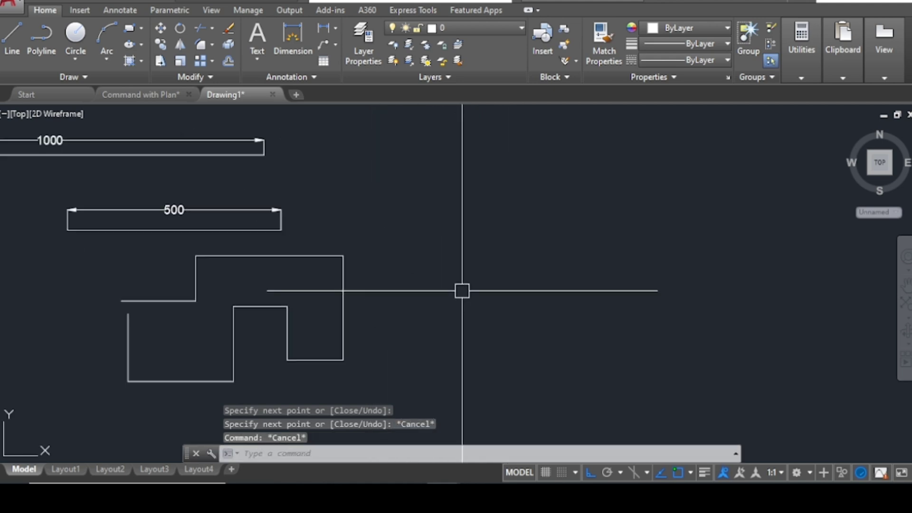
Draw a 500 mm line at 45° to the right of the existing shapes, with Ortho turned off.
{"action": "type", "text": "l"}
{"action": "key", "text": "Return"}
{"action": "left_click", "coordinate": [450, 259]}
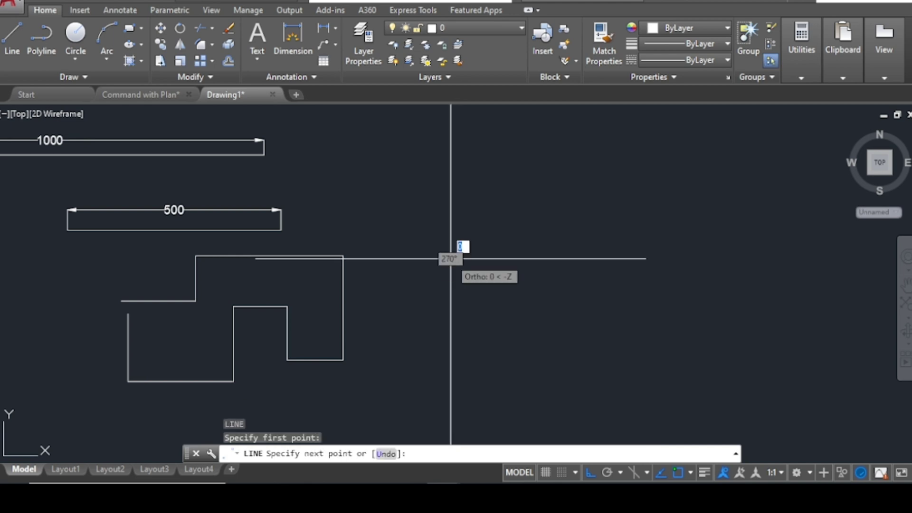
{"action": "middle_click_drag", "start_coordinate": [557, 247], "coordinate": [589, 238]}
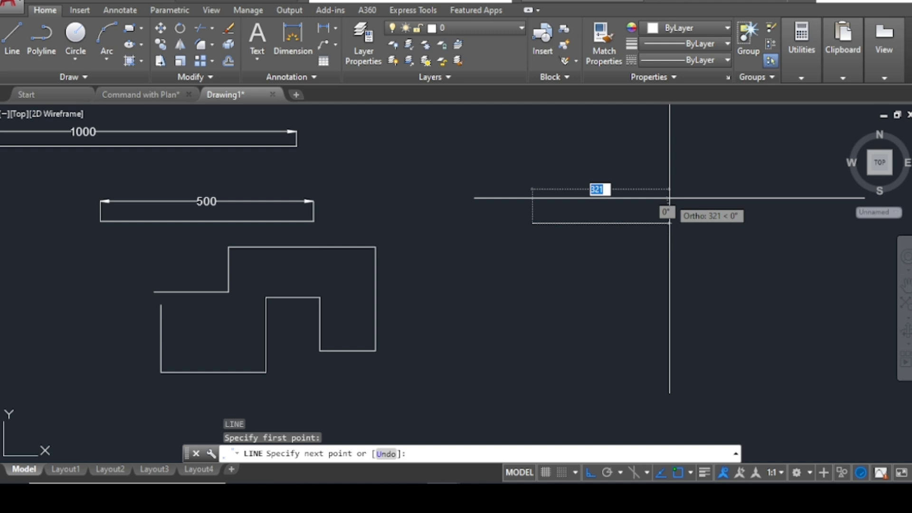
{"action": "left_click", "coordinate": [589, 475]}
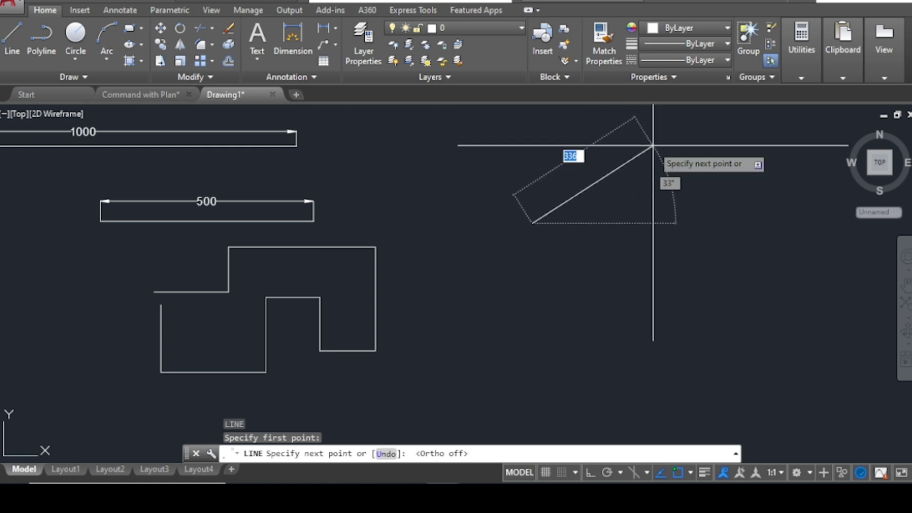
{"action": "type", "text": "500"}
{"action": "key", "text": "Tab"}
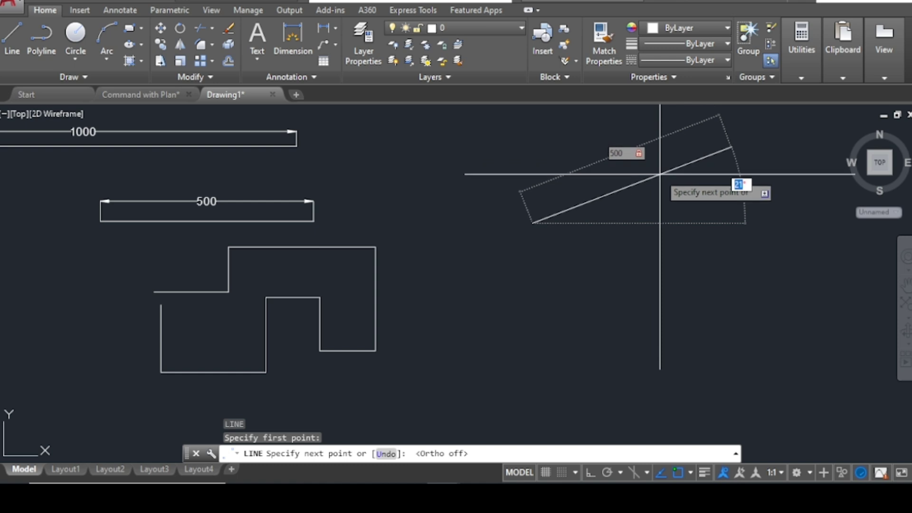
{"action": "type", "text": "45"}
{"action": "key", "text": "Return"}
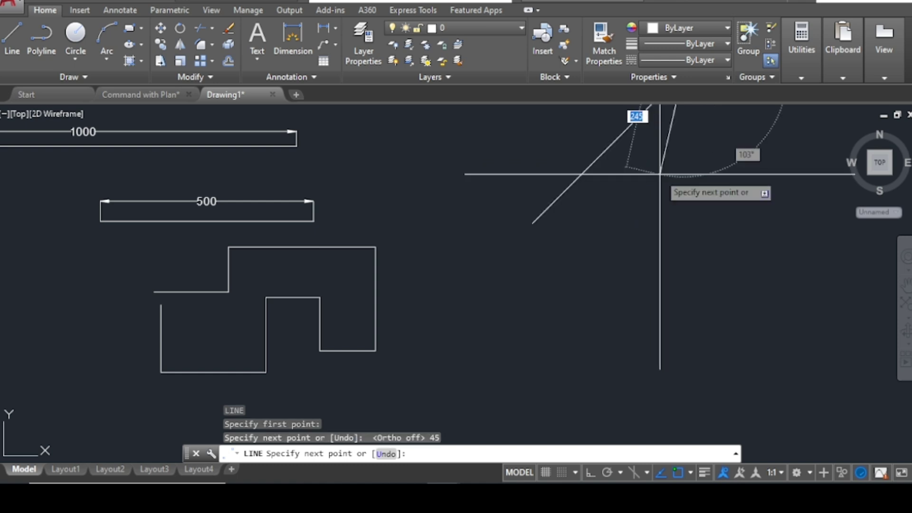
{"action": "key", "text": "Escape"}
Try to draw a 200 mm slanted line below the 45° line without entering an angle.
{"action": "scroll", "coordinate": [509, 265], "scroll_direction": "down", "scroll_amount": 2}
{"action": "scroll", "coordinate": [576, 212], "scroll_direction": "up", "scroll_amount": 2}
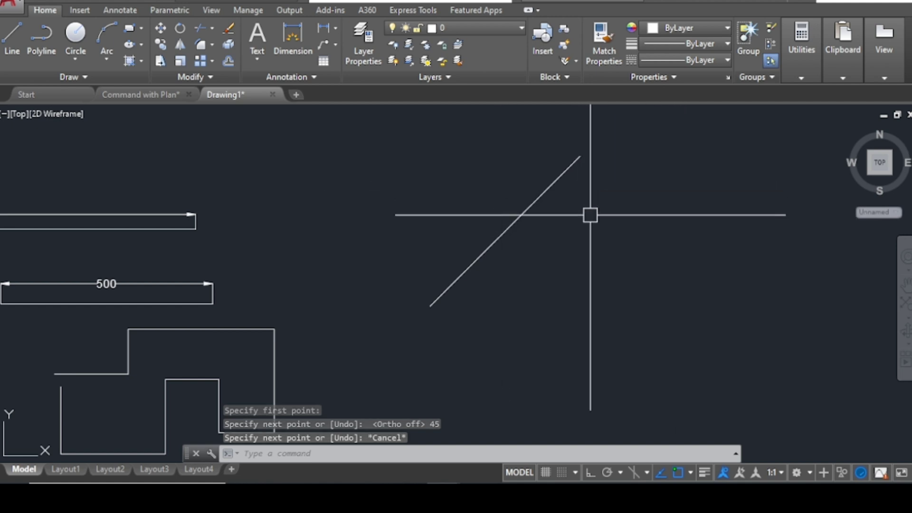
{"action": "scroll", "coordinate": [546, 175], "scroll_direction": "down", "scroll_amount": 2}
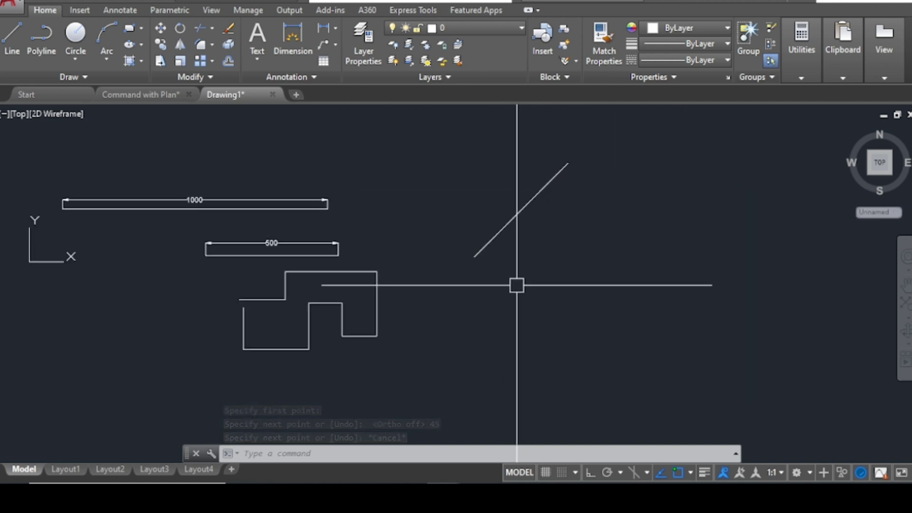
{"action": "type", "text": "l"}
{"action": "key", "text": "Return"}
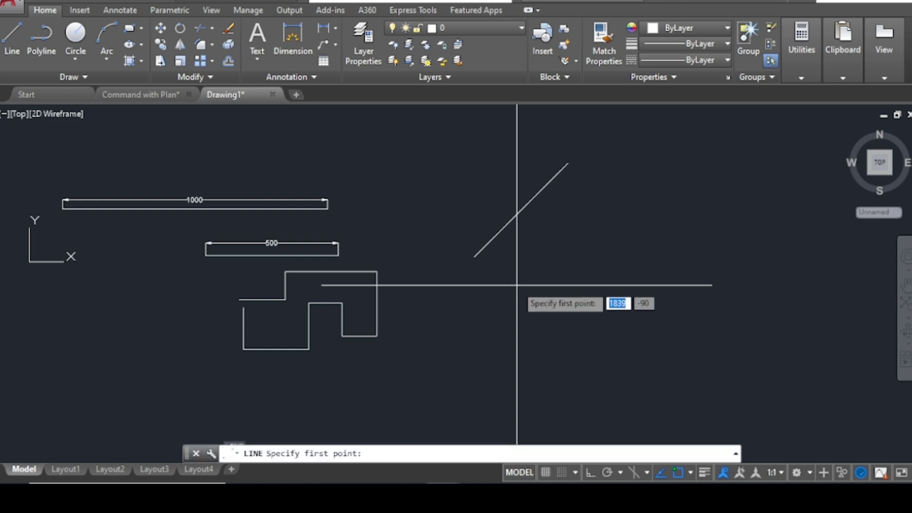
{"action": "left_click", "coordinate": [517, 285]}
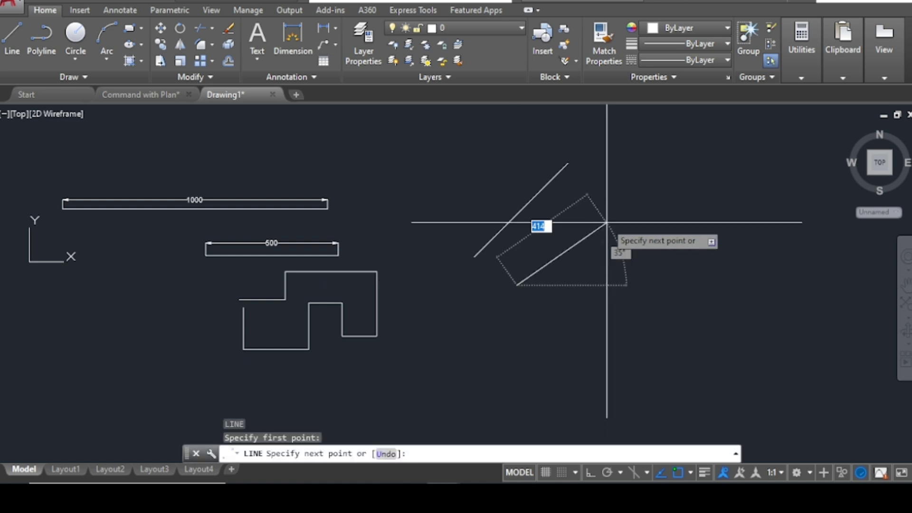
{"action": "type", "text": "200"}
{"action": "key", "text": "Return"}
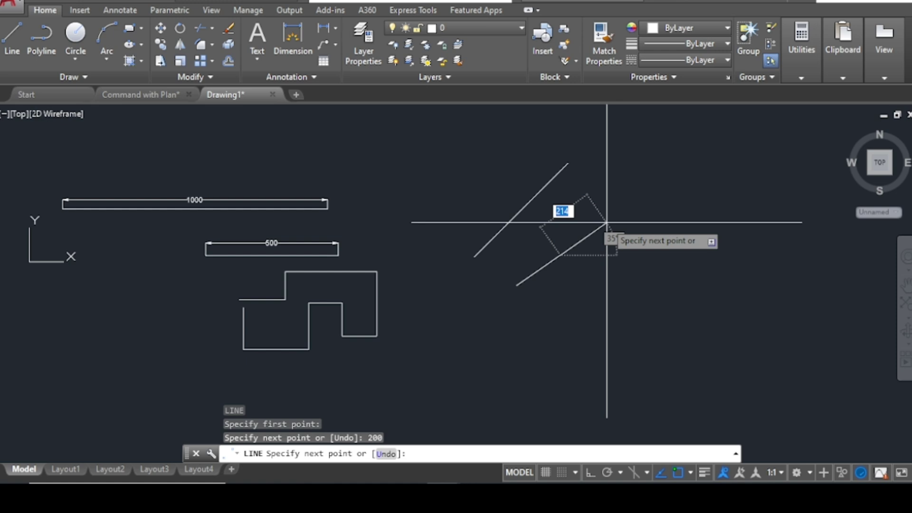
{"action": "key", "text": "Tab"}
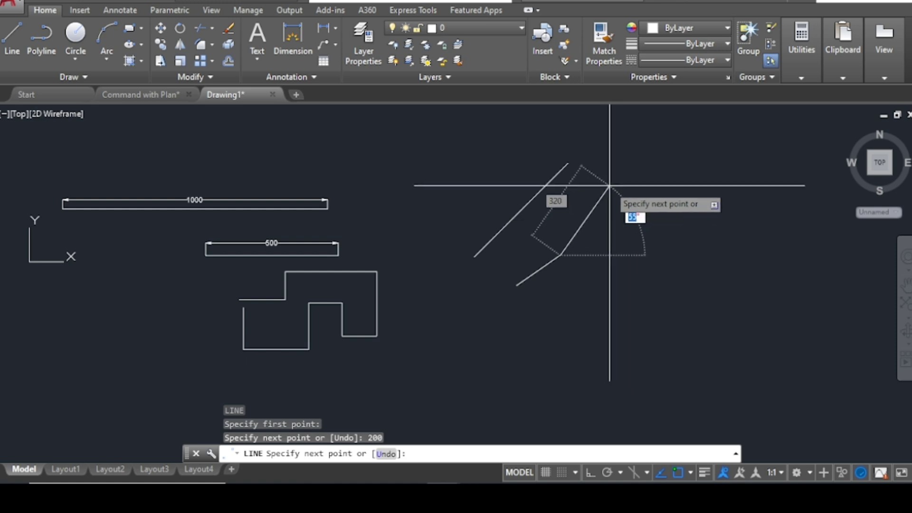
{"action": "key", "text": "Escape"}
Erase the 200 mm slanted line just drawn below the 45° line.
{"action": "left_click", "coordinate": [562, 264]}
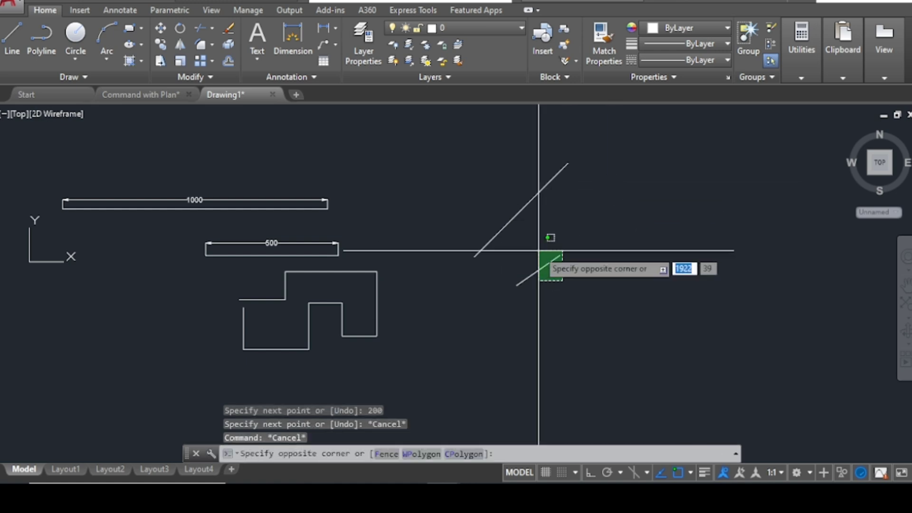
{"action": "left_click", "coordinate": [538, 251]}
{"action": "type", "text": "e"}
{"action": "key", "text": "Return"}
Draw a 200 mm line at 65° below and to the right of the 45° line.
{"action": "type", "text": "l"}
{"action": "key", "text": "Return"}
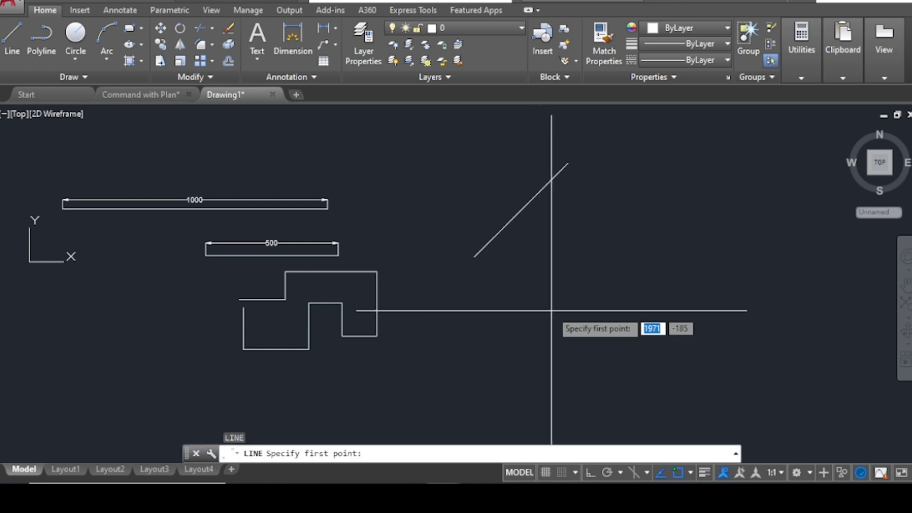
{"action": "left_click", "coordinate": [552, 308]}
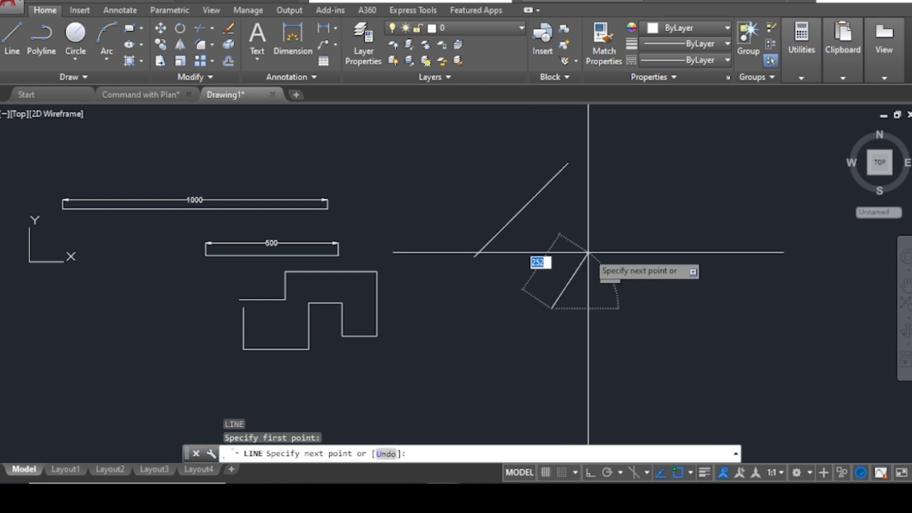
{"action": "type", "text": "200"}
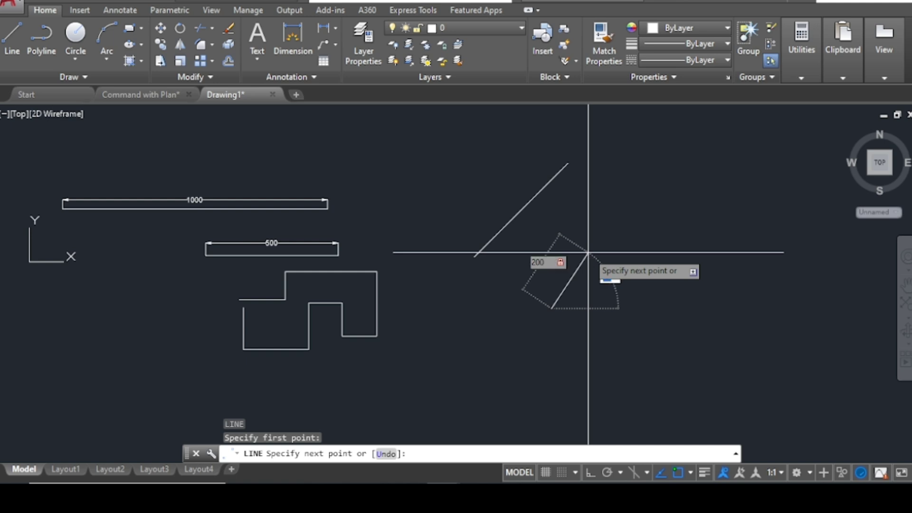
{"action": "key", "text": "Tab"}
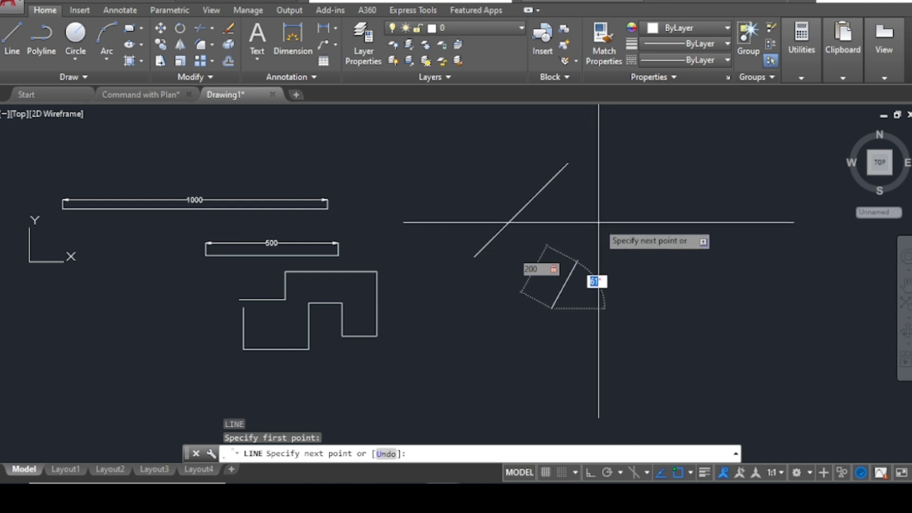
{"action": "type", "text": "65"}
{"action": "key", "text": "Return"}
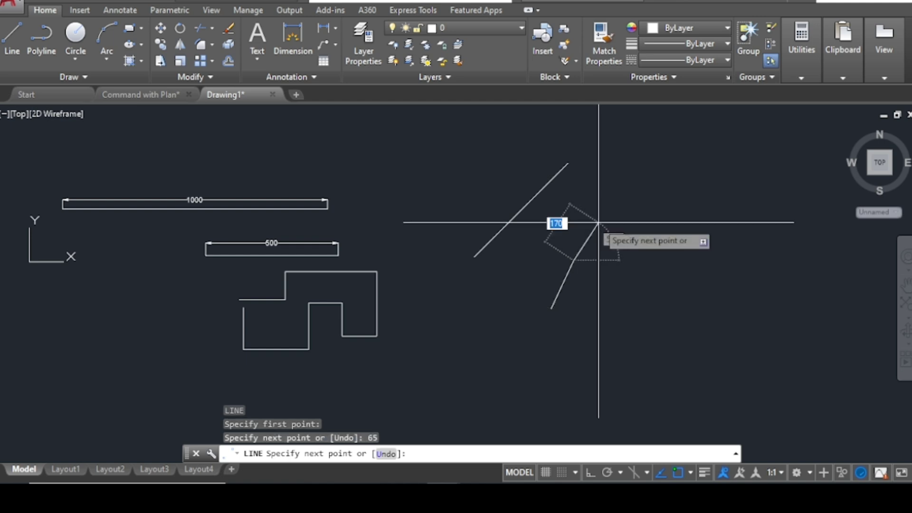
{"action": "key", "text": "Return"}
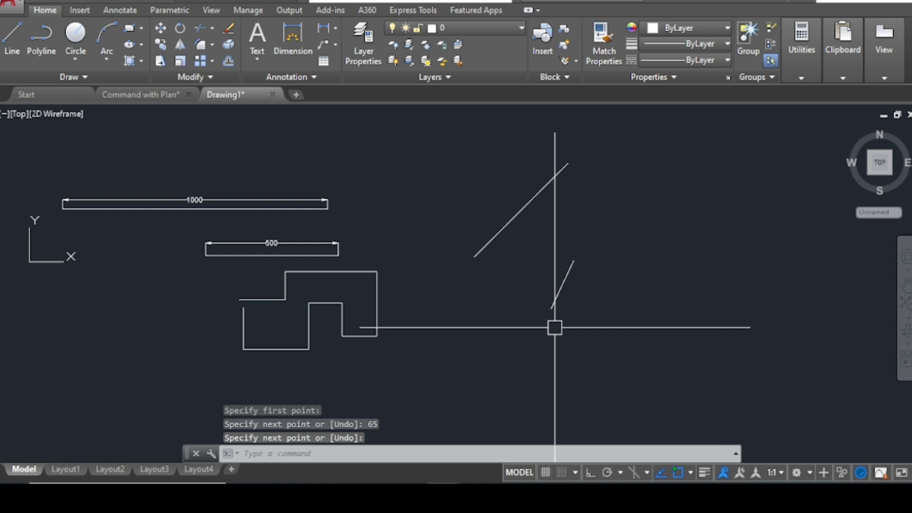
With Ortho on, draw a horizontal base line rightward from the 65° line's lower end and dimension the angle between both lines.
{"action": "key", "text": "Return"}
{"action": "left_click", "coordinate": [551, 309]}
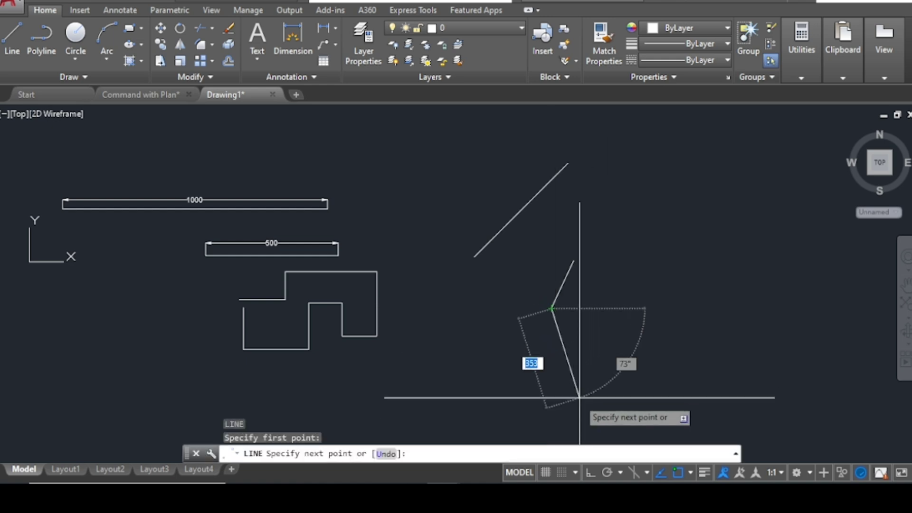
{"action": "key", "text": "F8"}
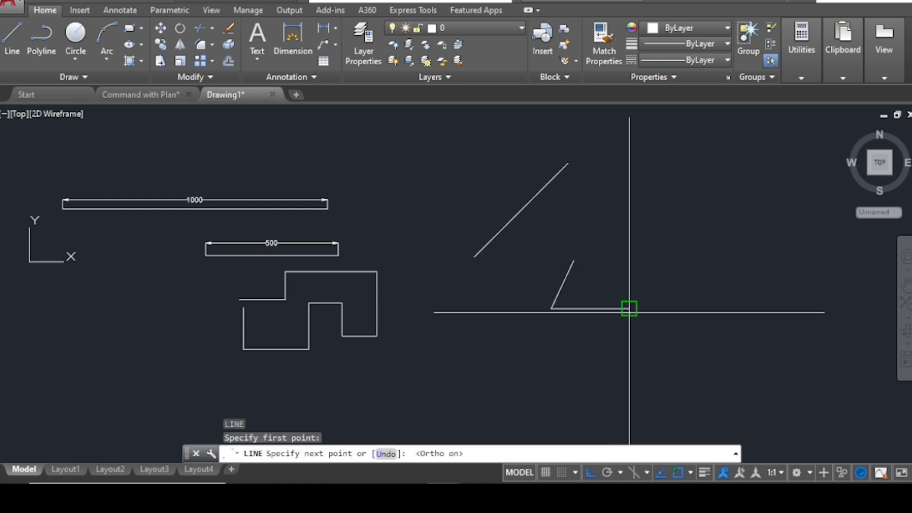
{"action": "left_click", "coordinate": [629, 309]}
{"action": "key", "text": "Escape"}
{"action": "key", "text": "Escape"}
{"action": "scroll", "coordinate": [565, 308], "scroll_direction": "up", "scroll_amount": 4}
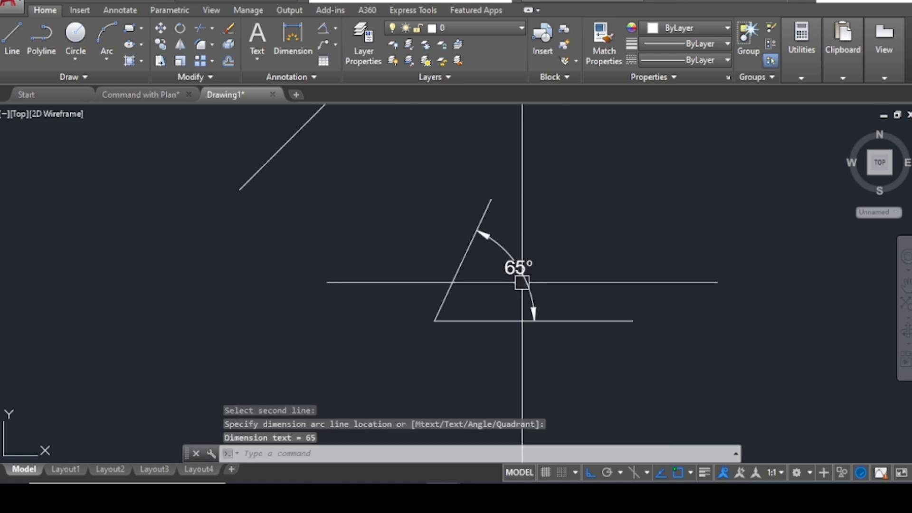
Draw a short horizontal base line rightward from the lower end of the 45° line.
{"action": "scroll", "coordinate": [382, 301], "scroll_direction": "down", "scroll_amount": 2}
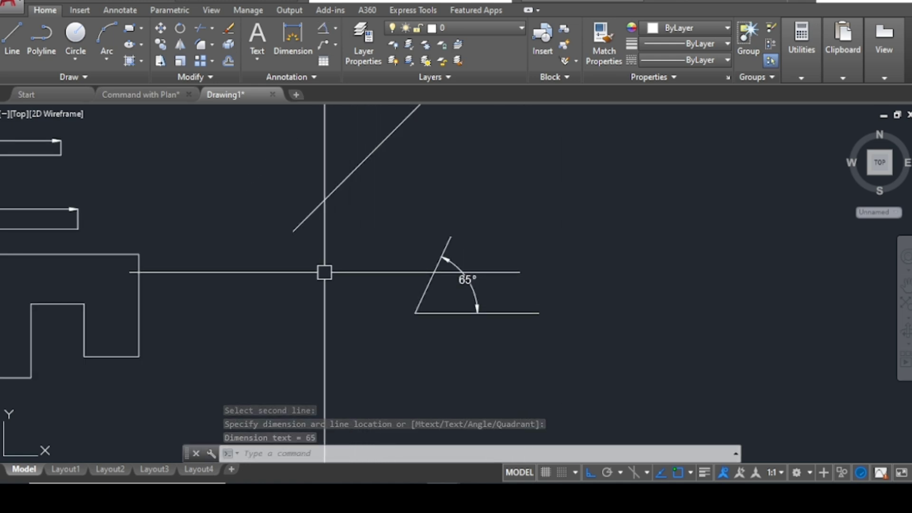
{"action": "type", "text": "l"}
{"action": "key", "text": "Return"}
{"action": "left_click", "coordinate": [293, 231]}
{"action": "key", "text": "Escape"}
{"action": "key", "text": "Escape"}
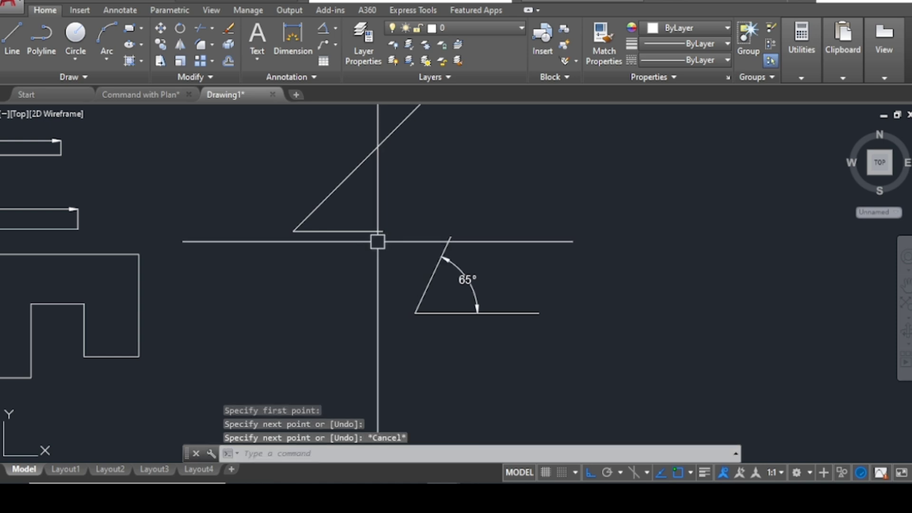
Add an angular dimension between the 500 mm slanted line and its horizontal base line, placed inside the angle.
{"action": "left_click", "coordinate": [335, 28]}
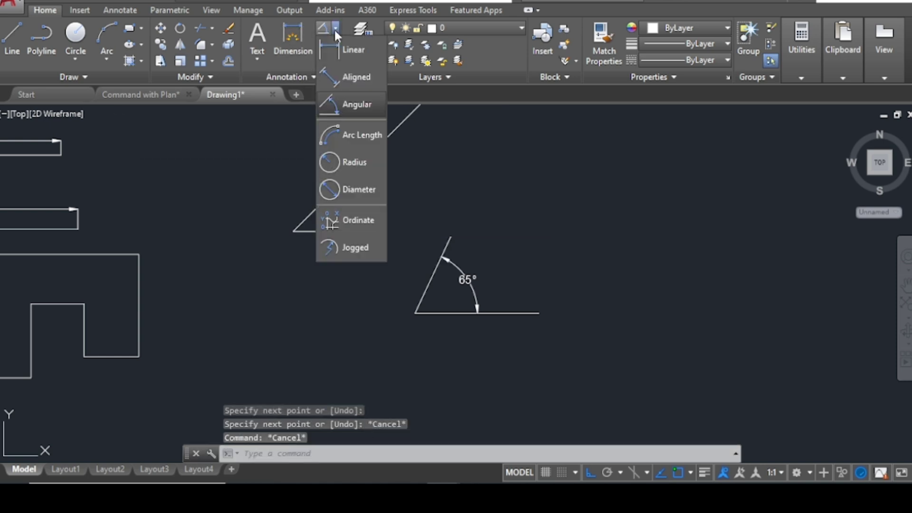
{"action": "left_click", "coordinate": [347, 102]}
{"action": "left_click", "coordinate": [352, 231]}
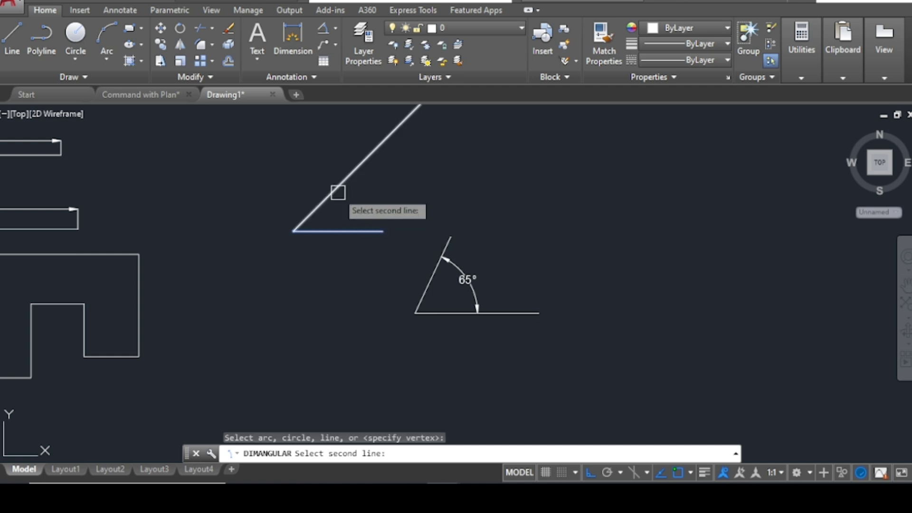
{"action": "left_click", "coordinate": [338, 192]}
{"action": "scroll", "coordinate": [374, 209], "scroll_direction": "up", "scroll_amount": 4}
{"action": "left_click", "coordinate": [334, 206]}
{"action": "scroll", "coordinate": [334, 205], "scroll_direction": "down", "scroll_amount": 4}
{"action": "key", "text": "Escape"}
{"action": "key", "text": "Escape"}
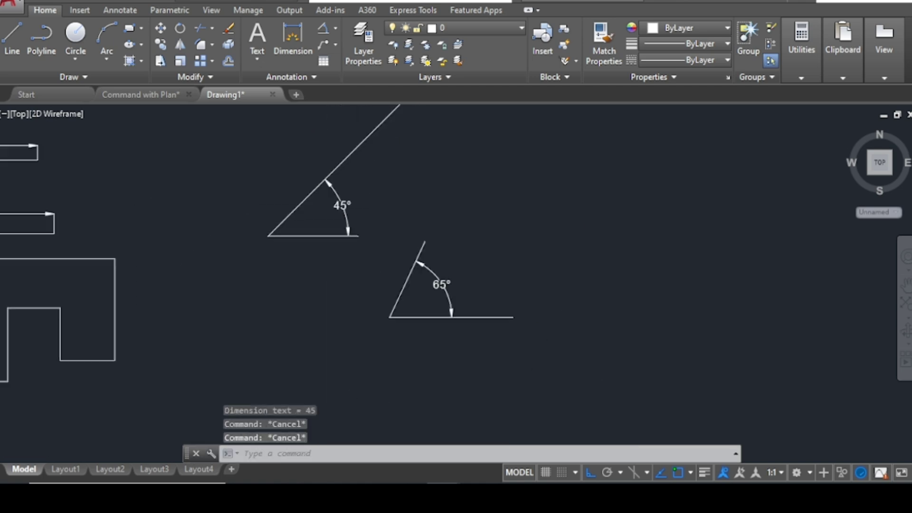
{"action": "scroll", "coordinate": [330, 209], "scroll_direction": "down", "scroll_amount": 2}
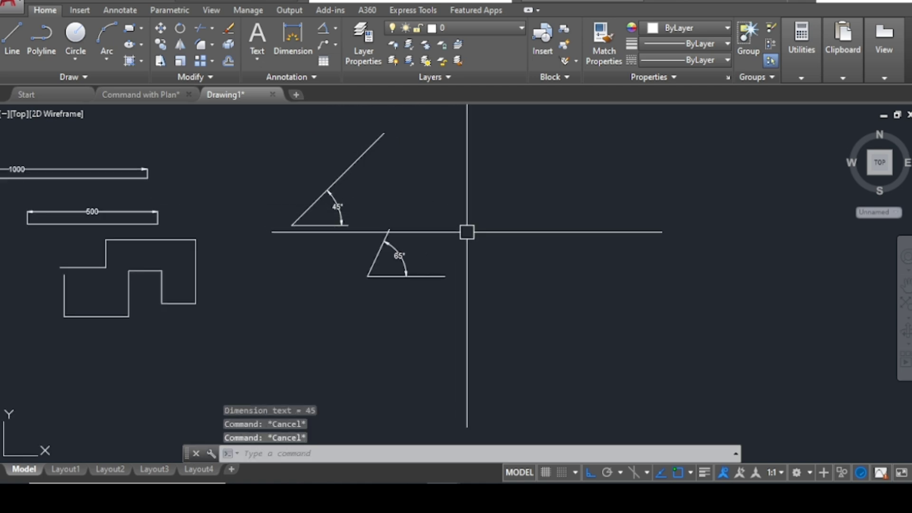
{"action": "scroll", "coordinate": [477, 225], "scroll_direction": "down", "scroll_amount": 2}
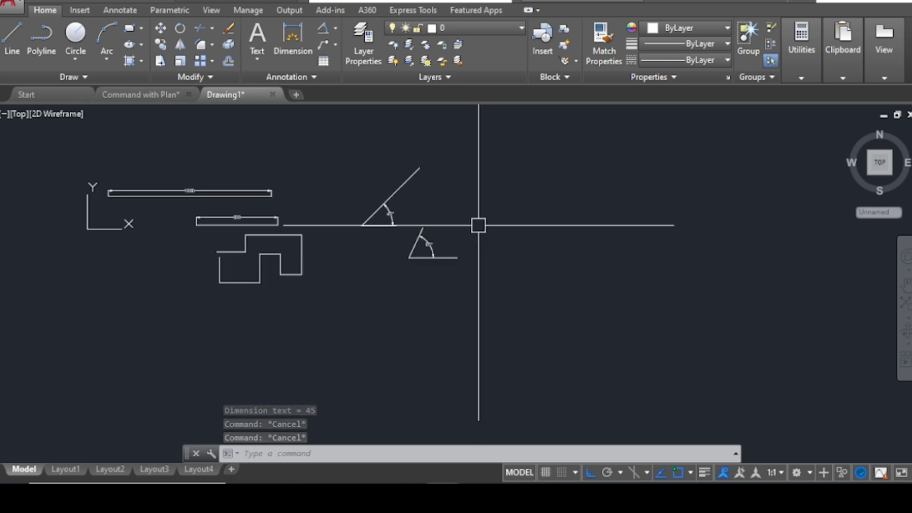
{"action": "scroll", "coordinate": [414, 250], "scroll_direction": "up", "scroll_amount": 2}
{"action": "scroll", "coordinate": [409, 228], "scroll_direction": "up", "scroll_amount": 4}
{"action": "scroll", "coordinate": [338, 208], "scroll_direction": "down", "scroll_amount": 6}
{"action": "type", "text": "E"}
{"action": "key", "text": "Return"}
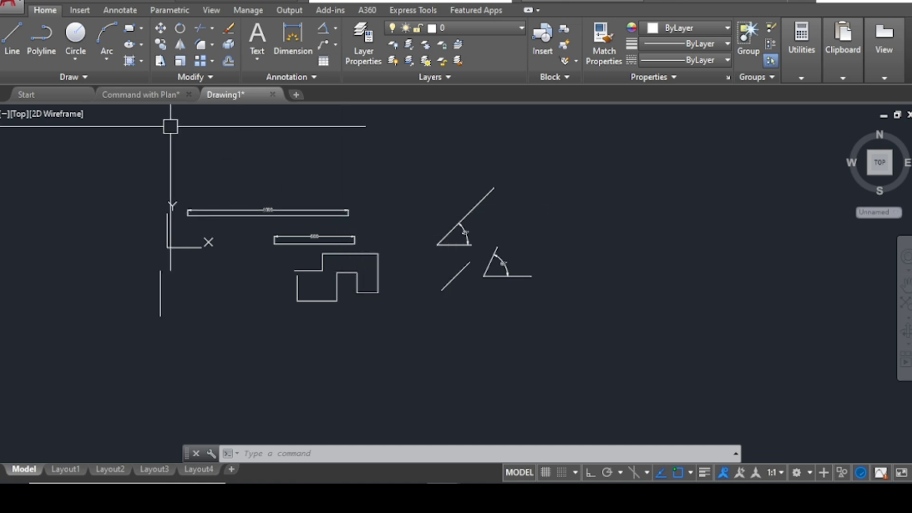
Draw an open zigzag polyline of nine freehand segments below the stepped line outline, running rightward and ending in a short downward segment.
{"action": "left_click", "coordinate": [45, 40]}
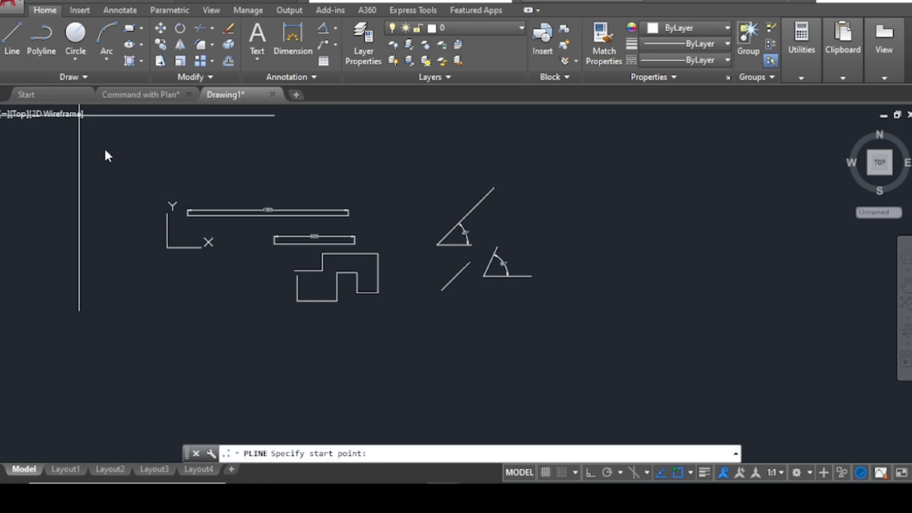
{"action": "left_click", "coordinate": [306, 334]}
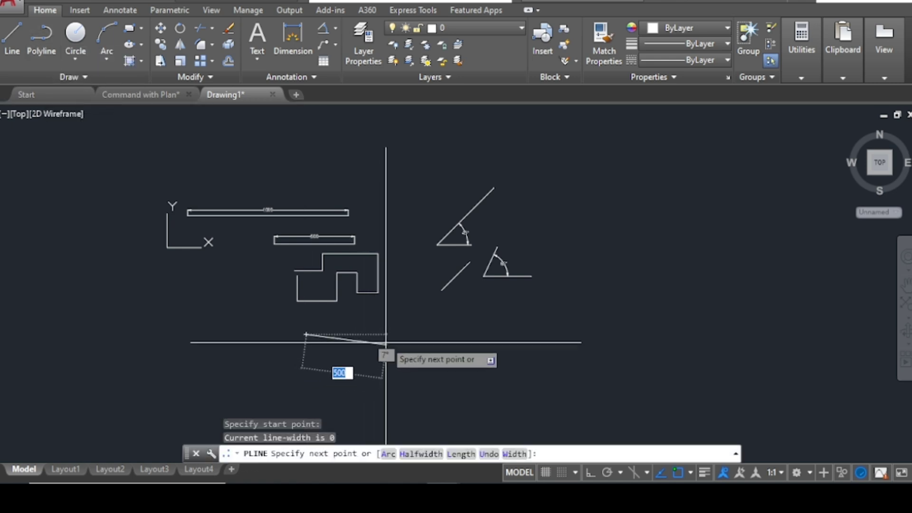
{"action": "left_click", "coordinate": [386, 326]}
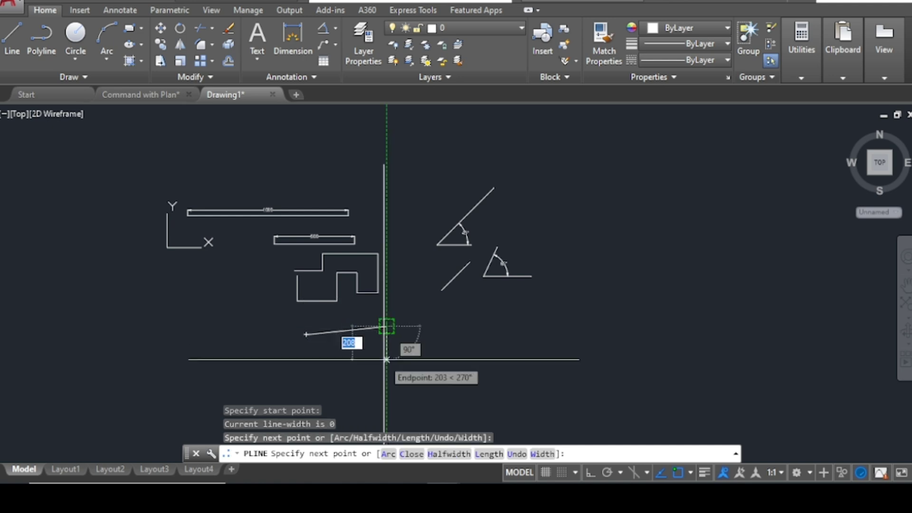
{"action": "left_click", "coordinate": [386, 364]}
{"action": "left_click", "coordinate": [443, 349]}
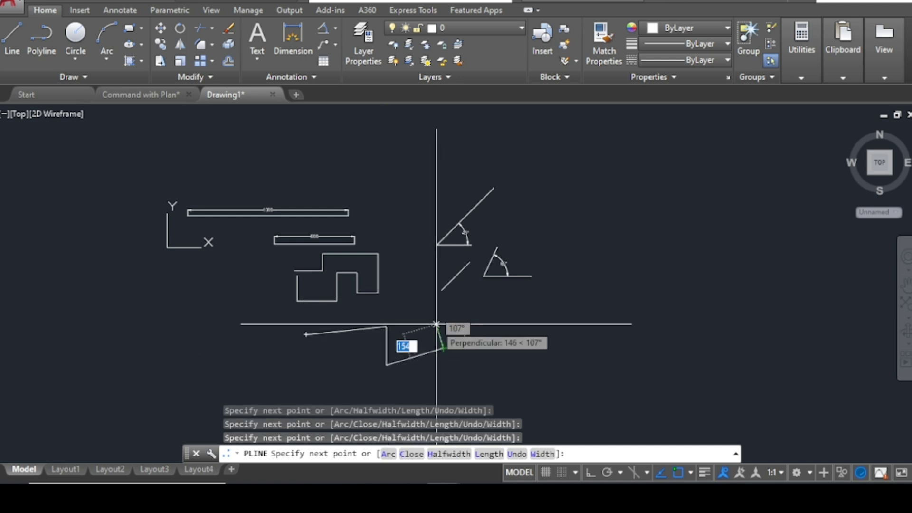
{"action": "scroll", "coordinate": [443, 337], "scroll_direction": "up", "scroll_amount": 4}
{"action": "left_click", "coordinate": [452, 314]}
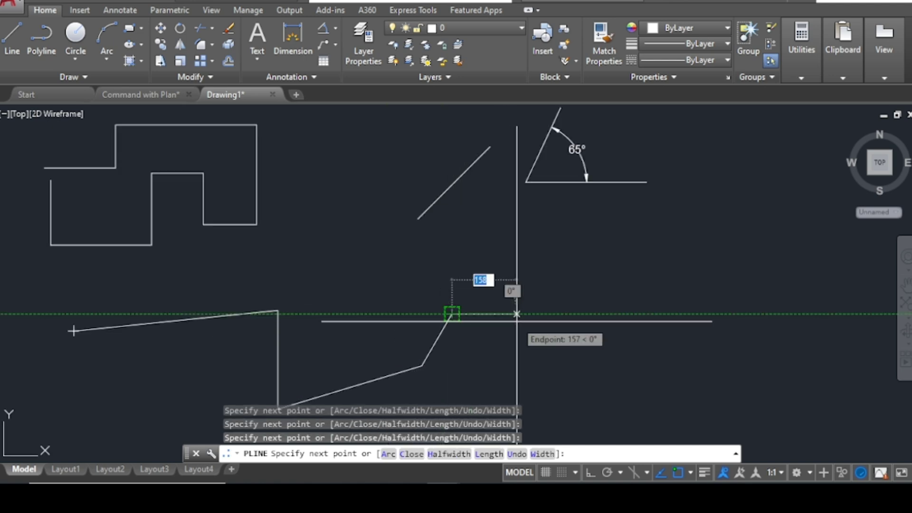
{"action": "left_click", "coordinate": [517, 314]}
{"action": "left_click", "coordinate": [528, 364]}
{"action": "left_click", "coordinate": [592, 308]}
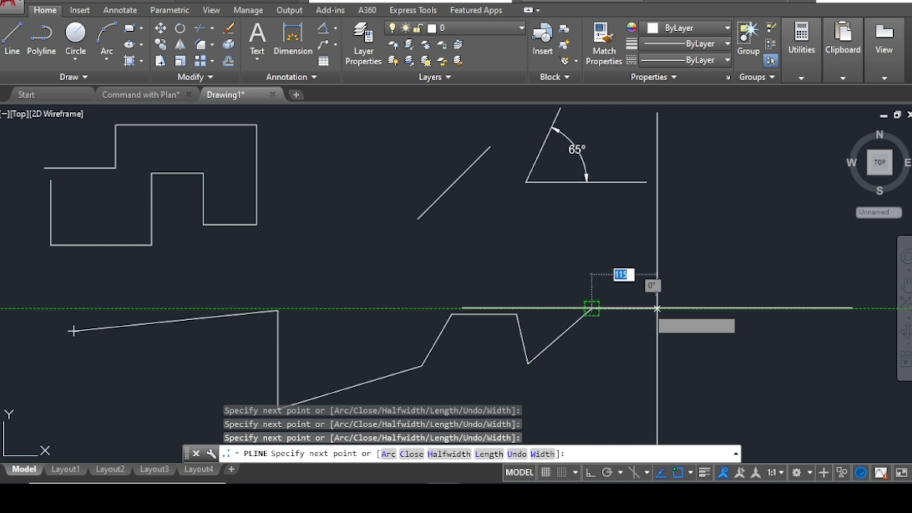
{"action": "left_click", "coordinate": [660, 308]}
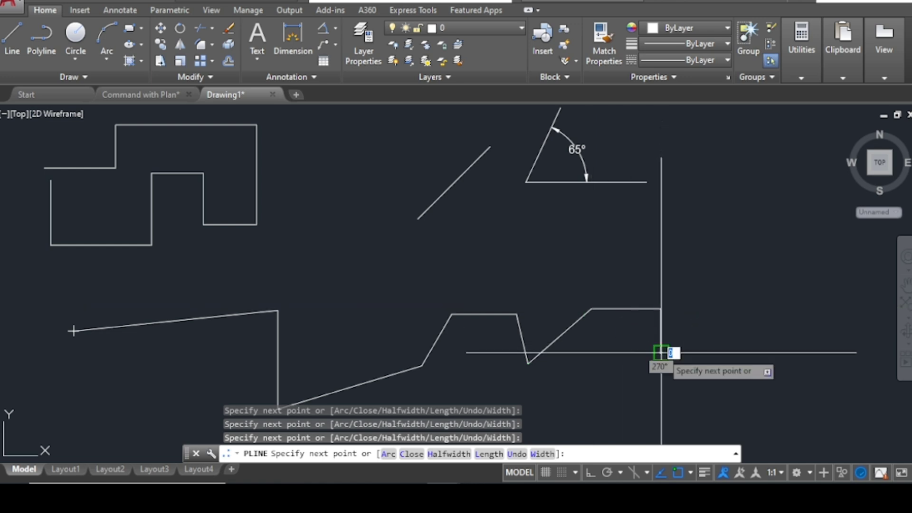
{"action": "key", "text": "Escape"}
{"action": "scroll", "coordinate": [444, 287], "scroll_direction": "down", "scroll_amount": 4}
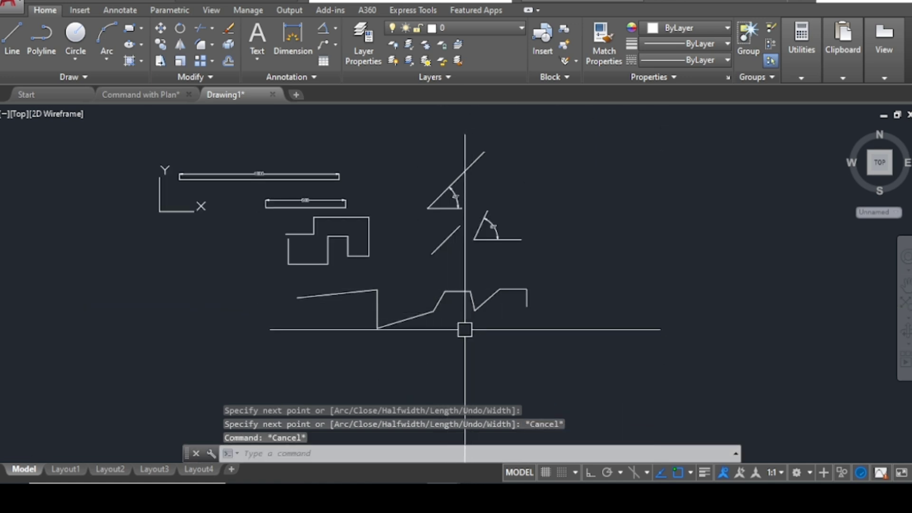
Select the segments of the stepped outline one at a time to check whether they are separate line objects.
{"action": "scroll", "coordinate": [220, 300], "scroll_direction": "up", "scroll_amount": 2}
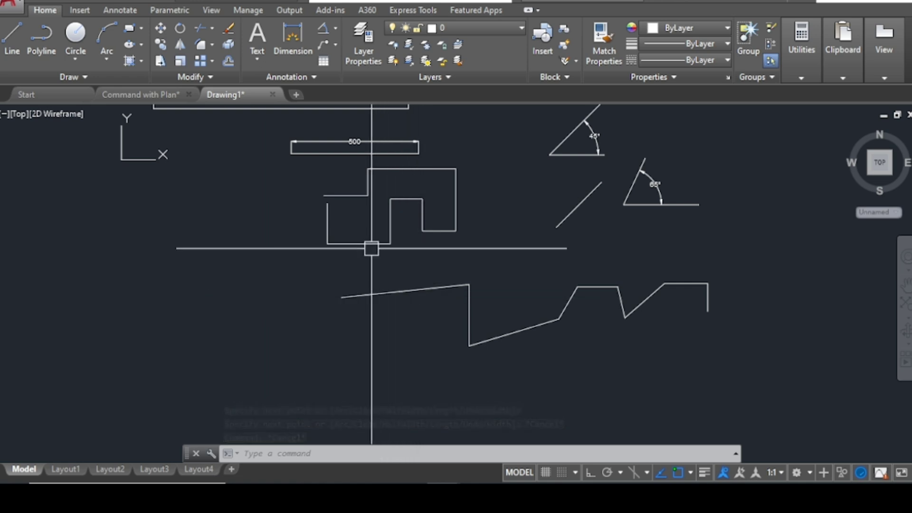
{"action": "key", "text": "Escape"}
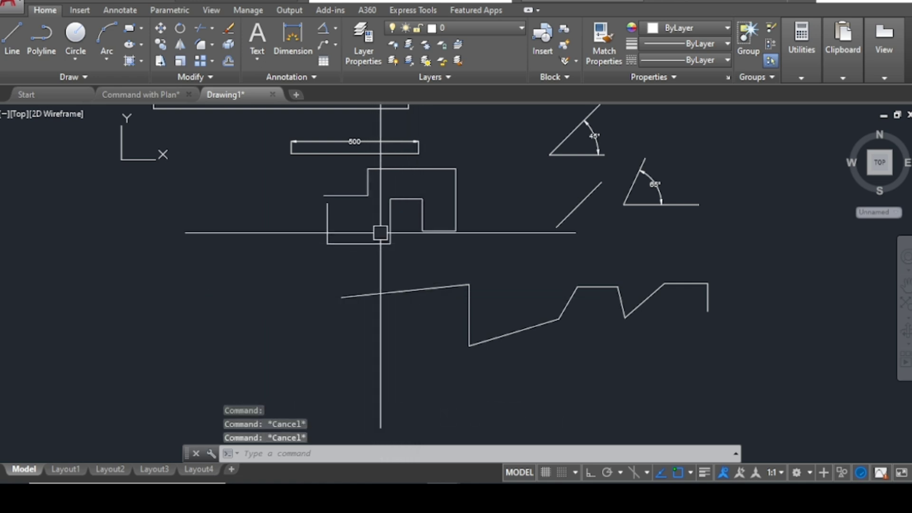
{"action": "left_click", "coordinate": [391, 221]}
{"action": "key", "text": "Escape"}
{"action": "left_click", "coordinate": [423, 214]}
{"action": "key", "text": "Escape"}
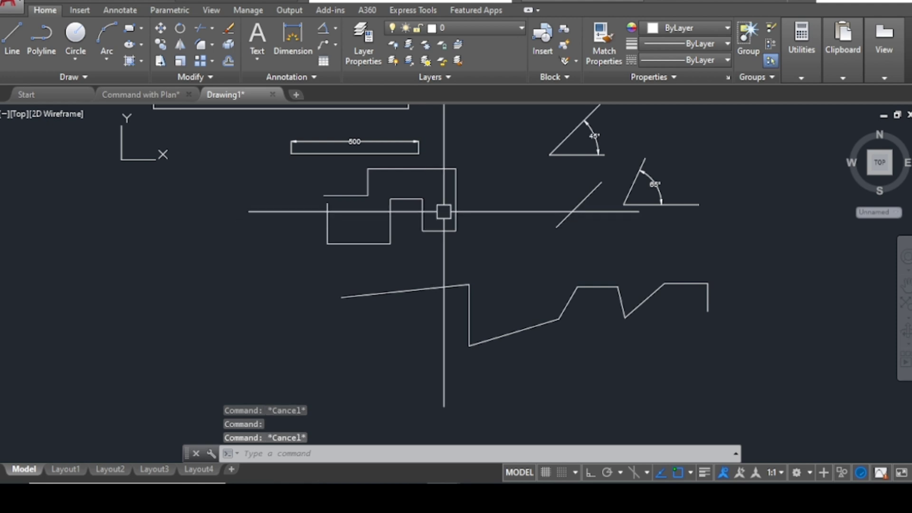
{"action": "left_click", "coordinate": [455, 198]}
{"action": "key", "text": "Escape"}
{"action": "left_click", "coordinate": [434, 232]}
{"action": "key", "text": "Escape"}
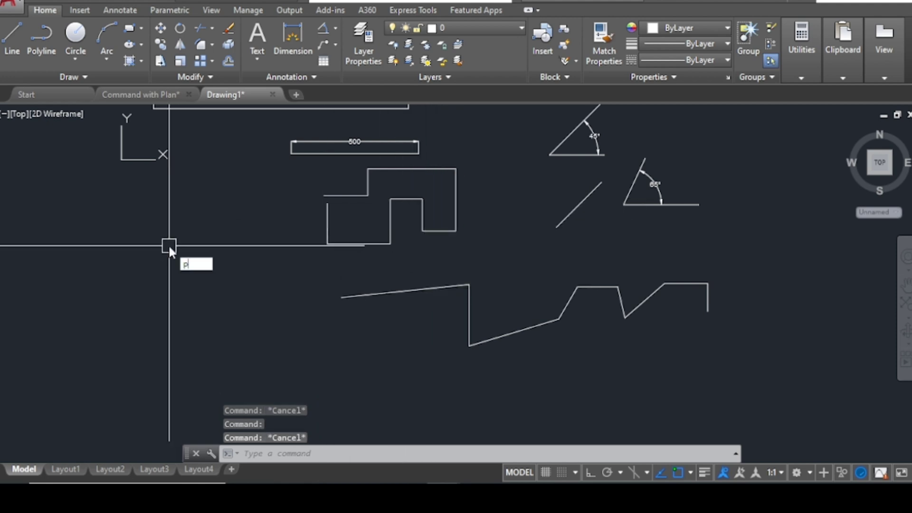
With Ortho on, draw an open stepped polyline to the left of the line outline, ending in a short upward segment near its start.
{"action": "type", "text": "pl"}
{"action": "key", "text": "Return"}
{"action": "left_click", "coordinate": [156, 222]}
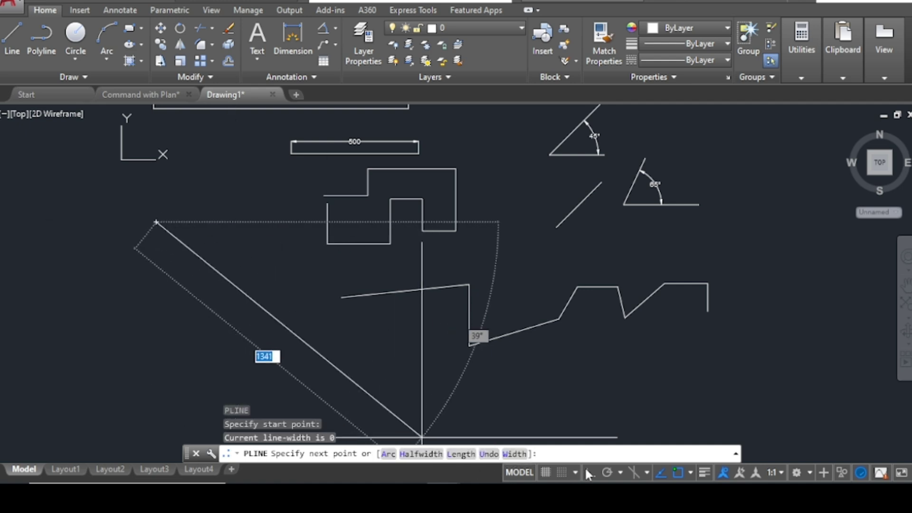
{"action": "key", "text": "F8"}
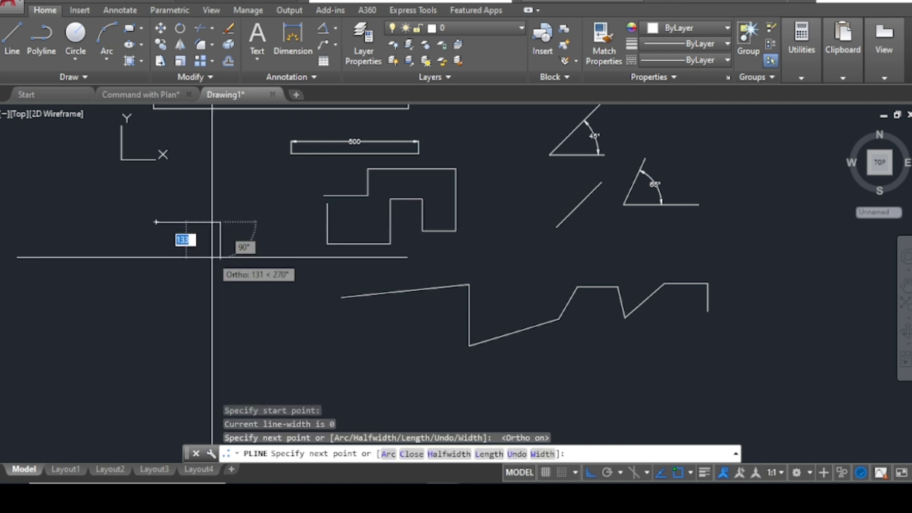
{"action": "left_click", "coordinate": [178, 258]}
{"action": "scroll", "coordinate": [171, 285], "scroll_direction": "up", "scroll_amount": 2}
{"action": "left_click", "coordinate": [182, 285]}
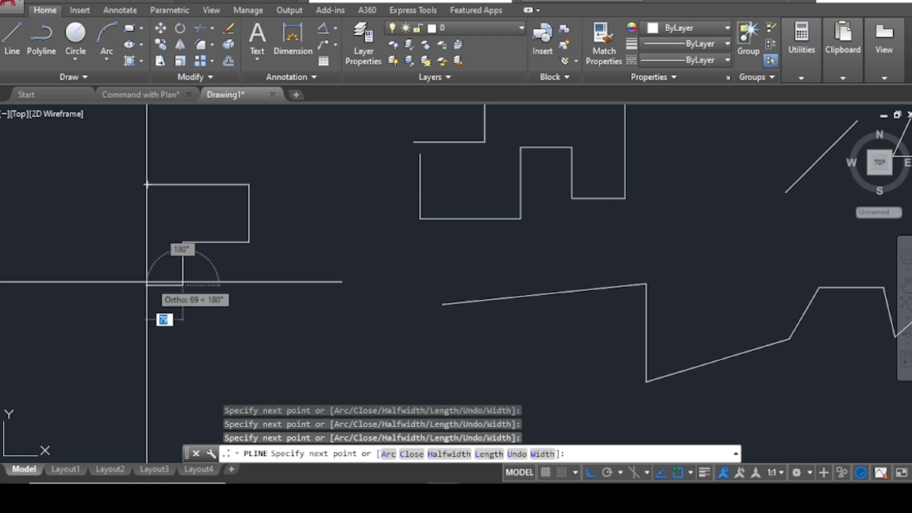
{"action": "left_click", "coordinate": [118, 285]}
{"action": "left_click", "coordinate": [118, 227]}
{"action": "left_click", "coordinate": [91, 228]}
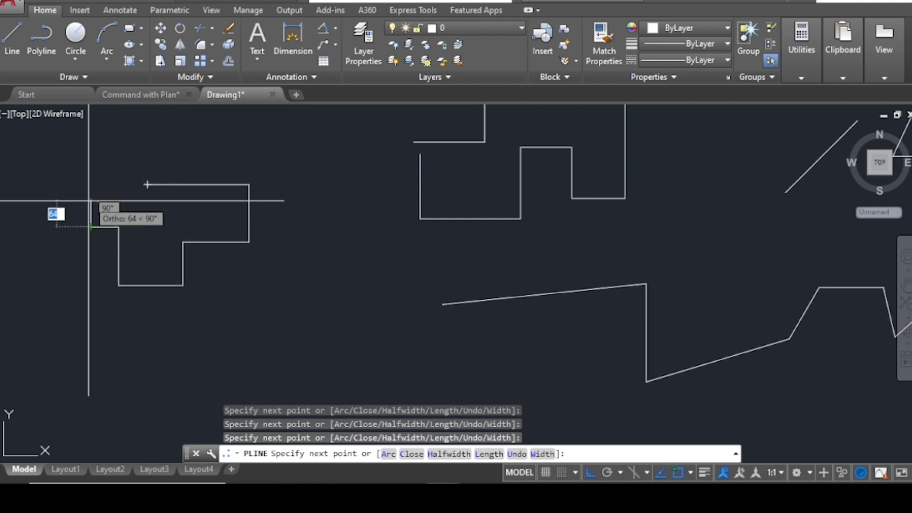
{"action": "left_click", "coordinate": [91, 200]}
{"action": "left_click", "coordinate": [118, 201]}
{"action": "left_click", "coordinate": [119, 176]}
{"action": "key", "text": "Escape"}
{"action": "key", "text": "Escape"}
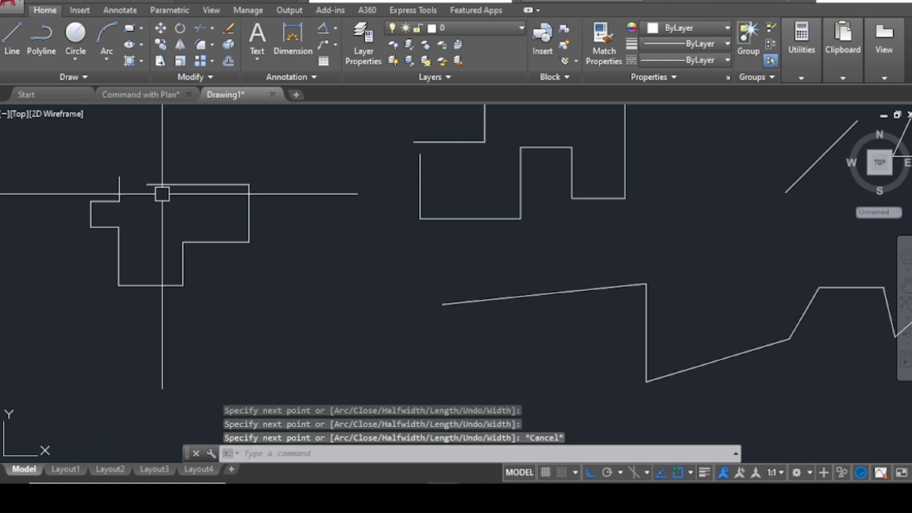
Select the new stepped polyline by its upper edge to check whether all its segments form a single object.
{"action": "left_click", "coordinate": [176, 184]}
{"action": "scroll", "coordinate": [176, 199], "scroll_direction": "down", "scroll_amount": 3}
{"action": "key", "text": "Escape"}
{"action": "scroll", "coordinate": [174, 208], "scroll_direction": "up", "scroll_amount": 3}
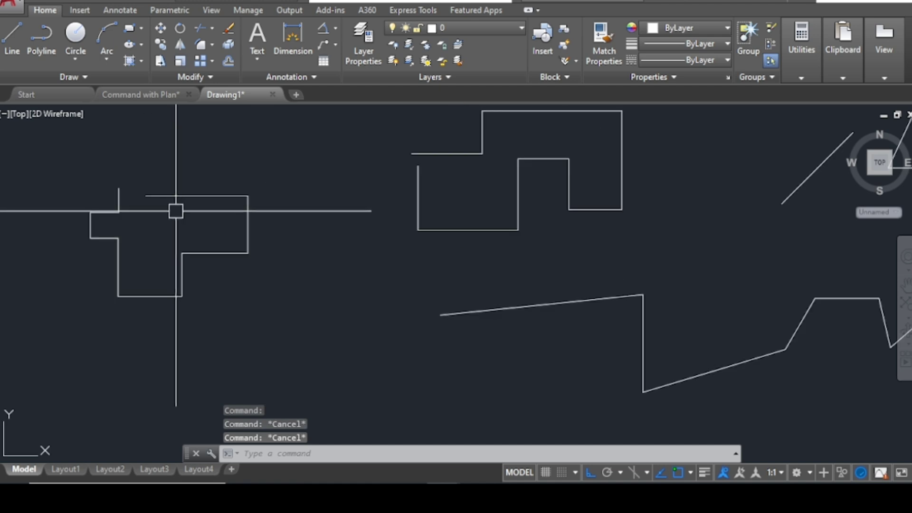
{"action": "left_click", "coordinate": [180, 194]}
{"action": "key", "text": "Escape"}
Stretch the free end of the stepped polyline's short vertical segment upward.
{"action": "left_click", "coordinate": [159, 194]}
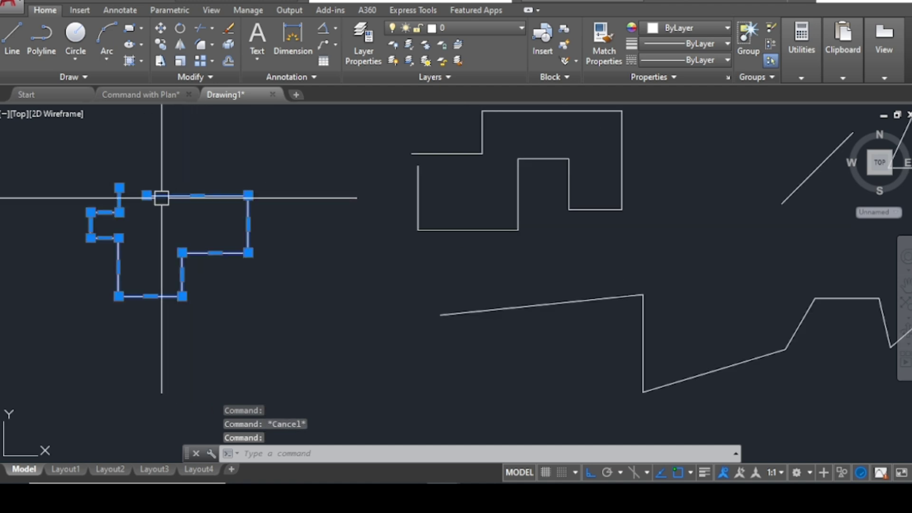
{"action": "scroll", "coordinate": [149, 198], "scroll_direction": "up", "scroll_amount": 4}
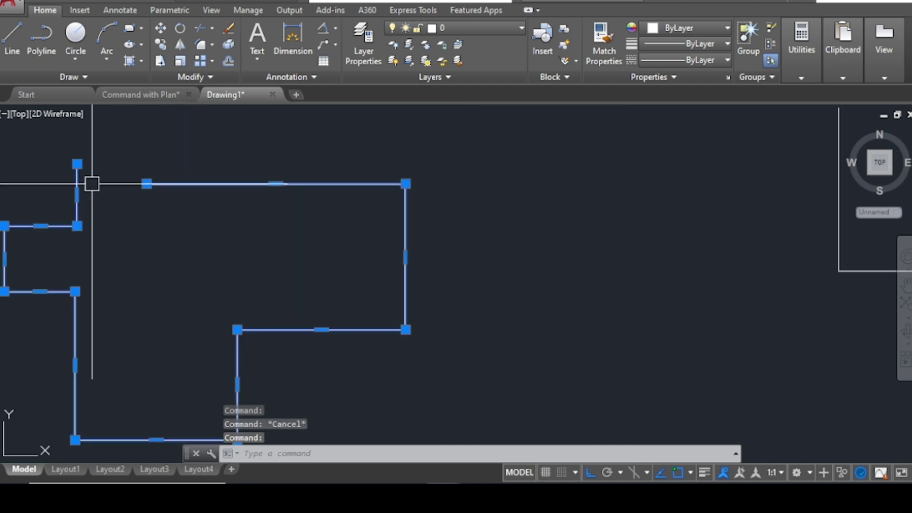
{"action": "left_click", "coordinate": [77, 164]}
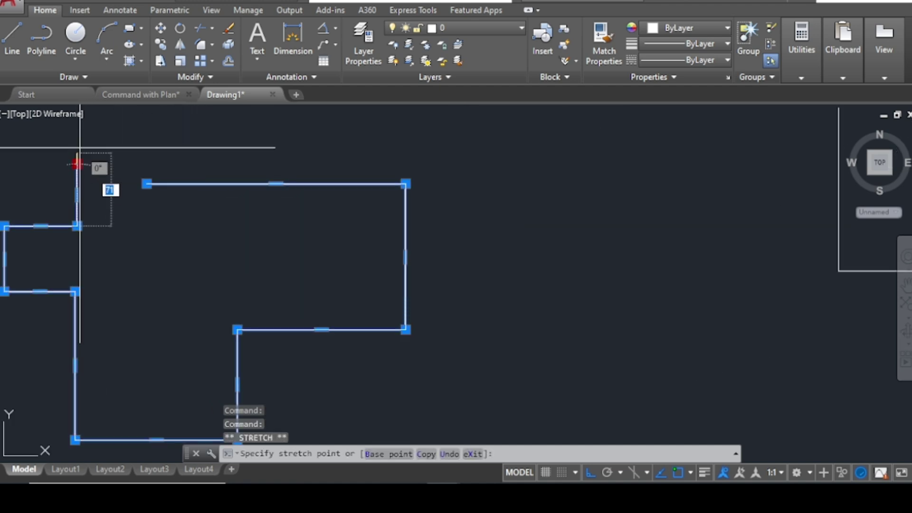
{"action": "left_click", "coordinate": [146, 184]}
{"action": "key", "text": "Escape"}
{"action": "scroll", "coordinate": [126, 174], "scroll_direction": "down", "scroll_amount": 4}
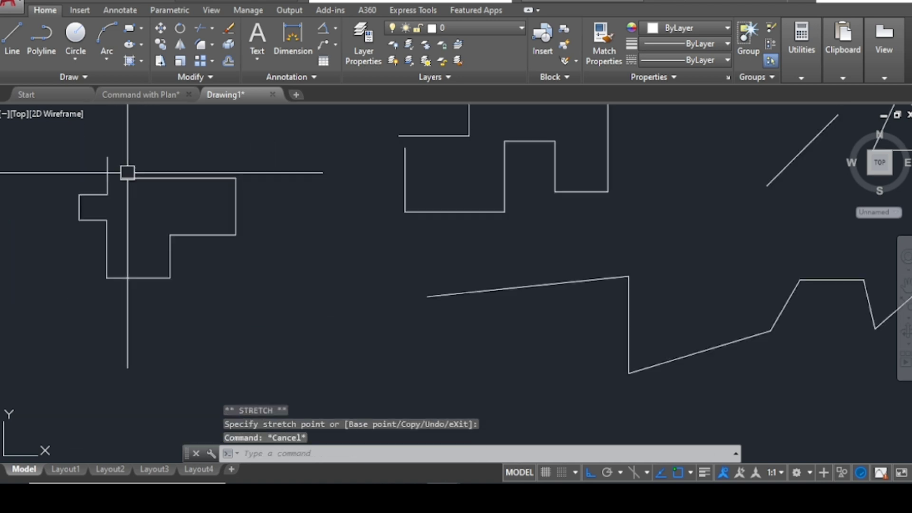
Stretch the stepped polyline's lower right vertical edge rightward until it extends past the upper right edge.
{"action": "left_click", "coordinate": [169, 247]}
{"action": "scroll", "coordinate": [170, 247], "scroll_direction": "up", "scroll_amount": 2}
{"action": "left_click", "coordinate": [169, 260]}
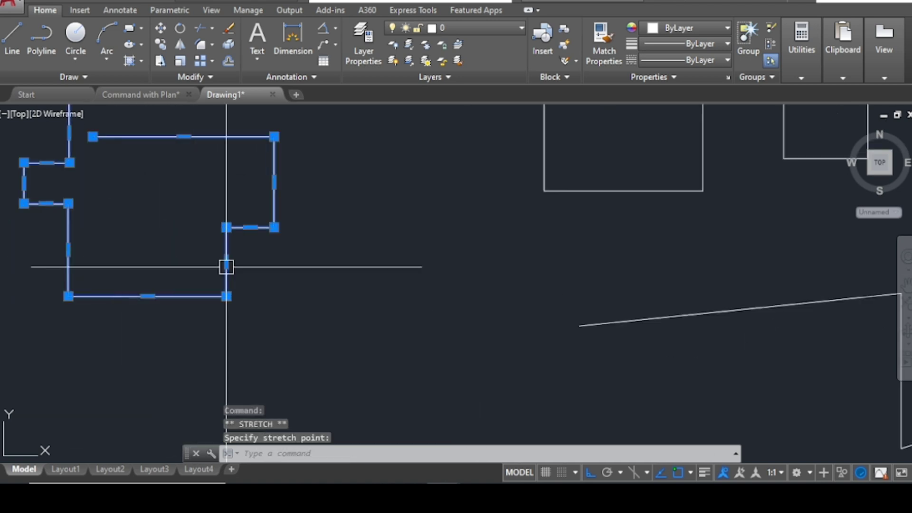
{"action": "key", "text": "Escape"}
{"action": "scroll", "coordinate": [334, 269], "scroll_direction": "down", "scroll_amount": 2}
{"action": "scroll", "coordinate": [277, 255], "scroll_direction": "up", "scroll_amount": 2}
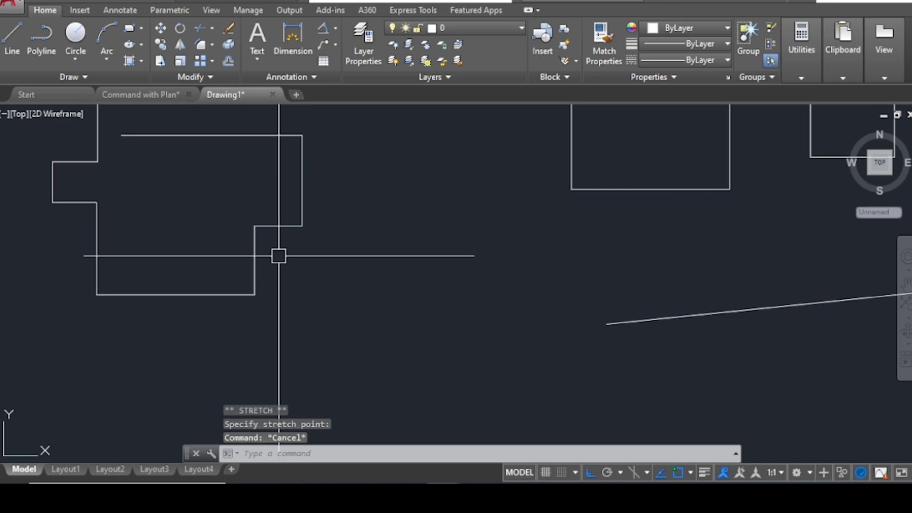
{"action": "left_click", "coordinate": [254, 252]}
{"action": "left_click", "coordinate": [253, 260]}
{"action": "left_click", "coordinate": [376, 260]}
{"action": "key", "text": "Escape"}
{"action": "scroll", "coordinate": [310, 291], "scroll_direction": "down", "scroll_amount": 2}
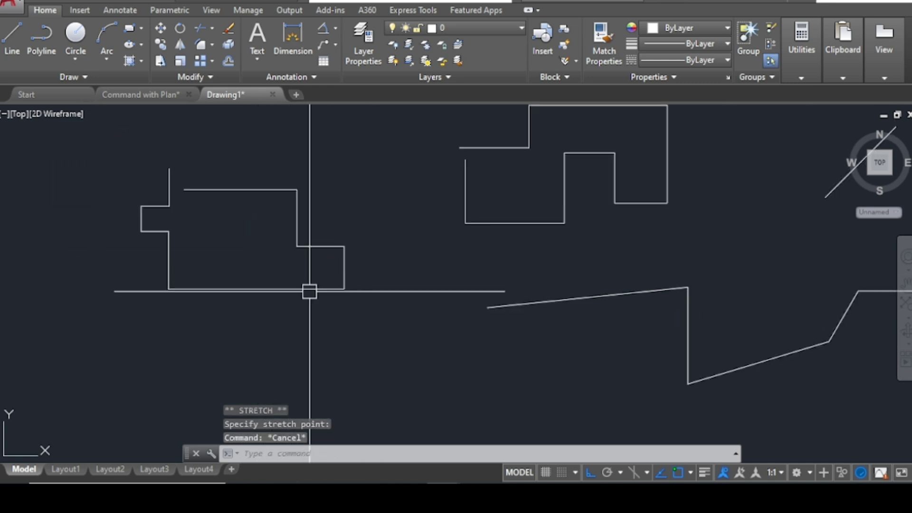
Stretch the stepped polyline's upper right vertical edge leftward by about 147 mm.
{"action": "left_click", "coordinate": [298, 222]}
{"action": "left_click", "coordinate": [298, 219]}
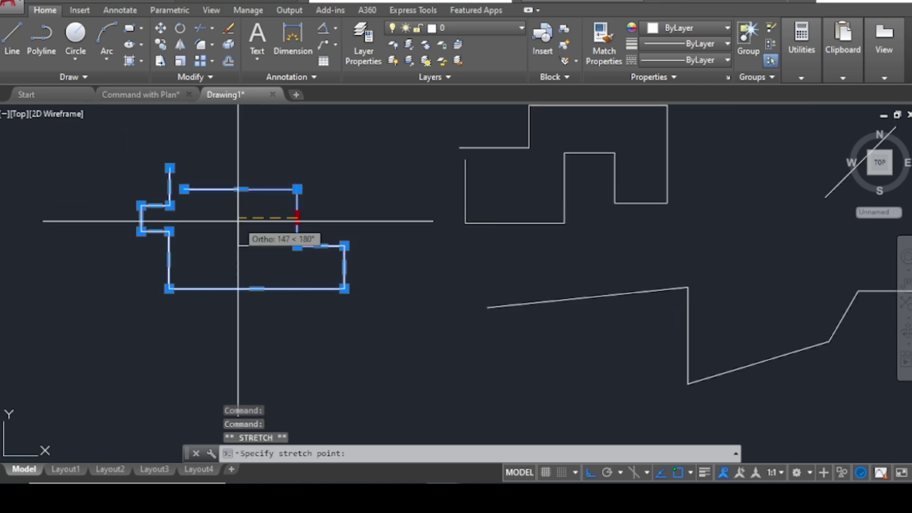
{"action": "left_click", "coordinate": [239, 219]}
{"action": "key", "text": "Escape"}
{"action": "key", "text": "Escape"}
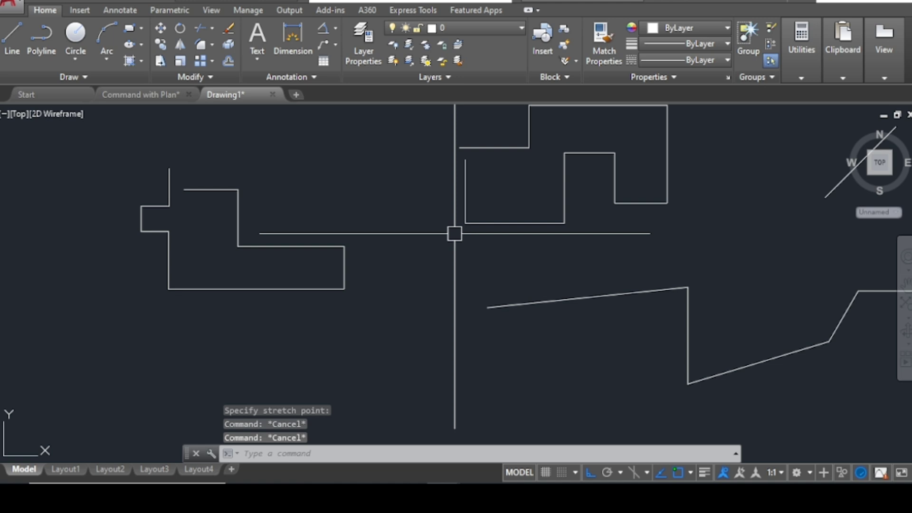
{"action": "type", "text": "m"}
{"action": "key", "text": "Return"}
{"action": "left_click", "coordinate": [499, 223]}
{"action": "key", "text": "Return"}
{"action": "left_click", "coordinate": [489, 253]}
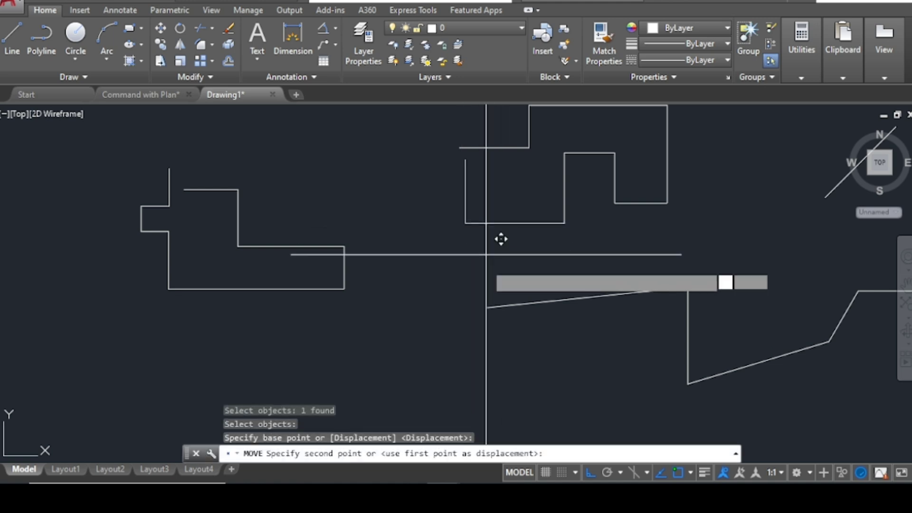
{"action": "key", "text": "Escape"}
Move the line outline's bottom horizontal line downward and its left vertical line leftward by their midpoint grips, detaching both from the outline.
{"action": "left_click", "coordinate": [494, 223]}
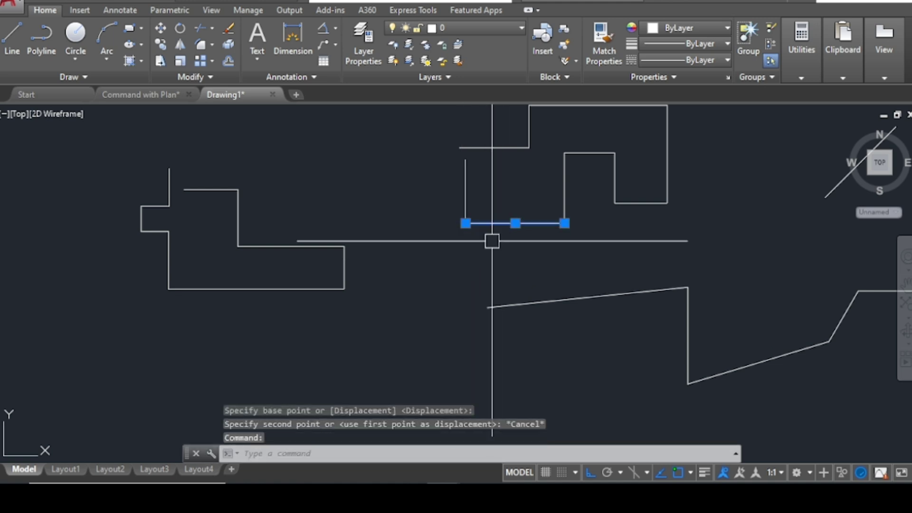
{"action": "left_click", "coordinate": [515, 223]}
{"action": "left_click", "coordinate": [507, 250]}
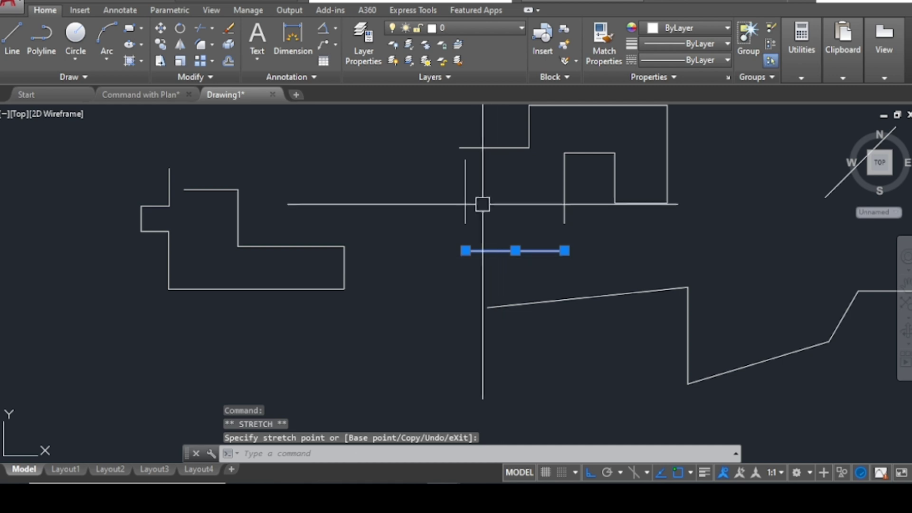
{"action": "left_click", "coordinate": [466, 192]}
{"action": "left_click", "coordinate": [466, 192]}
{"action": "key", "text": "Escape"}
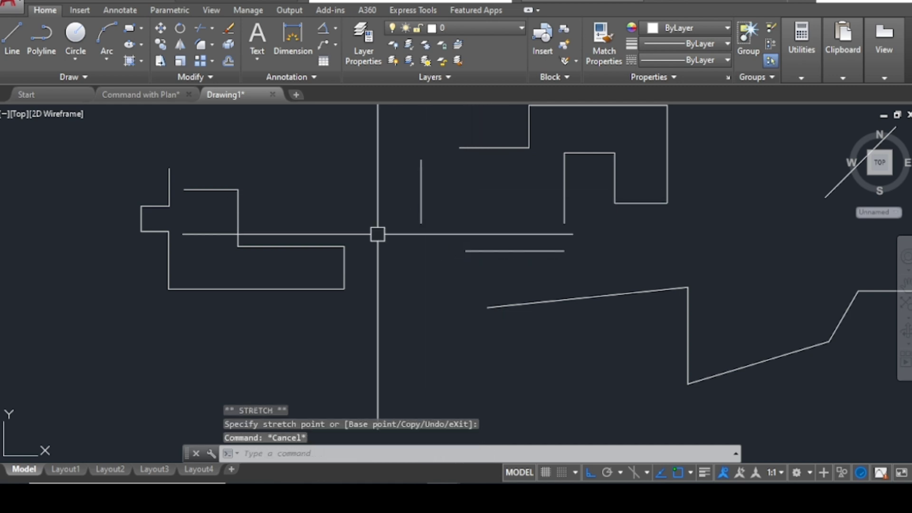
Stretch the stepped polyline's bottom edge downward by its midpoint grip.
{"action": "scroll", "coordinate": [381, 240], "scroll_direction": "down", "scroll_amount": 4}
{"action": "scroll", "coordinate": [333, 250], "scroll_direction": "up", "scroll_amount": 4}
{"action": "left_click", "coordinate": [327, 230]}
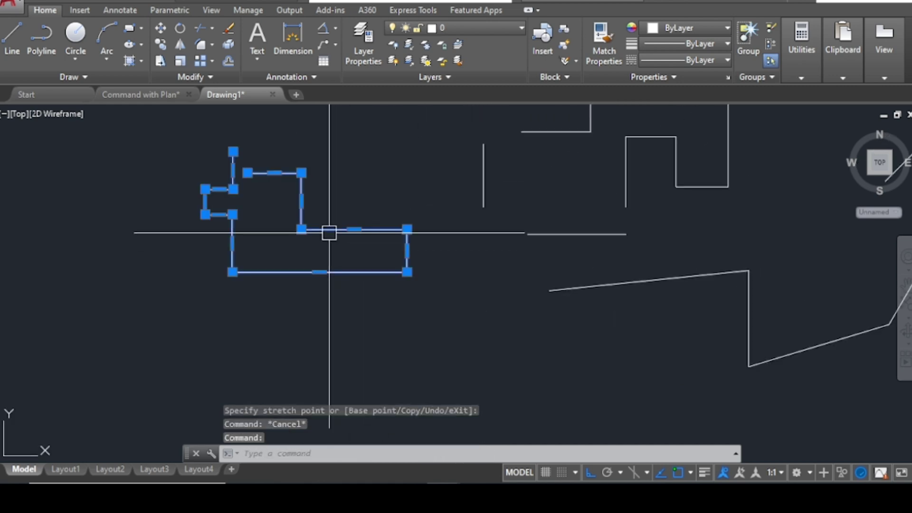
{"action": "left_click", "coordinate": [320, 272]}
{"action": "left_click", "coordinate": [336, 308]}
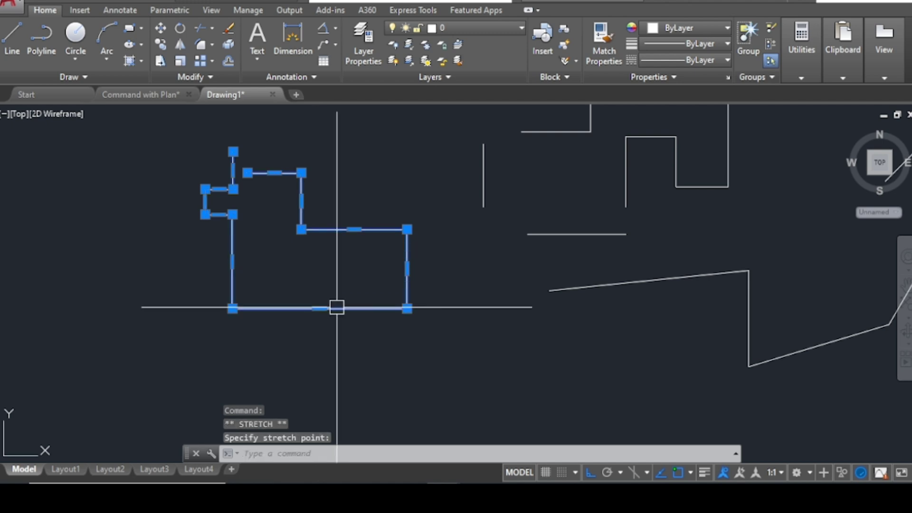
Stretch the polyline's lower right edge outward and the upper edge of its wide lower part upward.
{"action": "left_click", "coordinate": [407, 269]}
{"action": "left_click", "coordinate": [429, 269]}
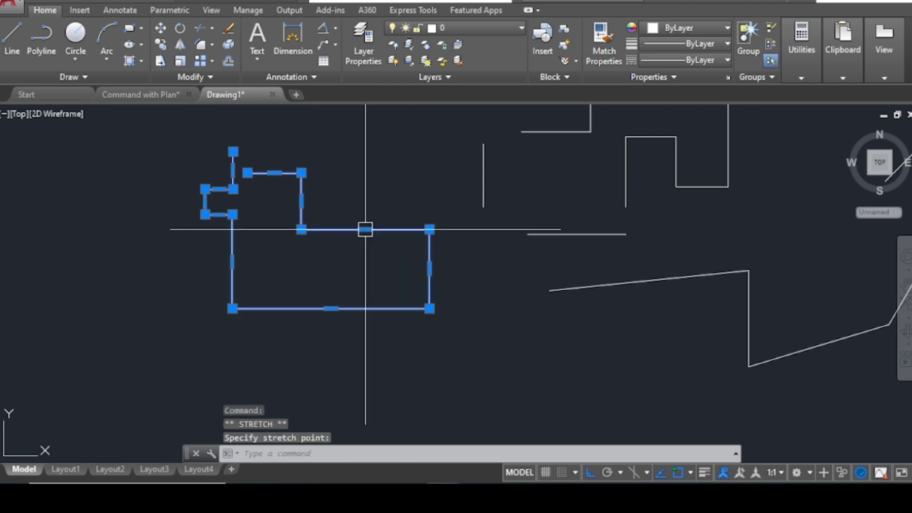
{"action": "left_click", "coordinate": [364, 229]}
{"action": "left_click", "coordinate": [363, 200]}
{"action": "key", "text": "Escape"}
{"action": "scroll", "coordinate": [403, 271], "scroll_direction": "down", "scroll_amount": 4}
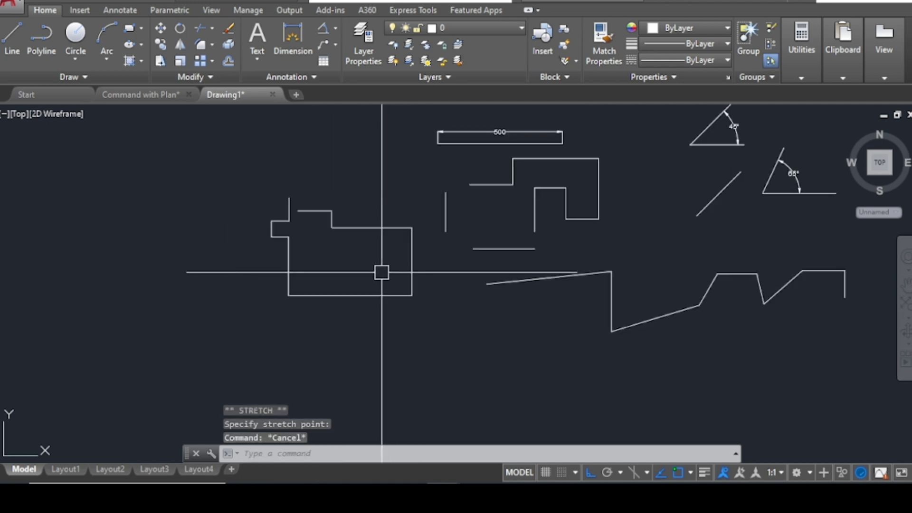
{"action": "scroll", "coordinate": [311, 253], "scroll_direction": "up", "scroll_amount": 2}
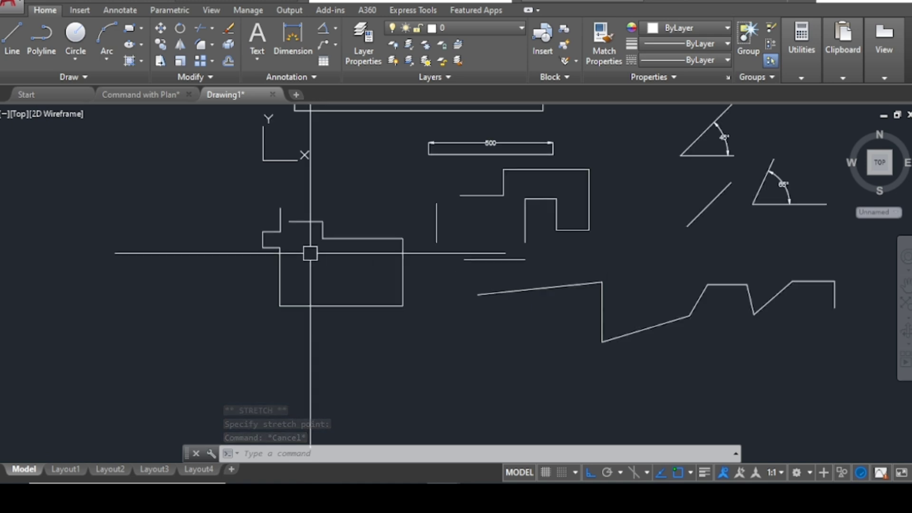
{"action": "scroll", "coordinate": [304, 259], "scroll_direction": "down", "scroll_amount": 3}
{"action": "scroll", "coordinate": [333, 235], "scroll_direction": "up", "scroll_amount": 3}
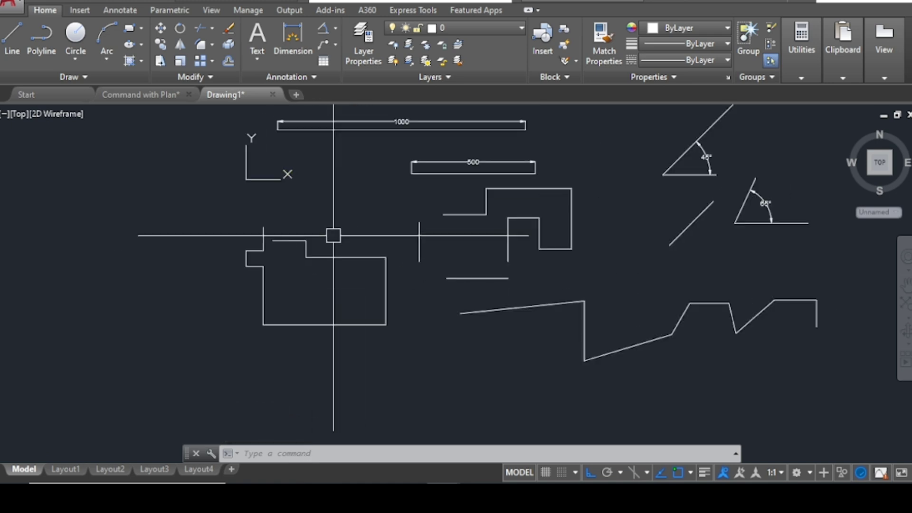
{"action": "scroll", "coordinate": [395, 237], "scroll_direction": "down", "scroll_amount": 2}
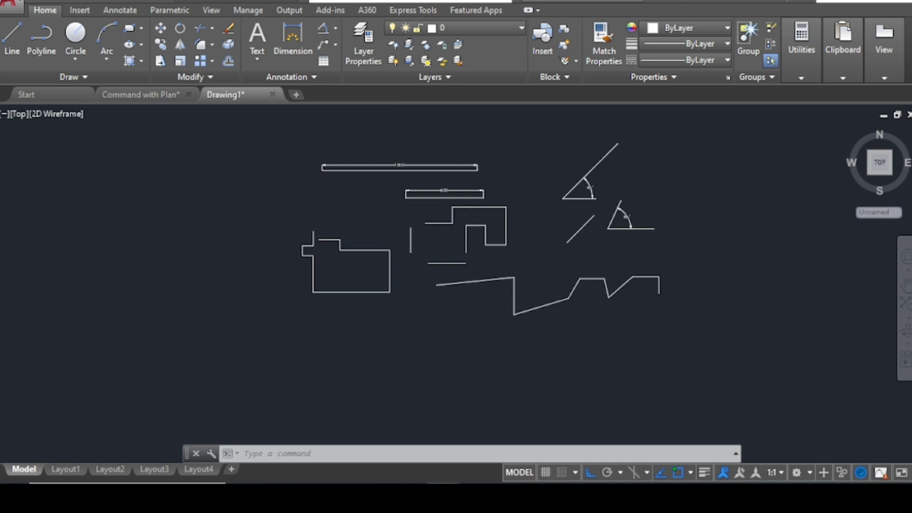
{"action": "scroll", "coordinate": [395, 206], "scroll_direction": "up", "scroll_amount": 1}
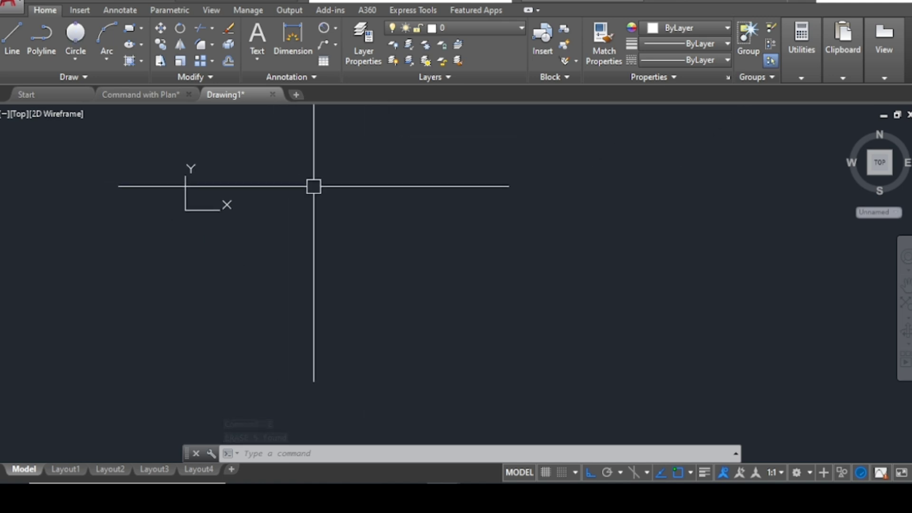
Draw a 2-Point circle in the empty area by picking the lower and upper ends of its diameter.
{"action": "left_click", "coordinate": [79, 50]}
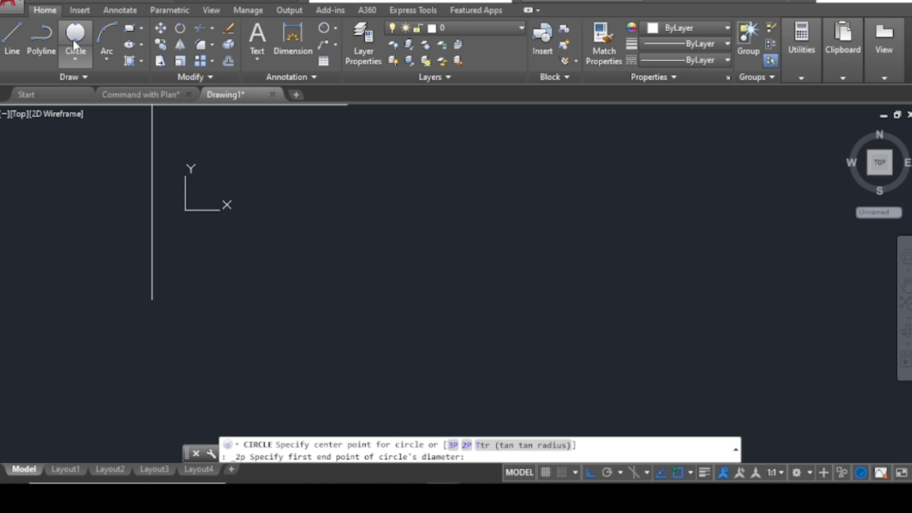
{"action": "left_click", "coordinate": [301, 232]}
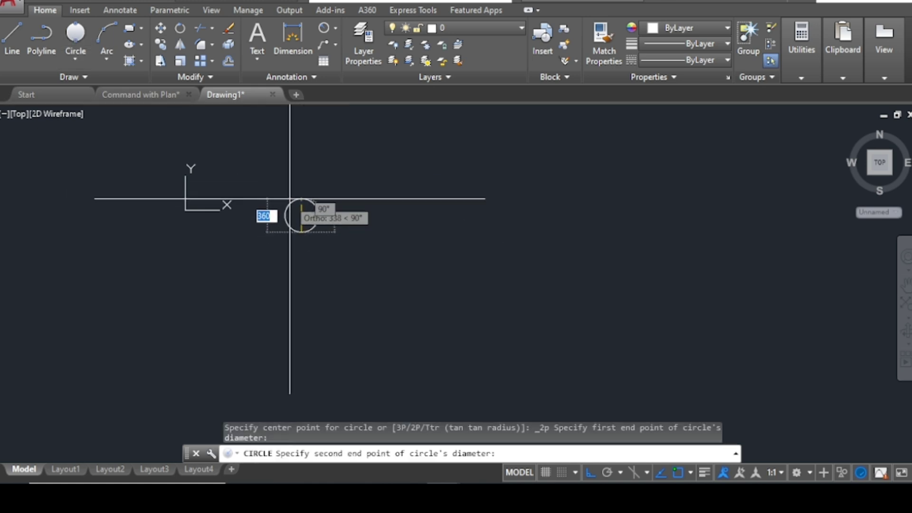
{"action": "left_click", "coordinate": [290, 179]}
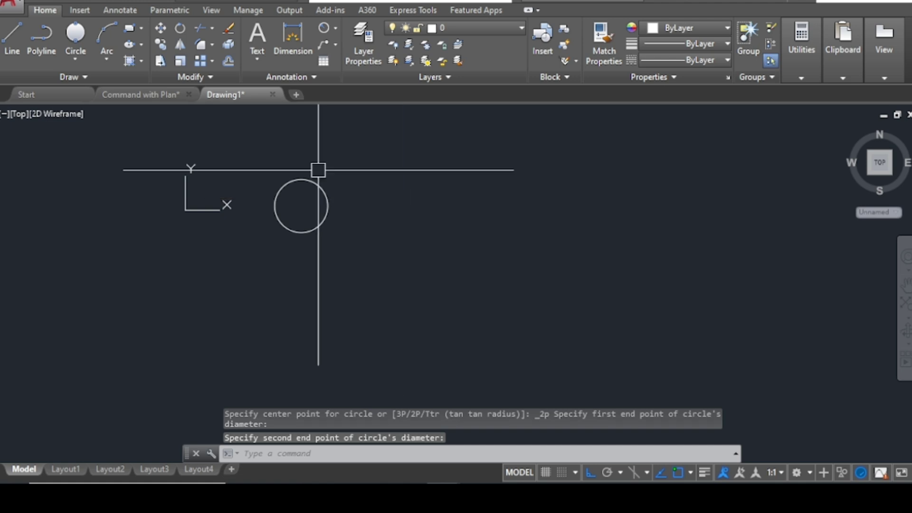
Draw a larger 2-Point circle with a radius of about 526, starting its horizontal diameter at the first circle's right quadrant.
{"action": "left_click", "coordinate": [79, 56]}
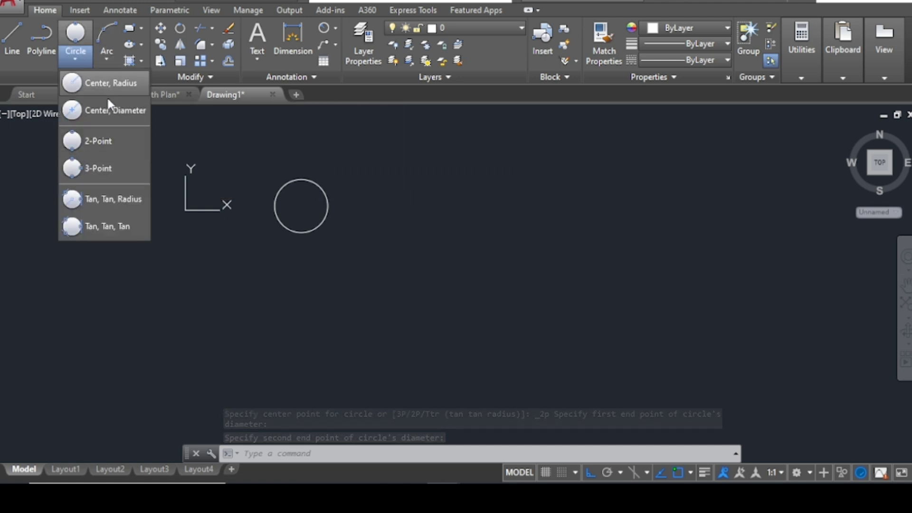
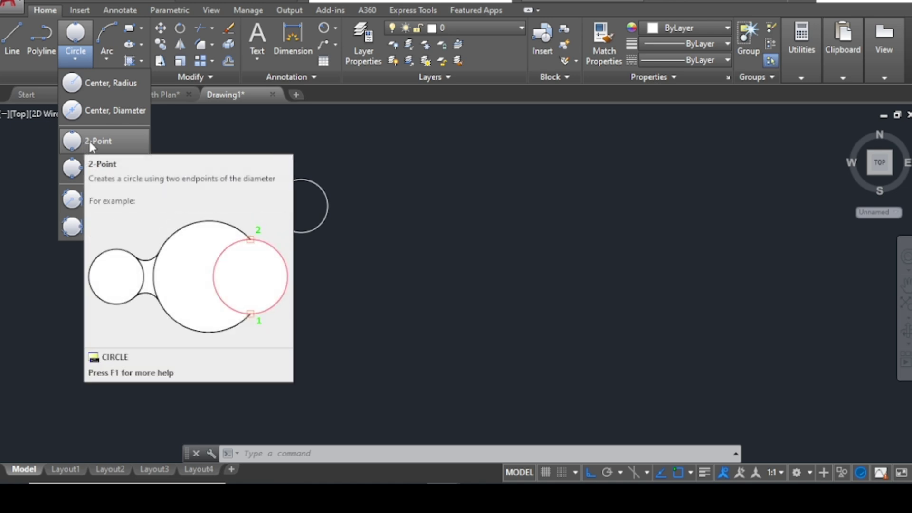
{"action": "left_click", "coordinate": [91, 141]}
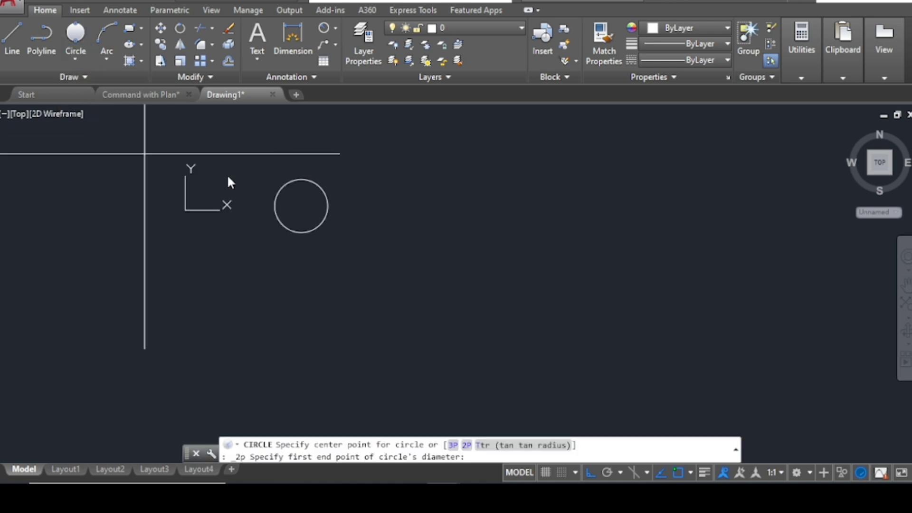
{"action": "left_click", "coordinate": [327, 205]}
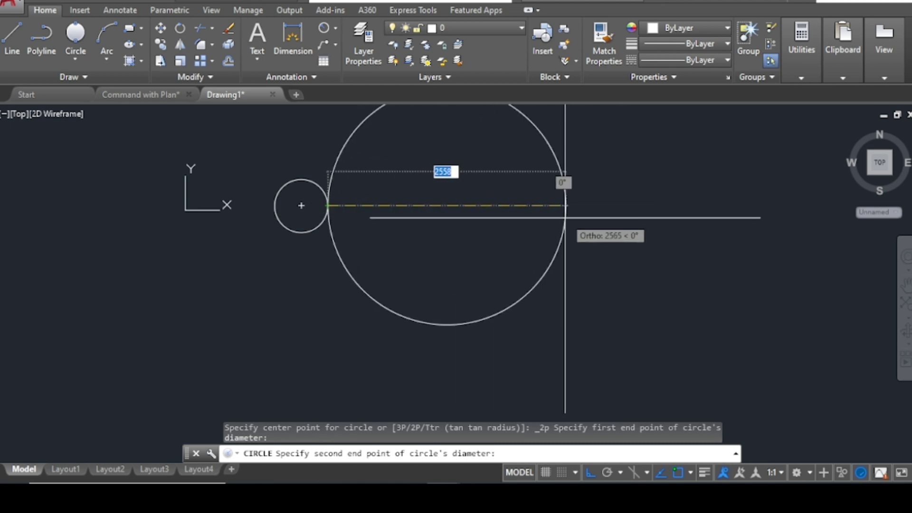
{"action": "left_click", "coordinate": [425, 220]}
{"action": "key", "text": "Escape"}
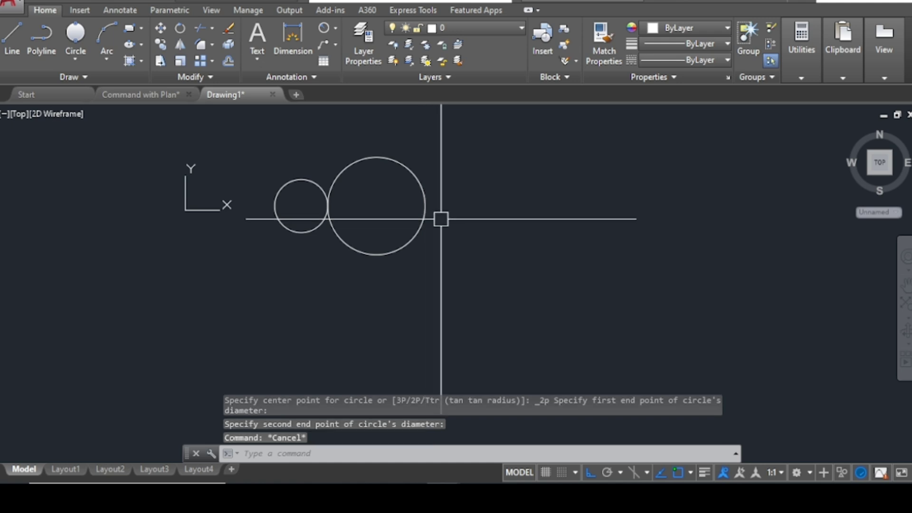
Draw a Center, Radius circle with radius 100 to the right of the two touching circles.
{"action": "left_click", "coordinate": [82, 57]}
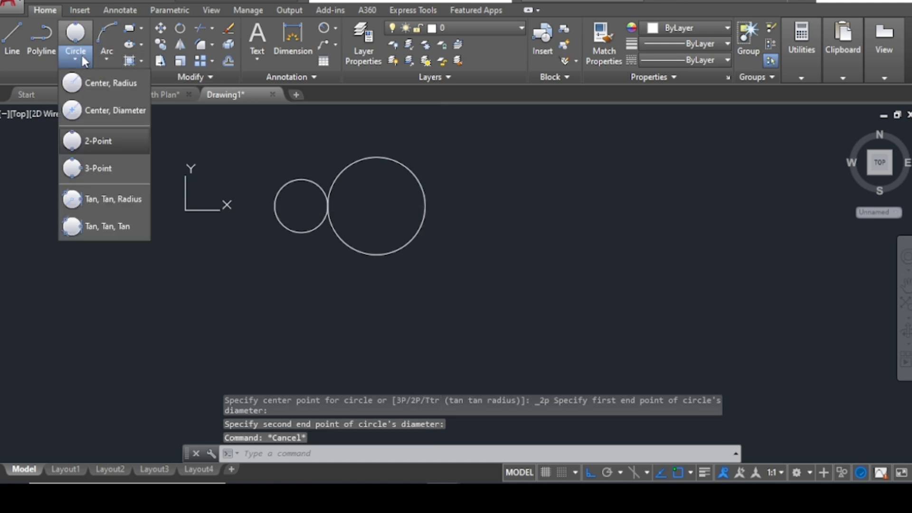
{"action": "left_click", "coordinate": [104, 82]}
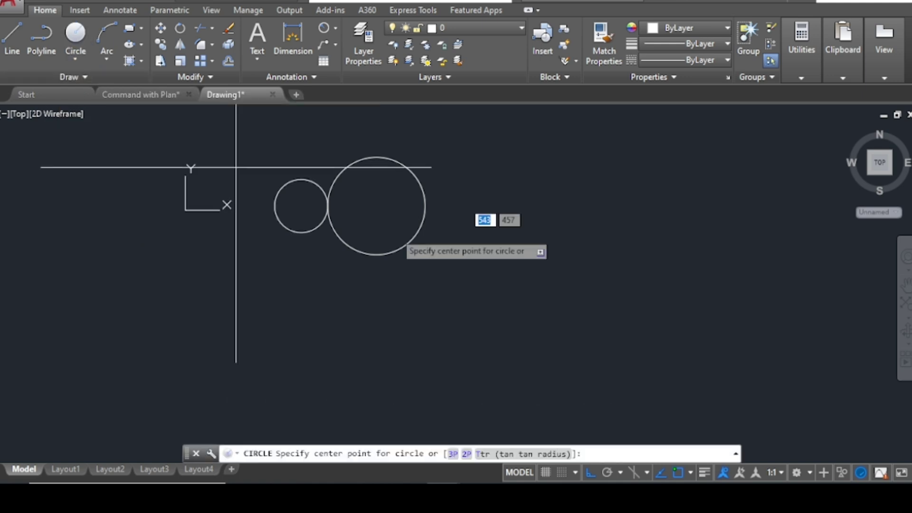
{"action": "left_click", "coordinate": [499, 238]}
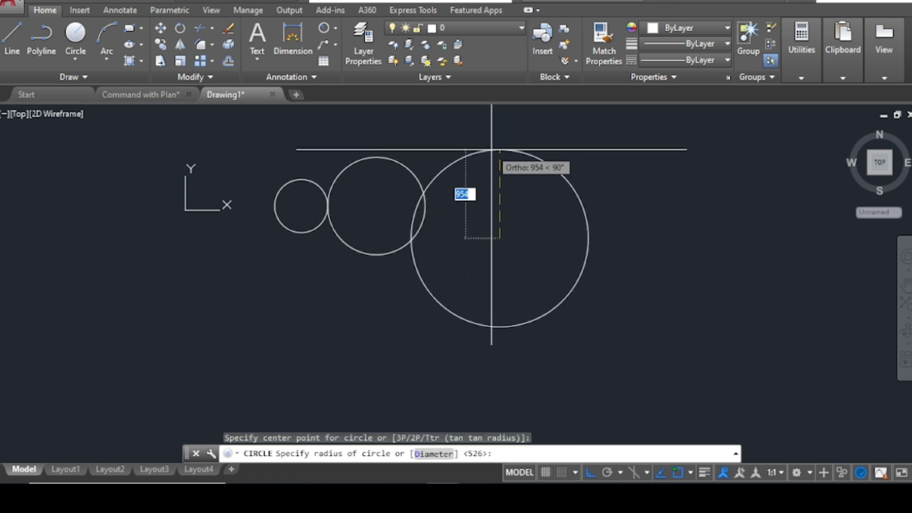
{"action": "type", "text": "100"}
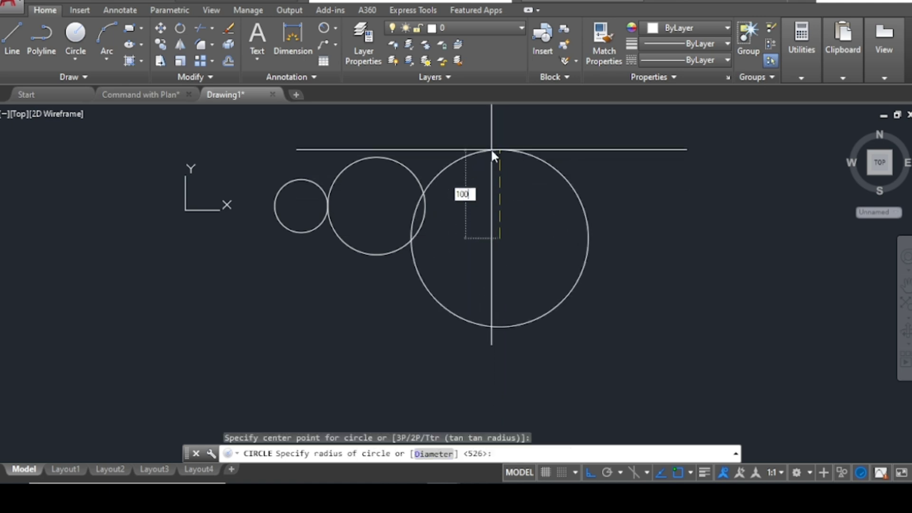
{"action": "key", "text": "Return"}
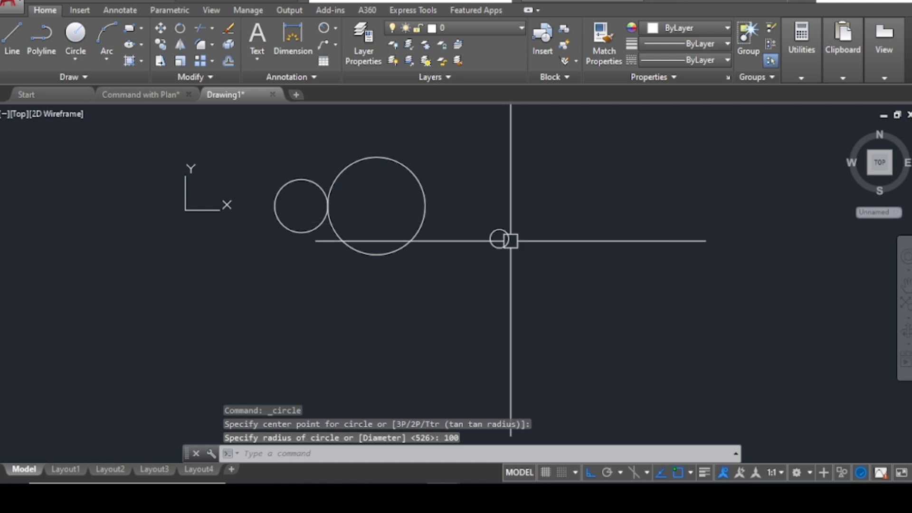
{"action": "scroll", "coordinate": [507, 240], "scroll_direction": "up", "scroll_amount": 5}
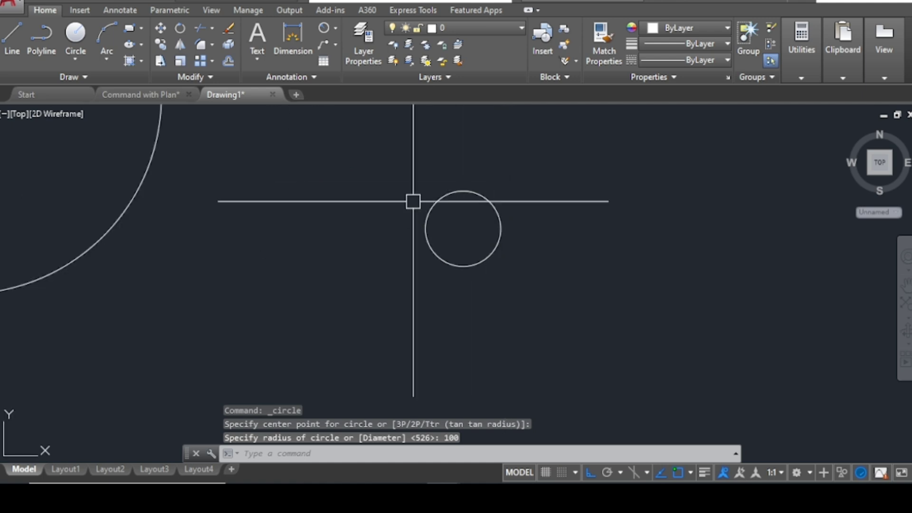
{"action": "scroll", "coordinate": [413, 204], "scroll_direction": "down", "scroll_amount": 4}
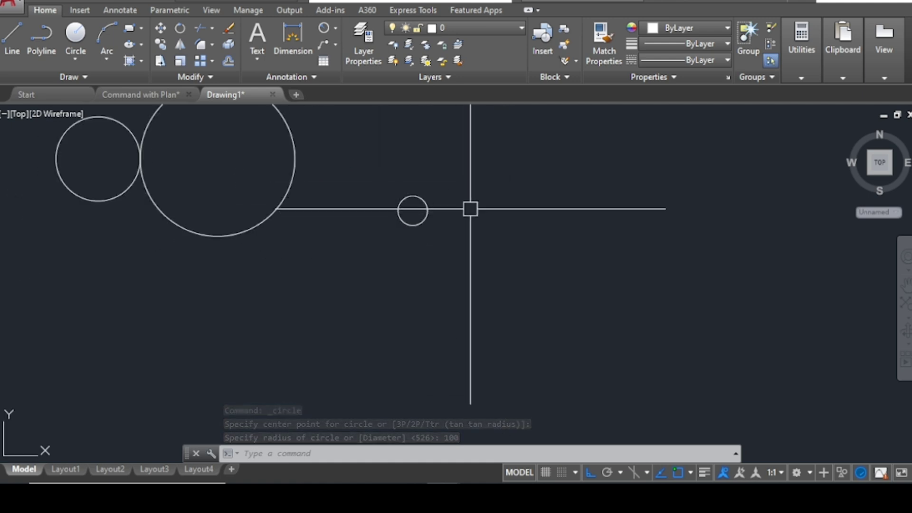
Add a radius dimension to the small circle, placing its text above the circle.
{"action": "left_click", "coordinate": [336, 27]}
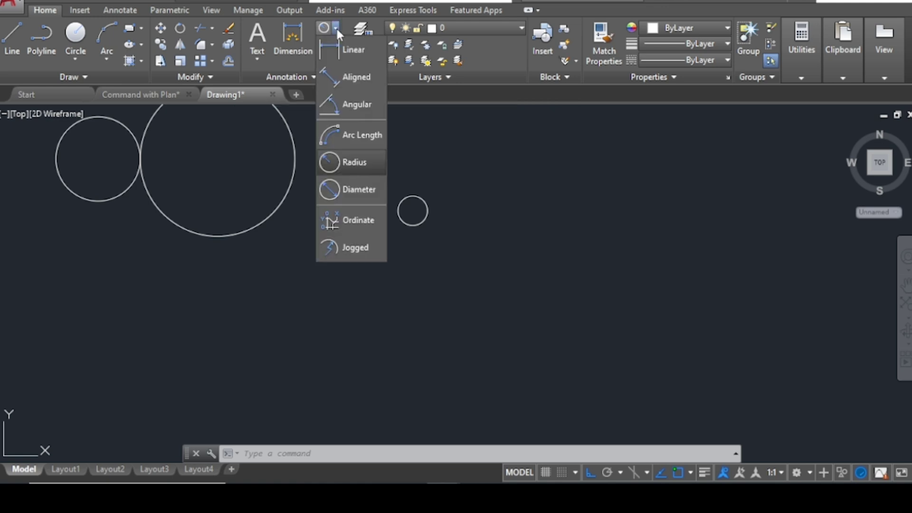
{"action": "left_click", "coordinate": [358, 158]}
{"action": "left_click", "coordinate": [413, 200]}
{"action": "scroll", "coordinate": [420, 178], "scroll_direction": "up", "scroll_amount": 5}
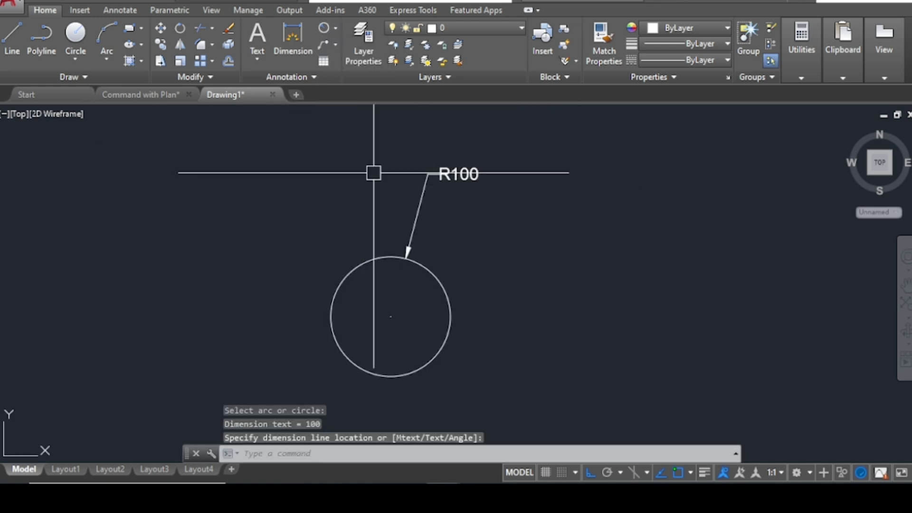
{"action": "scroll", "coordinate": [373, 203], "scroll_direction": "down", "scroll_amount": 5}
{"action": "scroll", "coordinate": [380, 185], "scroll_direction": "up", "scroll_amount": 6}
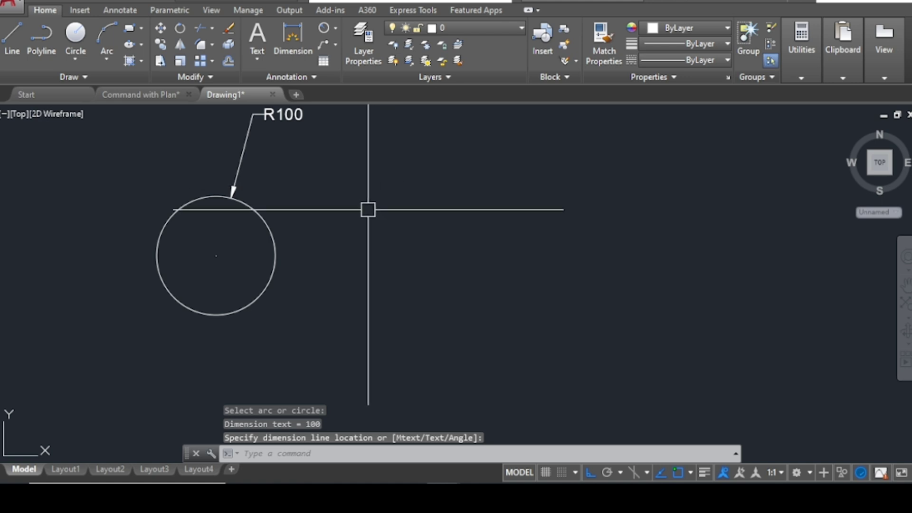
Erase the two selected objects, keeping the small circle and its radius dimension.
{"action": "scroll", "coordinate": [283, 253], "scroll_direction": "down", "scroll_amount": 2}
{"action": "type", "text": "E"}
{"action": "key", "text": "Return"}
{"action": "scroll", "coordinate": [240, 212], "scroll_direction": "up", "scroll_amount": 3}
{"action": "scroll", "coordinate": [238, 196], "scroll_direction": "down", "scroll_amount": 3}
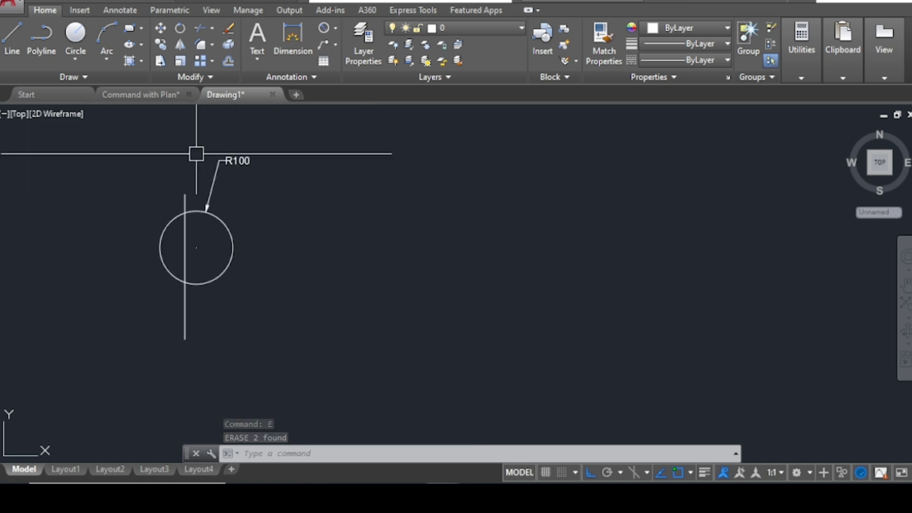
{"action": "left_click", "coordinate": [76, 59]}
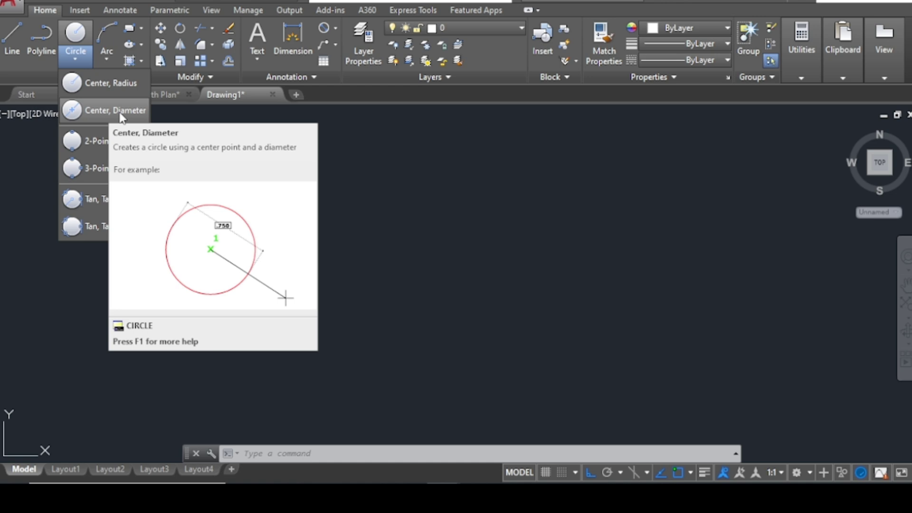
{"action": "key", "text": "Escape"}
{"action": "key", "text": "Escape"}
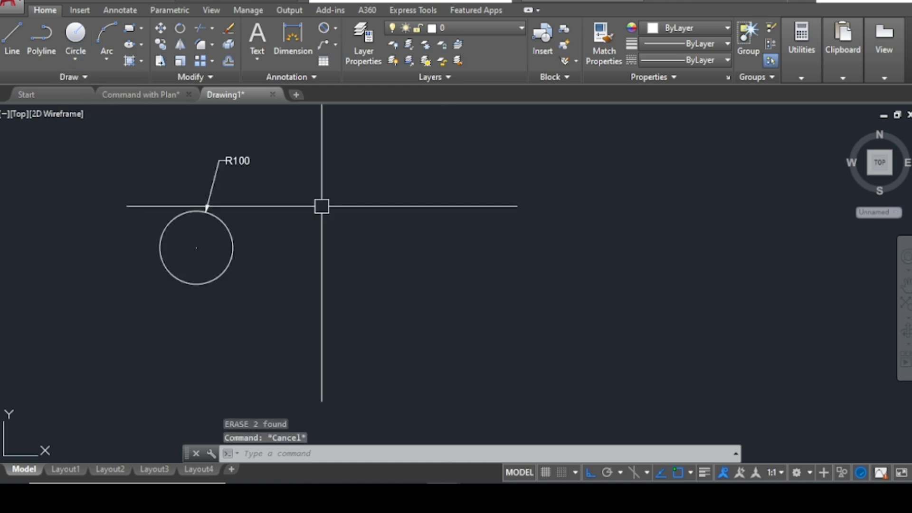
Draw a circle to the right of the radius-dimensioned circle using the Diameter option with a value of 400.
{"action": "type", "text": "c"}
{"action": "key", "text": "Return"}
{"action": "left_click", "coordinate": [343, 232]}
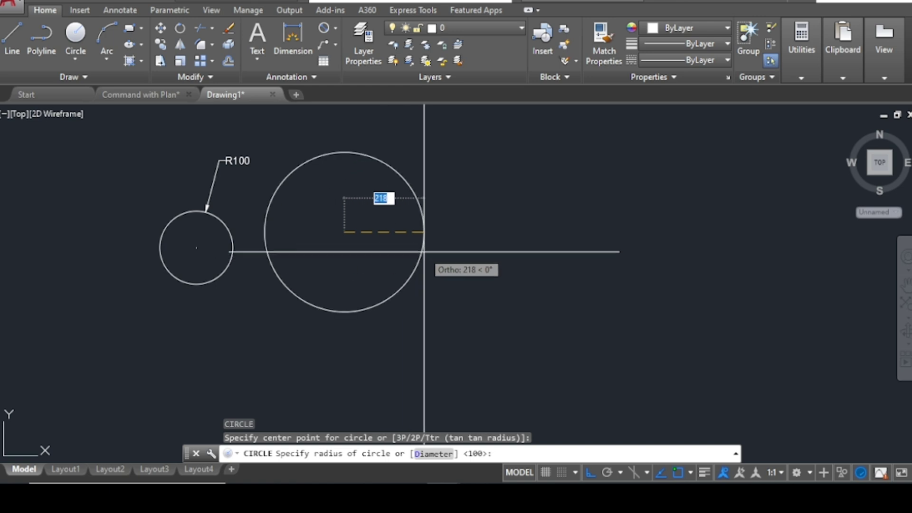
{"action": "type", "text": "d"}
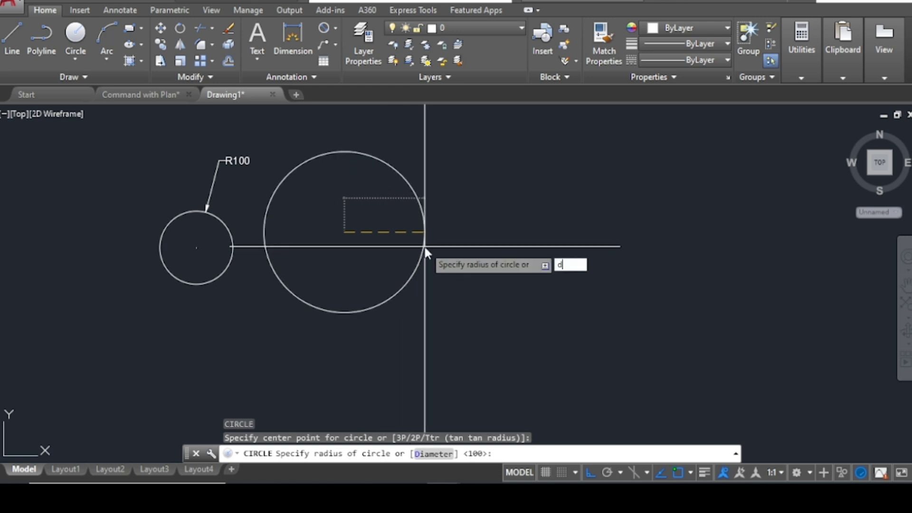
{"action": "key", "text": "Return"}
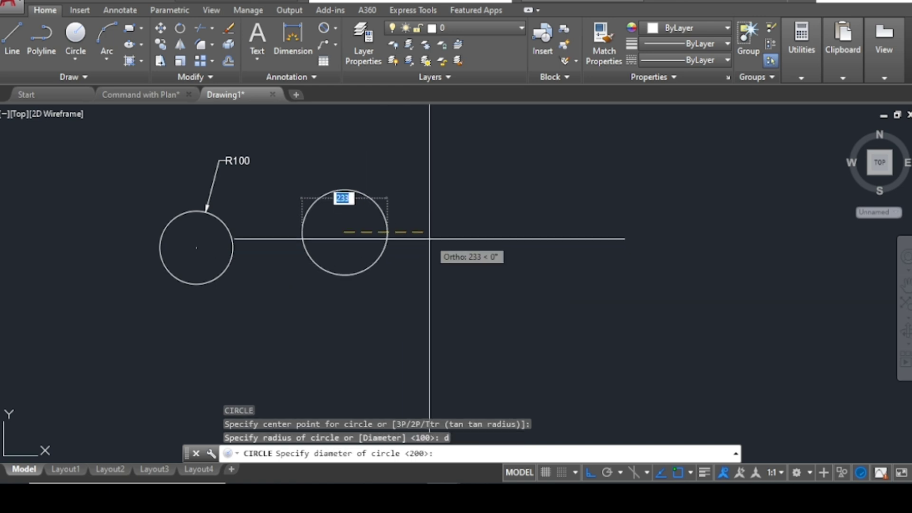
{"action": "type", "text": "400"}
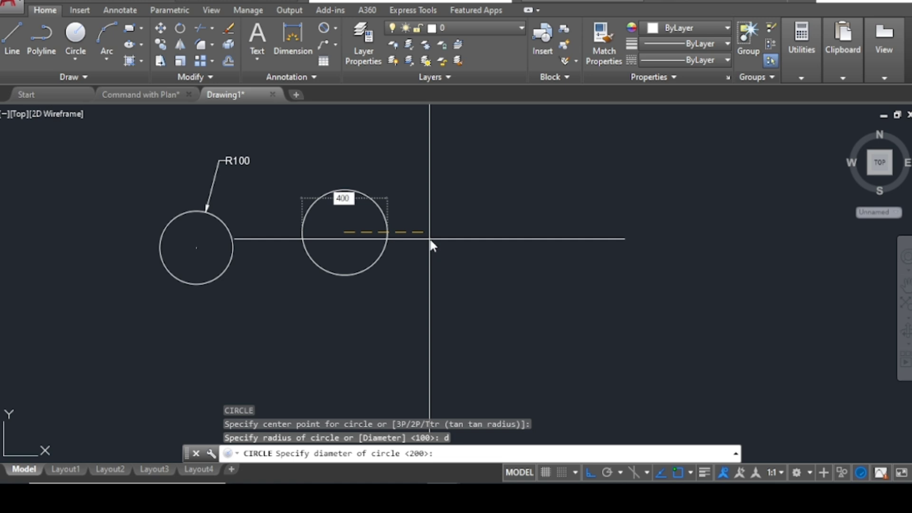
{"action": "key", "text": "Return"}
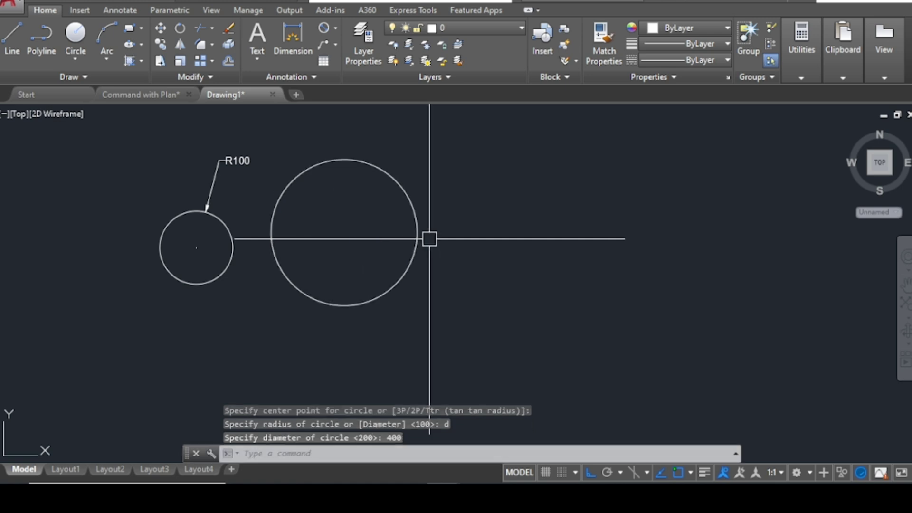
Add a diameter dimension to the new circle, placing its text outside the upper right of the circle.
{"action": "left_click", "coordinate": [335, 26]}
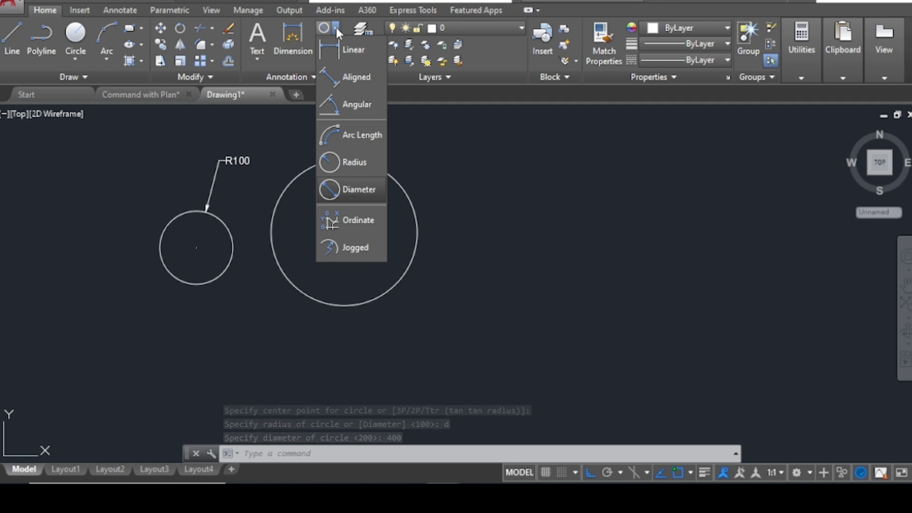
{"action": "left_click", "coordinate": [366, 189]}
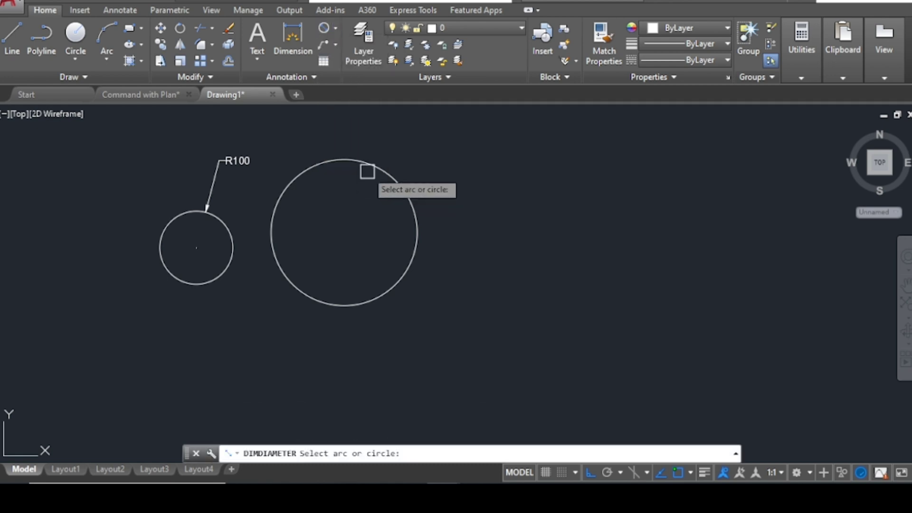
{"action": "left_click", "coordinate": [368, 171]}
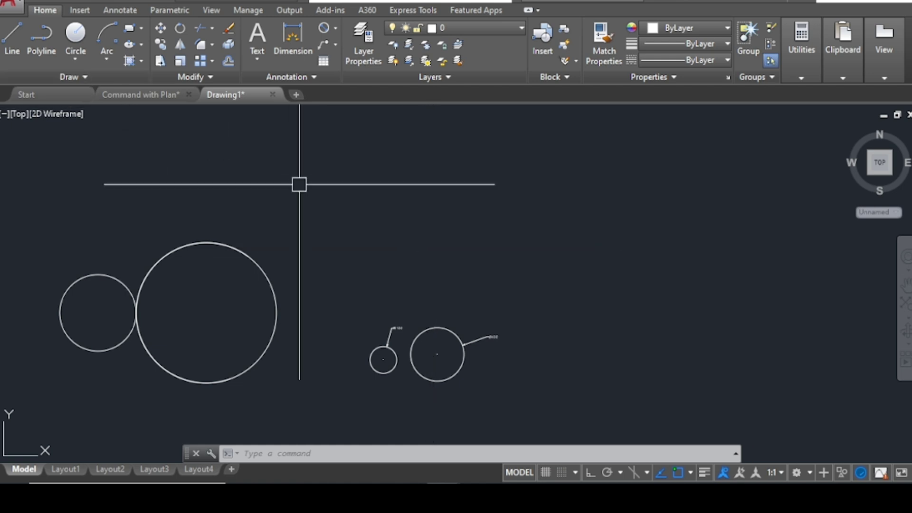
Draw a three-point arc above the circles, curving from its upper right start down to the lower left.
{"action": "type", "text": "a"}
{"action": "key", "text": "Return"}
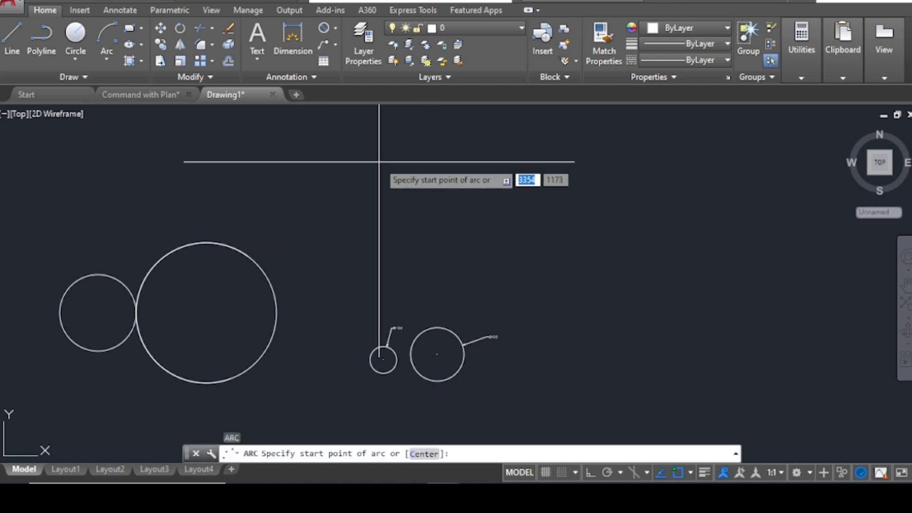
{"action": "left_click", "coordinate": [378, 162]}
{"action": "left_click", "coordinate": [343, 181]}
{"action": "left_click", "coordinate": [342, 217]}
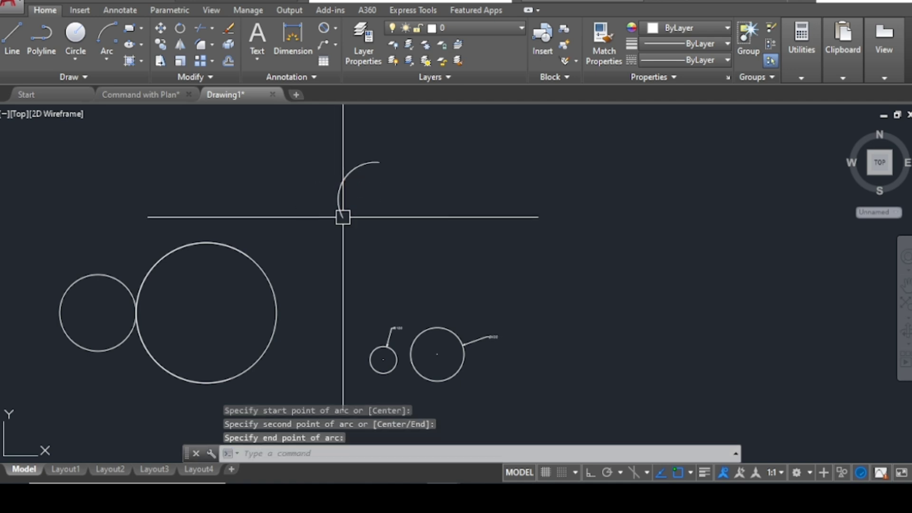
Draw a Start, Center, End arc overlapping the three-point arc, starting at its upper right and ending directly below its center.
{"action": "left_click", "coordinate": [107, 59]}
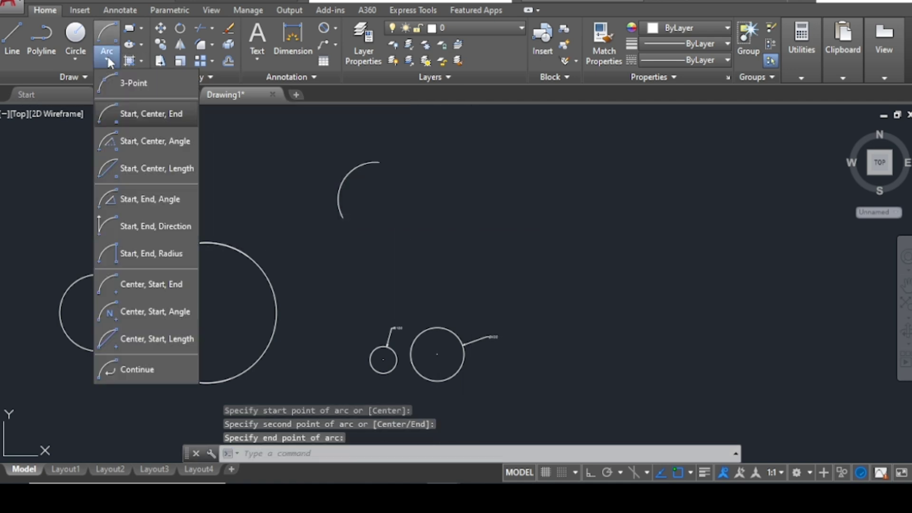
{"action": "left_click", "coordinate": [136, 112]}
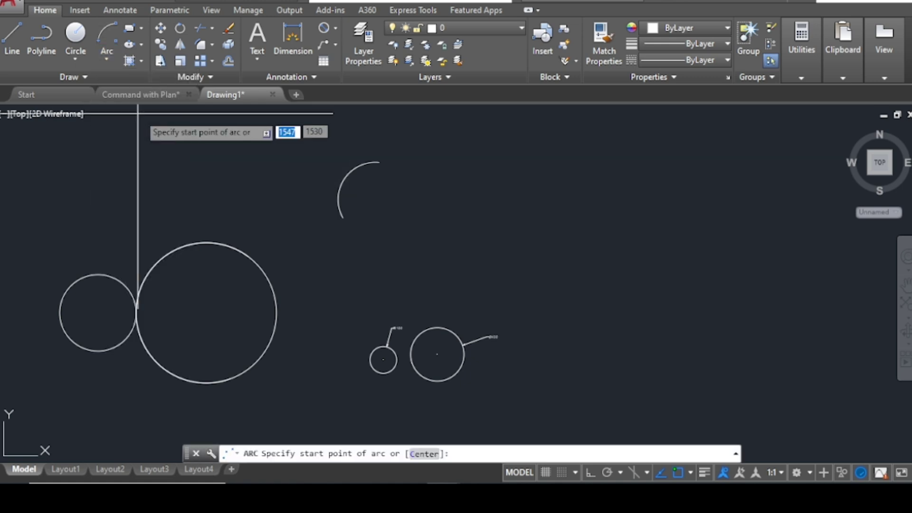
{"action": "left_click", "coordinate": [437, 155]}
{"action": "left_click", "coordinate": [408, 178]}
{"action": "left_click", "coordinate": [408, 212]}
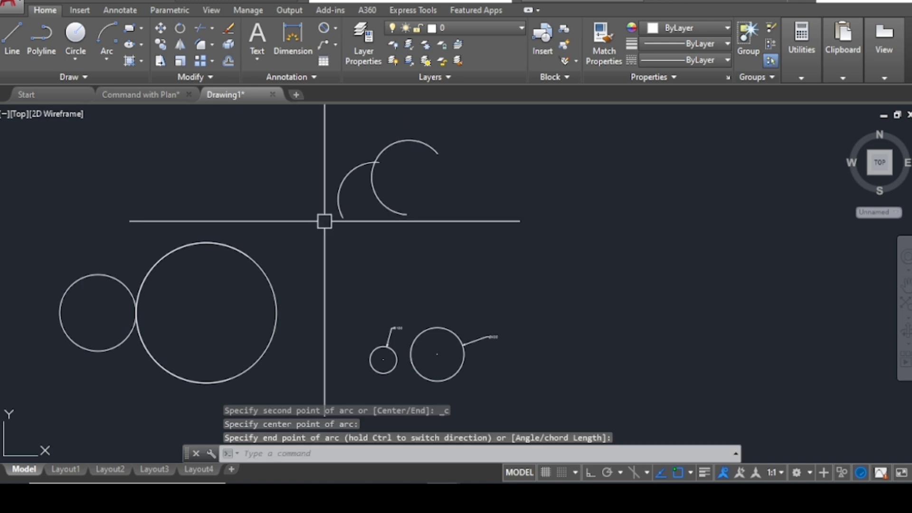
Draw a Start, Center, Angle arc above the large circle with an included angle of 180 degrees.
{"action": "left_click", "coordinate": [107, 59]}
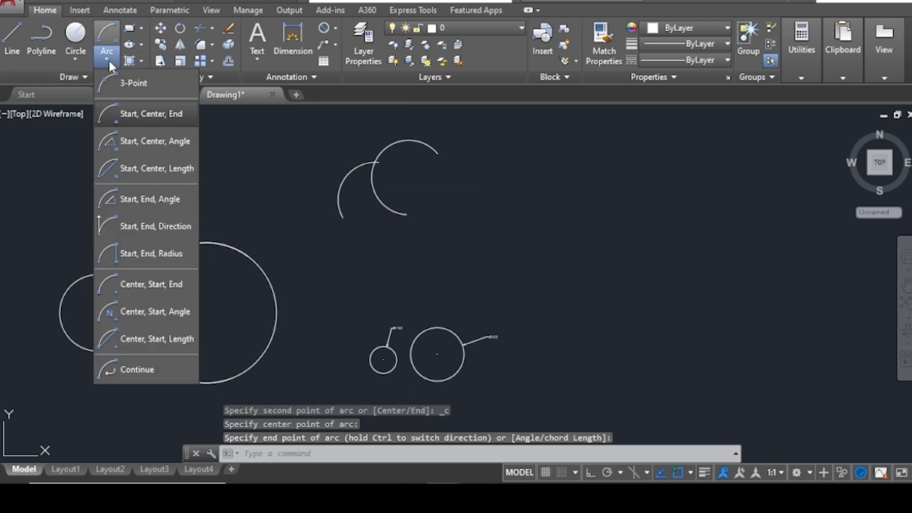
{"action": "left_click", "coordinate": [165, 139]}
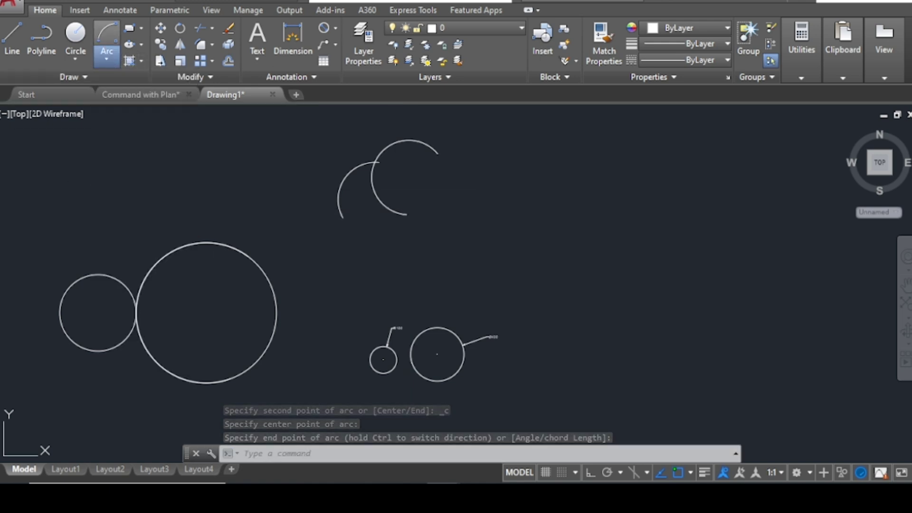
{"action": "left_click", "coordinate": [252, 139]}
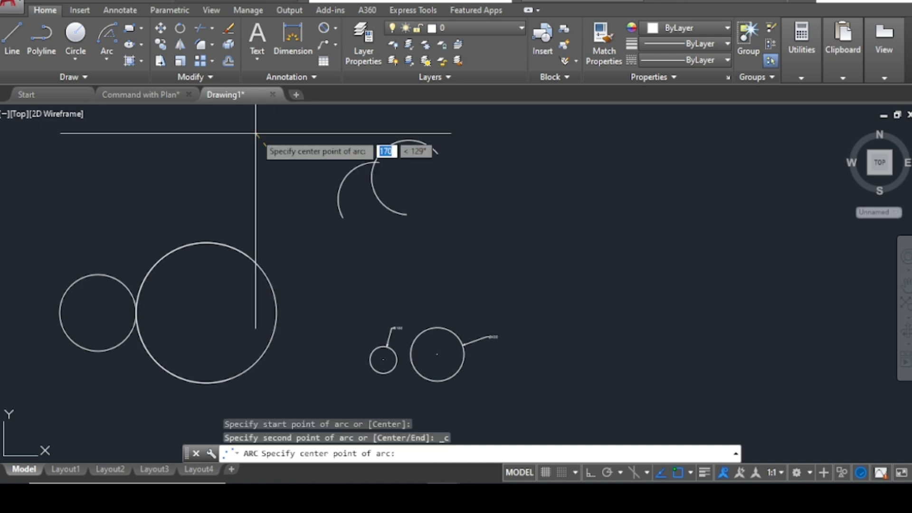
{"action": "left_click", "coordinate": [253, 122]}
{"action": "scroll", "coordinate": [233, 143], "scroll_direction": "down", "scroll_amount": 4}
{"action": "scroll", "coordinate": [241, 155], "scroll_direction": "up", "scroll_amount": 4}
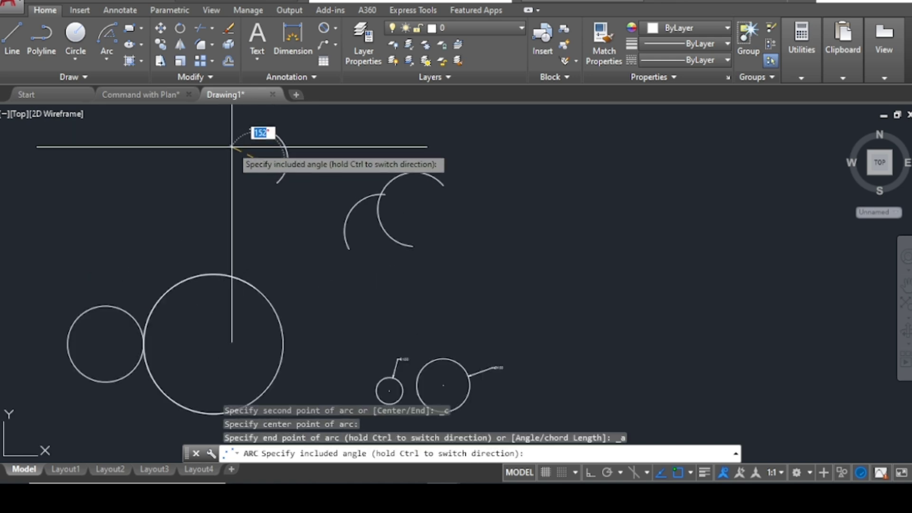
{"action": "type", "text": "180"}
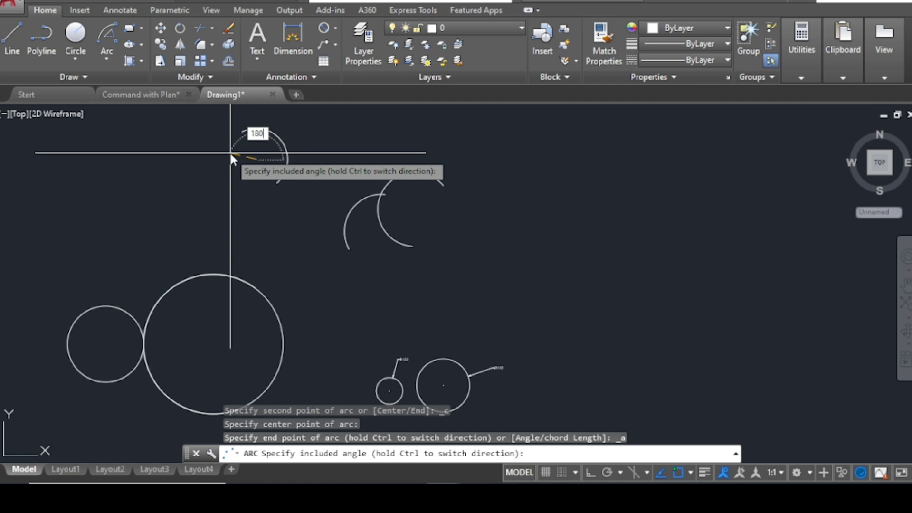
{"action": "key", "text": "Return"}
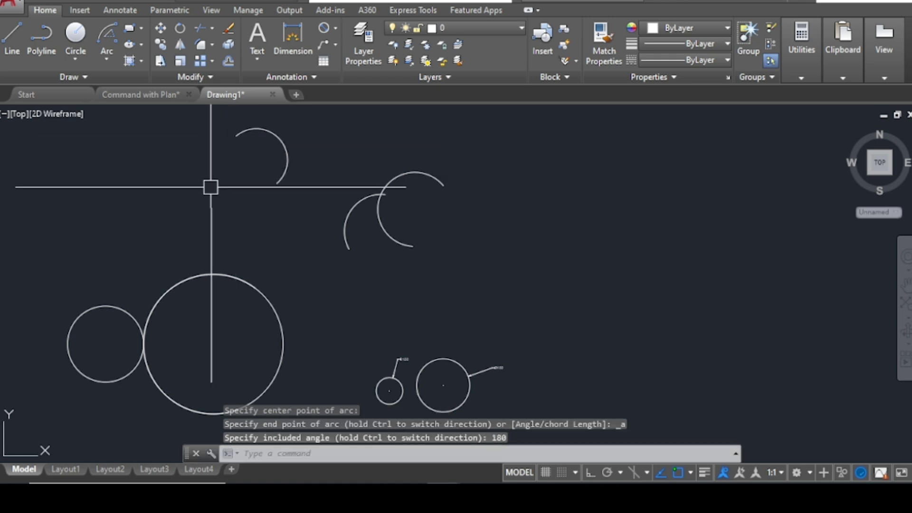
In the Command class drawing, draw a three-point arc above and to the right of the 400 diameter circle, curving from upper right to lower left.
{"action": "left_click", "coordinate": [106, 58]}
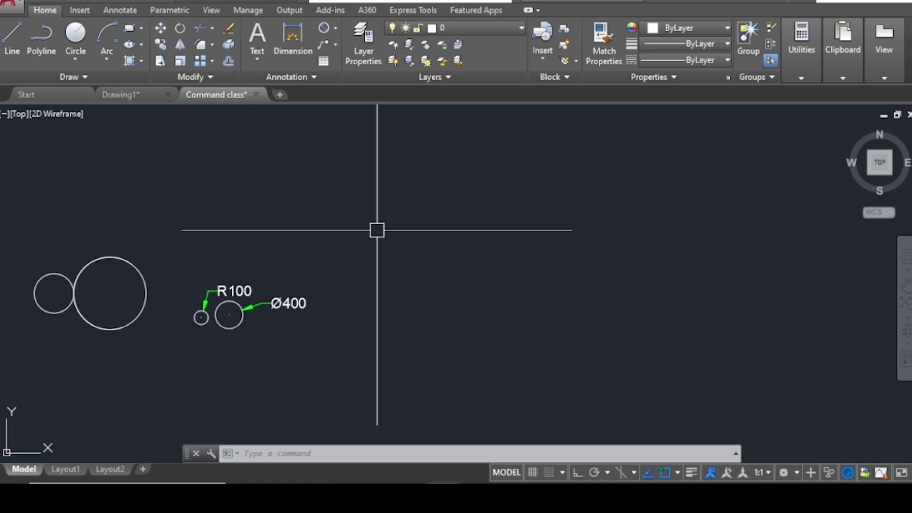
{"action": "type", "text": "a"}
{"action": "key", "text": "Return"}
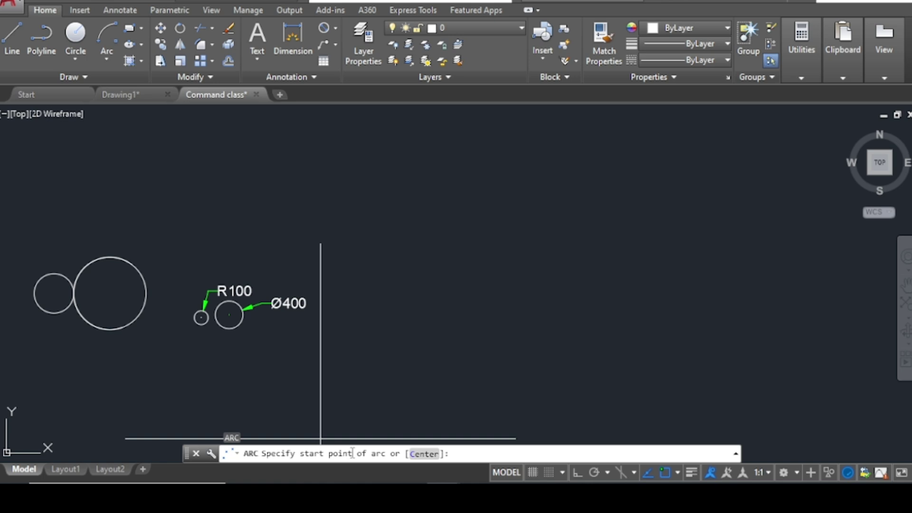
{"action": "left_click", "coordinate": [403, 170]}
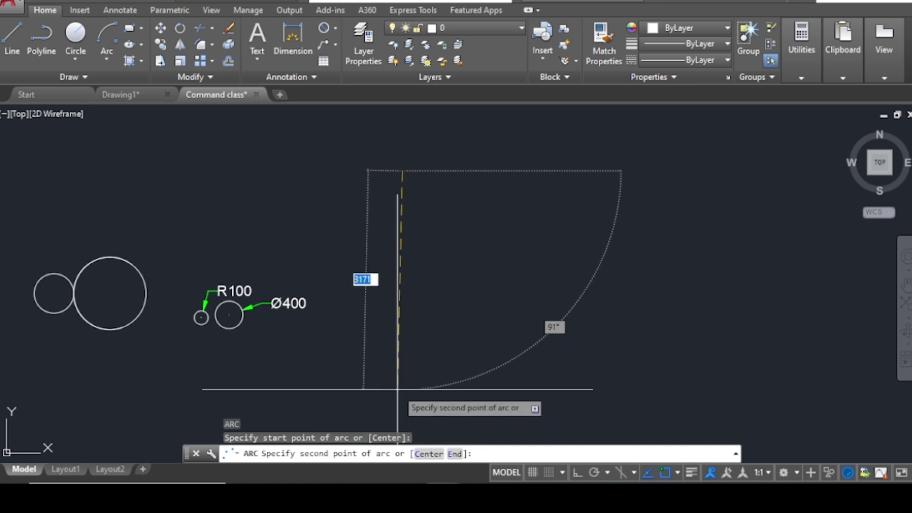
{"action": "left_click", "coordinate": [354, 199]}
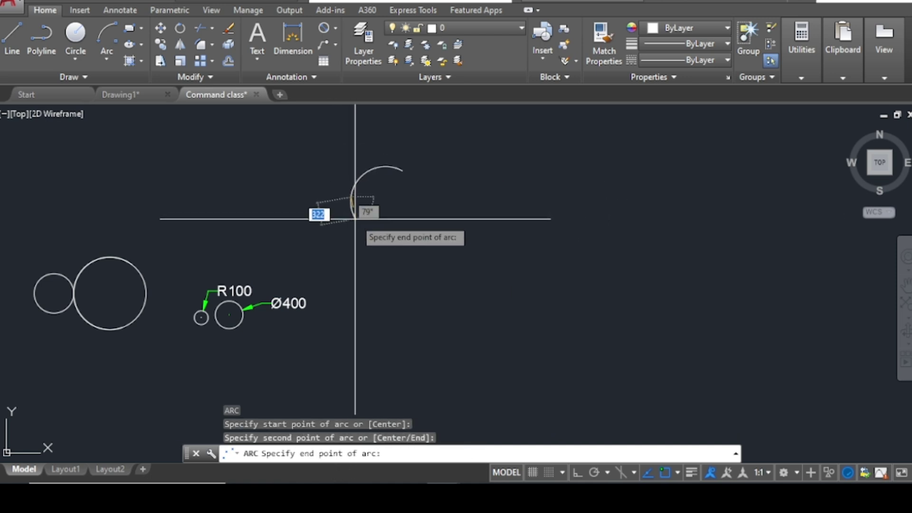
{"action": "left_click", "coordinate": [363, 231]}
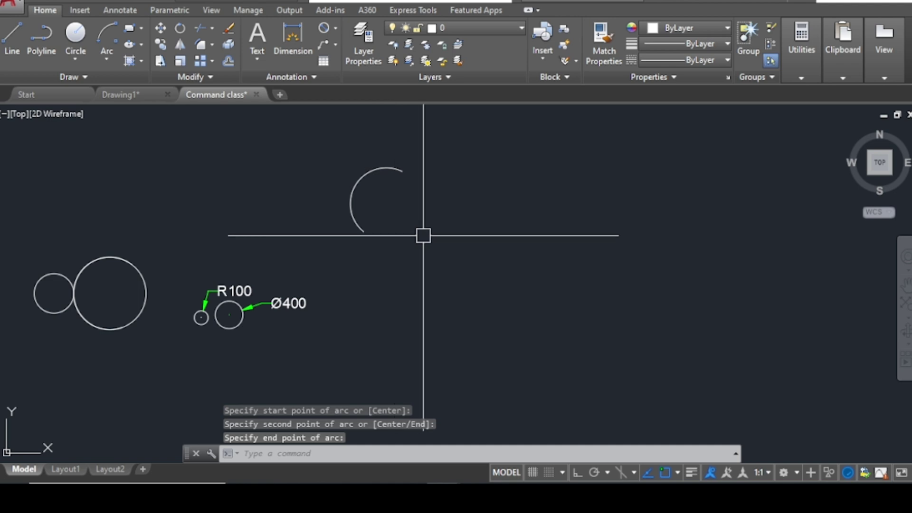
Draw a Start, Center, End arc below and to the right of the three-point arc, ending level with its center on the left.
{"action": "left_click", "coordinate": [107, 54]}
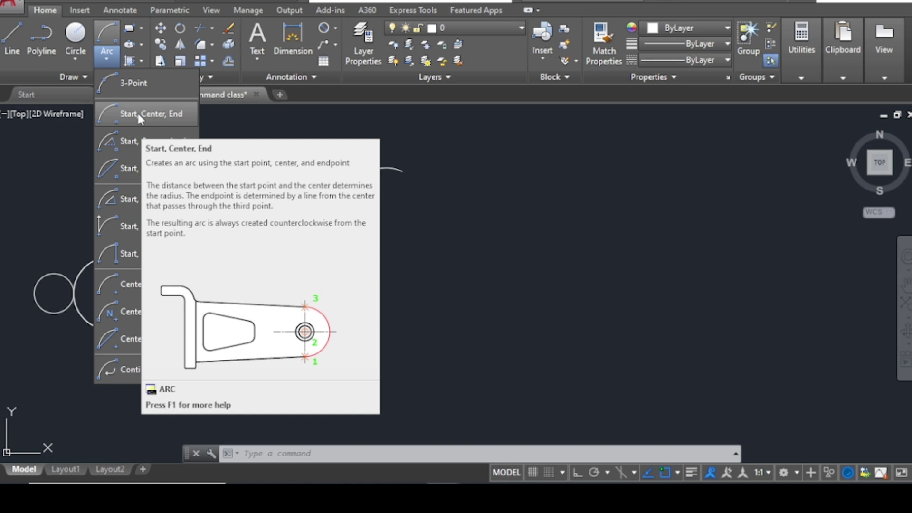
{"action": "left_click", "coordinate": [138, 114]}
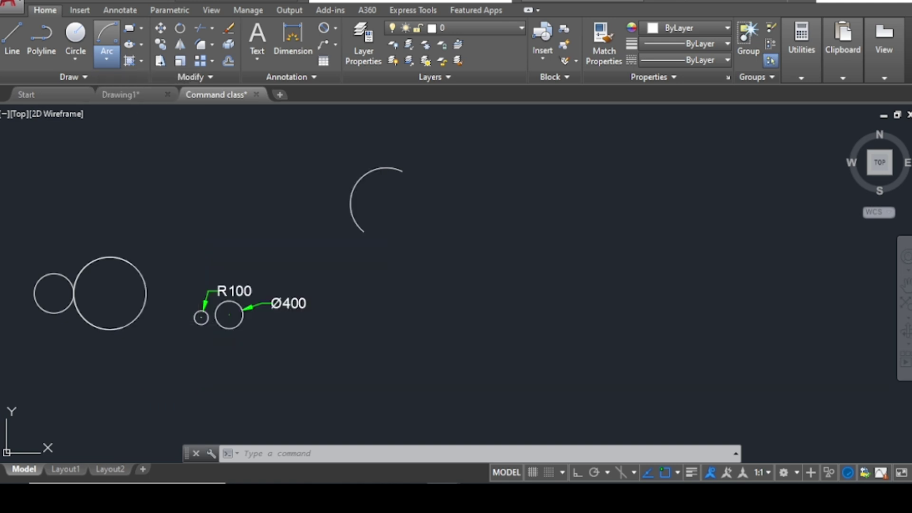
{"action": "left_click", "coordinate": [446, 214]}
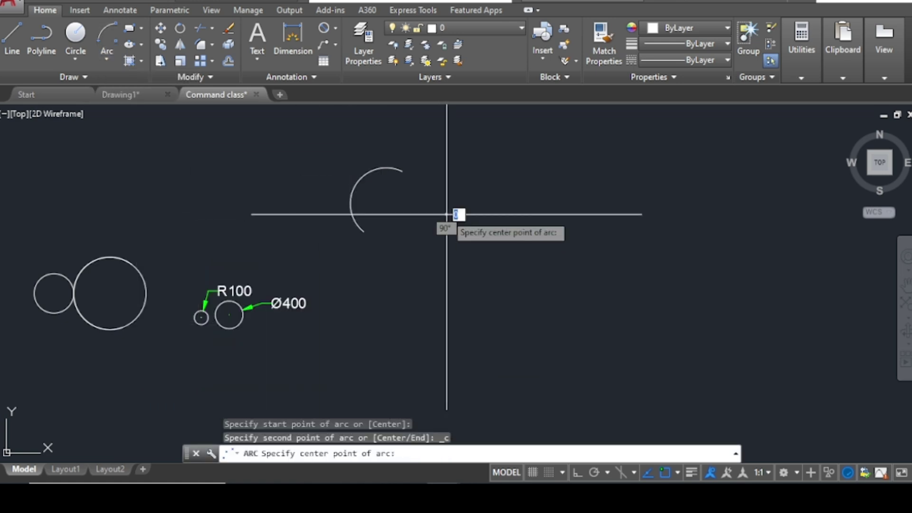
{"action": "left_click", "coordinate": [418, 241]}
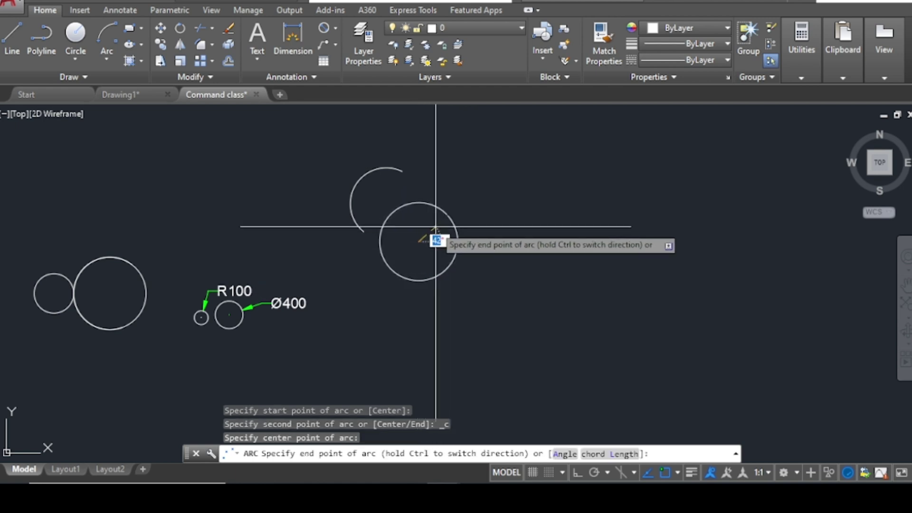
{"action": "scroll", "coordinate": [441, 252], "scroll_direction": "up", "scroll_amount": 4}
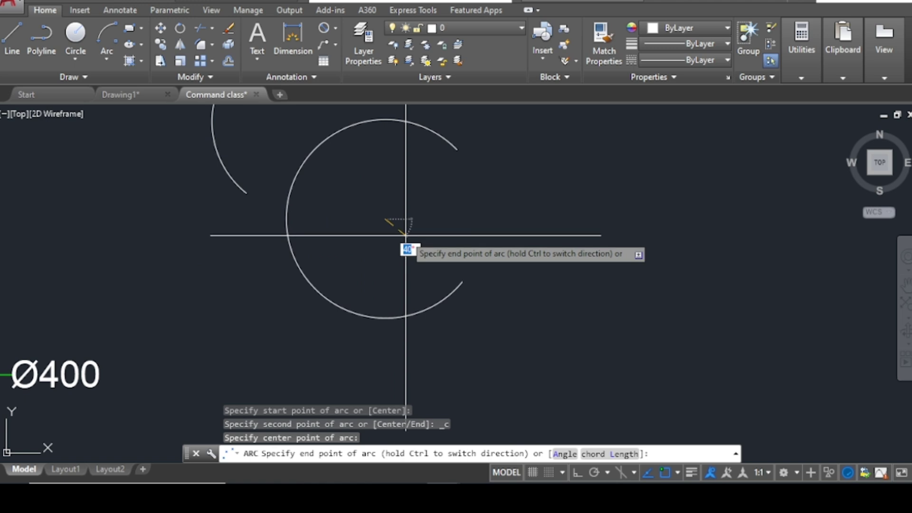
{"action": "left_click", "coordinate": [309, 220]}
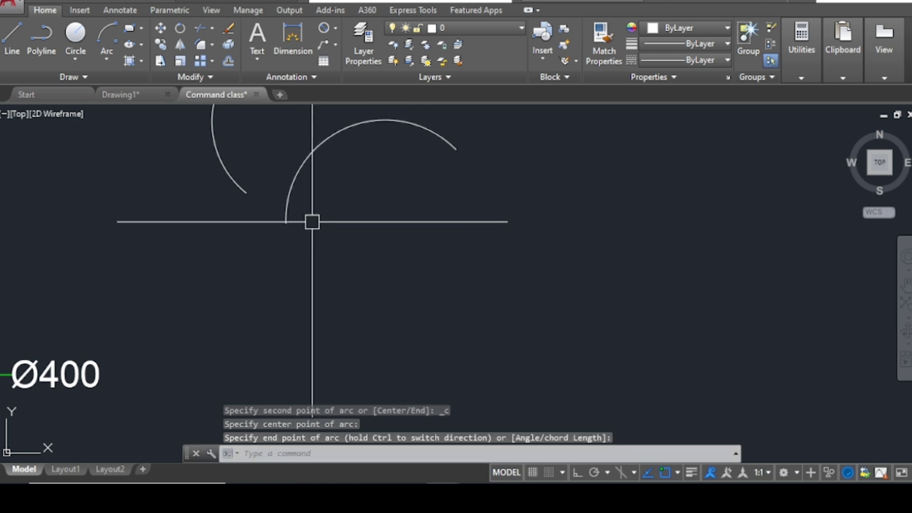
{"action": "scroll", "coordinate": [212, 264], "scroll_direction": "down", "scroll_amount": 3}
{"action": "scroll", "coordinate": [297, 213], "scroll_direction": "down", "scroll_amount": 2}
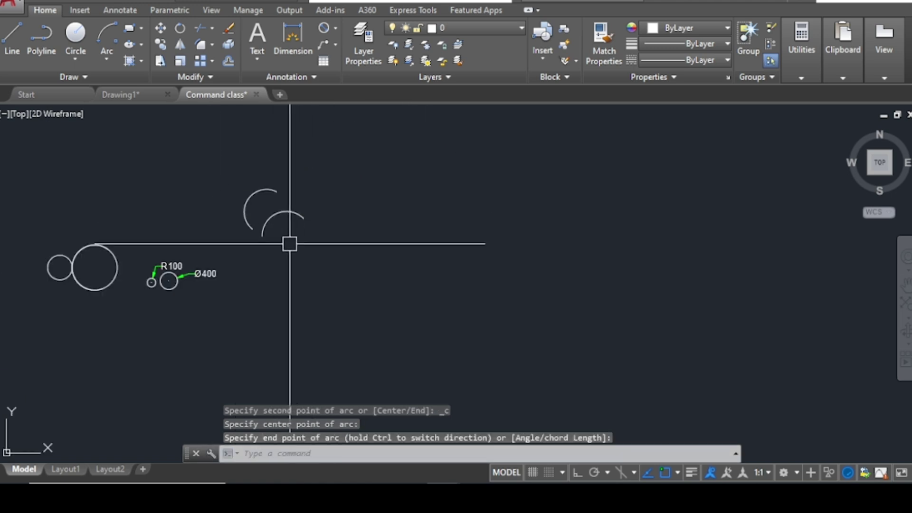
{"action": "scroll", "coordinate": [245, 285], "scroll_direction": "up", "scroll_amount": 2}
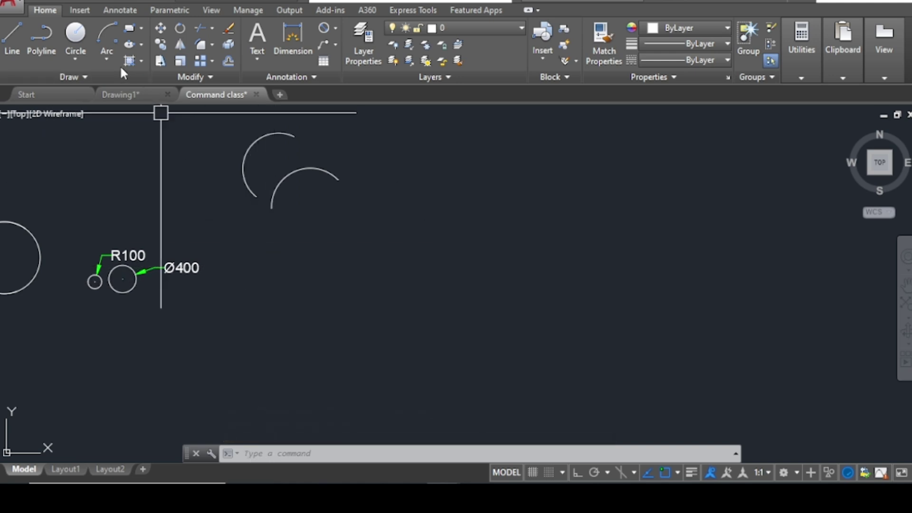
{"action": "left_click", "coordinate": [107, 57]}
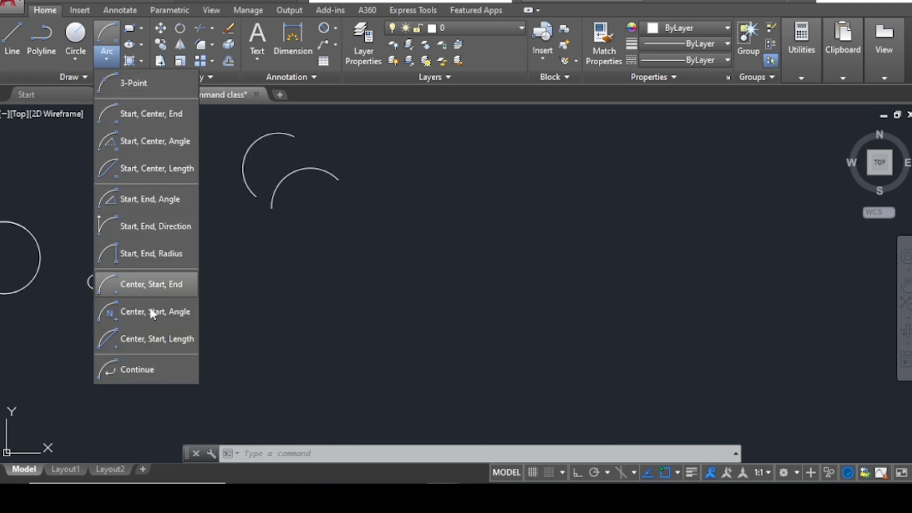
{"action": "left_click", "coordinate": [307, 255]}
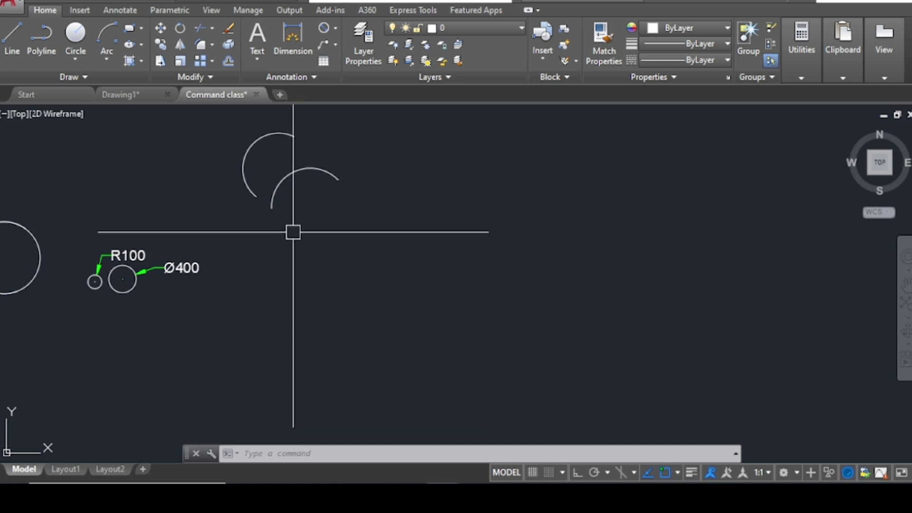
Draw a rectangle about 867 by 369 below and to the right of the two arcs by picking opposite corners.
{"action": "type", "text": "e"}
{"action": "key", "text": "Return"}
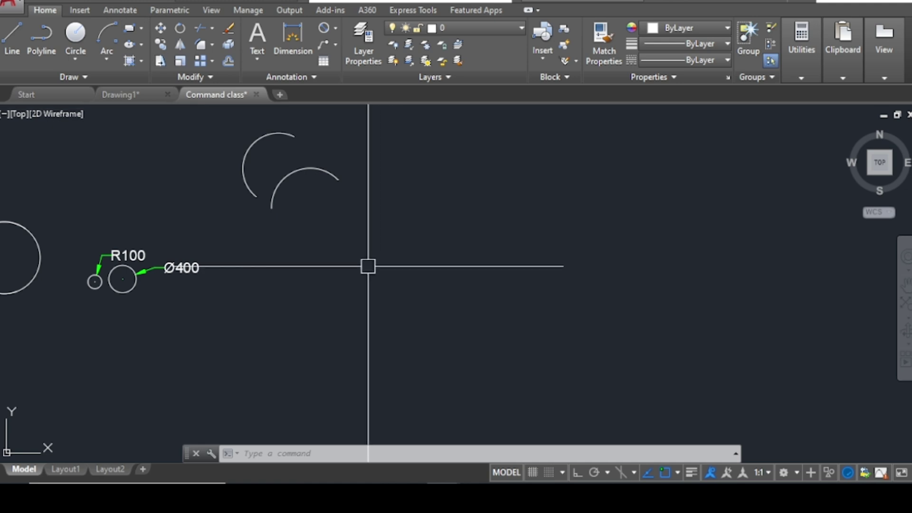
{"action": "type", "text": "c"}
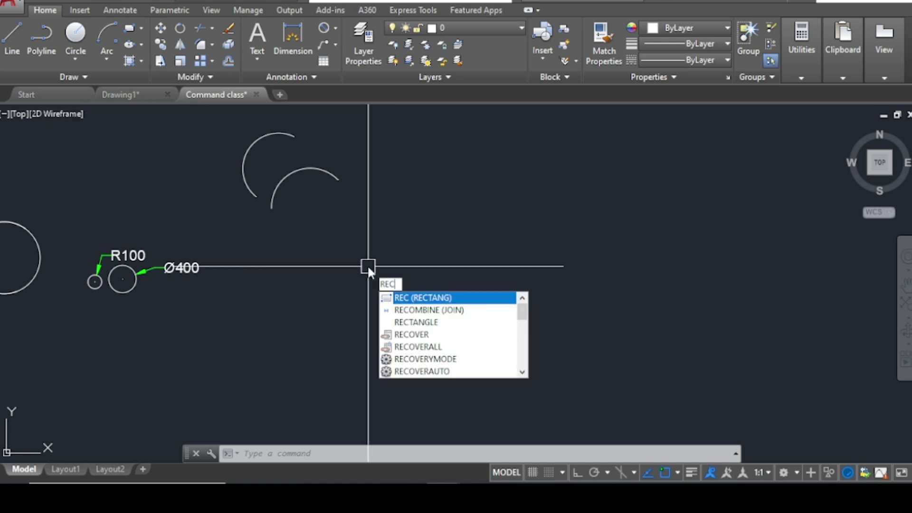
{"action": "key", "text": "Return"}
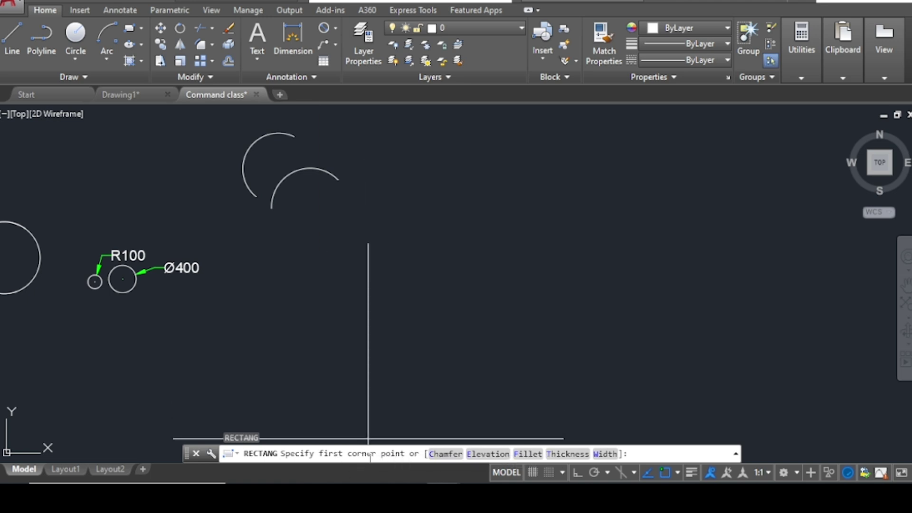
{"action": "left_click", "coordinate": [339, 213]}
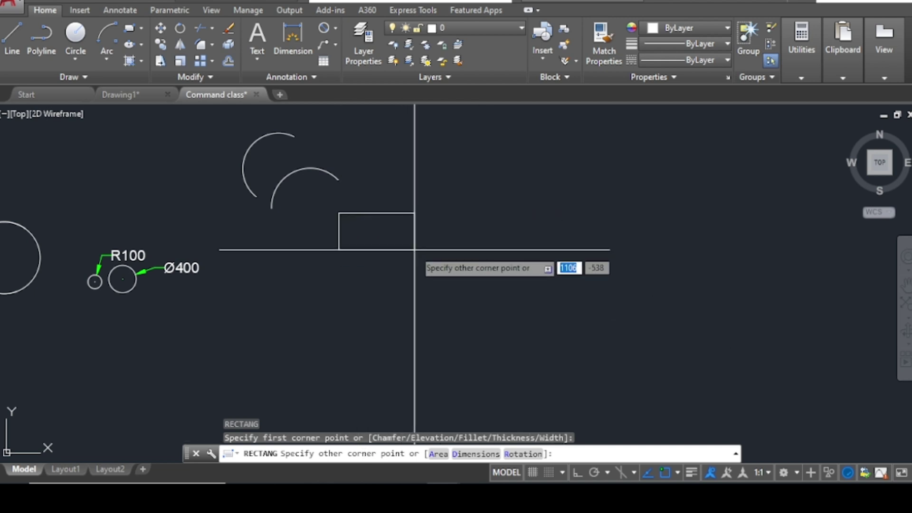
{"action": "scroll", "coordinate": [395, 241], "scroll_direction": "up", "scroll_amount": 4}
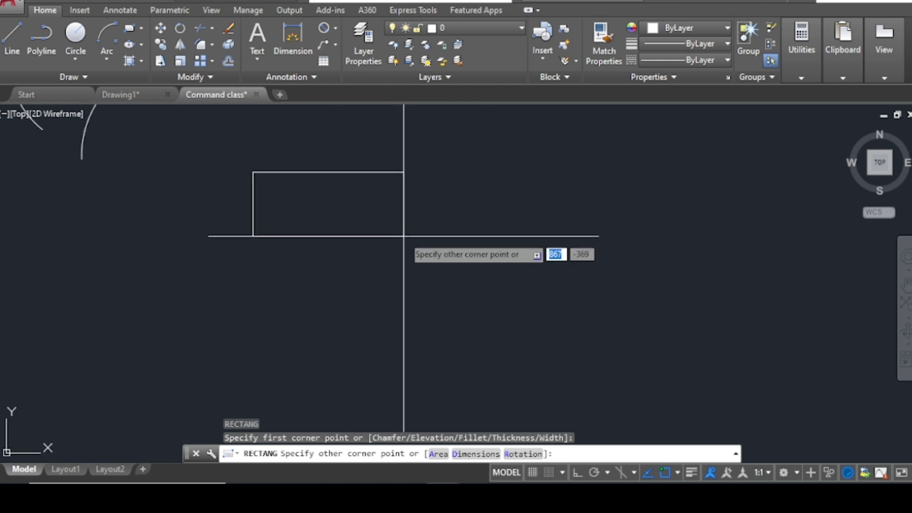
{"action": "left_click", "coordinate": [404, 236]}
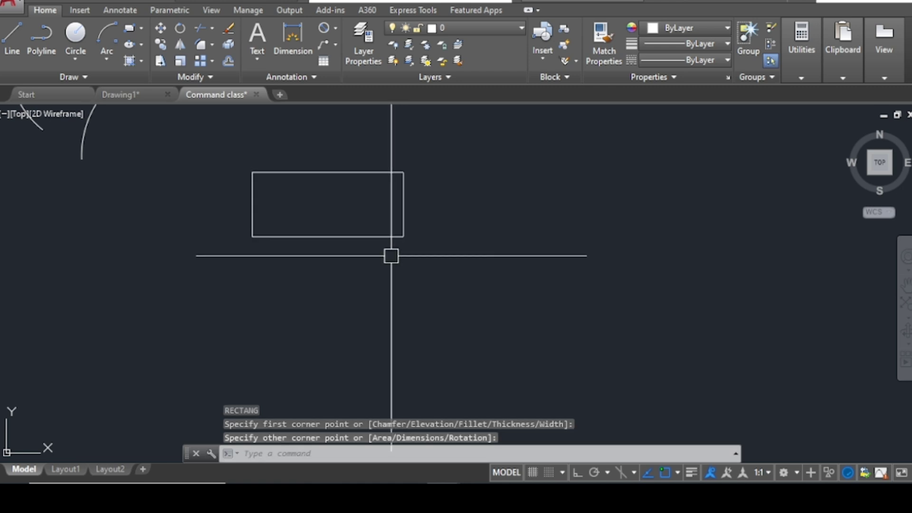
Draw a 1500 by 1500 rectangle with its first corner just below the lower left of the small rectangle.
{"action": "scroll", "coordinate": [391, 255], "scroll_direction": "down", "scroll_amount": 2}
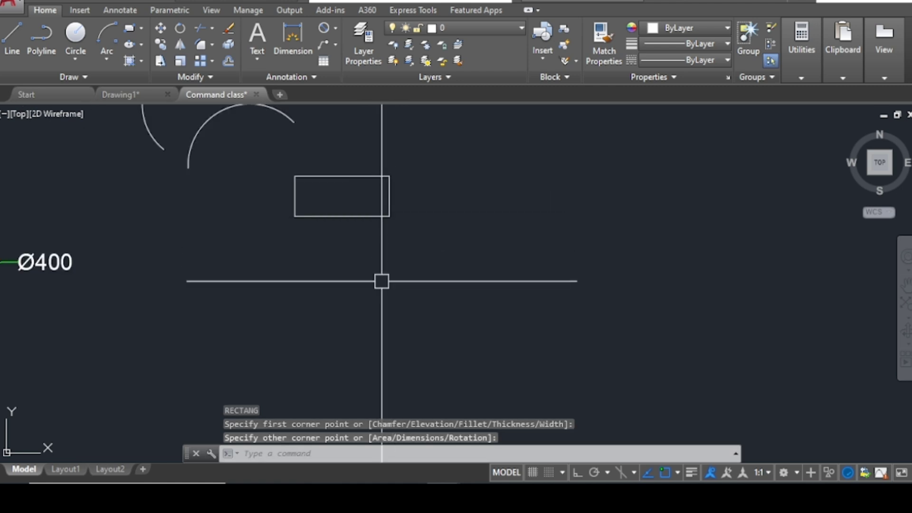
{"action": "scroll", "coordinate": [379, 283], "scroll_direction": "down", "scroll_amount": 2}
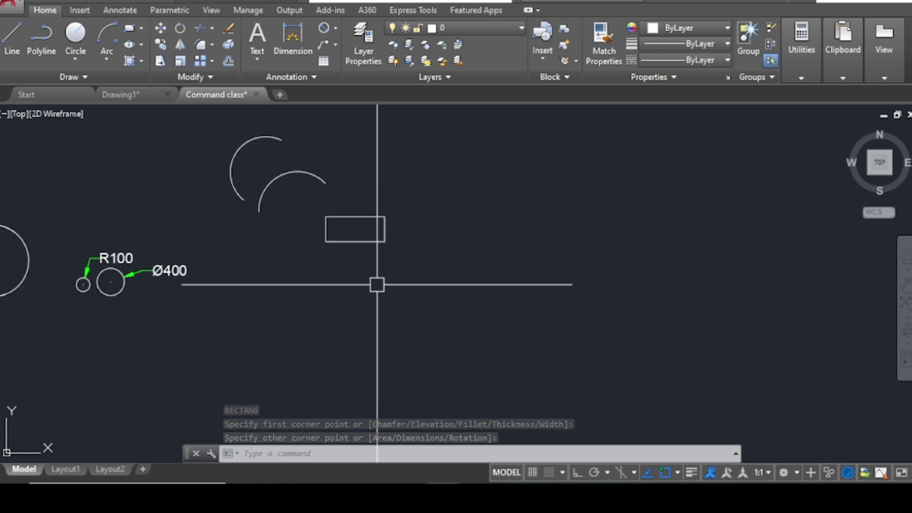
{"action": "scroll", "coordinate": [325, 242], "scroll_direction": "up", "scroll_amount": 2}
{"action": "scroll", "coordinate": [330, 216], "scroll_direction": "up", "scroll_amount": 2}
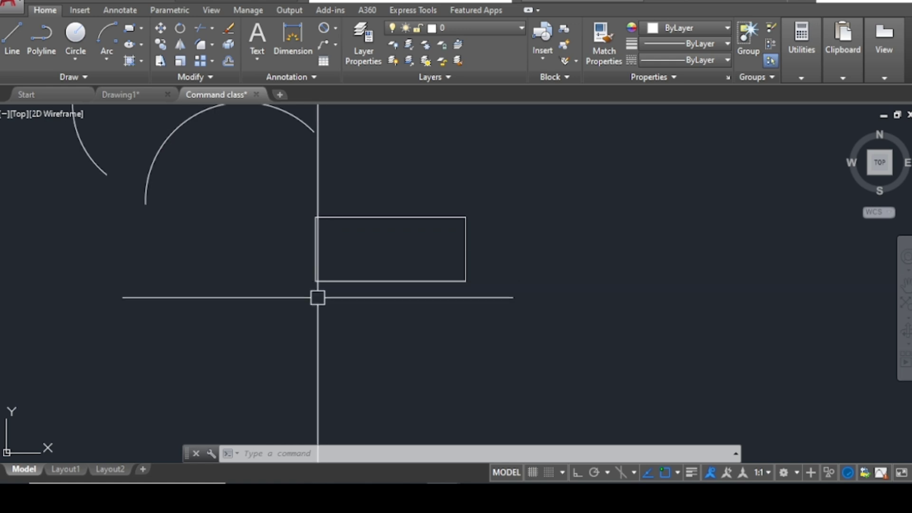
{"action": "scroll", "coordinate": [371, 234], "scroll_direction": "down", "scroll_amount": 2}
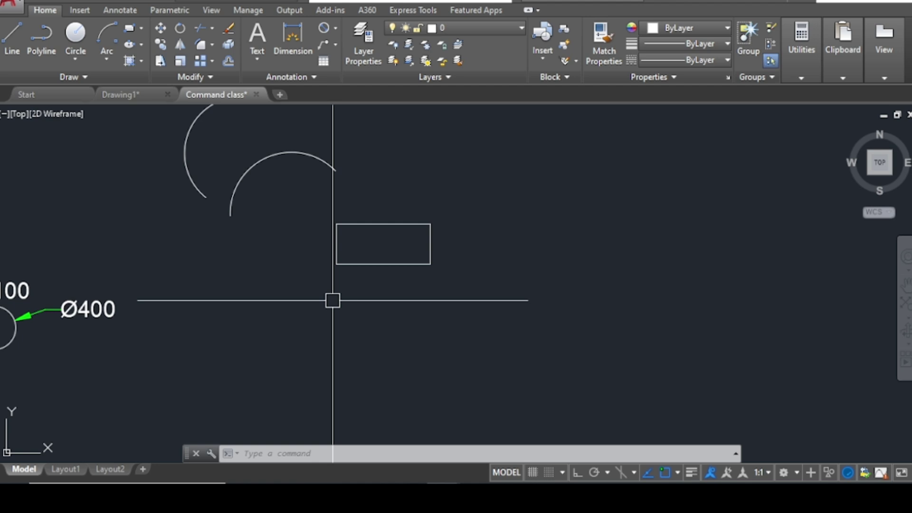
{"action": "type", "text": "rec"}
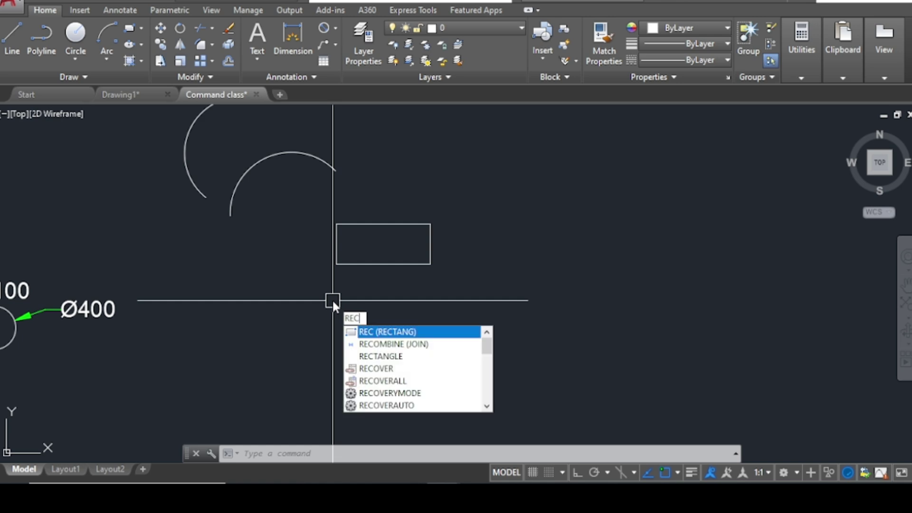
{"action": "key", "text": "Return"}
{"action": "left_click", "coordinate": [329, 295]}
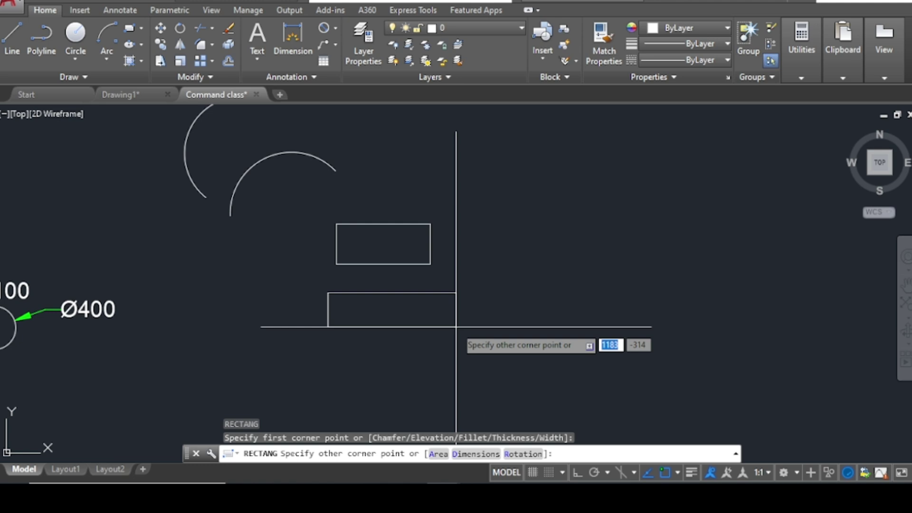
{"action": "type", "text": "1500"}
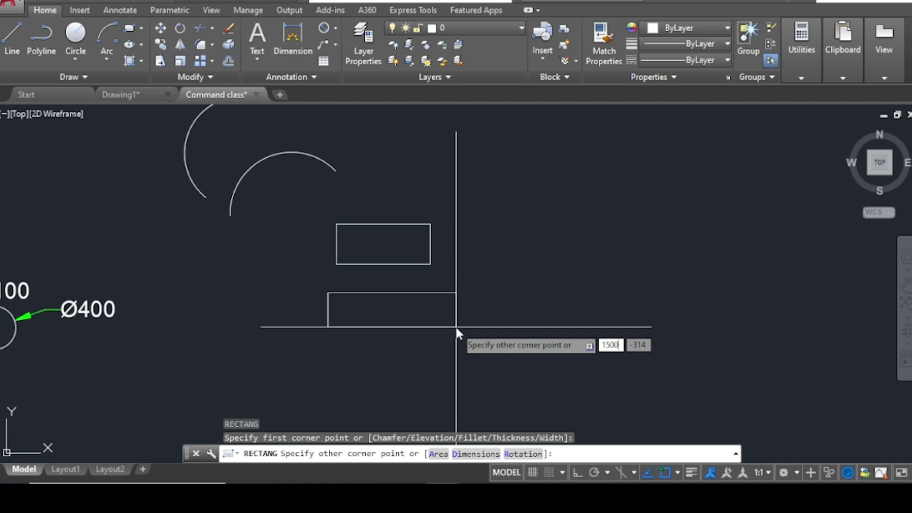
{"action": "key", "text": "Tab"}
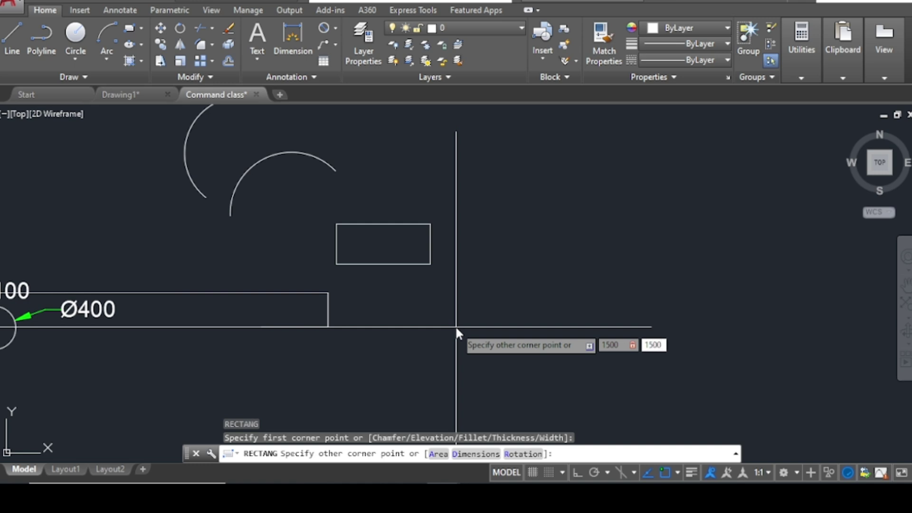
{"action": "key", "text": "Return"}
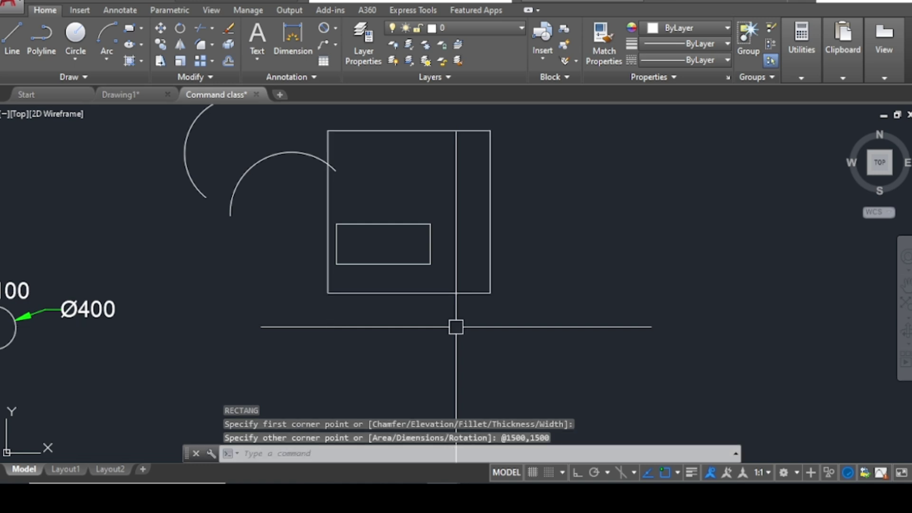
Move the 1500 square to the right so it no longer overlaps the small rectangle and the arc.
{"action": "type", "text": "m"}
{"action": "key", "text": "Return"}
{"action": "left_click", "coordinate": [386, 293]}
{"action": "key", "text": "Return"}
{"action": "left_click", "coordinate": [381, 332]}
{"action": "left_click", "coordinate": [500, 317]}
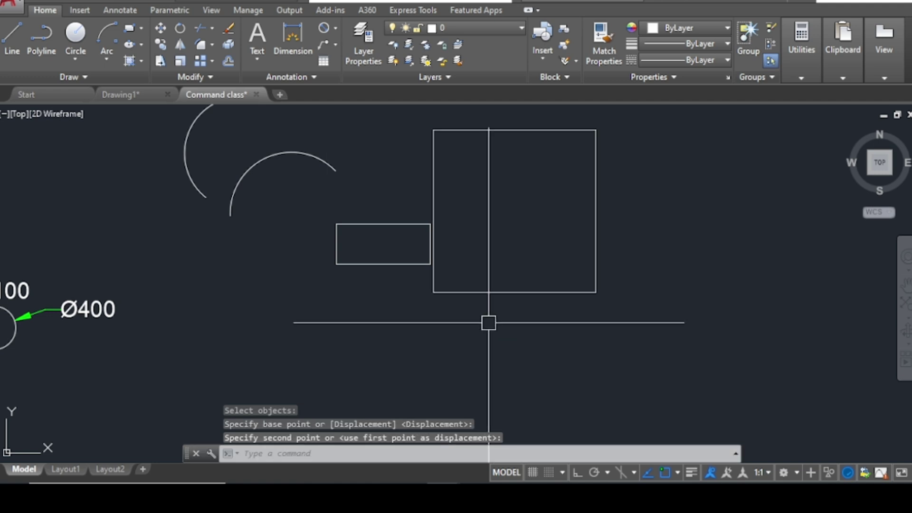
Move the large square slightly further right and up to leave a clear gap beside the small rectangle.
{"action": "middle_click_drag", "start_coordinate": [539, 270], "coordinate": [372, 296]}
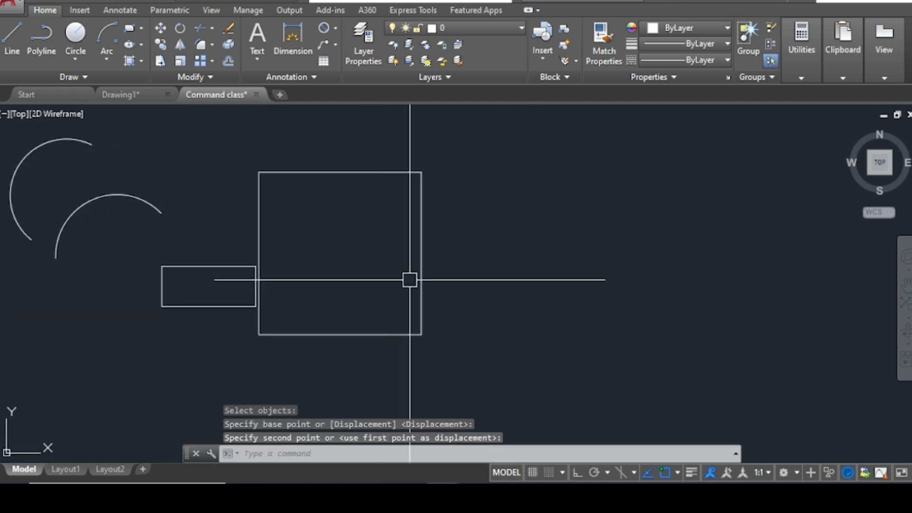
{"action": "key", "text": "Return"}
{"action": "left_click", "coordinate": [421, 266]}
{"action": "key", "text": "Return"}
{"action": "left_click", "coordinate": [446, 295]}
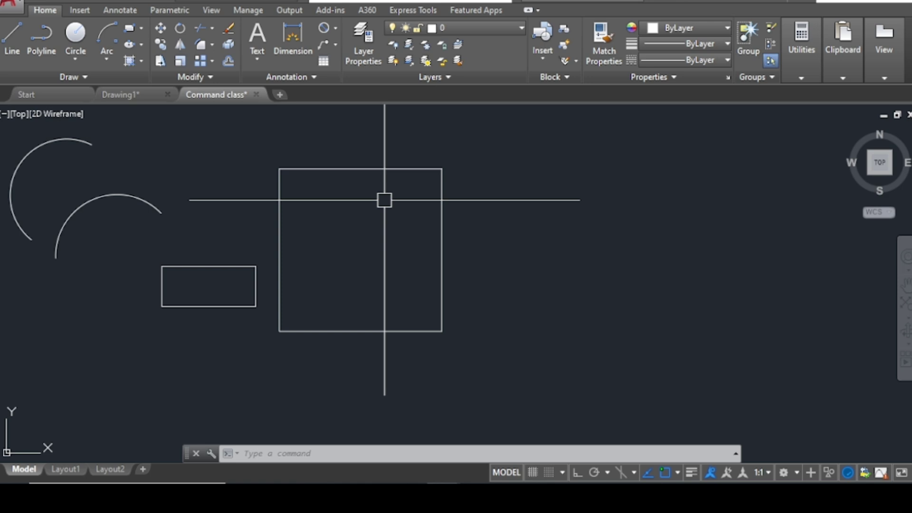
Add linear dimensions to the top and right edges of the large square by selecting each edge.
{"action": "type", "text": "DLI"}
{"action": "key", "text": "Return"}
{"action": "key", "text": "Return"}
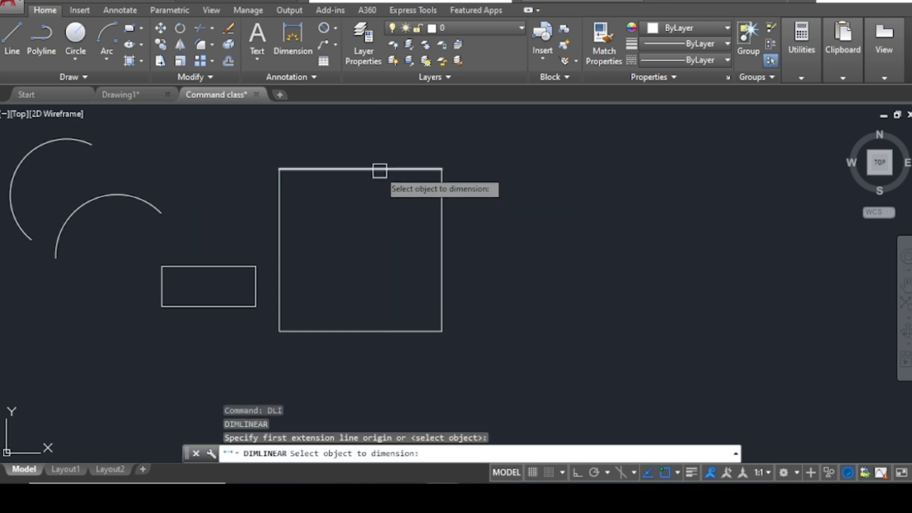
{"action": "left_click", "coordinate": [379, 171]}
{"action": "left_click", "coordinate": [375, 145]}
{"action": "key", "text": "Return"}
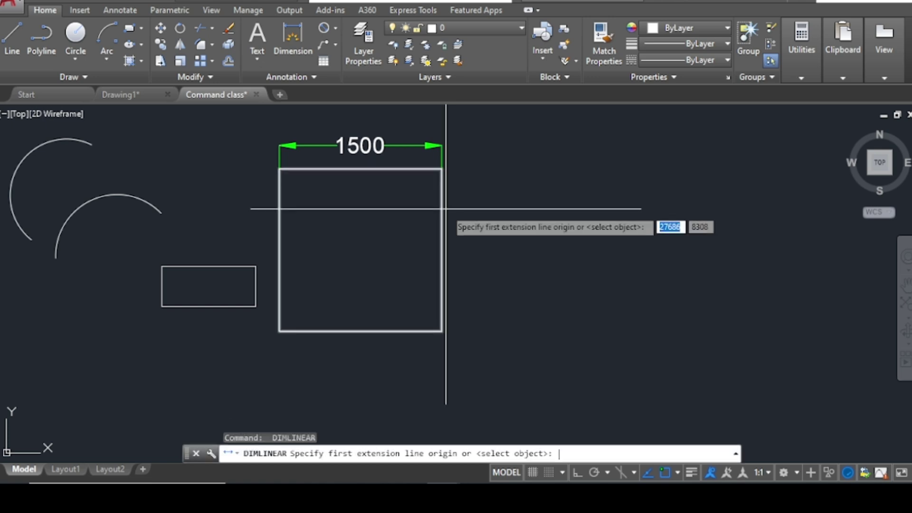
{"action": "key", "text": "Return"}
{"action": "left_click", "coordinate": [442, 221]}
{"action": "left_click", "coordinate": [462, 221]}
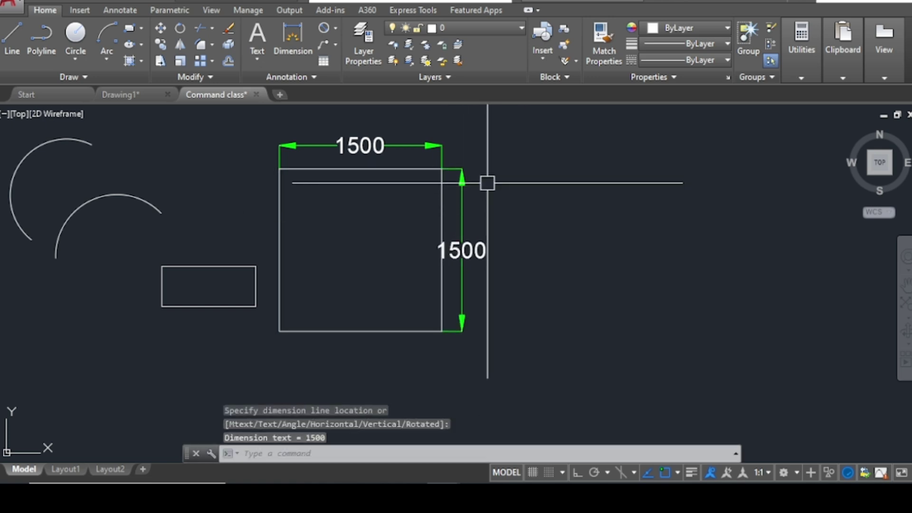
Draw a rectangle 500 wide by 700 high, starting from a point below the small freehand rectangle.
{"action": "scroll", "coordinate": [487, 183], "scroll_direction": "down", "scroll_amount": 2}
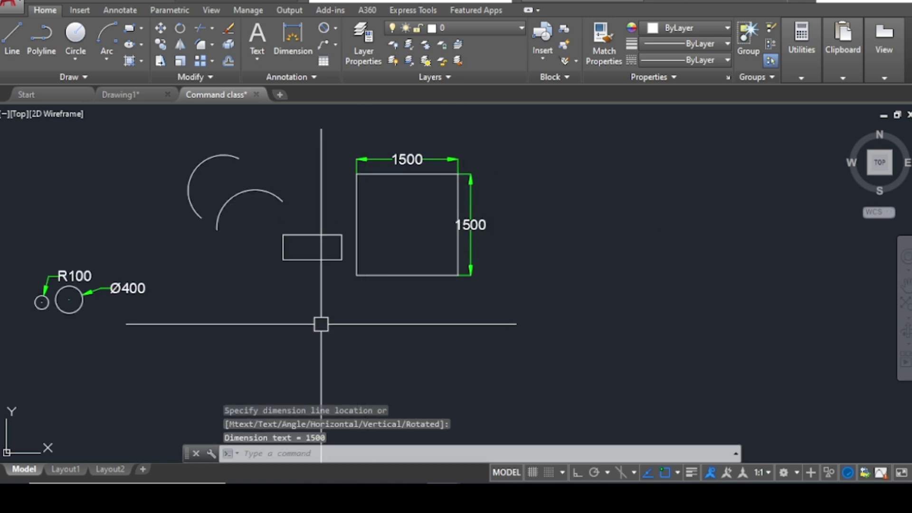
{"action": "scroll", "coordinate": [321, 324], "scroll_direction": "up", "scroll_amount": 2}
{"action": "type", "text": "R"}
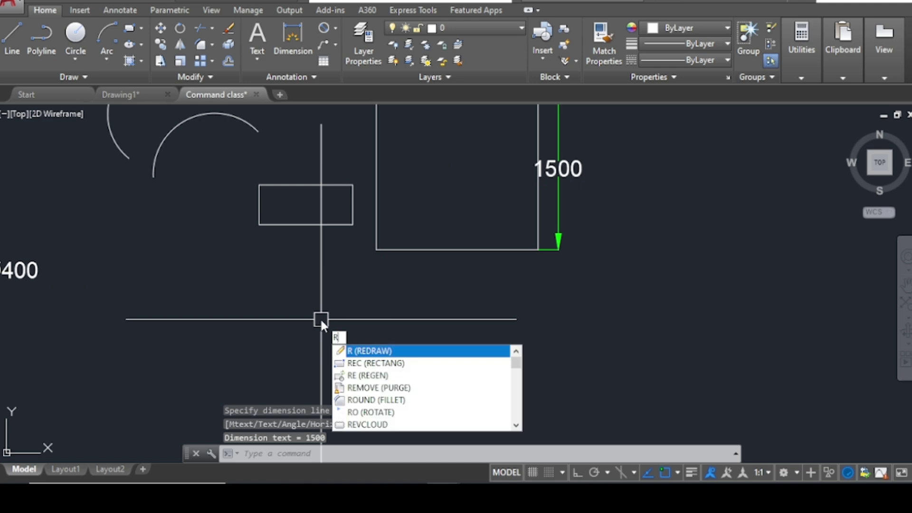
{"action": "type", "text": "EC"}
{"action": "key", "text": "Return"}
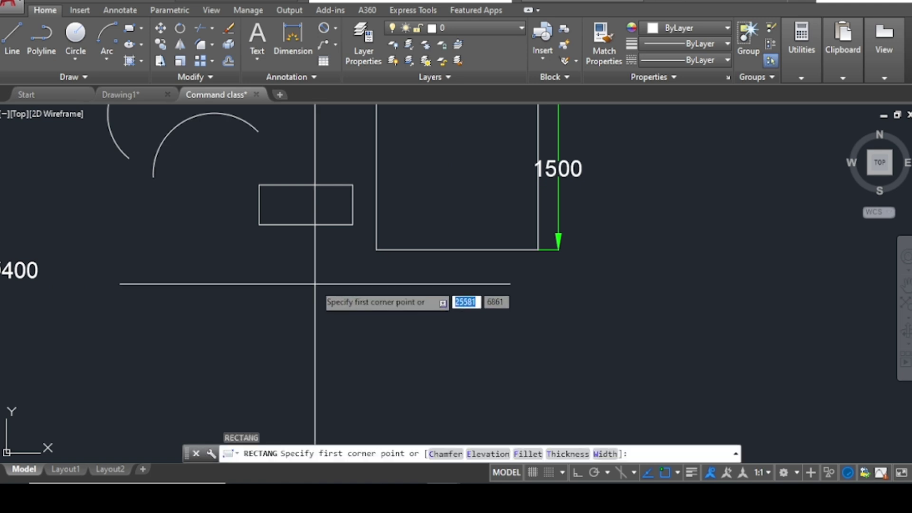
{"action": "left_click", "coordinate": [315, 284]}
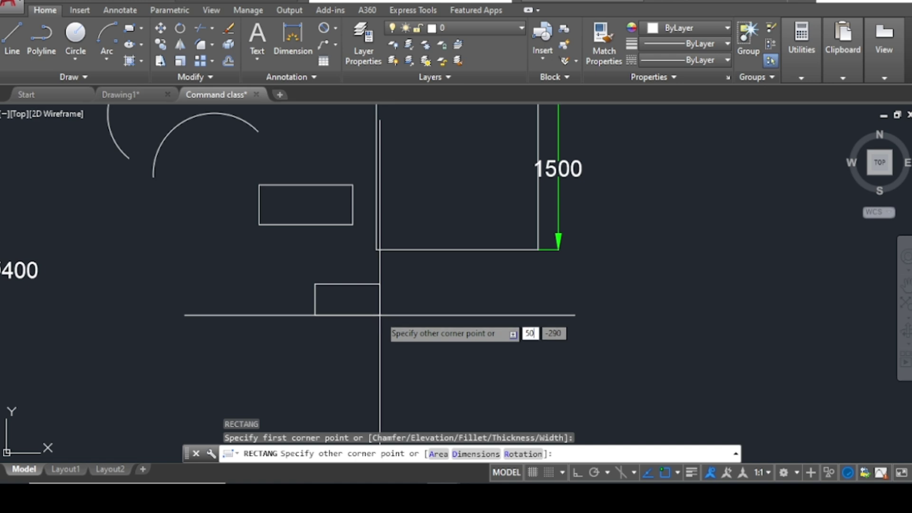
{"action": "key", "text": "Tab"}
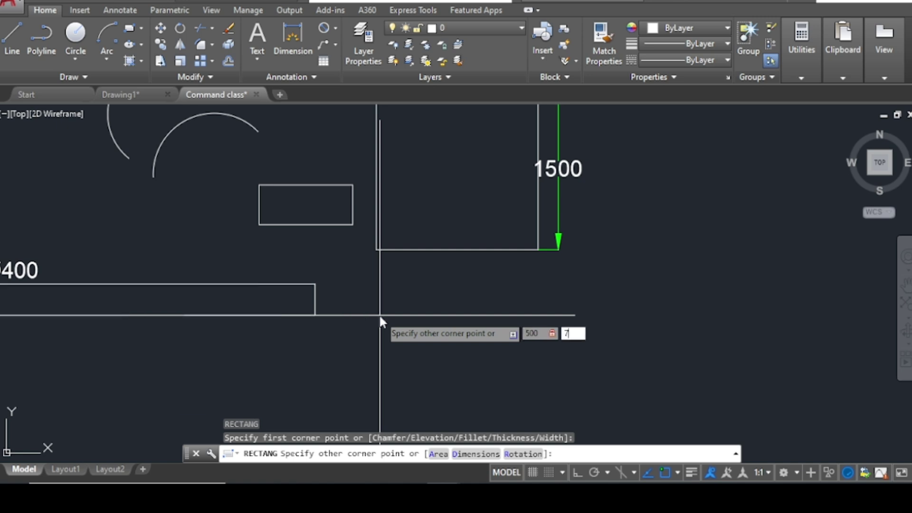
{"action": "key", "text": "Return"}
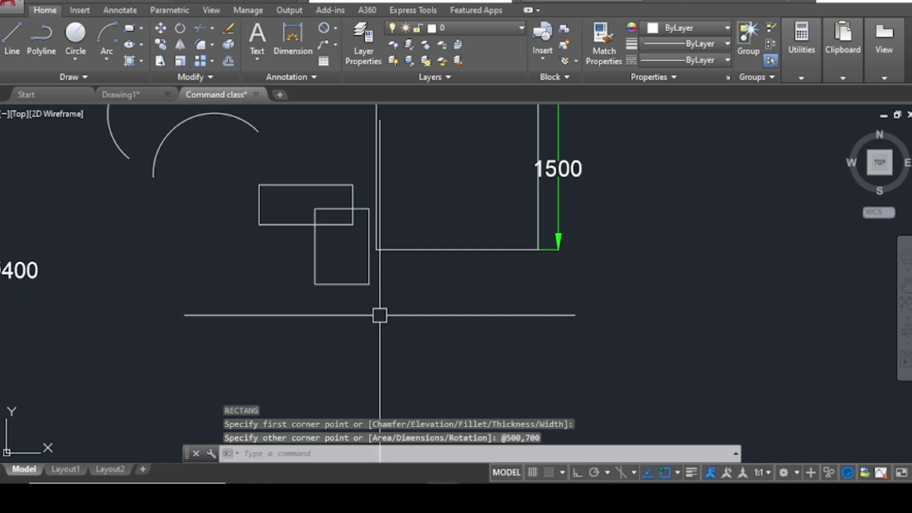
Move the 500 by 700 rectangle straight down, clear of the small rectangle above it.
{"action": "type", "text": "m"}
{"action": "key", "text": "Return"}
{"action": "left_click", "coordinate": [361, 285]}
{"action": "key", "text": "Return"}
{"action": "left_click", "coordinate": [403, 272]}
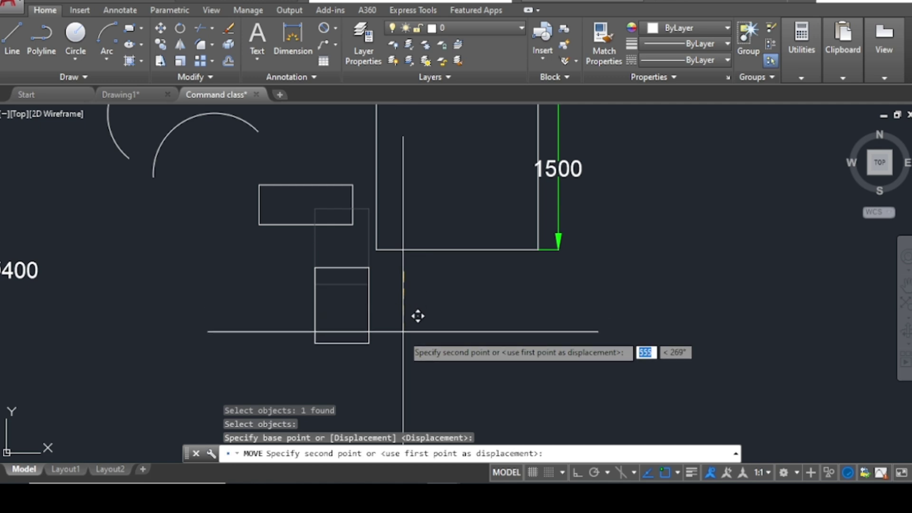
{"action": "left_click", "coordinate": [406, 343]}
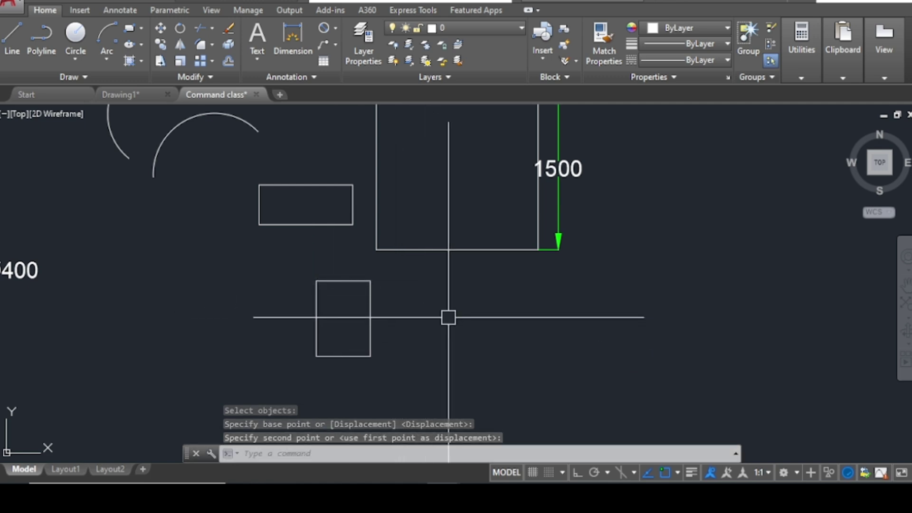
Dimension the width of the 500 by 700 rectangle above its top edge.
{"action": "left_click", "coordinate": [295, 50]}
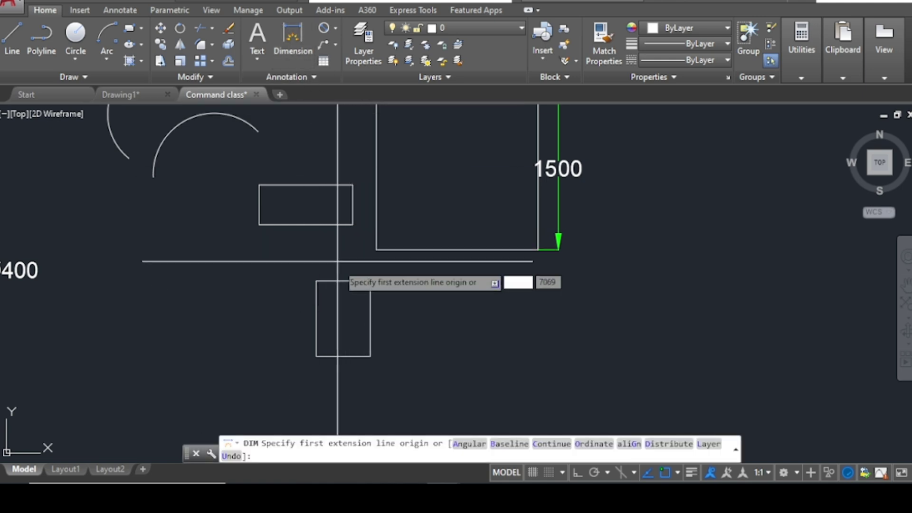
{"action": "left_click", "coordinate": [316, 281]}
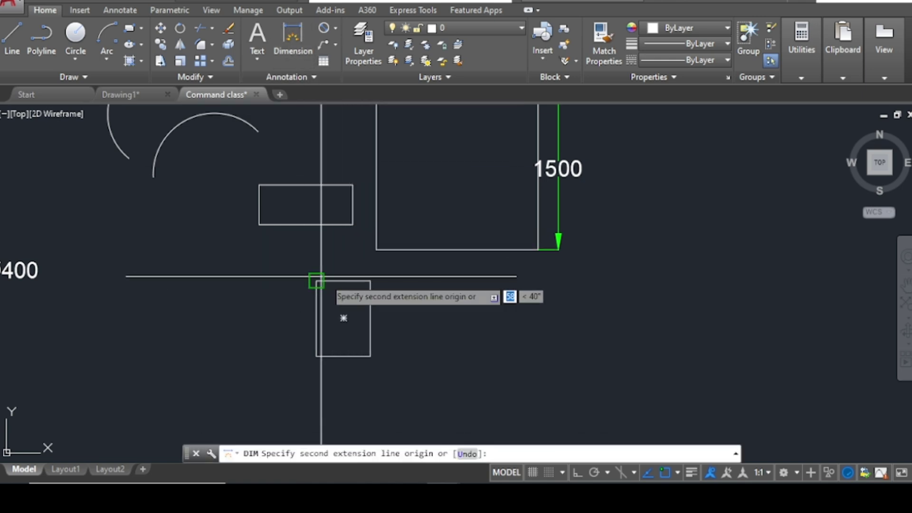
{"action": "left_click", "coordinate": [370, 281]}
{"action": "scroll", "coordinate": [351, 266], "scroll_direction": "up", "scroll_amount": 3}
{"action": "left_click", "coordinate": [342, 254]}
Dimension the height of the 500 by 700 rectangle beside its left edge and end the dimension command.
{"action": "scroll", "coordinate": [338, 239], "scroll_direction": "down", "scroll_amount": 2}
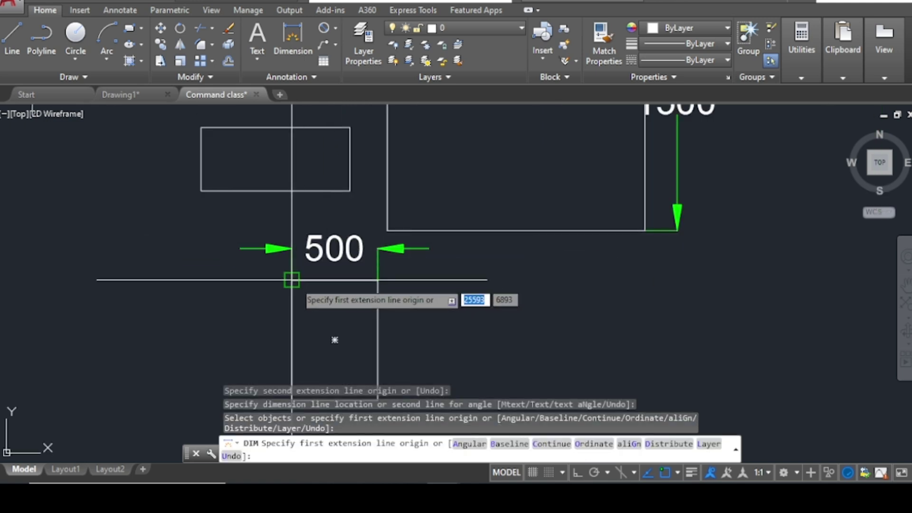
{"action": "left_click", "coordinate": [292, 279]}
{"action": "scroll", "coordinate": [302, 238], "scroll_direction": "down", "scroll_amount": 4}
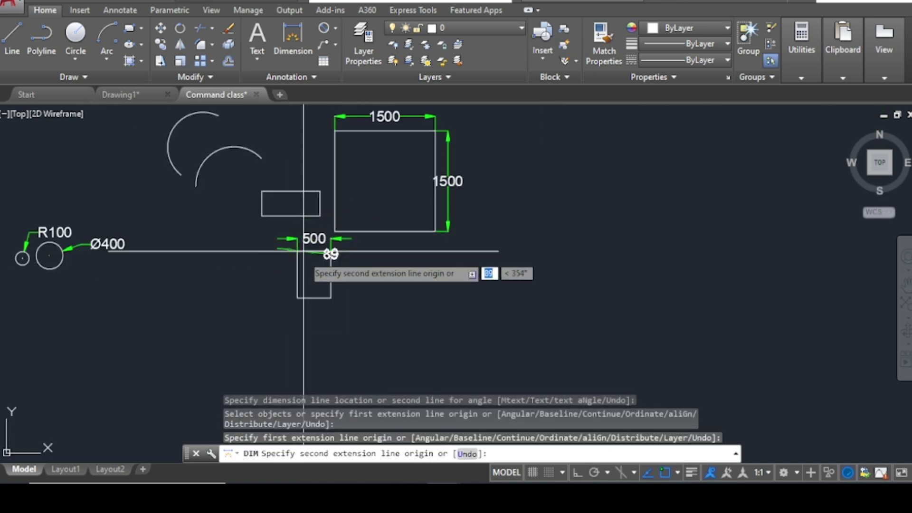
{"action": "left_click", "coordinate": [297, 297]}
{"action": "left_click", "coordinate": [261, 294]}
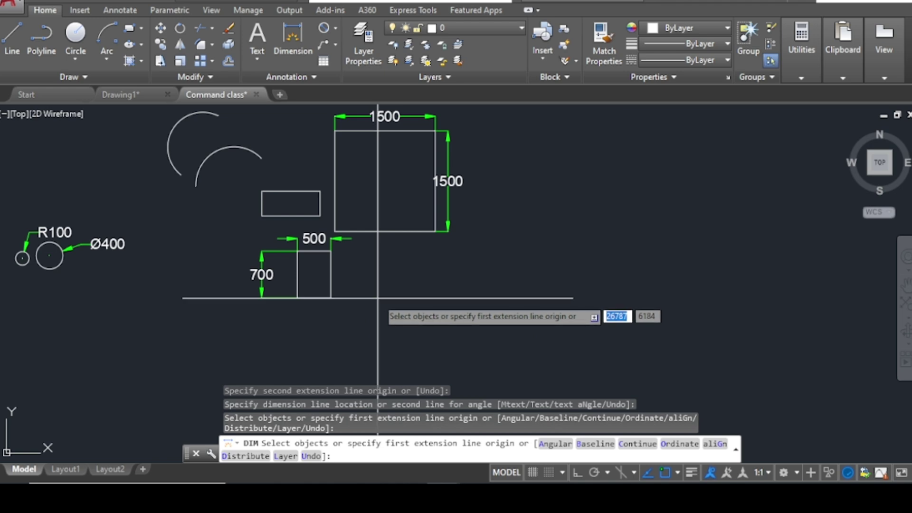
{"action": "key", "text": "Escape"}
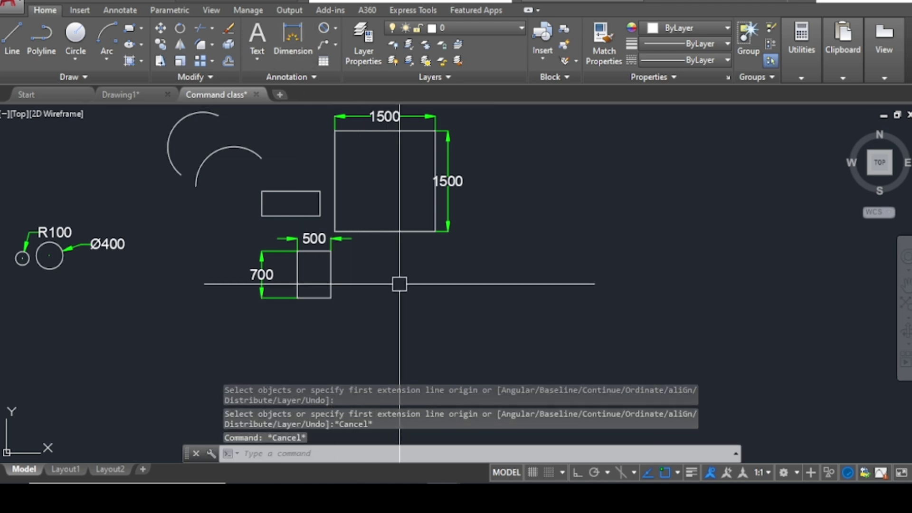
Review the practice shapes and the command reference table with its Line, Circle, Rectangle, Copy and Move entries.
{"action": "scroll", "coordinate": [290, 284], "scroll_direction": "down", "scroll_amount": 2}
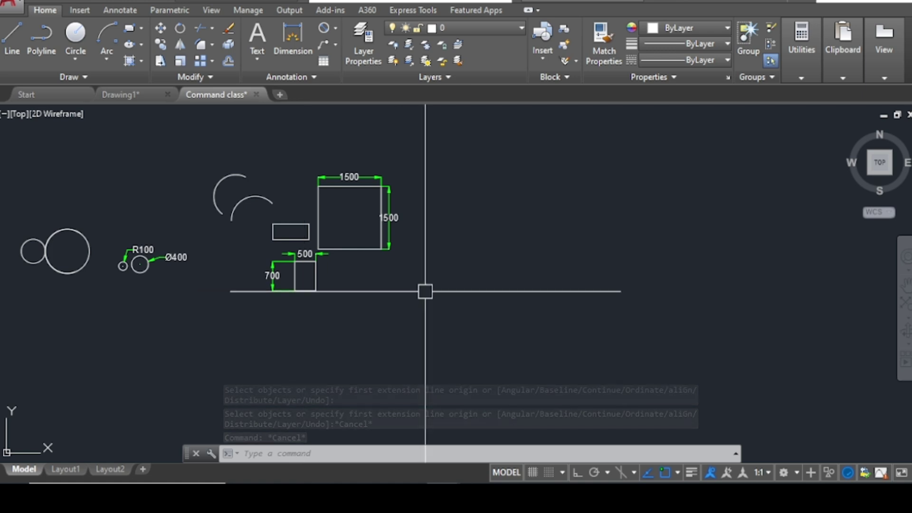
{"action": "scroll", "coordinate": [350, 204], "scroll_direction": "up", "scroll_amount": 2}
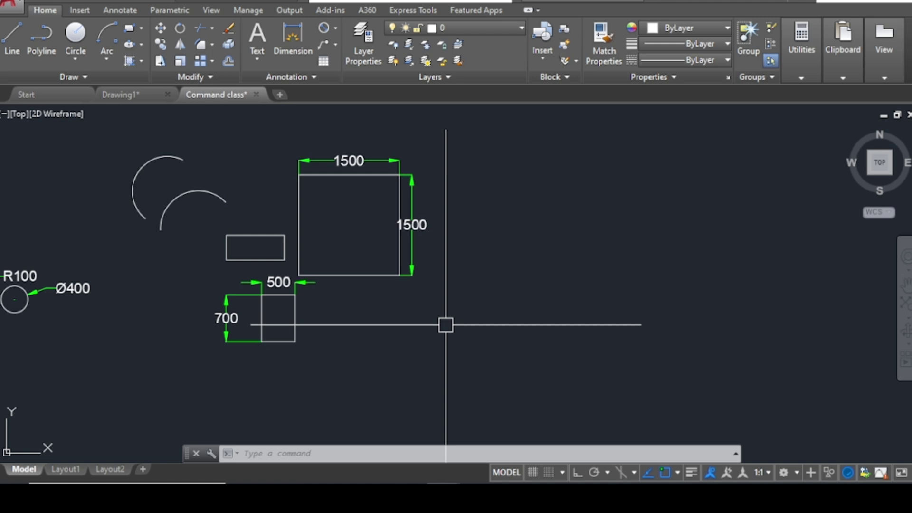
{"action": "scroll", "coordinate": [278, 285], "scroll_direction": "down", "scroll_amount": 2}
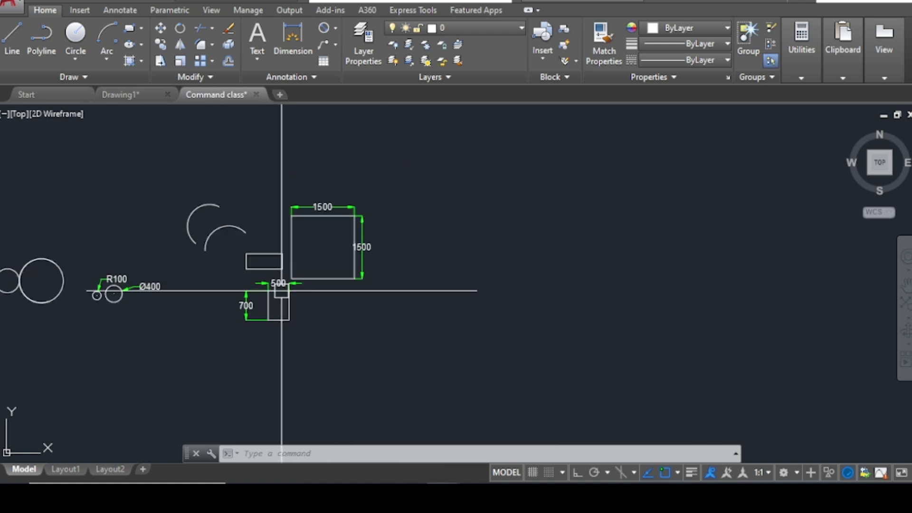
{"action": "scroll", "coordinate": [332, 287], "scroll_direction": "down", "scroll_amount": 4}
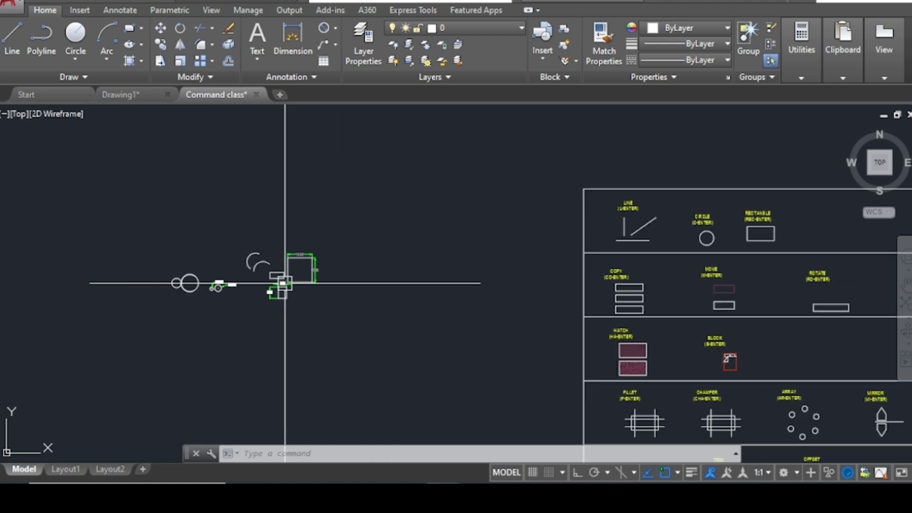
{"action": "scroll", "coordinate": [737, 225], "scroll_direction": "up", "scroll_amount": 4}
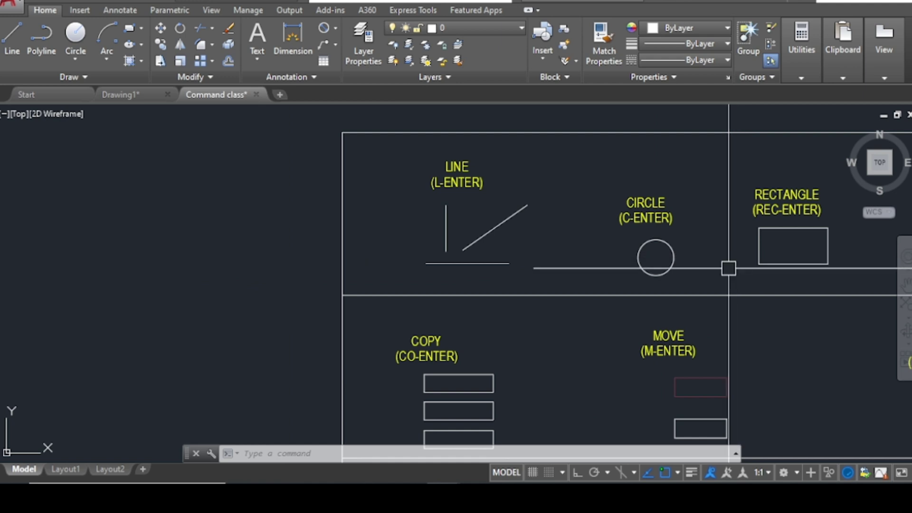
{"action": "scroll", "coordinate": [726, 267], "scroll_direction": "down", "scroll_amount": 2}
{"action": "middle_click_drag", "start_coordinate": [651, 275], "coordinate": [606, 214]}
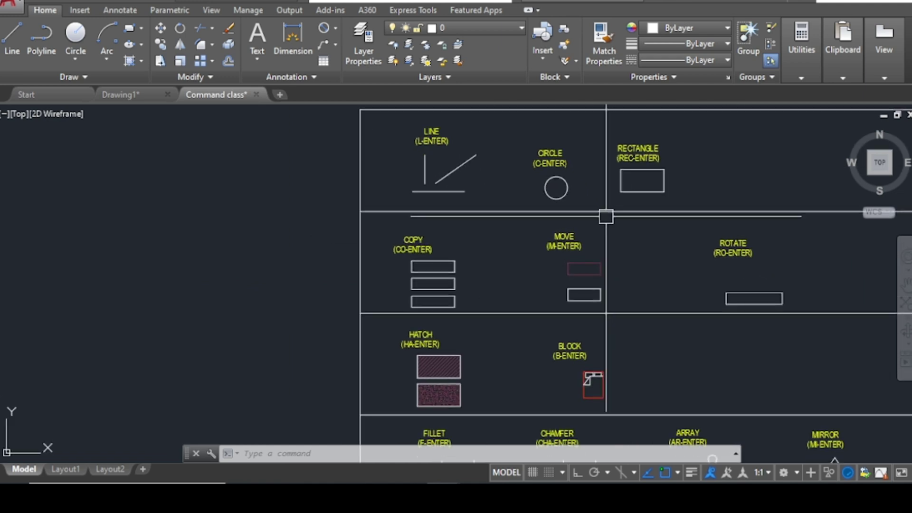
{"action": "scroll", "coordinate": [421, 275], "scroll_direction": "down", "scroll_amount": 4}
{"action": "scroll", "coordinate": [350, 275], "scroll_direction": "up", "scroll_amount": 5}
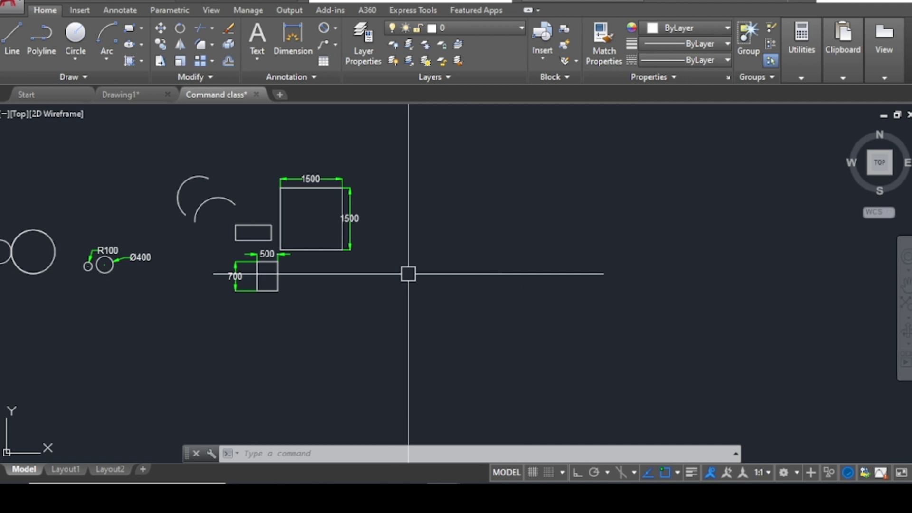
{"action": "middle_click_drag", "start_coordinate": [441, 292], "coordinate": [373, 319]}
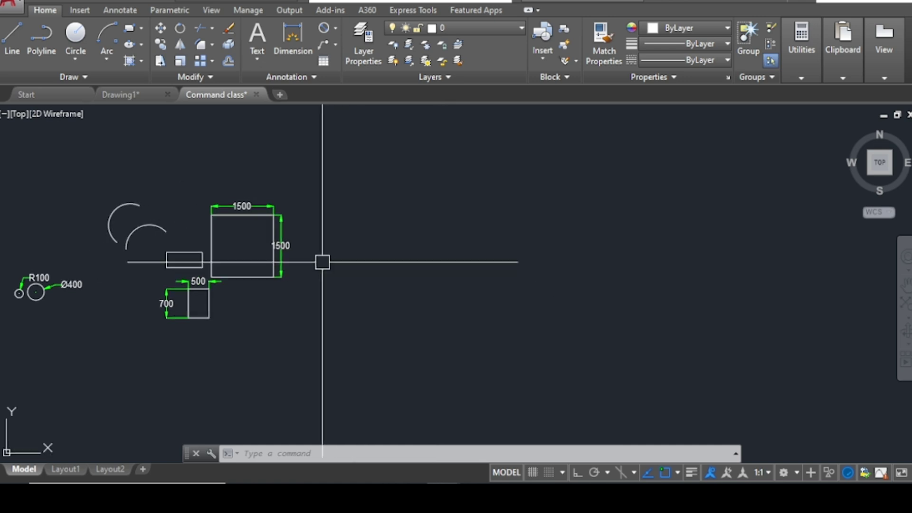
{"action": "scroll", "coordinate": [321, 261], "scroll_direction": "down", "scroll_amount": 4}
{"action": "scroll", "coordinate": [567, 286], "scroll_direction": "up", "scroll_amount": 5}
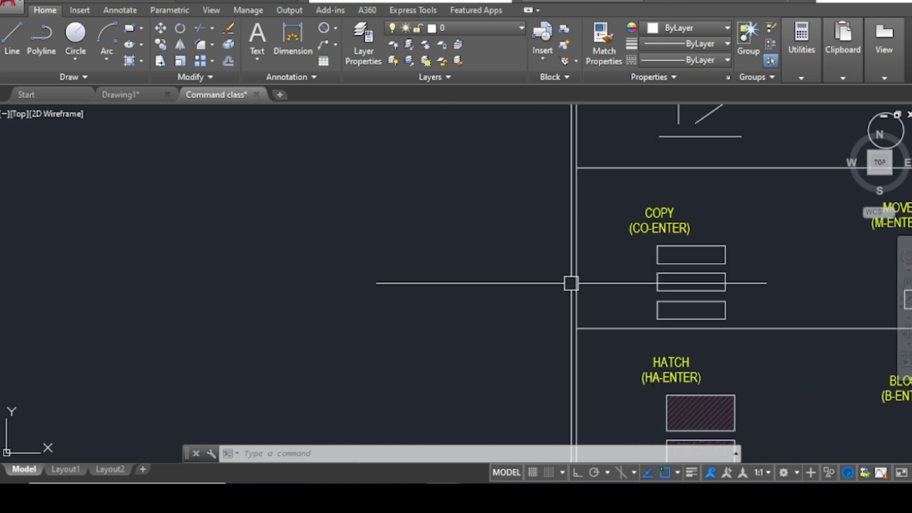
{"action": "scroll", "coordinate": [567, 280], "scroll_direction": "down", "scroll_amount": 2}
{"action": "scroll", "coordinate": [163, 241], "scroll_direction": "up", "scroll_amount": 5}
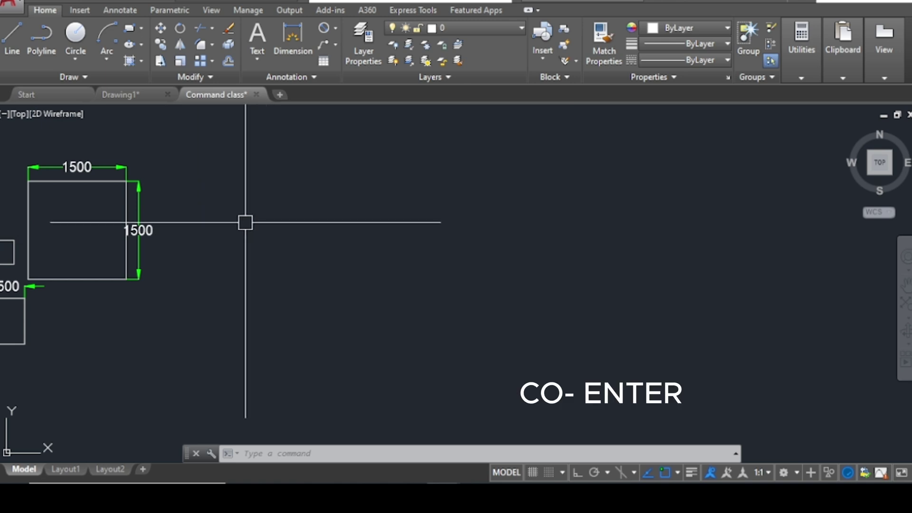
Copy the 500 by 700 rectangle five times in a horizontal row to the right of the original.
{"action": "type", "text": "co"}
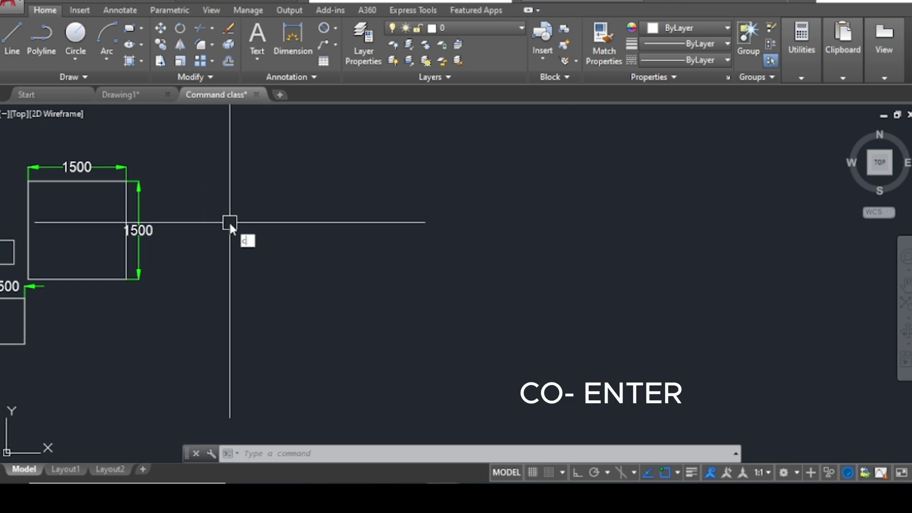
{"action": "key", "text": "Return"}
{"action": "scroll", "coordinate": [247, 218], "scroll_direction": "down", "scroll_amount": 4}
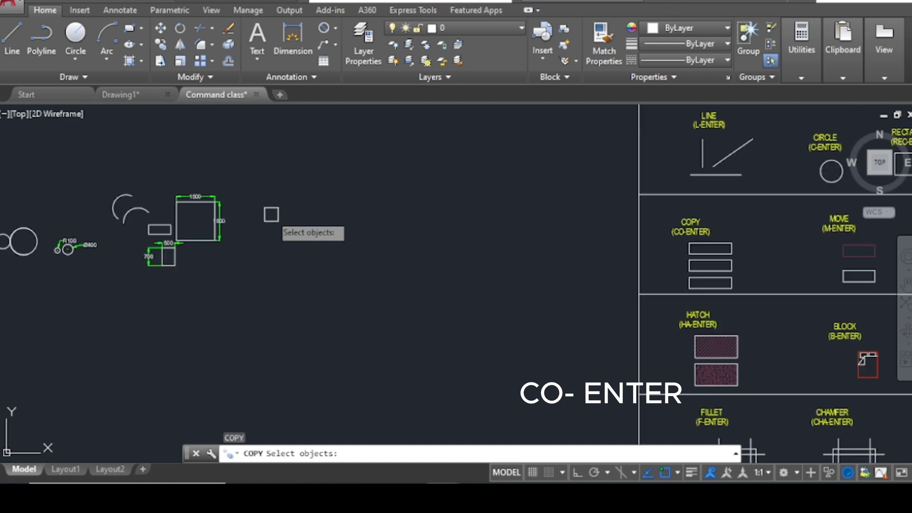
{"action": "scroll", "coordinate": [157, 264], "scroll_direction": "up", "scroll_amount": 6}
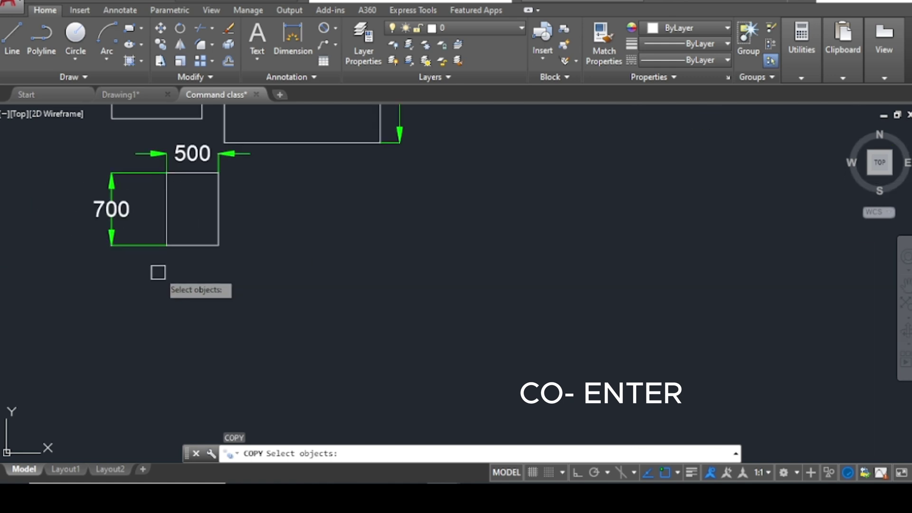
{"action": "left_click", "coordinate": [217, 220]}
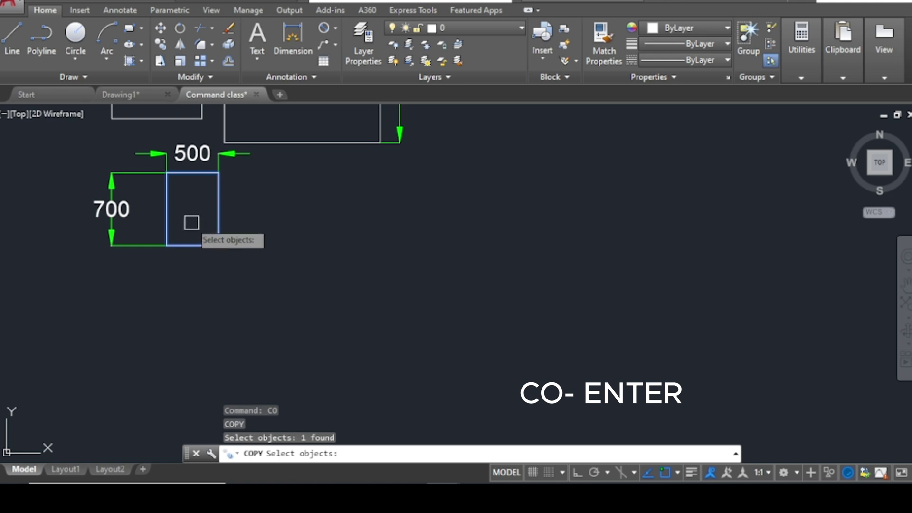
{"action": "key", "text": "Return"}
{"action": "left_click", "coordinate": [199, 203]}
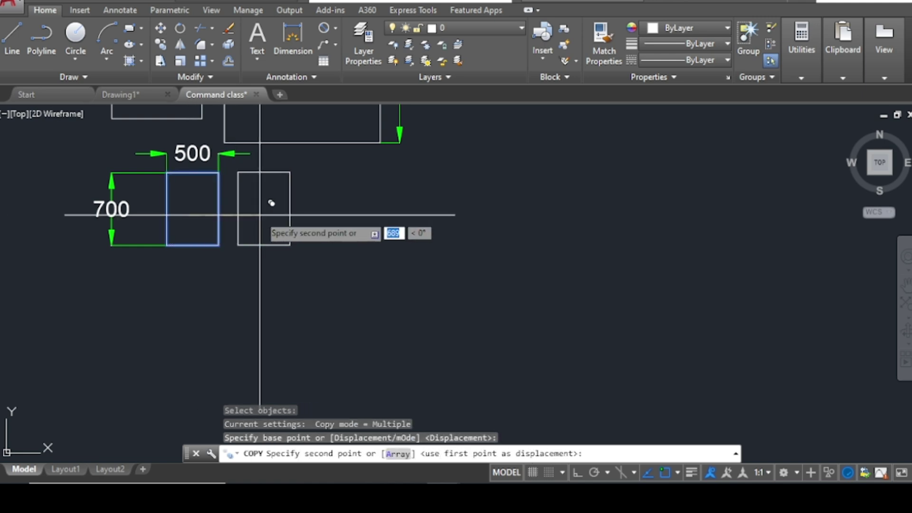
{"action": "left_click", "coordinate": [271, 204]}
{"action": "left_click", "coordinate": [349, 203]}
{"action": "left_click", "coordinate": [428, 205]}
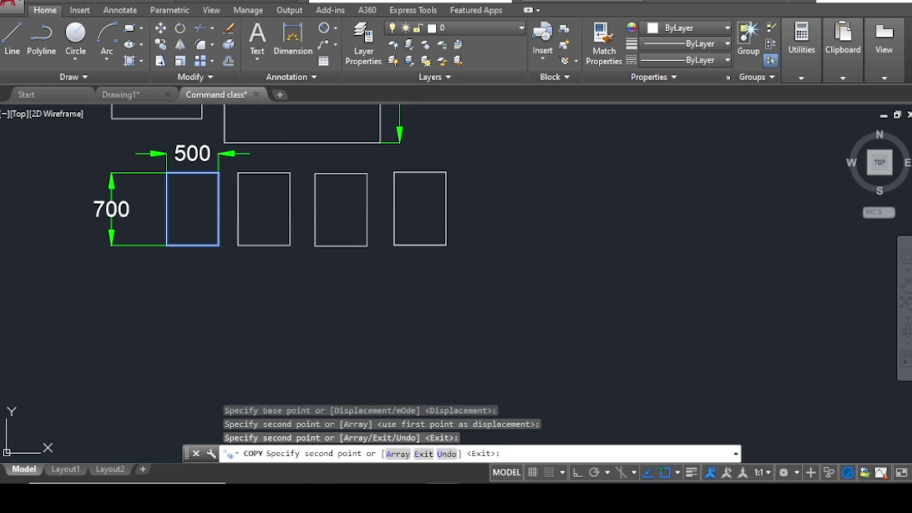
{"action": "left_click", "coordinate": [518, 205]}
{"action": "left_click", "coordinate": [579, 204]}
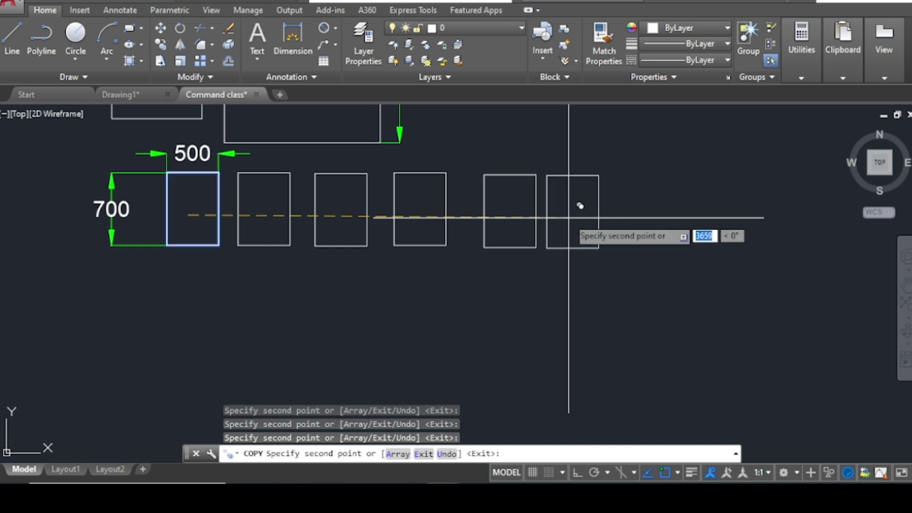
{"action": "key", "text": "Escape"}
{"action": "key", "text": "Escape"}
{"action": "scroll", "coordinate": [361, 254], "scroll_direction": "down", "scroll_amount": 2}
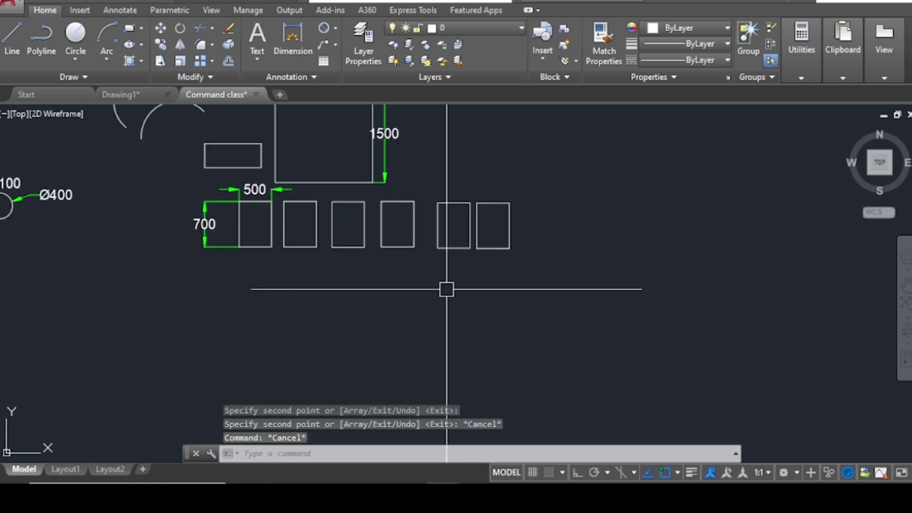
Copy the second and third rectangles of the row as a pair, placing two copies side by side below the row.
{"action": "type", "text": "co"}
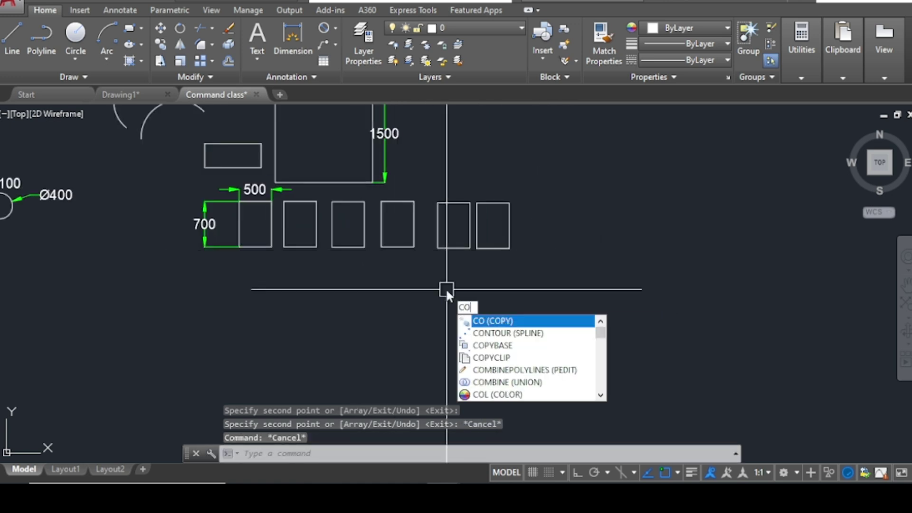
{"action": "key", "text": "Return"}
{"action": "scroll", "coordinate": [455, 290], "scroll_direction": "down", "scroll_amount": 2}
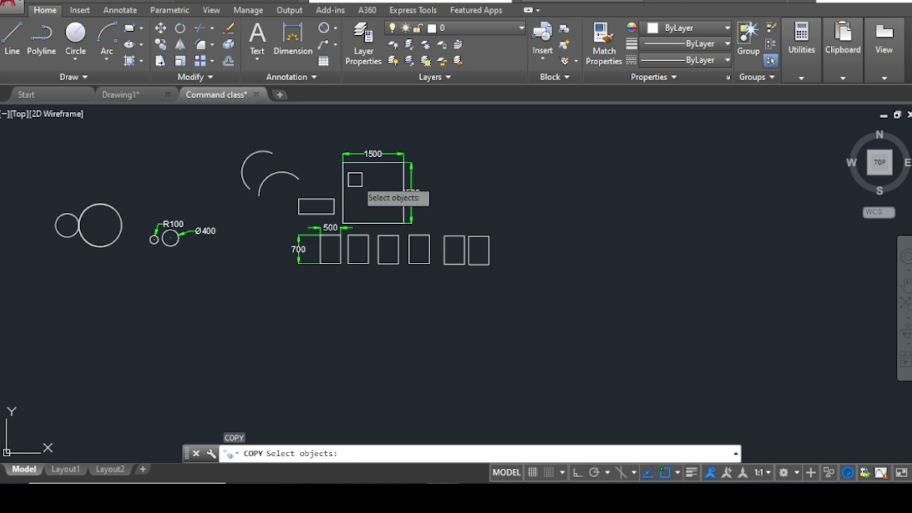
{"action": "scroll", "coordinate": [367, 250], "scroll_direction": "up", "scroll_amount": 2}
{"action": "left_click", "coordinate": [368, 250]}
{"action": "left_click", "coordinate": [406, 296]}
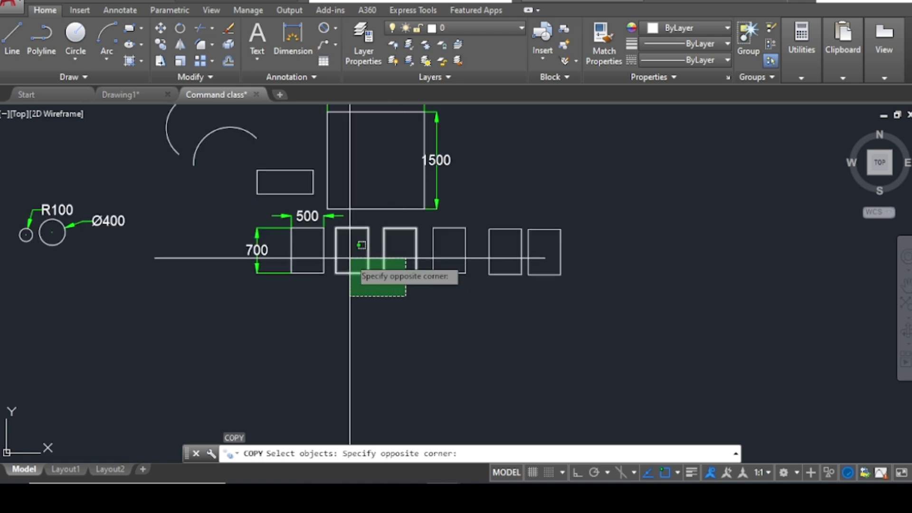
{"action": "left_click", "coordinate": [362, 245]}
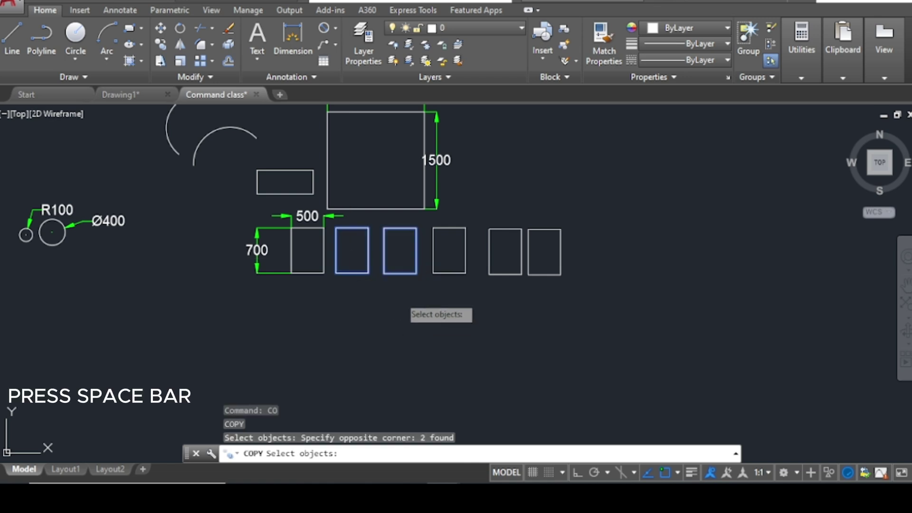
{"action": "key", "text": "space"}
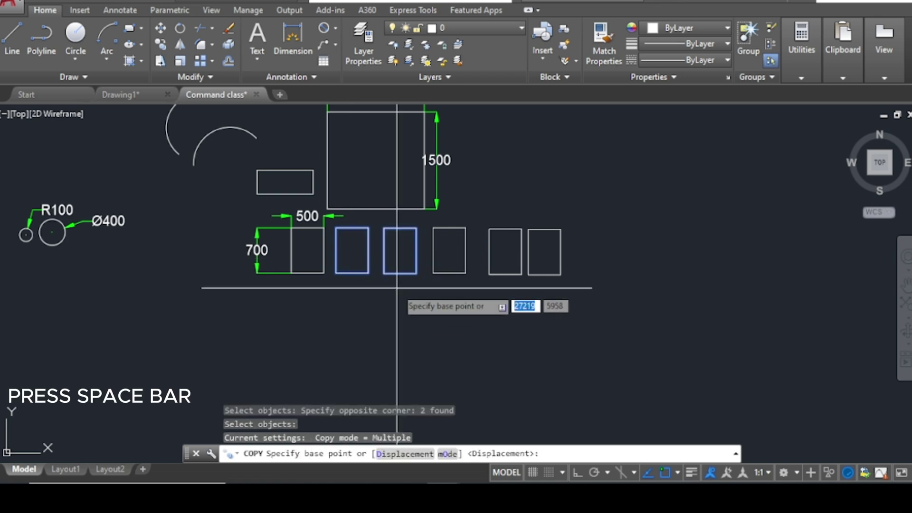
{"action": "left_click", "coordinate": [397, 288]}
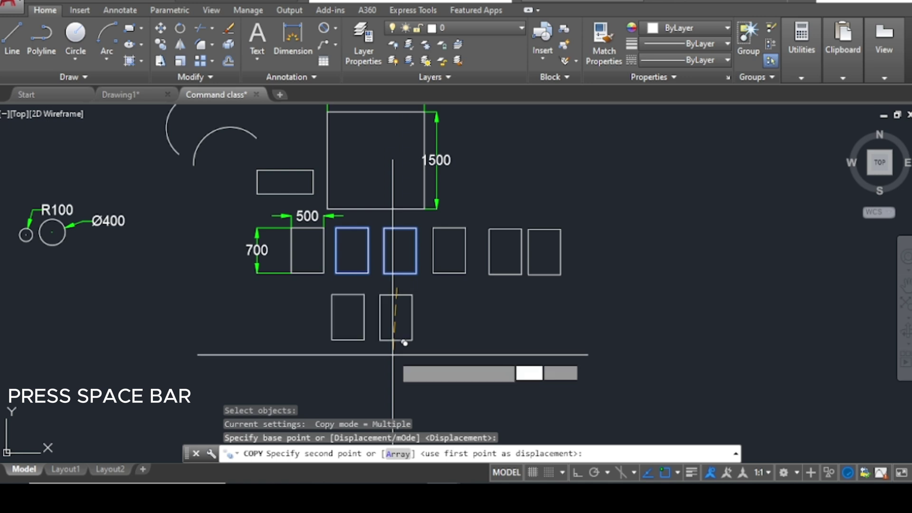
{"action": "left_click", "coordinate": [393, 354]}
{"action": "left_click", "coordinate": [497, 357]}
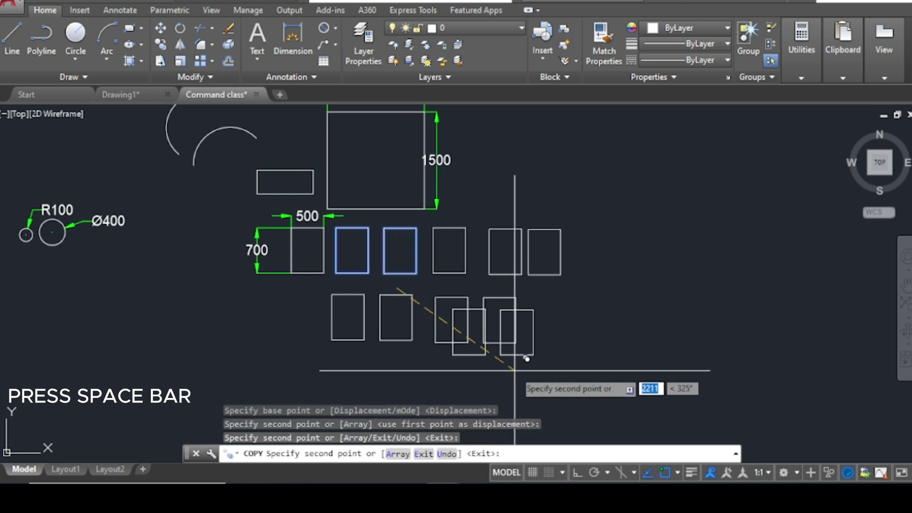
{"action": "key", "text": "Escape"}
{"action": "key", "text": "Escape"}
Select the last three rectangles of the upper row and last two of the lower row with a crossing selection, and clear it.
{"action": "middle_click_drag", "start_coordinate": [617, 266], "coordinate": [530, 264]}
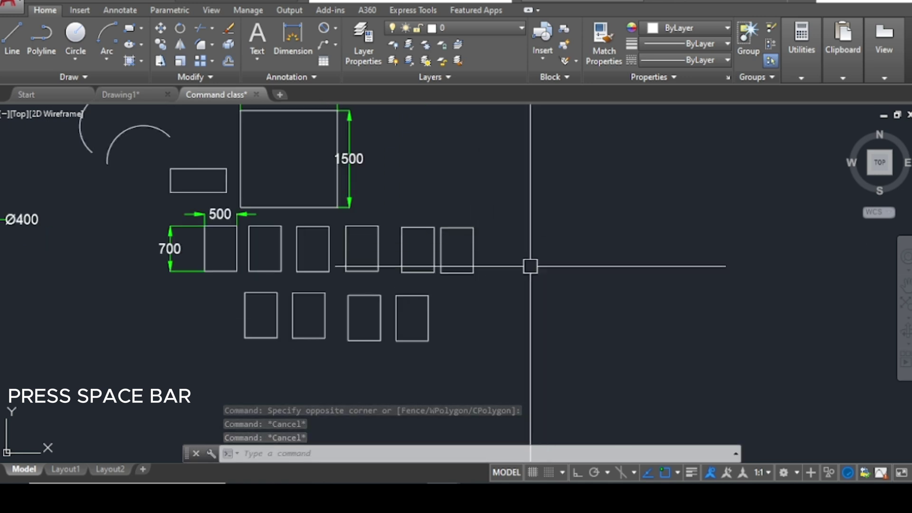
{"action": "scroll", "coordinate": [492, 297], "scroll_direction": "up", "scroll_amount": 2}
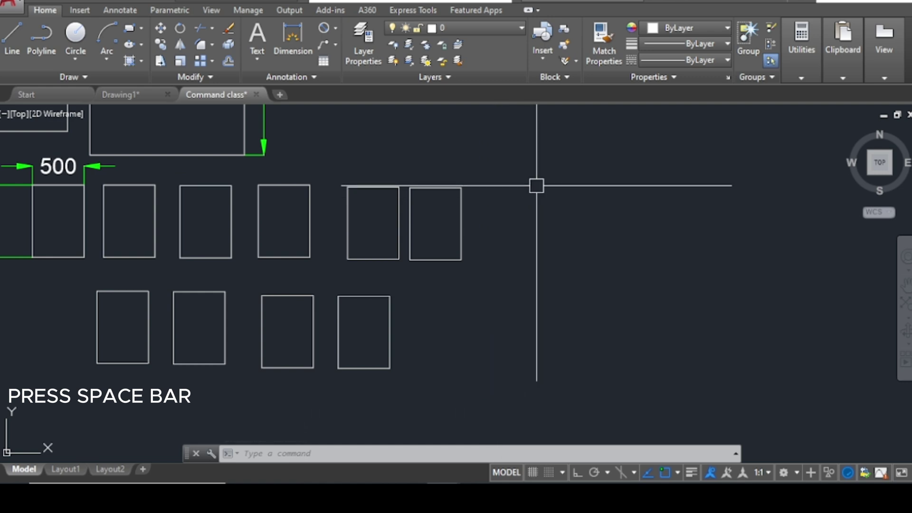
{"action": "left_click", "coordinate": [543, 151]}
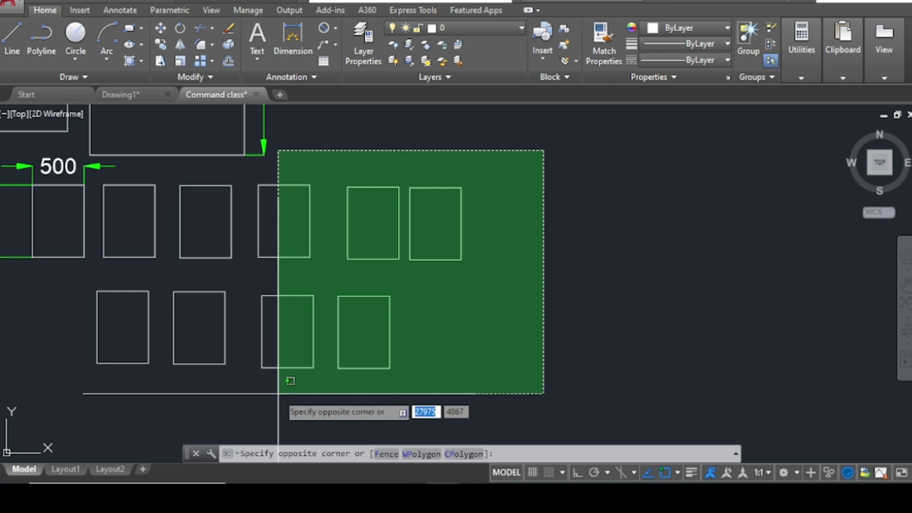
{"action": "left_click", "coordinate": [290, 381]}
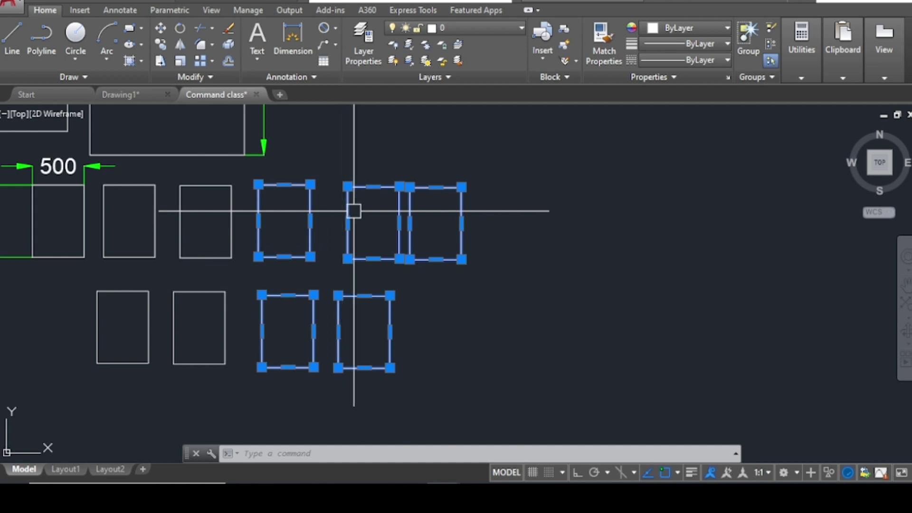
{"action": "key", "text": "Escape"}
Select the upper row's fourth and fifth rectangles and the lower row's last two with an enclosing window selection, and clear it.
{"action": "scroll", "coordinate": [401, 198], "scroll_direction": "down", "scroll_amount": 3}
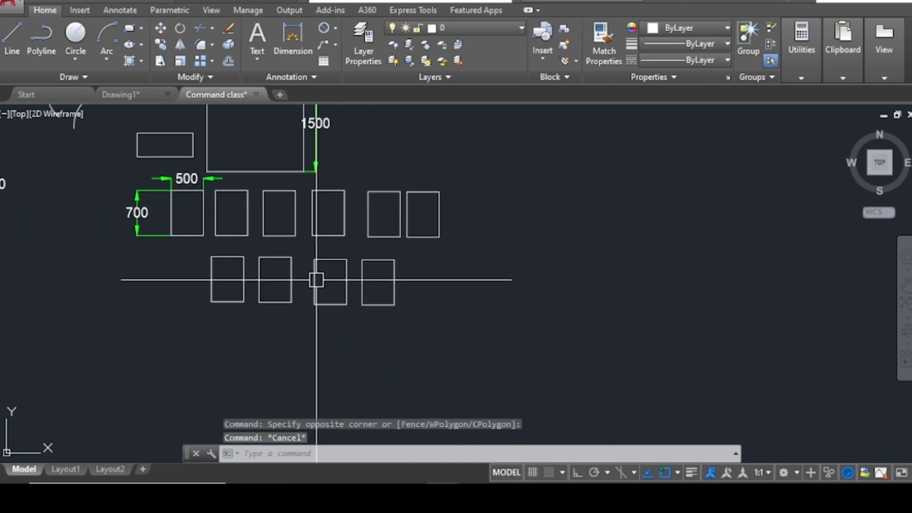
{"action": "scroll", "coordinate": [295, 304], "scroll_direction": "up", "scroll_amount": 3}
{"action": "left_click", "coordinate": [273, 363]}
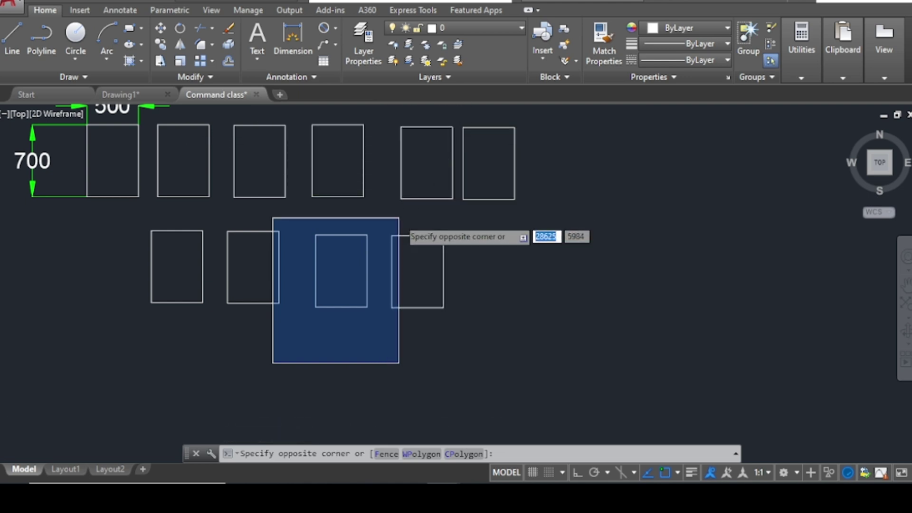
{"action": "middle_click_drag", "start_coordinate": [398, 219], "coordinate": [378, 247]}
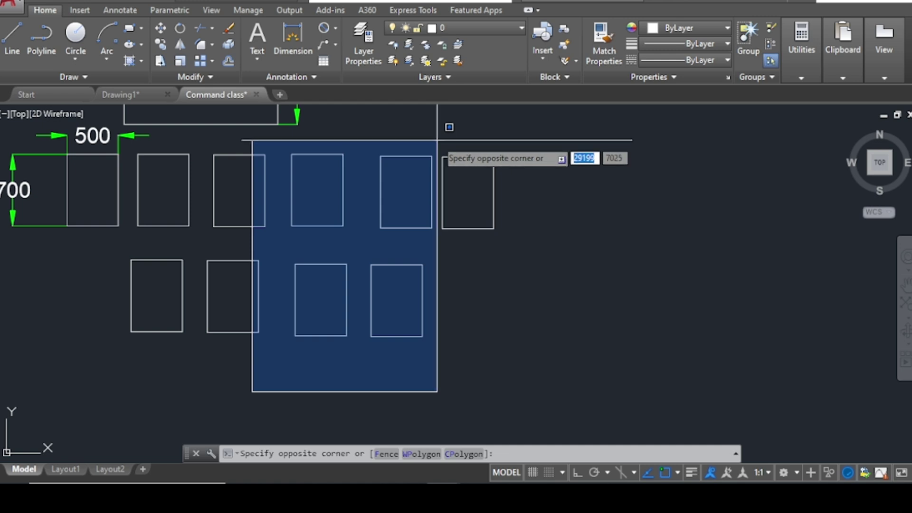
{"action": "left_click", "coordinate": [463, 145]}
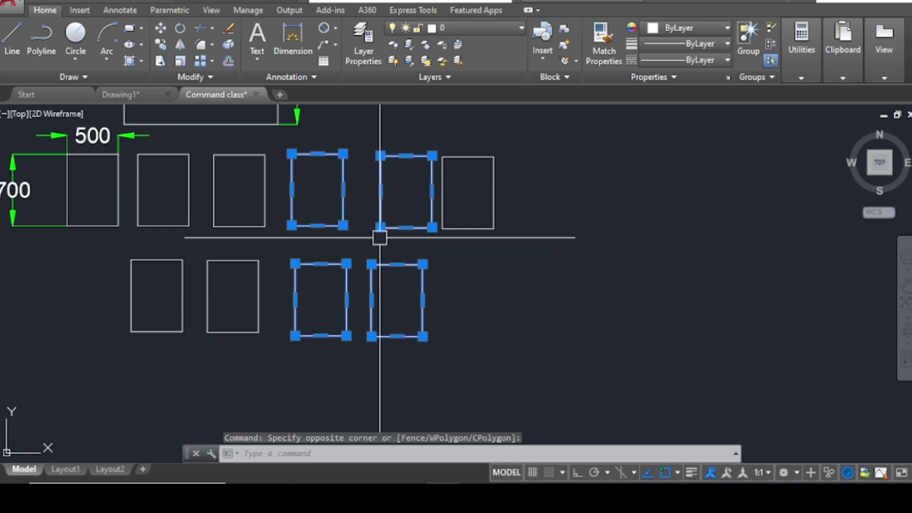
{"action": "key", "text": "Escape"}
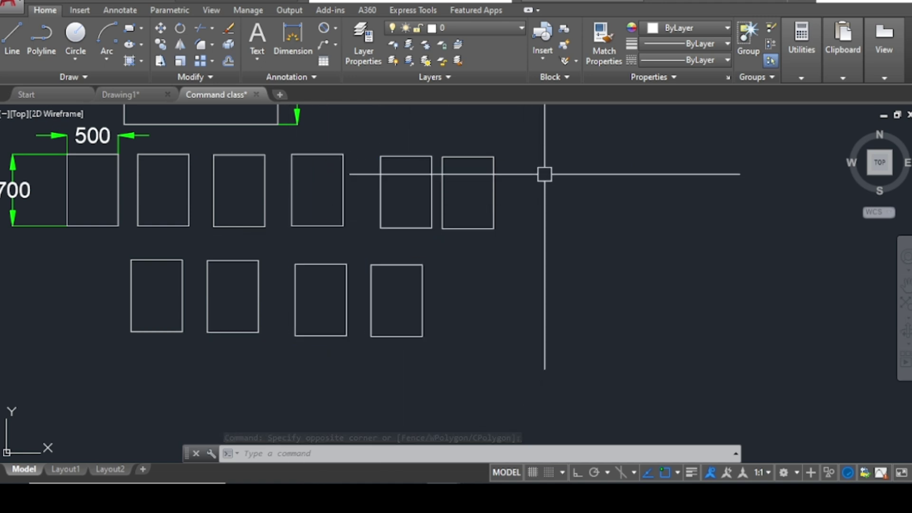
Repeat the crossing selection over the last five rectangles across both rows, starting beyond the upper row's end, and clear it.
{"action": "left_click", "coordinate": [554, 131]}
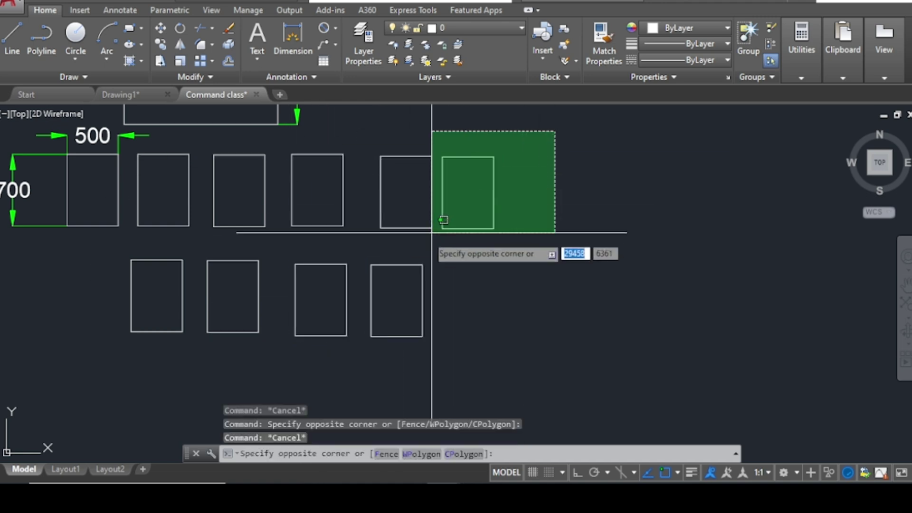
{"action": "left_click", "coordinate": [312, 361]}
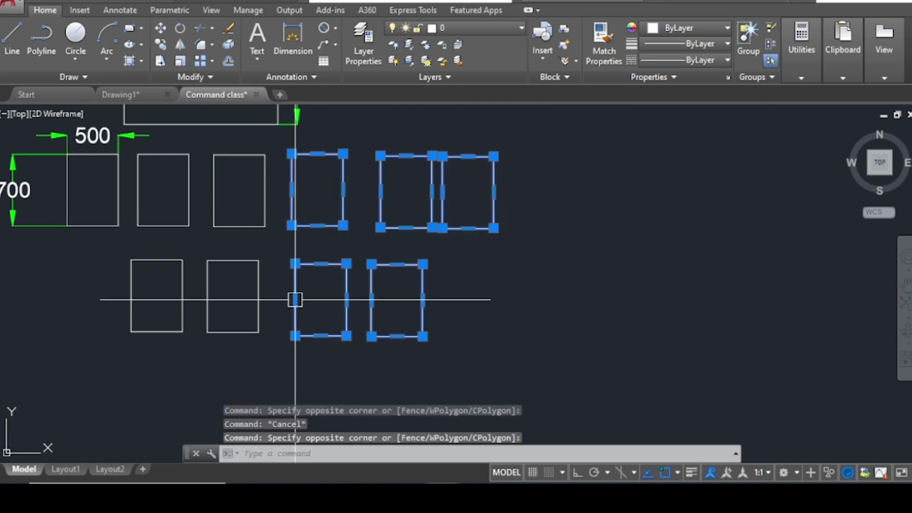
{"action": "key", "text": "Escape"}
Copy the two arcs, the small horizontal rectangle and the dimensioned 500 by 700 rectangle together, placing three copies in the empty area to the right.
{"action": "scroll", "coordinate": [403, 240], "scroll_direction": "down", "scroll_amount": 2}
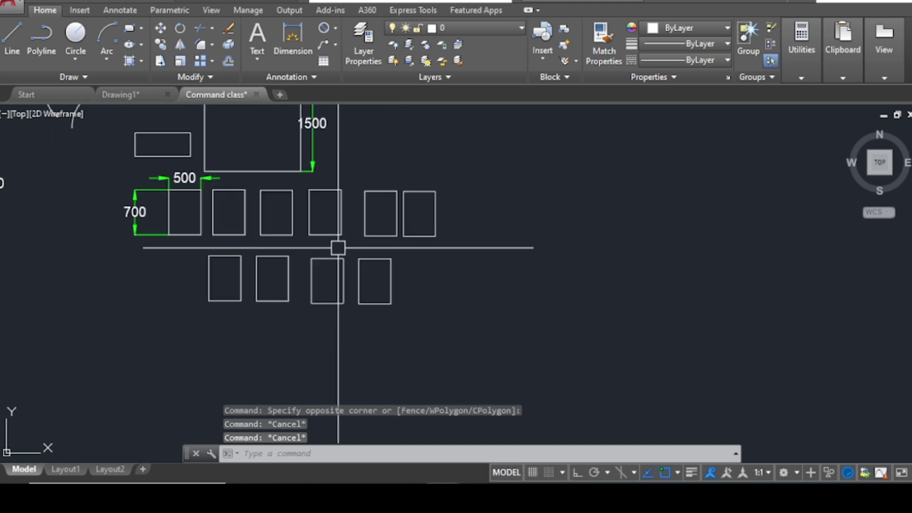
{"action": "scroll", "coordinate": [449, 209], "scroll_direction": "up", "scroll_amount": 4}
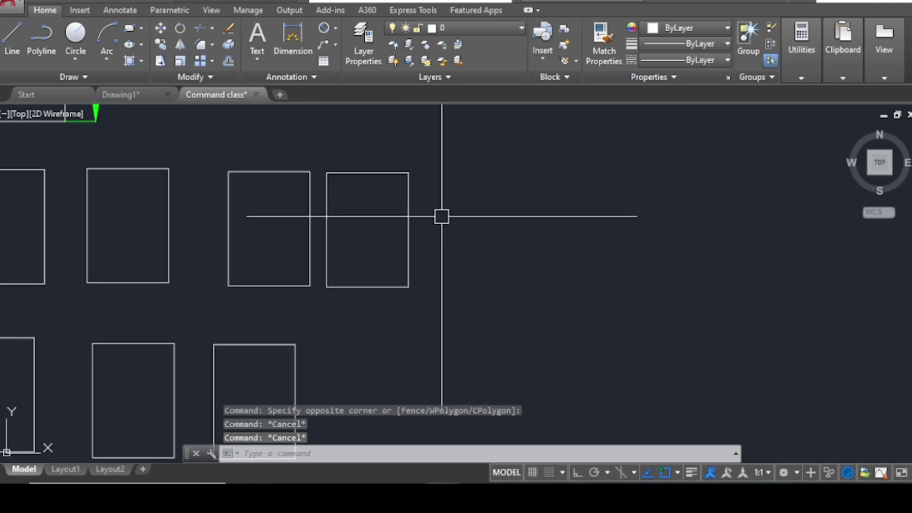
{"action": "type", "text": "co"}
{"action": "key", "text": "Return"}
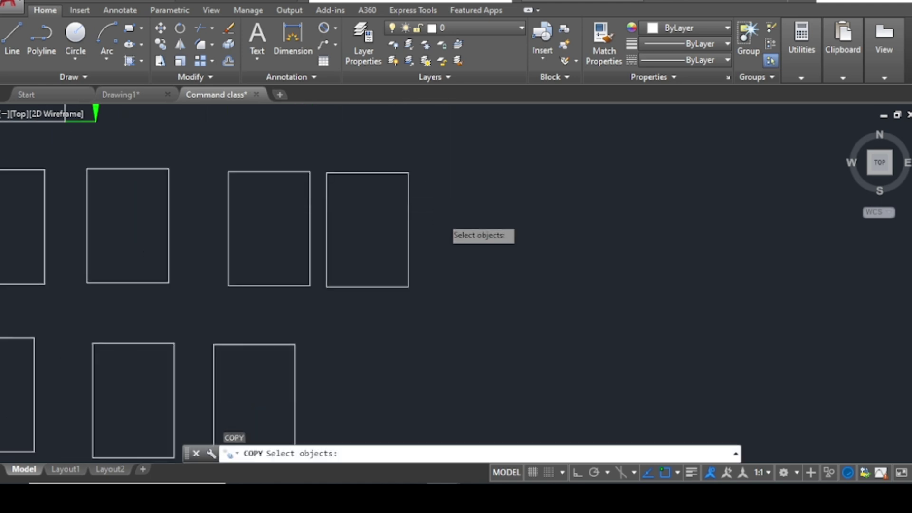
{"action": "scroll", "coordinate": [451, 221], "scroll_direction": "down", "scroll_amount": 4}
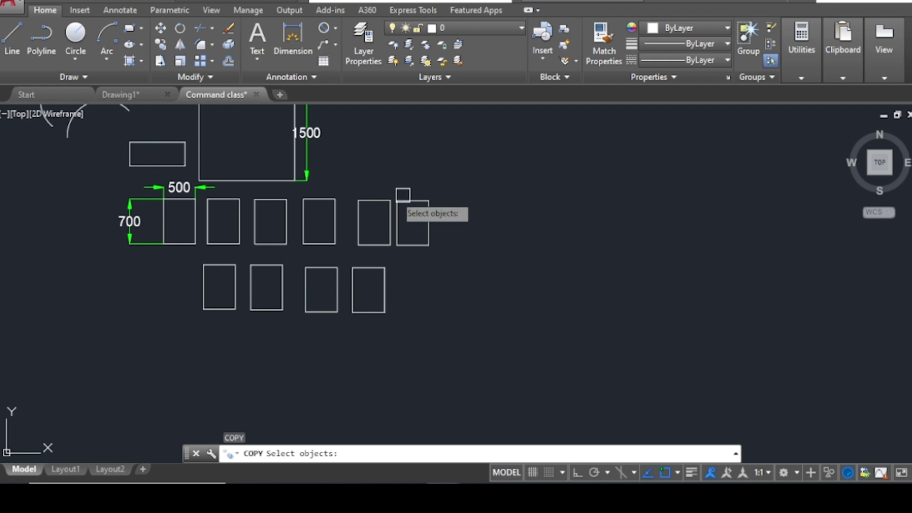
{"action": "scroll", "coordinate": [414, 226], "scroll_direction": "down", "scroll_amount": 2}
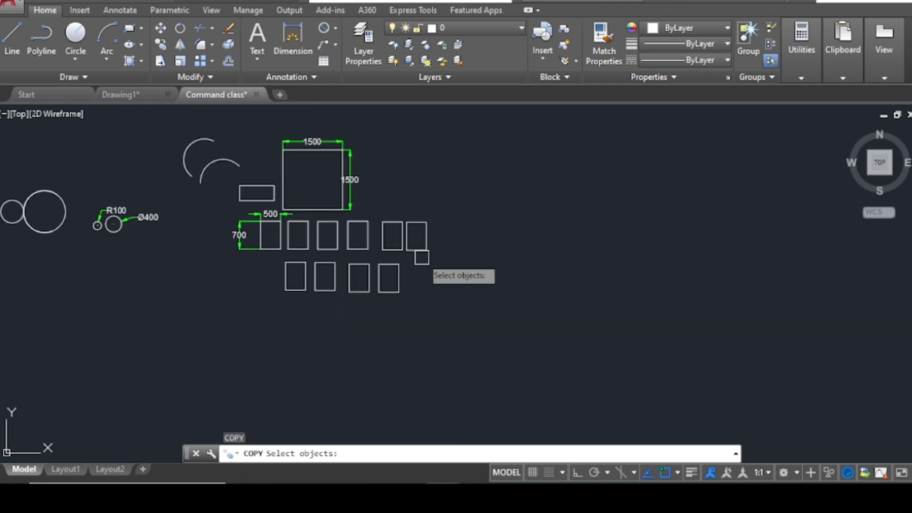
{"action": "left_click", "coordinate": [222, 163]}
{"action": "left_click", "coordinate": [256, 199]}
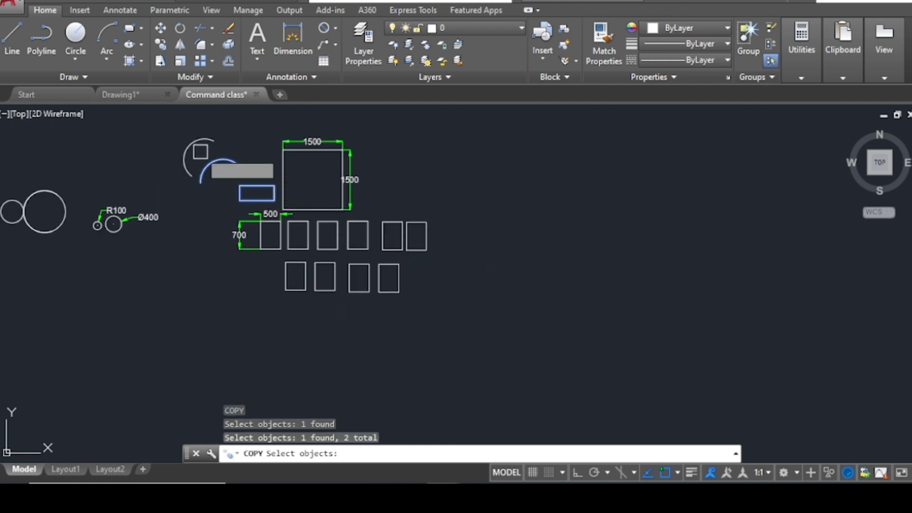
{"action": "left_click", "coordinate": [190, 148]}
{"action": "left_click", "coordinate": [272, 248]}
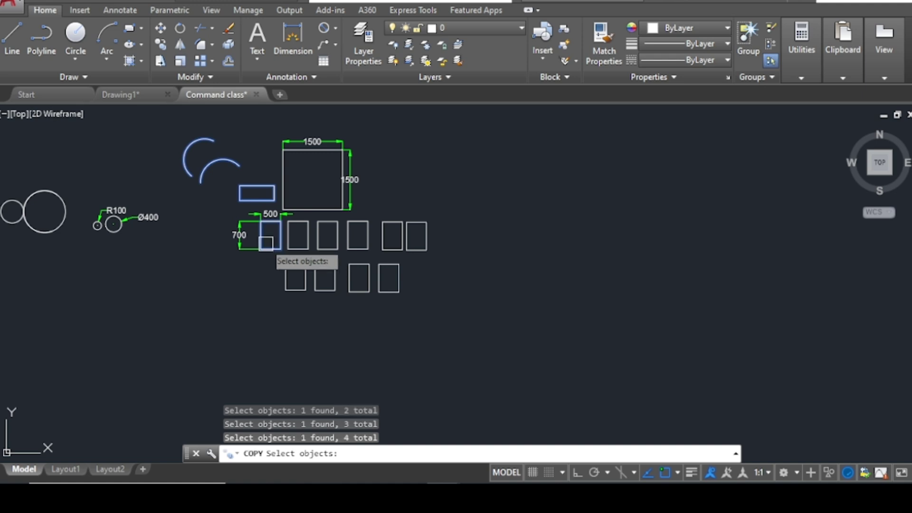
{"action": "key", "text": "Return"}
{"action": "left_click", "coordinate": [217, 194]}
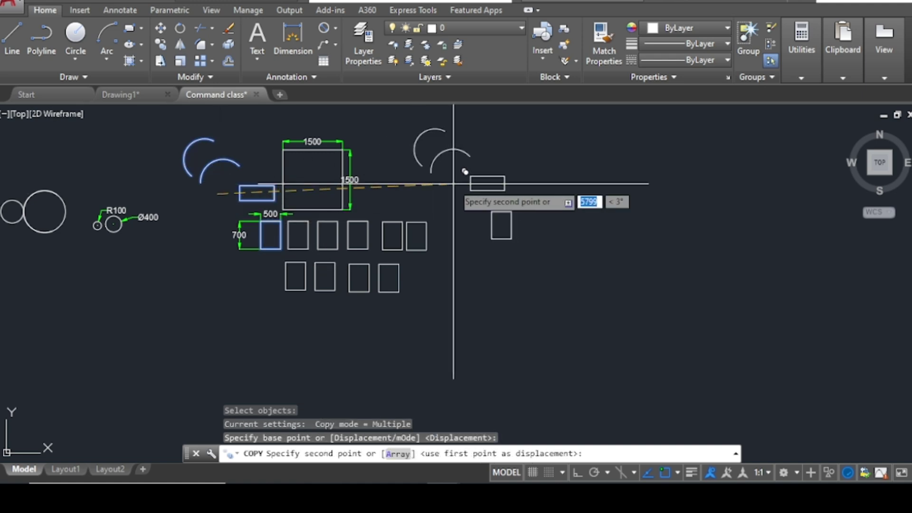
{"action": "left_click", "coordinate": [455, 183]}
{"action": "left_click", "coordinate": [558, 184]}
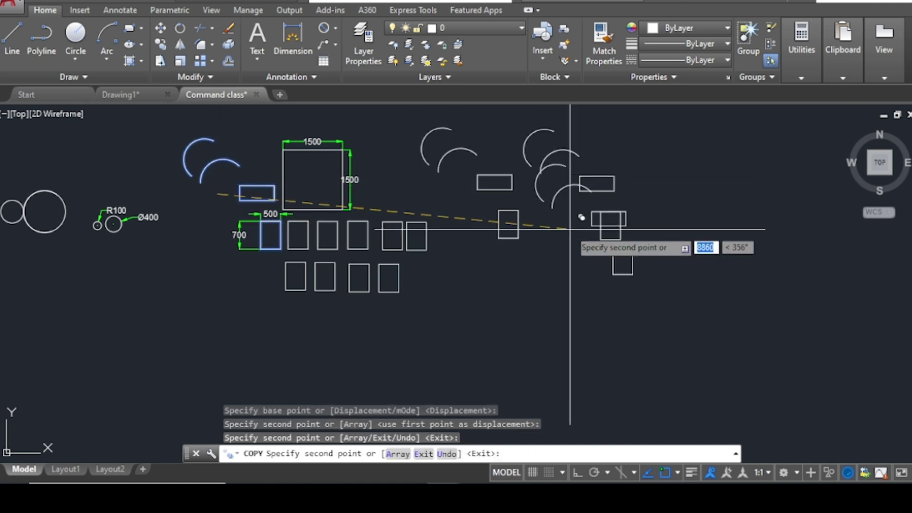
{"action": "left_click", "coordinate": [546, 323]}
{"action": "key", "text": "Escape"}
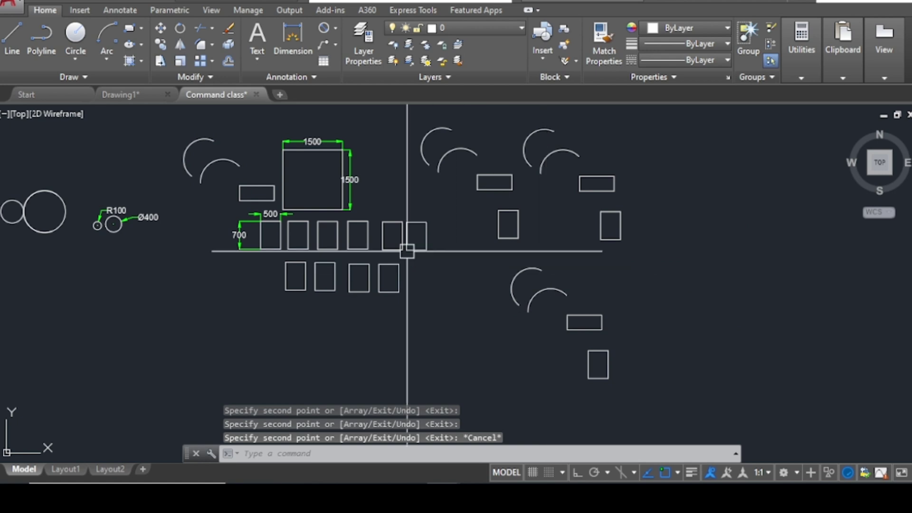
Erase the three copied groups of arcs and rectangles, including the single arc left over from the first group.
{"action": "left_click", "coordinate": [641, 363]}
{"action": "left_click", "coordinate": [465, 143]}
{"action": "type", "text": "E"}
{"action": "key", "text": "Return"}
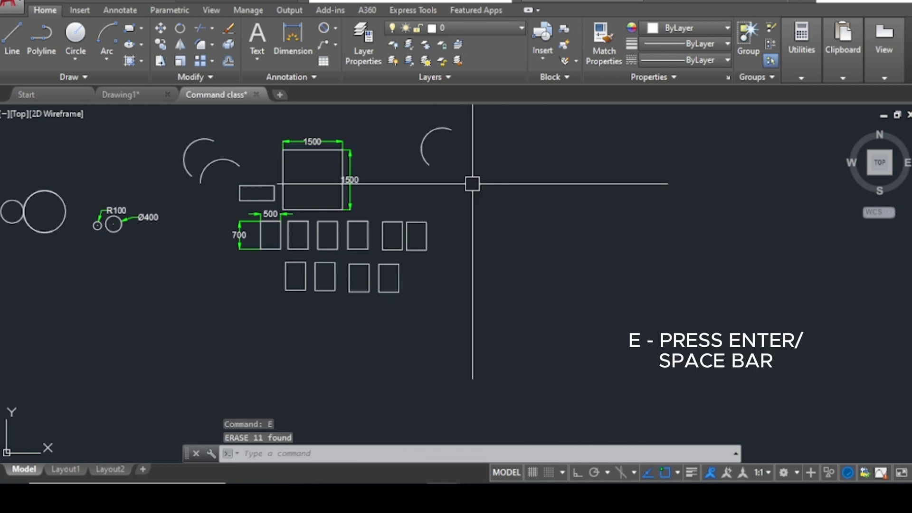
{"action": "left_click", "coordinate": [473, 189]}
{"action": "left_click", "coordinate": [412, 129]}
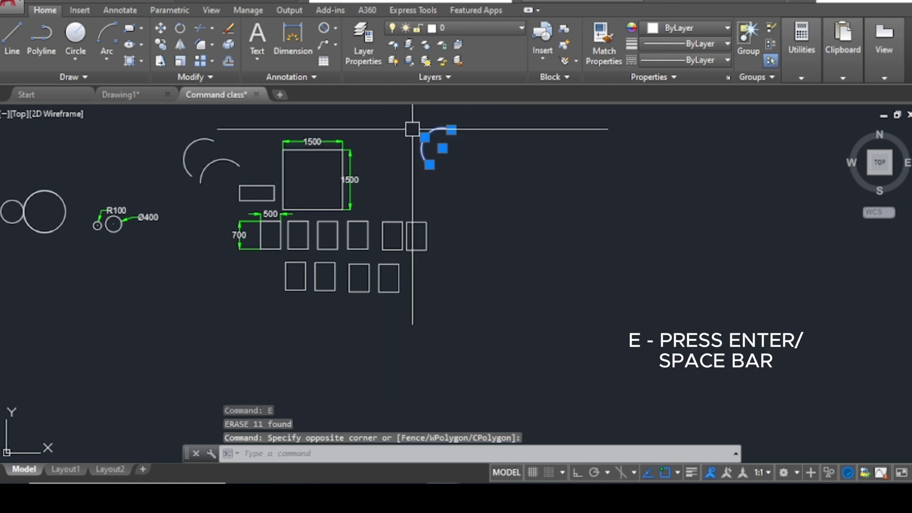
{"action": "key", "text": "Return"}
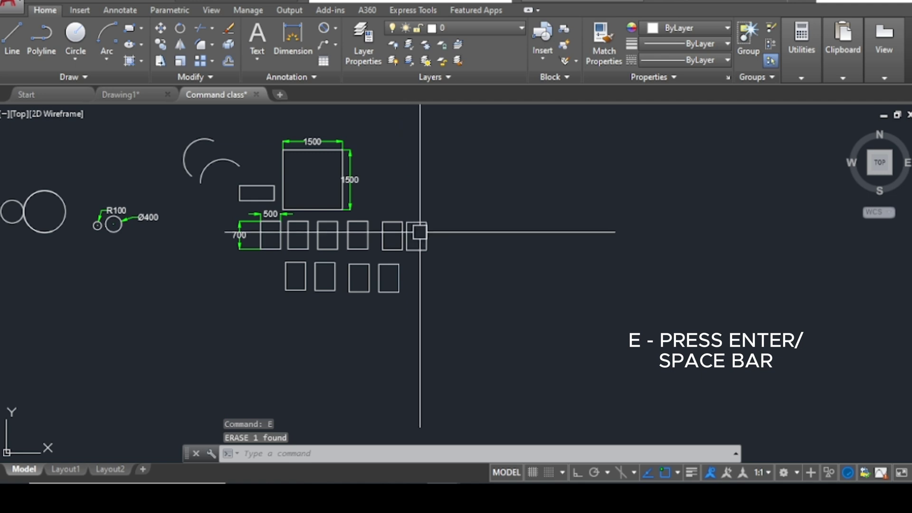
Erase the last three rectangles of the upper row and the last two rectangles of the lower row.
{"action": "left_click", "coordinate": [449, 240]}
{"action": "left_click", "coordinate": [344, 227]}
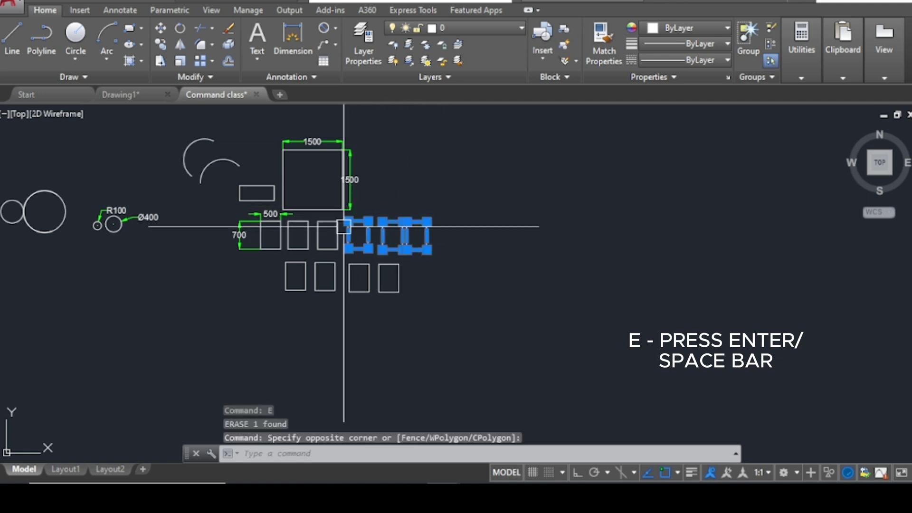
{"action": "key", "text": "Delete"}
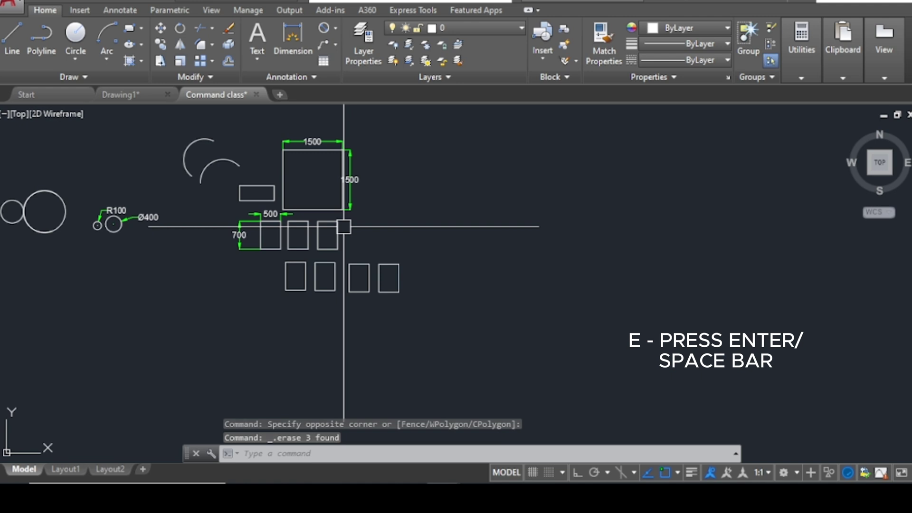
{"action": "left_click", "coordinate": [428, 336]}
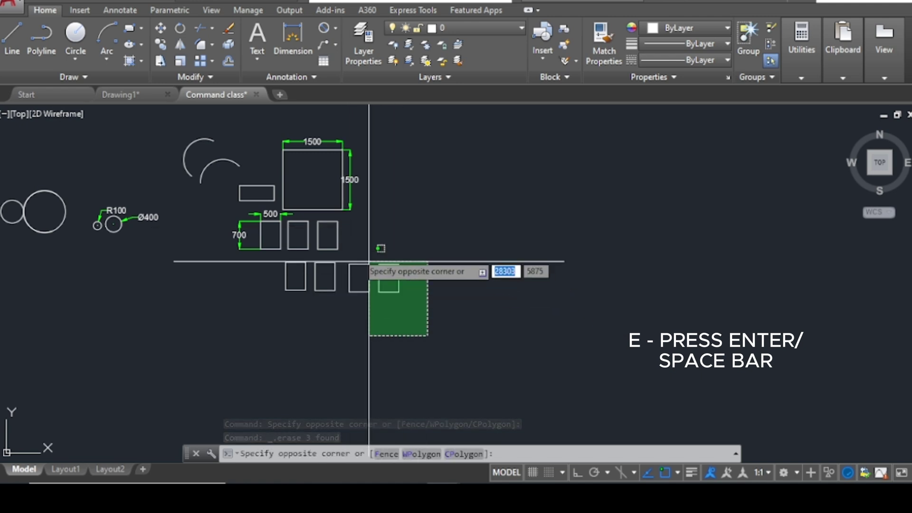
{"action": "left_click", "coordinate": [367, 260]}
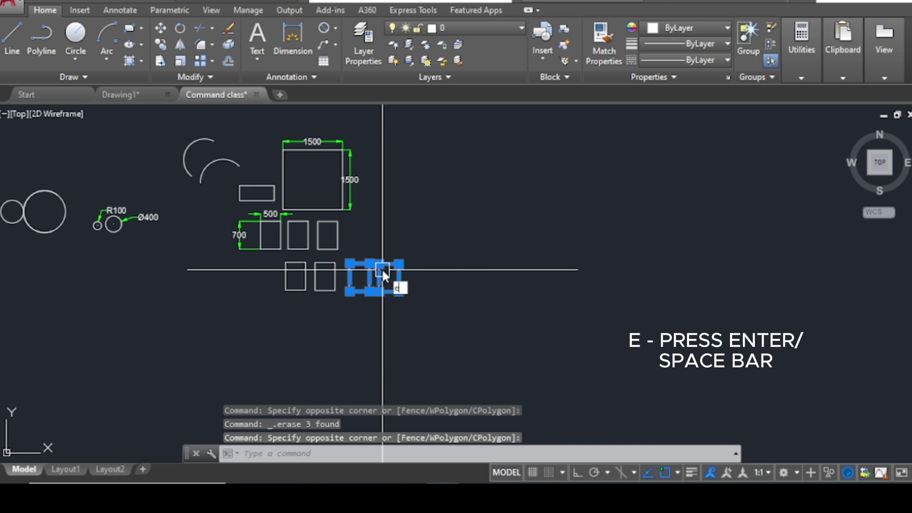
{"action": "key", "text": "Return"}
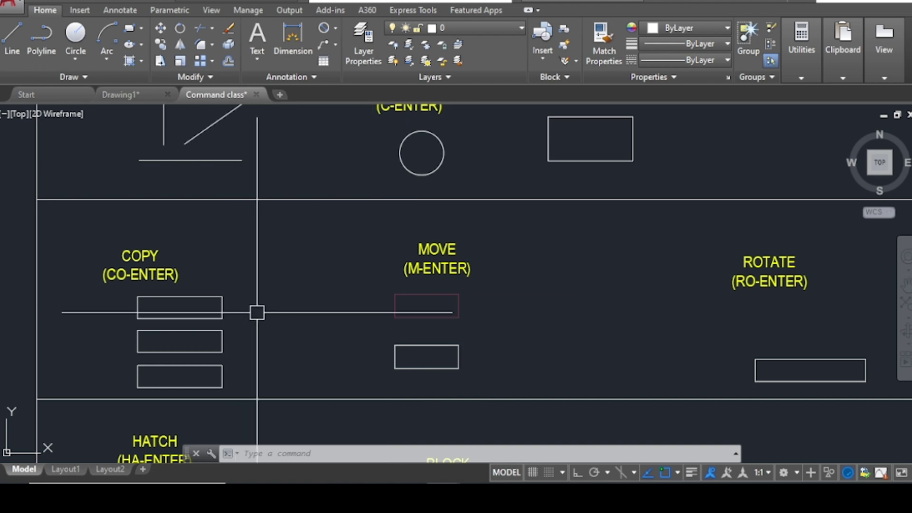
Move the red and white rectangles below the MOVE label together a short distance to the right.
{"action": "scroll", "coordinate": [461, 272], "scroll_direction": "up", "scroll_amount": 4}
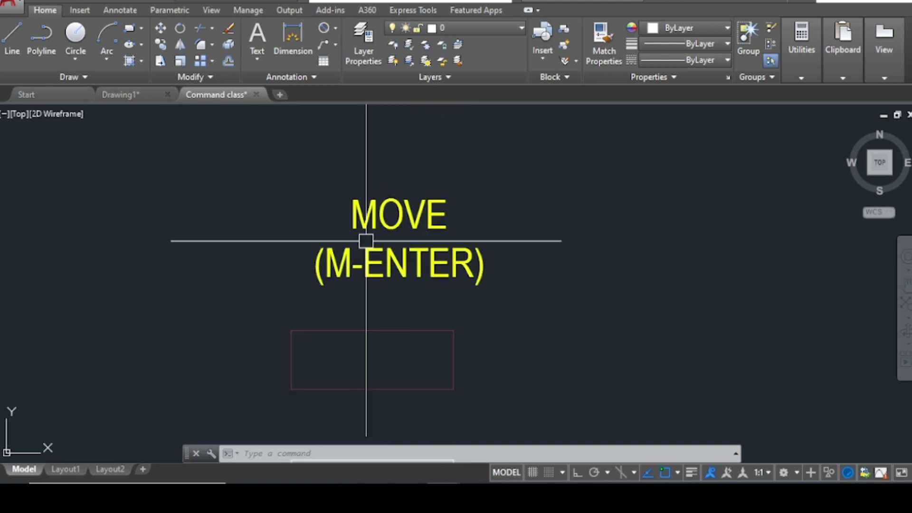
{"action": "scroll", "coordinate": [364, 250], "scroll_direction": "down", "scroll_amount": 2}
{"action": "middle_click_drag", "start_coordinate": [442, 350], "coordinate": [379, 300]}
{"action": "type", "text": "m"}
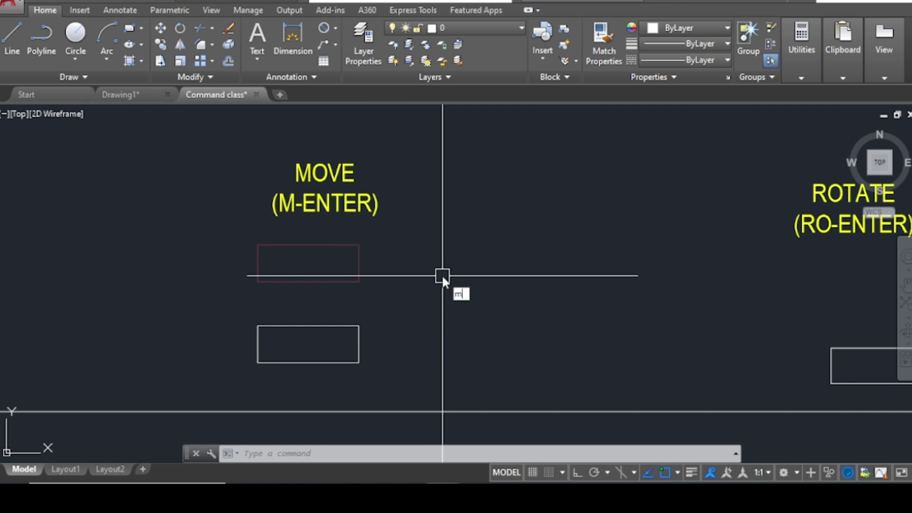
{"action": "key", "text": "Return"}
{"action": "left_click", "coordinate": [392, 346]}
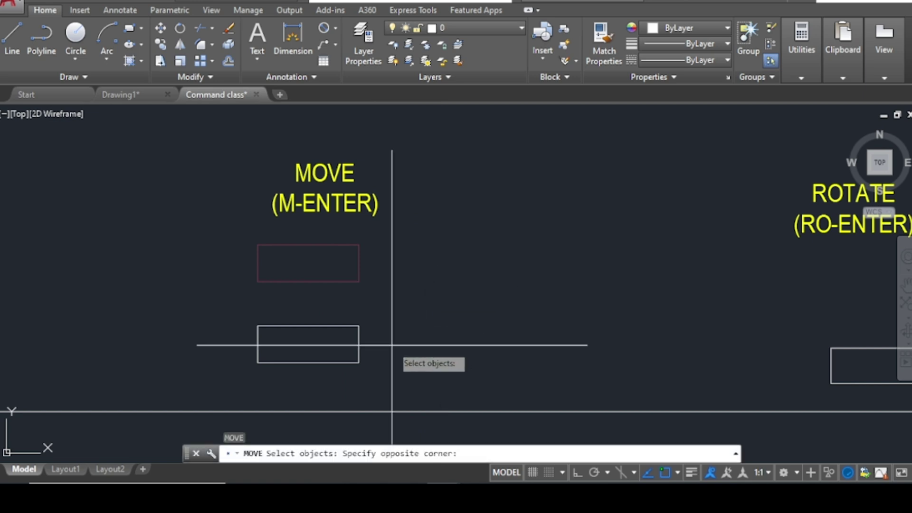
{"action": "left_click", "coordinate": [309, 257]}
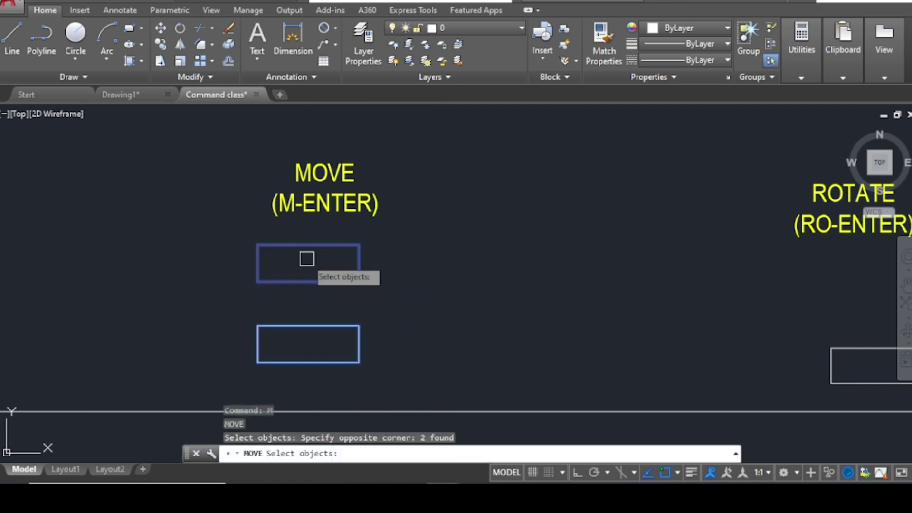
{"action": "key", "text": "Return"}
{"action": "left_click", "coordinate": [304, 265]}
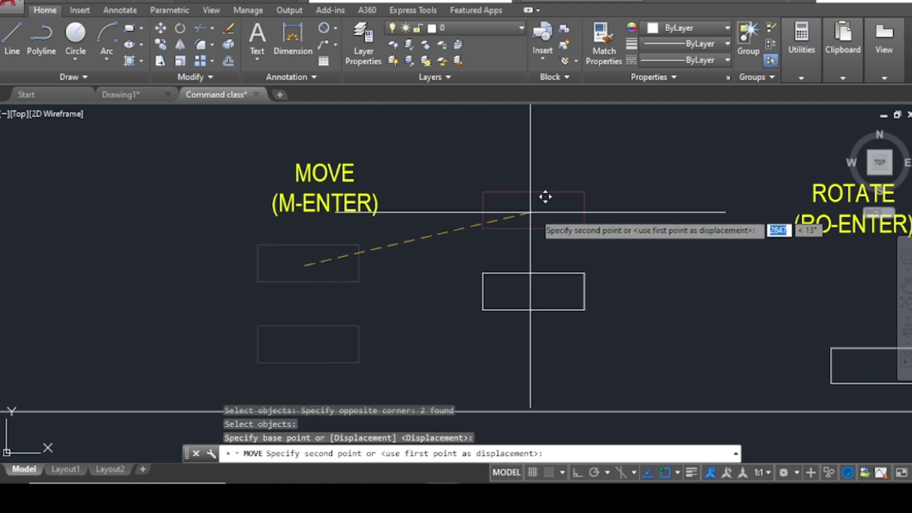
{"action": "left_click", "coordinate": [448, 264]}
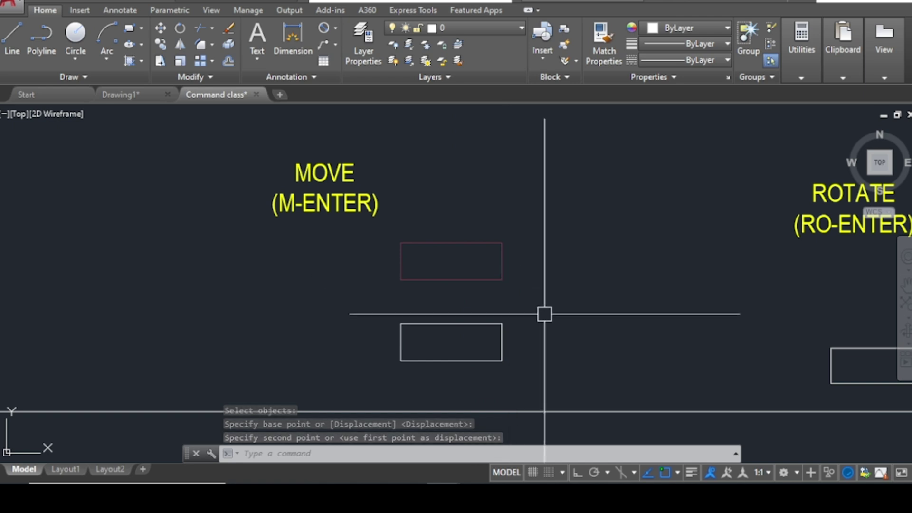
Move the same two rectangles together back to the left, so they sit beneath the MOVE label.
{"action": "type", "text": "m"}
{"action": "key", "text": "Return"}
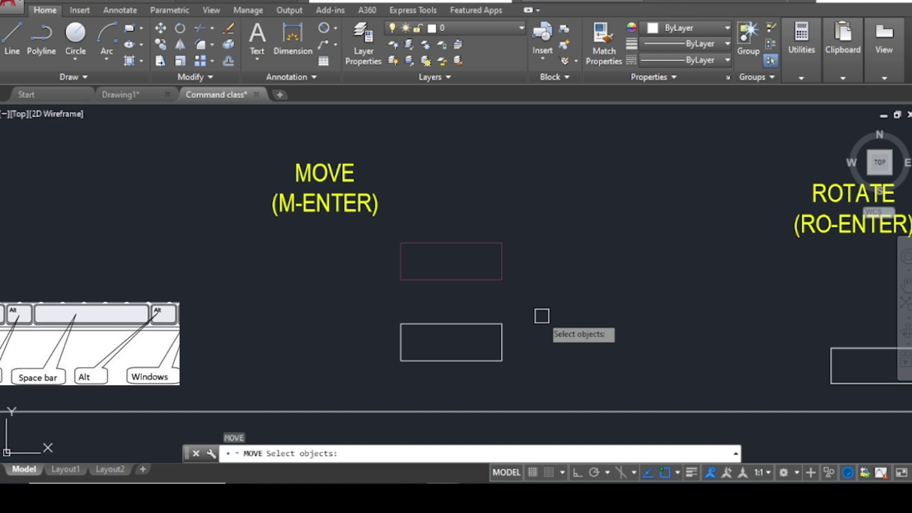
{"action": "left_click", "coordinate": [528, 337]}
{"action": "left_click", "coordinate": [444, 250]}
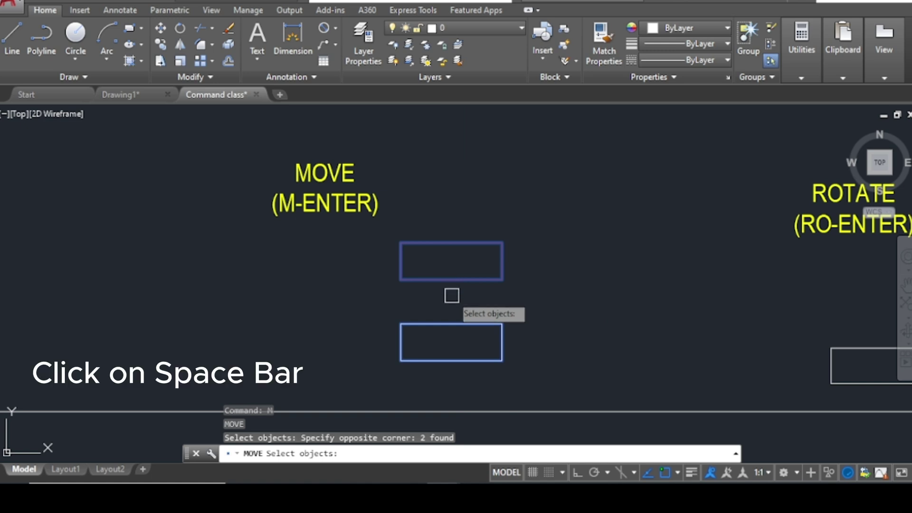
{"action": "key", "text": "space"}
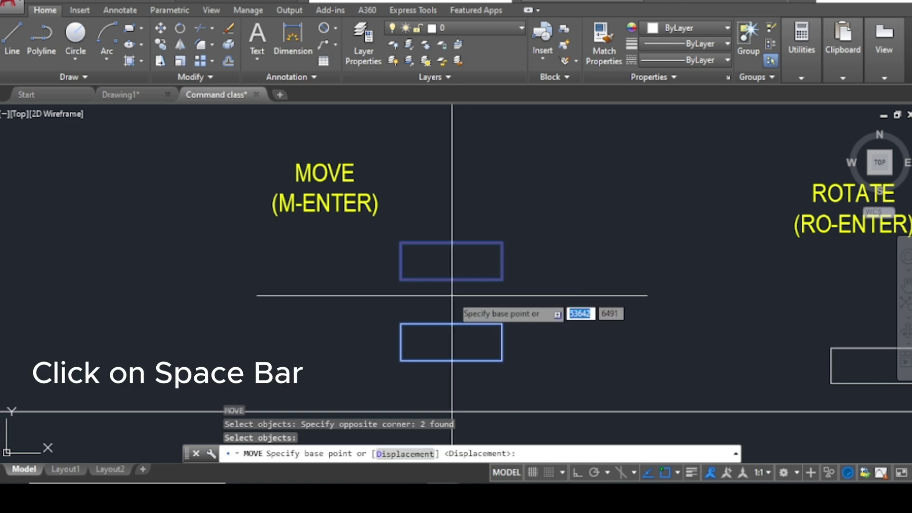
{"action": "left_click", "coordinate": [435, 295]}
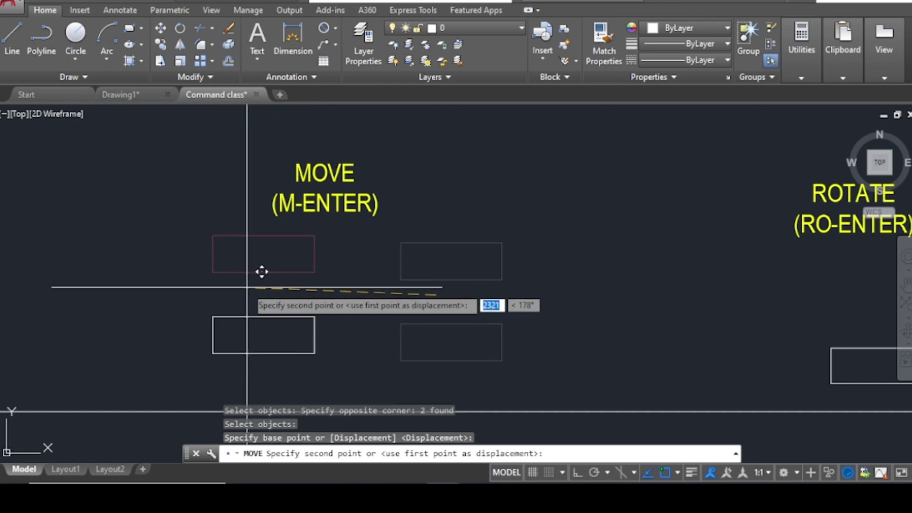
{"action": "left_click", "coordinate": [286, 287]}
Rotate the horizontal rectangle below the ROTATE label by about 140 degrees around its upper-left corner.
{"action": "scroll", "coordinate": [253, 264], "scroll_direction": "down", "scroll_amount": 2}
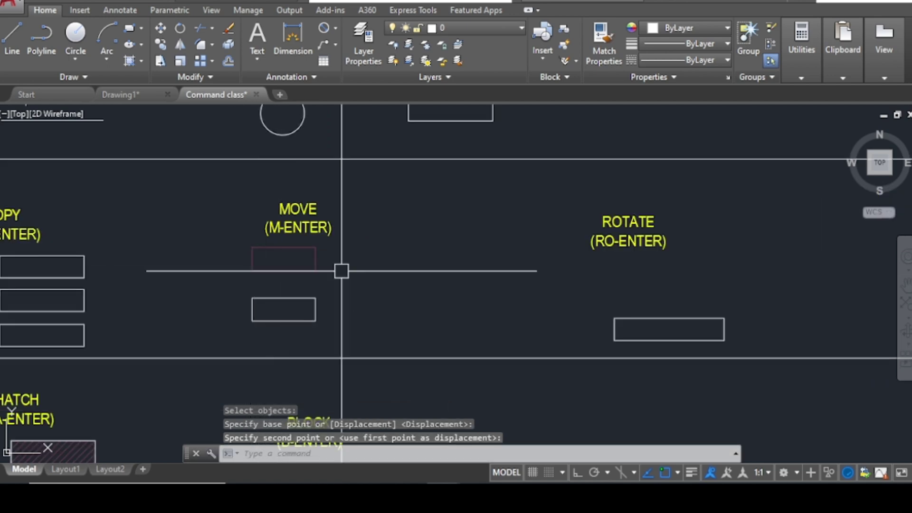
{"action": "scroll", "coordinate": [350, 253], "scroll_direction": "down", "scroll_amount": 2}
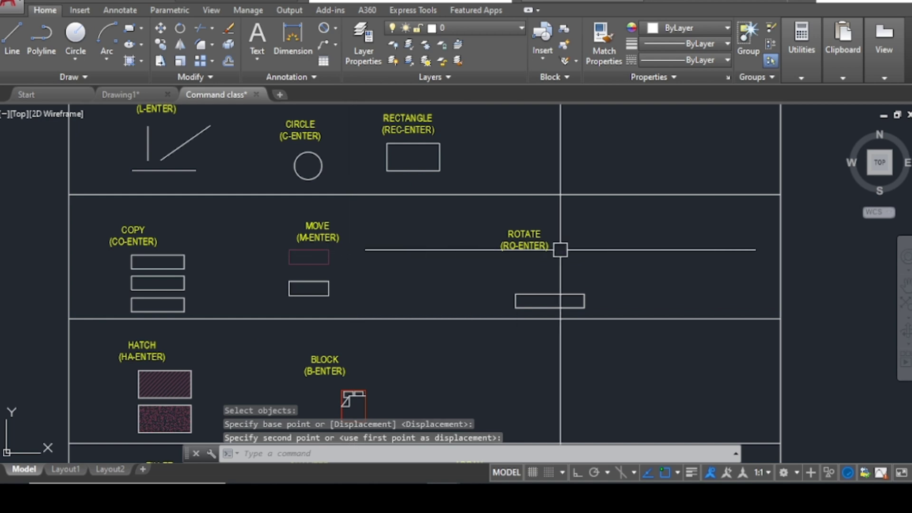
{"action": "scroll", "coordinate": [560, 250], "scroll_direction": "up", "scroll_amount": 4}
{"action": "scroll", "coordinate": [421, 266], "scroll_direction": "down", "scroll_amount": 1}
{"action": "mouse_move", "coordinate": [419, 271]}
{"action": "middle_mouse_down"}
{"action": "mouse_move", "coordinate": [421, 291]}
{"action": "mouse_move", "coordinate": [438, 249]}
{"action": "middle_mouse_up"}
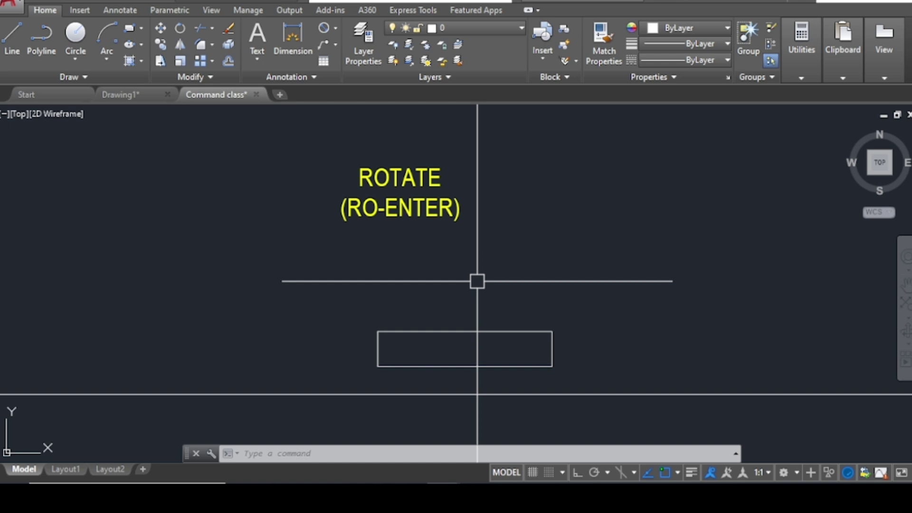
{"action": "type", "text": "R"}
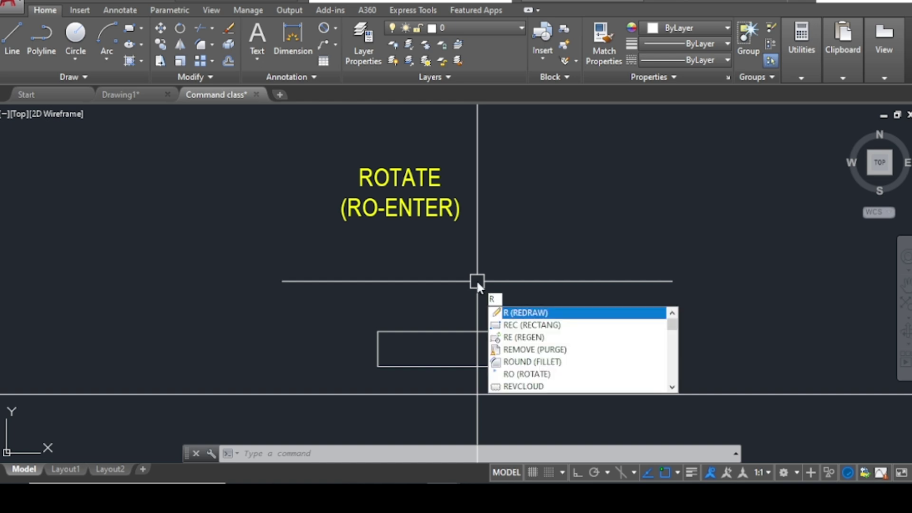
{"action": "type", "text": "O"}
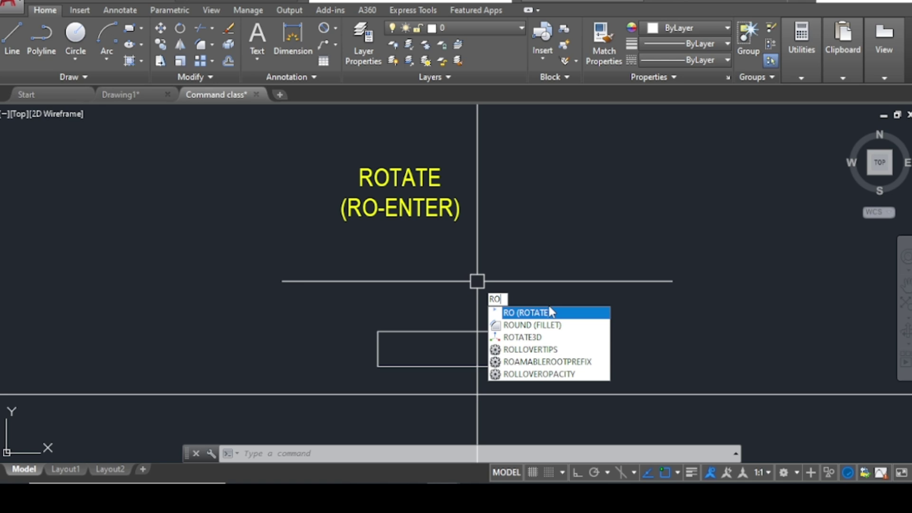
{"action": "key", "text": "Return"}
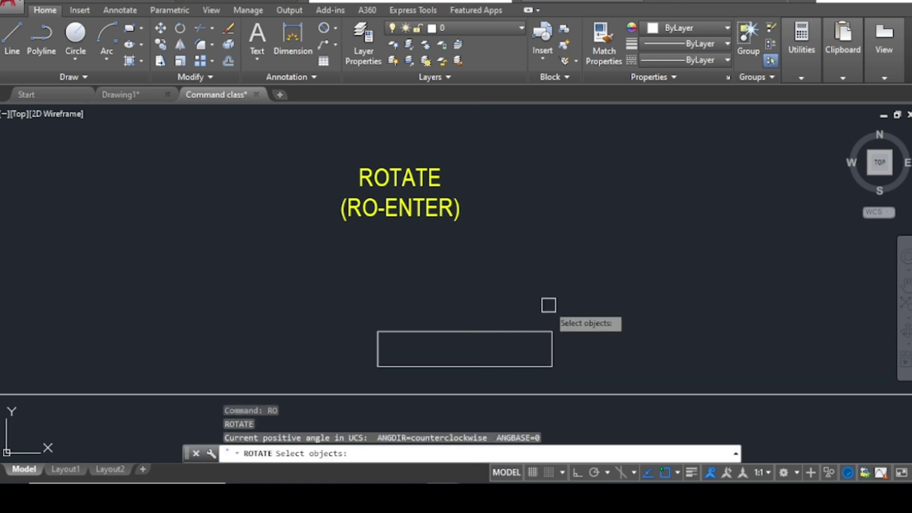
{"action": "left_click", "coordinate": [529, 331]}
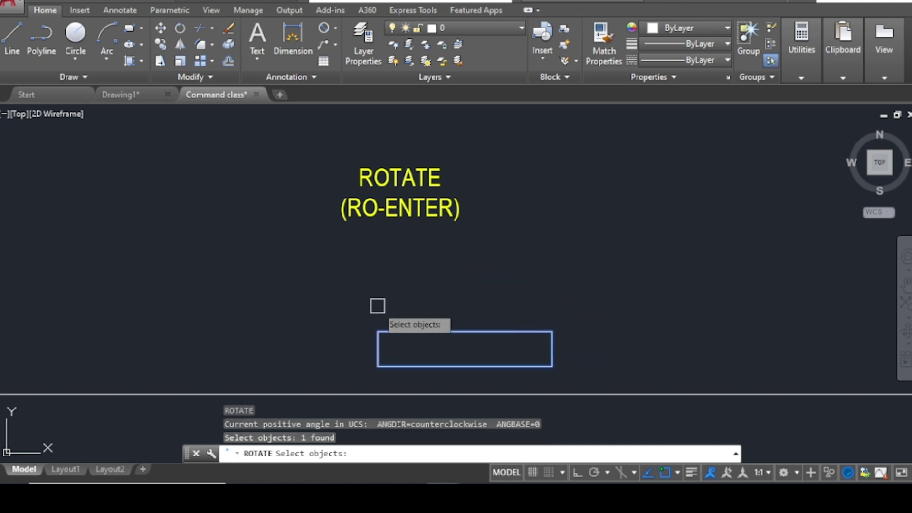
{"action": "key", "text": "Return"}
{"action": "left_click", "coordinate": [465, 349]}
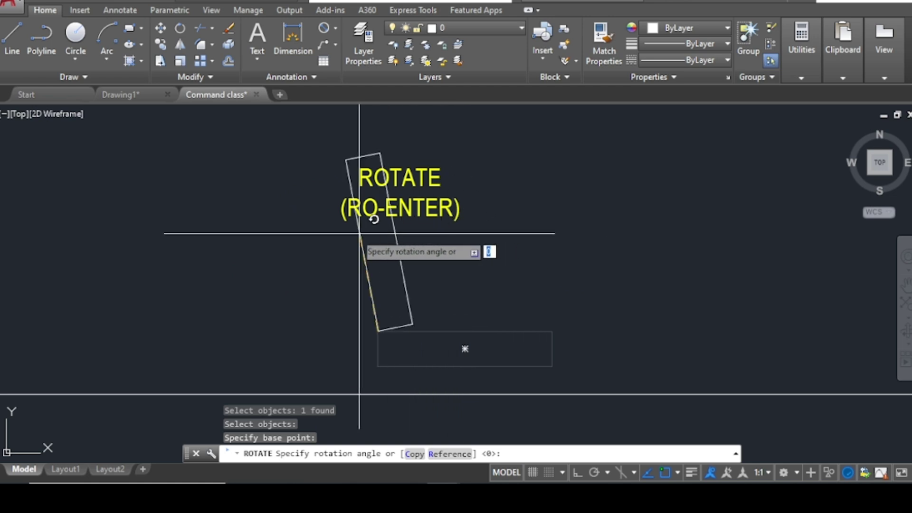
{"action": "left_click", "coordinate": [302, 267]}
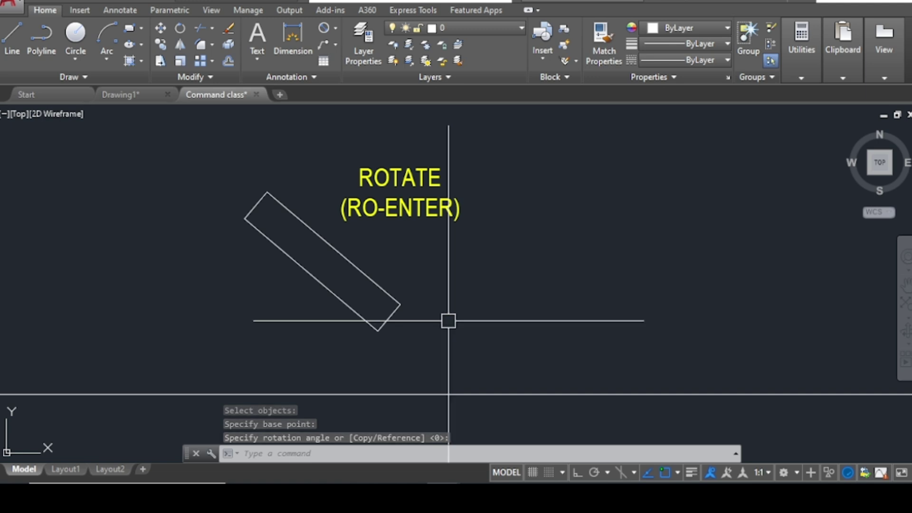
Draw an upright narrow rectangle beside the tilted one, below and just right of the ROTATE label.
{"action": "type", "text": "rec"}
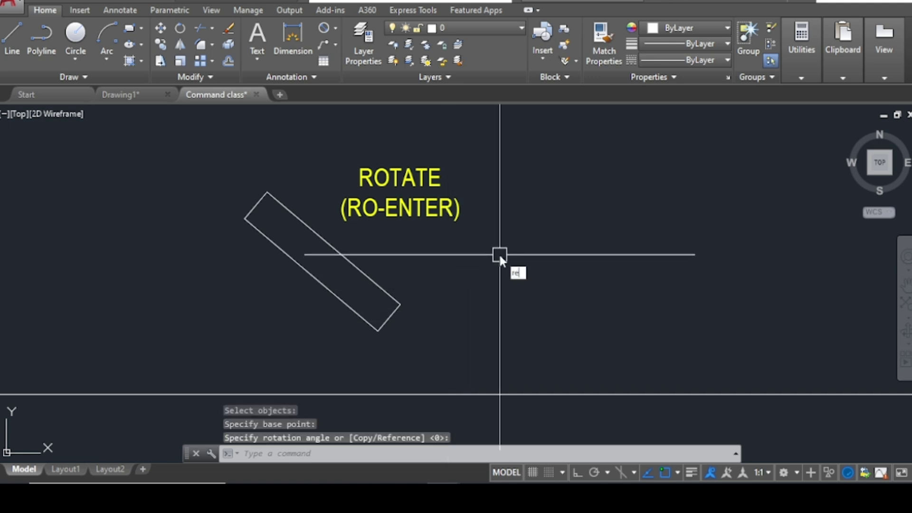
{"action": "key", "text": "Return"}
{"action": "left_click", "coordinate": [506, 221]}
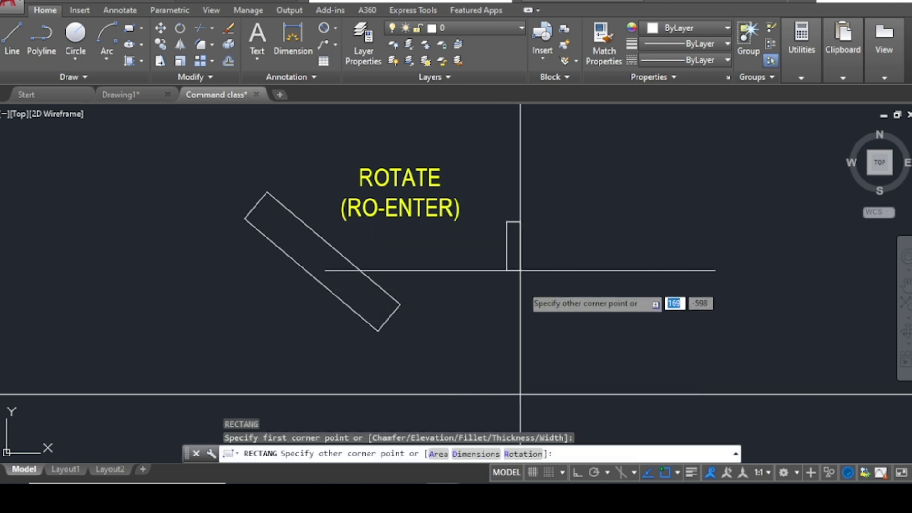
{"action": "left_click", "coordinate": [545, 344]}
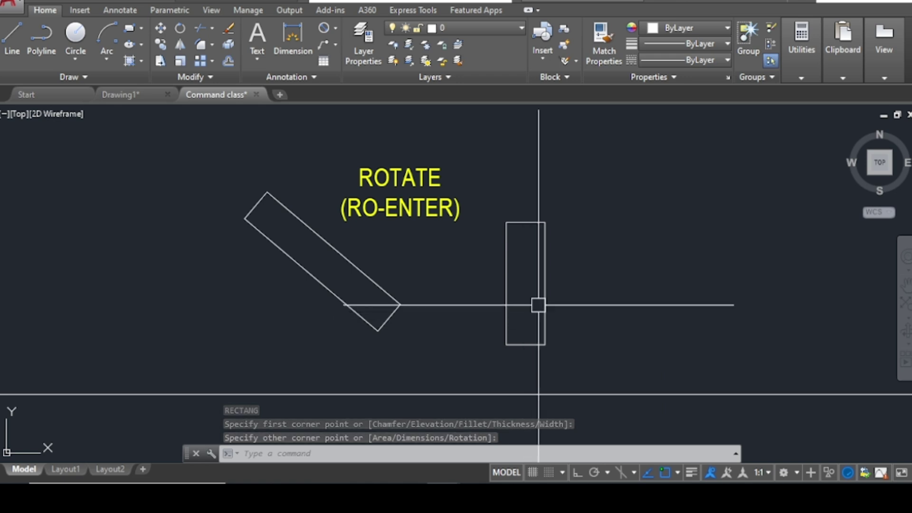
Rotate the upright rectangle by 45 degrees around its lower-left corner.
{"action": "type", "text": "ro"}
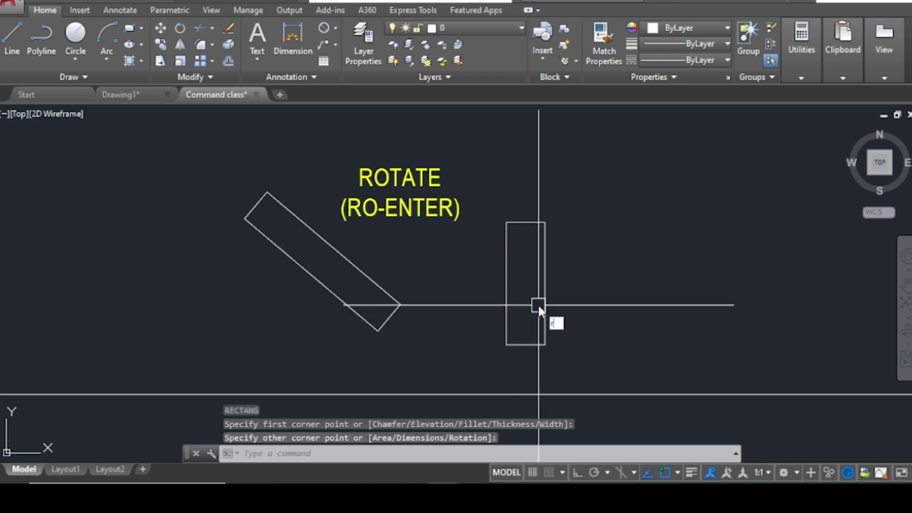
{"action": "key", "text": "Return"}
{"action": "left_click", "coordinate": [545, 298]}
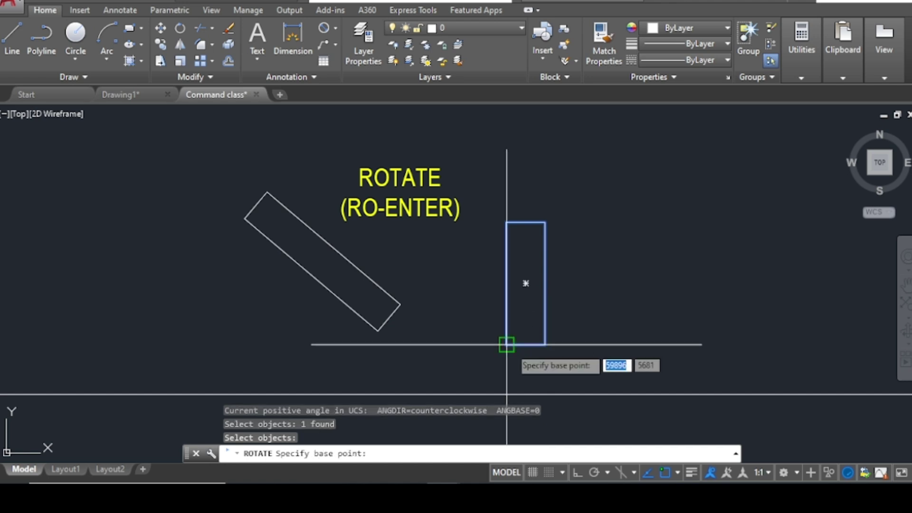
{"action": "left_click", "coordinate": [506, 345]}
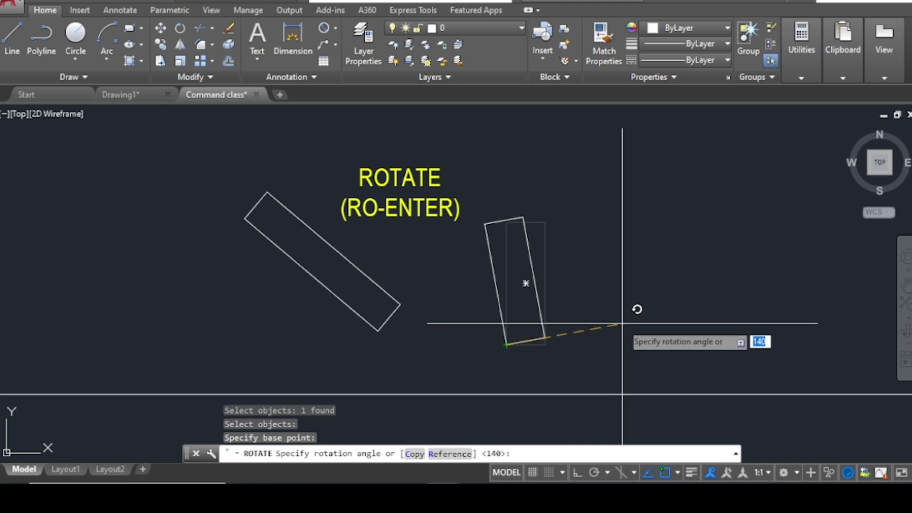
{"action": "type", "text": "45"}
{"action": "key", "text": "Return"}
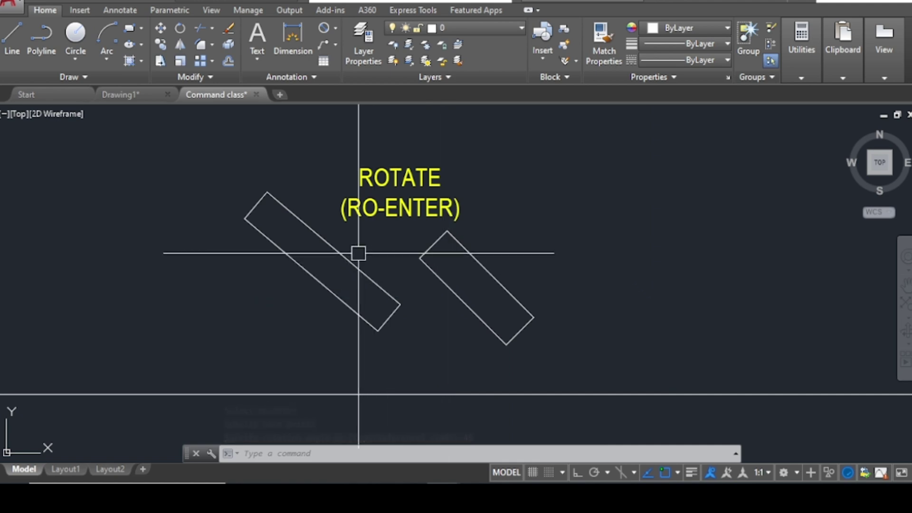
Draw a horizontal rectangle next to the upper hatch sample, between the HATCH and BLOCK examples.
{"action": "scroll", "coordinate": [358, 253], "scroll_direction": "down", "scroll_amount": 2}
{"action": "scroll", "coordinate": [542, 237], "scroll_direction": "down", "scroll_amount": 3}
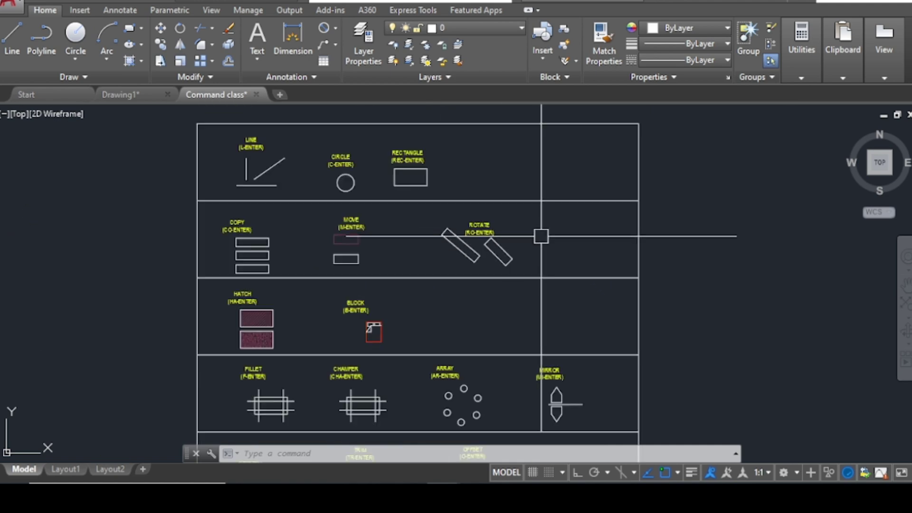
{"action": "scroll", "coordinate": [230, 332], "scroll_direction": "up", "scroll_amount": 4}
{"action": "middle_click_drag", "start_coordinate": [230, 332], "coordinate": [283, 238]}
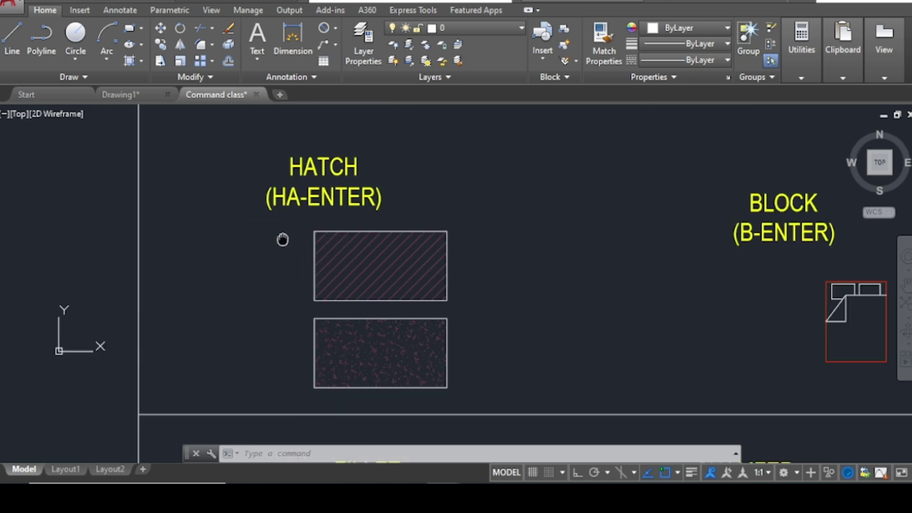
{"action": "scroll", "coordinate": [284, 241], "scroll_direction": "up", "scroll_amount": 2}
{"action": "scroll", "coordinate": [284, 241], "scroll_direction": "down", "scroll_amount": 2}
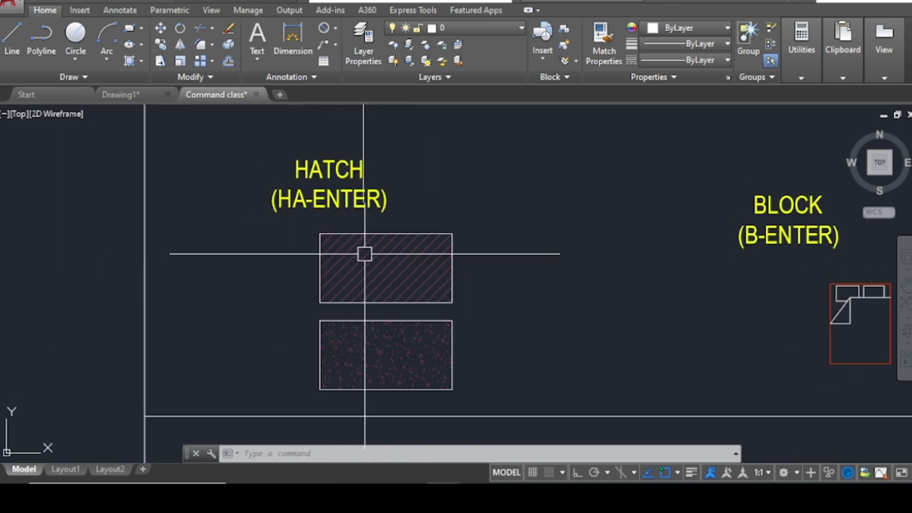
{"action": "middle_click_drag", "start_coordinate": [498, 276], "coordinate": [373, 286]}
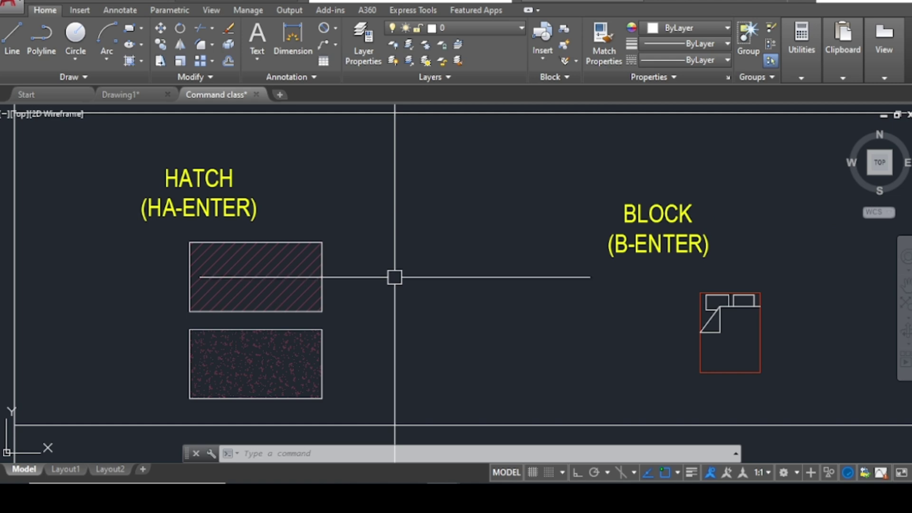
{"action": "type", "text": "rec"}
{"action": "key", "text": "Return"}
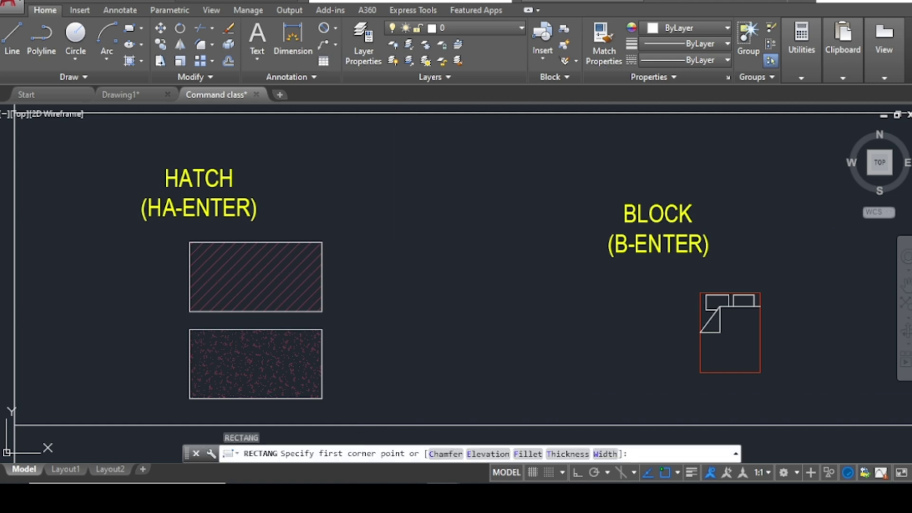
{"action": "left_click", "coordinate": [359, 249]}
{"action": "left_click", "coordinate": [524, 319]}
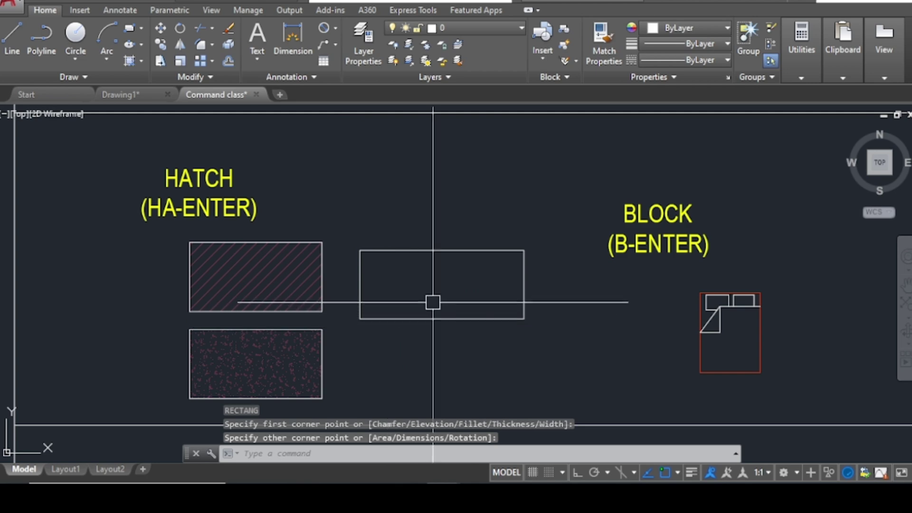
Hatch the new rectangle with the ANSI31 pattern at scale 1 and open the properties of that hatch.
{"action": "middle_click_drag", "start_coordinate": [432, 302], "coordinate": [349, 279]}
{"action": "type", "text": "ha"}
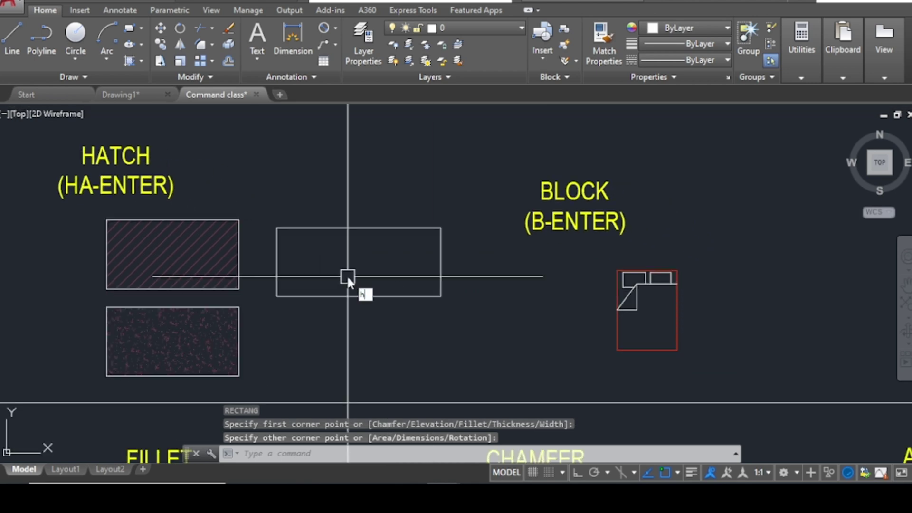
{"action": "key", "text": "Return"}
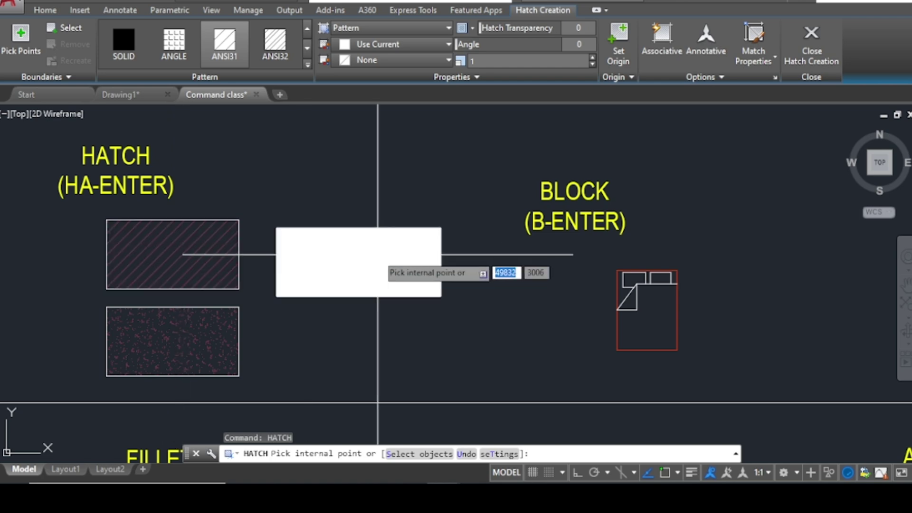
{"action": "left_click", "coordinate": [378, 254]}
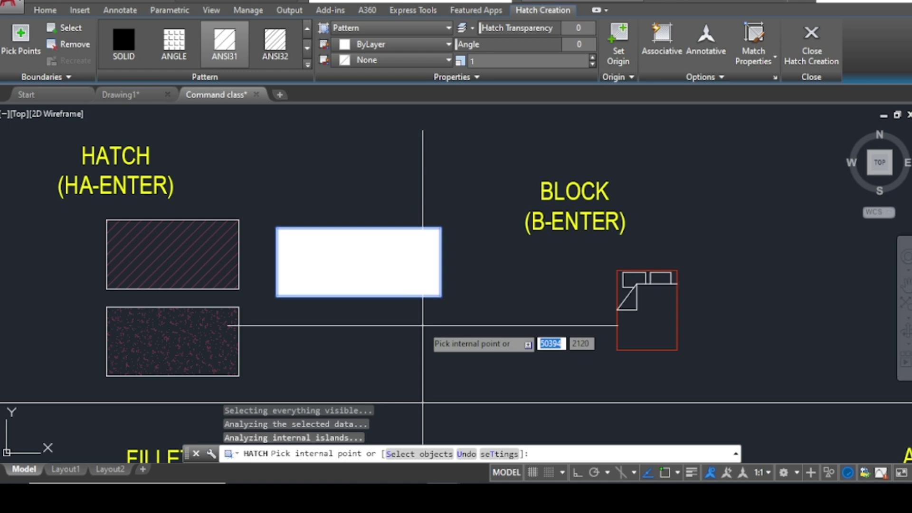
{"action": "key", "text": "Escape"}
{"action": "left_click", "coordinate": [375, 271]}
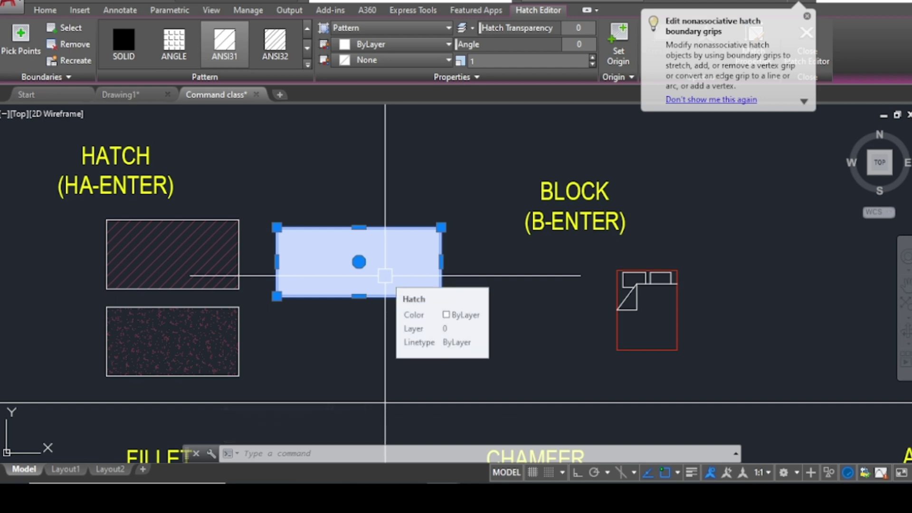
{"action": "key", "text": "ctrl+1"}
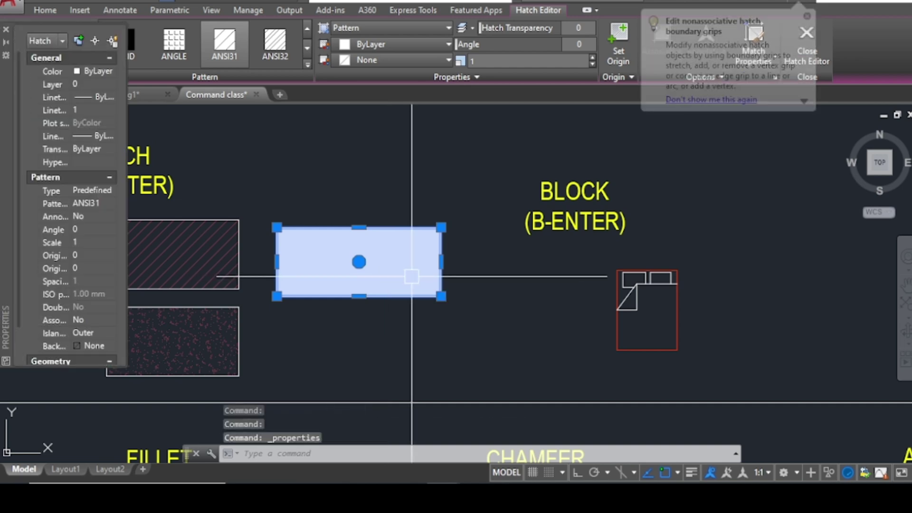
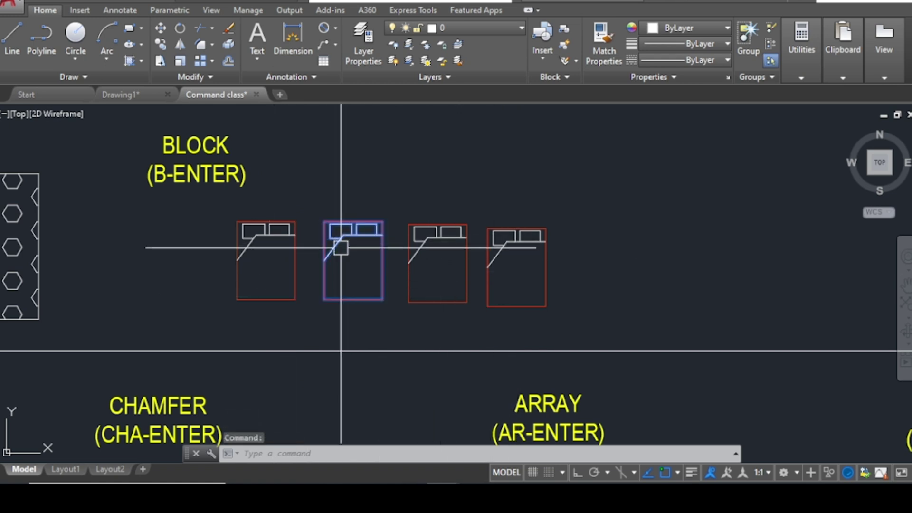
Undo the last edit of the bed block, including the two line erasures made inside it.
{"action": "key", "text": "Escape"}
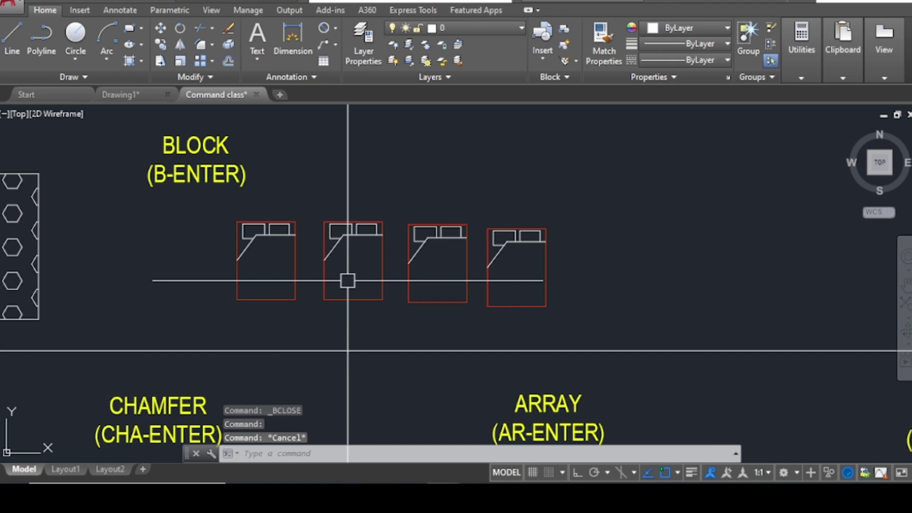
{"action": "key", "text": "ctrl+z"}
{"action": "key", "text": "ctrl+z"}
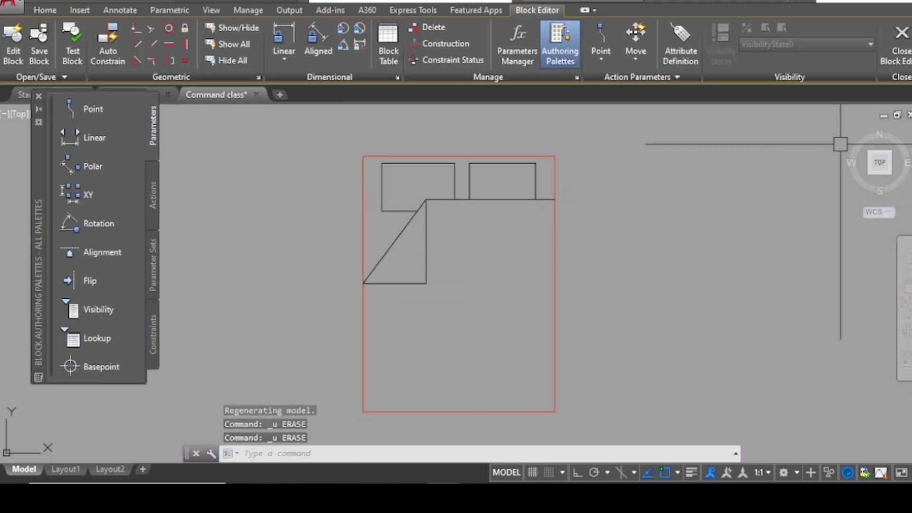
{"action": "key", "text": "ctrl+z"}
Open the definition of the bed block from its first copy below the BLOCK label for editing.
{"action": "scroll", "coordinate": [245, 253], "scroll_direction": "up", "scroll_amount": 4}
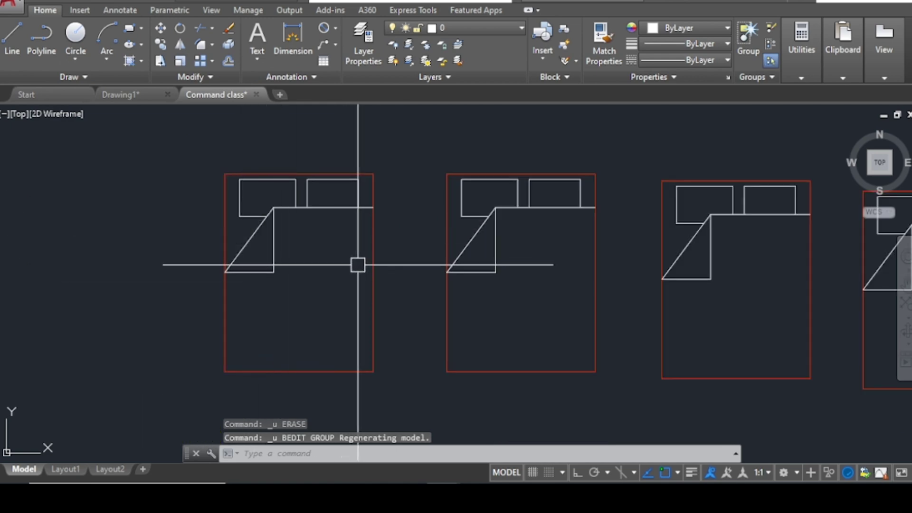
{"action": "scroll", "coordinate": [285, 261], "scroll_direction": "down", "scroll_amount": 2}
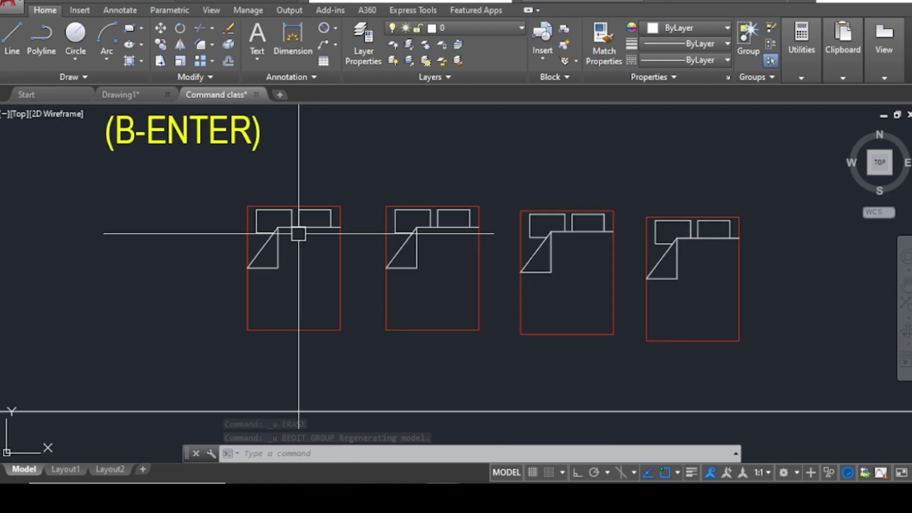
{"action": "scroll", "coordinate": [295, 229], "scroll_direction": "down", "scroll_amount": 2}
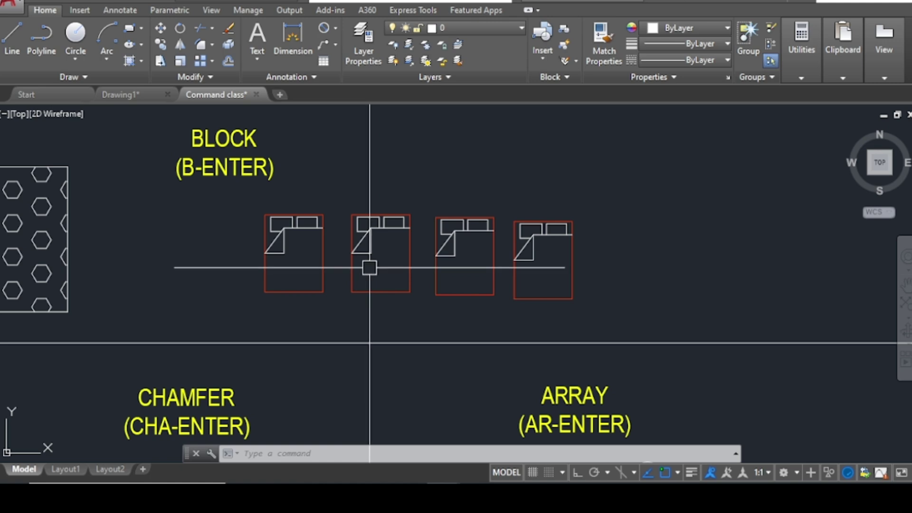
{"action": "double_click", "coordinate": [306, 225]}
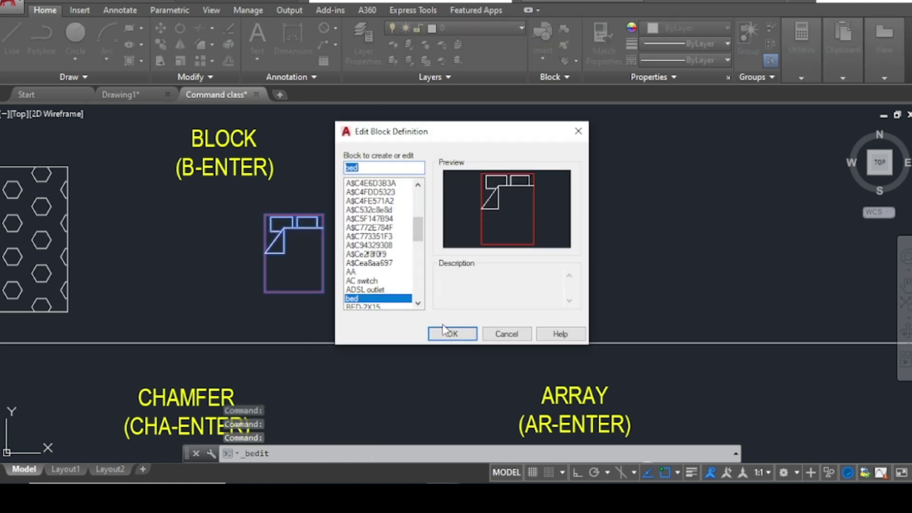
{"action": "left_click", "coordinate": [452, 334]}
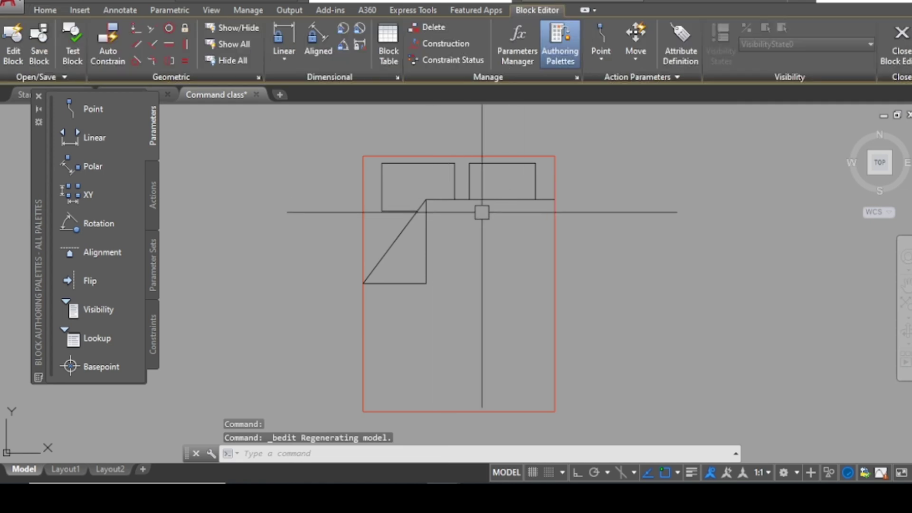
Erase the three lines outlining the right-hand pillow in the bed block, then close the block definition and save the changes.
{"action": "left_click", "coordinate": [513, 145]}
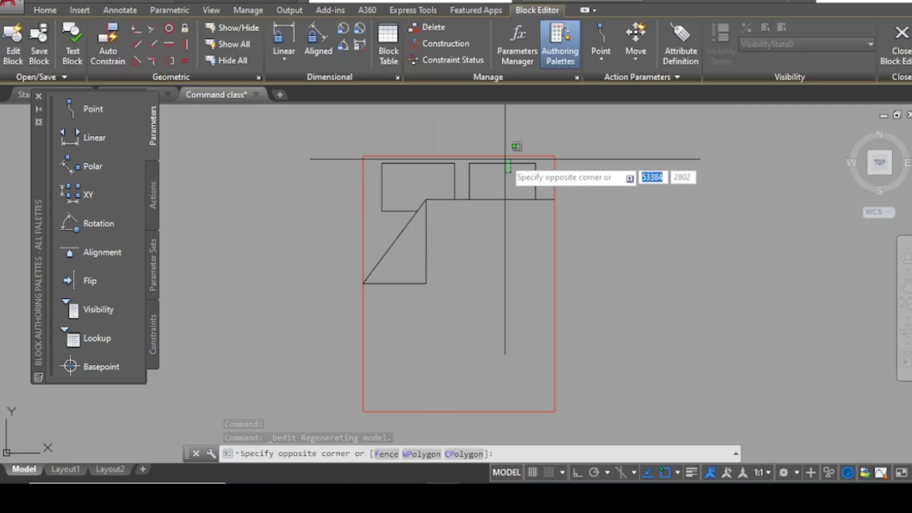
{"action": "left_click", "coordinate": [494, 165]}
{"action": "type", "text": "e"}
{"action": "key", "text": "Return"}
{"action": "left_click", "coordinate": [469, 180]}
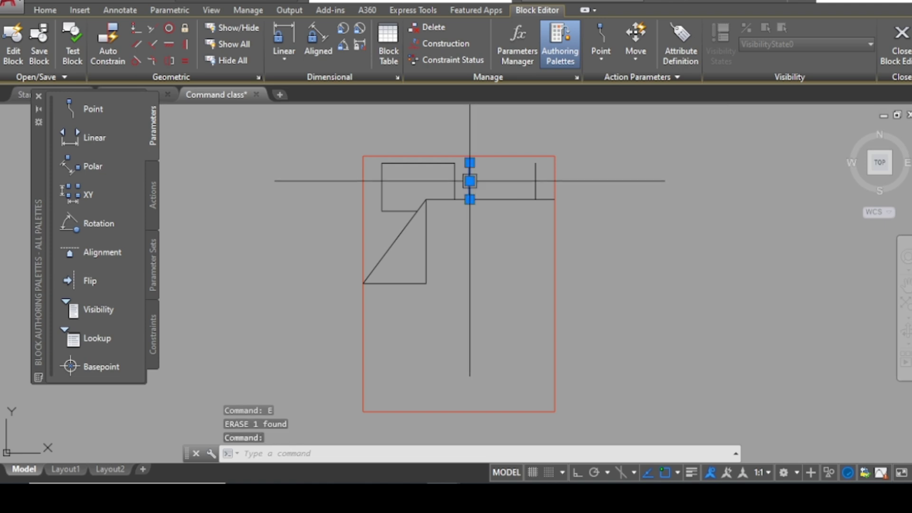
{"action": "type", "text": "e"}
{"action": "key", "text": "Return"}
{"action": "left_click", "coordinate": [536, 181]}
{"action": "type", "text": "e"}
{"action": "key", "text": "Return"}
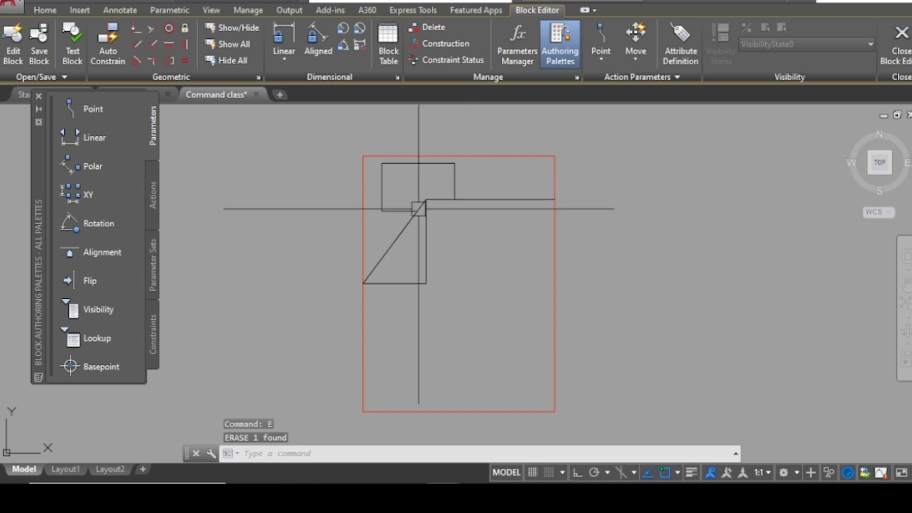
{"action": "left_click", "coordinate": [899, 49]}
{"action": "left_click", "coordinate": [450, 209]}
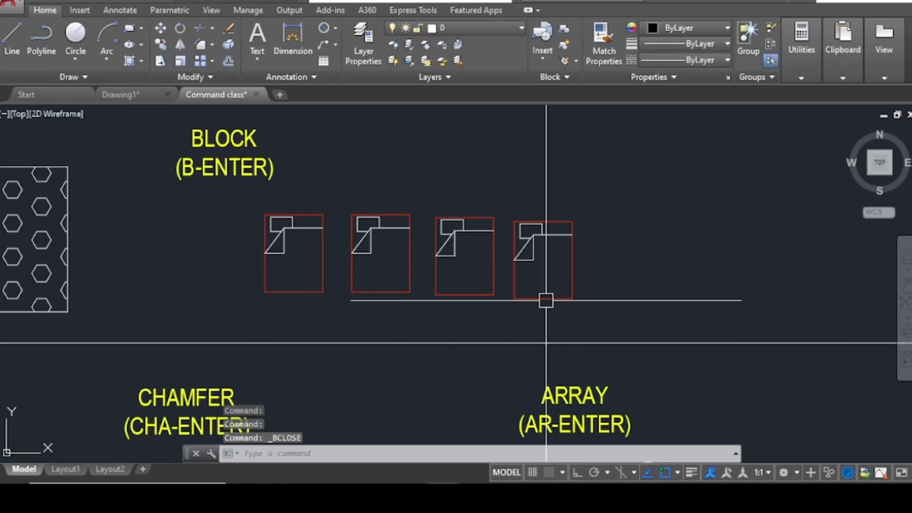
Undo the last two actions in the drawing.
{"action": "scroll", "coordinate": [246, 266], "scroll_direction": "down", "scroll_amount": 2}
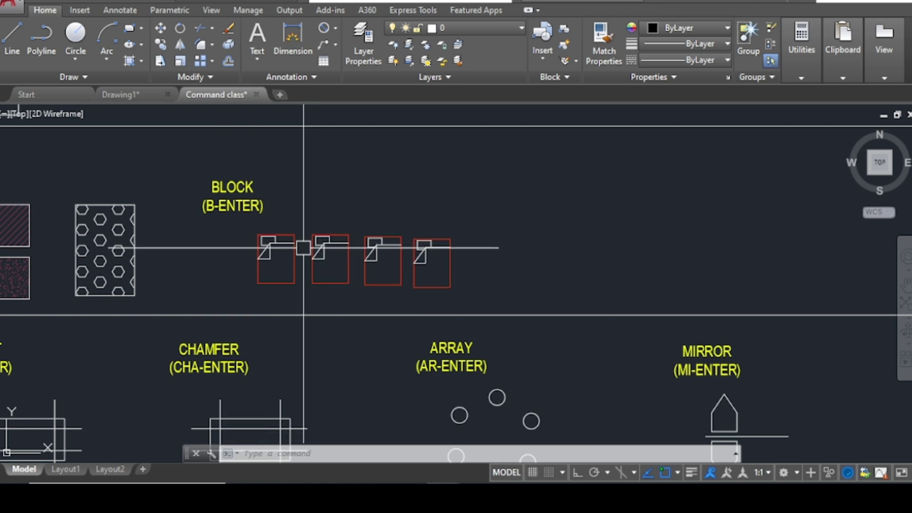
{"action": "scroll", "coordinate": [414, 232], "scroll_direction": "down", "scroll_amount": 2}
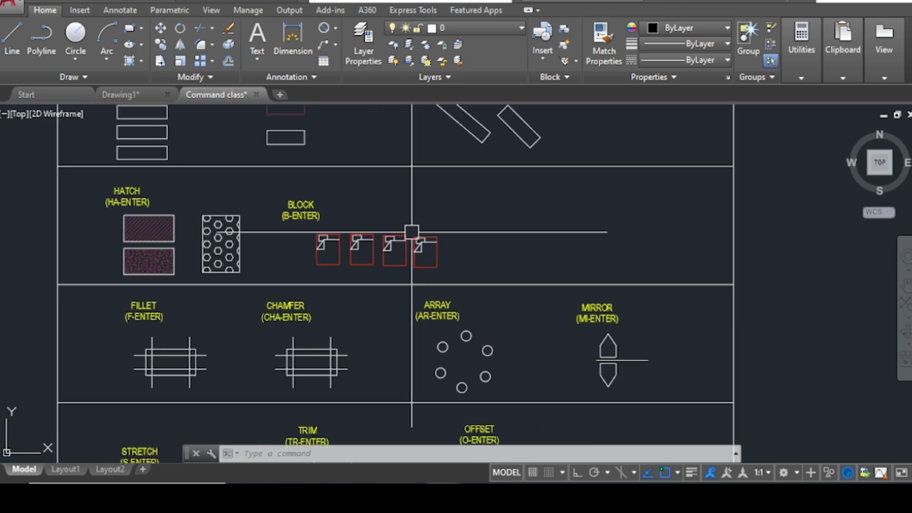
{"action": "middle_click_drag", "start_coordinate": [342, 297], "coordinate": [450, 236]}
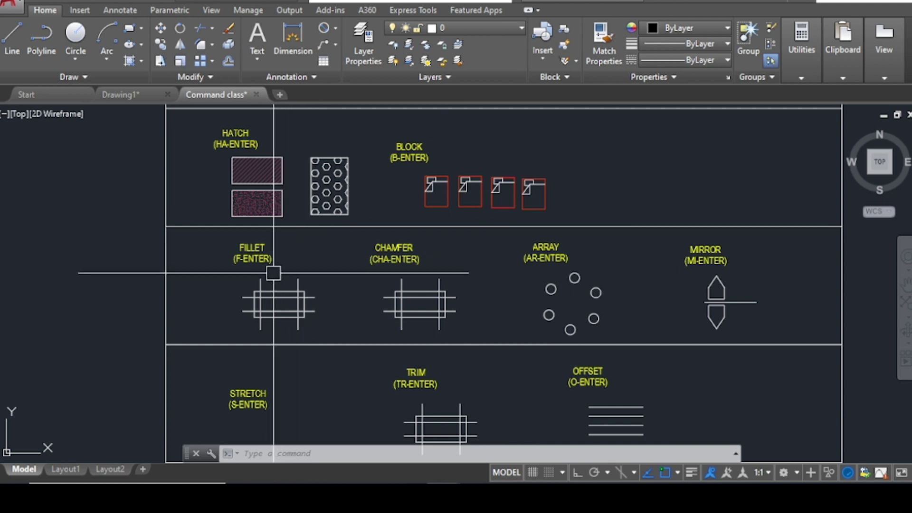
{"action": "scroll", "coordinate": [456, 200], "scroll_direction": "up", "scroll_amount": 4}
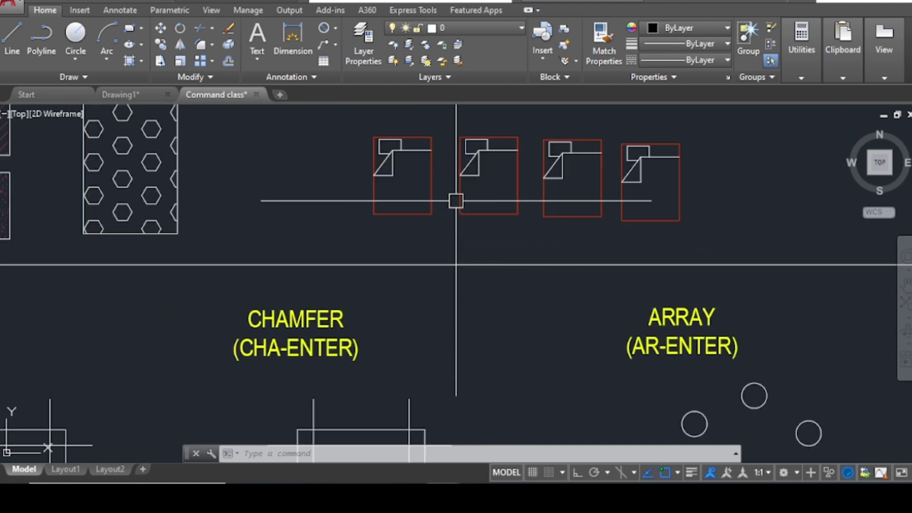
{"action": "scroll", "coordinate": [440, 254], "scroll_direction": "down", "scroll_amount": 2}
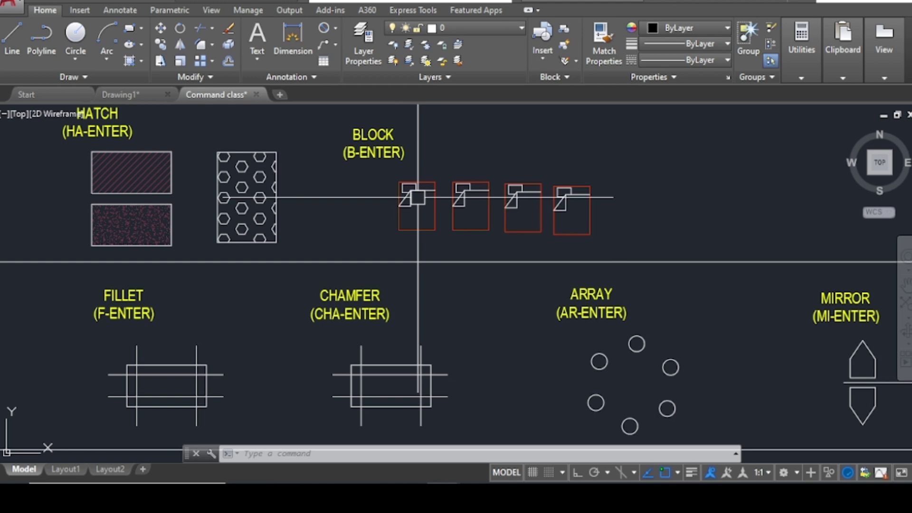
{"action": "key", "text": "ctrl+z"}
{"action": "key", "text": "ctrl+z"}
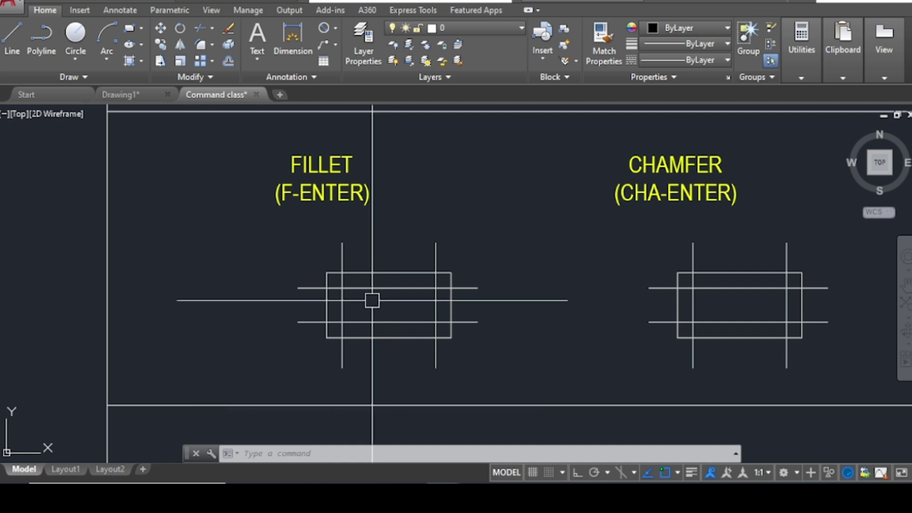
Fillet the upper-left corner where the left vertical and upper horizontal lines cross in the FILLET sample, using the current radius.
{"action": "left_click_drag", "start_coordinate": [372, 301], "coordinate": [550, 304]}
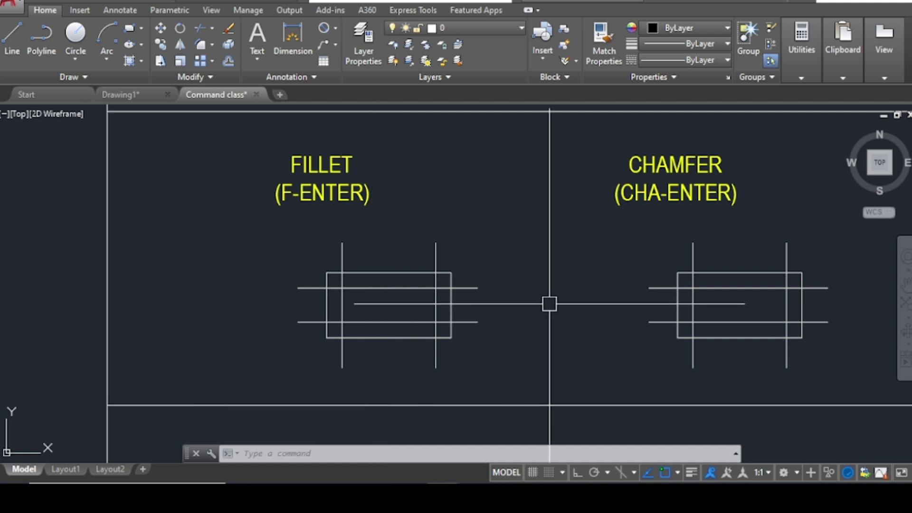
{"action": "key", "text": "Return"}
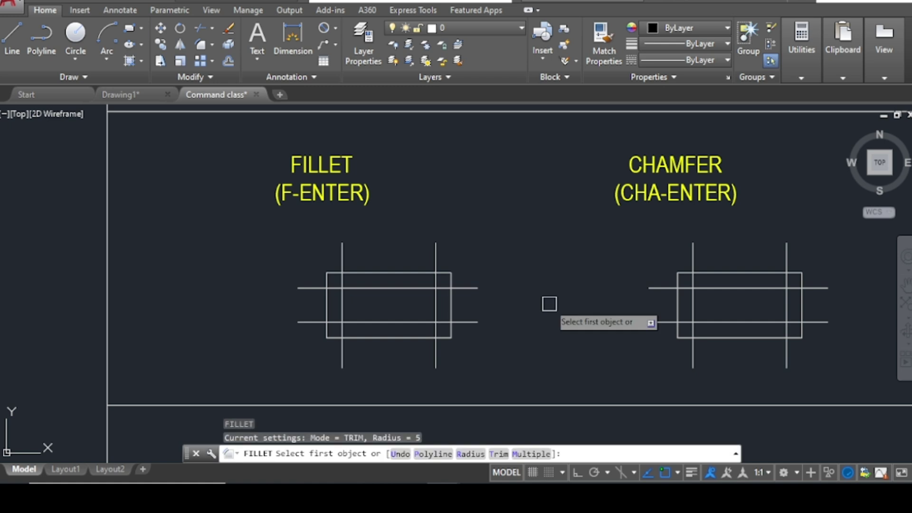
{"action": "scroll", "coordinate": [342, 302], "scroll_direction": "up", "scroll_amount": 6}
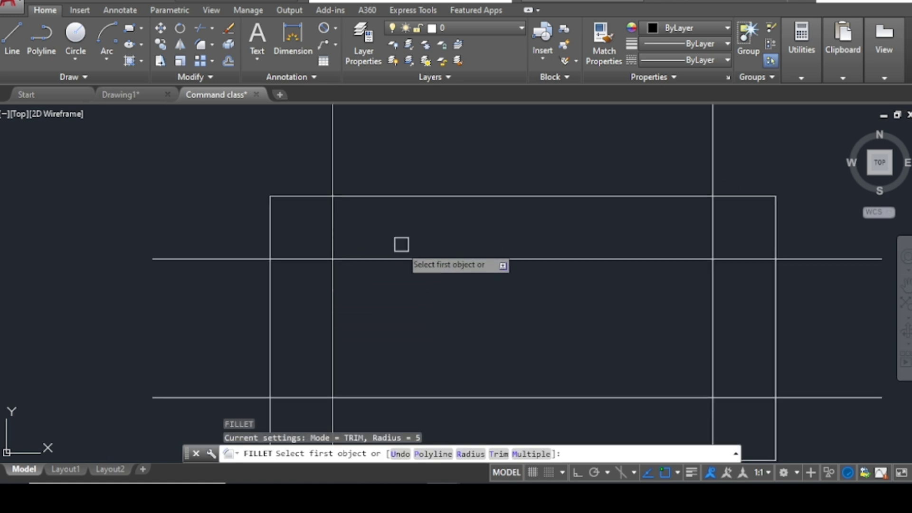
{"action": "scroll", "coordinate": [372, 297], "scroll_direction": "down", "scroll_amount": 4}
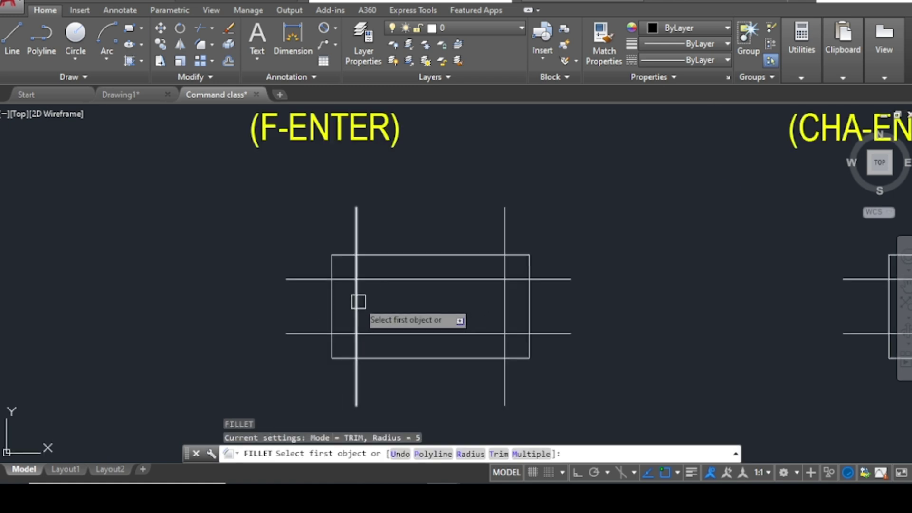
{"action": "left_click", "coordinate": [358, 302]}
{"action": "left_click", "coordinate": [390, 278]}
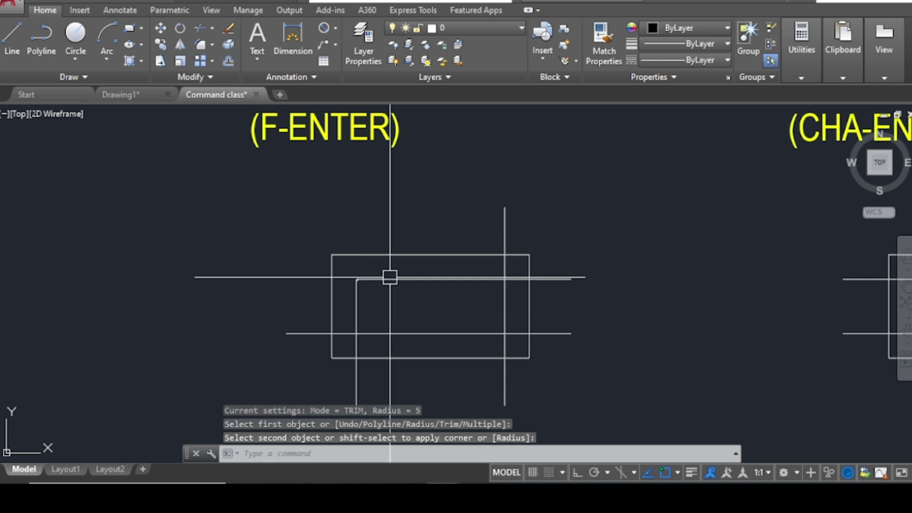
{"action": "scroll", "coordinate": [390, 277], "scroll_direction": "up", "scroll_amount": 5}
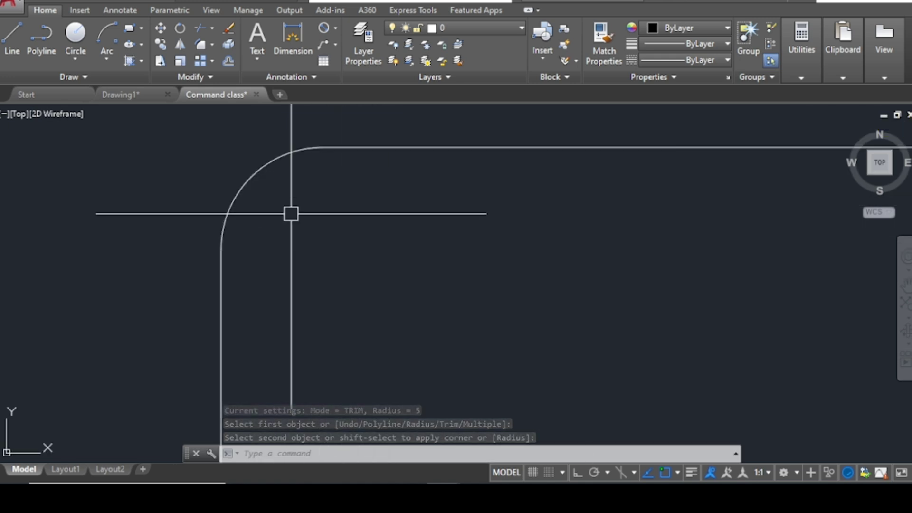
{"action": "scroll", "coordinate": [330, 161], "scroll_direction": "down", "scroll_amount": 5}
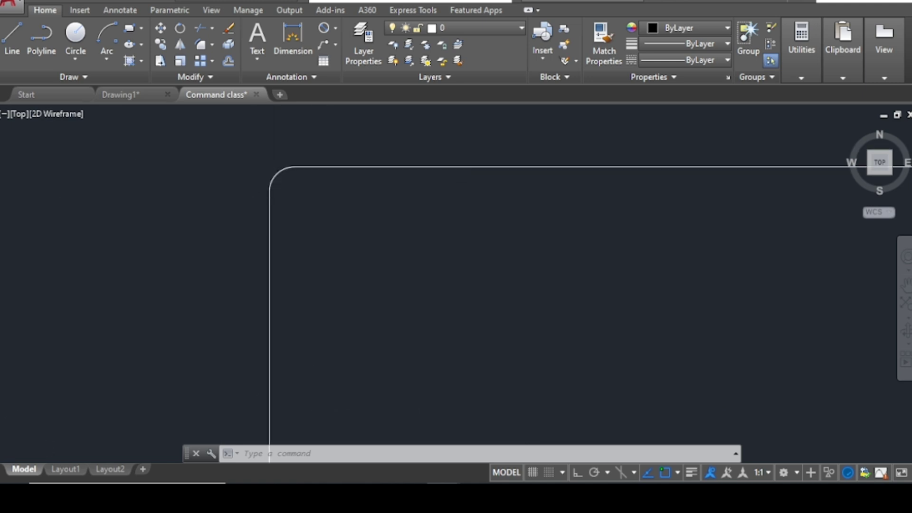
{"action": "scroll", "coordinate": [238, 234], "scroll_direction": "down", "scroll_amount": 4}
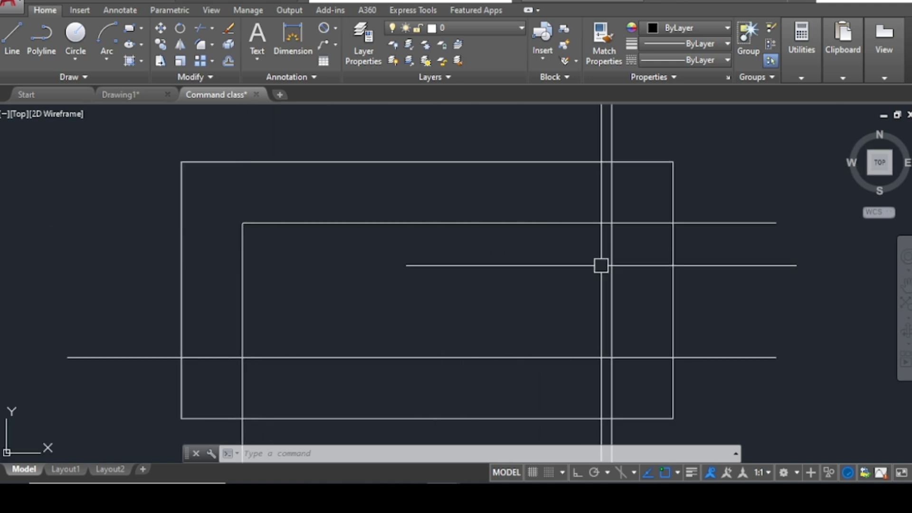
Fillet the upper-right corner between the right vertical and upper horizontal lines of the FILLET sample with the same radius.
{"action": "key", "text": "Return"}
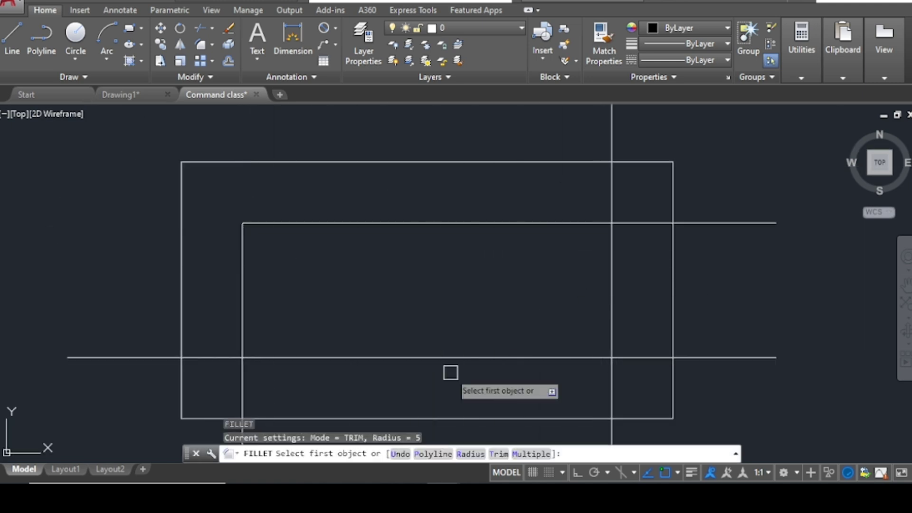
{"action": "left_click", "coordinate": [612, 243]}
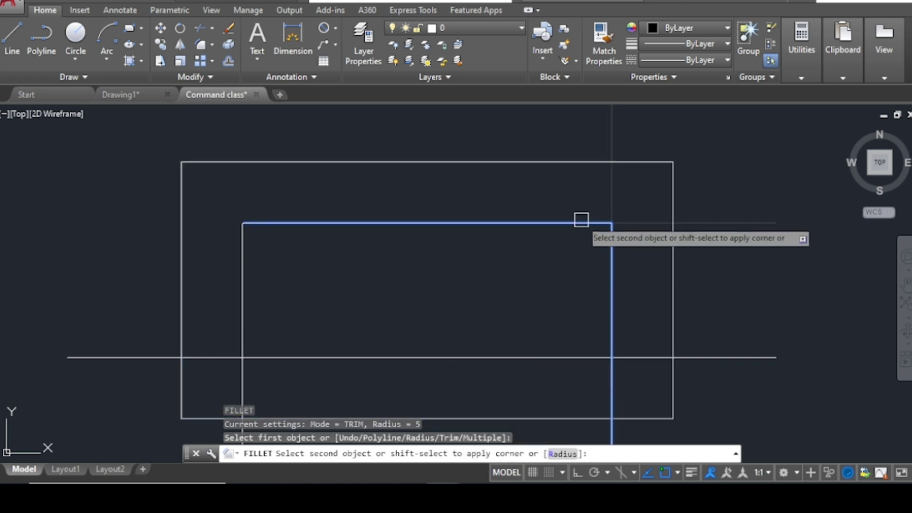
{"action": "left_click", "coordinate": [581, 222]}
{"action": "scroll", "coordinate": [607, 224], "scroll_direction": "up", "scroll_amount": 10}
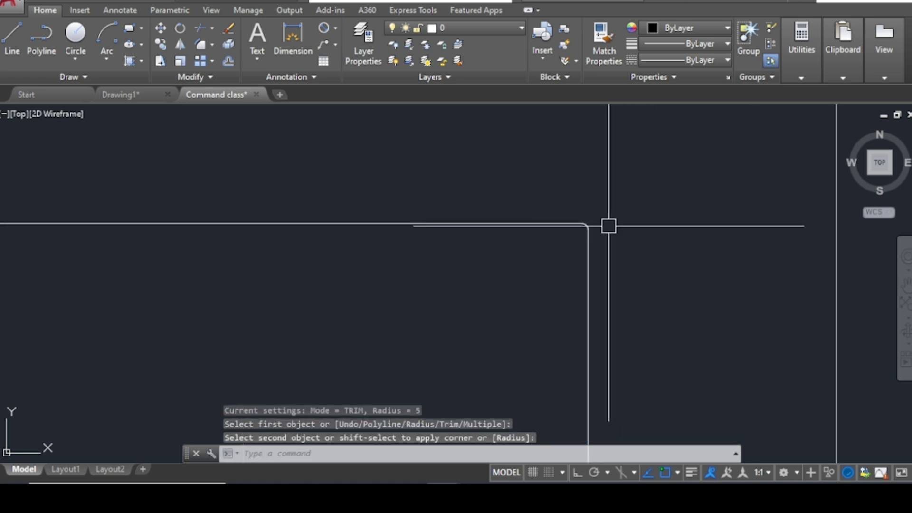
{"action": "scroll", "coordinate": [516, 238], "scroll_direction": "down", "scroll_amount": 6}
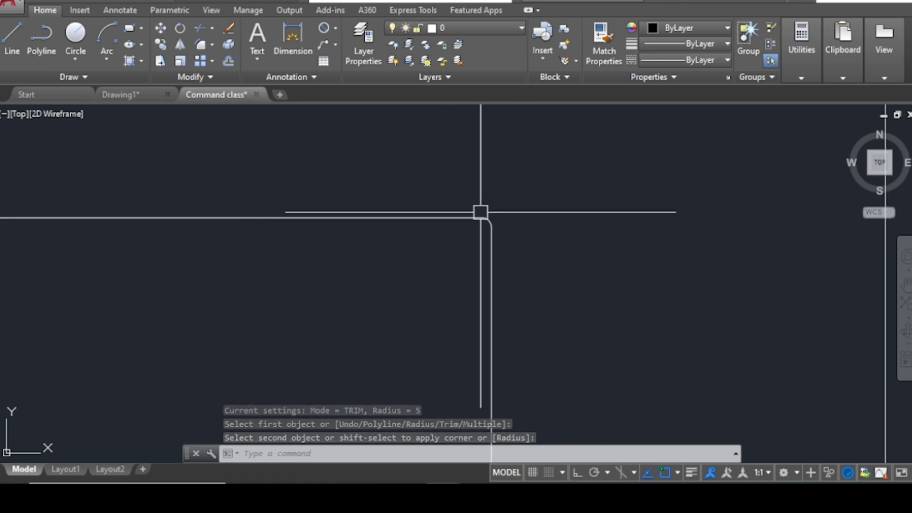
{"action": "scroll", "coordinate": [474, 226], "scroll_direction": "up", "scroll_amount": 2}
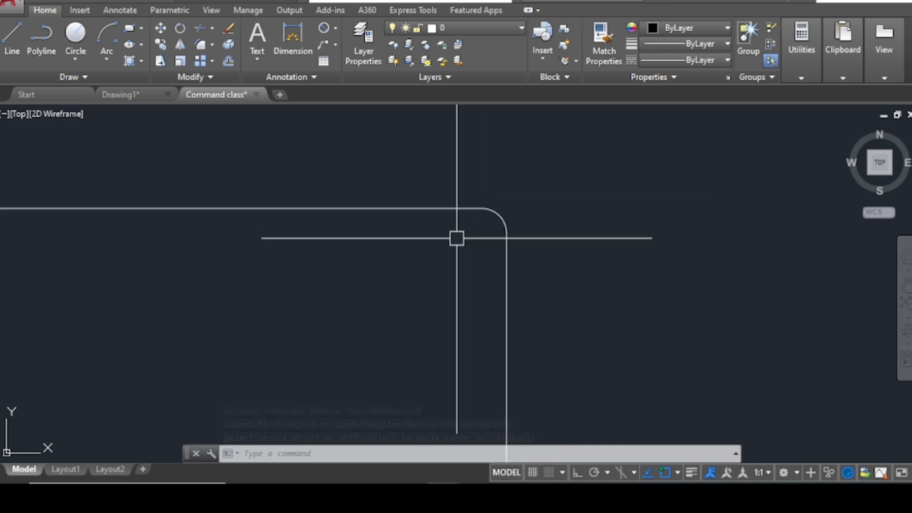
{"action": "scroll", "coordinate": [509, 205], "scroll_direction": "down", "scroll_amount": 4}
{"action": "scroll", "coordinate": [567, 219], "scroll_direction": "down", "scroll_amount": 3}
{"action": "scroll", "coordinate": [584, 234], "scroll_direction": "up", "scroll_amount": 2}
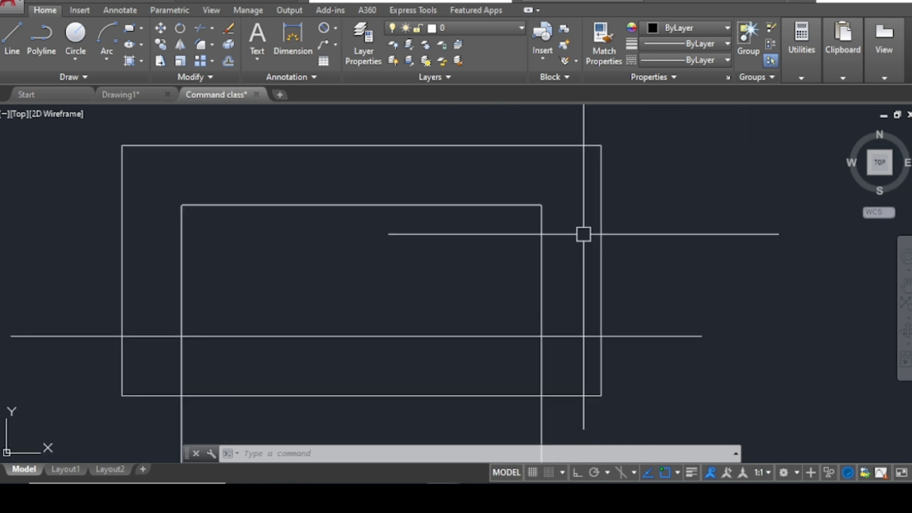
Set the fillet radius to 20 and round the lower-left corner between the lower horizontal and left vertical lines.
{"action": "key", "text": "space"}
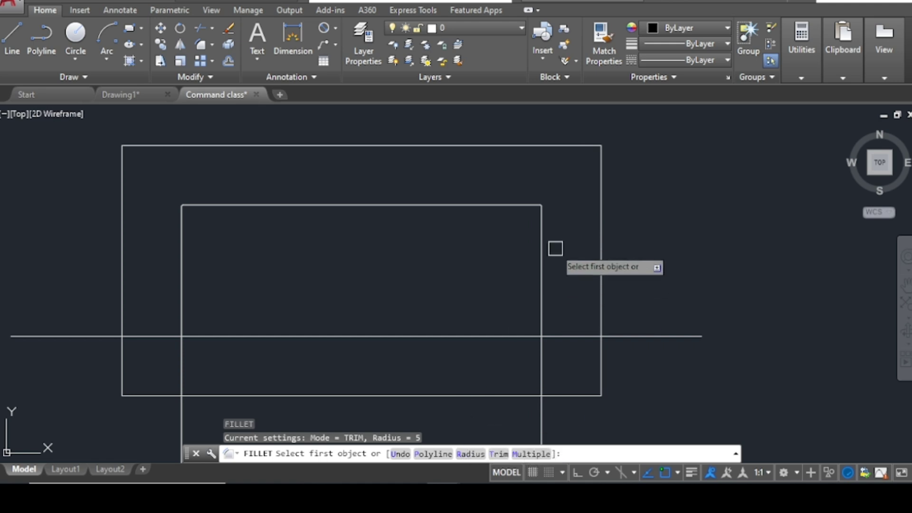
{"action": "type", "text": "r"}
{"action": "key", "text": "Return"}
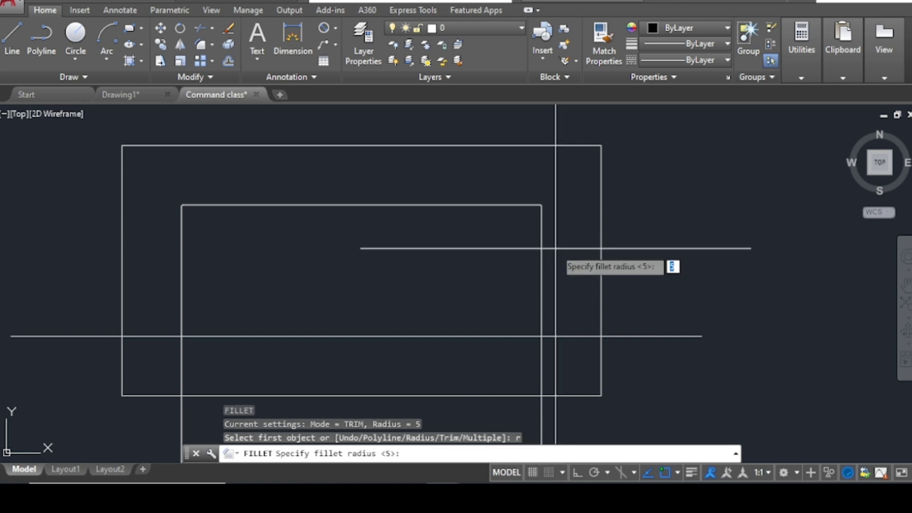
{"action": "type", "text": "20"}
{"action": "key", "text": "Return"}
{"action": "scroll", "coordinate": [548, 210], "scroll_direction": "down", "scroll_amount": 2}
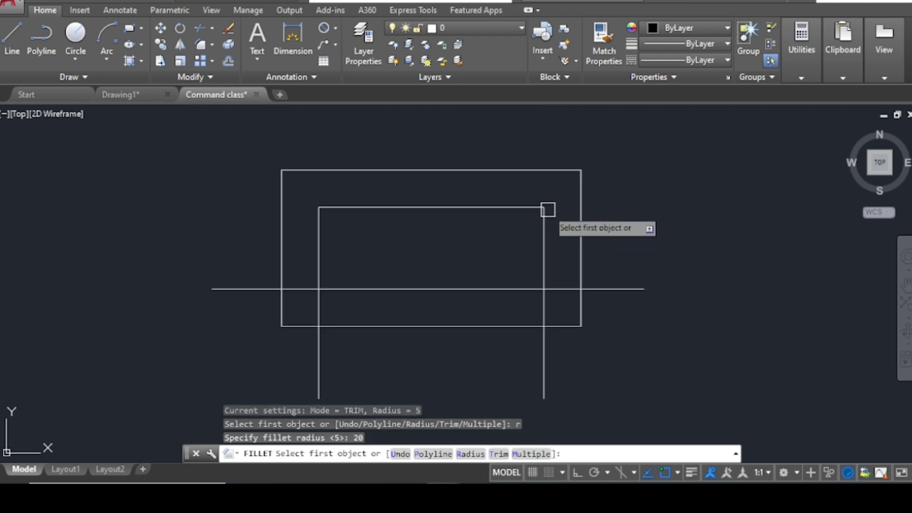
{"action": "left_click", "coordinate": [355, 286]}
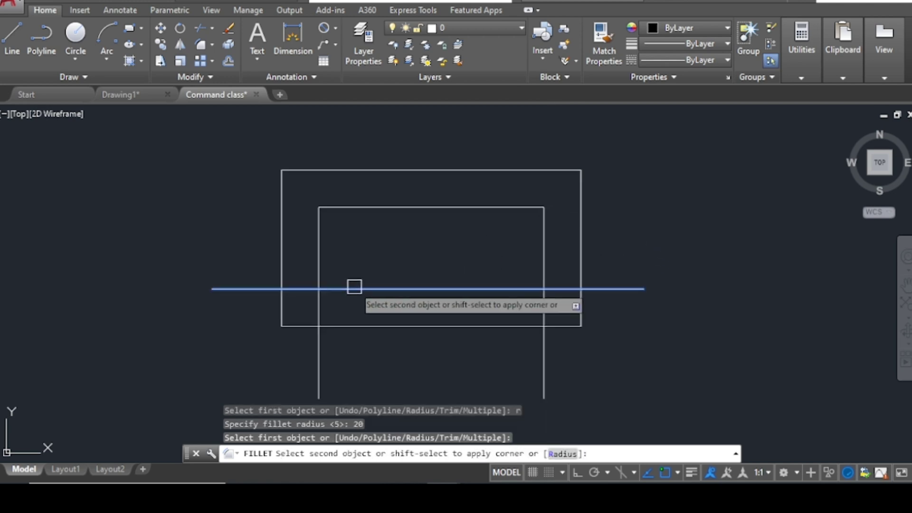
{"action": "left_click", "coordinate": [325, 256]}
{"action": "scroll", "coordinate": [326, 257], "scroll_direction": "up", "scroll_amount": 5}
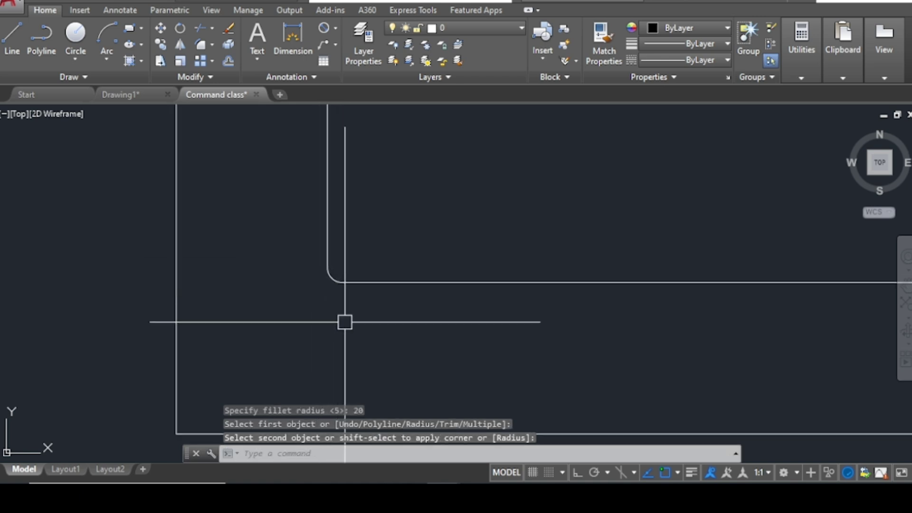
{"action": "scroll", "coordinate": [361, 313], "scroll_direction": "down", "scroll_amount": 4}
{"action": "scroll", "coordinate": [361, 269], "scroll_direction": "up", "scroll_amount": 4}
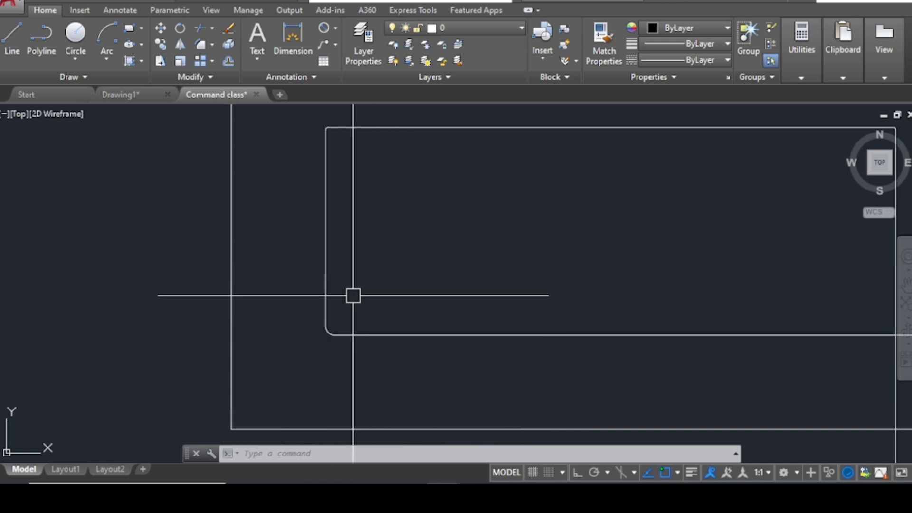
{"action": "scroll", "coordinate": [259, 311], "scroll_direction": "down", "scroll_amount": 3}
Set the fillet radius to 100 and round the lower-right corner between the lower horizontal and right vertical lines.
{"action": "type", "text": "f"}
{"action": "key", "text": "Return"}
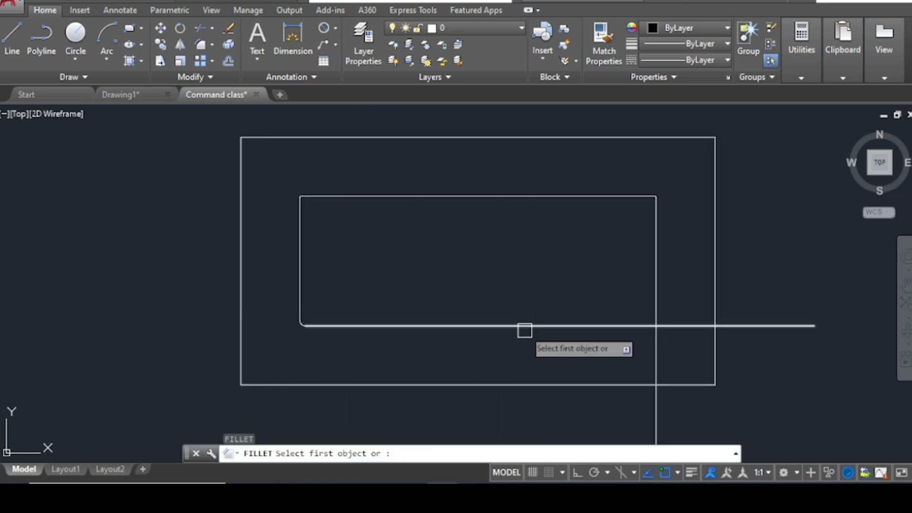
{"action": "type", "text": "r"}
{"action": "key", "text": "Return"}
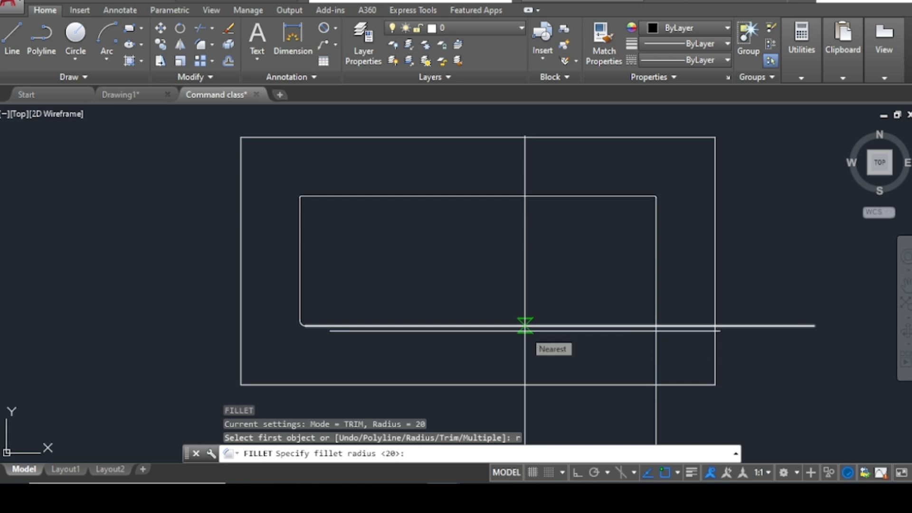
{"action": "type", "text": "10"}
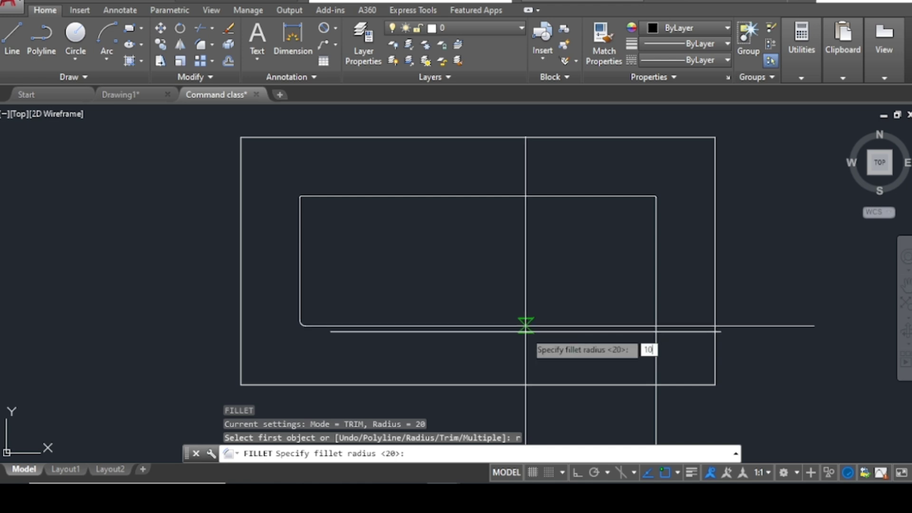
{"action": "type", "text": "0"}
{"action": "key", "text": "Return"}
{"action": "left_click", "coordinate": [560, 326]}
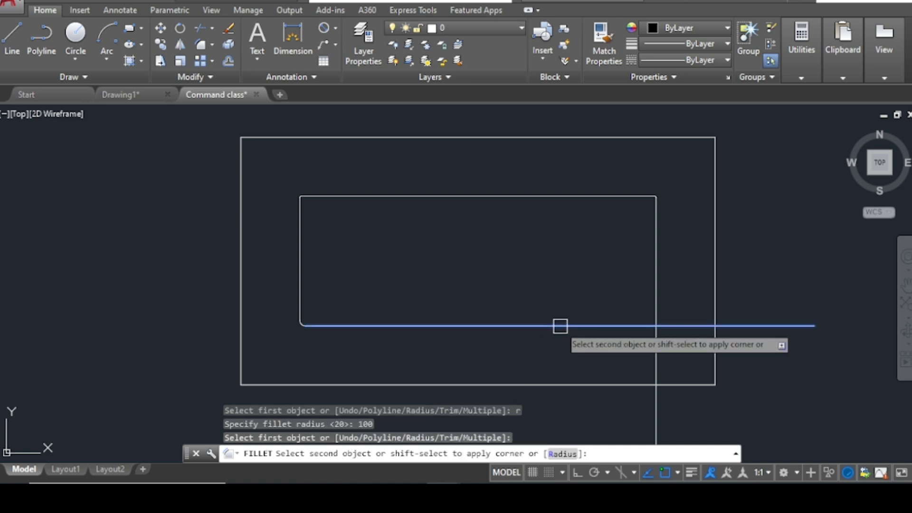
{"action": "left_click", "coordinate": [655, 264]}
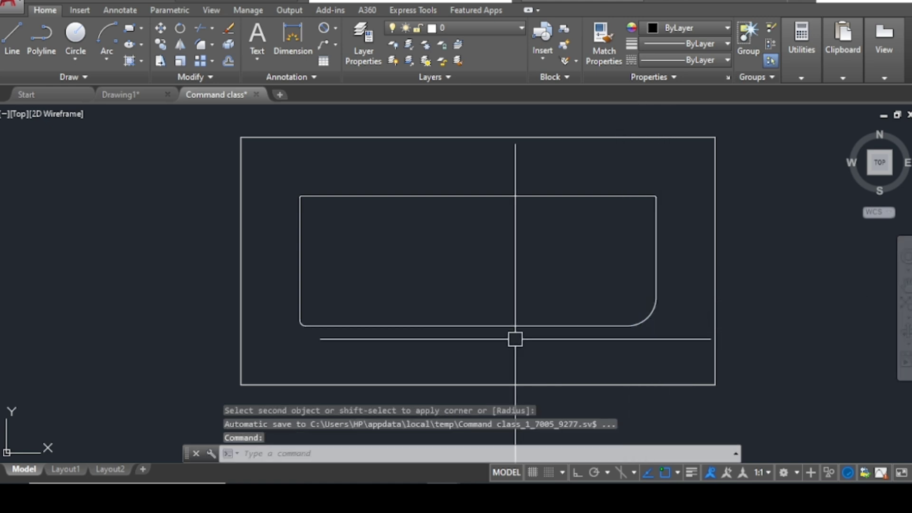
Chamfer the upper-left corner between the left vertical and upper horizontal lines of the CHAMFER sample, using the current distances.
{"action": "middle_click_drag", "start_coordinate": [661, 286], "coordinate": [517, 316]}
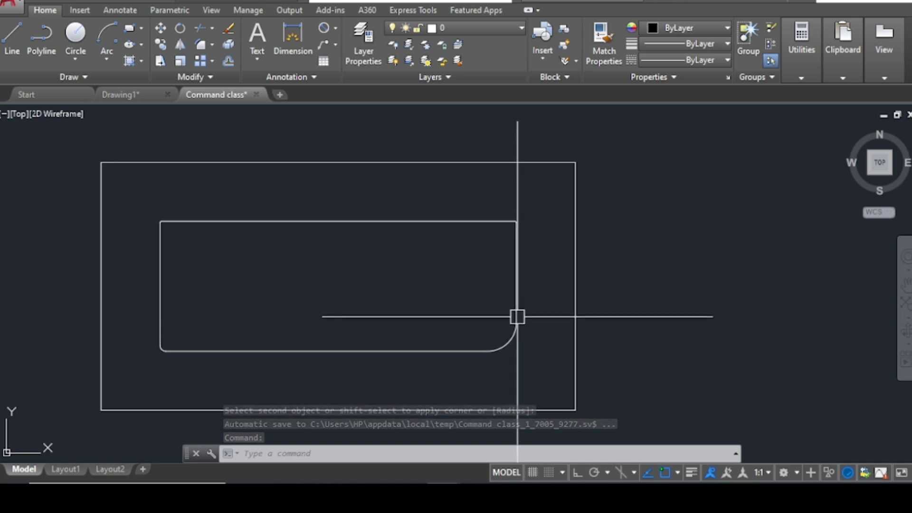
{"action": "scroll", "coordinate": [527, 309], "scroll_direction": "down", "scroll_amount": 2}
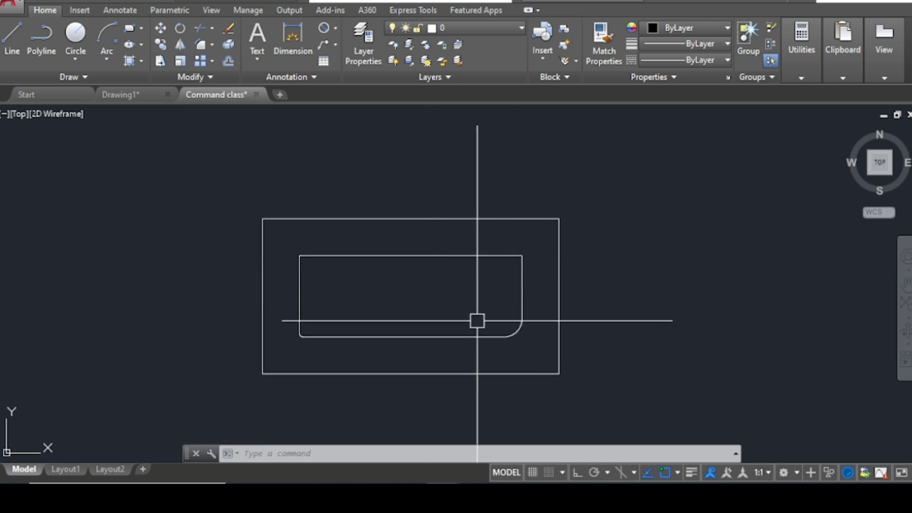
{"action": "scroll", "coordinate": [389, 308], "scroll_direction": "down", "scroll_amount": 2}
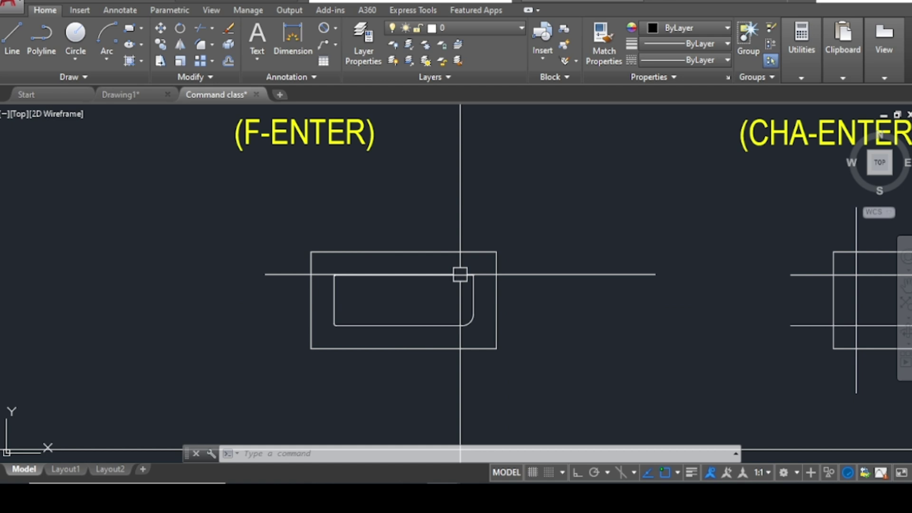
{"action": "scroll", "coordinate": [328, 302], "scroll_direction": "down", "scroll_amount": 3}
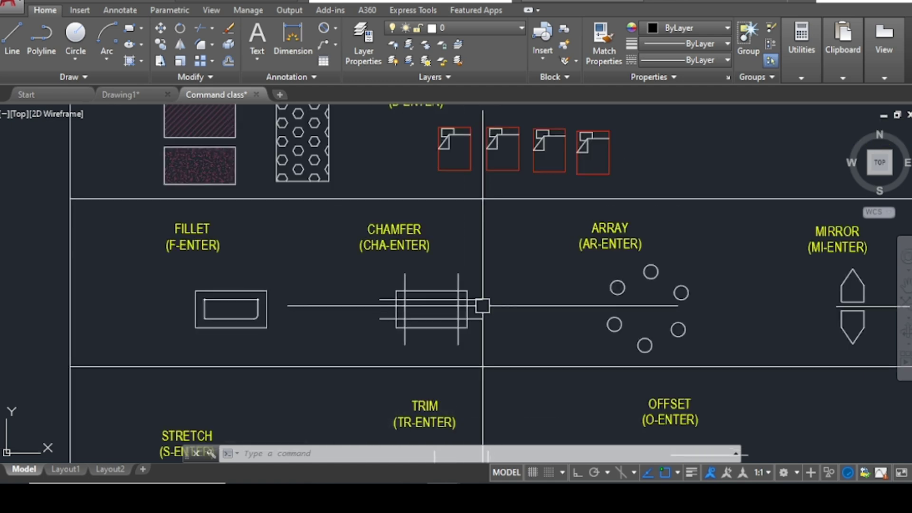
{"action": "scroll", "coordinate": [442, 306], "scroll_direction": "up", "scroll_amount": 2}
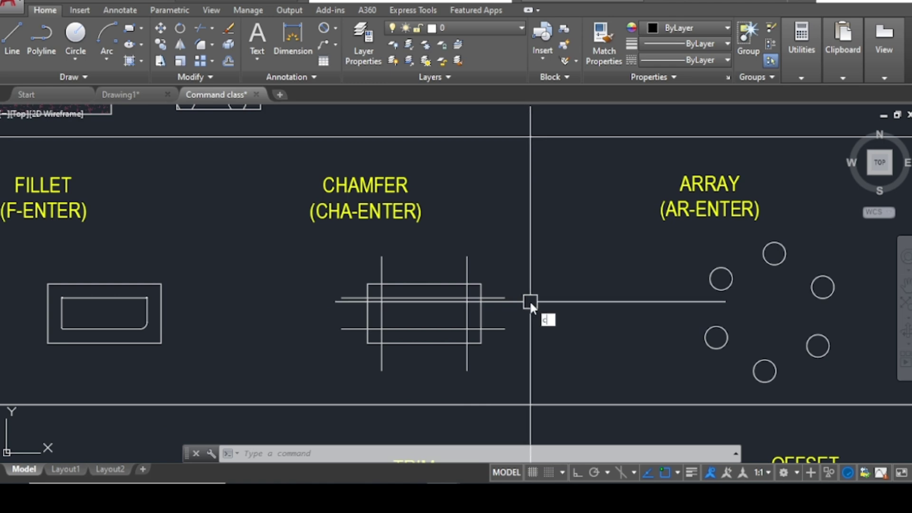
{"action": "type", "text": "ha"}
{"action": "key", "text": "Return"}
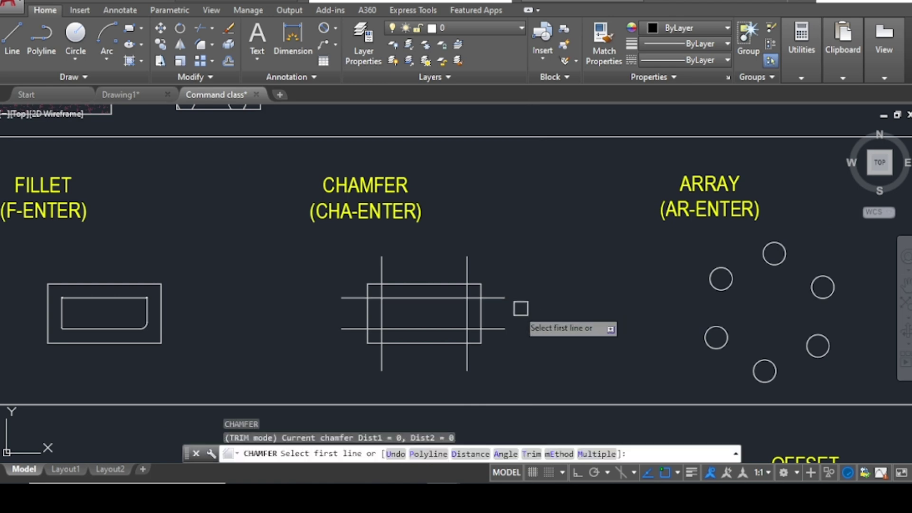
{"action": "left_click", "coordinate": [385, 312]}
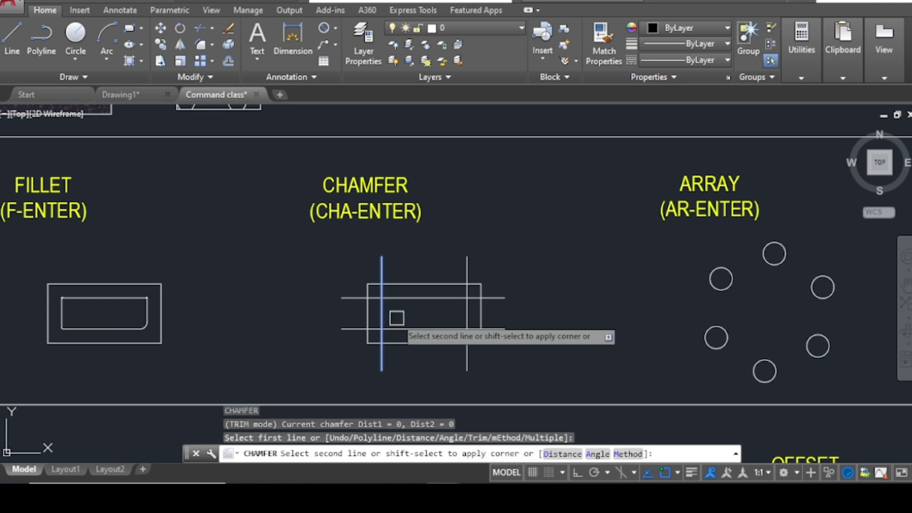
{"action": "scroll", "coordinate": [397, 317], "scroll_direction": "up", "scroll_amount": 4}
{"action": "left_click", "coordinate": [397, 270]}
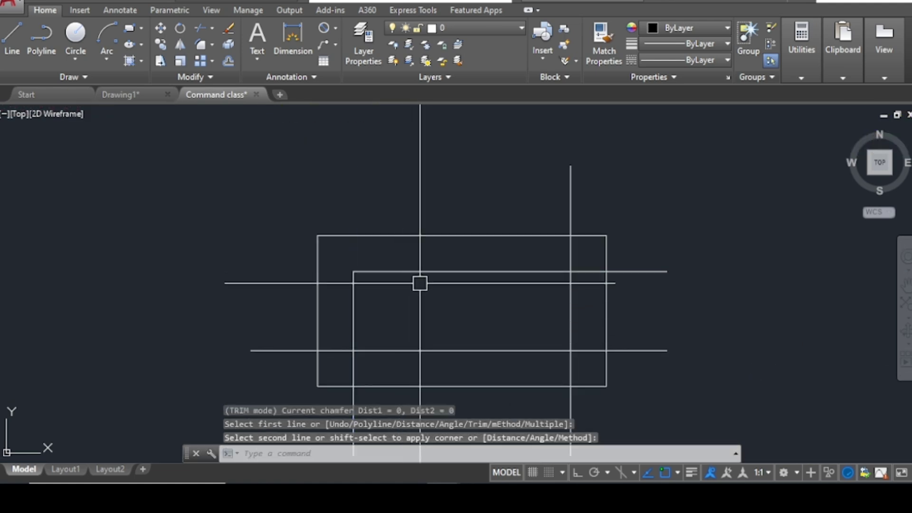
Set both chamfer distances to 20 and chamfer the upper-left corner between the left vertical and upper horizontal lines.
{"action": "scroll", "coordinate": [350, 279], "scroll_direction": "up", "scroll_amount": 5}
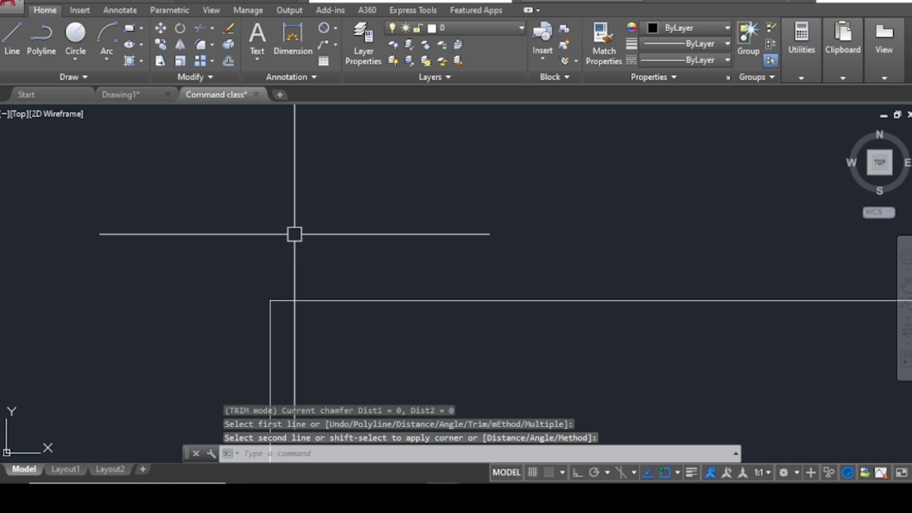
{"action": "scroll", "coordinate": [295, 234], "scroll_direction": "down", "scroll_amount": 6}
{"action": "scroll", "coordinate": [341, 249], "scroll_direction": "up", "scroll_amount": 3}
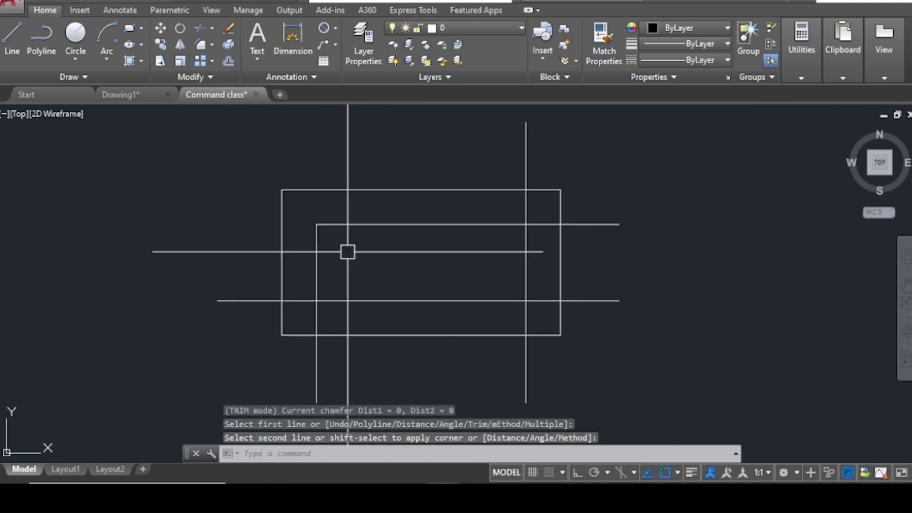
{"action": "key", "text": "Escape"}
{"action": "key", "text": "Return"}
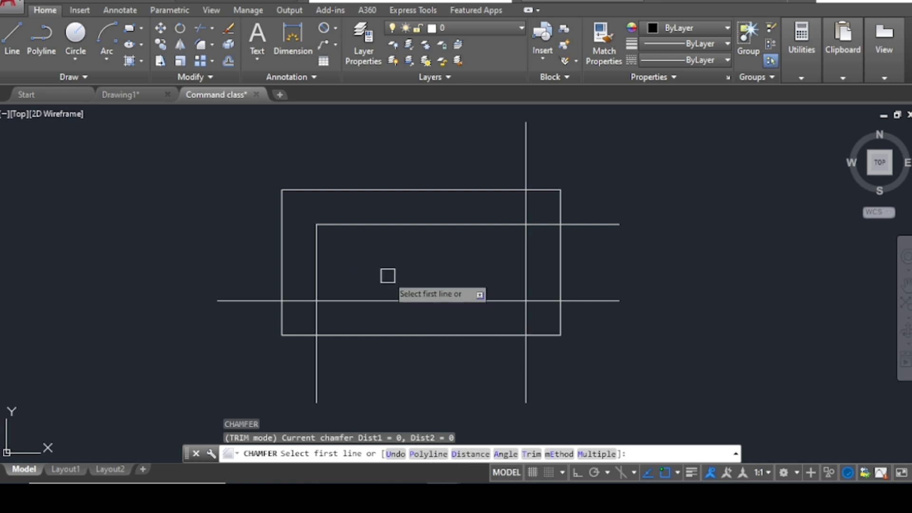
{"action": "type", "text": "d"}
{"action": "key", "text": "Return"}
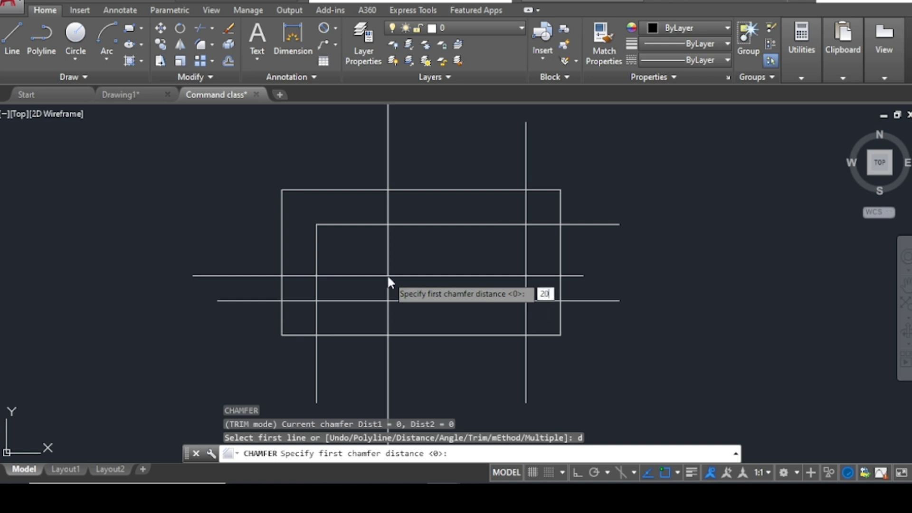
{"action": "key", "text": "Return"}
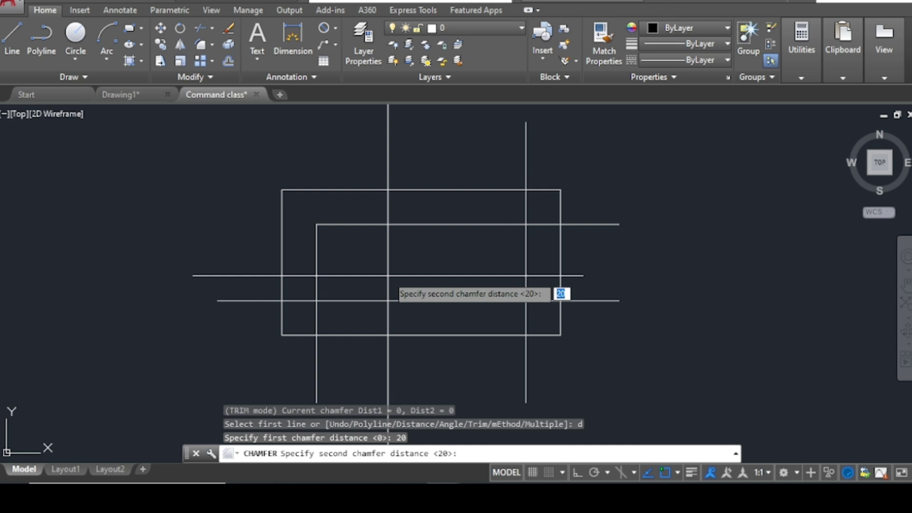
{"action": "key", "text": "Return"}
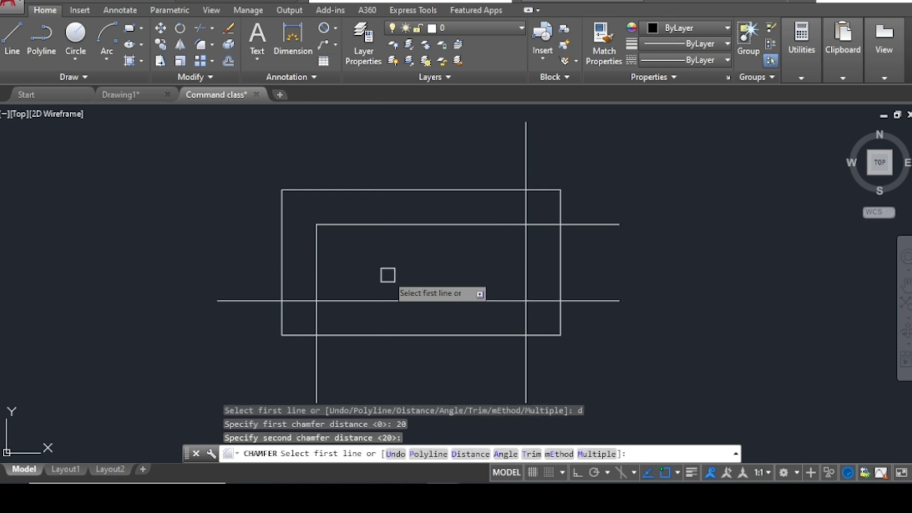
{"action": "left_click", "coordinate": [315, 258]}
{"action": "left_click", "coordinate": [354, 224]}
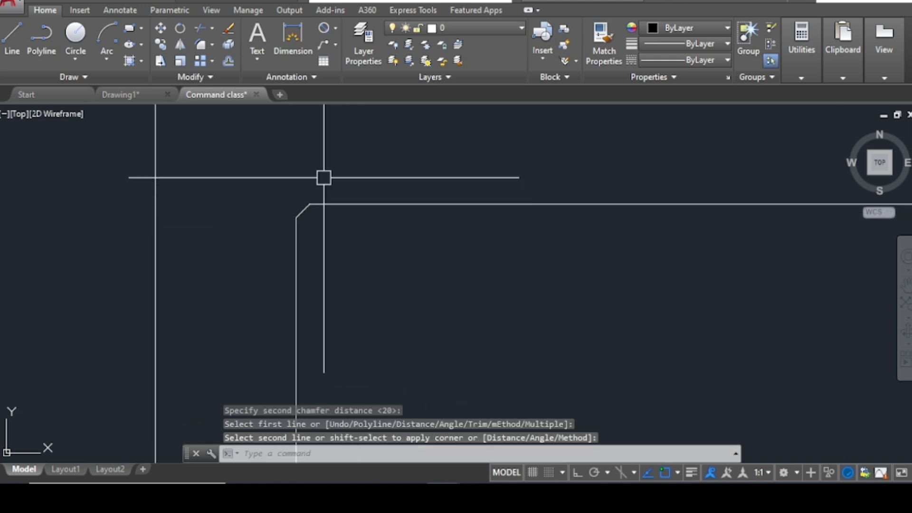
Set both chamfer distances to 100 and chamfer the lower-left corner between the lower horizontal and left vertical lines.
{"action": "scroll", "coordinate": [321, 171], "scroll_direction": "down", "scroll_amount": 2}
{"action": "scroll", "coordinate": [305, 204], "scroll_direction": "up", "scroll_amount": 6}
{"action": "scroll", "coordinate": [305, 189], "scroll_direction": "down", "scroll_amount": 3}
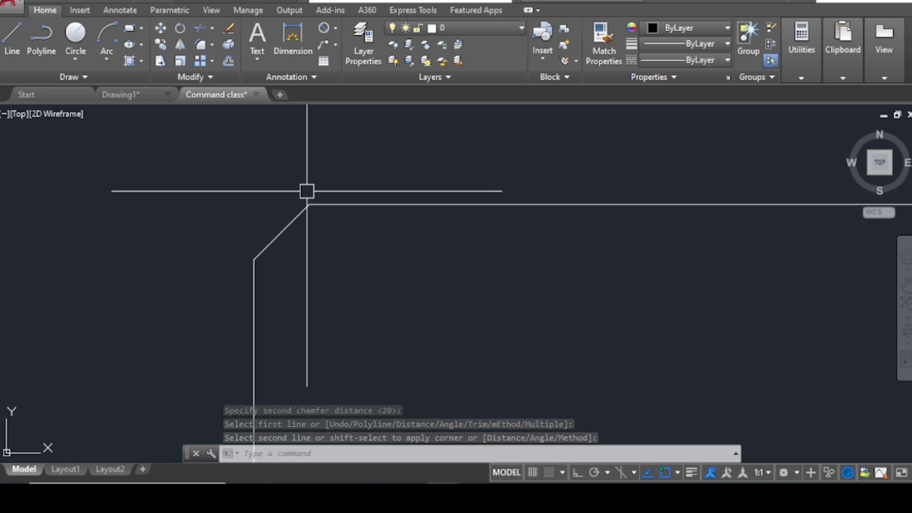
{"action": "scroll", "coordinate": [315, 223], "scroll_direction": "up", "scroll_amount": 3}
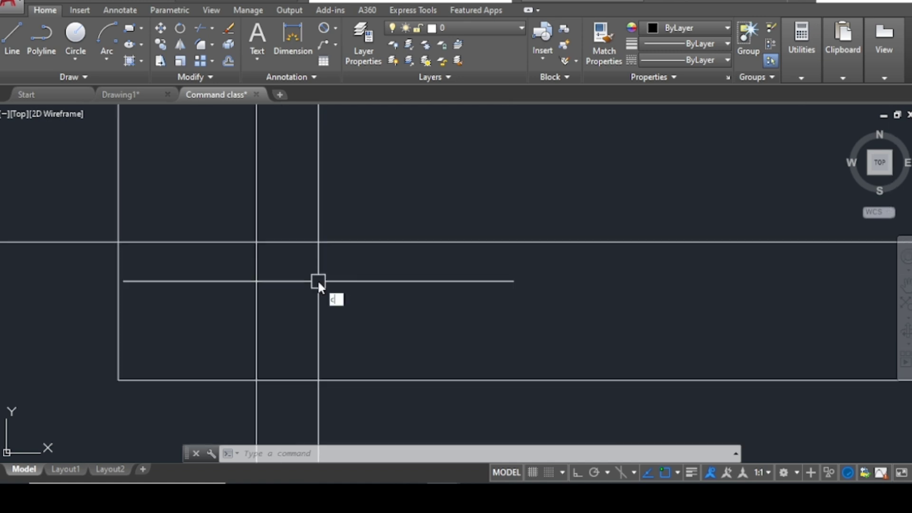
{"action": "type", "text": "ha"}
{"action": "key", "text": "Return"}
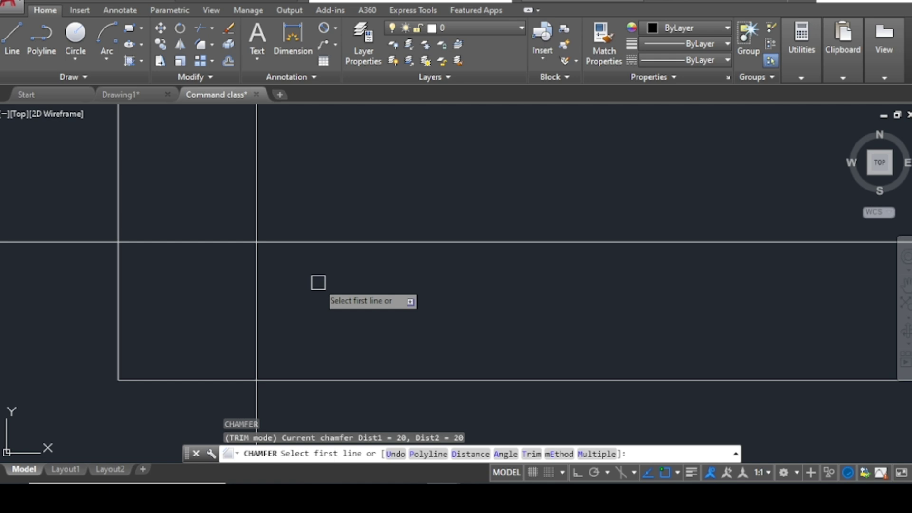
{"action": "type", "text": "d"}
{"action": "key", "text": "Return"}
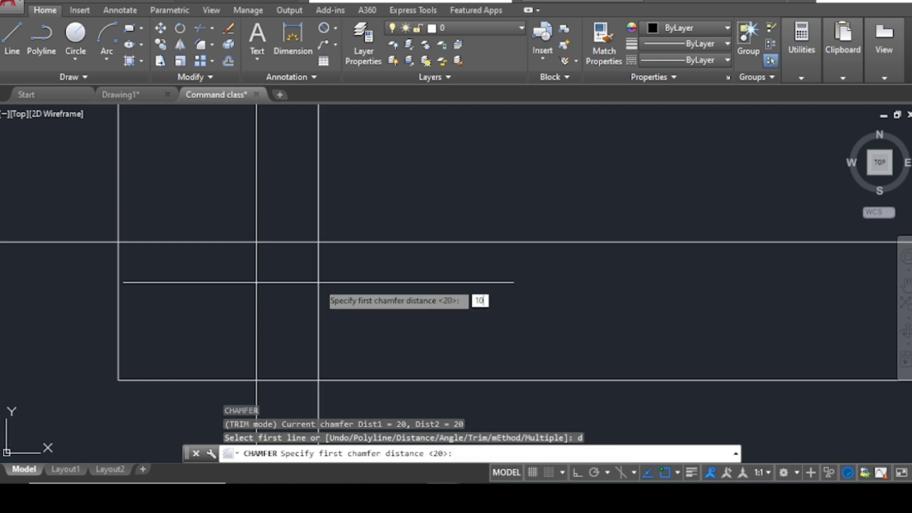
{"action": "key", "text": "Return"}
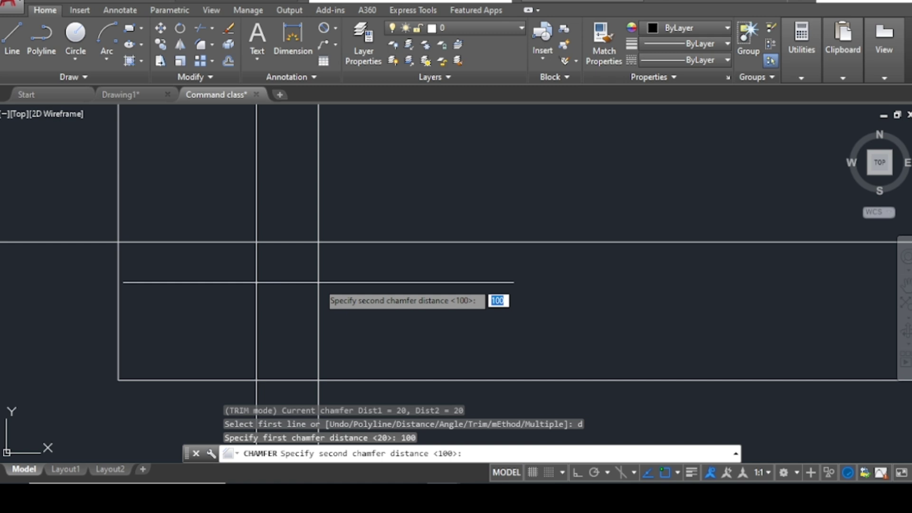
{"action": "key", "text": "Return"}
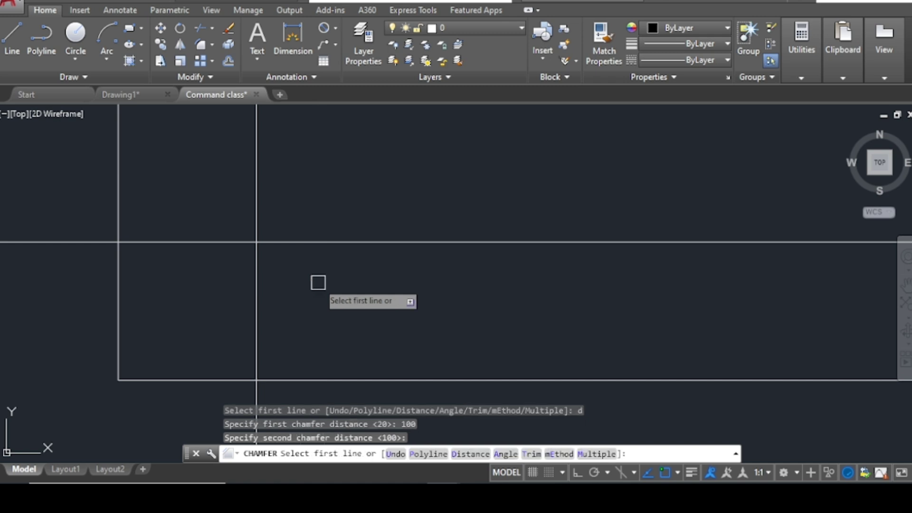
{"action": "left_click", "coordinate": [282, 241]}
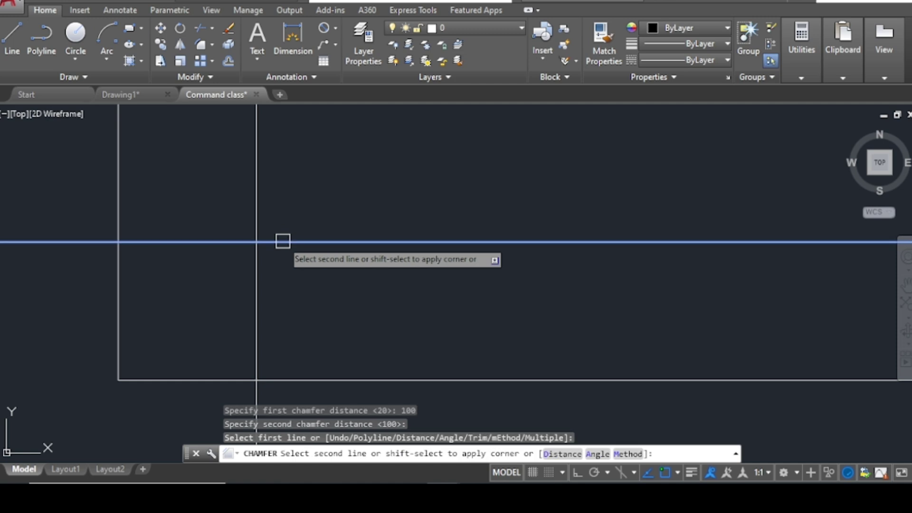
{"action": "scroll", "coordinate": [279, 257], "scroll_direction": "down", "scroll_amount": 2}
{"action": "left_click", "coordinate": [268, 205]}
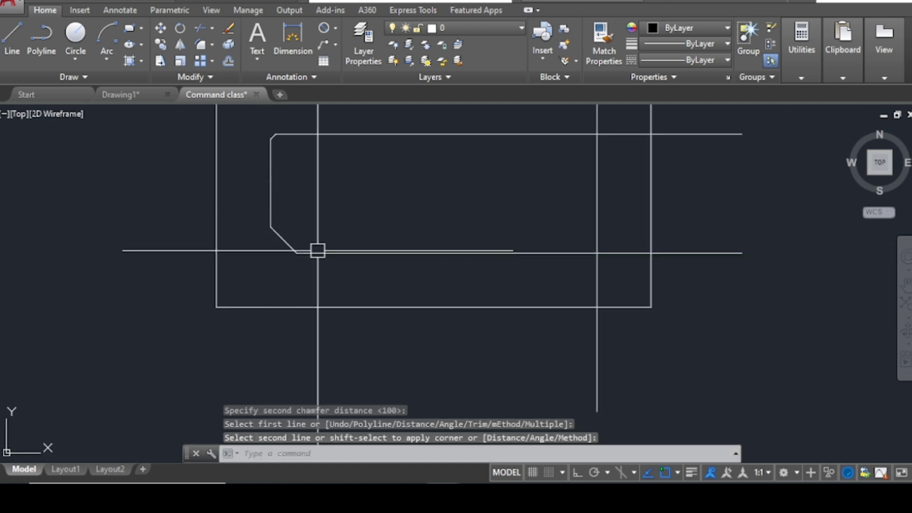
Compare the bevelled lower-left corner of the CHAMFER sample with the rounded lower-right corner of the FILLET sample.
{"action": "middle_click_drag", "start_coordinate": [327, 192], "coordinate": [344, 237]}
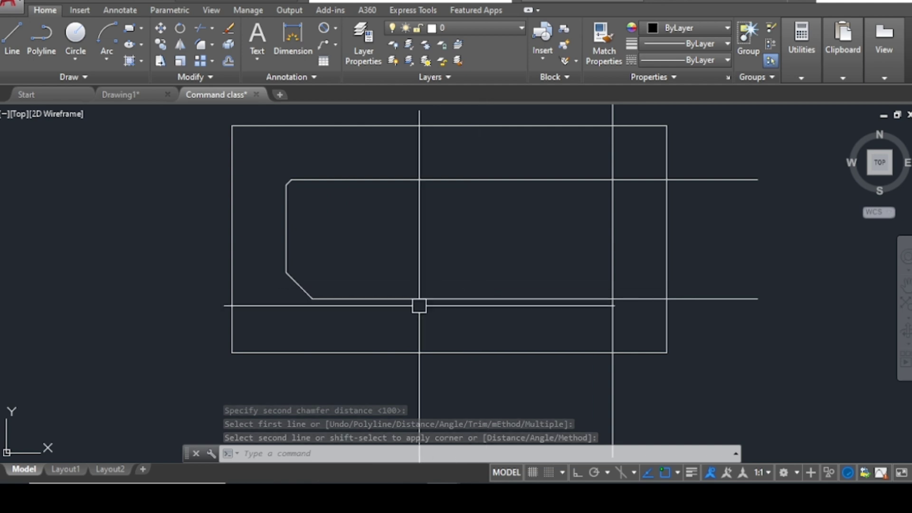
{"action": "middle_click_drag", "start_coordinate": [417, 303], "coordinate": [377, 305]}
{"action": "scroll", "coordinate": [409, 274], "scroll_direction": "down", "scroll_amount": 2}
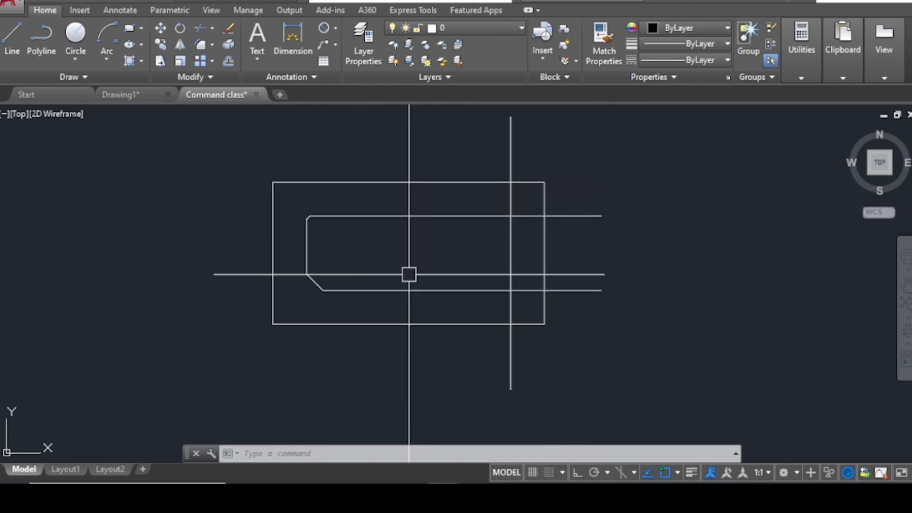
{"action": "scroll", "coordinate": [259, 234], "scroll_direction": "up", "scroll_amount": 5}
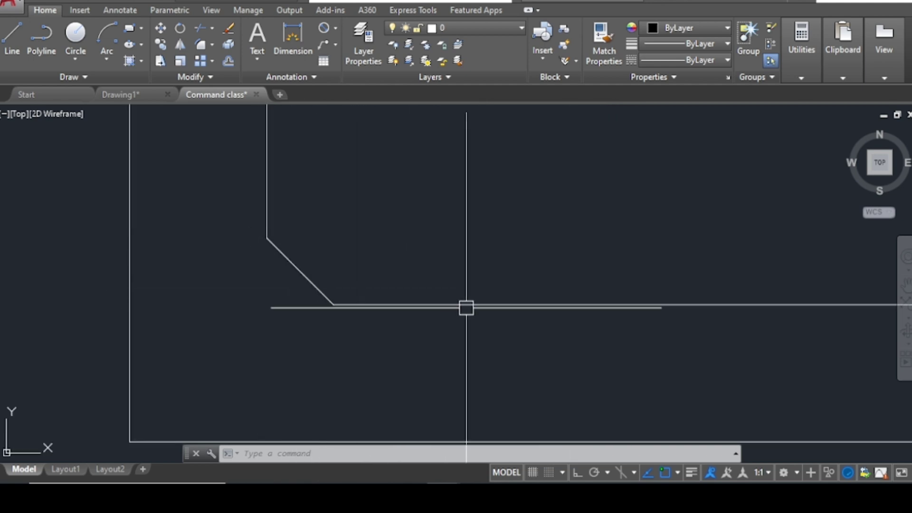
{"action": "scroll", "coordinate": [566, 280], "scroll_direction": "down", "scroll_amount": 7}
{"action": "scroll", "coordinate": [171, 281], "scroll_direction": "up", "scroll_amount": 10}
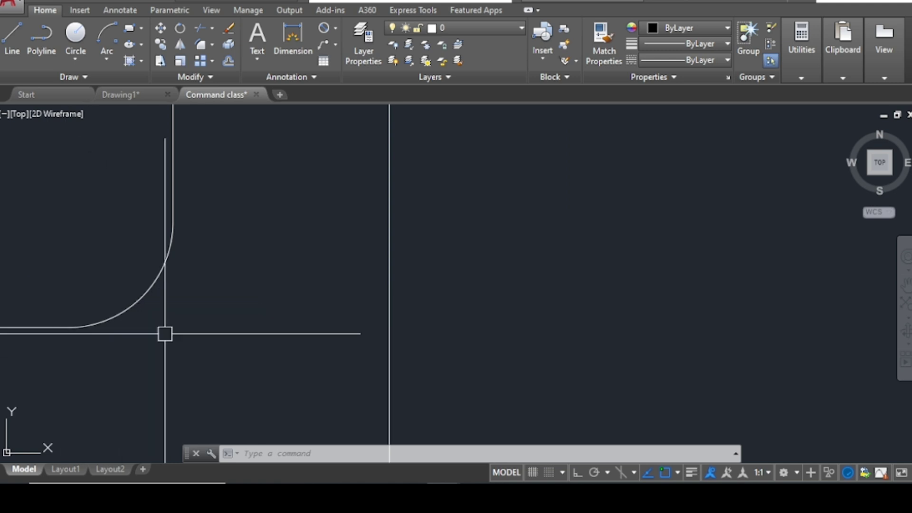
{"action": "scroll", "coordinate": [138, 281], "scroll_direction": "down", "scroll_amount": 8}
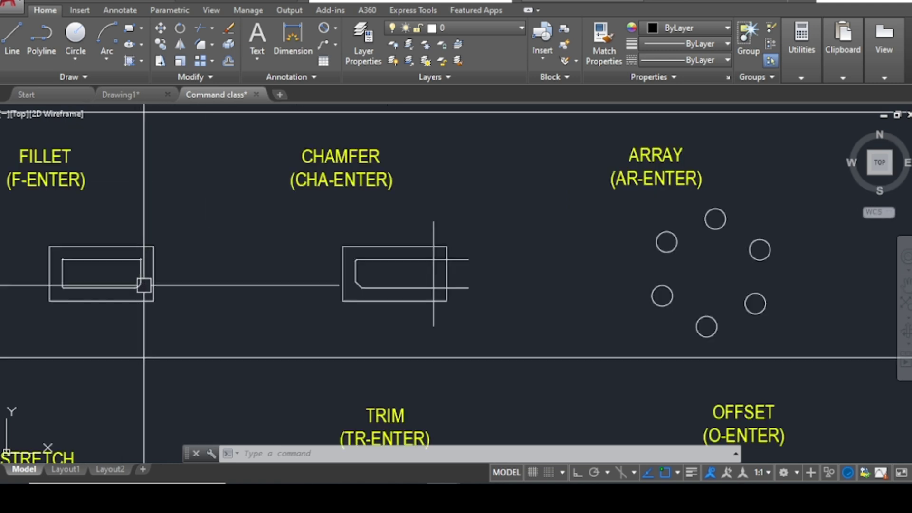
{"action": "scroll", "coordinate": [347, 283], "scroll_direction": "up", "scroll_amount": 3}
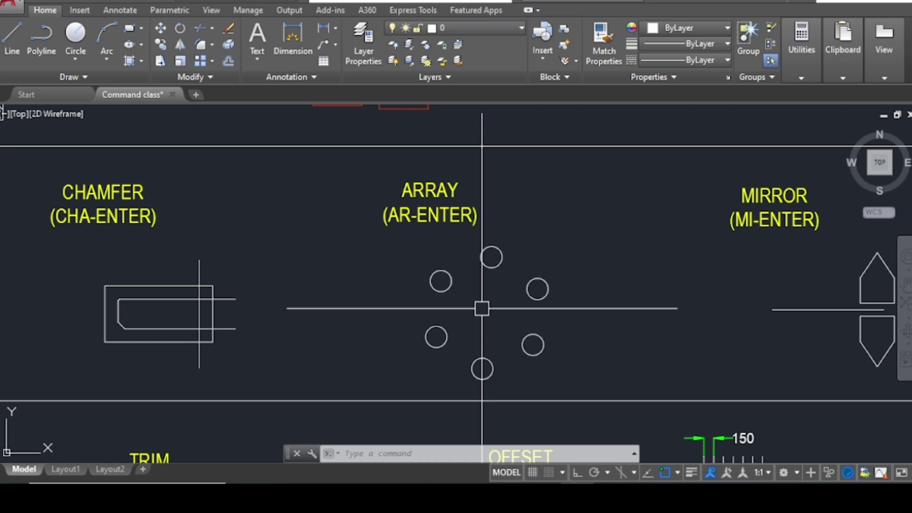
Create an associative rectangular array of the red chair with 4 columns and 3 rows, keeping the default spacing.
{"action": "scroll", "coordinate": [446, 243], "scroll_direction": "up", "scroll_amount": 2}
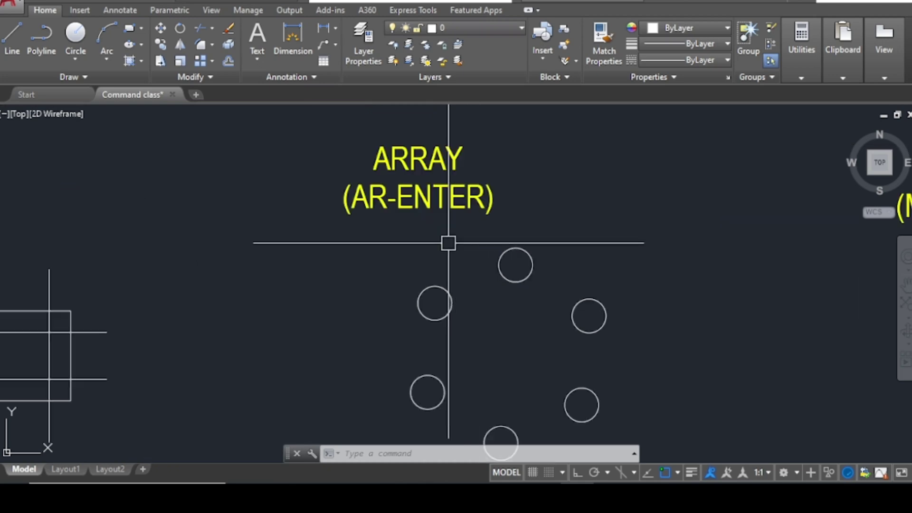
{"action": "middle_click_drag", "start_coordinate": [466, 285], "coordinate": [456, 271]}
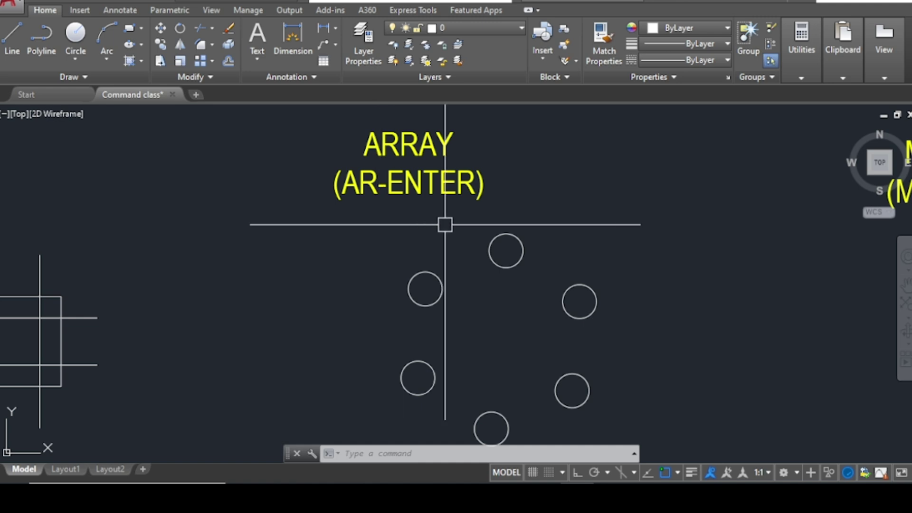
{"action": "scroll", "coordinate": [572, 256], "scroll_direction": "down", "scroll_amount": 4}
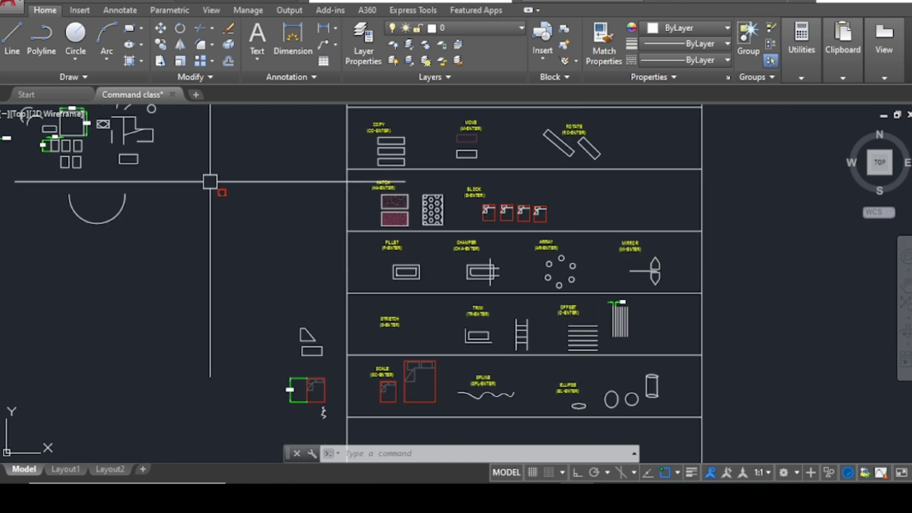
{"action": "scroll", "coordinate": [218, 187], "scroll_direction": "up", "scroll_amount": 6}
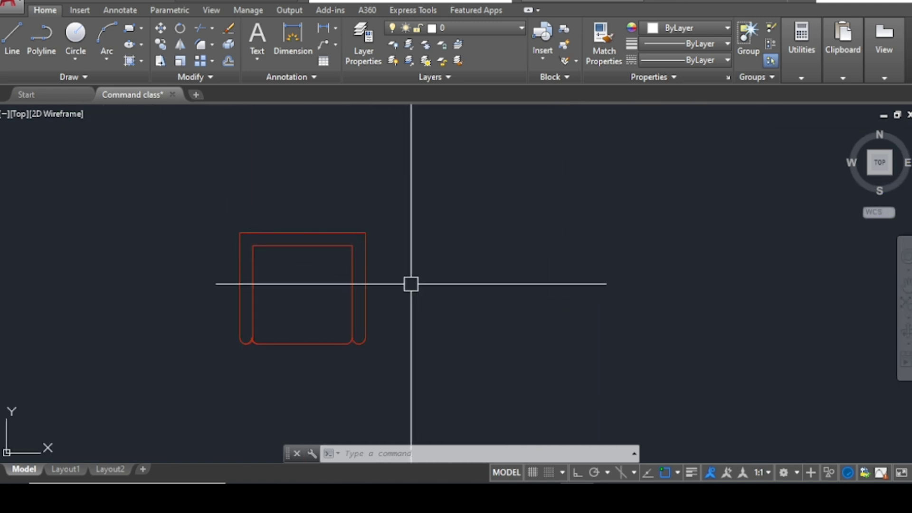
{"action": "type", "text": "r"}
{"action": "key", "text": "Return"}
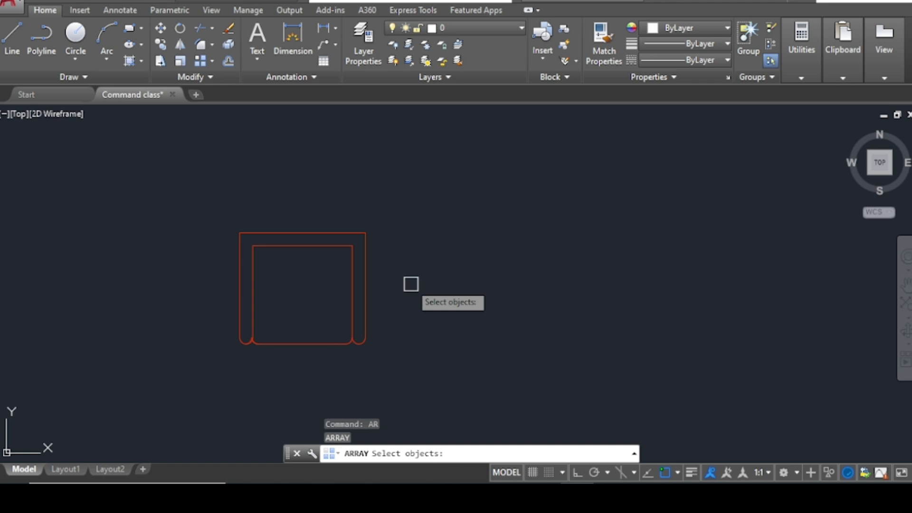
{"action": "left_click", "coordinate": [350, 229]}
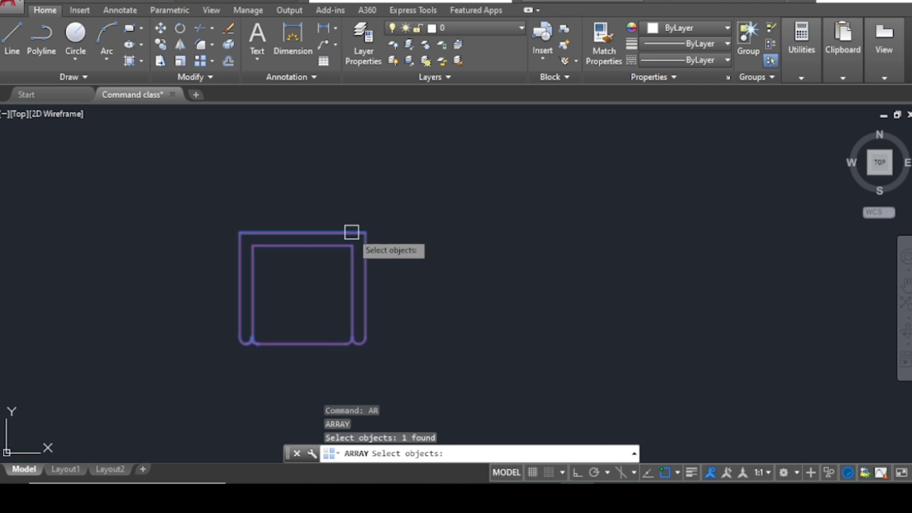
{"action": "scroll", "coordinate": [352, 235], "scroll_direction": "down", "scroll_amount": 6}
{"action": "scroll", "coordinate": [360, 231], "scroll_direction": "up", "scroll_amount": 6}
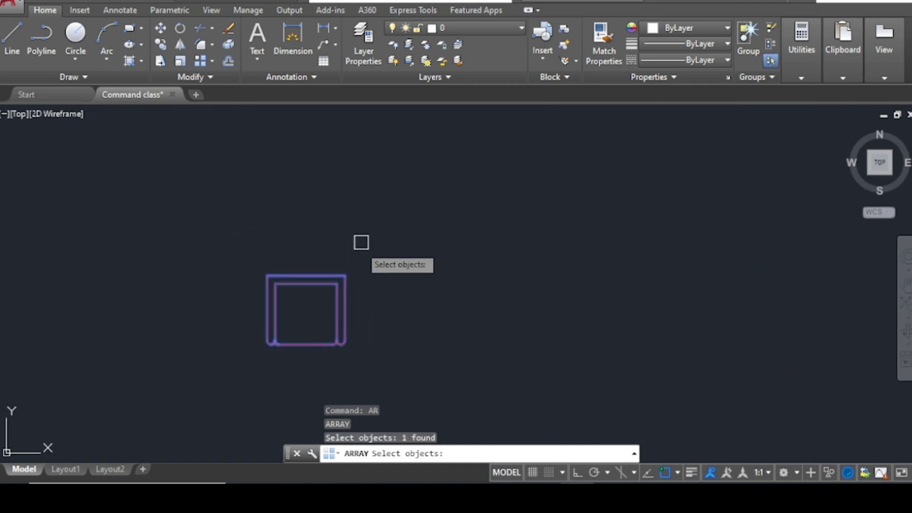
{"action": "key", "text": "Return"}
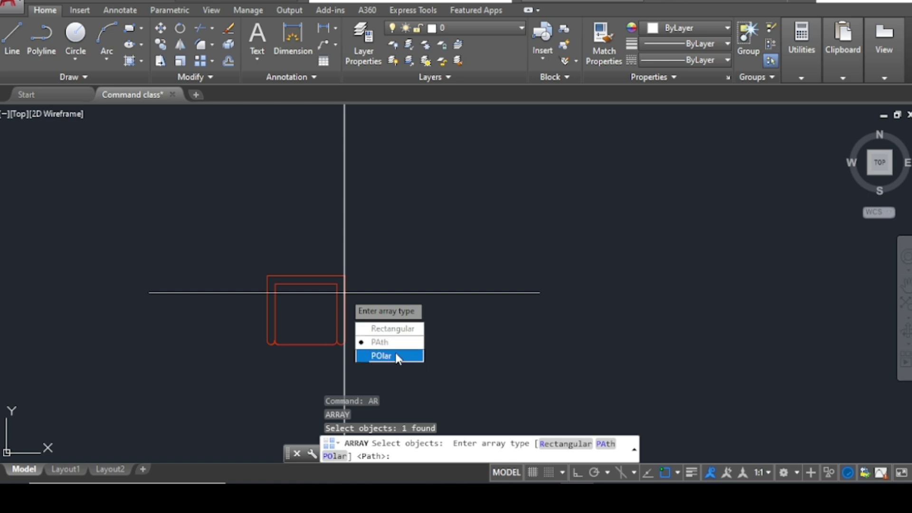
{"action": "left_click", "coordinate": [393, 328]}
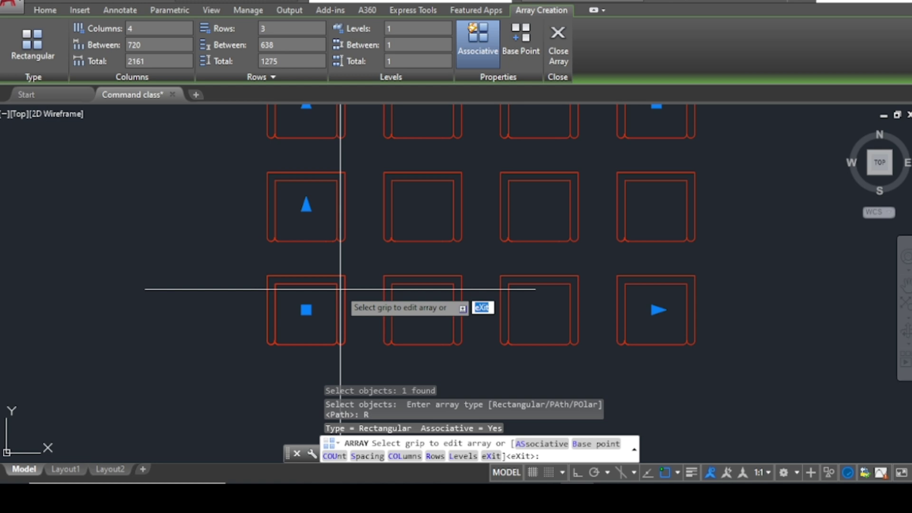
{"action": "key", "text": "Return"}
{"action": "scroll", "coordinate": [314, 304], "scroll_direction": "down", "scroll_amount": 4}
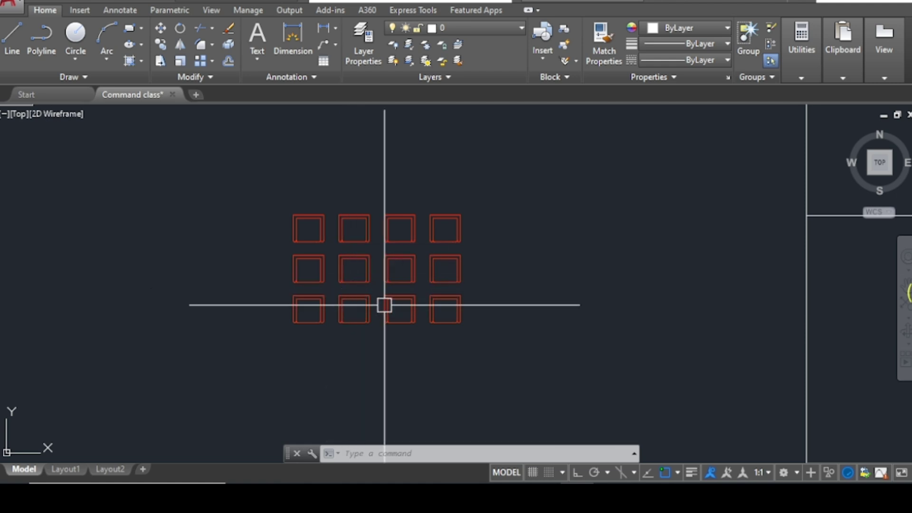
Extend the chair array upward to 4 rows and sideways to 6 columns using its grips.
{"action": "left_click", "coordinate": [360, 257]}
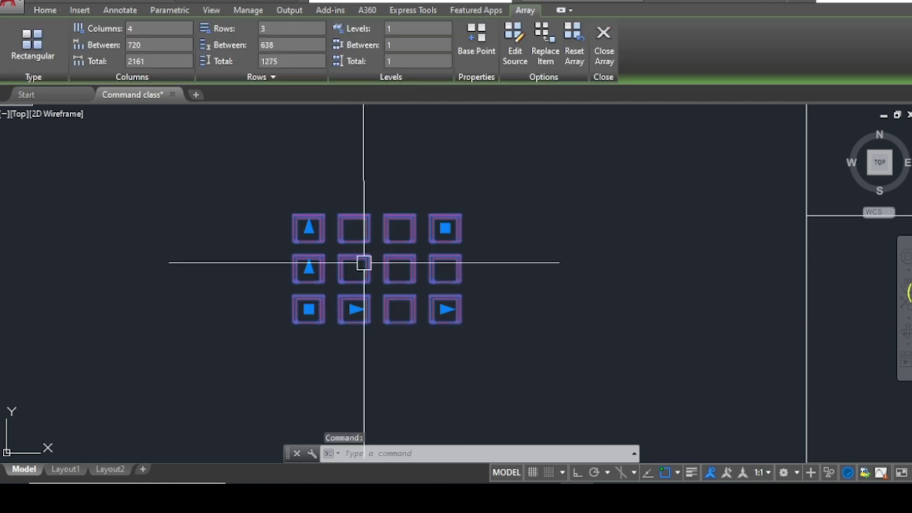
{"action": "left_click", "coordinate": [308, 227]}
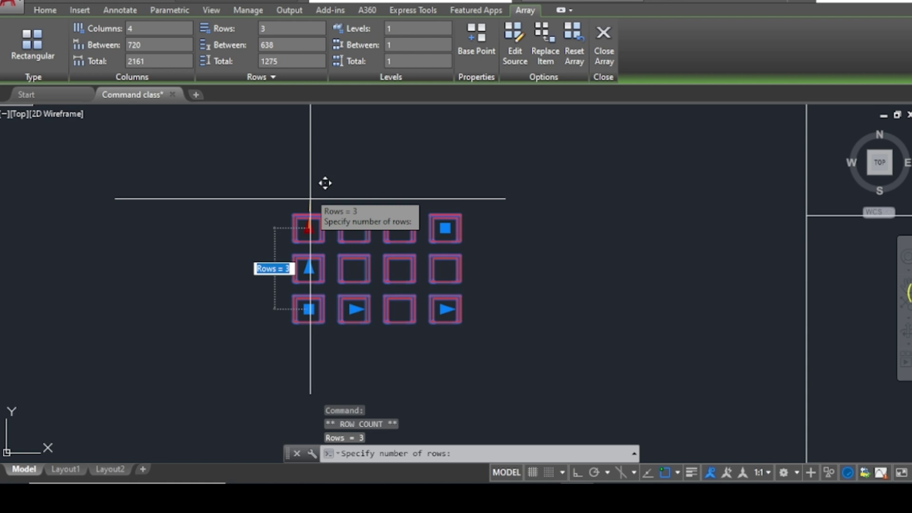
{"action": "left_click", "coordinate": [324, 142]}
{"action": "left_click", "coordinate": [445, 309]}
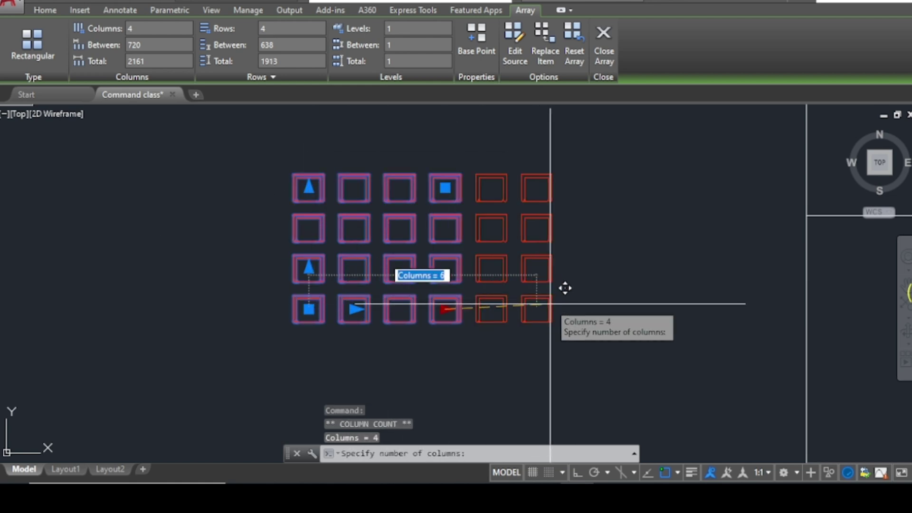
{"action": "left_click", "coordinate": [561, 305]}
{"action": "key", "text": "Escape"}
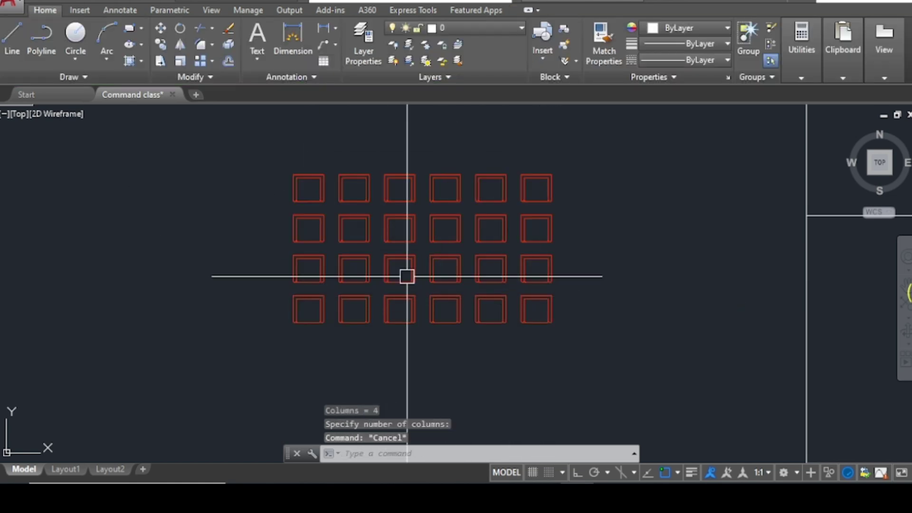
Set the chair array's number of rows to 6 in its object properties.
{"action": "left_click", "coordinate": [342, 216]}
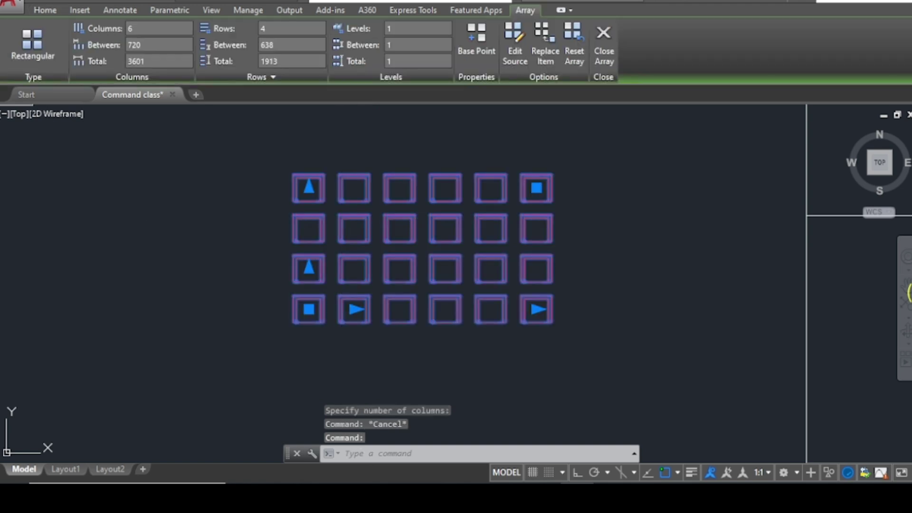
{"action": "key", "text": "ctrl+1"}
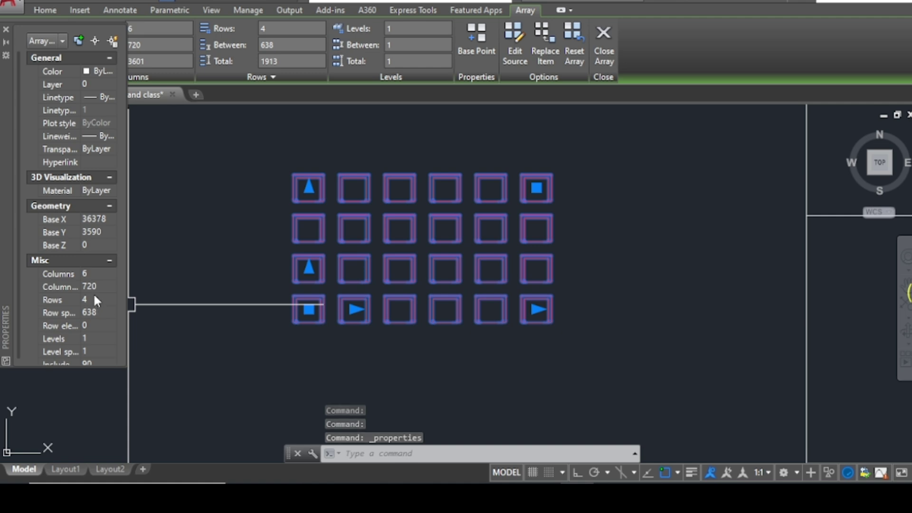
{"action": "scroll", "coordinate": [94, 295], "scroll_direction": "down", "scroll_amount": 1}
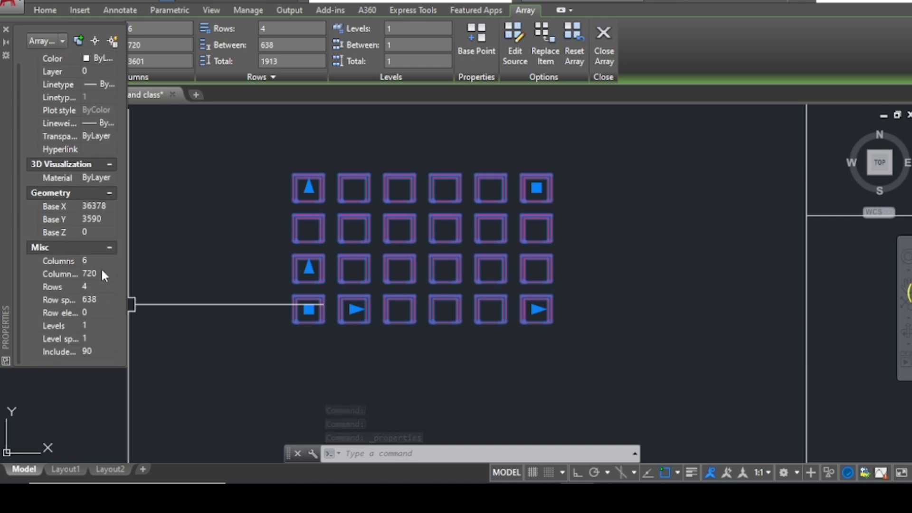
{"action": "scroll", "coordinate": [108, 202], "scroll_direction": "up", "scroll_amount": 1}
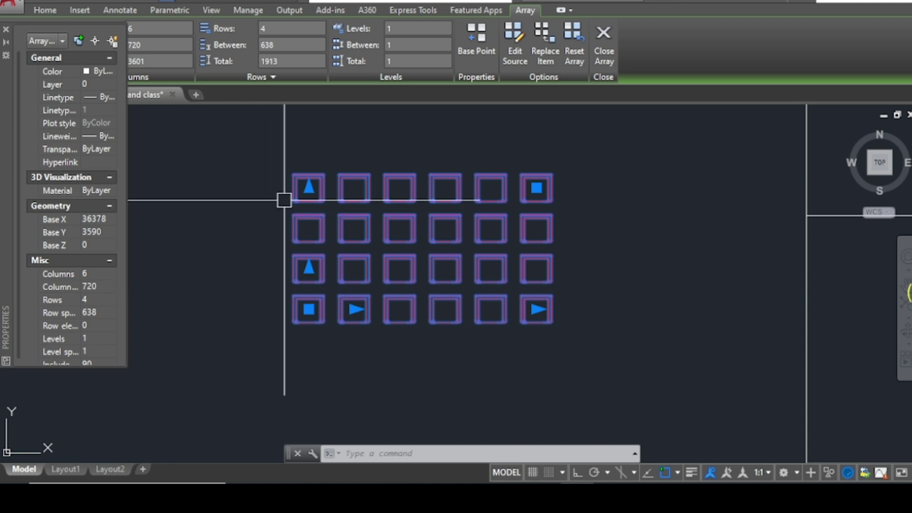
{"action": "mouse_move", "coordinate": [309, 188]}
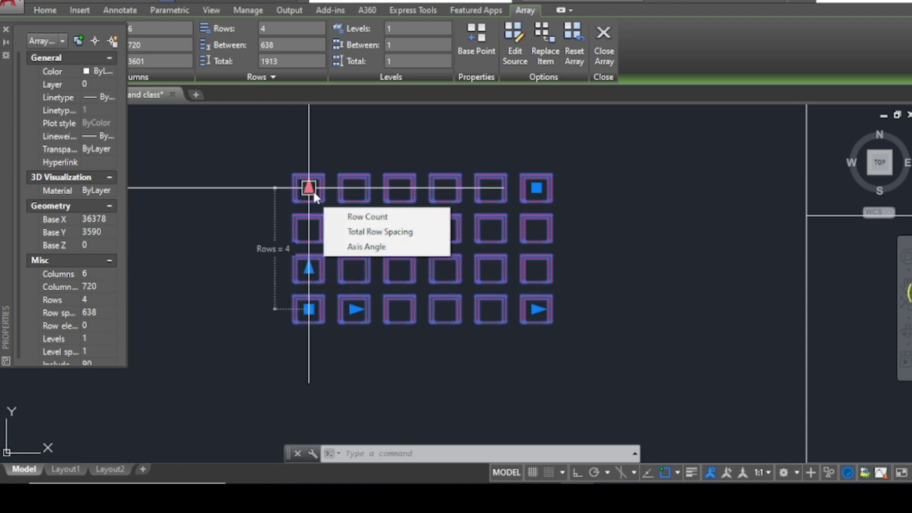
{"action": "left_click", "coordinate": [98, 299]}
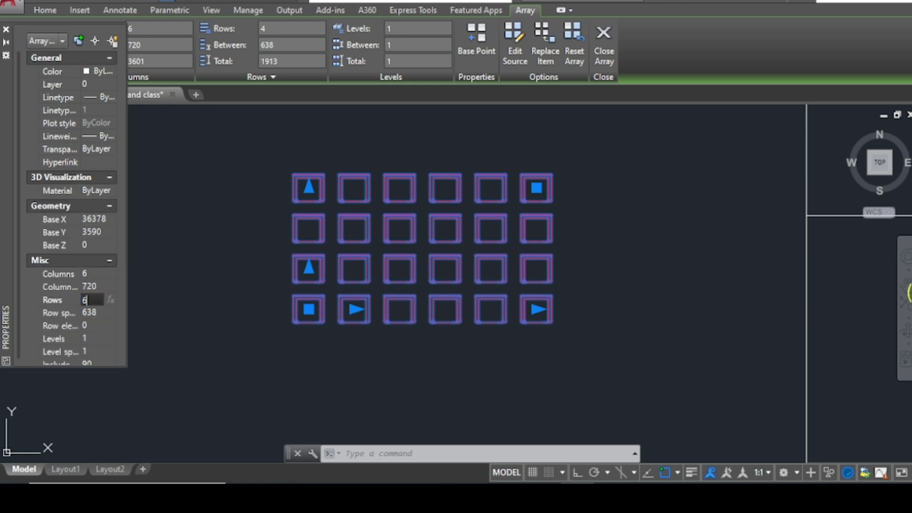
{"action": "key", "text": "Tab"}
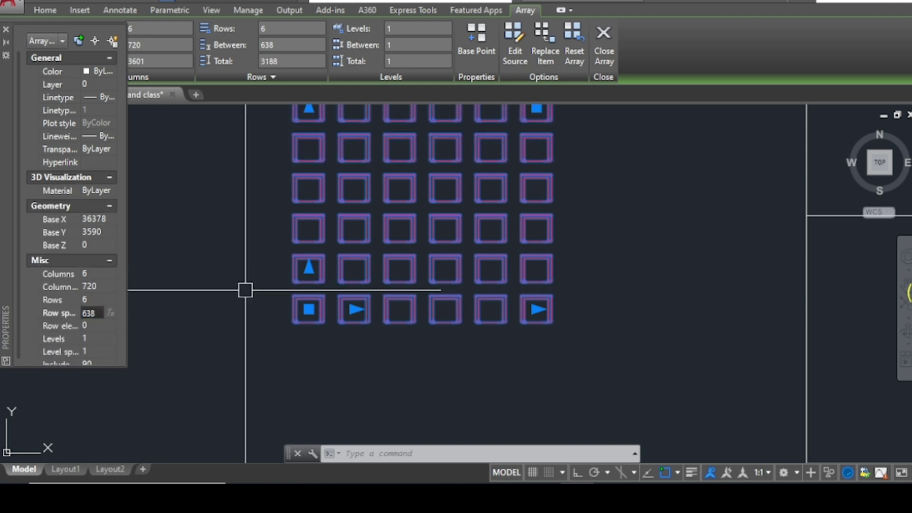
{"action": "scroll", "coordinate": [247, 293], "scroll_direction": "down", "scroll_amount": 2}
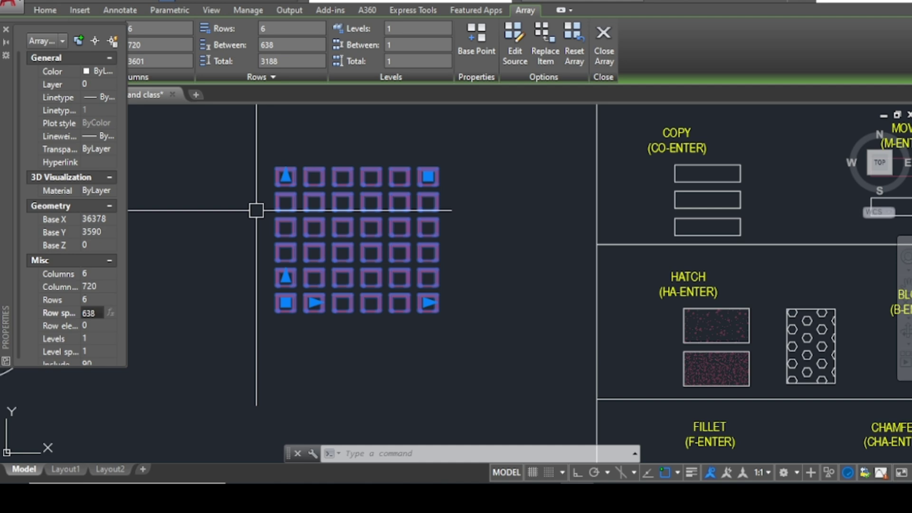
{"action": "key", "text": "Escape"}
Draw a large circle in the empty space below the chair array.
{"action": "scroll", "coordinate": [315, 198], "scroll_direction": "down", "scroll_amount": 3}
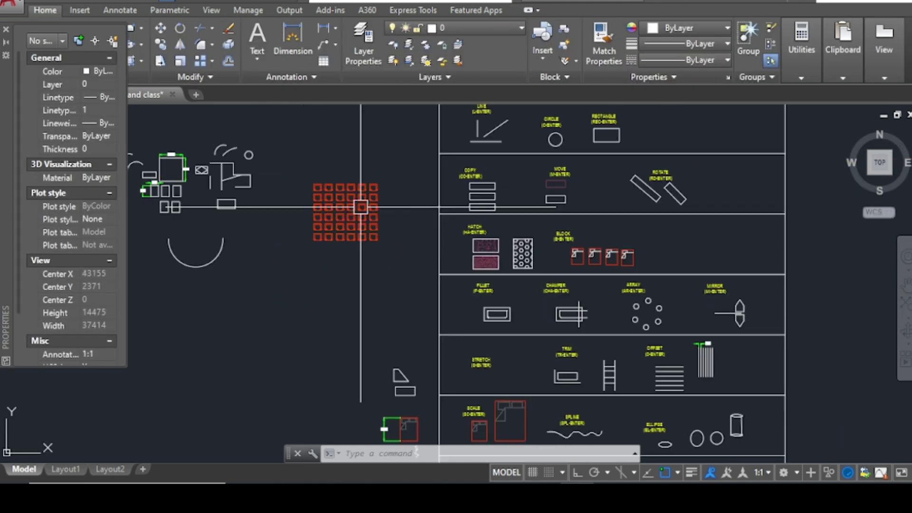
{"action": "scroll", "coordinate": [334, 276], "scroll_direction": "up", "scroll_amount": 2}
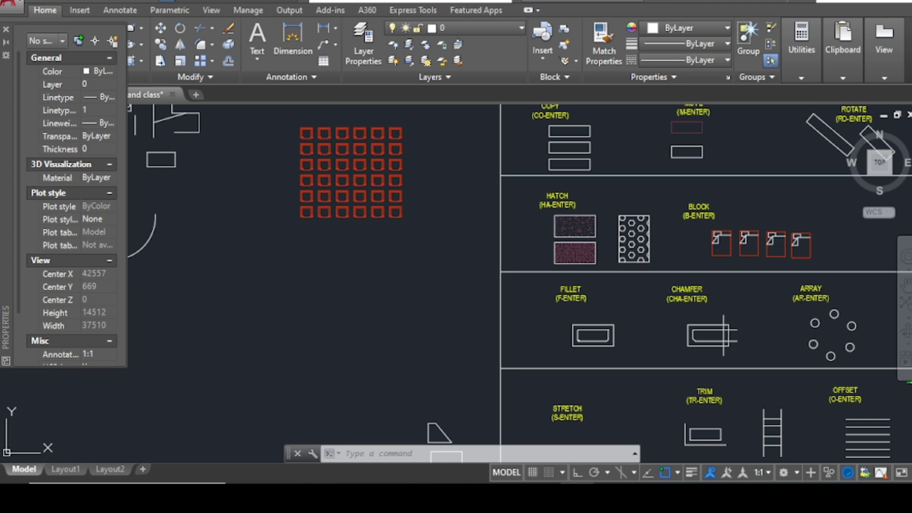
{"action": "type", "text": "c"}
{"action": "key", "text": "Return"}
{"action": "left_click", "coordinate": [309, 303]}
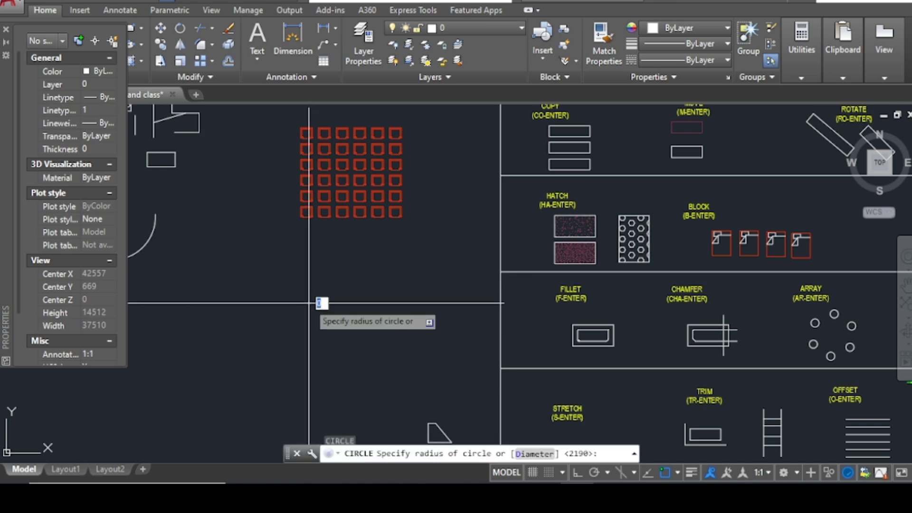
{"action": "left_click", "coordinate": [299, 267]}
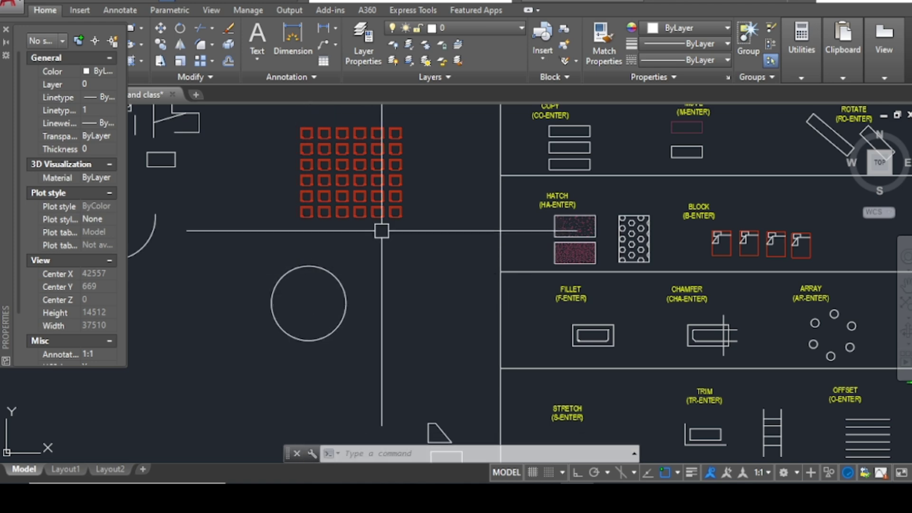
Draw a small, nearly square rectangle with a perimeter of about 1667 just above the large circle, reaching its top edge.
{"action": "scroll", "coordinate": [284, 250], "scroll_direction": "up", "scroll_amount": 3}
{"action": "type", "text": "rec"}
{"action": "key", "text": "Return"}
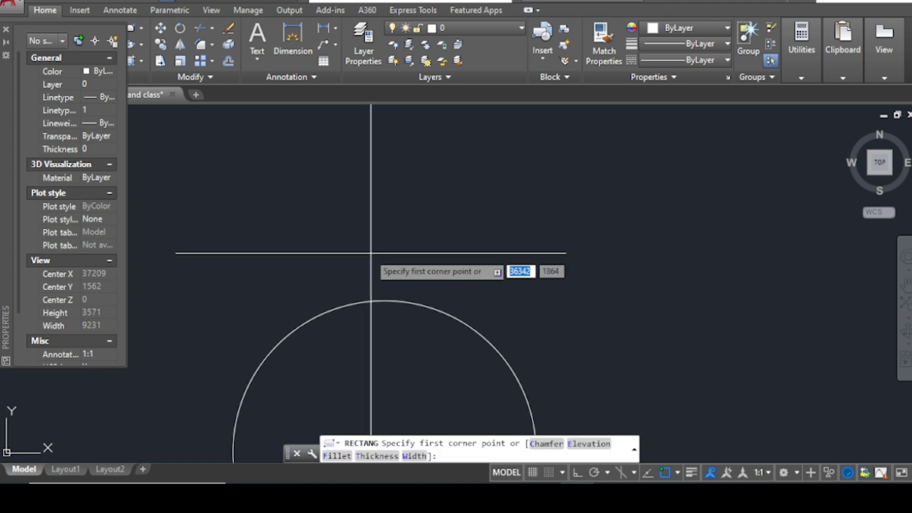
{"action": "left_click", "coordinate": [358, 260]}
{"action": "left_click", "coordinate": [400, 302]}
Raise the small rectangle's lower edge clear of the large circle, making its perimeter about 1423.
{"action": "scroll", "coordinate": [387, 278], "scroll_direction": "up", "scroll_amount": 4}
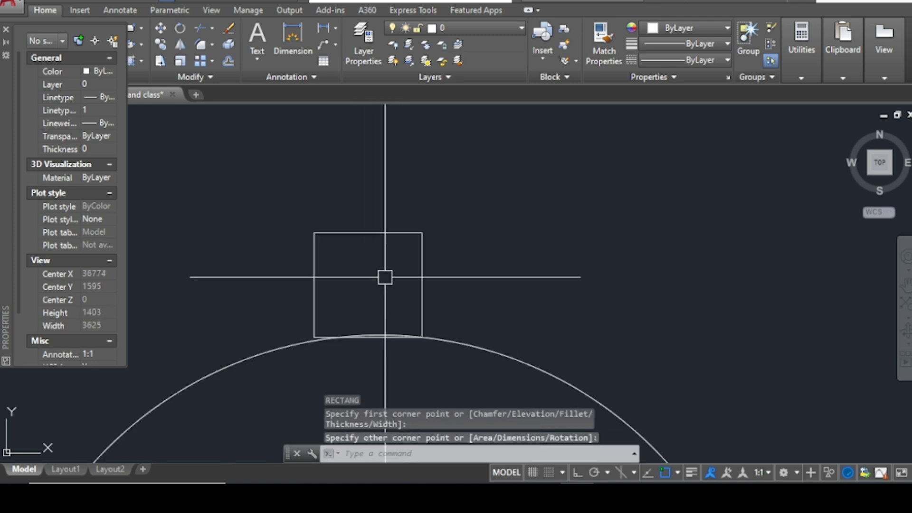
{"action": "left_click", "coordinate": [422, 285]}
{"action": "left_click", "coordinate": [402, 273]}
{"action": "left_click", "coordinate": [368, 336]}
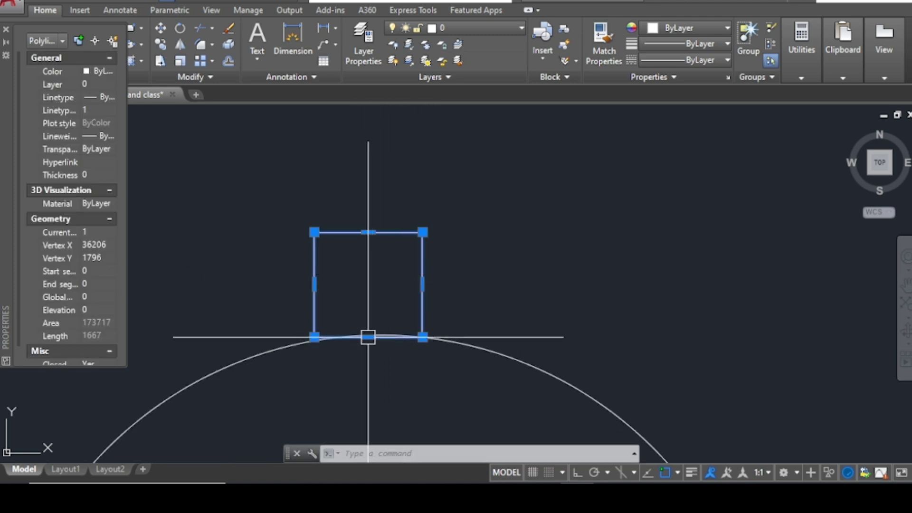
{"action": "left_click", "coordinate": [368, 336]}
{"action": "left_click", "coordinate": [367, 305]}
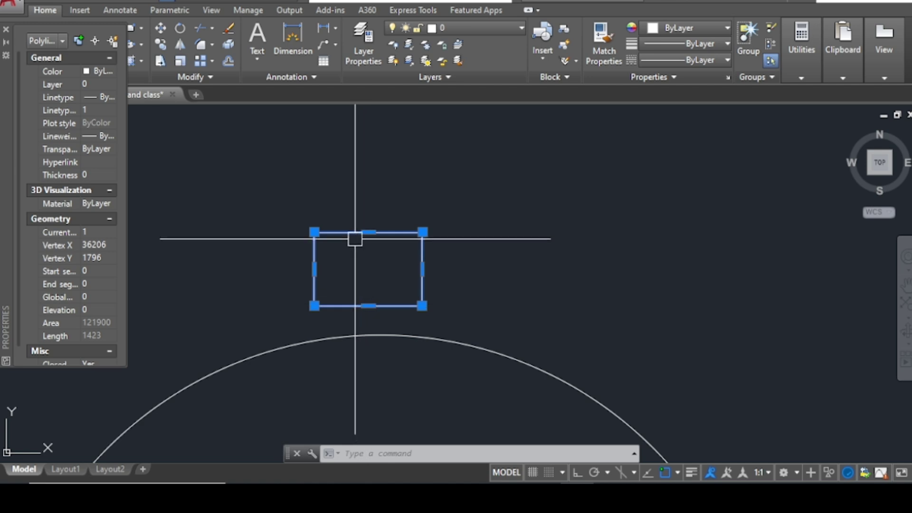
{"action": "key", "text": "Escape"}
{"action": "type", "text": "c"}
{"action": "key", "text": "Return"}
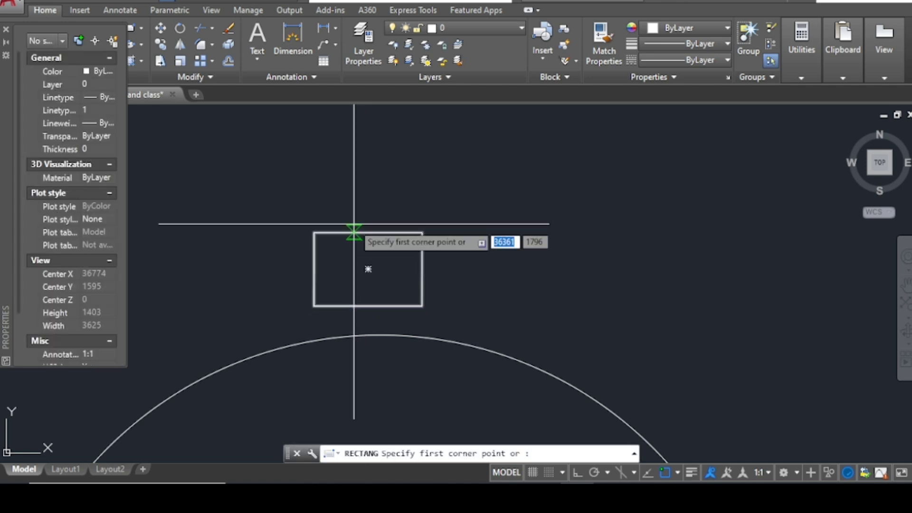
{"action": "key", "text": "Escape"}
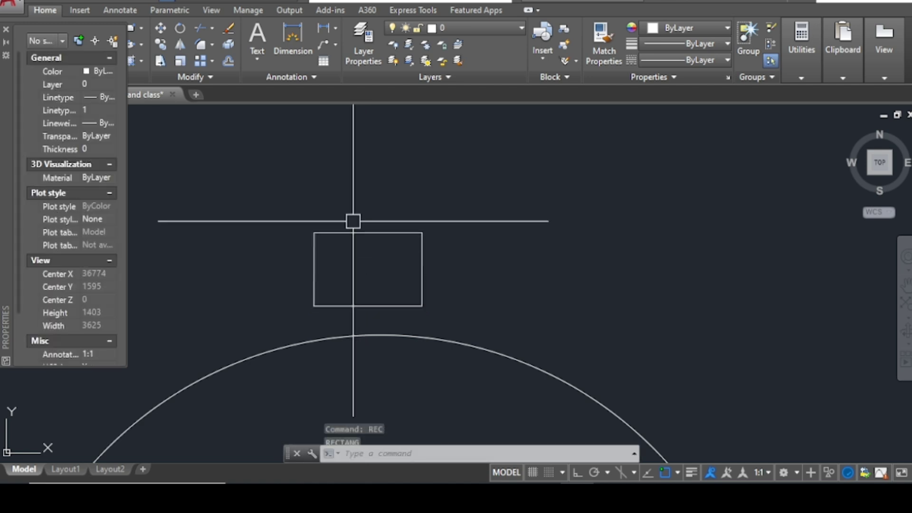
Draw a small circle centred inside the rectangle above the large circle.
{"action": "type", "text": "c"}
{"action": "key", "text": "Return"}
{"action": "left_click", "coordinate": [366, 270]}
{"action": "left_click", "coordinate": [366, 248]}
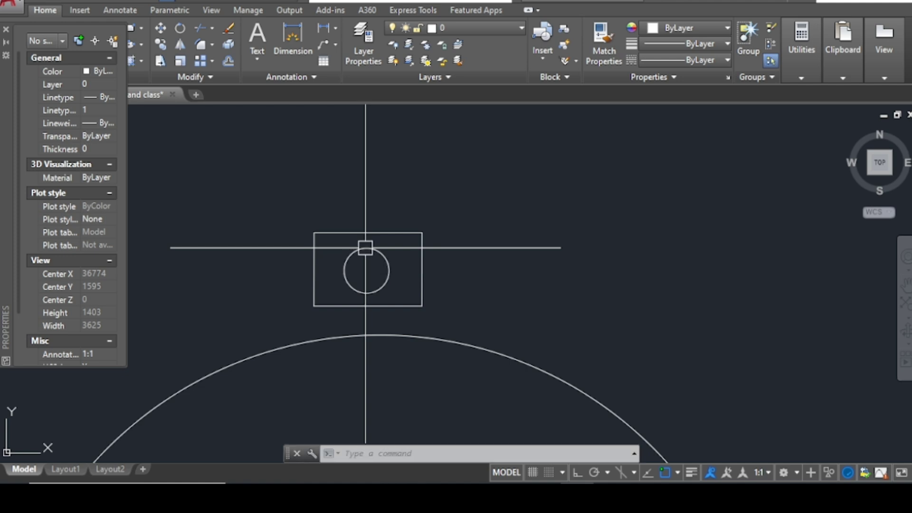
Create a polar array of the small rectangle and its inner circle around the large circle's centre.
{"action": "scroll", "coordinate": [327, 233], "scroll_direction": "down", "scroll_amount": 4}
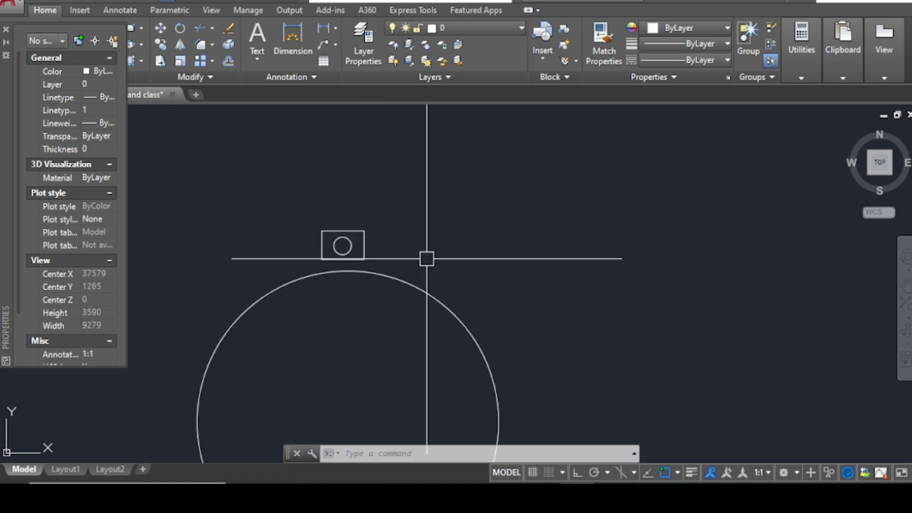
{"action": "key", "text": "Return"}
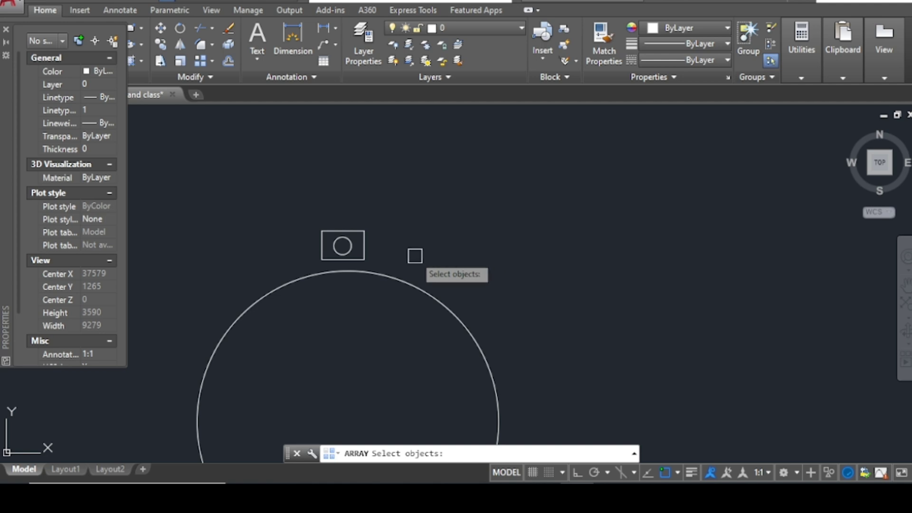
{"action": "left_click", "coordinate": [413, 254]}
{"action": "left_click", "coordinate": [320, 214]}
{"action": "scroll", "coordinate": [332, 216], "scroll_direction": "down", "scroll_amount": 4}
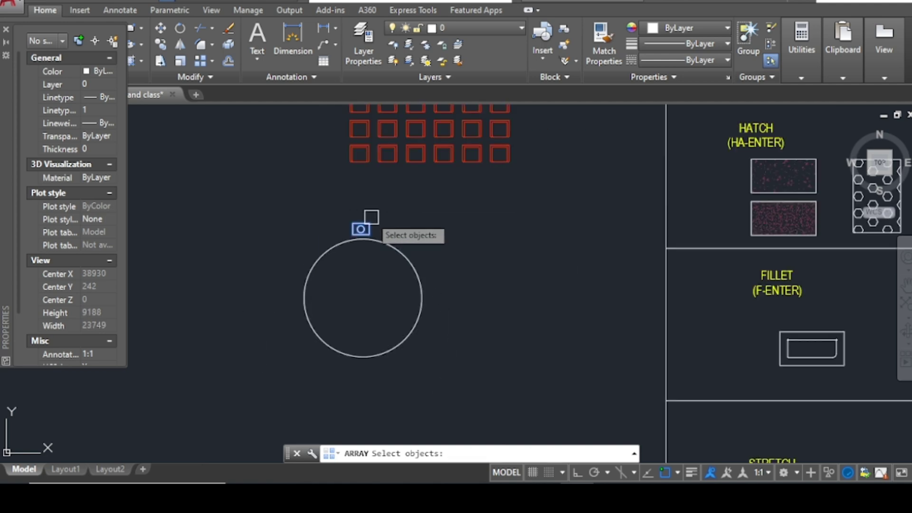
{"action": "key", "text": "Return"}
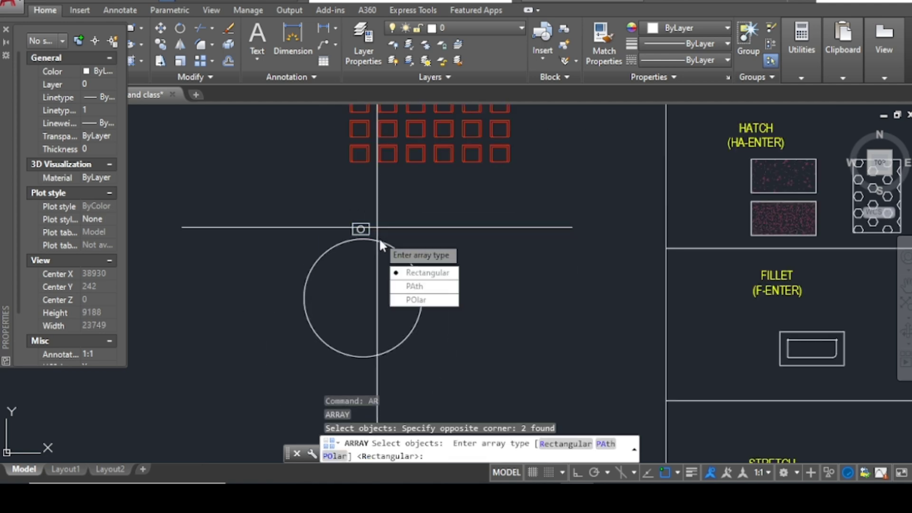
{"action": "left_click", "coordinate": [427, 299]}
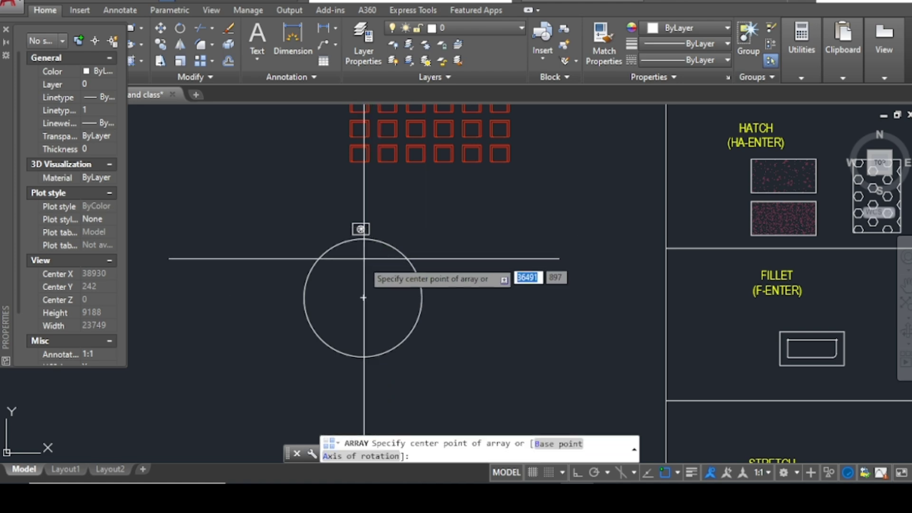
{"action": "left_click", "coordinate": [363, 297]}
{"action": "key", "text": "Return"}
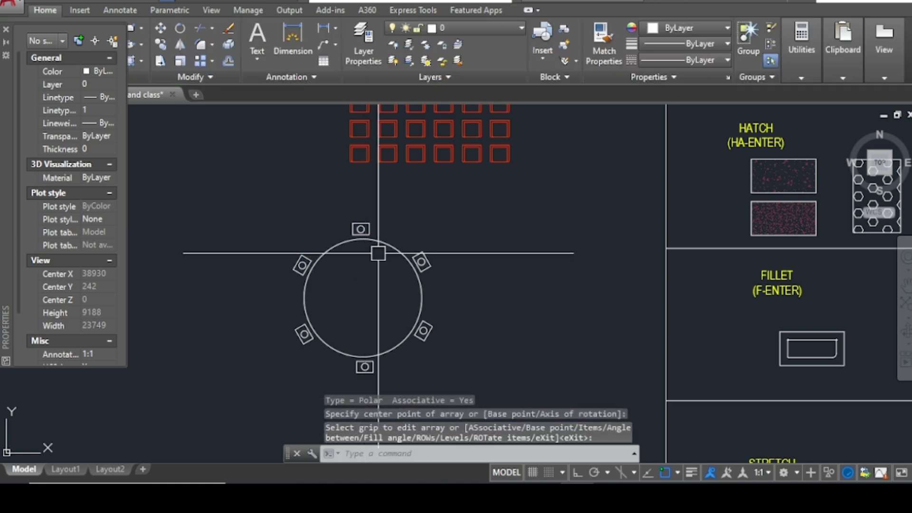
{"action": "scroll", "coordinate": [399, 249], "scroll_direction": "up", "scroll_amount": 2}
{"action": "scroll", "coordinate": [393, 273], "scroll_direction": "down", "scroll_amount": 2}
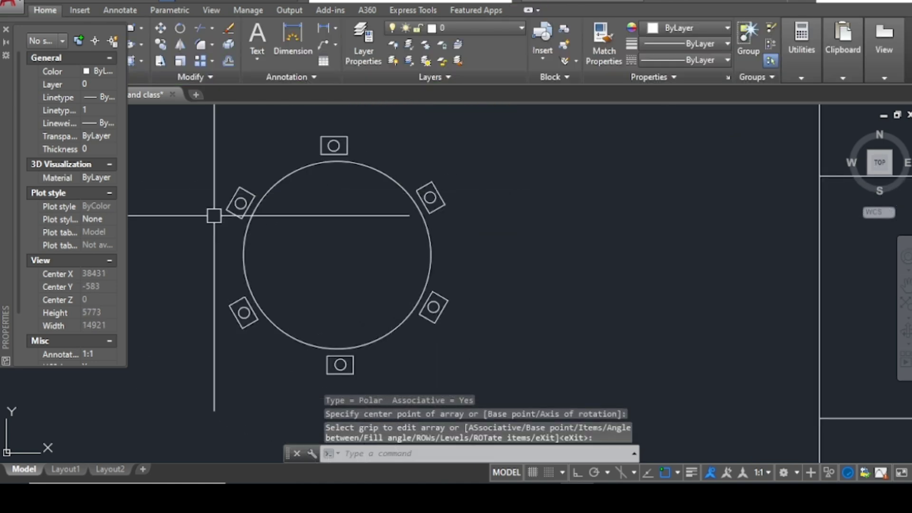
{"action": "scroll", "coordinate": [289, 348], "scroll_direction": "up", "scroll_amount": 1}
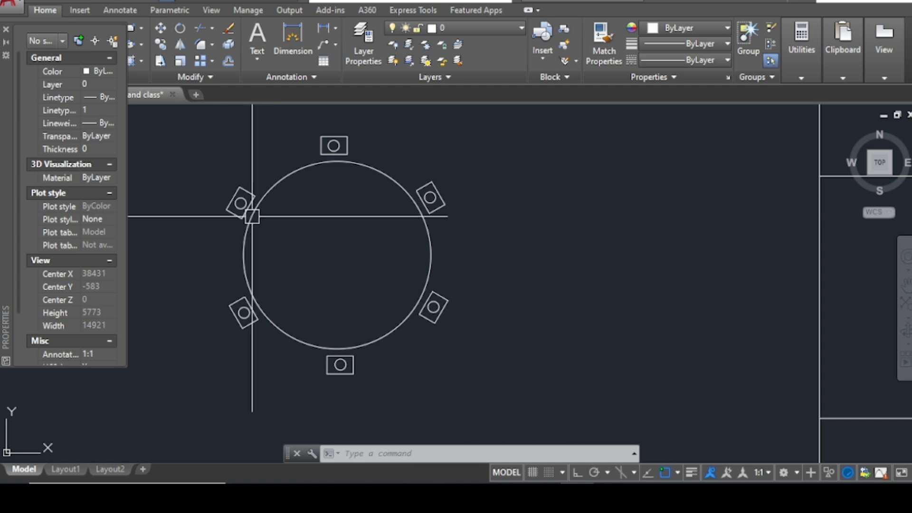
{"action": "left_click", "coordinate": [232, 201]}
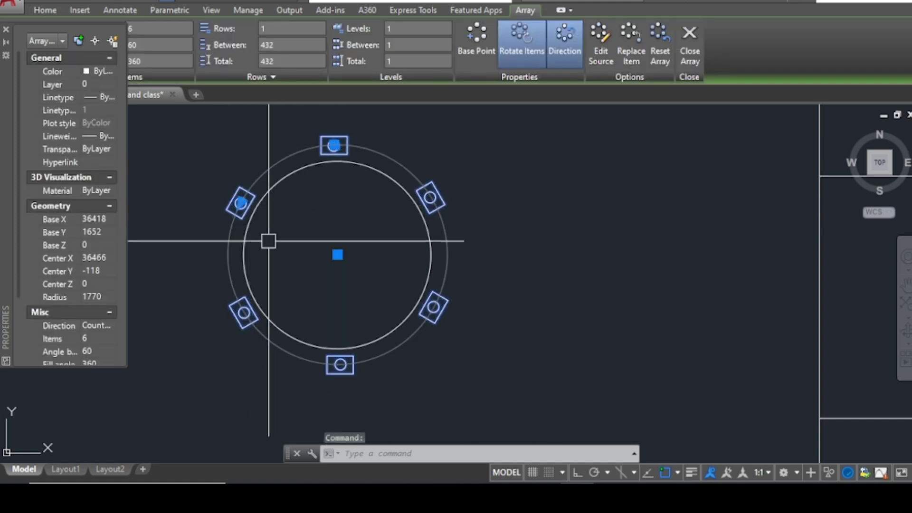
{"action": "scroll", "coordinate": [224, 212], "scroll_direction": "up", "scroll_amount": 4}
{"action": "left_click", "coordinate": [262, 192]}
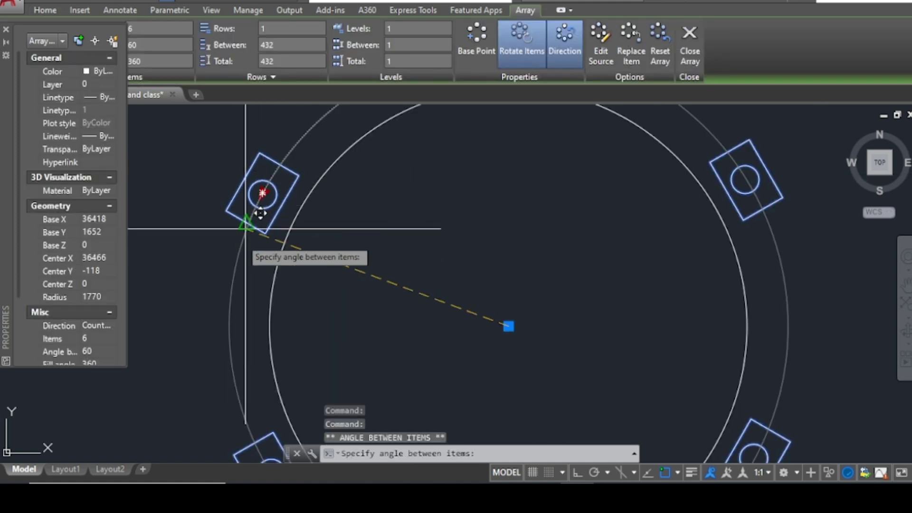
{"action": "scroll", "coordinate": [254, 252], "scroll_direction": "down", "scroll_amount": 4}
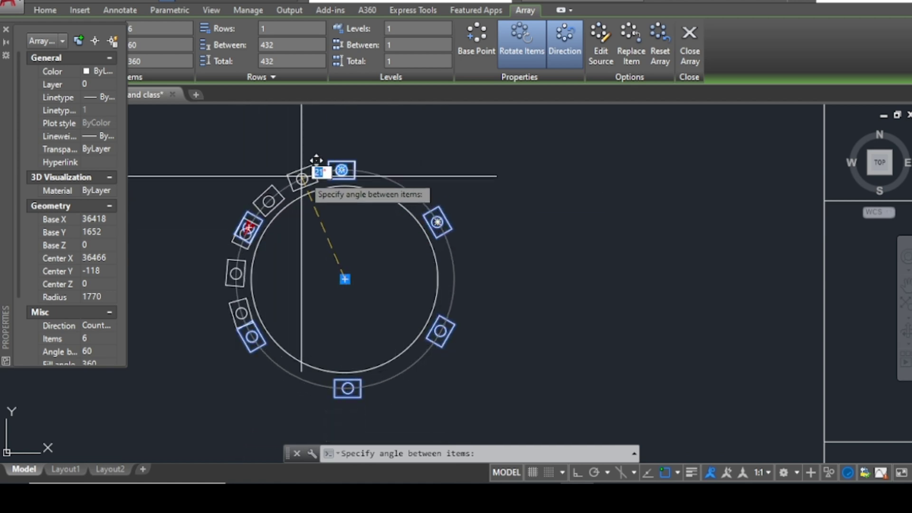
{"action": "key", "text": "Escape"}
{"action": "scroll", "coordinate": [285, 200], "scroll_direction": "up", "scroll_amount": 4}
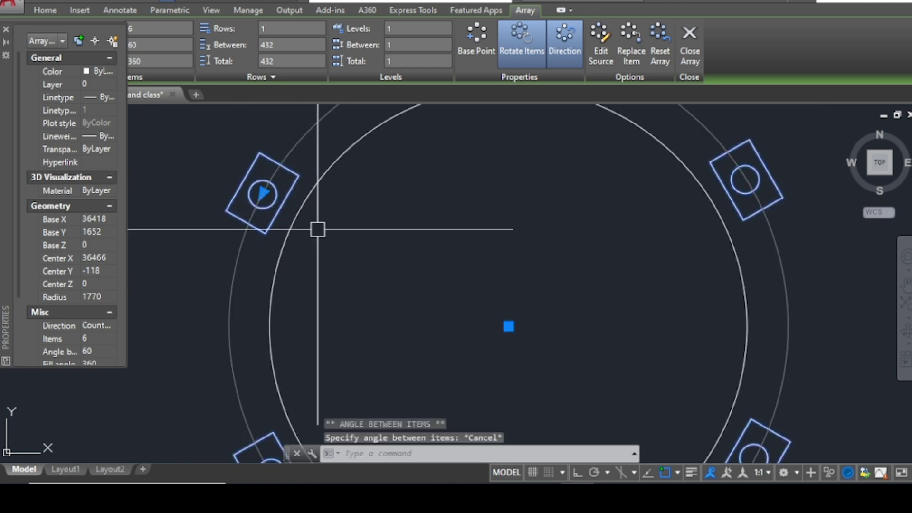
{"action": "scroll", "coordinate": [316, 228], "scroll_direction": "down", "scroll_amount": 2}
{"action": "key", "text": "Escape"}
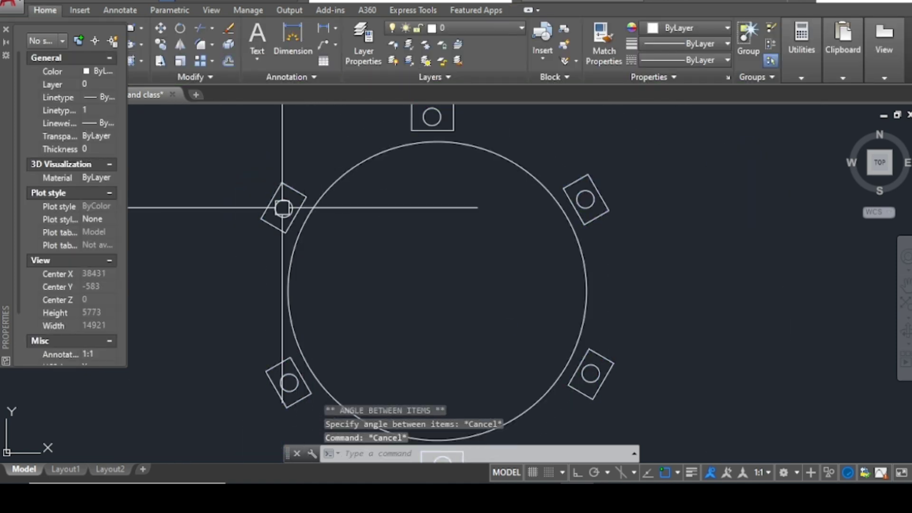
Set the number of items in the polar seat array to 8.
{"action": "scroll", "coordinate": [280, 205], "scroll_direction": "down", "scroll_amount": 2}
{"action": "left_click", "coordinate": [281, 205]}
{"action": "scroll", "coordinate": [100, 285], "scroll_direction": "down", "scroll_amount": 1}
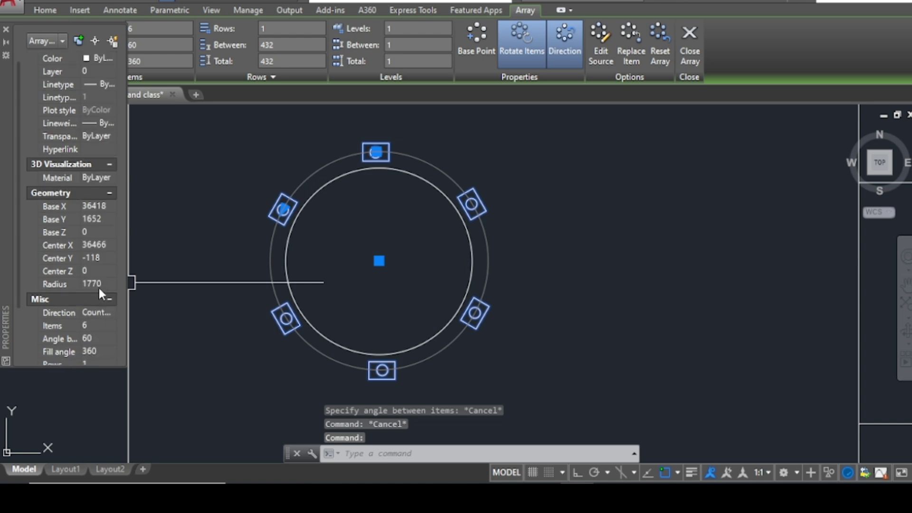
{"action": "left_click", "coordinate": [95, 326]}
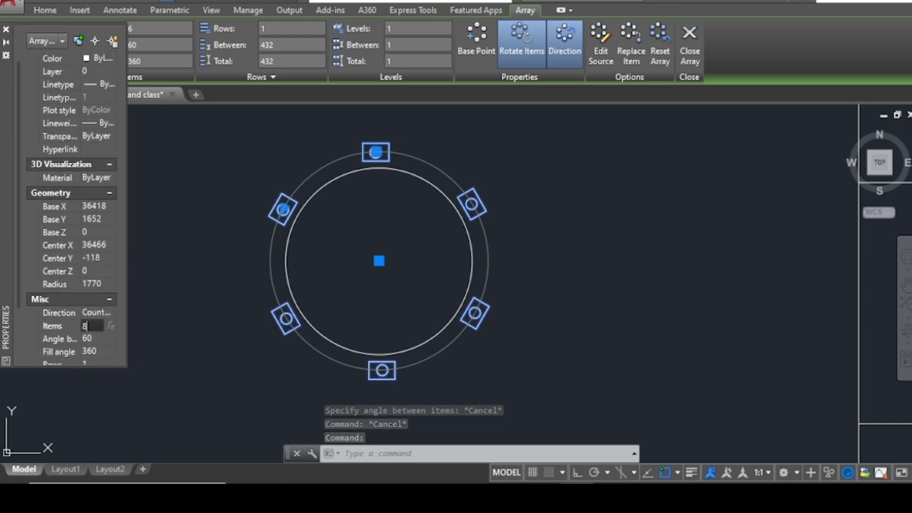
{"action": "type", "text": "8"}
{"action": "key", "text": "Tab"}
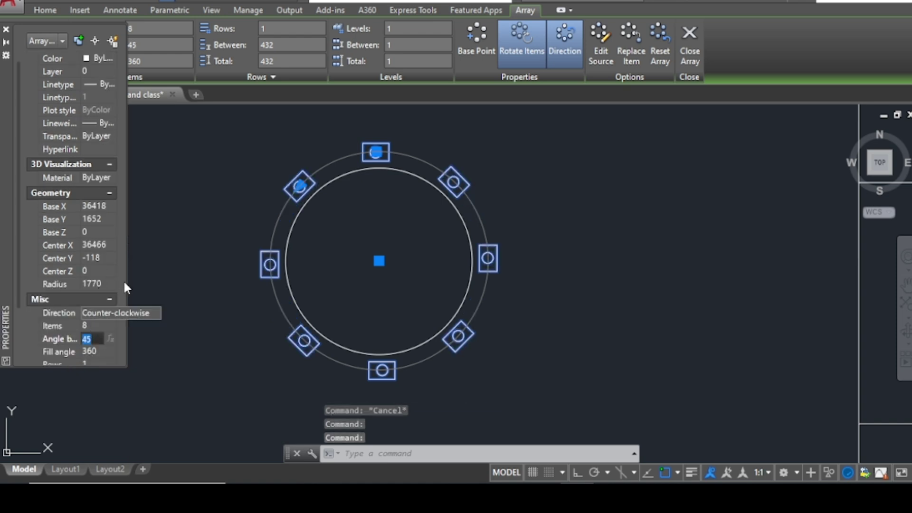
{"action": "key", "text": "Escape"}
{"action": "scroll", "coordinate": [392, 235], "scroll_direction": "down", "scroll_amount": 3}
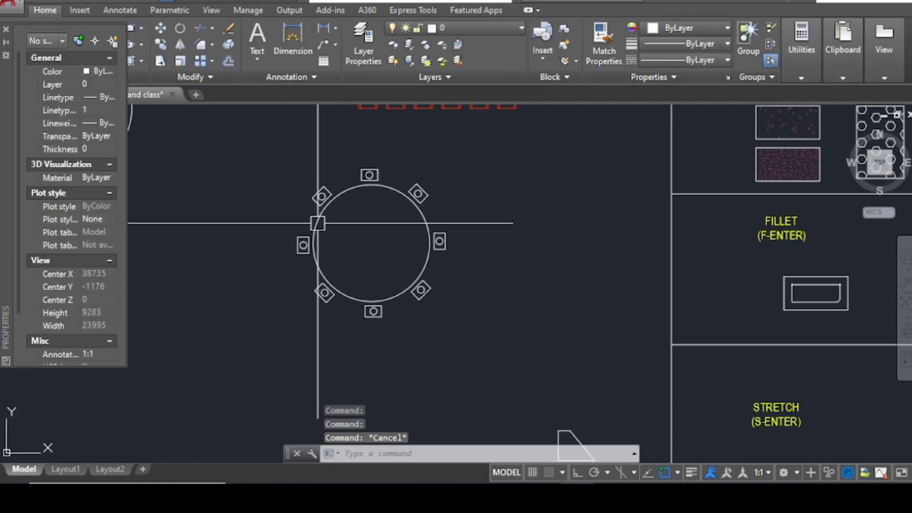
Draw an open four-segment polyline about 7167 long below the seat array, stepping down towards the left.
{"action": "scroll", "coordinate": [277, 220], "scroll_direction": "down", "scroll_amount": 1}
{"action": "scroll", "coordinate": [358, 210], "scroll_direction": "up", "scroll_amount": 1}
{"action": "scroll", "coordinate": [451, 194], "scroll_direction": "down", "scroll_amount": 1}
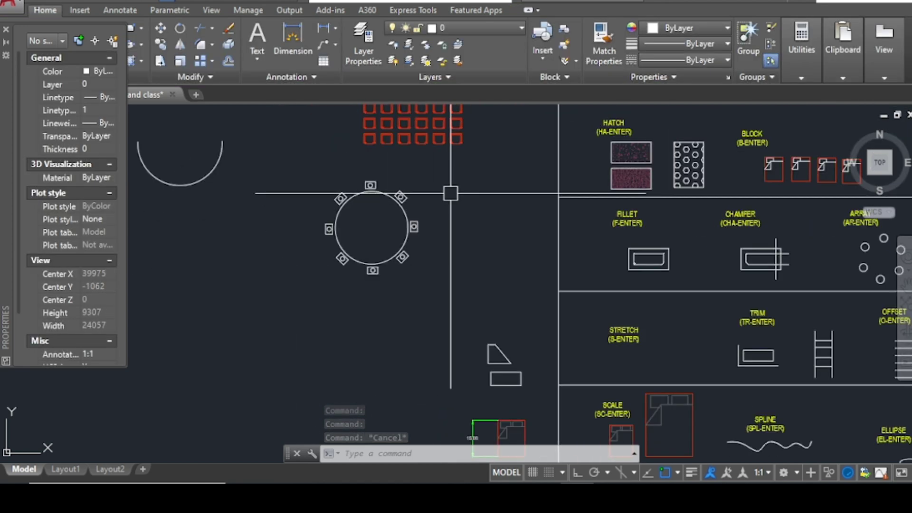
{"action": "scroll", "coordinate": [417, 287], "scroll_direction": "down", "scroll_amount": 1}
{"action": "scroll", "coordinate": [396, 300], "scroll_direction": "up", "scroll_amount": 1}
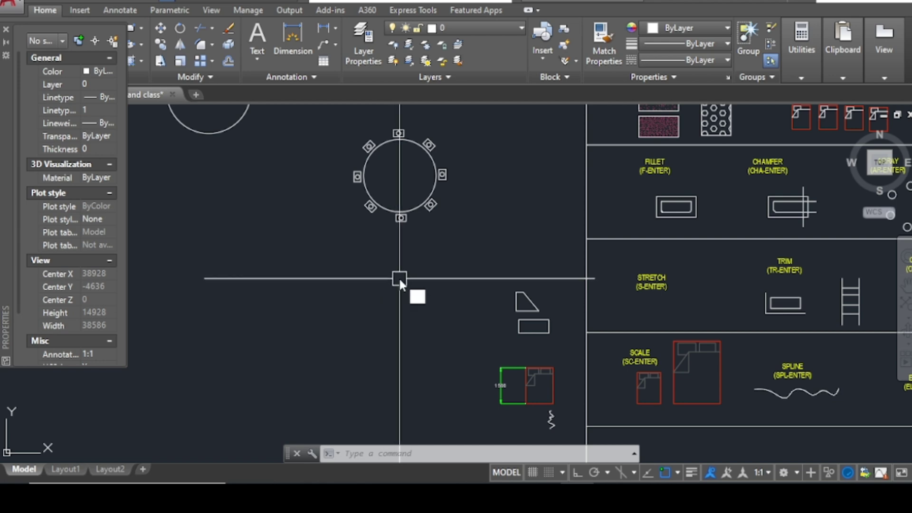
{"action": "key", "text": "Return"}
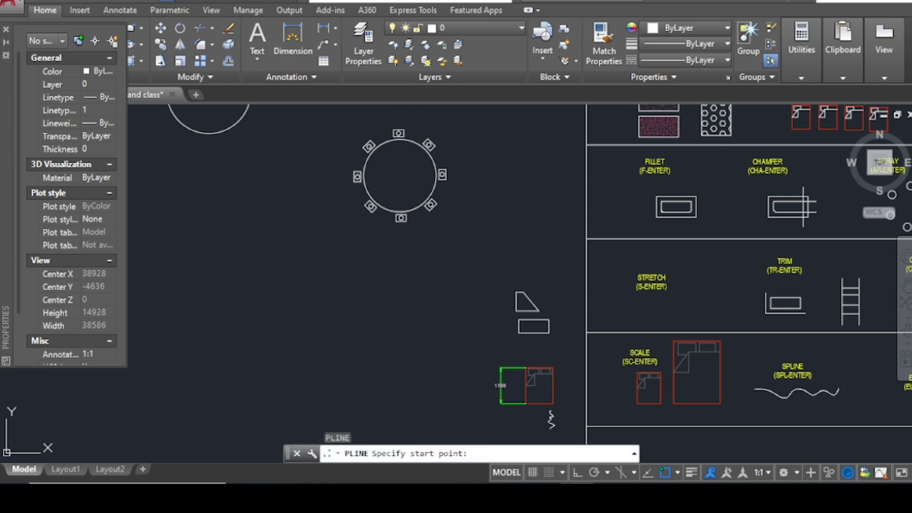
{"action": "left_click", "coordinate": [424, 245]}
{"action": "left_click", "coordinate": [389, 252]}
{"action": "left_click", "coordinate": [379, 293]}
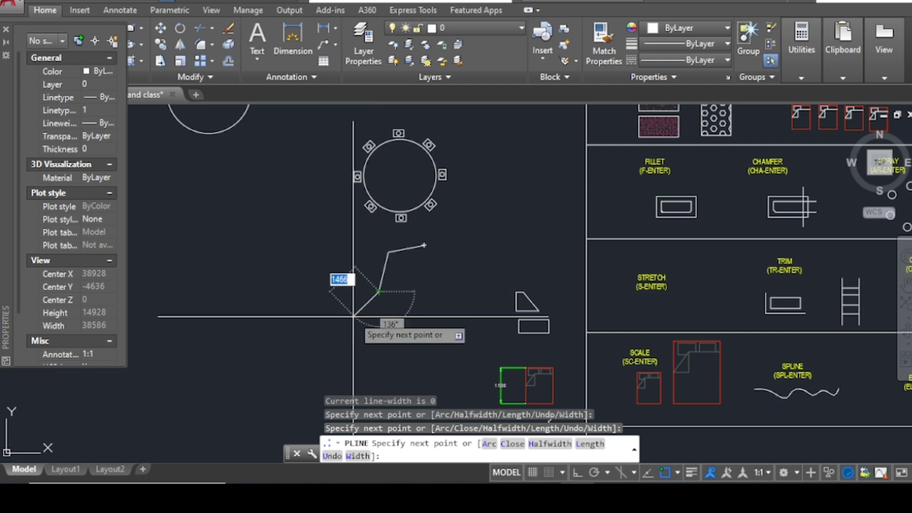
{"action": "left_click", "coordinate": [350, 316]}
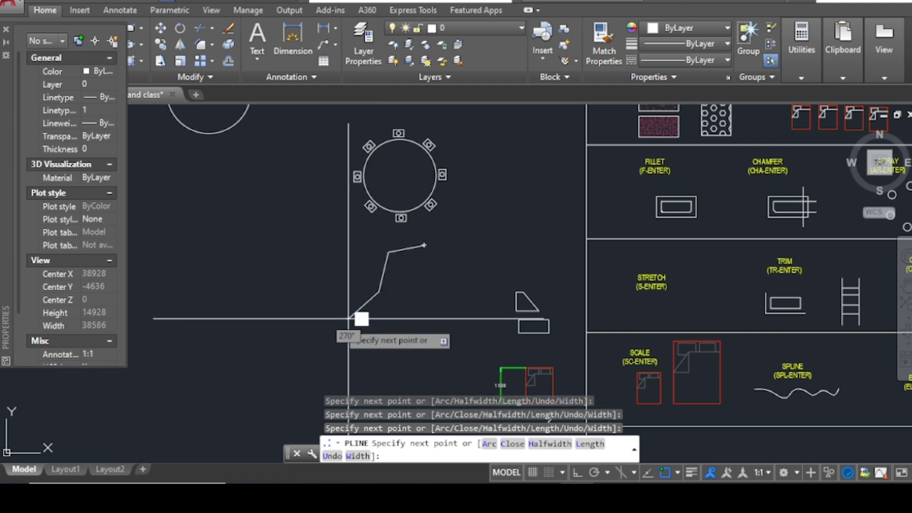
{"action": "left_click", "coordinate": [295, 325]}
{"action": "key", "text": "Escape"}
Draw a small upright ellipse across the polyline's lower left end.
{"action": "scroll", "coordinate": [298, 336], "scroll_direction": "up", "scroll_amount": 4}
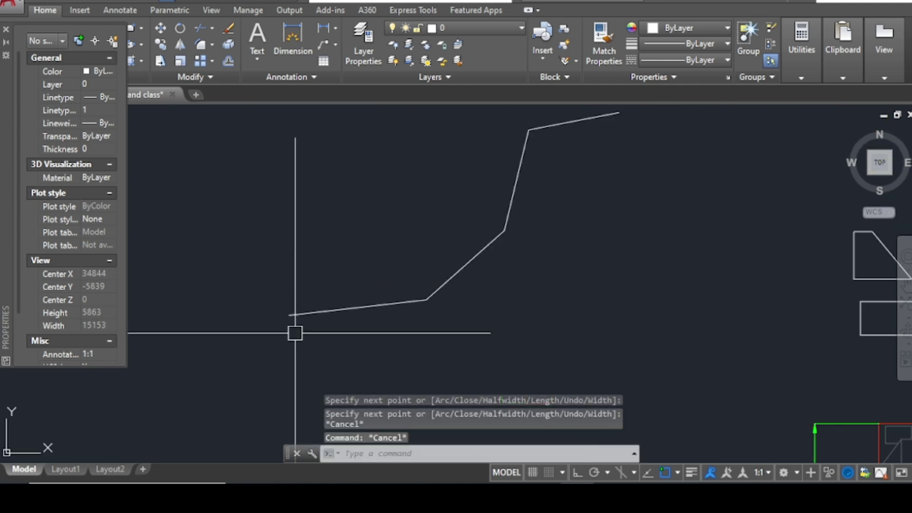
{"action": "type", "text": "el"}
{"action": "key", "text": "Return"}
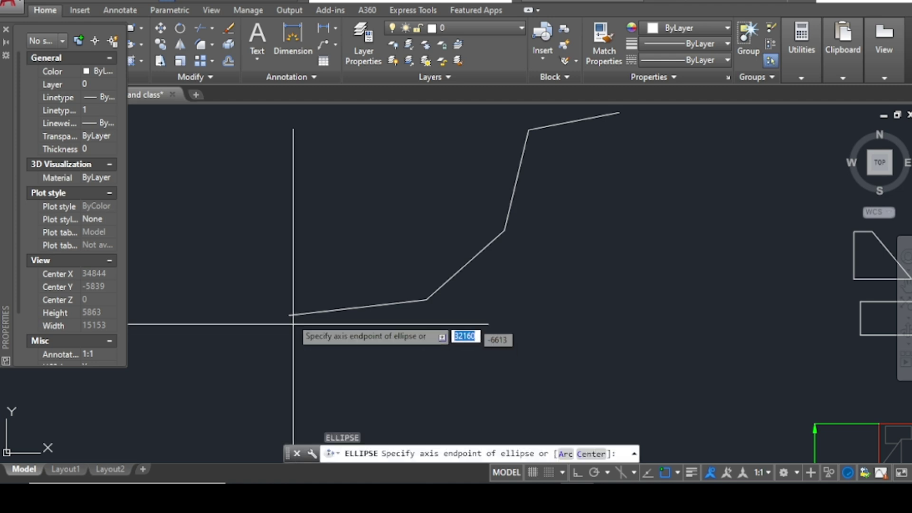
{"action": "scroll", "coordinate": [295, 314], "scroll_direction": "up", "scroll_amount": 4}
{"action": "left_click", "coordinate": [296, 311]}
{"action": "left_click", "coordinate": [301, 309]}
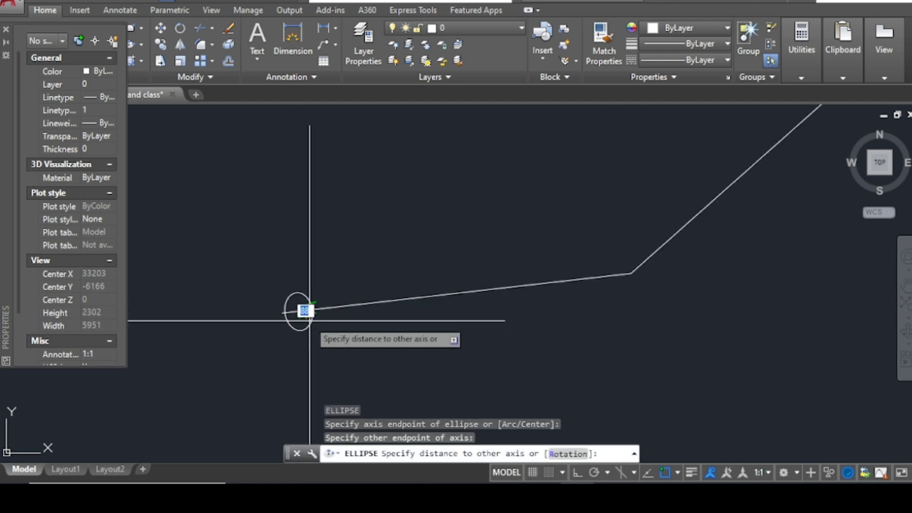
{"action": "left_click", "coordinate": [309, 319]}
{"action": "key", "text": "Escape"}
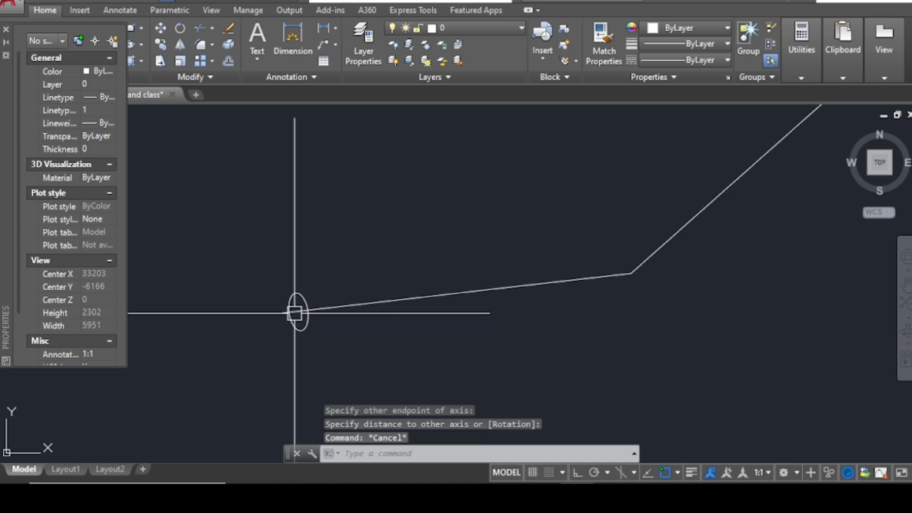
Create a path array of the small ellipse along the whole polyline.
{"action": "scroll", "coordinate": [310, 321], "scroll_direction": "down", "scroll_amount": 3}
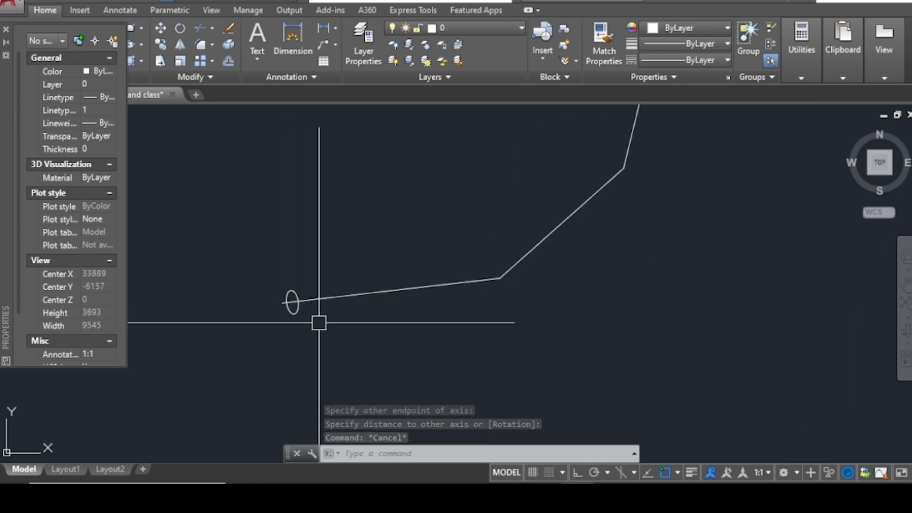
{"action": "type", "text": "AR"}
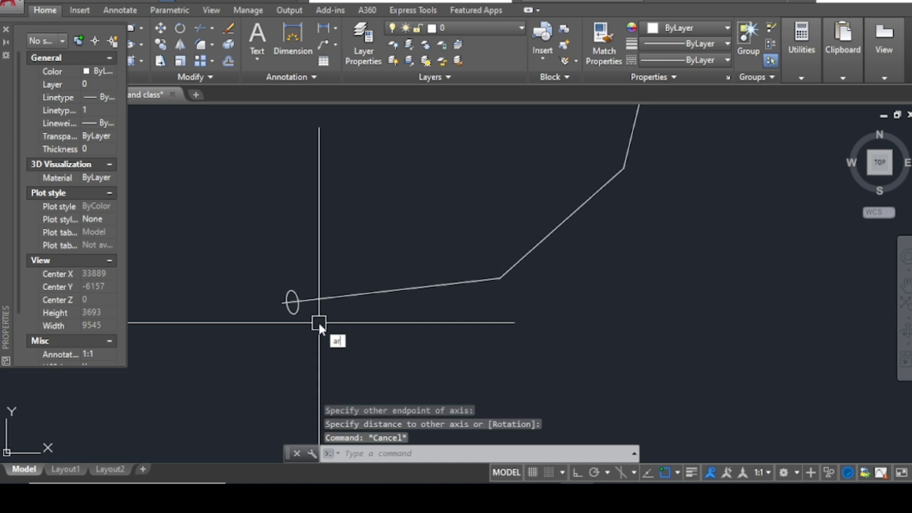
{"action": "key", "text": "Return"}
{"action": "left_click", "coordinate": [301, 312]}
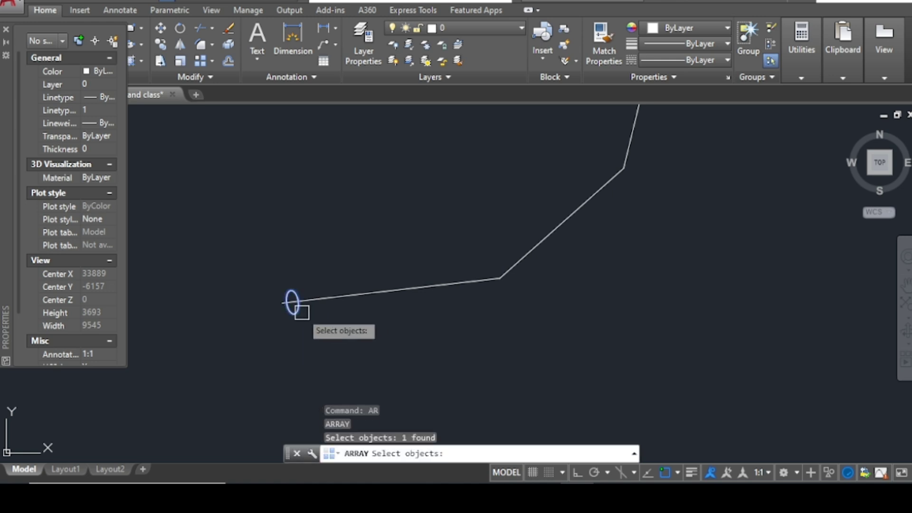
{"action": "key", "text": "Return"}
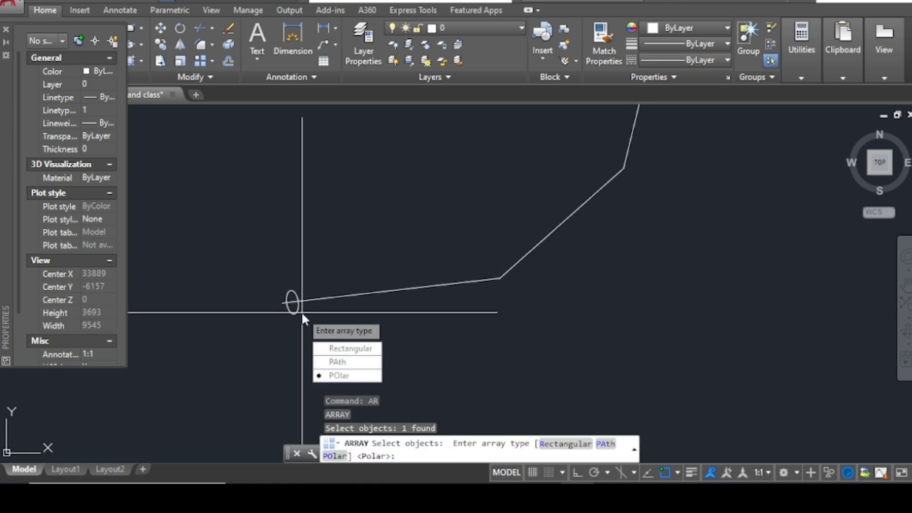
{"action": "left_click", "coordinate": [336, 362]}
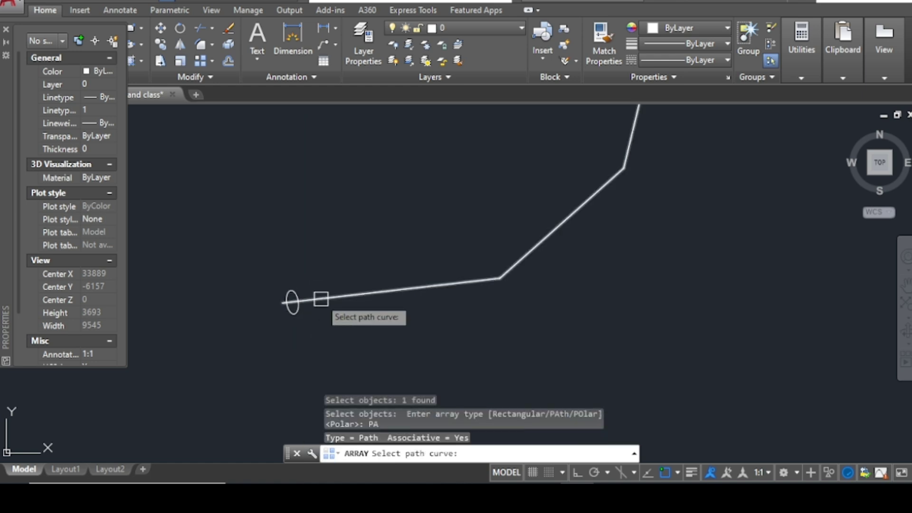
{"action": "left_click", "coordinate": [321, 298]}
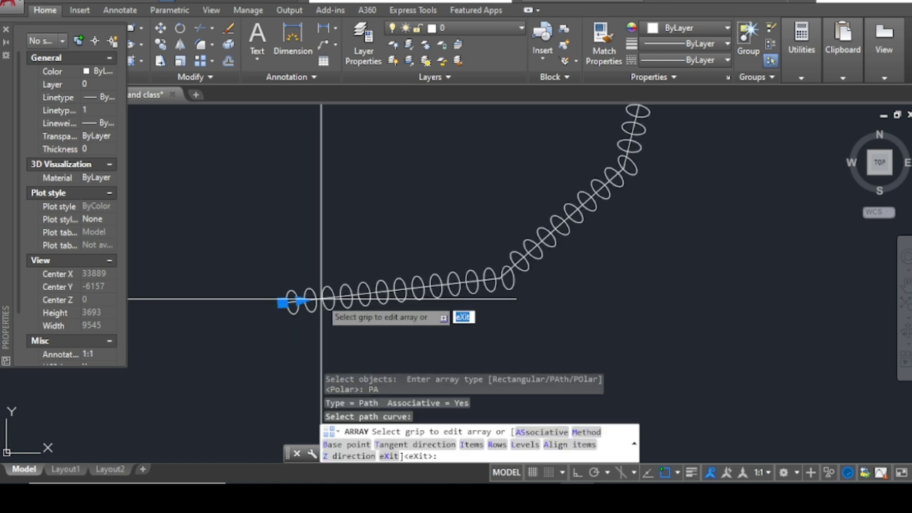
{"action": "key", "text": "Return"}
{"action": "scroll", "coordinate": [333, 316], "scroll_direction": "down", "scroll_amount": 2}
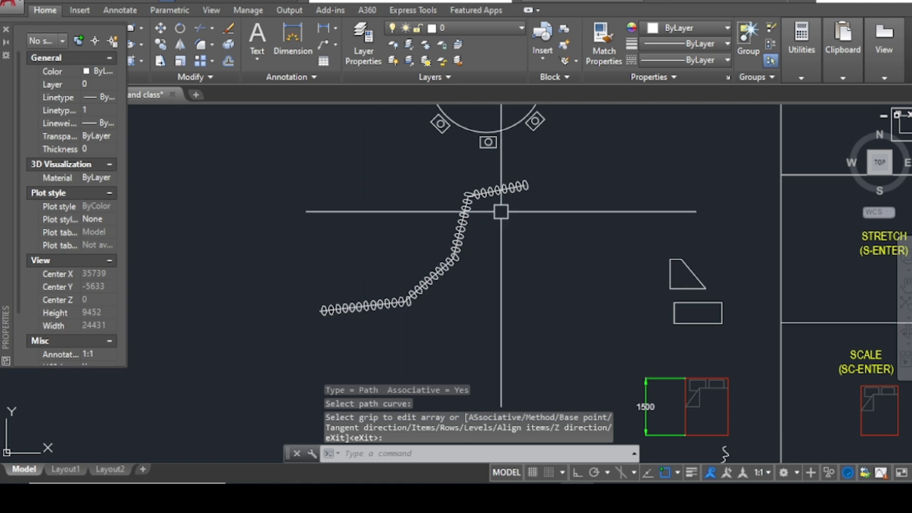
Tighten the item spacing of the ellipse path array along the polyline to about 45.
{"action": "scroll", "coordinate": [499, 207], "scroll_direction": "up", "scroll_amount": 4}
{"action": "scroll", "coordinate": [495, 195], "scroll_direction": "down", "scroll_amount": 2}
{"action": "scroll", "coordinate": [497, 190], "scroll_direction": "up", "scroll_amount": 2}
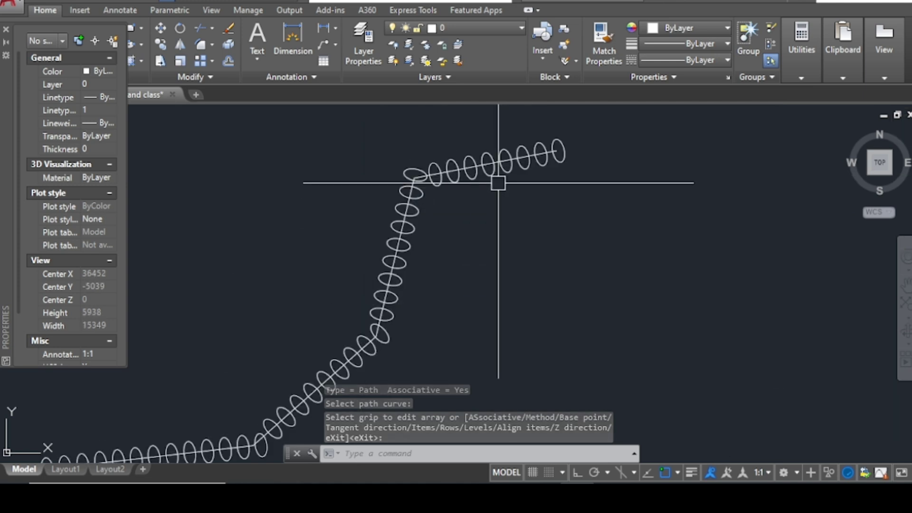
{"action": "left_click", "coordinate": [489, 171]}
{"action": "scroll", "coordinate": [488, 186], "scroll_direction": "down", "scroll_amount": 3}
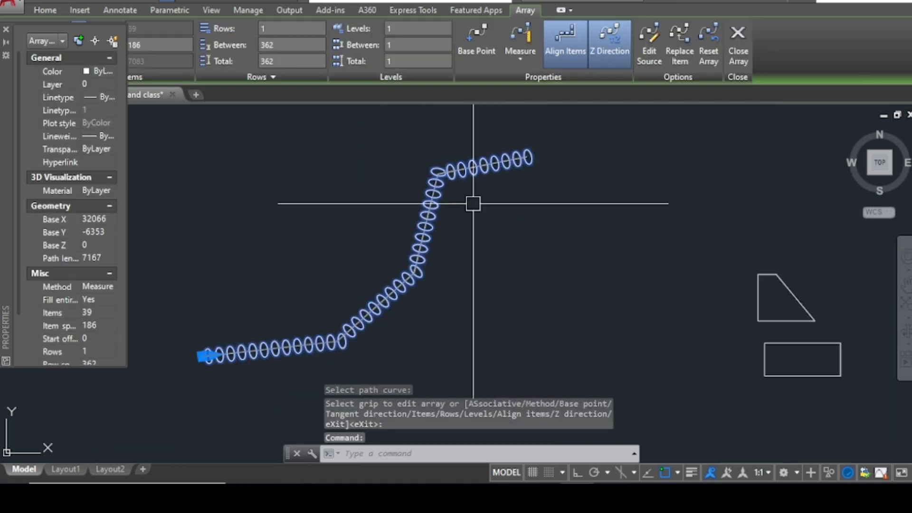
{"action": "scroll", "coordinate": [197, 349], "scroll_direction": "up", "scroll_amount": 7}
{"action": "left_click", "coordinate": [196, 346]}
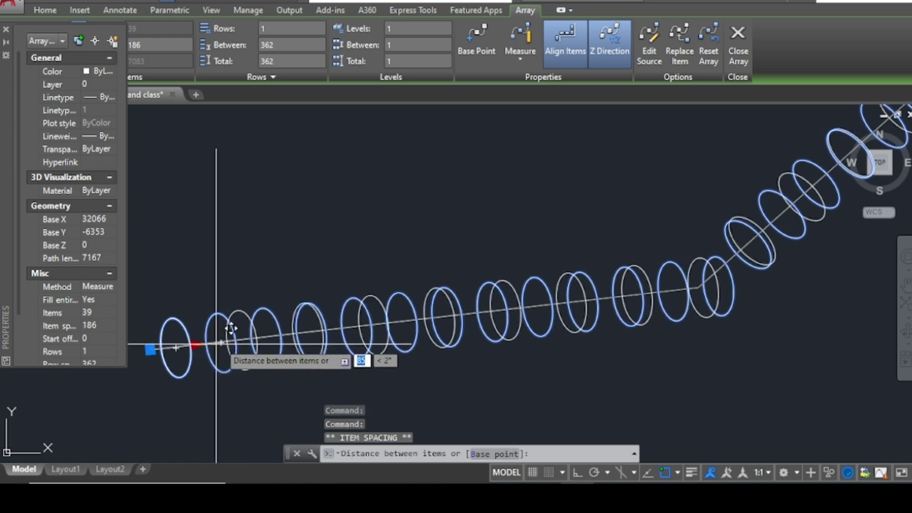
{"action": "left_click", "coordinate": [186, 336]}
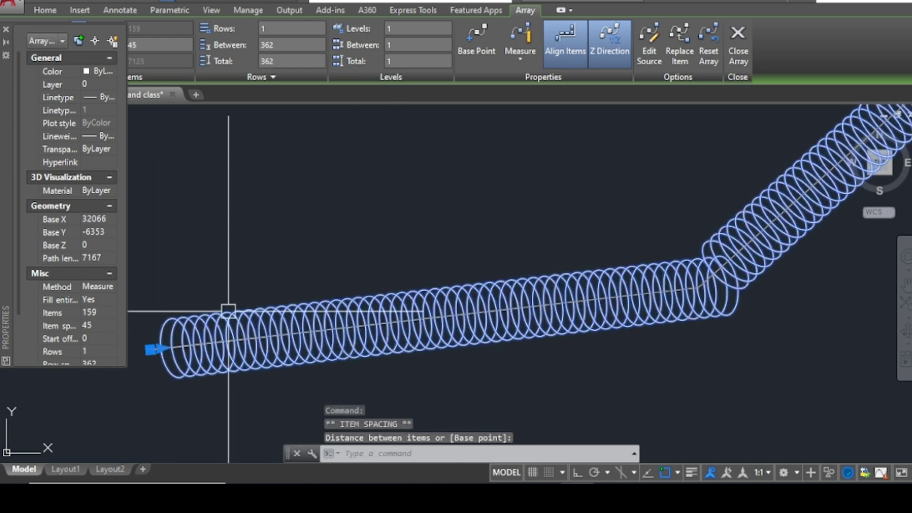
{"action": "scroll", "coordinate": [264, 305], "scroll_direction": "down", "scroll_amount": 3}
{"action": "key", "text": "Escape"}
{"action": "key", "text": "Escape"}
Examine the tightened ellipse path array, the seats arrayed around the circle and the grid of chairs.
{"action": "scroll", "coordinate": [464, 204], "scroll_direction": "down", "scroll_amount": 3}
{"action": "scroll", "coordinate": [468, 147], "scroll_direction": "up", "scroll_amount": 4}
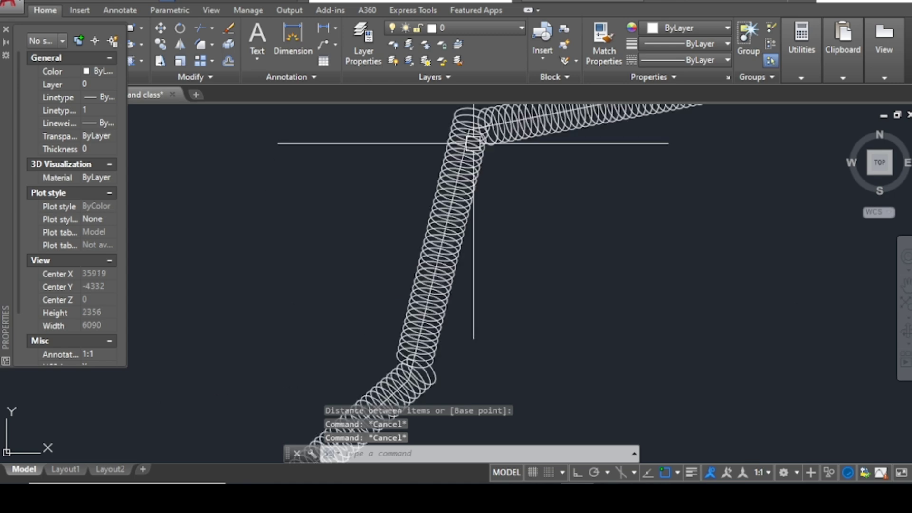
{"action": "scroll", "coordinate": [409, 205], "scroll_direction": "down", "scroll_amount": 2}
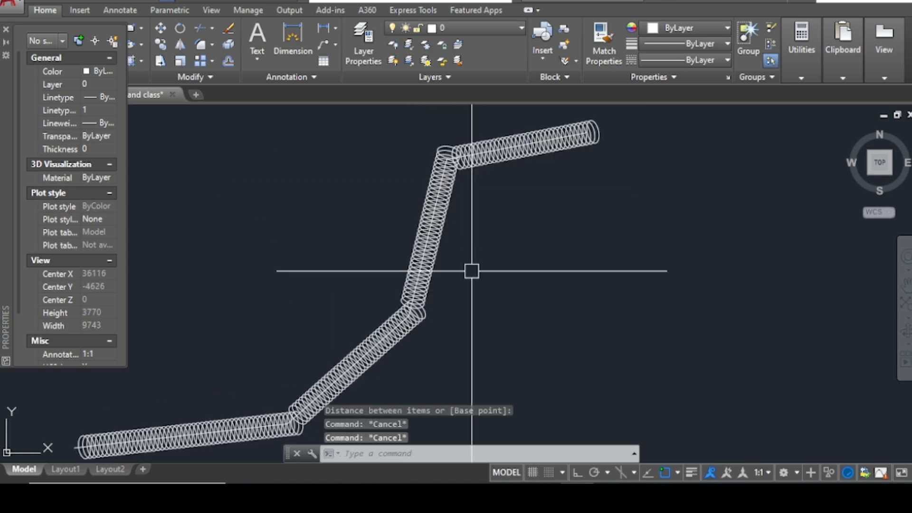
{"action": "scroll", "coordinate": [473, 269], "scroll_direction": "down", "scroll_amount": 2}
{"action": "scroll", "coordinate": [475, 204], "scroll_direction": "down", "scroll_amount": 4}
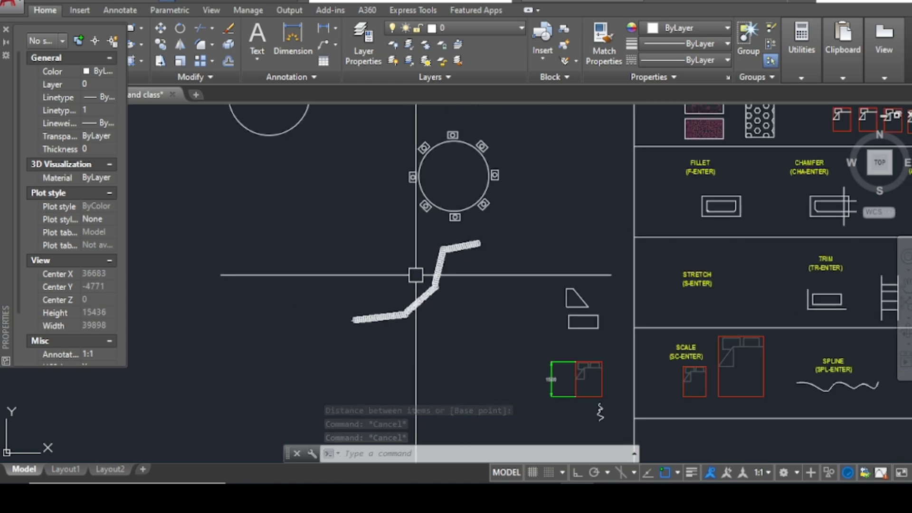
{"action": "scroll", "coordinate": [418, 271], "scroll_direction": "up", "scroll_amount": 2}
{"action": "scroll", "coordinate": [466, 200], "scroll_direction": "up", "scroll_amount": 4}
{"action": "scroll", "coordinate": [418, 280], "scroll_direction": "down", "scroll_amount": 2}
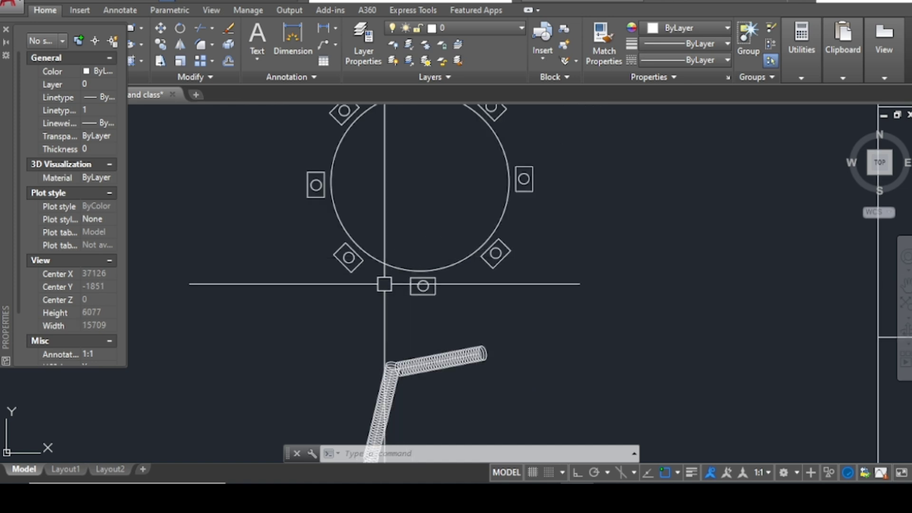
{"action": "scroll", "coordinate": [390, 269], "scroll_direction": "down", "scroll_amount": 3}
{"action": "scroll", "coordinate": [402, 235], "scroll_direction": "up", "scroll_amount": 1}
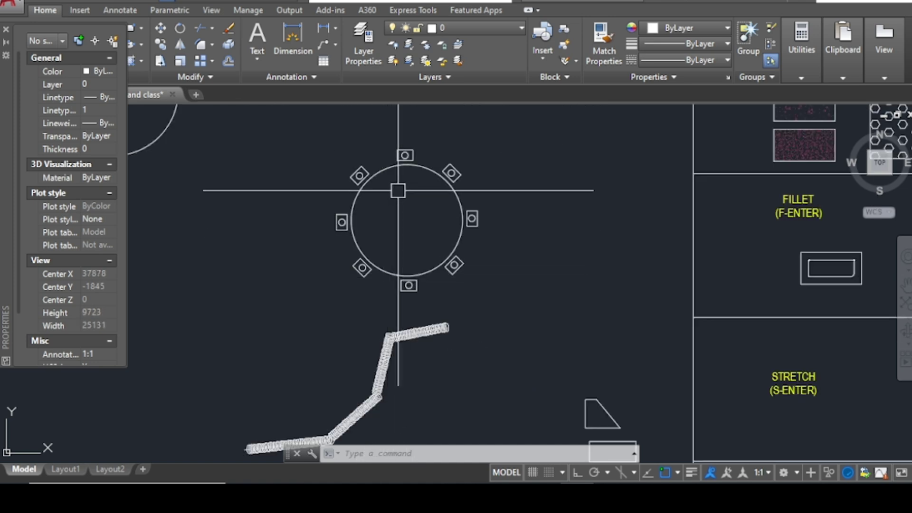
{"action": "scroll", "coordinate": [396, 192], "scroll_direction": "up", "scroll_amount": 2}
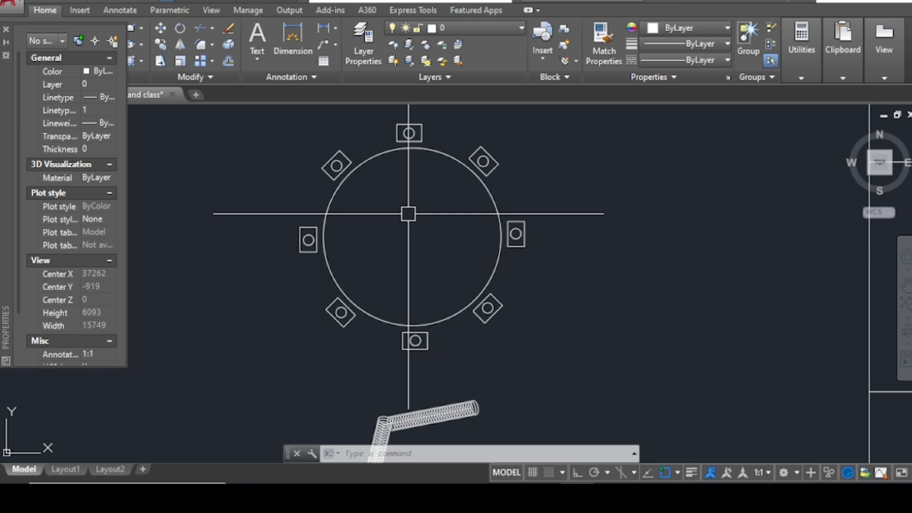
{"action": "scroll", "coordinate": [408, 213], "scroll_direction": "down", "scroll_amount": 2}
{"action": "scroll", "coordinate": [399, 202], "scroll_direction": "down", "scroll_amount": 1}
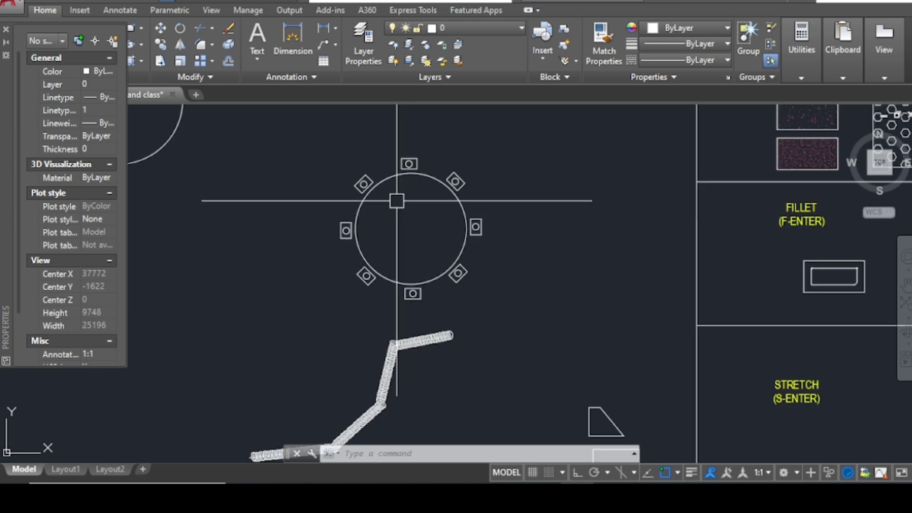
{"action": "scroll", "coordinate": [391, 271], "scroll_direction": "up", "scroll_amount": 2}
{"action": "scroll", "coordinate": [433, 193], "scroll_direction": "down", "scroll_amount": 4}
{"action": "scroll", "coordinate": [433, 192], "scroll_direction": "up", "scroll_amount": 6}
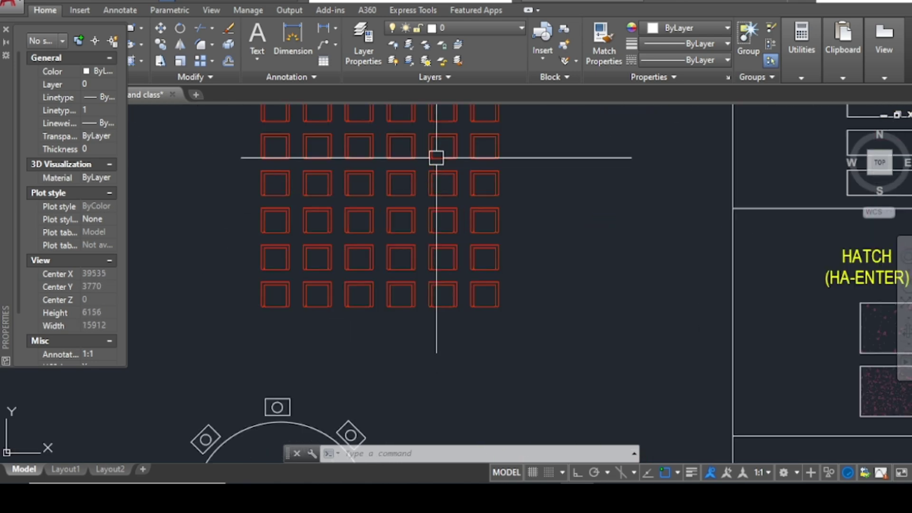
{"action": "scroll", "coordinate": [326, 249], "scroll_direction": "down", "scroll_amount": 2}
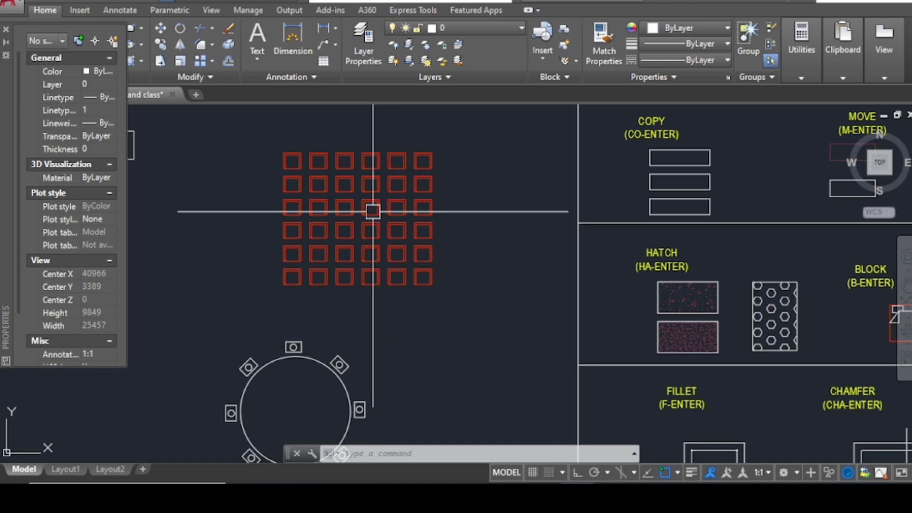
{"action": "scroll", "coordinate": [356, 224], "scroll_direction": "down", "scroll_amount": 4}
{"action": "scroll", "coordinate": [358, 228], "scroll_direction": "up", "scroll_amount": 4}
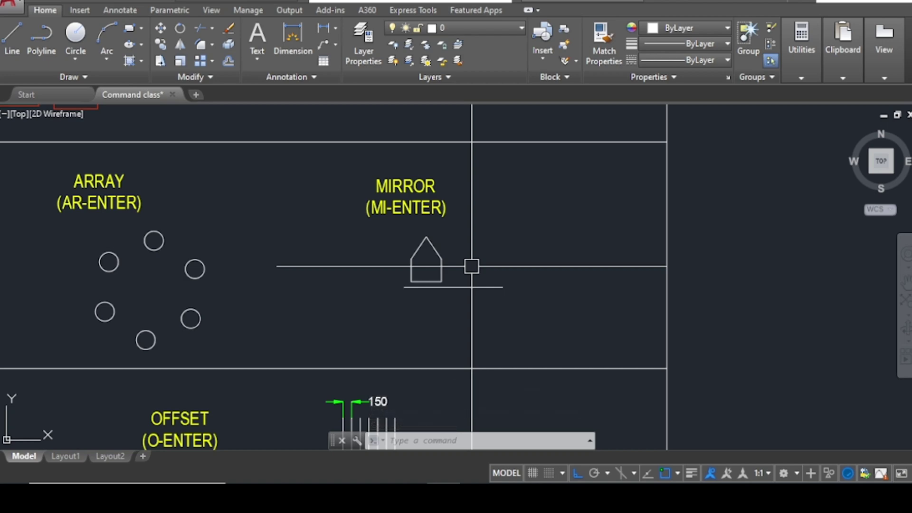
Mirror the house-shaped outline under the MIRROR label downward across the horizontal line below it, keeping the source object.
{"action": "scroll", "coordinate": [418, 304], "scroll_direction": "up", "scroll_amount": 3}
{"action": "scroll", "coordinate": [427, 332], "scroll_direction": "down", "scroll_amount": 3}
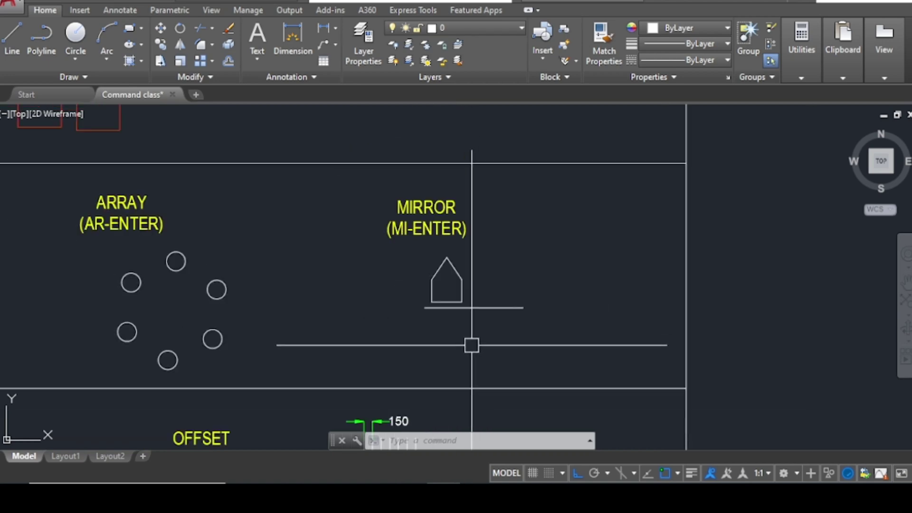
{"action": "scroll", "coordinate": [472, 240], "scroll_direction": "up", "scroll_amount": 4}
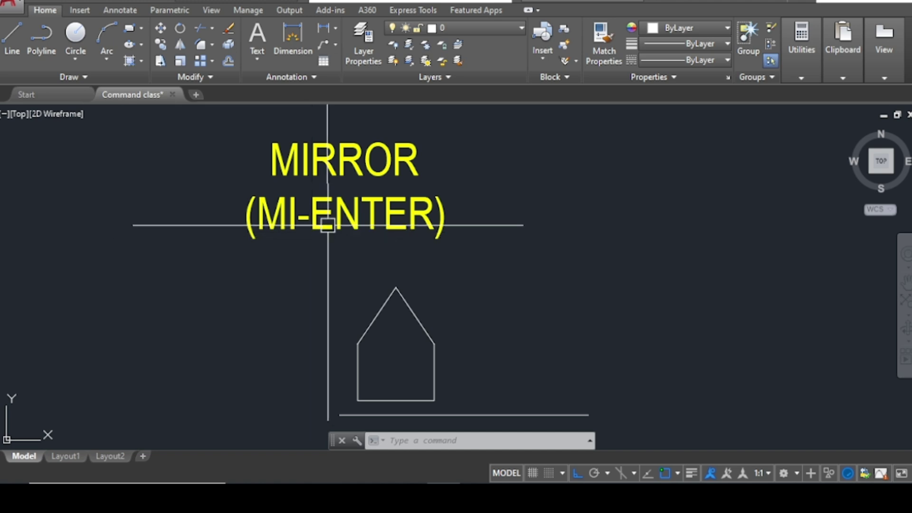
{"action": "scroll", "coordinate": [327, 225], "scroll_direction": "down", "scroll_amount": 2}
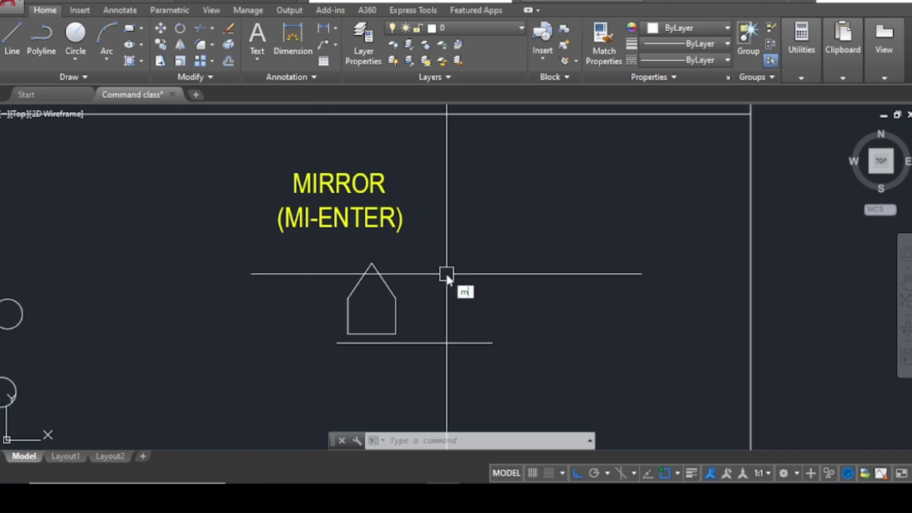
{"action": "type", "text": "i"}
{"action": "key", "text": "Return"}
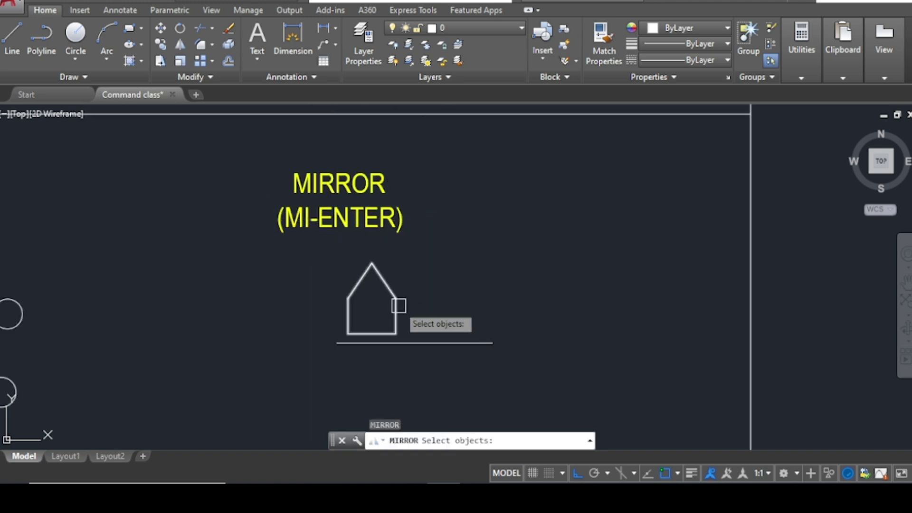
{"action": "scroll", "coordinate": [387, 302], "scroll_direction": "down", "scroll_amount": 2}
{"action": "scroll", "coordinate": [419, 258], "scroll_direction": "up", "scroll_amount": 4}
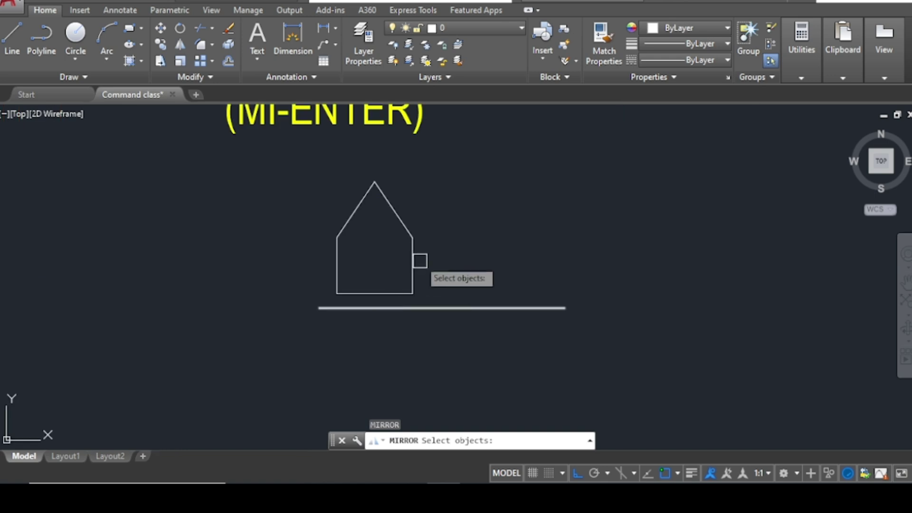
{"action": "left_click", "coordinate": [417, 255]}
{"action": "scroll", "coordinate": [387, 264], "scroll_direction": "down", "scroll_amount": 4}
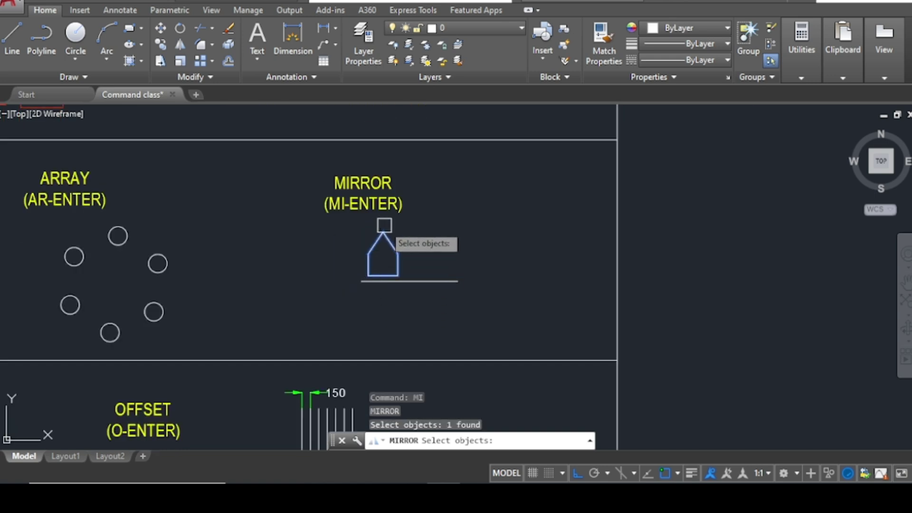
{"action": "scroll", "coordinate": [376, 256], "scroll_direction": "up", "scroll_amount": 4}
{"action": "scroll", "coordinate": [376, 256], "scroll_direction": "down", "scroll_amount": 2}
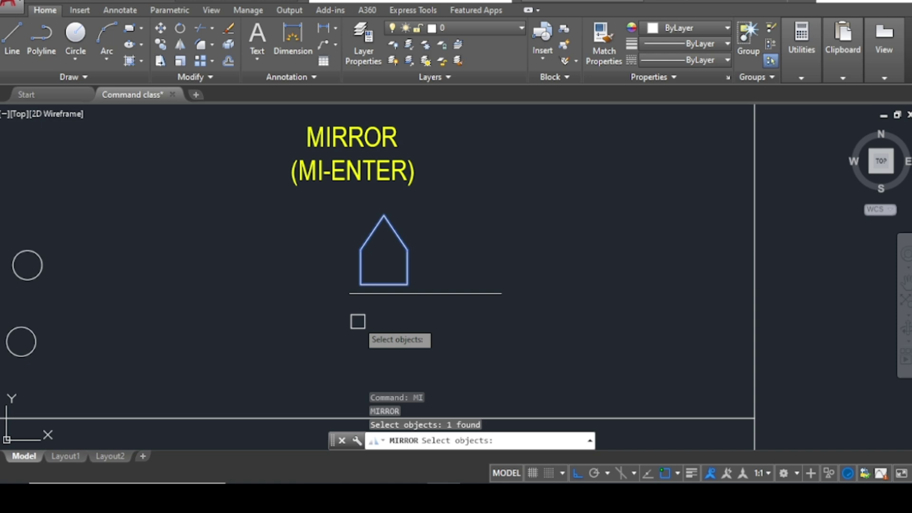
{"action": "key", "text": "Return"}
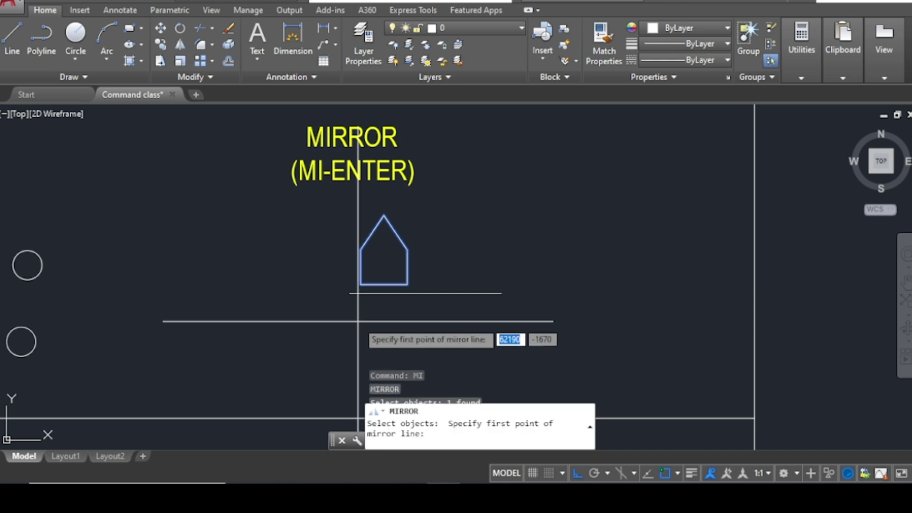
{"action": "left_click", "coordinate": [350, 293]}
{"action": "scroll", "coordinate": [561, 248], "scroll_direction": "down", "scroll_amount": 3}
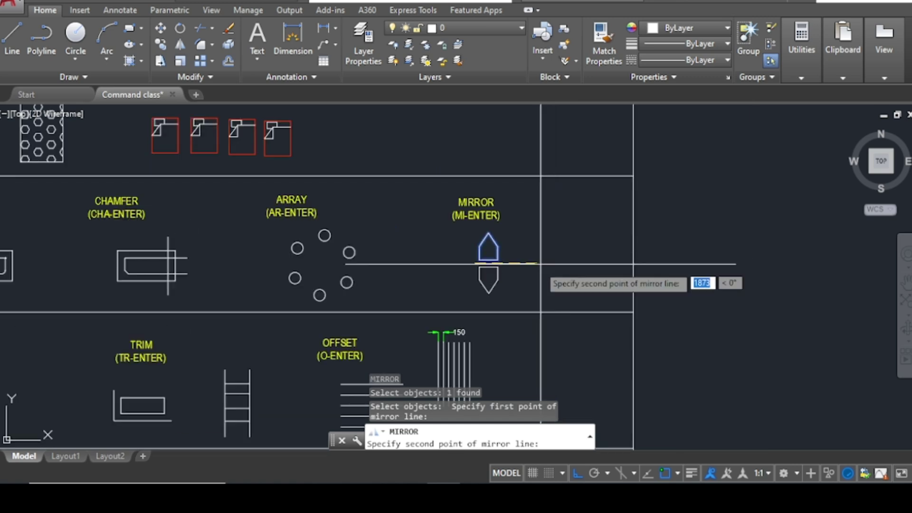
{"action": "scroll", "coordinate": [534, 277], "scroll_direction": "up", "scroll_amount": 3}
{"action": "left_click", "coordinate": [534, 277]}
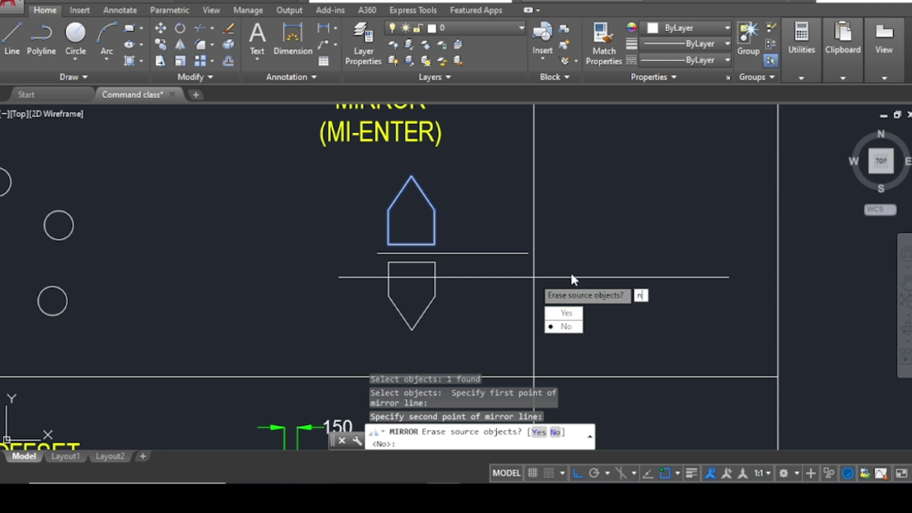
{"action": "key", "text": "Return"}
{"action": "type", "text": "n"}
{"action": "key", "text": "Return"}
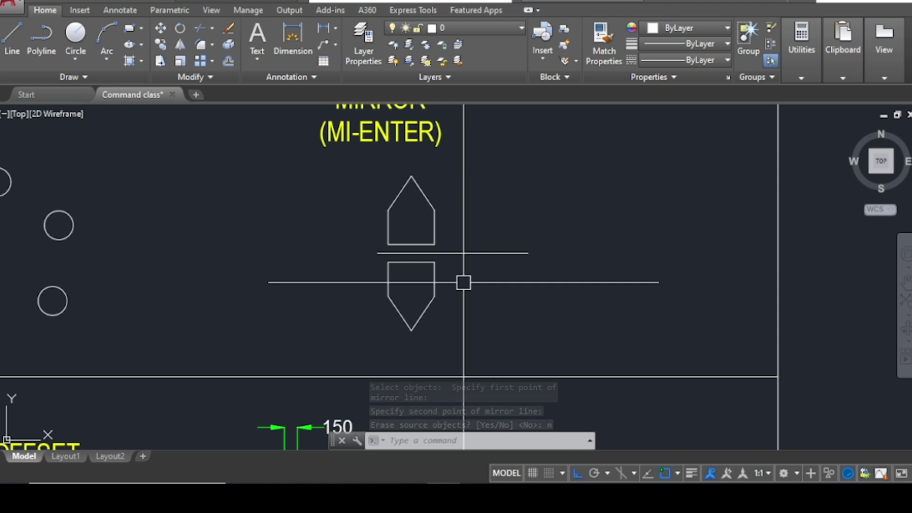
Mirror both house-shaped outlines to the right across a vertical axis starting on the horizontal line, erasing the source objects.
{"action": "type", "text": "mi"}
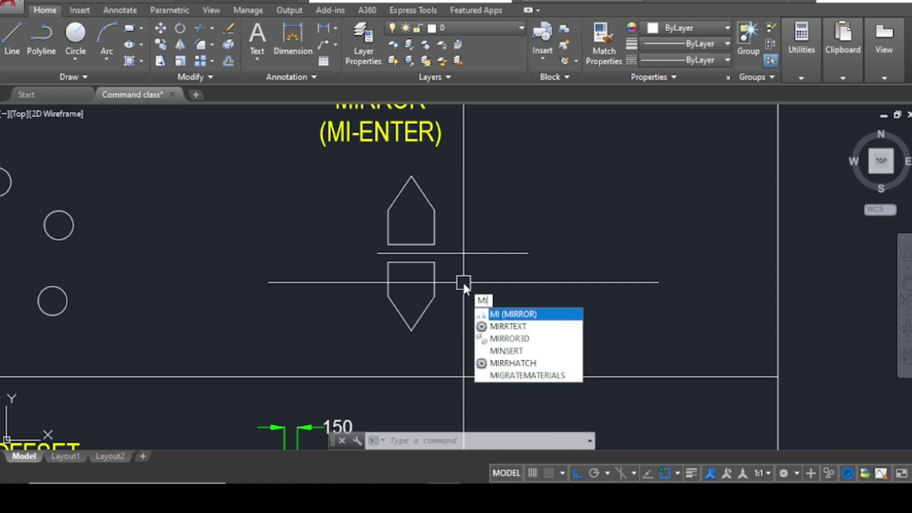
{"action": "key", "text": "Return"}
{"action": "left_click", "coordinate": [435, 273]}
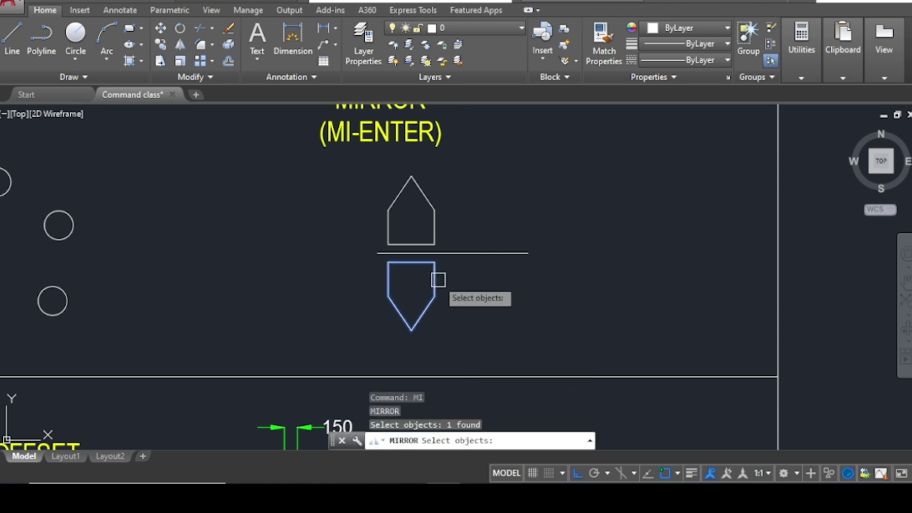
{"action": "left_click", "coordinate": [435, 230]}
{"action": "key", "text": "Return"}
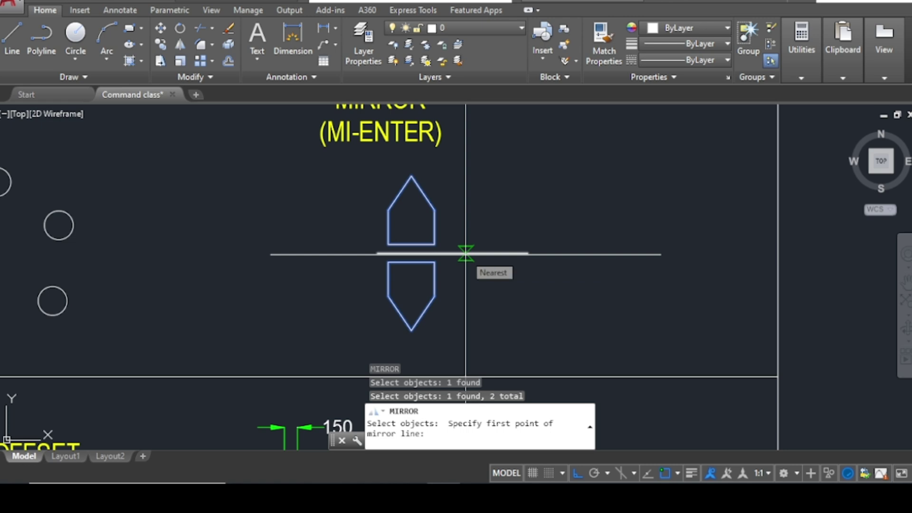
{"action": "left_click", "coordinate": [466, 253]}
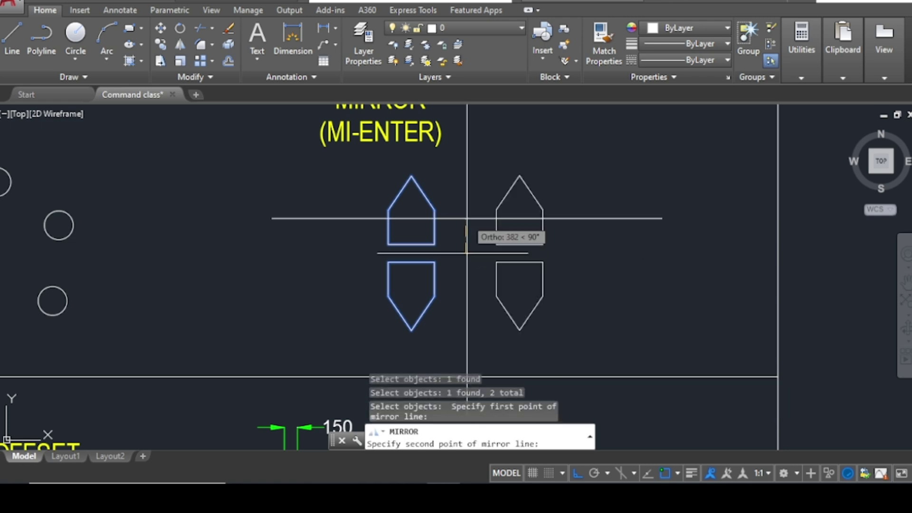
{"action": "left_click", "coordinate": [472, 190]}
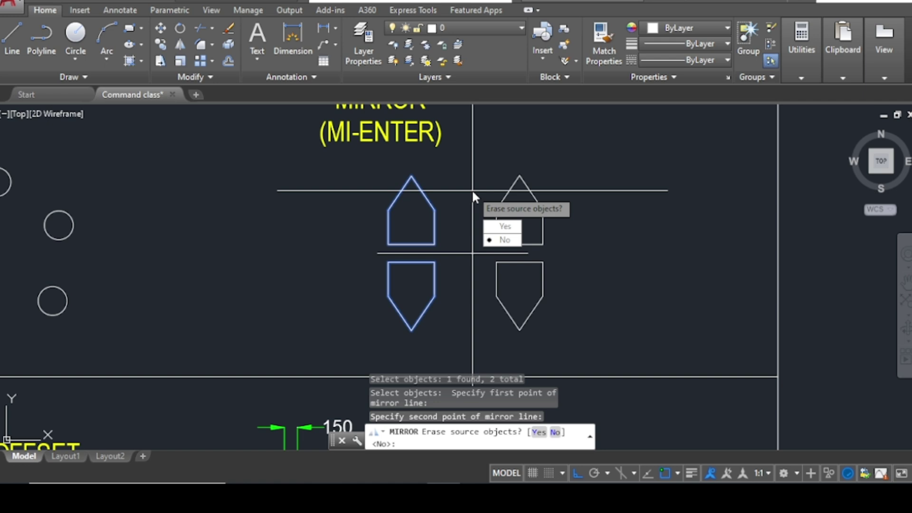
{"action": "type", "text": "y"}
{"action": "key", "text": "Return"}
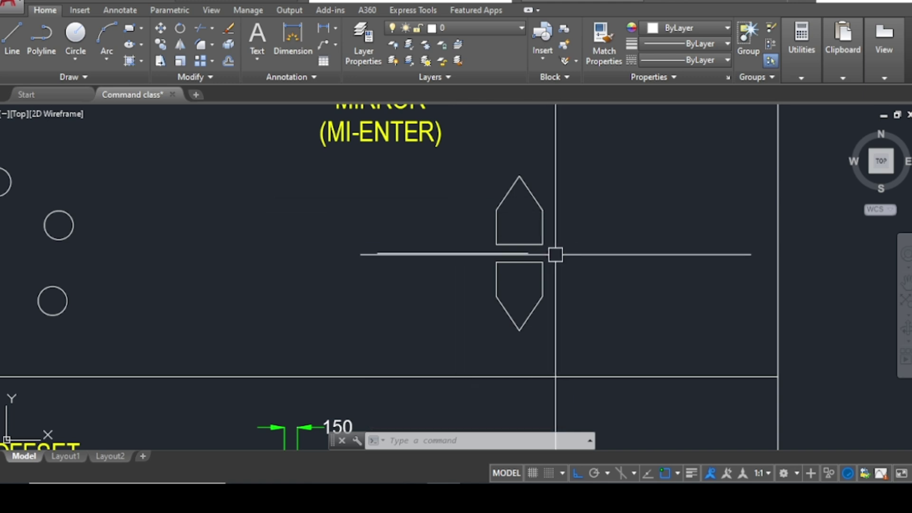
{"action": "scroll", "coordinate": [375, 247], "scroll_direction": "down", "scroll_amount": 3}
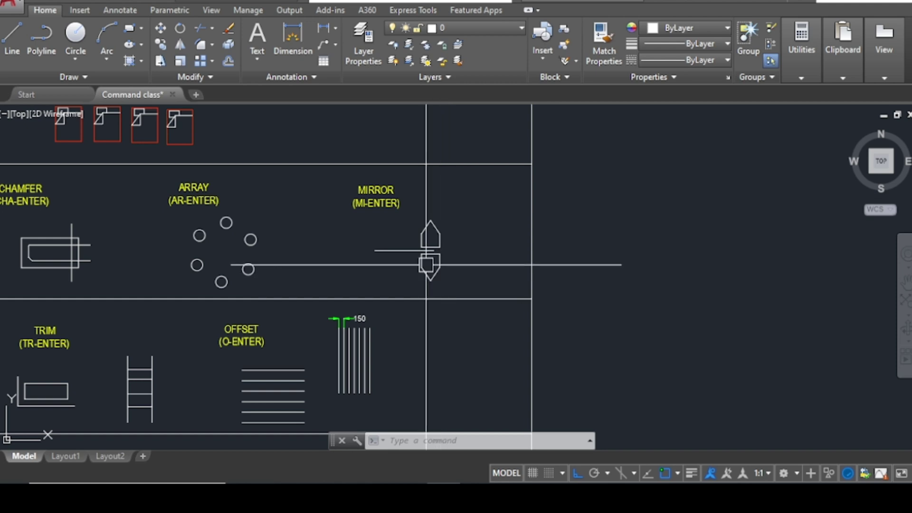
{"action": "scroll", "coordinate": [402, 240], "scroll_direction": "up", "scroll_amount": 3}
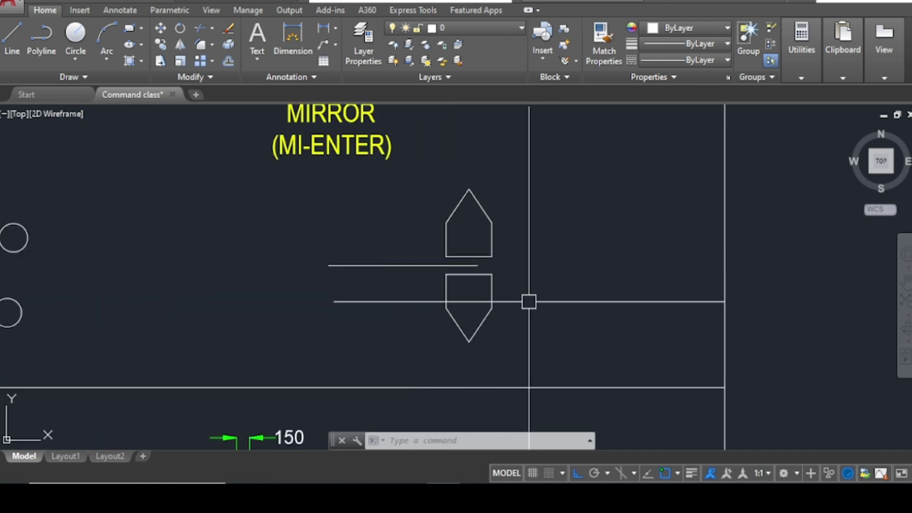
{"action": "scroll", "coordinate": [596, 267], "scroll_direction": "down", "scroll_amount": 2}
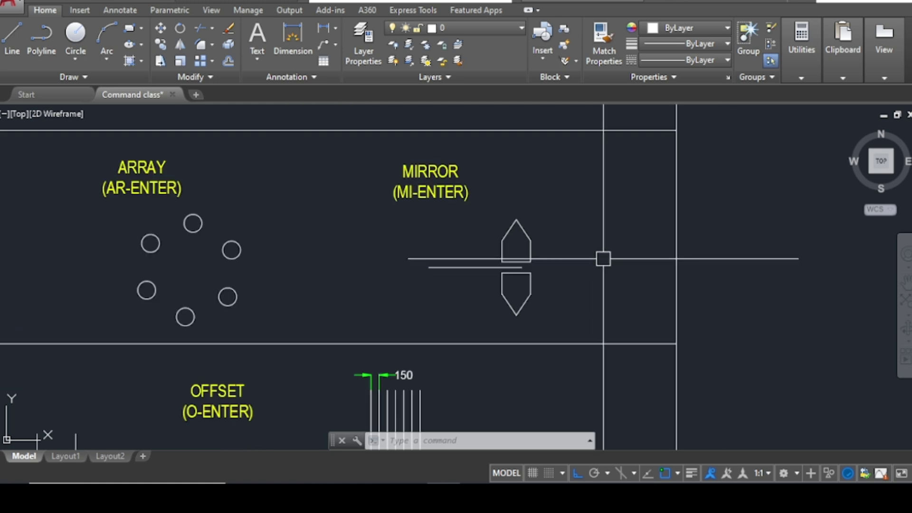
{"action": "scroll", "coordinate": [603, 259], "scroll_direction": "down", "scroll_amount": 2}
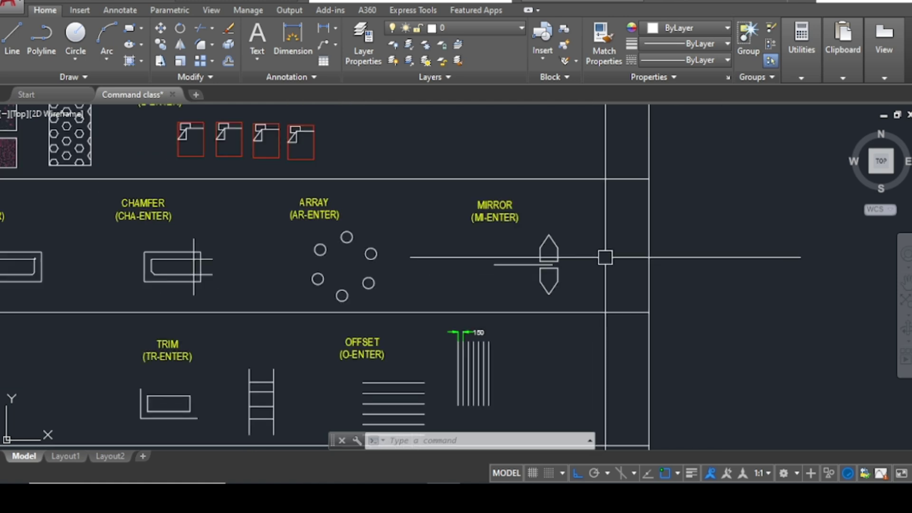
Draw a rectangle in the empty space outside the table, beside the STRETCH cell.
{"action": "scroll", "coordinate": [608, 242], "scroll_direction": "down", "scroll_amount": 2}
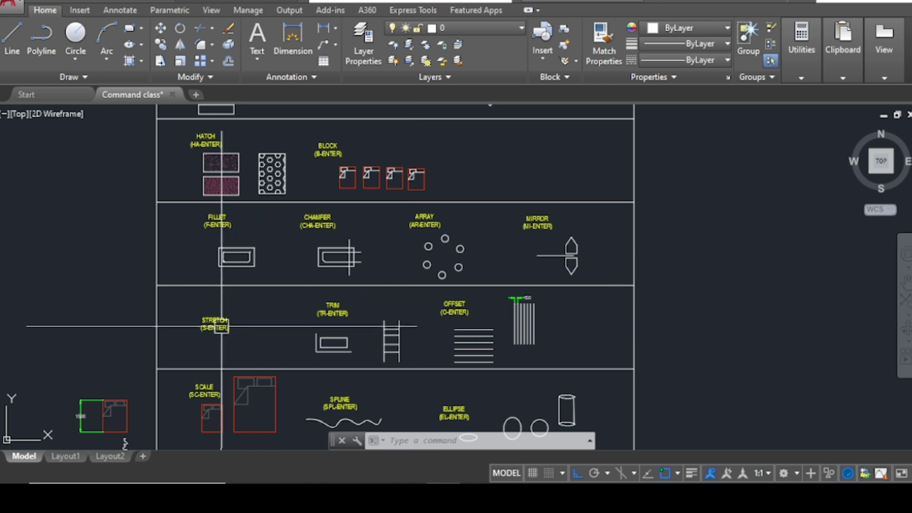
{"action": "scroll", "coordinate": [212, 342], "scroll_direction": "up", "scroll_amount": 3}
{"action": "mouse_move", "coordinate": [212, 342]}
{"action": "middle_mouse_down"}
{"action": "mouse_move", "coordinate": [198, 344]}
{"action": "mouse_move", "coordinate": [370, 247]}
{"action": "middle_mouse_up"}
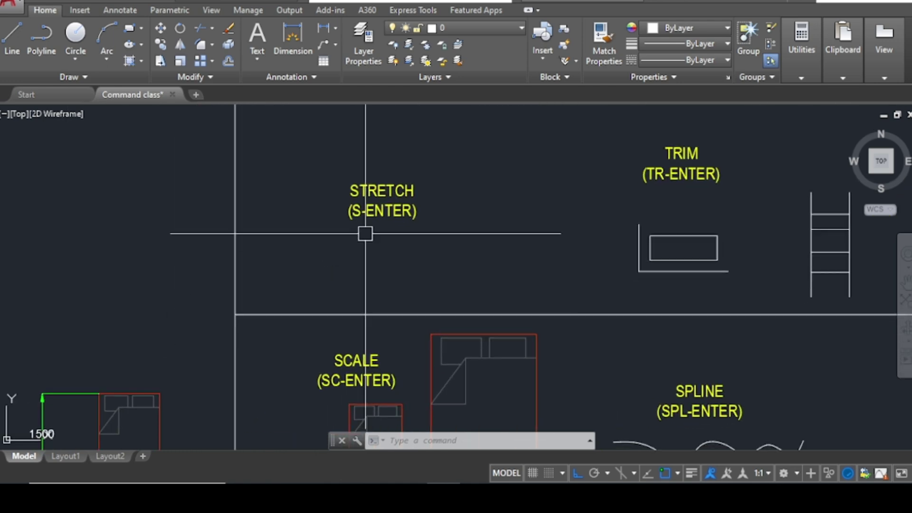
{"action": "scroll", "coordinate": [366, 214], "scroll_direction": "up", "scroll_amount": 3}
{"action": "scroll", "coordinate": [492, 223], "scroll_direction": "down", "scroll_amount": 3}
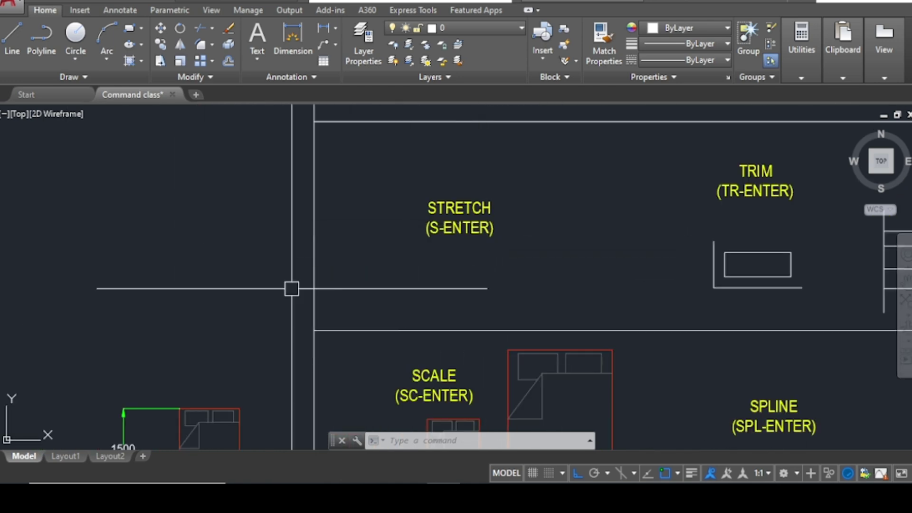
{"action": "mouse_move", "coordinate": [291, 289]}
{"action": "middle_mouse_down"}
{"action": "mouse_move", "coordinate": [314, 279]}
{"action": "mouse_move", "coordinate": [488, 304]}
{"action": "mouse_move", "coordinate": [349, 295]}
{"action": "middle_mouse_up"}
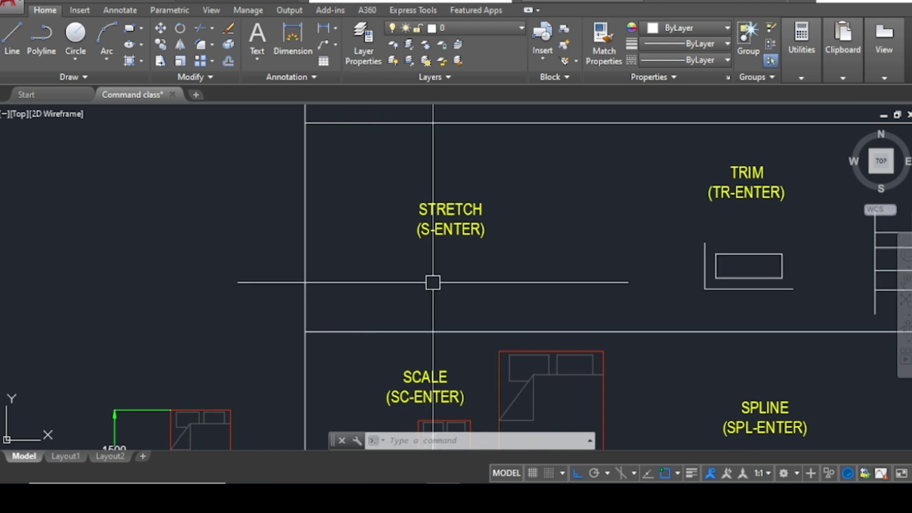
{"action": "type", "text": "rec"}
{"action": "key", "text": "Return"}
{"action": "left_click", "coordinate": [149, 241]}
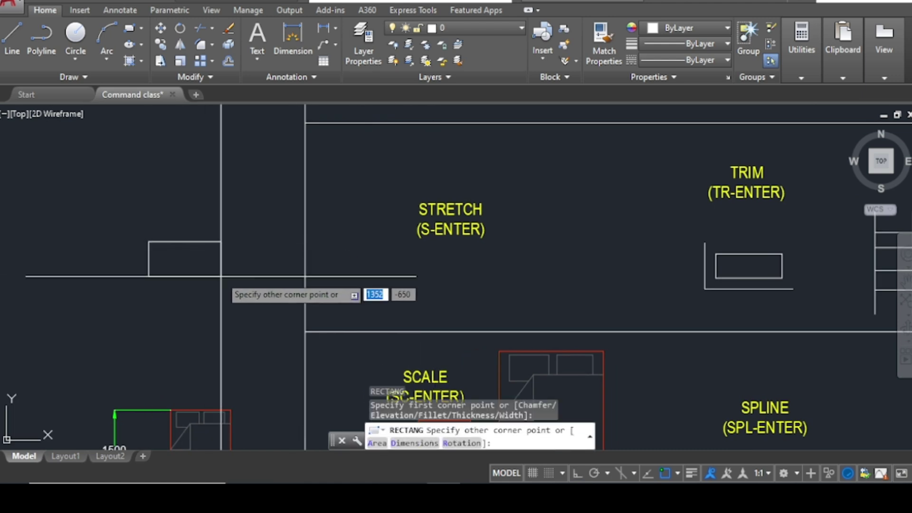
{"action": "left_click", "coordinate": [230, 283]}
{"action": "middle_click_drag", "start_coordinate": [180, 283], "coordinate": [388, 275]}
{"action": "scroll", "coordinate": [388, 275], "scroll_direction": "up", "scroll_amount": 4}
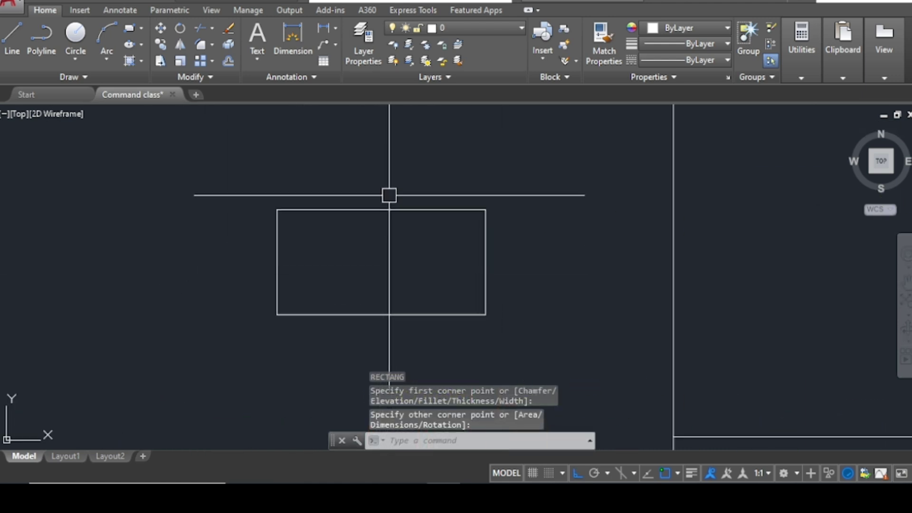
Stretch only the upper-right corner of the new rectangle horizontally to the left, giving it a slanted side.
{"action": "scroll", "coordinate": [387, 195], "scroll_direction": "down", "scroll_amount": 2}
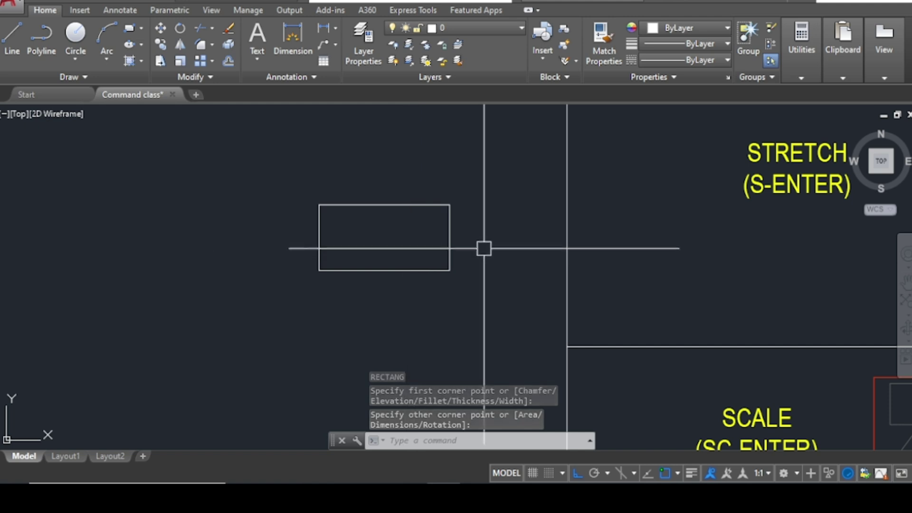
{"action": "middle_click_drag", "start_coordinate": [484, 248], "coordinate": [401, 255]}
{"action": "type", "text": "s"}
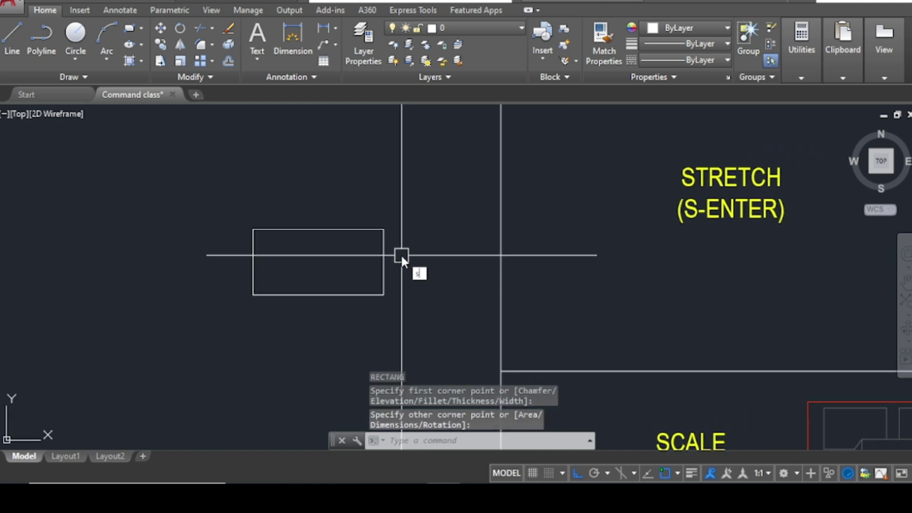
{"action": "key", "text": "Return"}
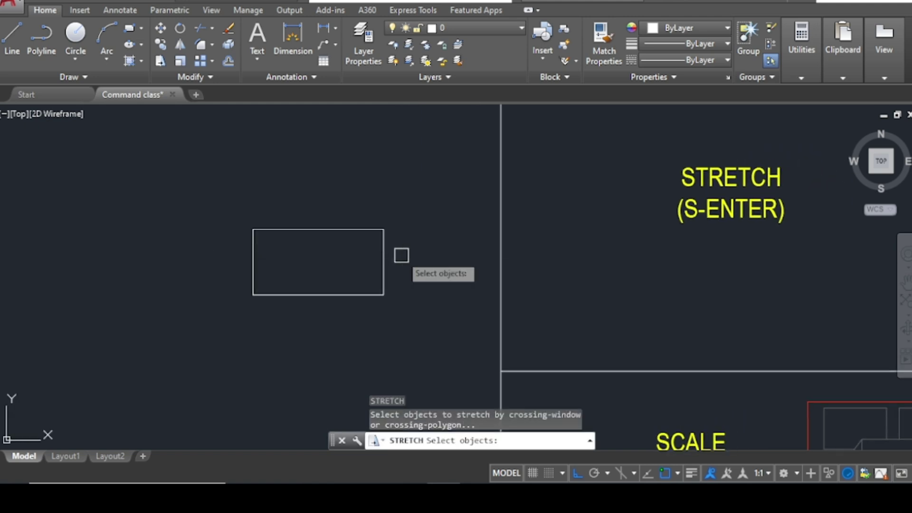
{"action": "left_click", "coordinate": [411, 257]}
{"action": "left_click", "coordinate": [367, 185]}
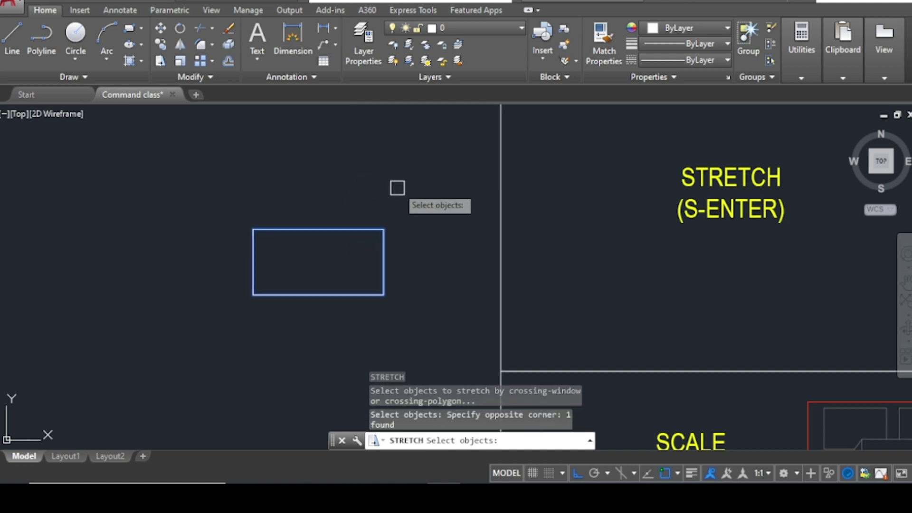
{"action": "key", "text": "Return"}
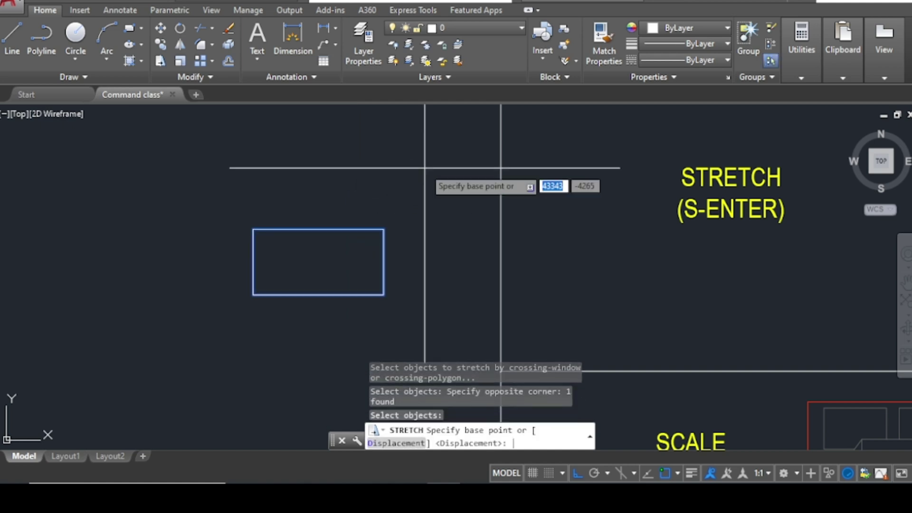
{"action": "left_click", "coordinate": [402, 172]}
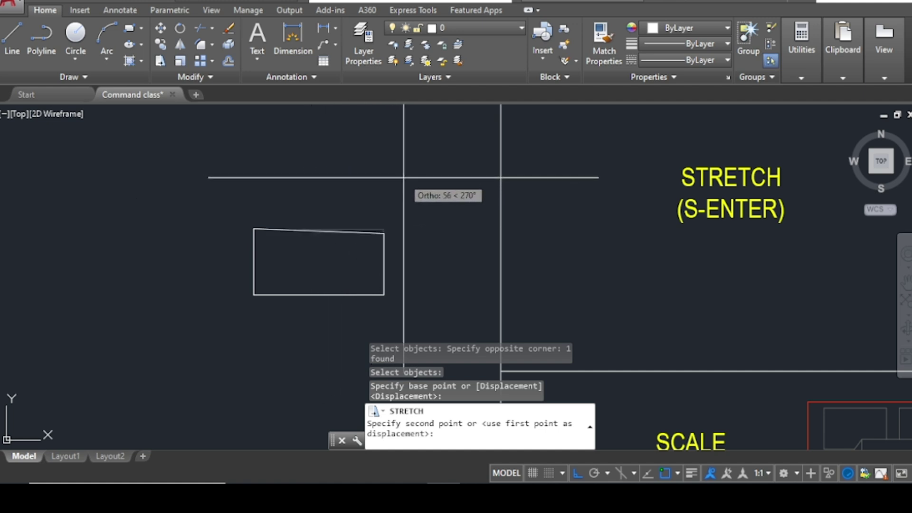
{"action": "left_click", "coordinate": [349, 192]}
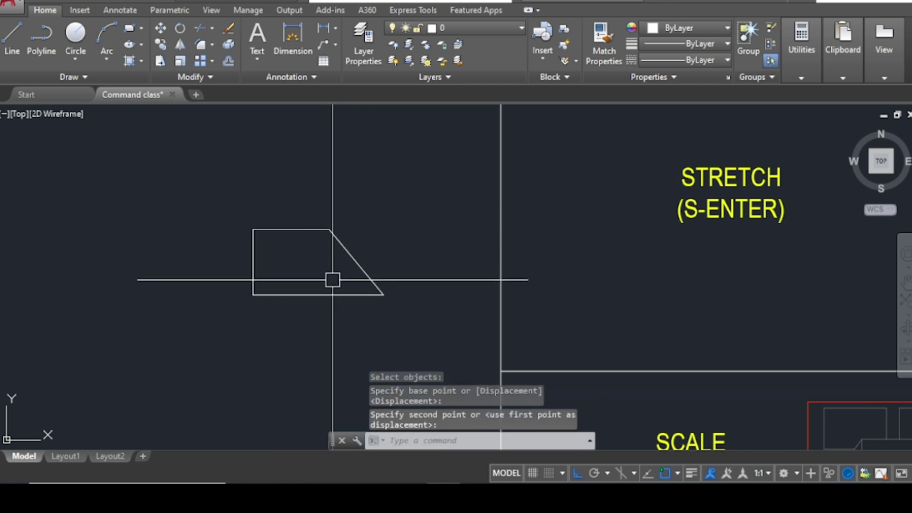
Stretch the whole slanted side of the shape horizontally to the left, catching both of its end corners in the crossing selection.
{"action": "middle_click_drag", "start_coordinate": [333, 280], "coordinate": [380, 238]}
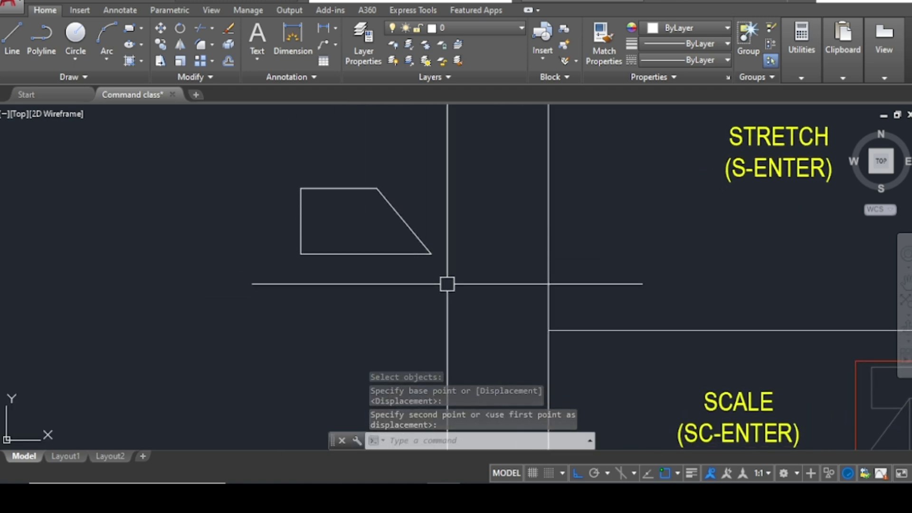
{"action": "type", "text": "s"}
{"action": "key", "text": "Return"}
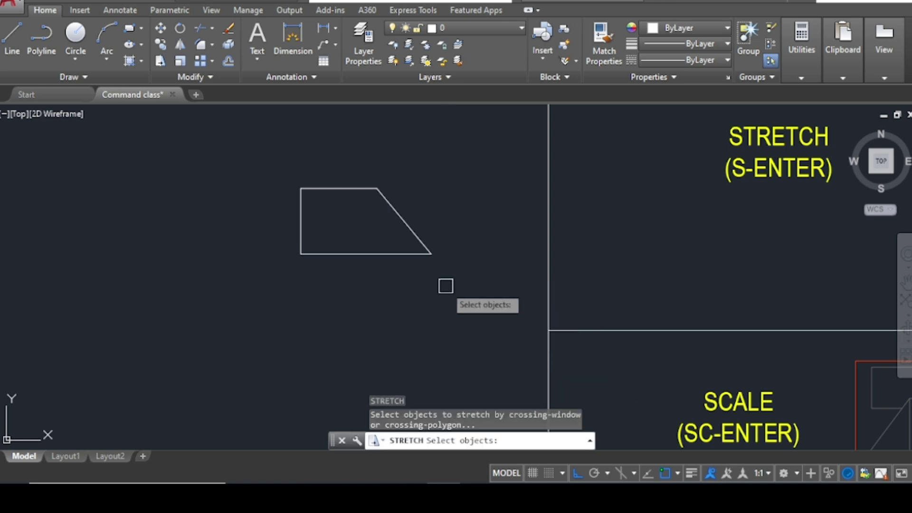
{"action": "left_click", "coordinate": [447, 285]}
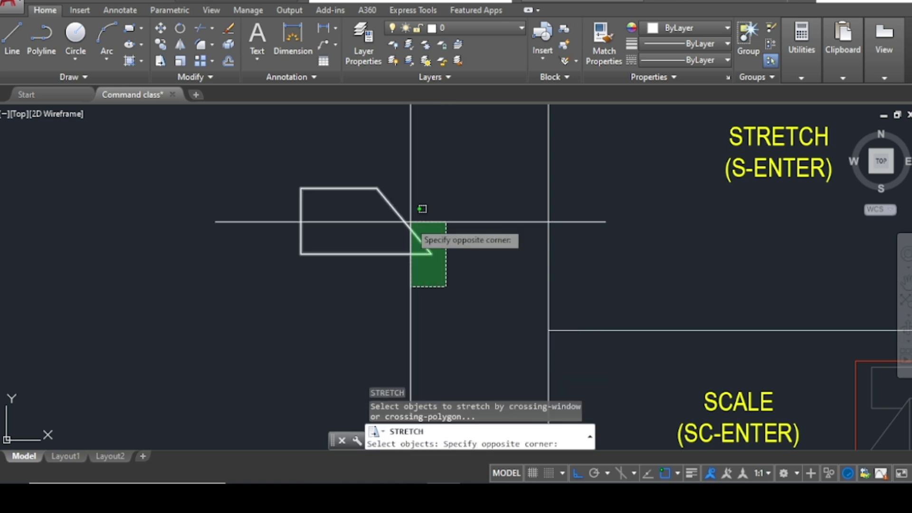
{"action": "left_click", "coordinate": [366, 169]}
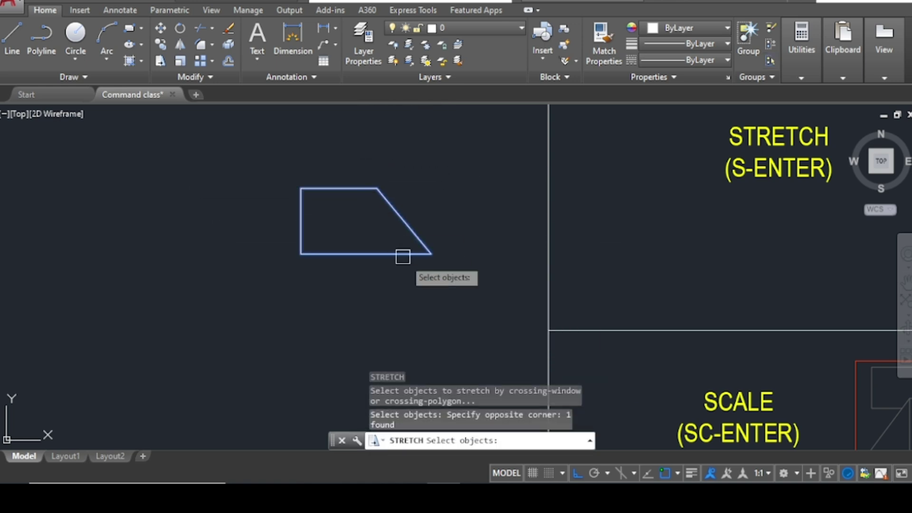
{"action": "key", "text": "Return"}
{"action": "left_click", "coordinate": [438, 289]}
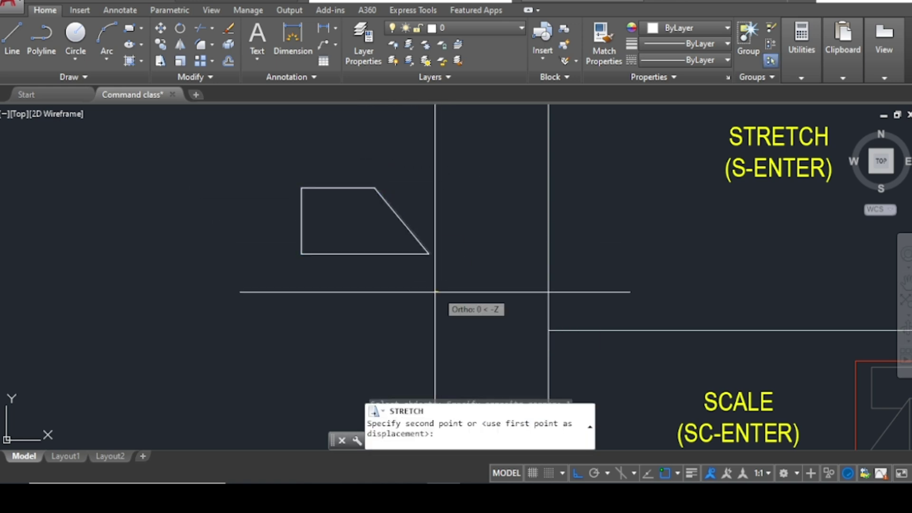
{"action": "left_click", "coordinate": [387, 291]}
Draw a second, long flat rectangle just below the slanted shape.
{"action": "scroll", "coordinate": [407, 166], "scroll_direction": "down", "scroll_amount": 2}
{"action": "scroll", "coordinate": [358, 258], "scroll_direction": "up", "scroll_amount": 3}
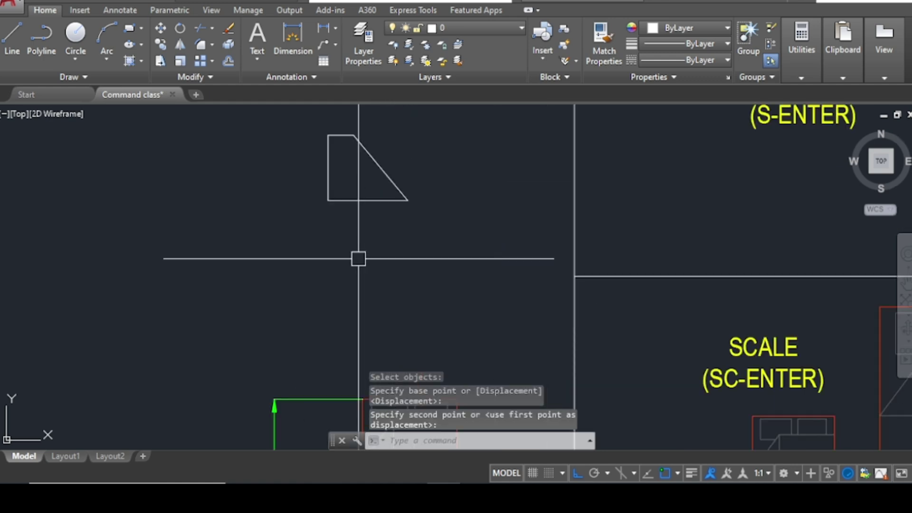
{"action": "type", "text": "c"}
{"action": "key", "text": "Return"}
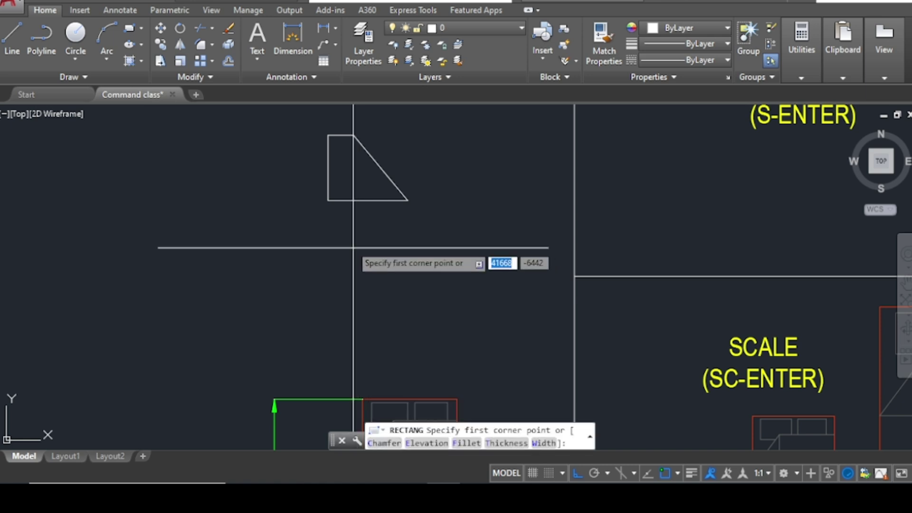
{"action": "left_click", "coordinate": [337, 230]}
{"action": "left_click", "coordinate": [481, 277]}
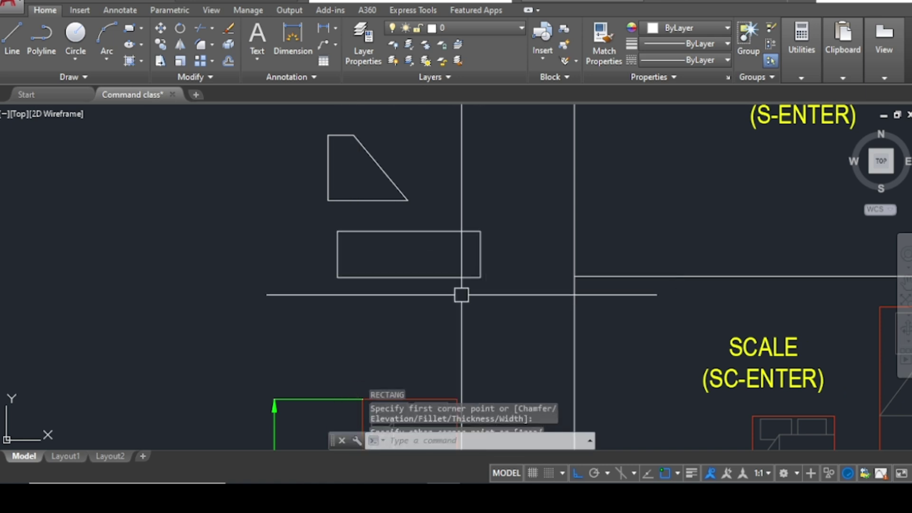
Shorten the second rectangle by stretching its right end horizontally to the left, using a crossing selection around both right corners.
{"action": "type", "text": "s"}
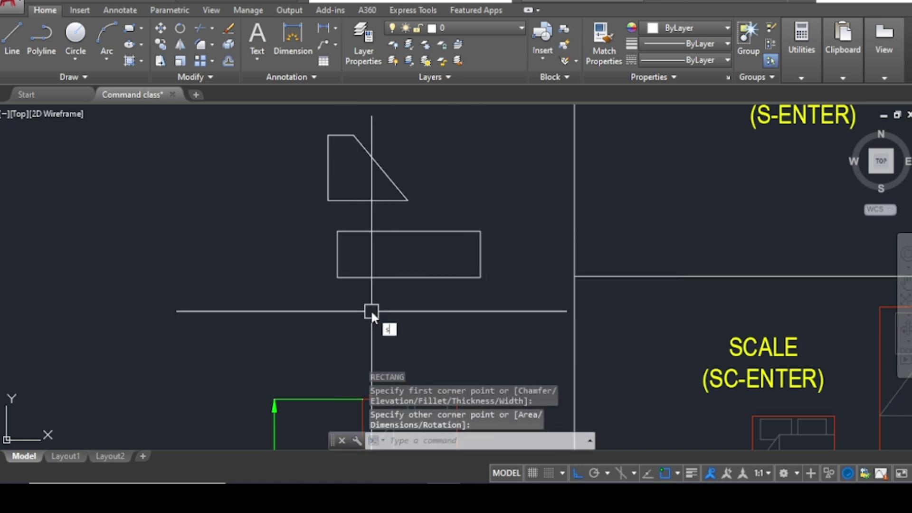
{"action": "key", "text": "Return"}
{"action": "left_click", "coordinate": [294, 226]}
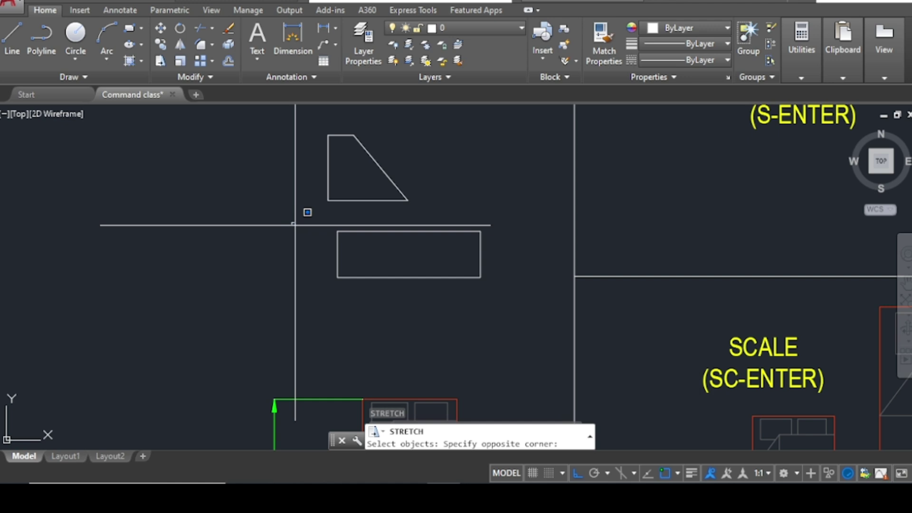
{"action": "left_click", "coordinate": [412, 320]}
{"action": "left_click", "coordinate": [276, 211]}
{"action": "left_click", "coordinate": [399, 310]}
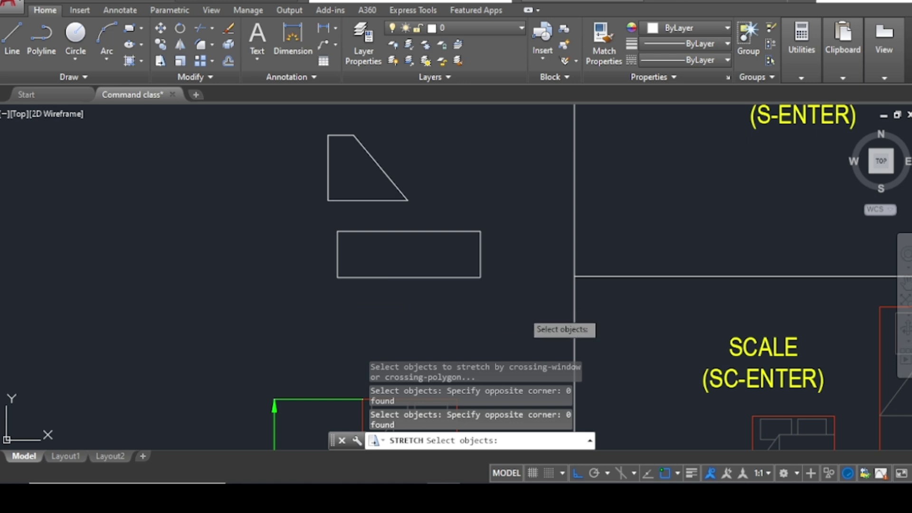
{"action": "left_click", "coordinate": [523, 311]}
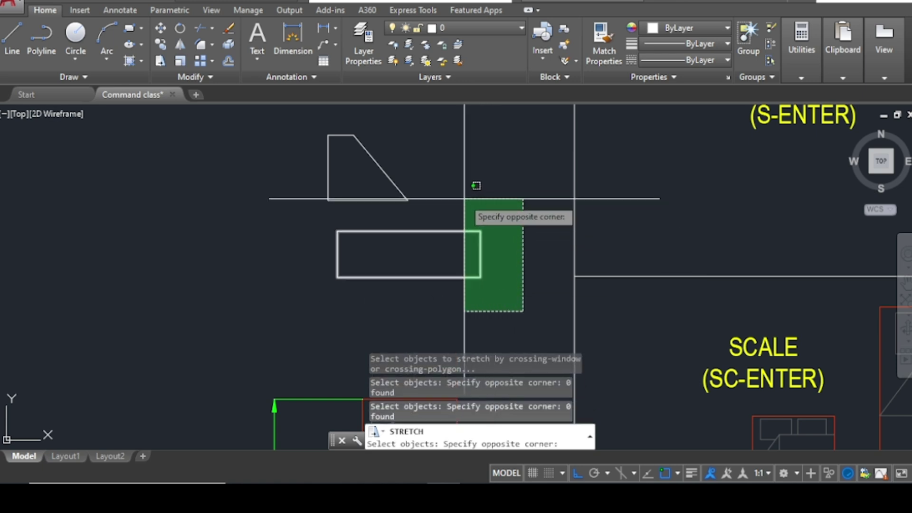
{"action": "left_click", "coordinate": [465, 199]}
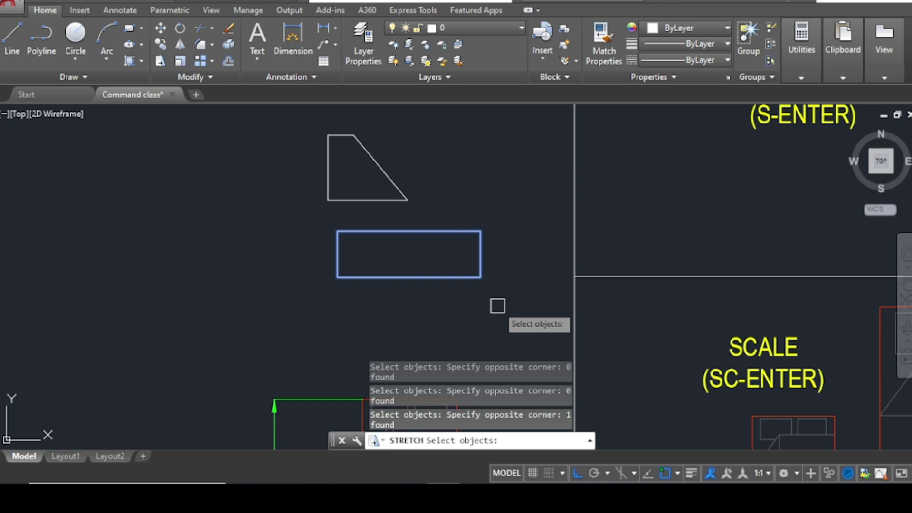
{"action": "key", "text": "Return"}
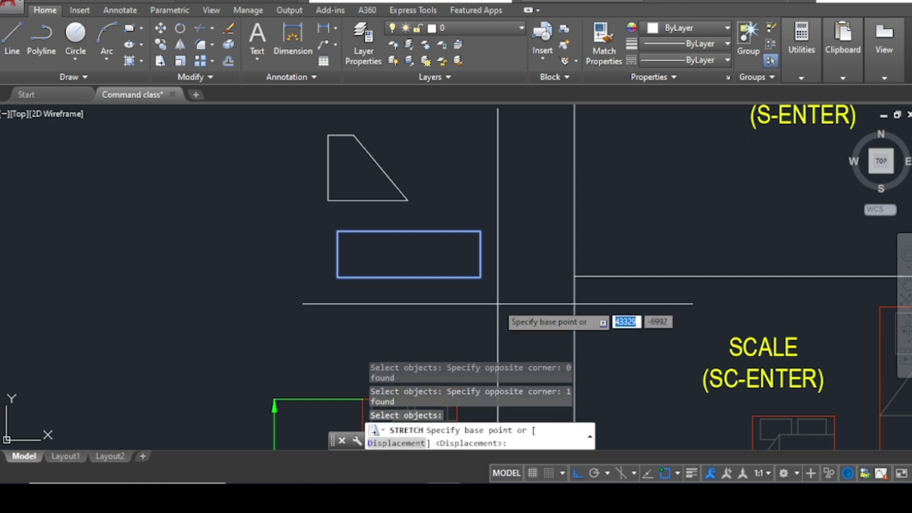
{"action": "left_click", "coordinate": [498, 304]}
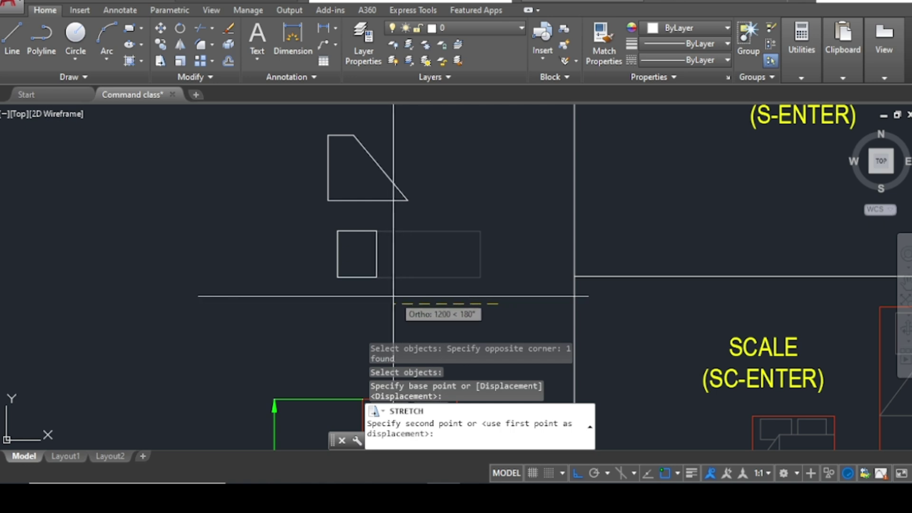
{"action": "scroll", "coordinate": [376, 292], "scroll_direction": "up", "scroll_amount": 2}
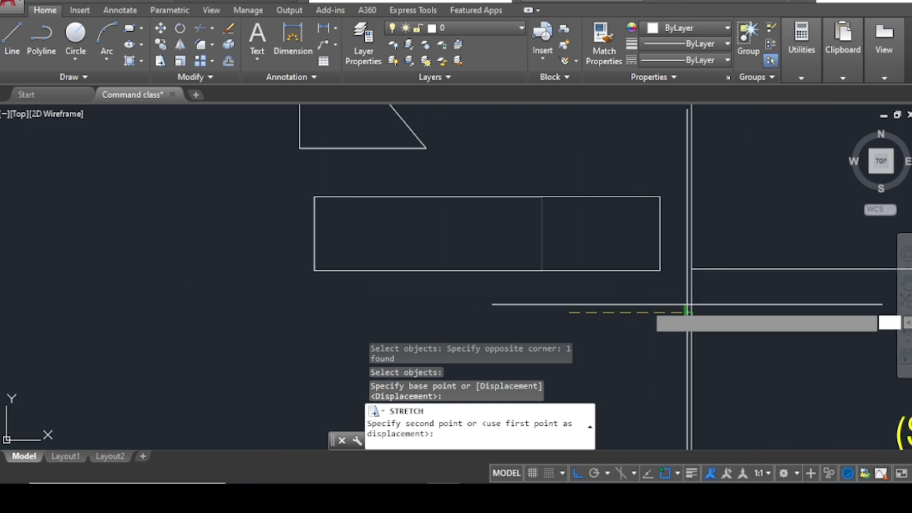
{"action": "left_click", "coordinate": [510, 296]}
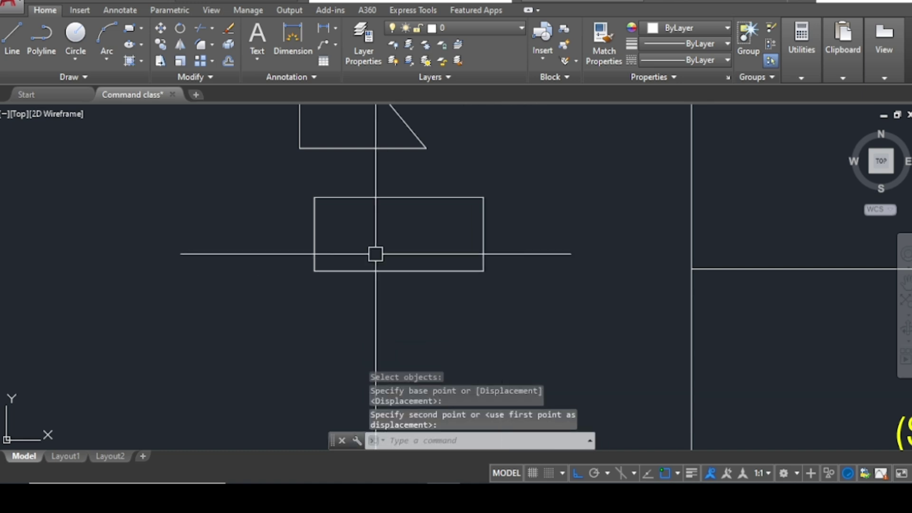
Examine the rectangle with crossing lines under the TRIM label.
{"action": "scroll", "coordinate": [366, 256], "scroll_direction": "down", "scroll_amount": 4}
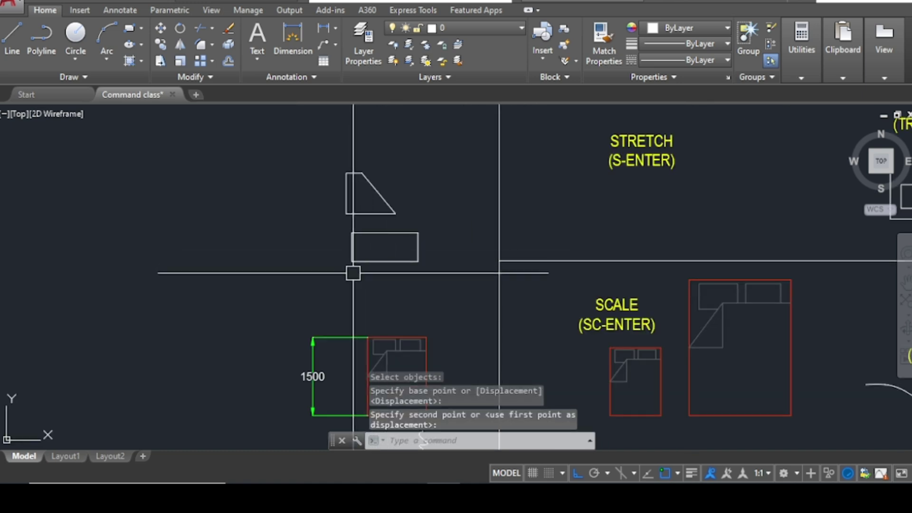
{"action": "middle_click_drag", "start_coordinate": [469, 273], "coordinate": [424, 297]}
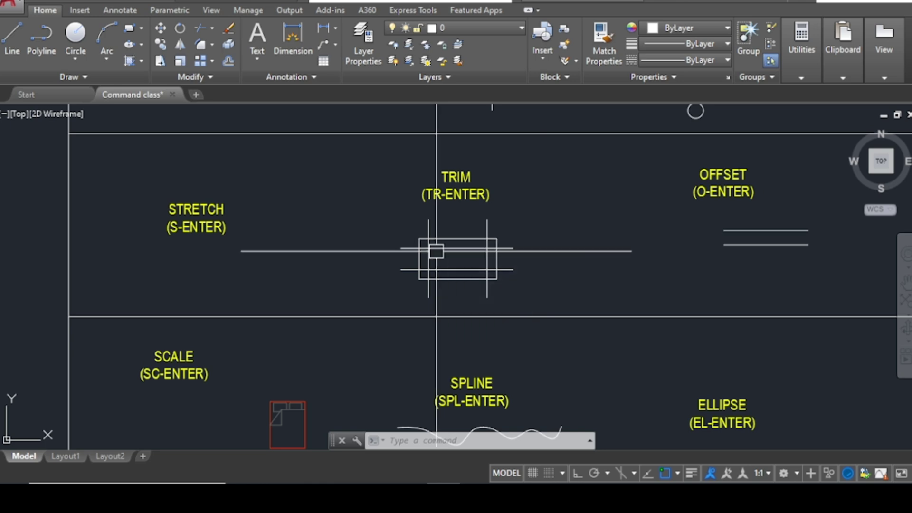
{"action": "scroll", "coordinate": [454, 223], "scroll_direction": "up", "scroll_amount": 5}
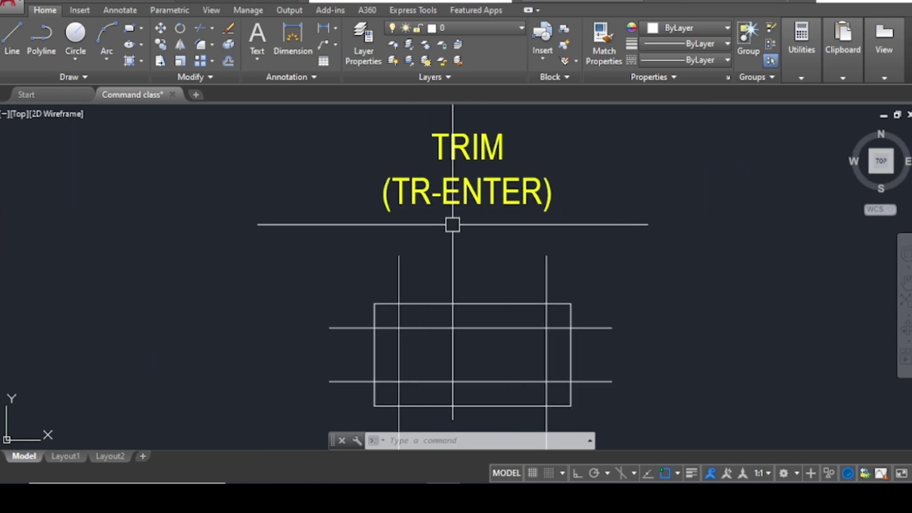
{"action": "scroll", "coordinate": [452, 225], "scroll_direction": "down", "scroll_amount": 4}
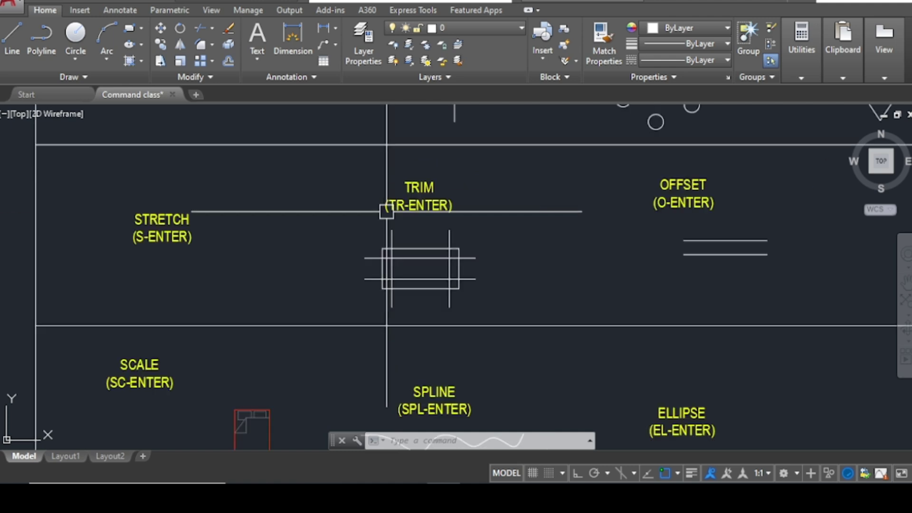
{"action": "scroll", "coordinate": [486, 257], "scroll_direction": "up", "scroll_amount": 2}
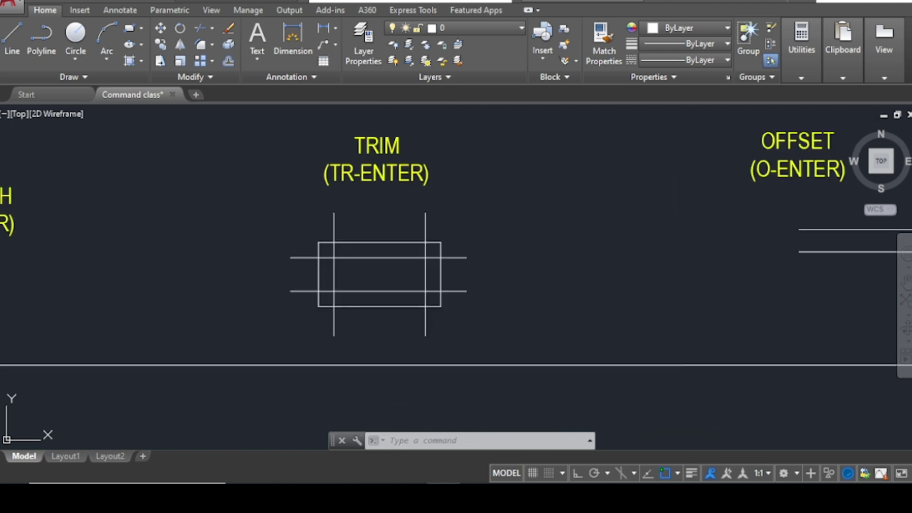
Trim the upper, left and lower-left overhanging line ends outside the rectangle, using the rectangle and its four crossing lines as cutting edges.
{"action": "type", "text": "tr"}
{"action": "key", "text": "Return"}
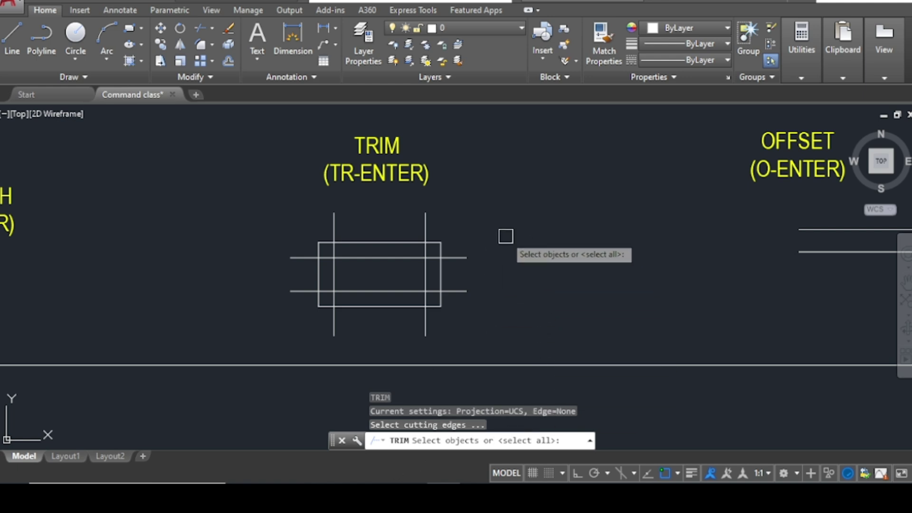
{"action": "scroll", "coordinate": [451, 269], "scroll_direction": "up", "scroll_amount": 4}
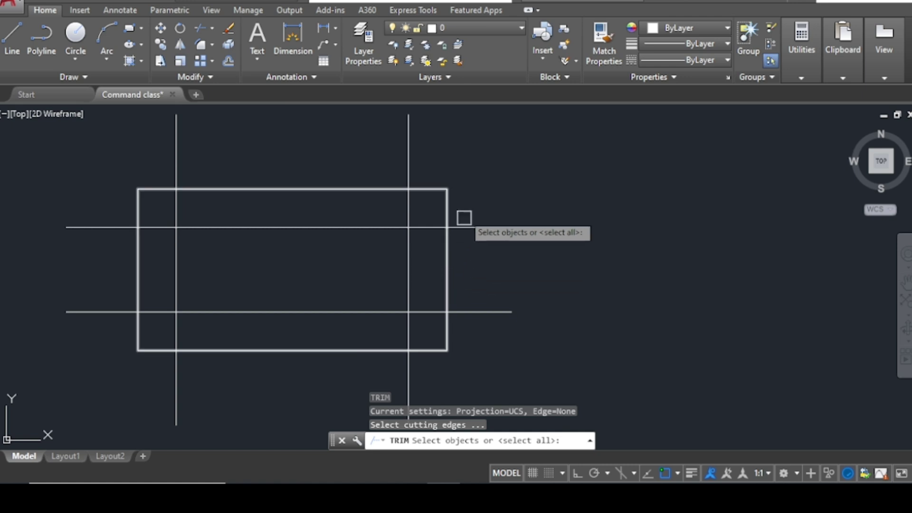
{"action": "scroll", "coordinate": [464, 219], "scroll_direction": "down", "scroll_amount": 4}
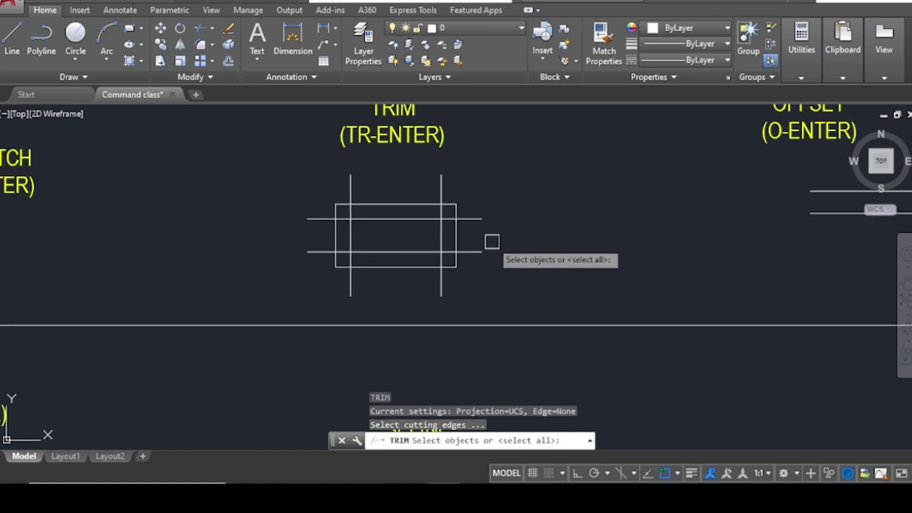
{"action": "left_click", "coordinate": [550, 277]}
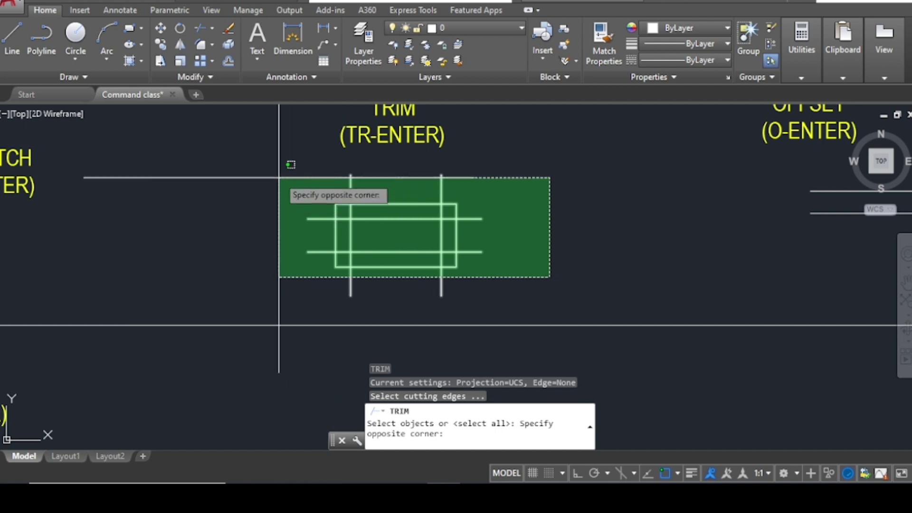
{"action": "left_click", "coordinate": [285, 164]}
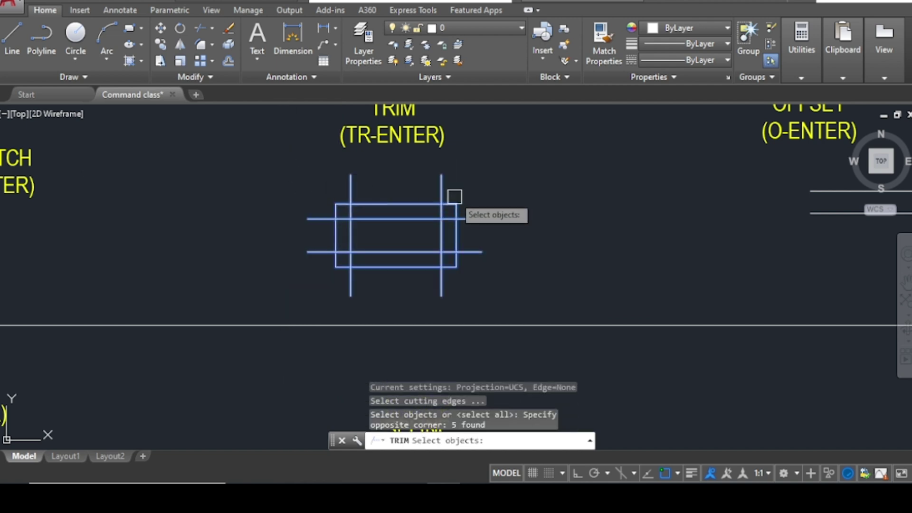
{"action": "key", "text": "Return"}
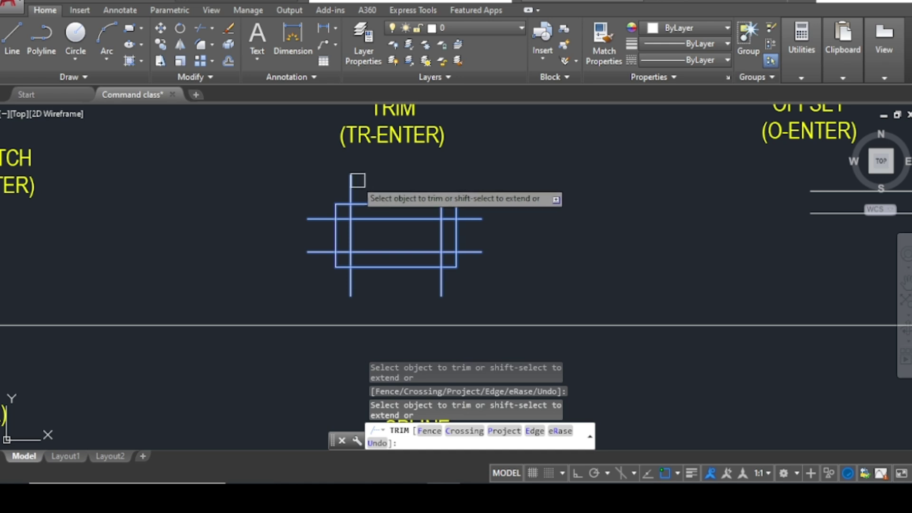
{"action": "left_click", "coordinate": [357, 180]}
{"action": "left_click", "coordinate": [313, 218]}
{"action": "left_click", "coordinate": [316, 252]}
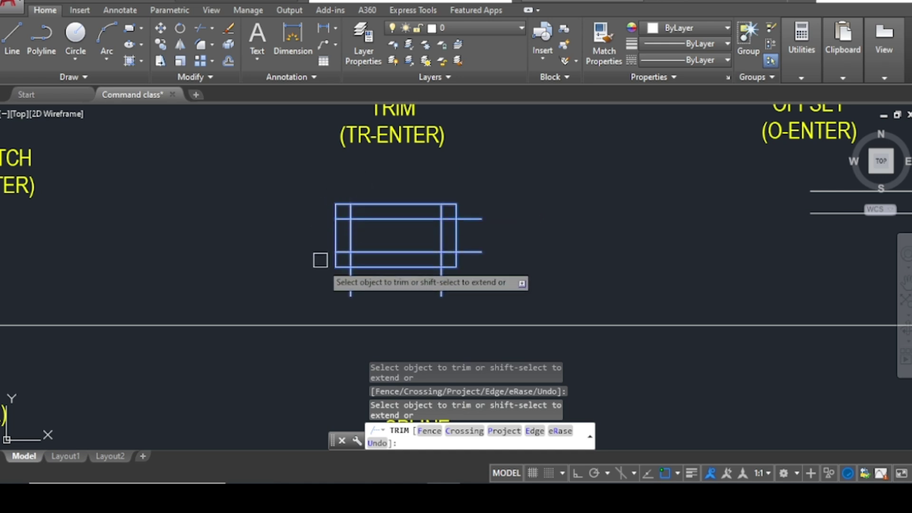
{"action": "left_click", "coordinate": [351, 287]}
Trim the line stubs between the rectangle and the inner lines at its left corners, plus the lower horizontal line's right overhang.
{"action": "scroll", "coordinate": [349, 275], "scroll_direction": "up", "scroll_amount": 4}
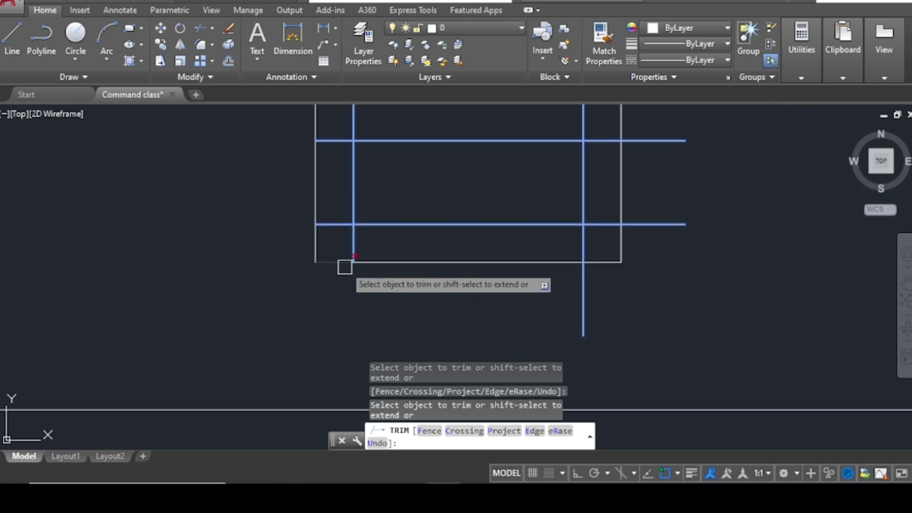
{"action": "left_click", "coordinate": [352, 241]}
{"action": "scroll", "coordinate": [350, 242], "scroll_direction": "down", "scroll_amount": 2}
{"action": "scroll", "coordinate": [342, 181], "scroll_direction": "up", "scroll_amount": 4}
{"action": "left_click", "coordinate": [356, 152]}
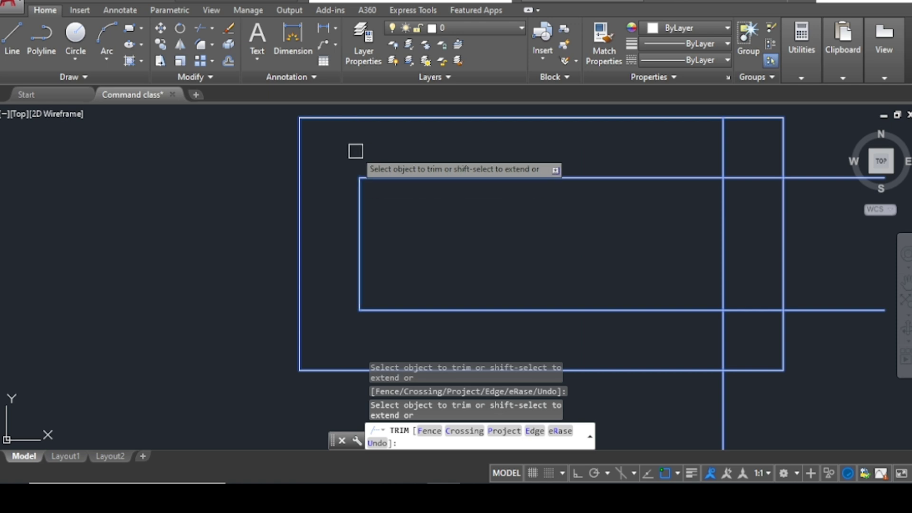
{"action": "scroll", "coordinate": [356, 151], "scroll_direction": "down", "scroll_amount": 4}
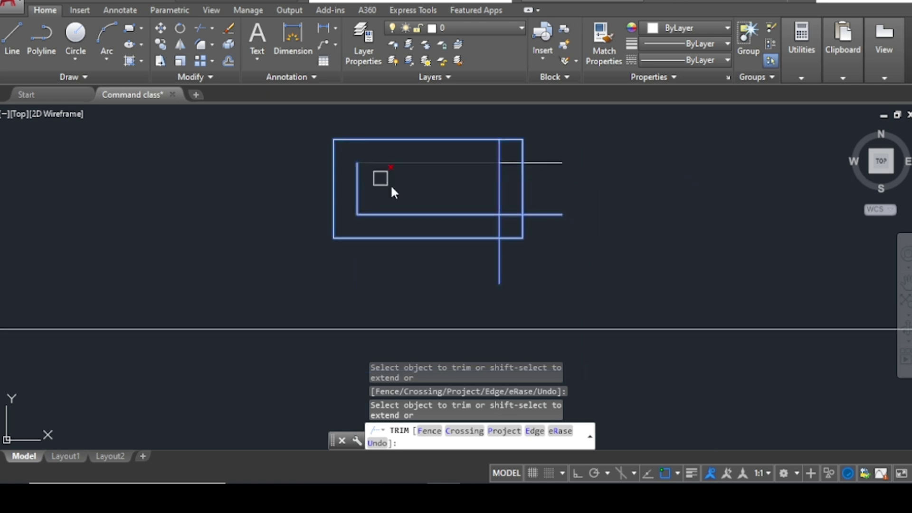
{"action": "left_click", "coordinate": [546, 219]}
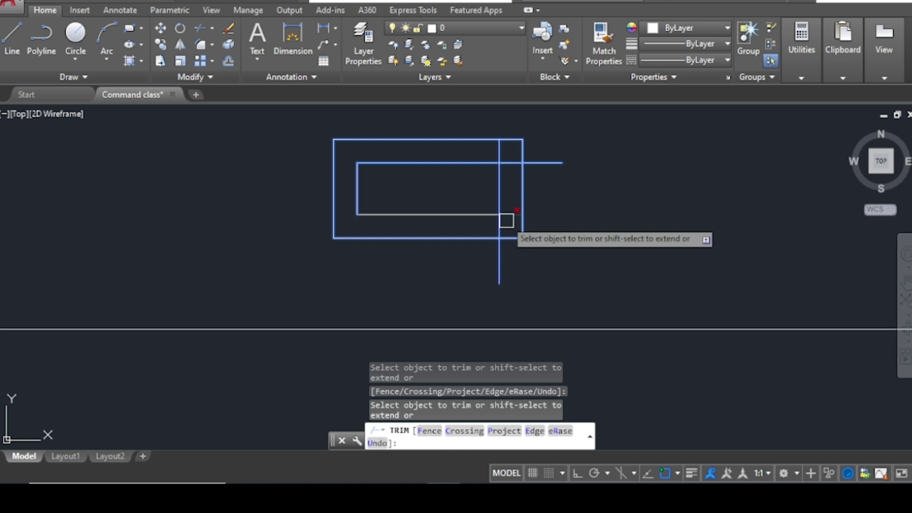
{"action": "key", "text": "Escape"}
{"action": "scroll", "coordinate": [418, 221], "scroll_direction": "down", "scroll_amount": 5}
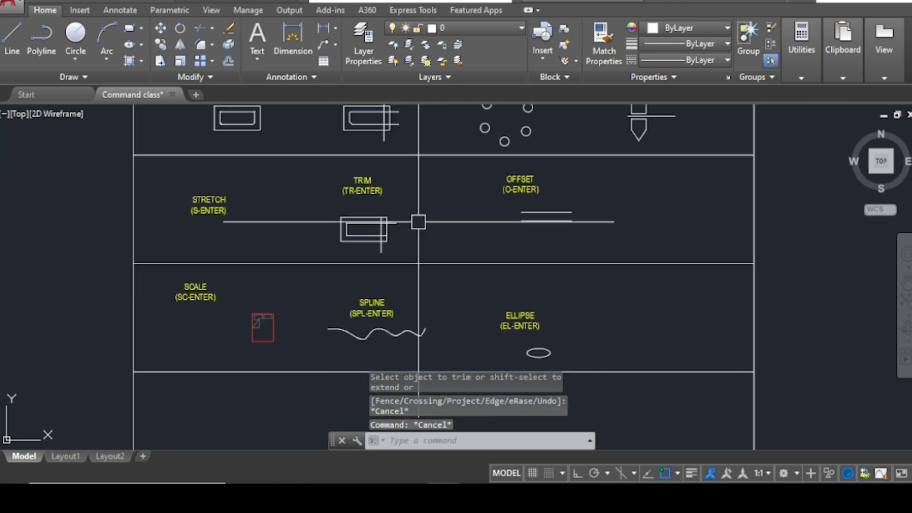
Draw a short horizontal line between the TRIM and OFFSET examples with Ortho mode on.
{"action": "scroll", "coordinate": [418, 221], "scroll_direction": "up", "scroll_amount": 4}
{"action": "type", "text": "l"}
{"action": "key", "text": "Return"}
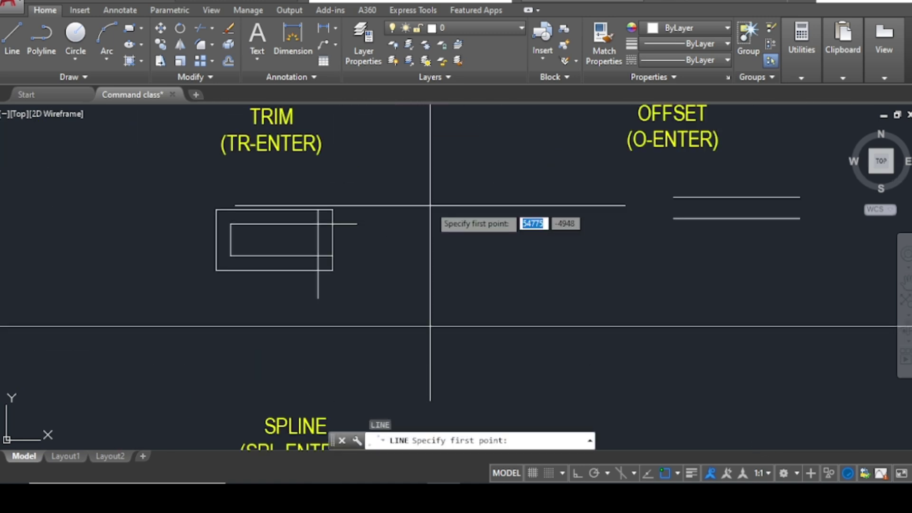
{"action": "key", "text": "Escape"}
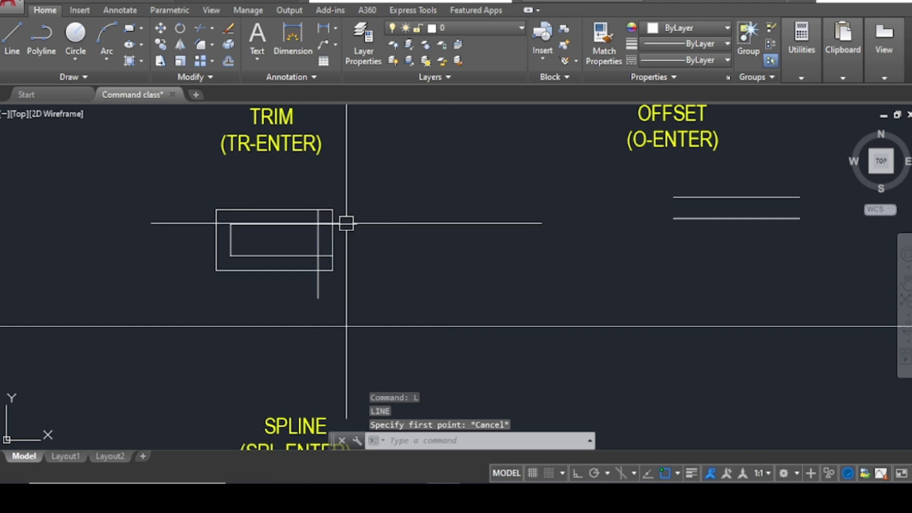
{"action": "key", "text": "Return"}
{"action": "left_click", "coordinate": [416, 195]}
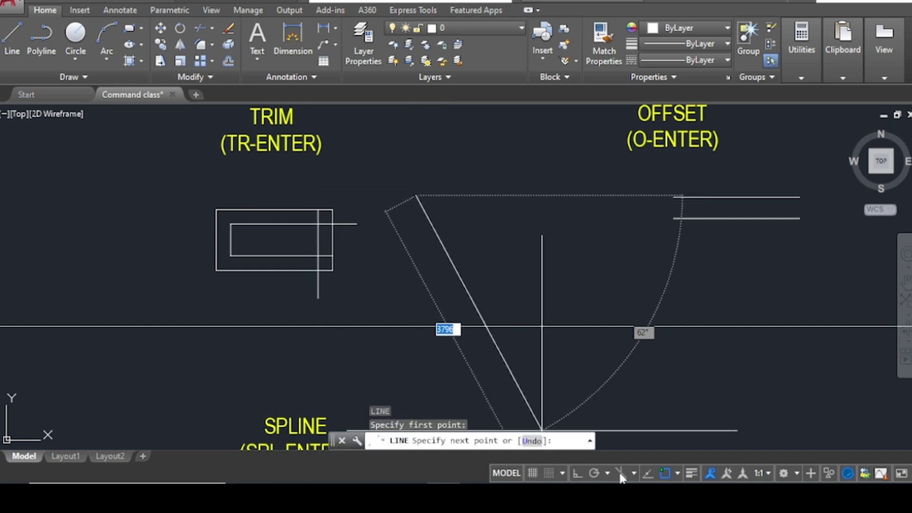
{"action": "left_click", "coordinate": [578, 474]}
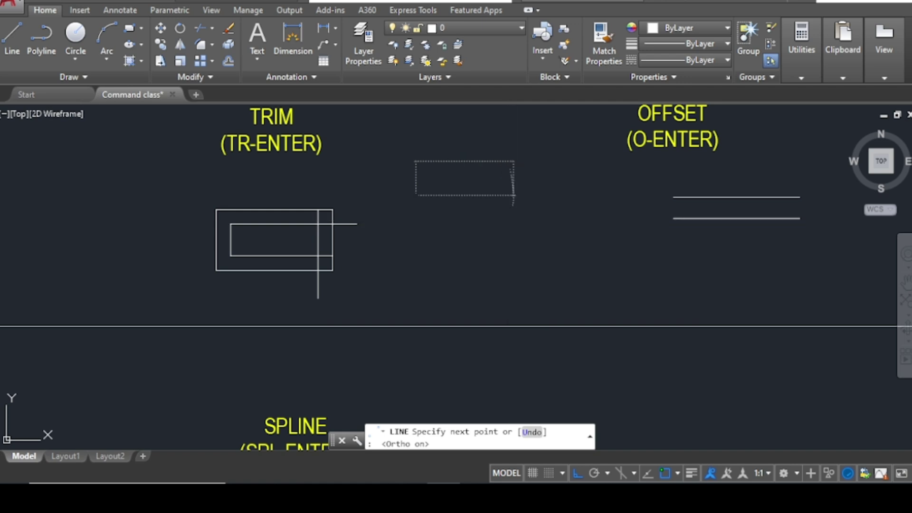
{"action": "left_click", "coordinate": [513, 195]}
{"action": "key", "text": "Escape"}
{"action": "key", "text": "Escape"}
Copy the short horizontal line three times straight down to make a stack of parallel lines.
{"action": "type", "text": "coi"}
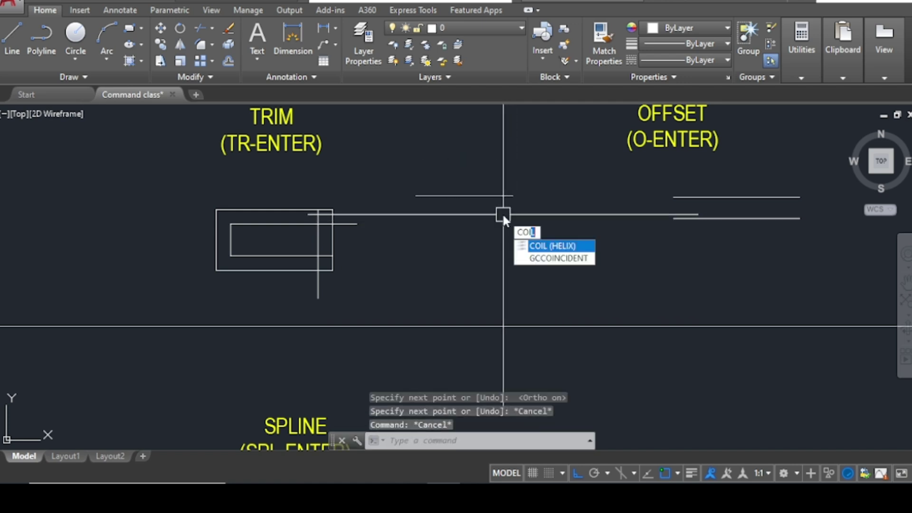
{"action": "key", "text": "Escape"}
{"action": "type", "text": "co"}
{"action": "key", "text": "Return"}
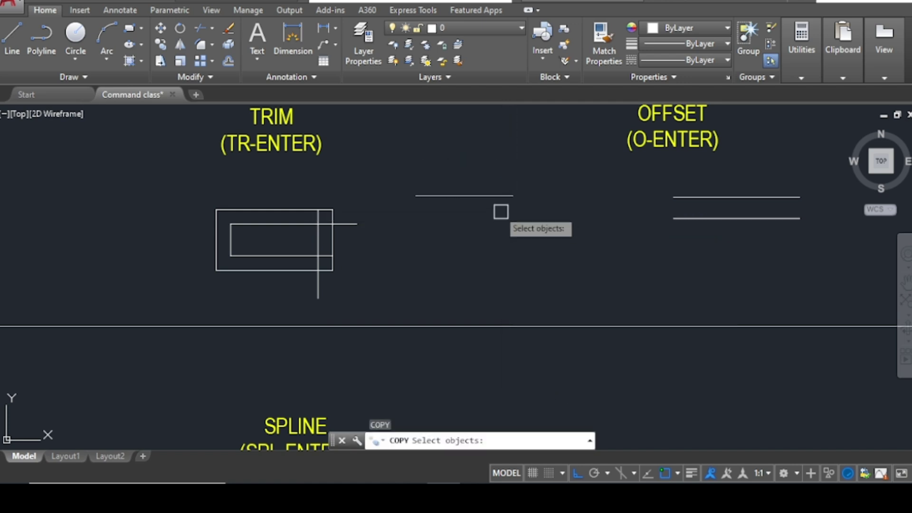
{"action": "left_click", "coordinate": [494, 195]}
{"action": "key", "text": "Return"}
{"action": "left_click", "coordinate": [481, 195]}
{"action": "left_click", "coordinate": [482, 216]}
{"action": "left_click", "coordinate": [482, 244]}
{"action": "left_click", "coordinate": [482, 271]}
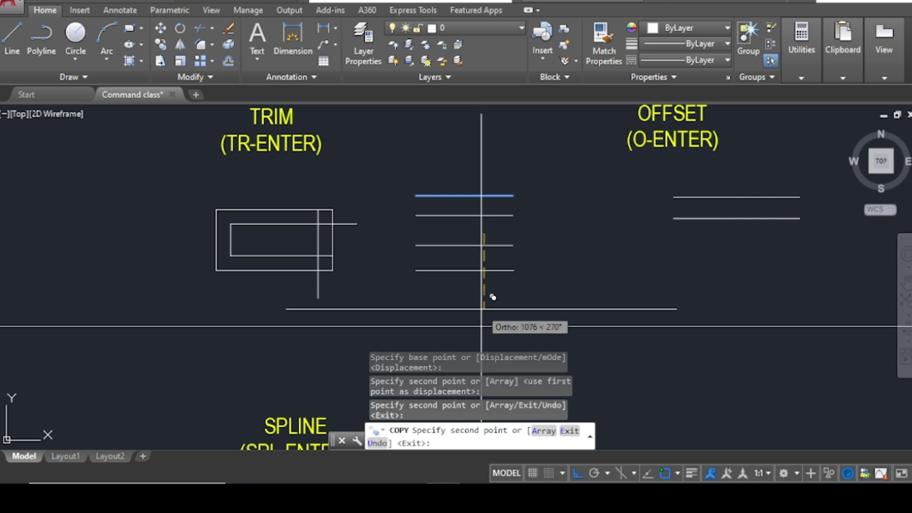
{"action": "key", "text": "Escape"}
{"action": "key", "text": "Escape"}
{"action": "type", "text": "l"}
{"action": "key", "text": "Return"}
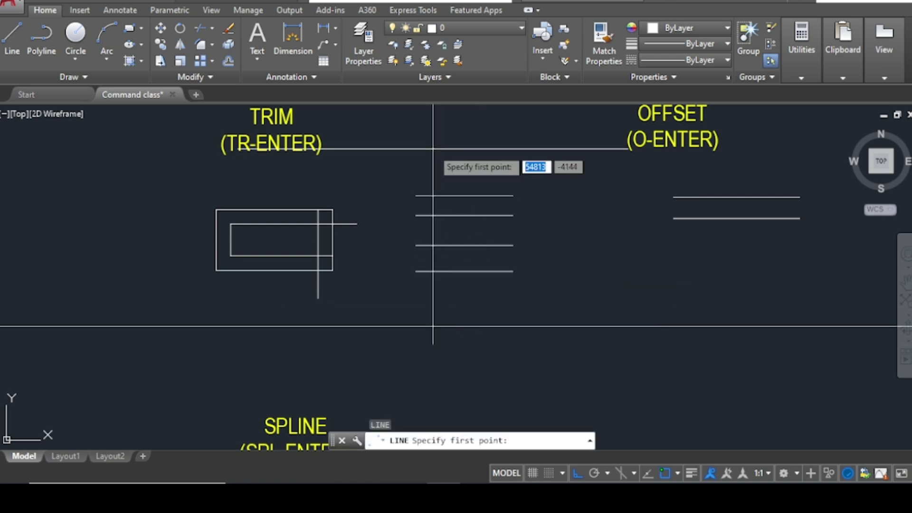
{"action": "left_click", "coordinate": [449, 170]}
{"action": "key", "text": "Escape"}
{"action": "key", "text": "Escape"}
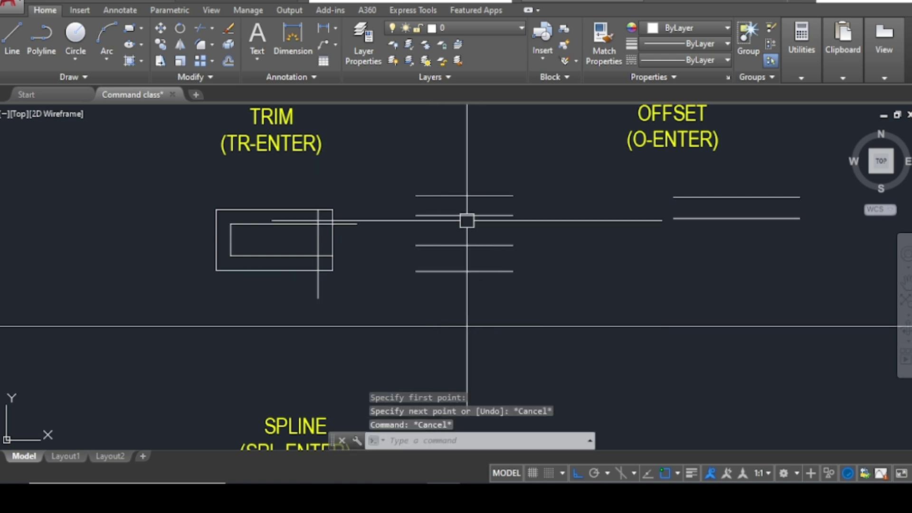
Draw a vertical line about 1920 units long crossing all four horizontal lines near their right ends.
{"action": "type", "text": "l"}
{"action": "key", "text": "Return"}
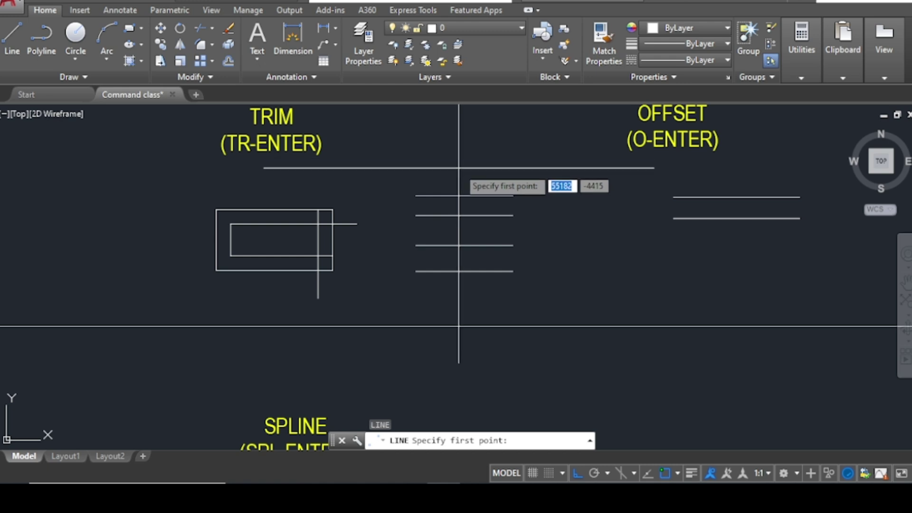
{"action": "left_click", "coordinate": [491, 167]}
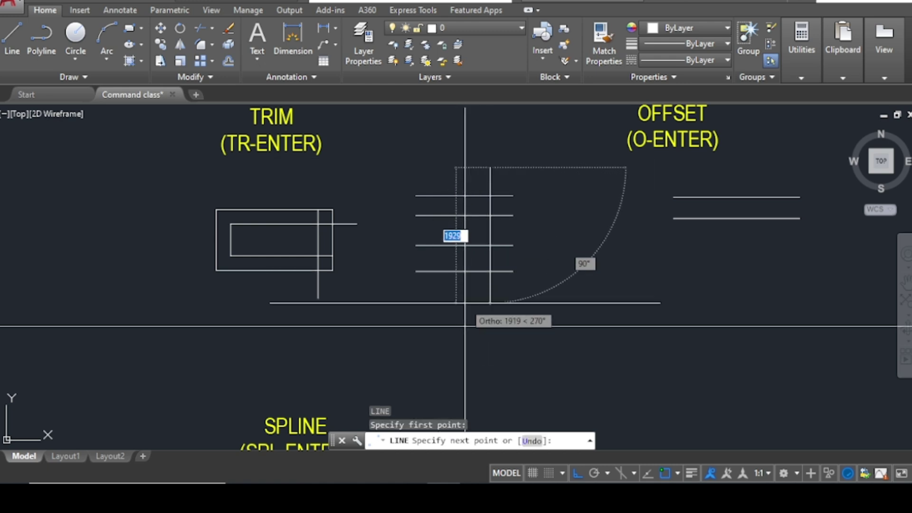
{"action": "left_click", "coordinate": [489, 303]}
{"action": "key", "text": "Escape"}
{"action": "key", "text": "Escape"}
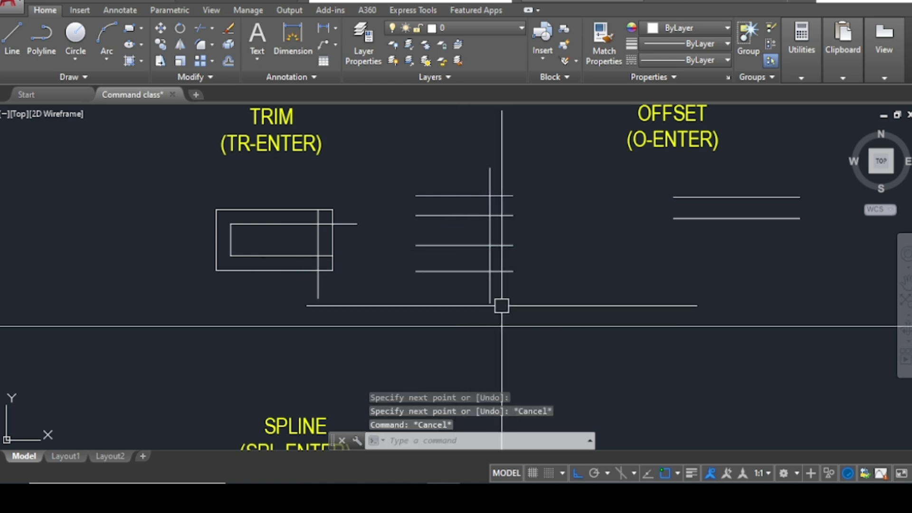
Copy the vertical line horizontally to the left so it crosses the four horizontal lines near their left ends.
{"action": "type", "text": "co"}
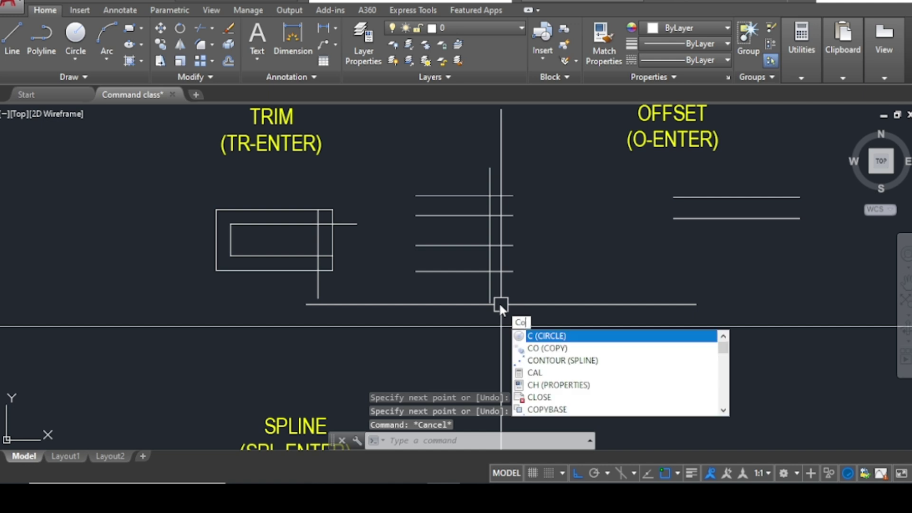
{"action": "key", "text": "Return"}
{"action": "left_click", "coordinate": [490, 298]}
{"action": "key", "text": "Return"}
{"action": "left_click", "coordinate": [610, 291]}
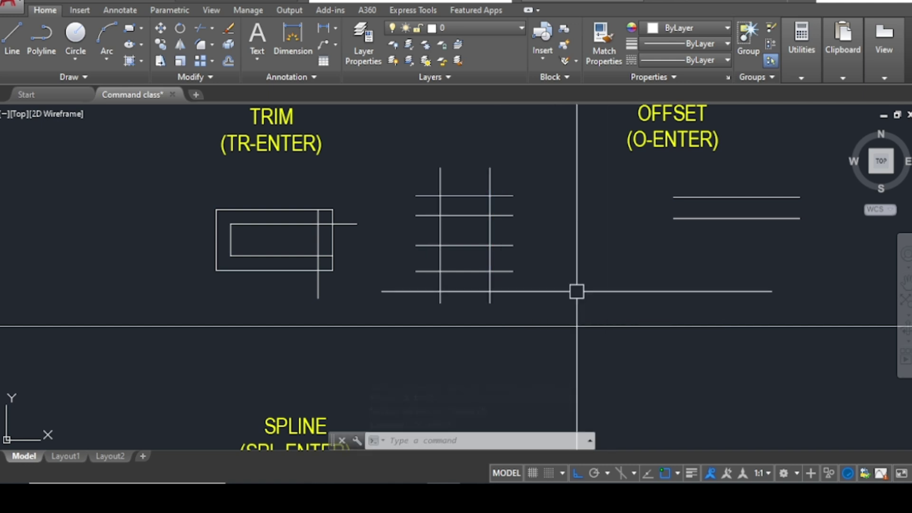
Trim the right ends of all four horizontal lines with one crossing window, using the right vertical line as cutting edge.
{"action": "type", "text": "tr"}
{"action": "key", "text": "Return"}
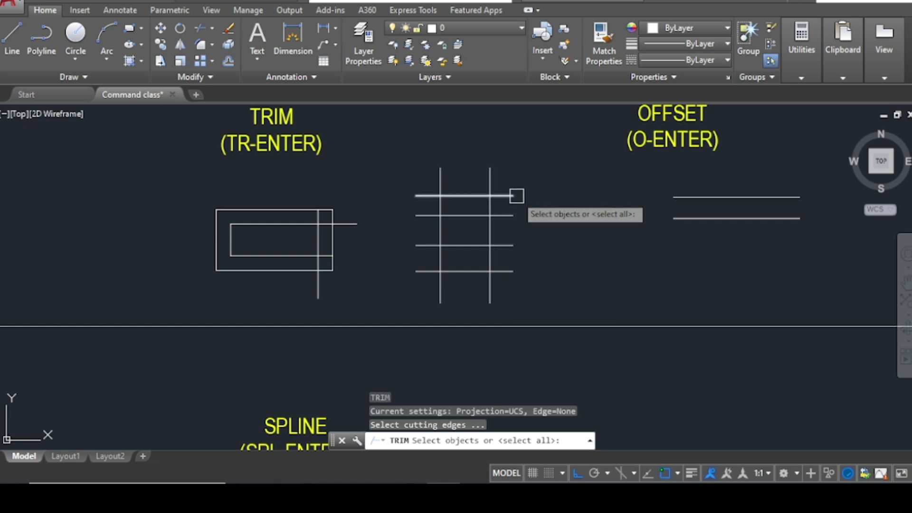
{"action": "left_click", "coordinate": [489, 291]}
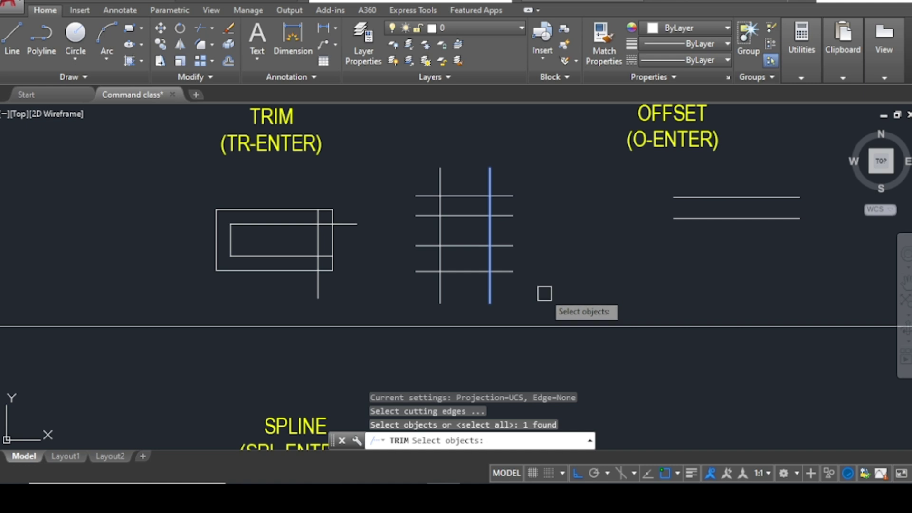
{"action": "key", "text": "Return"}
{"action": "left_click", "coordinate": [524, 299]}
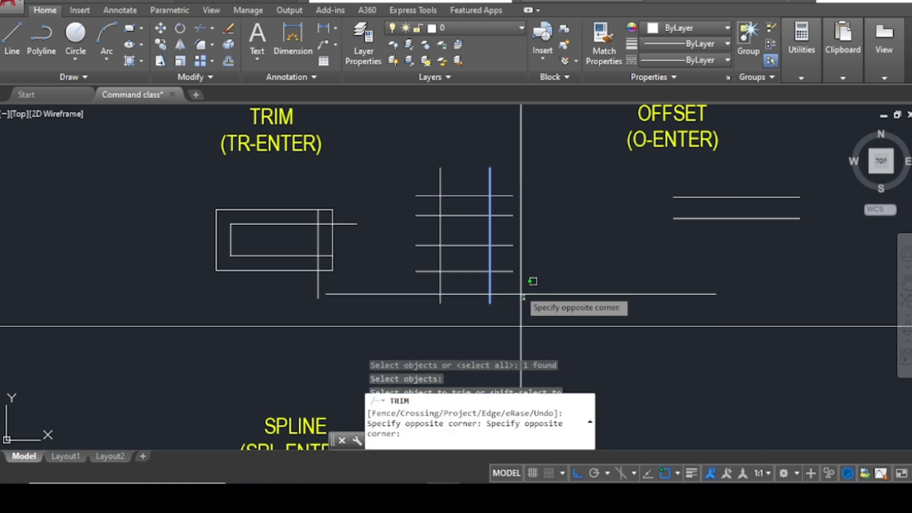
{"action": "left_click", "coordinate": [505, 181]}
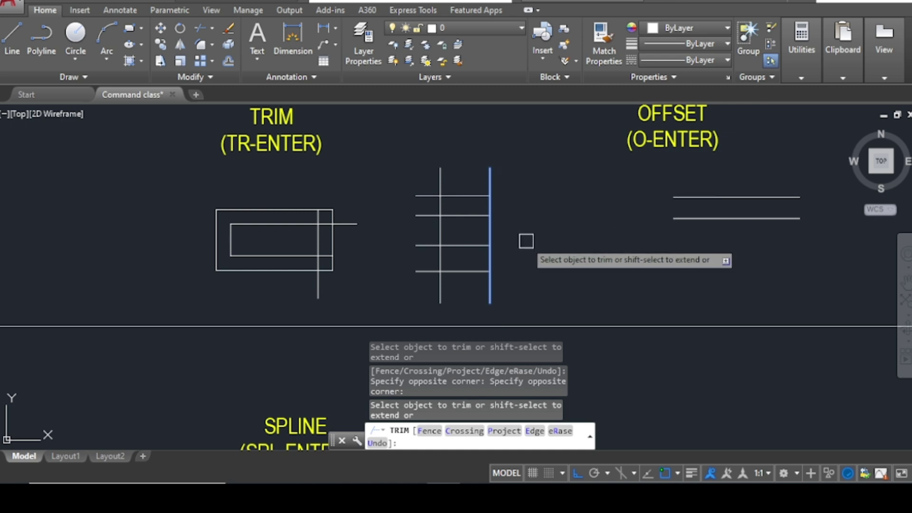
{"action": "key", "text": "Return"}
{"action": "key", "text": "Escape"}
Trim the left ends of all four horizontal lines with one crossing window, using the left vertical line as cutting edge.
{"action": "type", "text": "tr"}
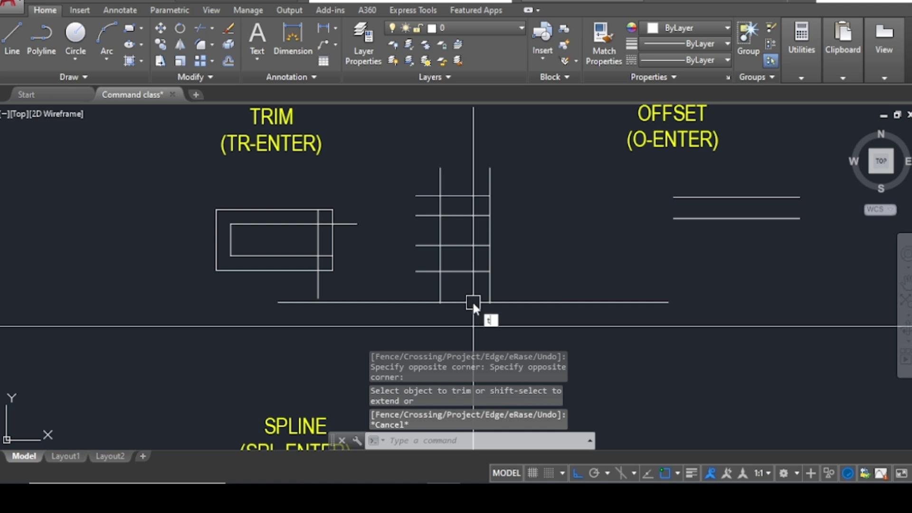
{"action": "key", "text": "Return"}
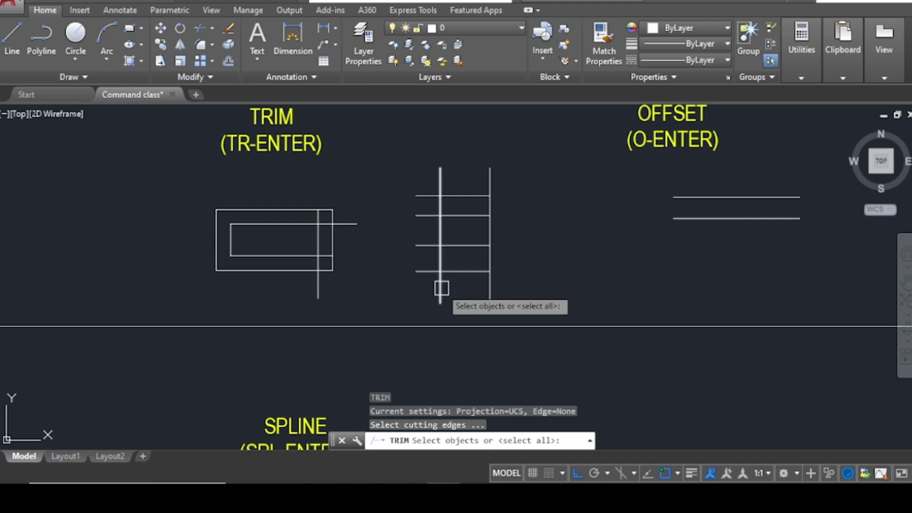
{"action": "left_click", "coordinate": [441, 288]}
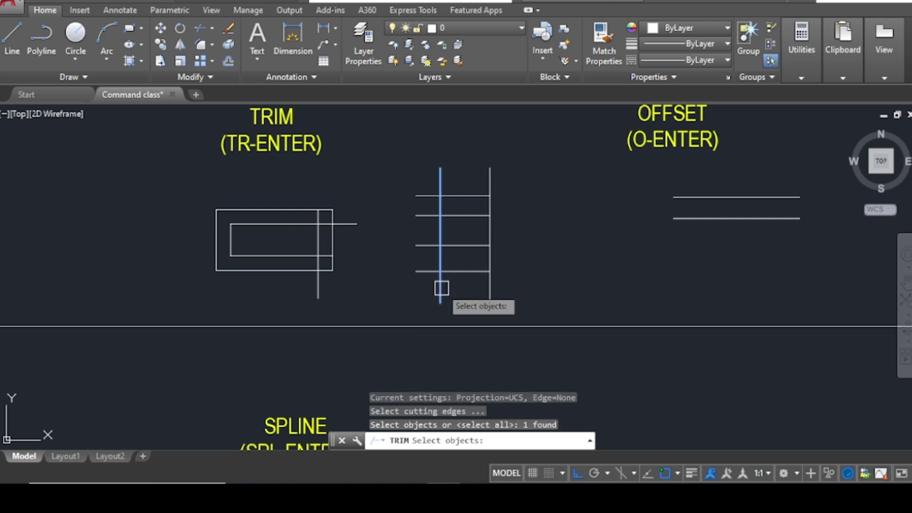
{"action": "key", "text": "Return"}
{"action": "left_click", "coordinate": [427, 291]}
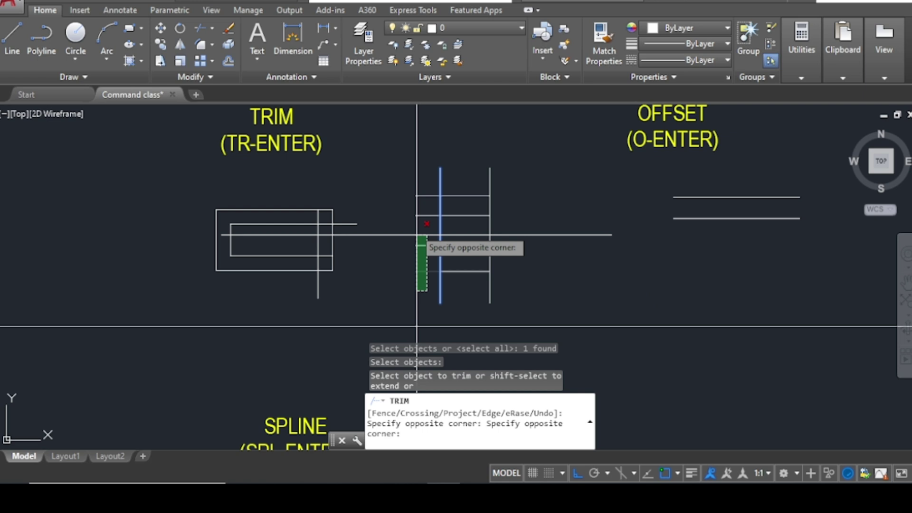
{"action": "left_click", "coordinate": [399, 156]}
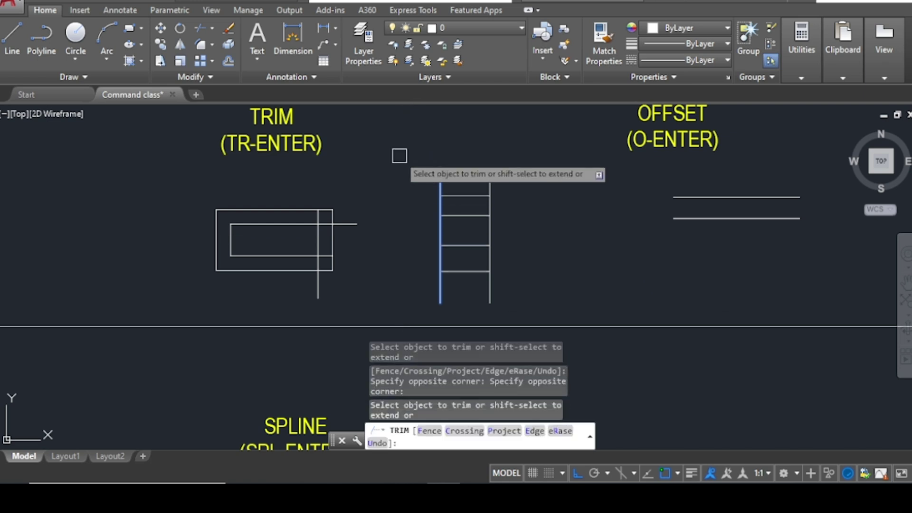
End the Trim command and review the trimmed shapes and the two sample lines under the OFFSET label.
{"action": "key", "text": "Escape"}
{"action": "scroll", "coordinate": [505, 198], "scroll_direction": "down", "scroll_amount": 5}
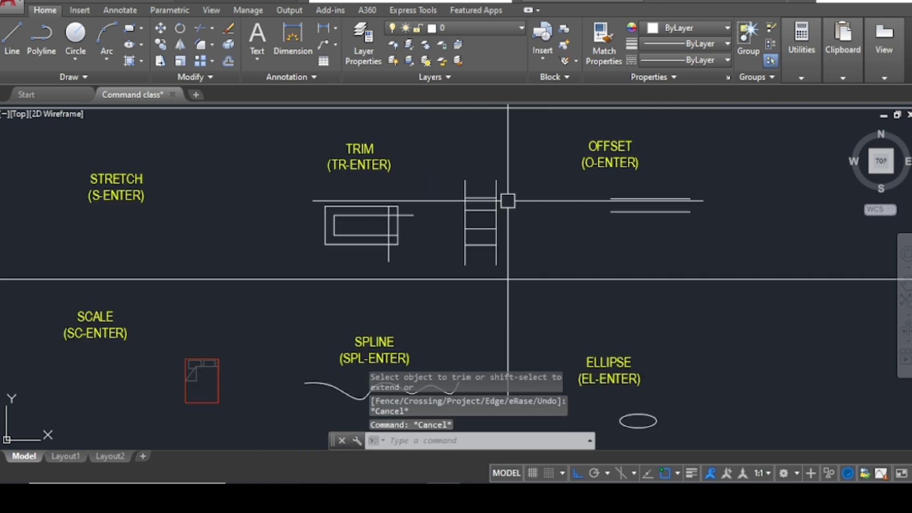
{"action": "scroll", "coordinate": [419, 220], "scroll_direction": "up", "scroll_amount": 2}
{"action": "scroll", "coordinate": [420, 219], "scroll_direction": "up", "scroll_amount": 2}
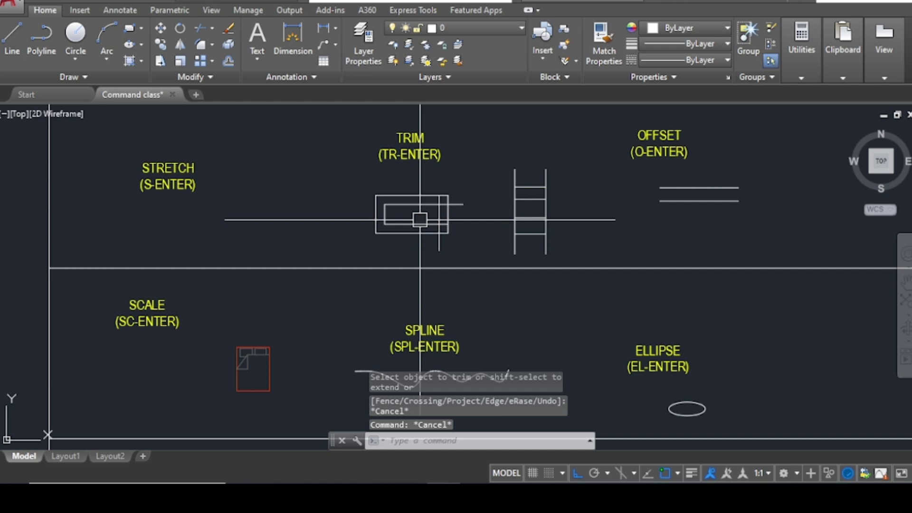
{"action": "scroll", "coordinate": [442, 221], "scroll_direction": "up", "scroll_amount": 3}
{"action": "scroll", "coordinate": [448, 226], "scroll_direction": "down", "scroll_amount": 3}
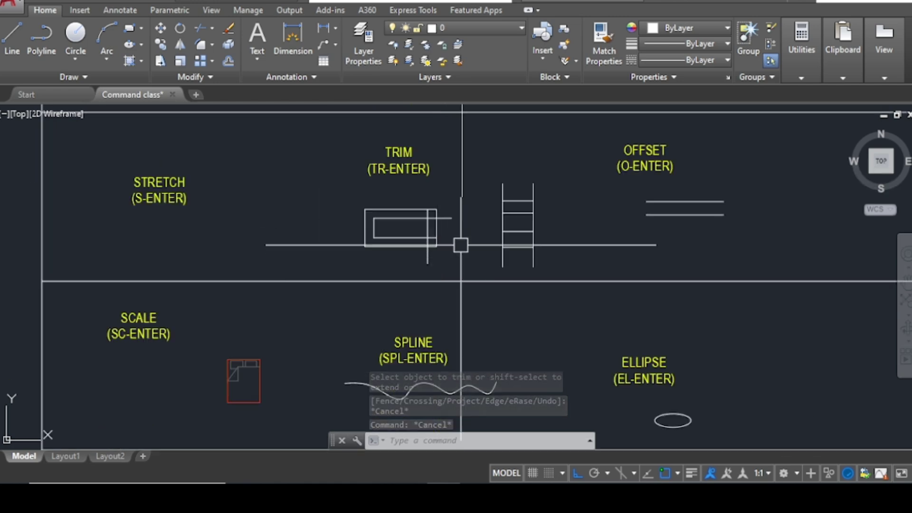
{"action": "scroll", "coordinate": [460, 245], "scroll_direction": "up", "scroll_amount": 2}
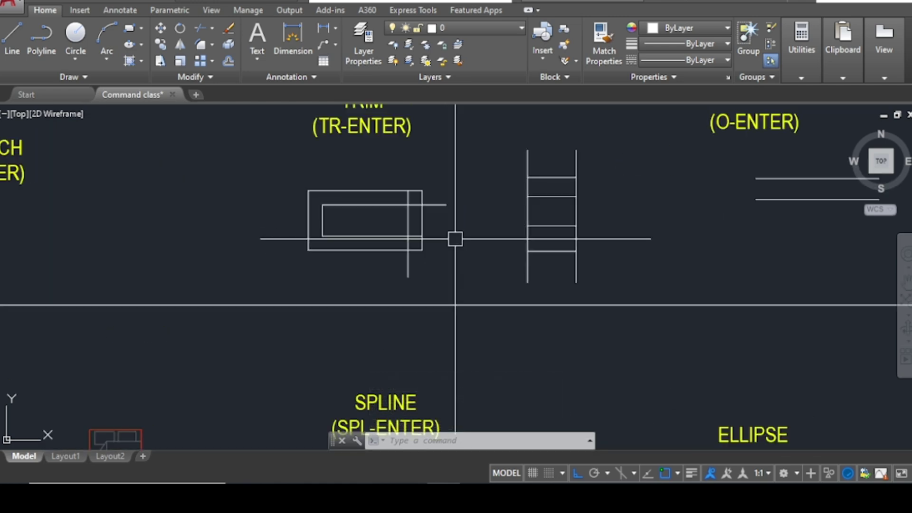
{"action": "scroll", "coordinate": [485, 240], "scroll_direction": "down", "scroll_amount": 2}
{"action": "scroll", "coordinate": [506, 248], "scroll_direction": "up", "scroll_amount": 2}
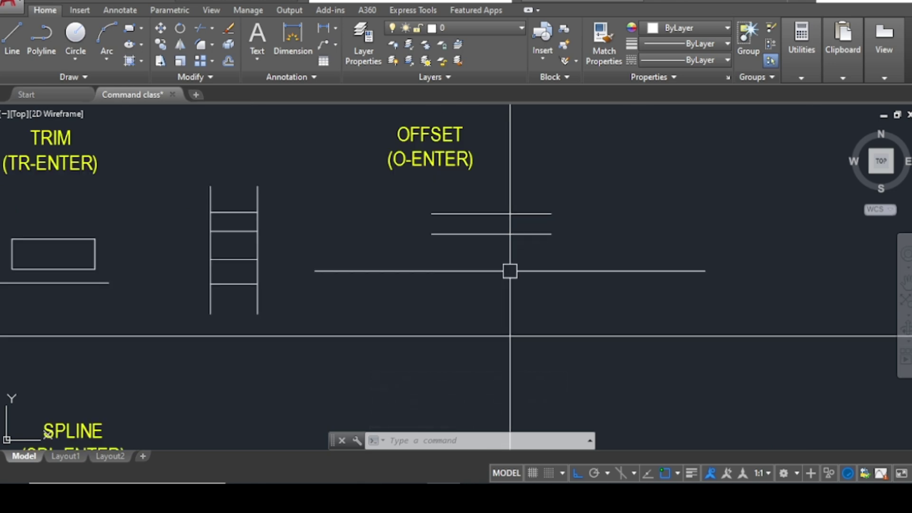
{"action": "scroll", "coordinate": [470, 301], "scroll_direction": "down", "scroll_amount": 2}
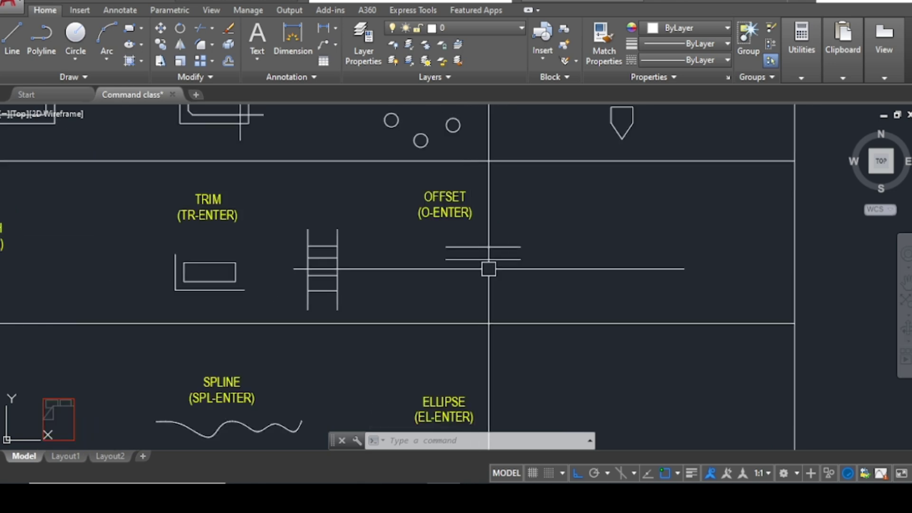
{"action": "scroll", "coordinate": [488, 267], "scroll_direction": "up", "scroll_amount": 2}
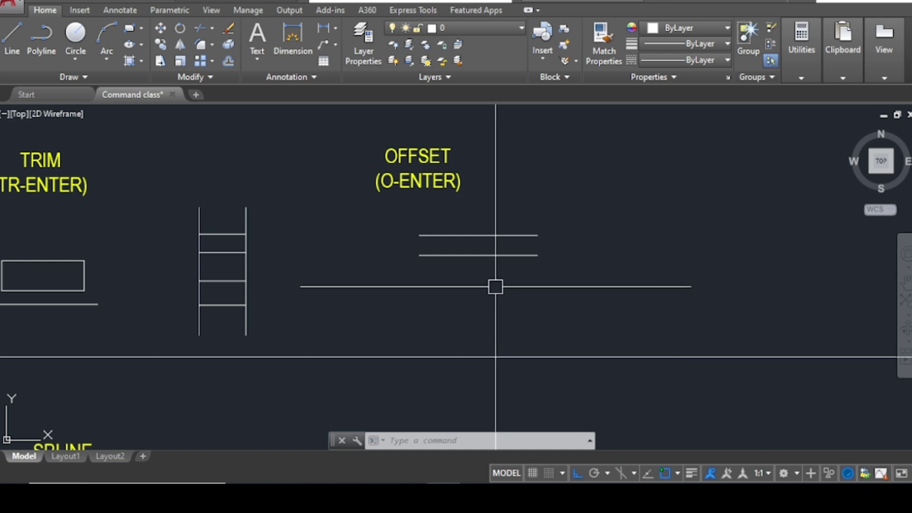
Offset the lower OFFSET sample line downward four times in succession, picking the spacing between the two existing lines as the distance.
{"action": "type", "text": "o"}
{"action": "key", "text": "Return"}
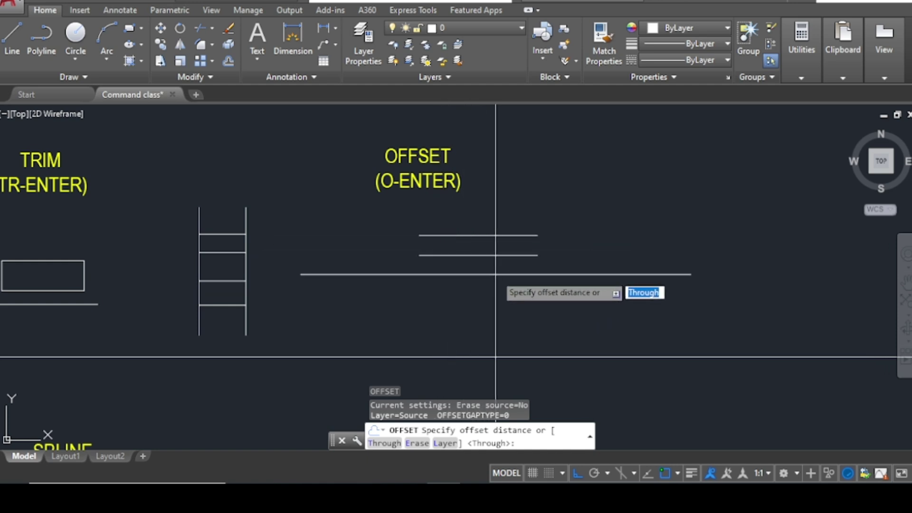
{"action": "scroll", "coordinate": [480, 257], "scroll_direction": "up", "scroll_amount": 3}
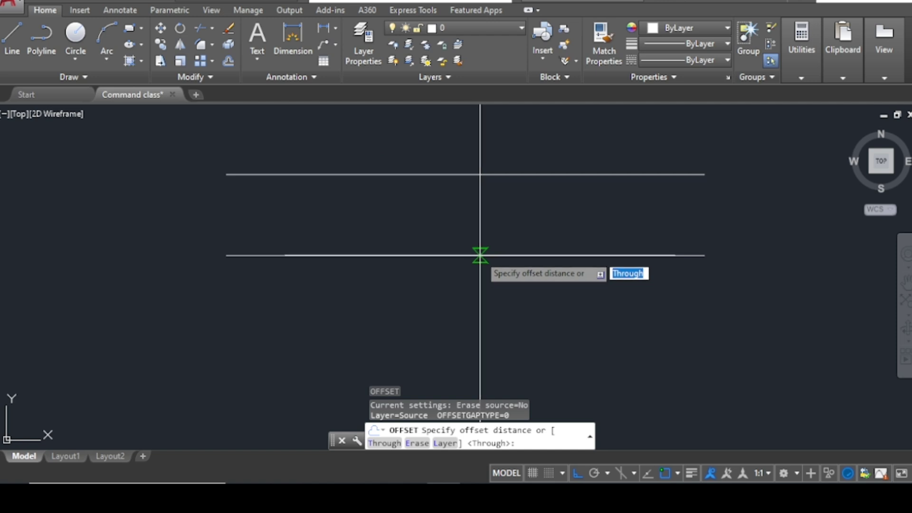
{"action": "left_click", "coordinate": [479, 175]}
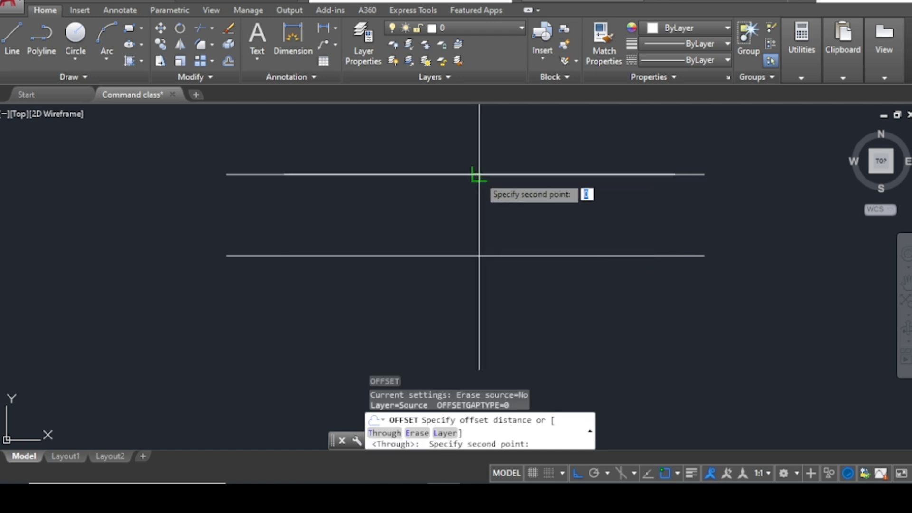
{"action": "left_click", "coordinate": [479, 256]}
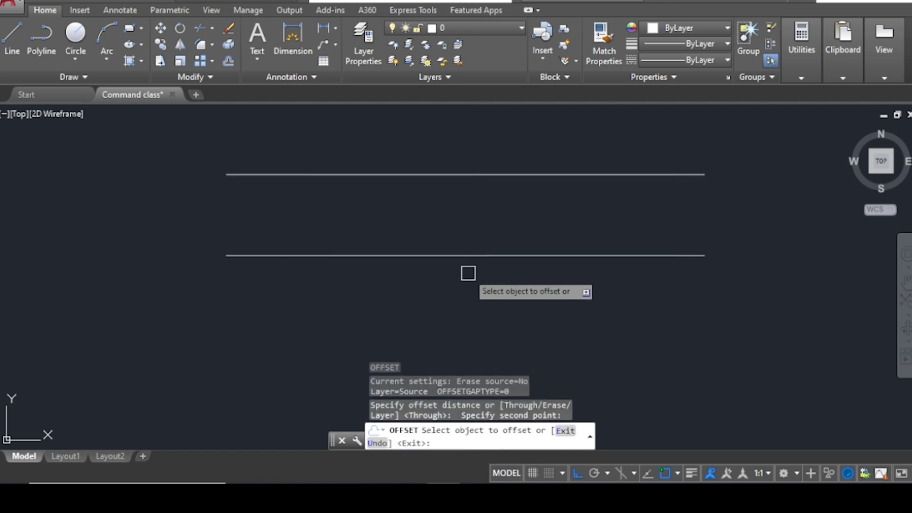
{"action": "scroll", "coordinate": [458, 216], "scroll_direction": "down", "scroll_amount": 5}
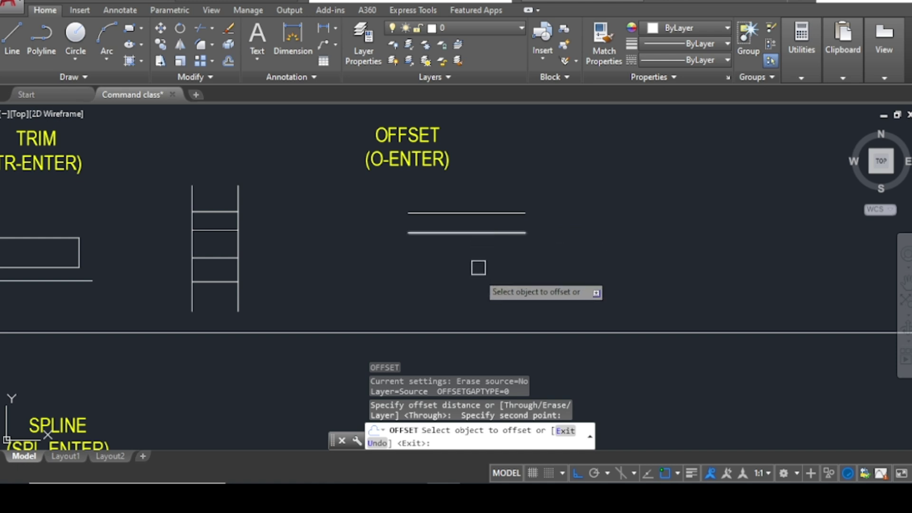
{"action": "left_click", "coordinate": [468, 232]}
{"action": "left_click", "coordinate": [460, 268]}
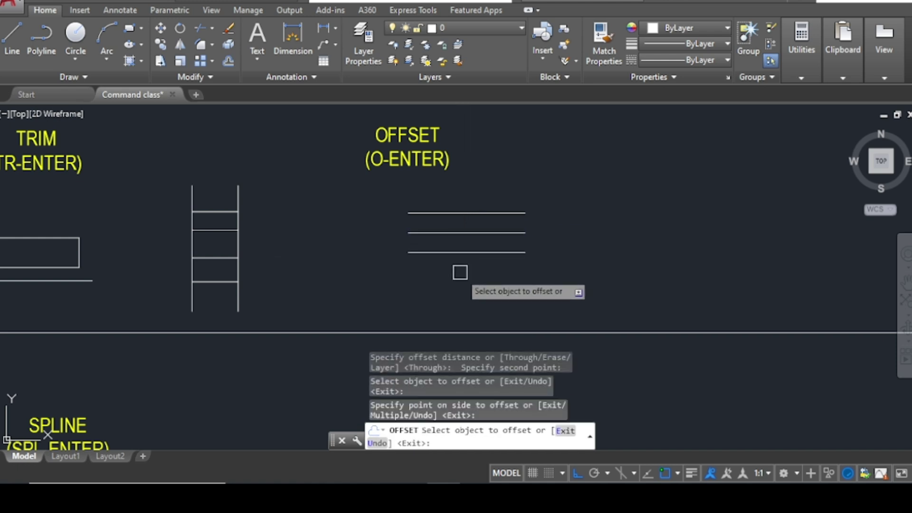
{"action": "left_click", "coordinate": [465, 254]}
{"action": "left_click", "coordinate": [464, 284]}
{"action": "left_click", "coordinate": [466, 274]}
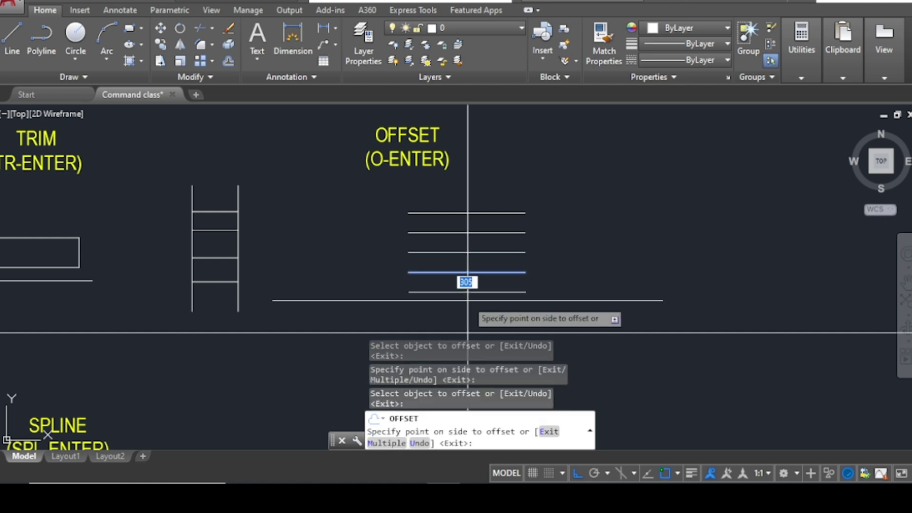
{"action": "left_click", "coordinate": [467, 296]}
{"action": "left_click", "coordinate": [468, 293]}
{"action": "key", "text": "Escape"}
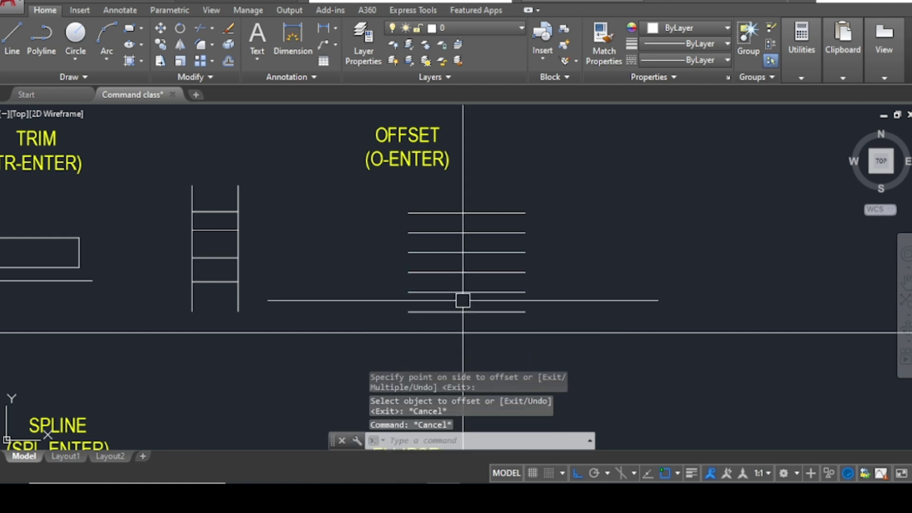
Draw a vertical line in the empty space to the right of the offset horizontal lines.
{"action": "scroll", "coordinate": [355, 238], "scroll_direction": "down", "scroll_amount": 5}
{"action": "scroll", "coordinate": [443, 206], "scroll_direction": "up", "scroll_amount": 5}
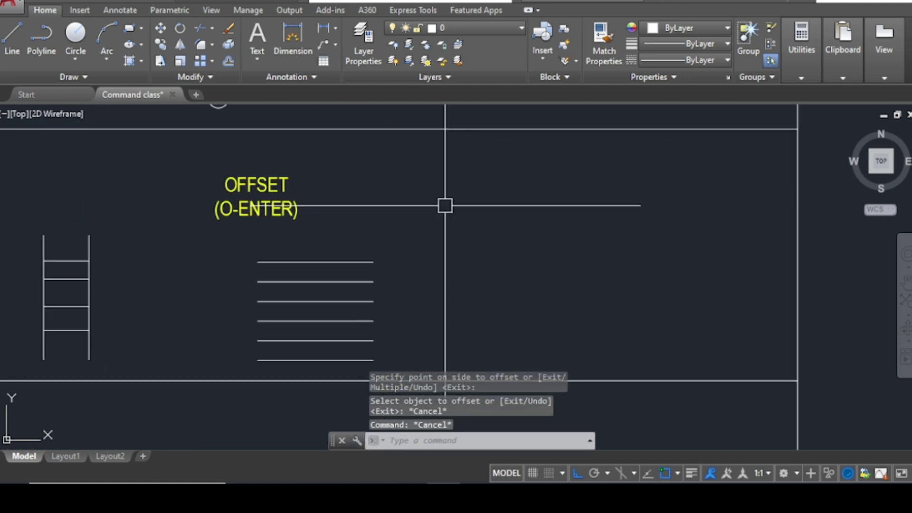
{"action": "type", "text": "l"}
{"action": "key", "text": "Return"}
{"action": "left_click", "coordinate": [437, 184]}
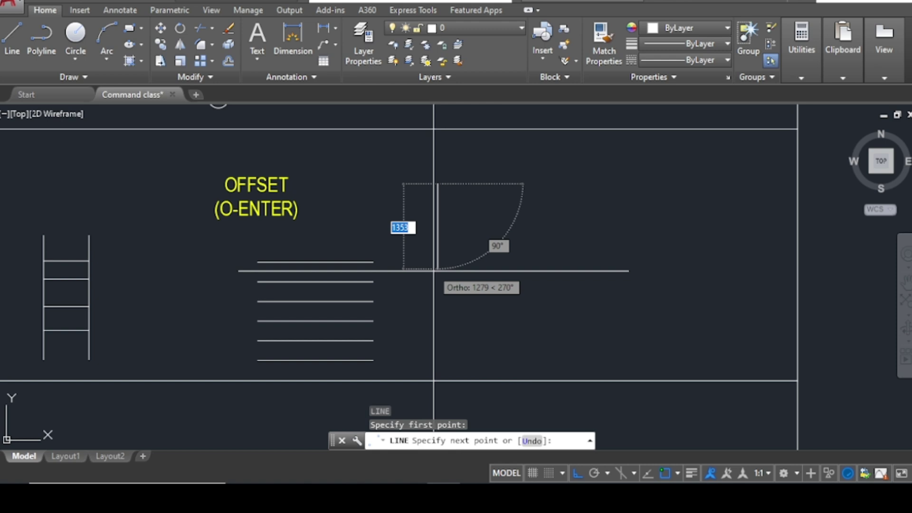
{"action": "left_click", "coordinate": [430, 304]}
{"action": "key", "text": "Escape"}
{"action": "key", "text": "Escape"}
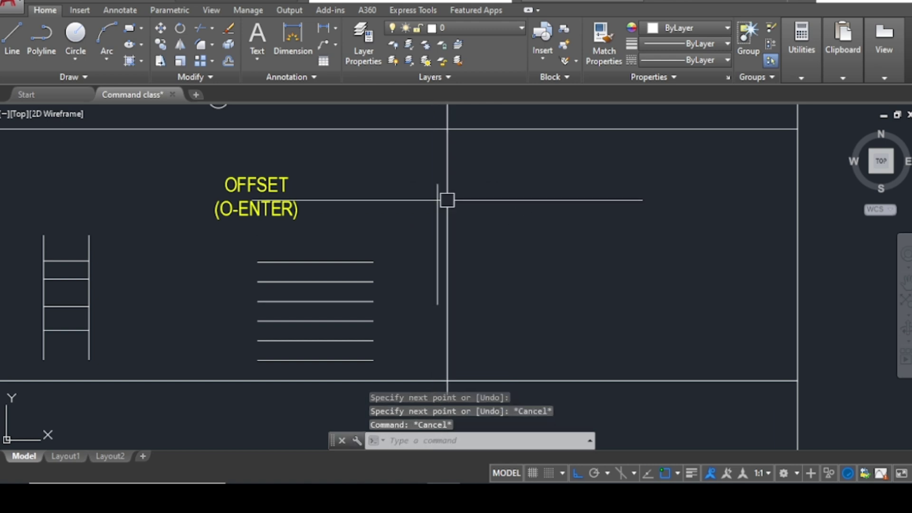
Offset the vertical line to the right at a distance of 150, repeating from each new line until there are six copies.
{"action": "type", "text": "o"}
{"action": "key", "text": "Return"}
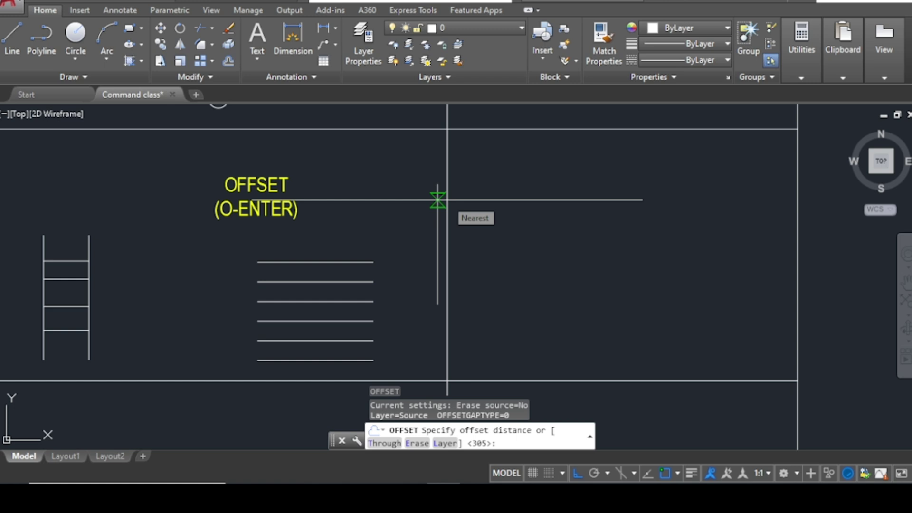
{"action": "scroll", "coordinate": [446, 200], "scroll_direction": "up", "scroll_amount": 2}
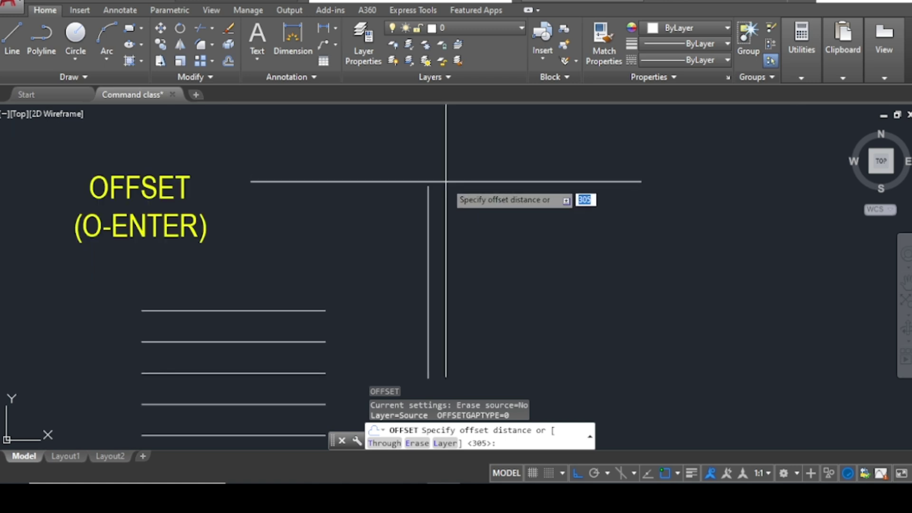
{"action": "left_click", "coordinate": [428, 186]}
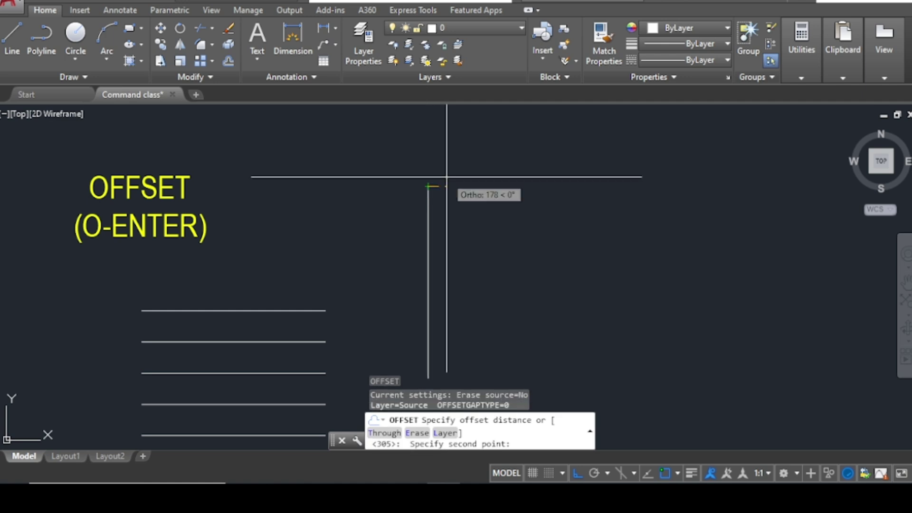
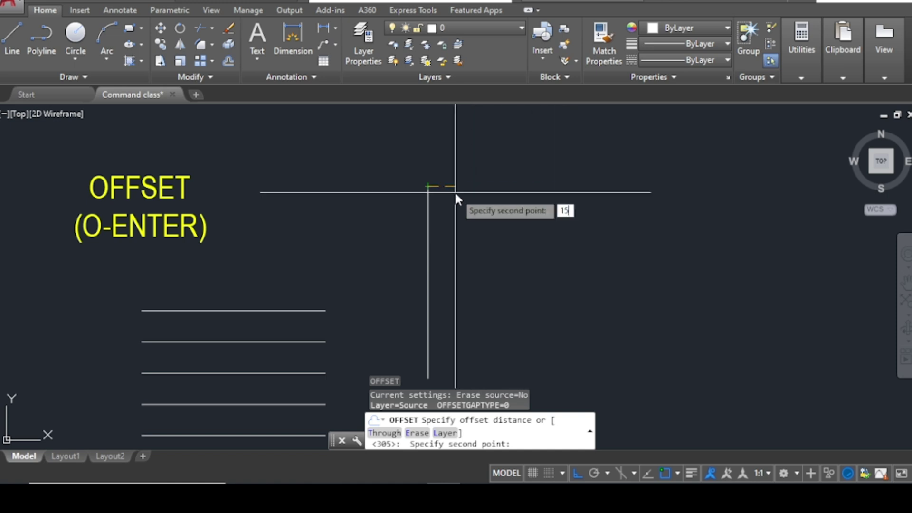
{"action": "type", "text": "0"}
{"action": "key", "text": "Return"}
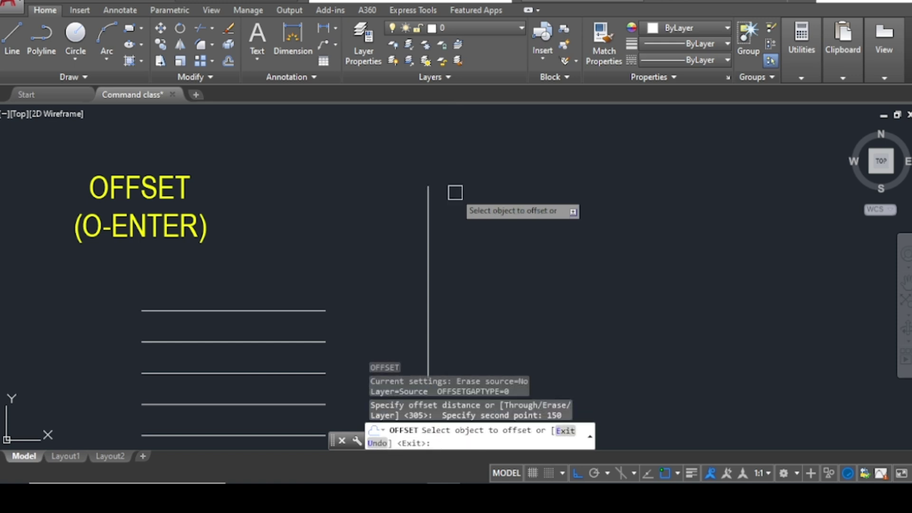
{"action": "left_click", "coordinate": [428, 200]}
{"action": "left_click", "coordinate": [439, 199]}
{"action": "left_click", "coordinate": [444, 200]}
{"action": "left_click", "coordinate": [451, 202]}
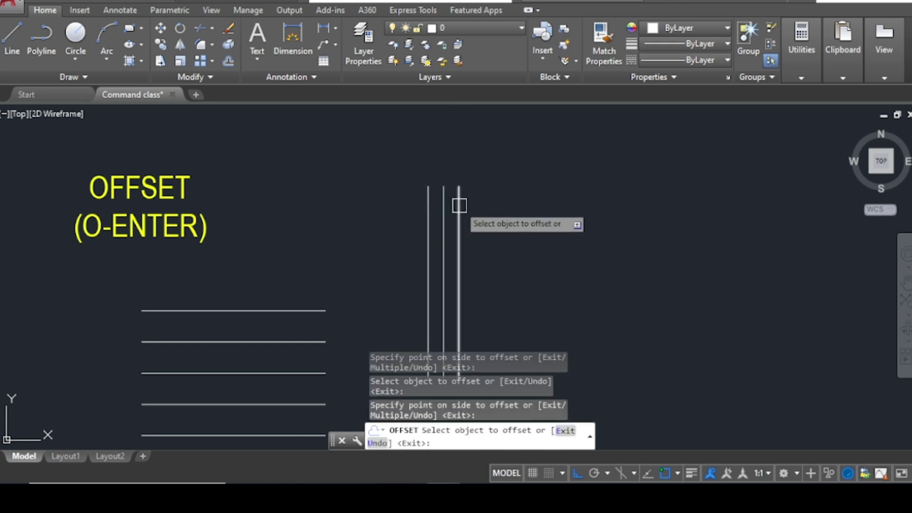
{"action": "left_click", "coordinate": [459, 205]}
{"action": "left_click", "coordinate": [477, 205]}
{"action": "left_click", "coordinate": [474, 206]}
{"action": "left_click", "coordinate": [484, 207]}
{"action": "left_click", "coordinate": [489, 206]}
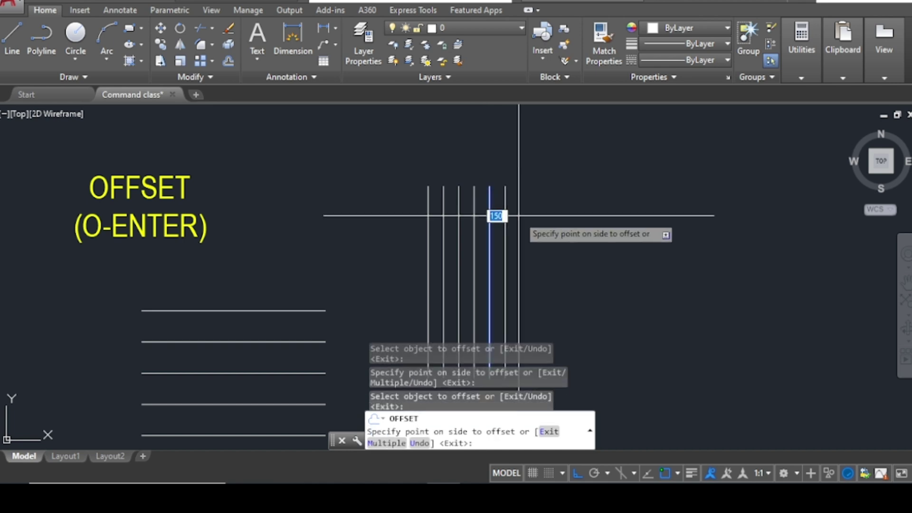
{"action": "left_click", "coordinate": [518, 215]}
{"action": "key", "text": "Escape"}
{"action": "key", "text": "Escape"}
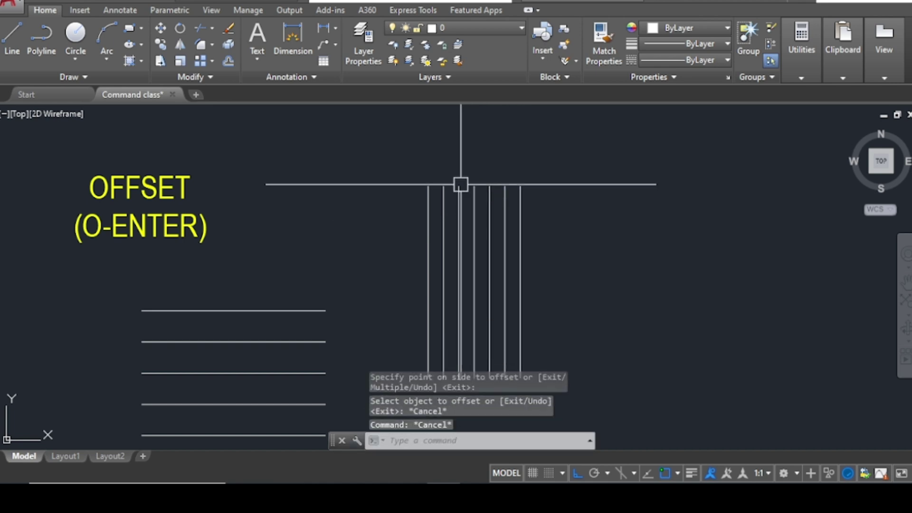
Add a linear dimension between the upper ends of the first two vertical lines, placed above them.
{"action": "type", "text": "dli"}
{"action": "key", "text": "Return"}
{"action": "scroll", "coordinate": [437, 152], "scroll_direction": "up", "scroll_amount": 4}
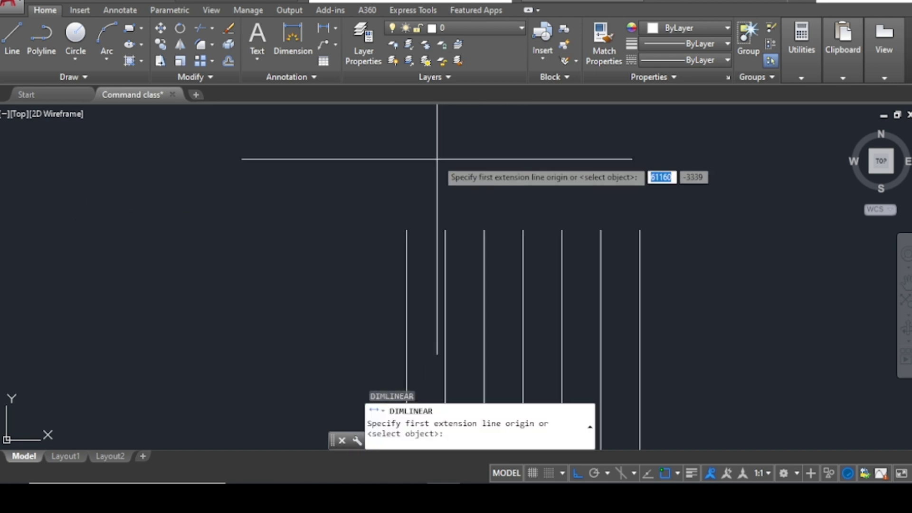
{"action": "left_click", "coordinate": [407, 230]}
{"action": "left_click", "coordinate": [444, 230]}
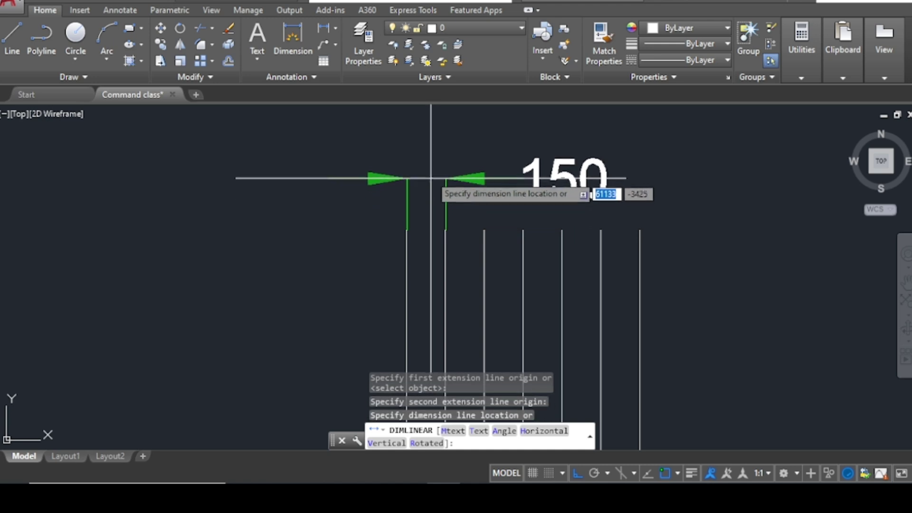
{"action": "scroll", "coordinate": [432, 180], "scroll_direction": "down", "scroll_amount": 3}
{"action": "left_click", "coordinate": [409, 137]}
{"action": "scroll", "coordinate": [472, 171], "scroll_direction": "down", "scroll_amount": 3}
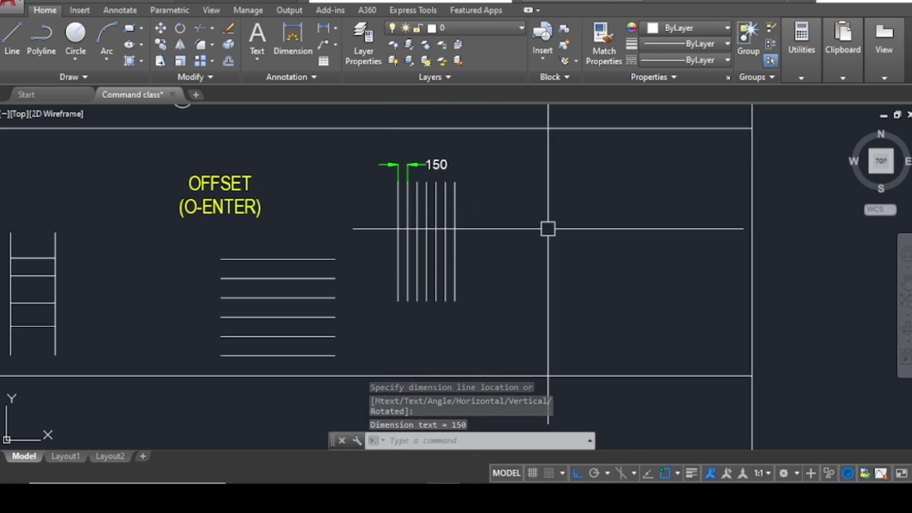
Move the red bed block horizontally to the left so it sits beneath the SCALE label.
{"action": "scroll", "coordinate": [606, 223], "scroll_direction": "down", "scroll_amount": 6}
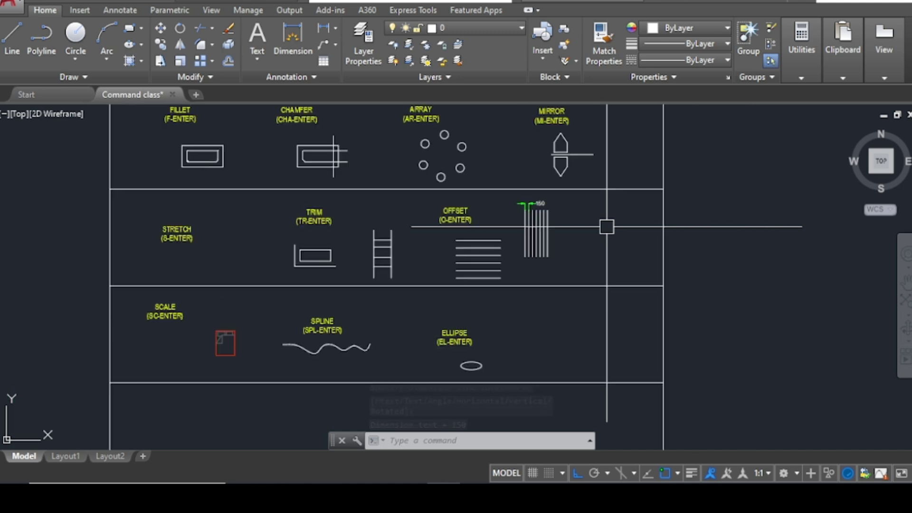
{"action": "scroll", "coordinate": [328, 309], "scroll_direction": "up", "scroll_amount": 6}
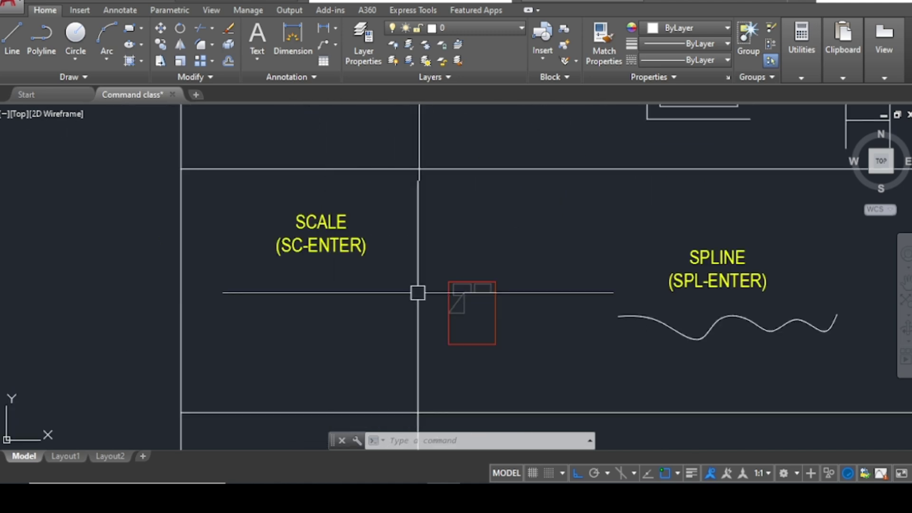
{"action": "scroll", "coordinate": [401, 301], "scroll_direction": "down", "scroll_amount": 2}
{"action": "scroll", "coordinate": [452, 304], "scroll_direction": "up", "scroll_amount": 4}
{"action": "type", "text": "m"}
{"action": "key", "text": "Return"}
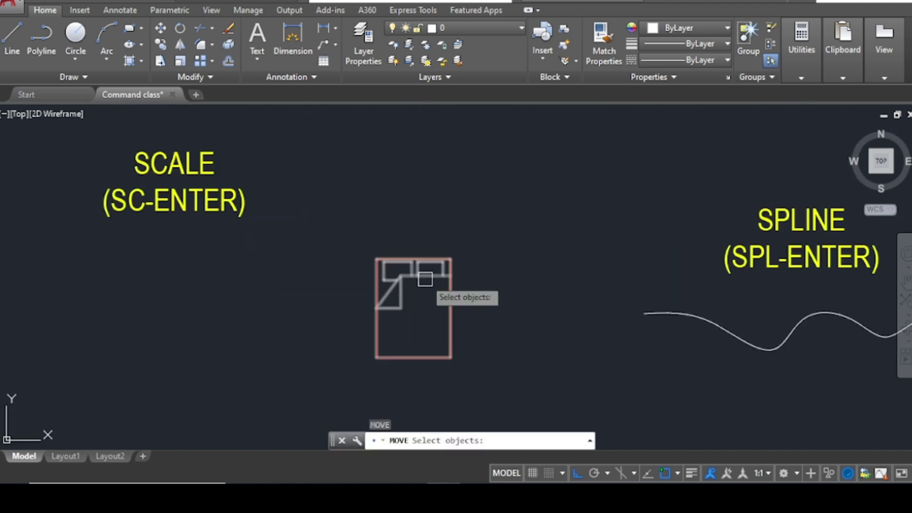
{"action": "left_click", "coordinate": [435, 290]}
{"action": "key", "text": "Return"}
{"action": "left_click", "coordinate": [430, 292]}
{"action": "left_click", "coordinate": [238, 323]}
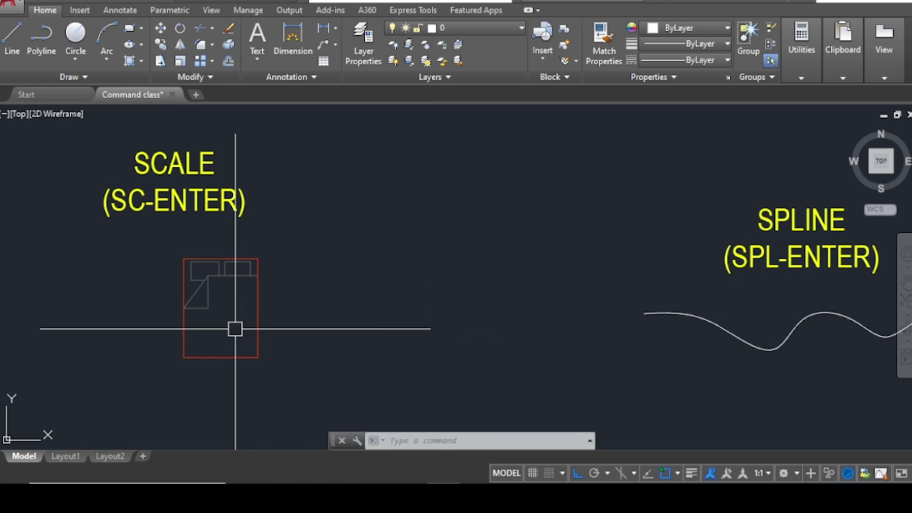
{"action": "scroll", "coordinate": [456, 274], "scroll_direction": "down", "scroll_amount": 5}
{"action": "scroll", "coordinate": [372, 297], "scroll_direction": "up", "scroll_amount": 3}
{"action": "scroll", "coordinate": [405, 242], "scroll_direction": "up", "scroll_amount": 4}
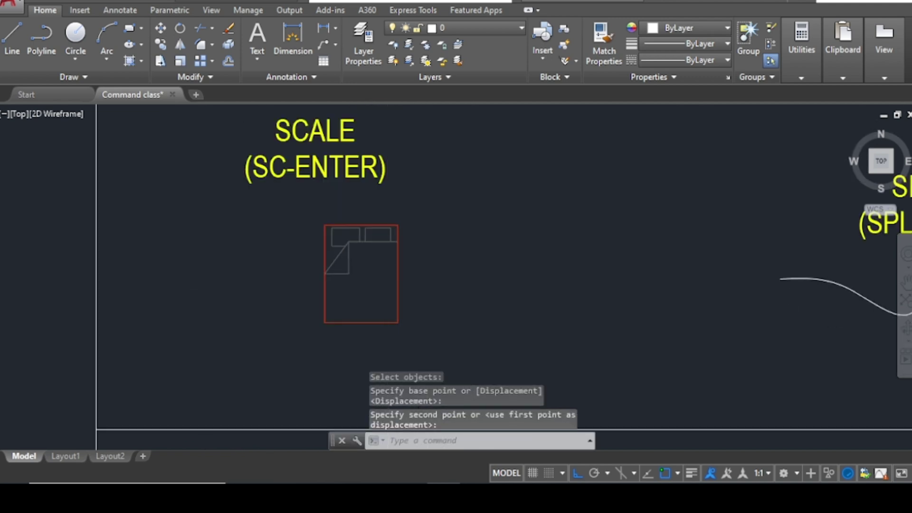
{"action": "scroll", "coordinate": [444, 241], "scroll_direction": "down", "scroll_amount": 4}
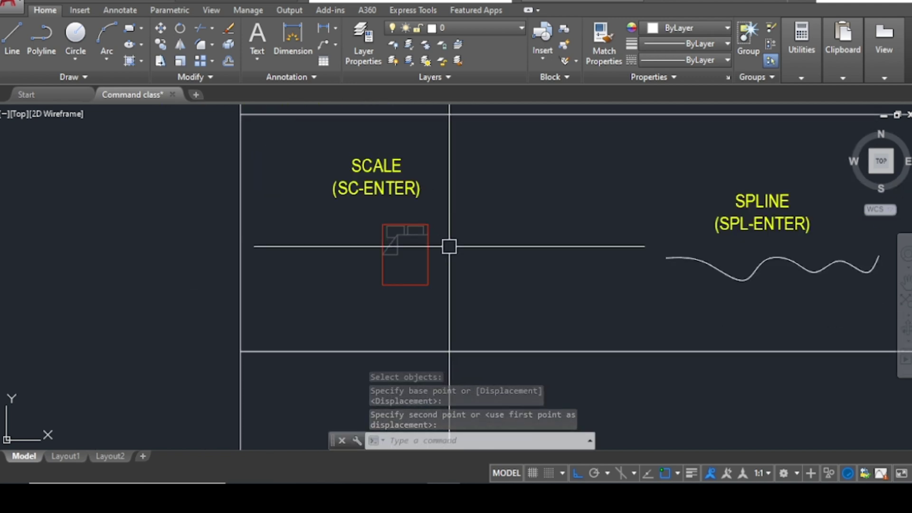
Scale the red bed block by a factor of 1.3, using the midpoint of its right edge as the base point.
{"action": "scroll", "coordinate": [445, 238], "scroll_direction": "up", "scroll_amount": 2}
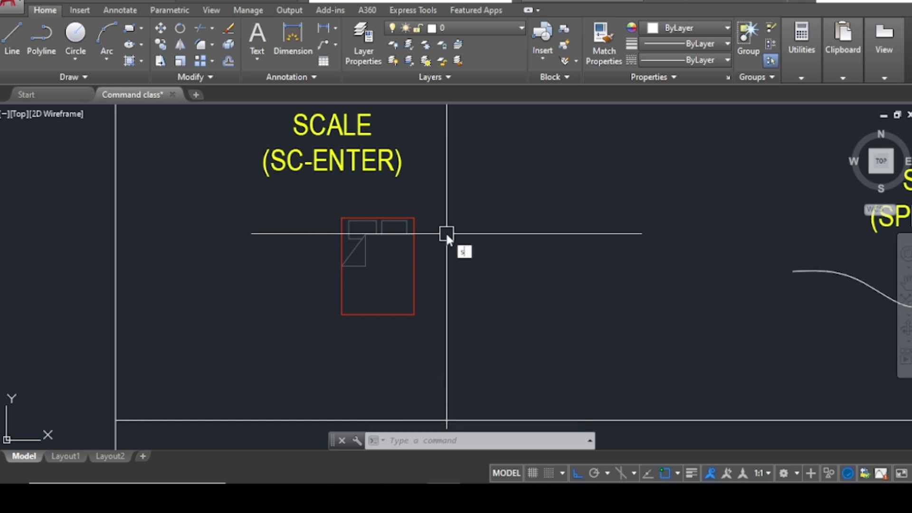
{"action": "type", "text": "c"}
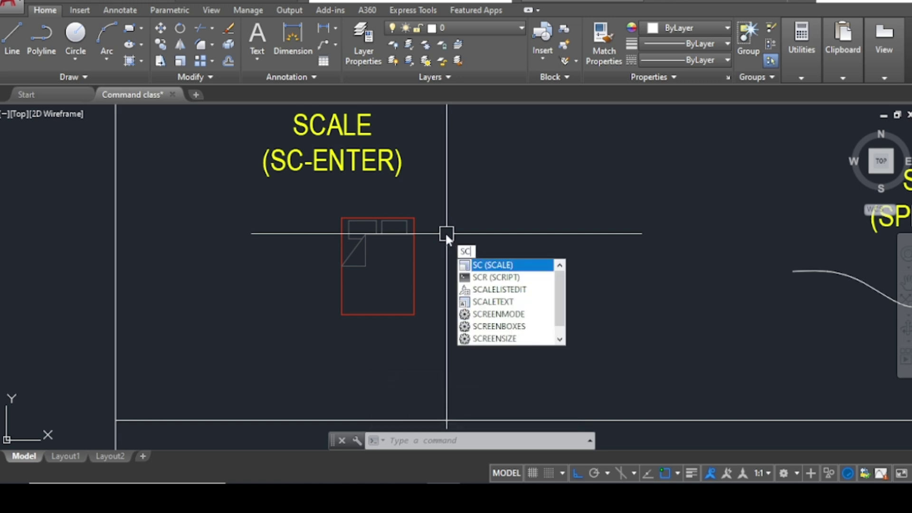
{"action": "key", "text": "Return"}
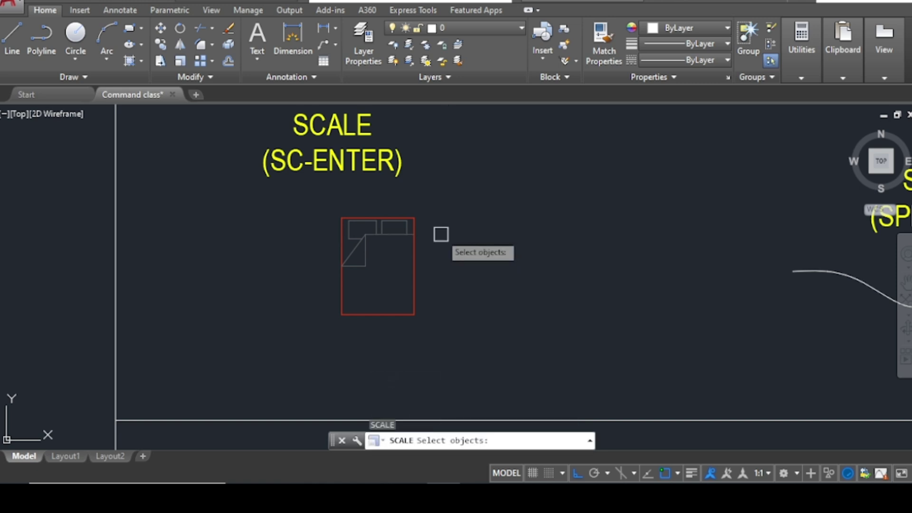
{"action": "left_click", "coordinate": [415, 229]}
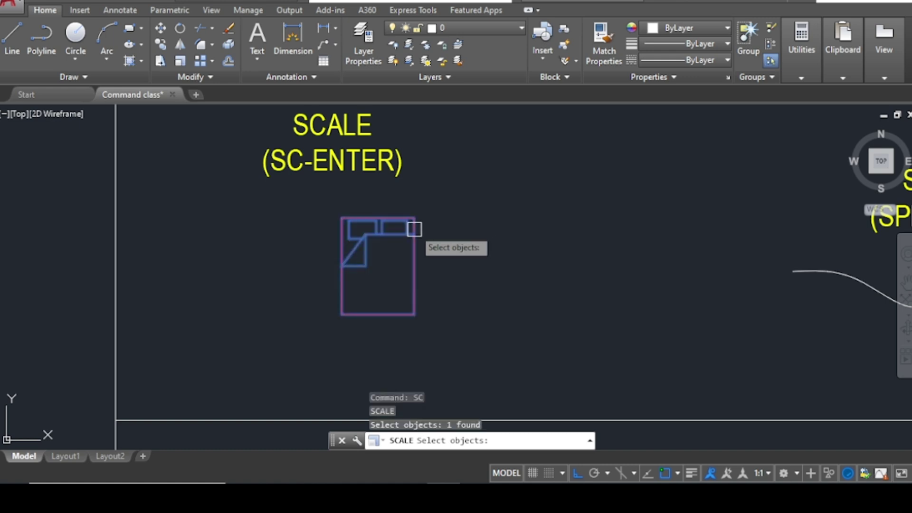
{"action": "key", "text": "Return"}
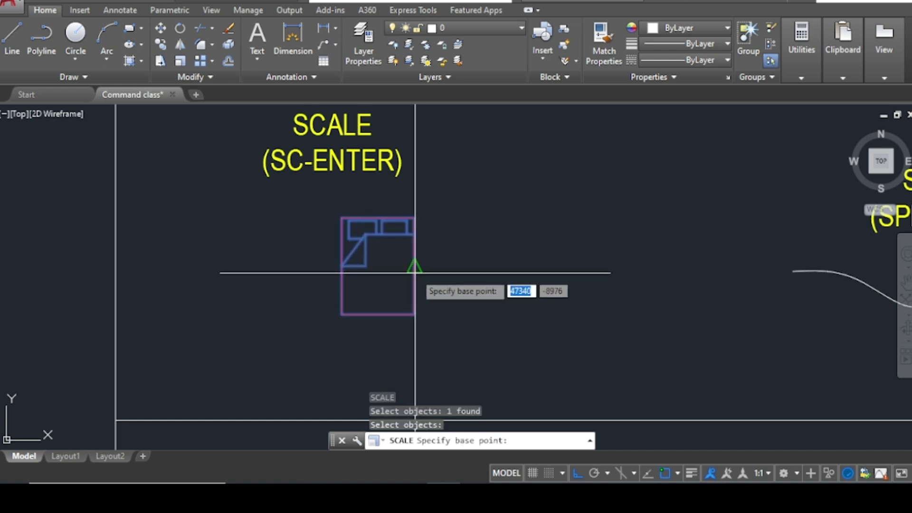
{"action": "left_click", "coordinate": [414, 273]}
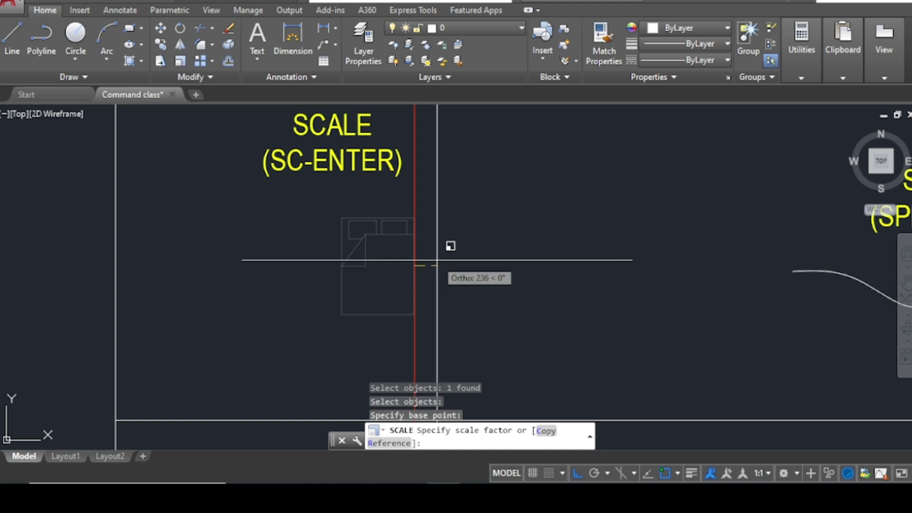
{"action": "type", "text": "1.3"}
{"action": "key", "text": "Return"}
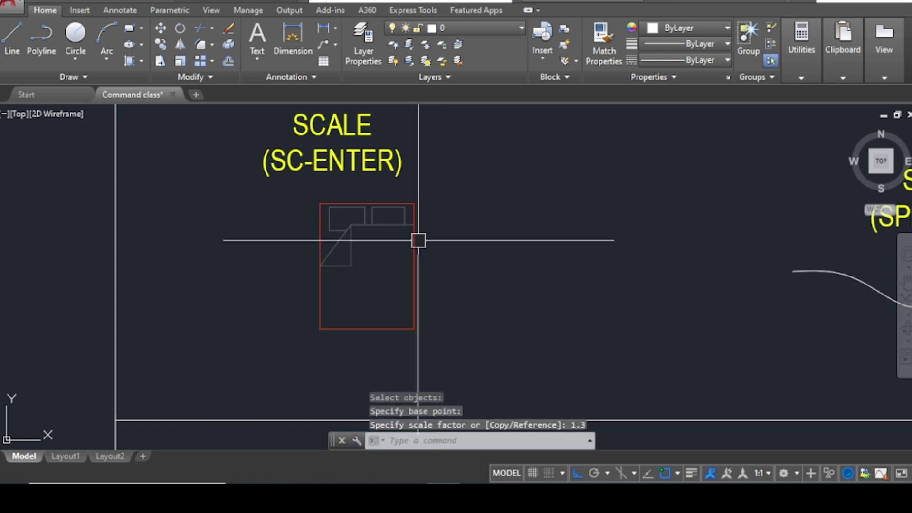
{"action": "scroll", "coordinate": [308, 231], "scroll_direction": "down", "scroll_amount": 2}
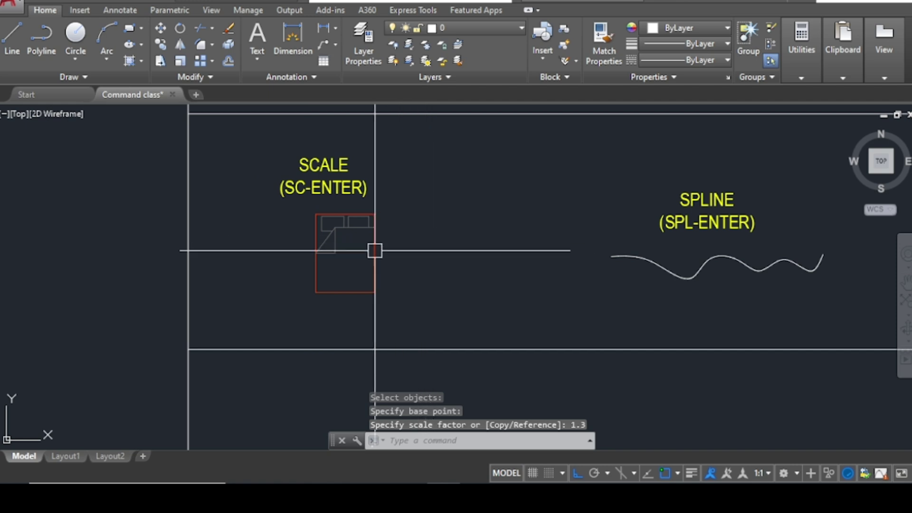
Copy the enlarged bed block horizontally to the right, placing one copy beside the original.
{"action": "scroll", "coordinate": [375, 247], "scroll_direction": "up", "scroll_amount": 2}
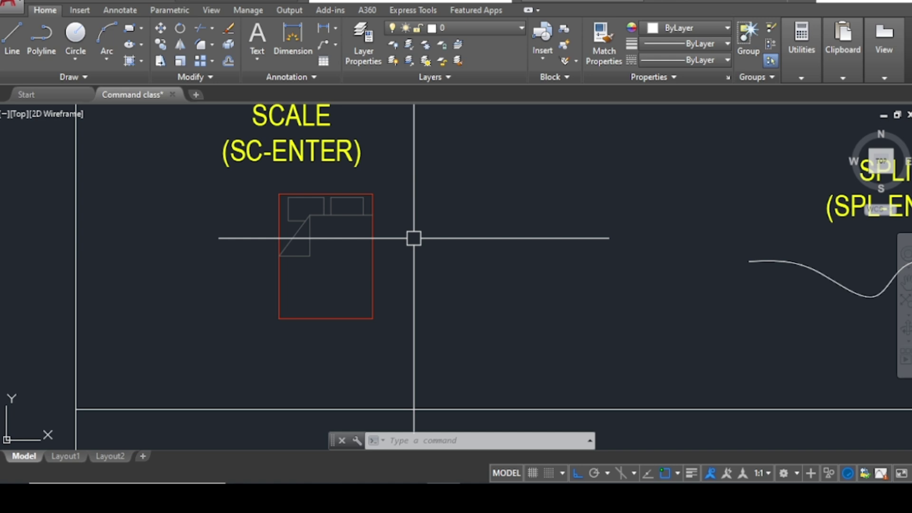
{"action": "type", "text": "o"}
{"action": "key", "text": "Return"}
{"action": "left_click", "coordinate": [373, 228]}
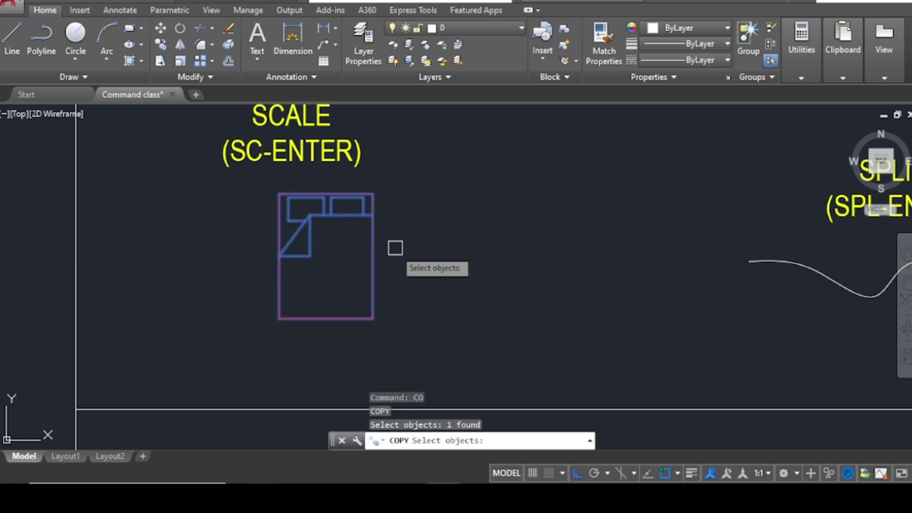
{"action": "key", "text": "Return"}
{"action": "left_click", "coordinate": [397, 258]}
{"action": "left_click", "coordinate": [547, 258]}
{"action": "key", "text": "Escape"}
{"action": "scroll", "coordinate": [523, 252], "scroll_direction": "down", "scroll_amount": 2}
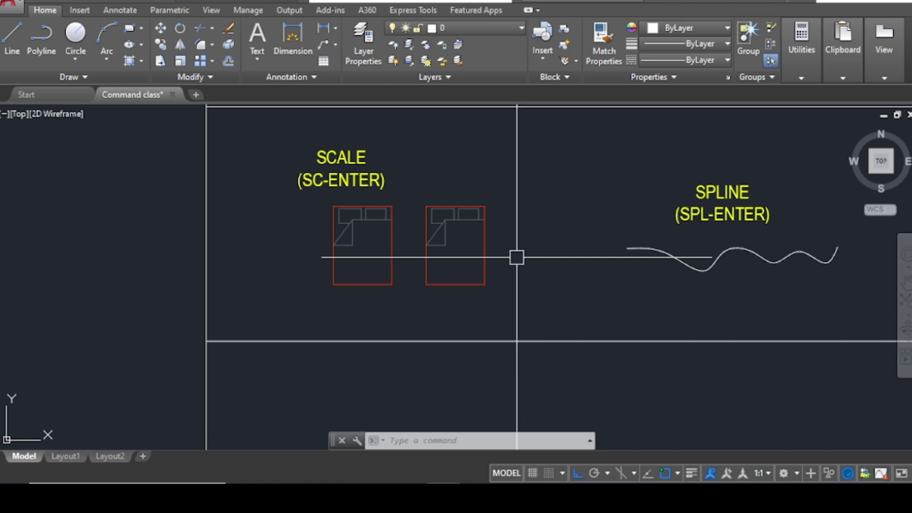
Start the Scale command on the right-hand copy of the bed block.
{"action": "type", "text": "sc"}
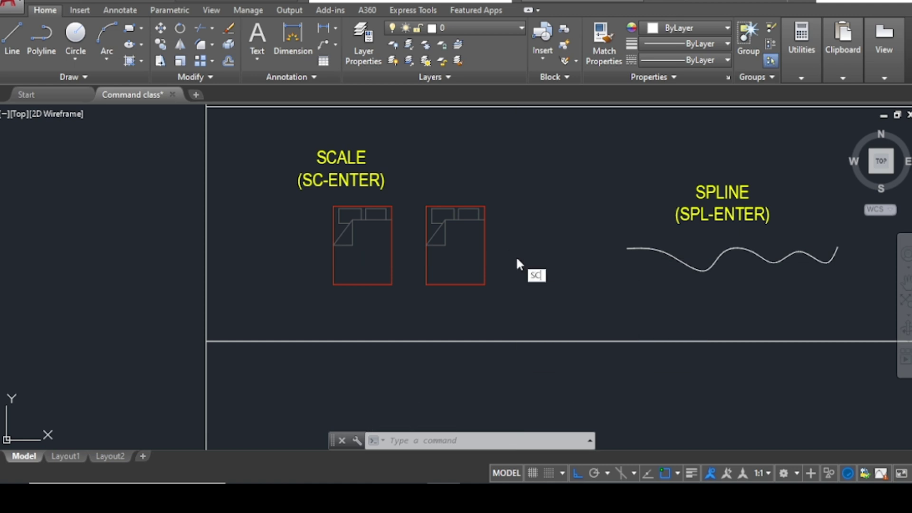
{"action": "key", "text": "Return"}
{"action": "left_click", "coordinate": [481, 242]}
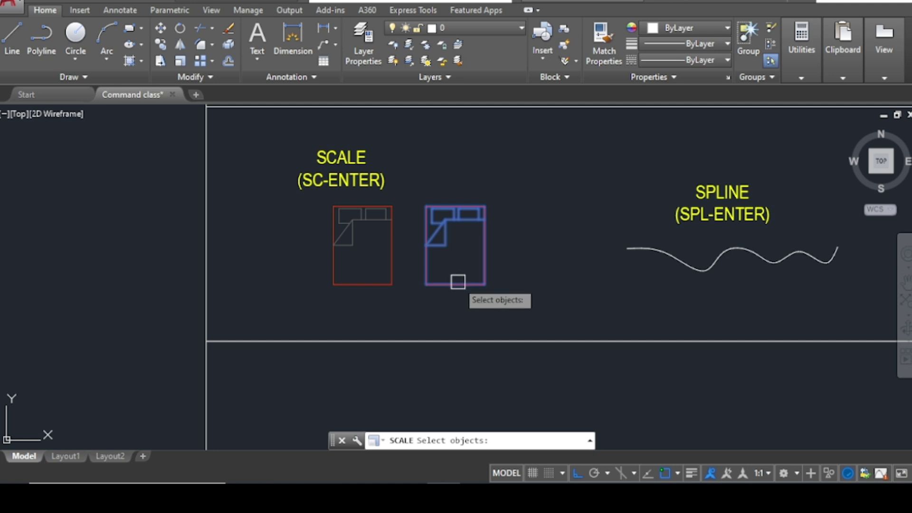
Scale the right bed by a factor of 2 about the midpoint of its bottom edge.
{"action": "key", "text": "Return"}
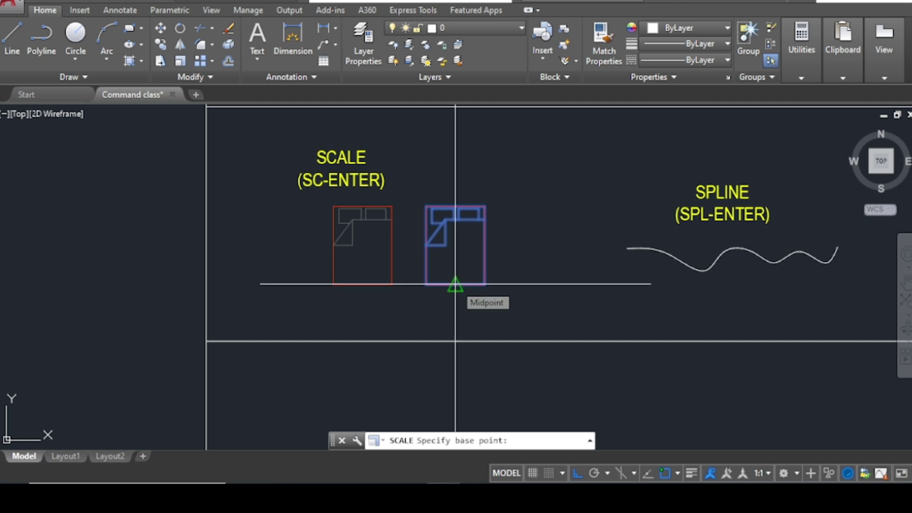
{"action": "left_click", "coordinate": [455, 340]}
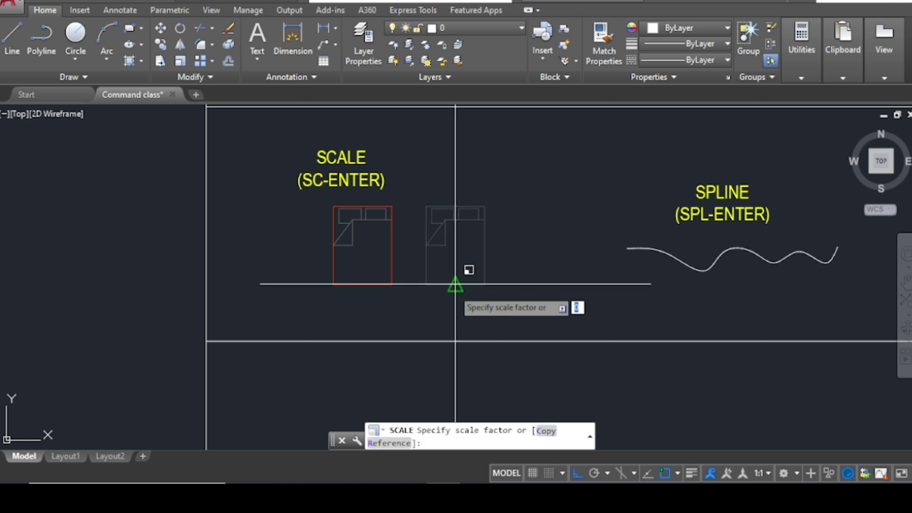
{"action": "type", "text": "2"}
{"action": "key", "text": "Return"}
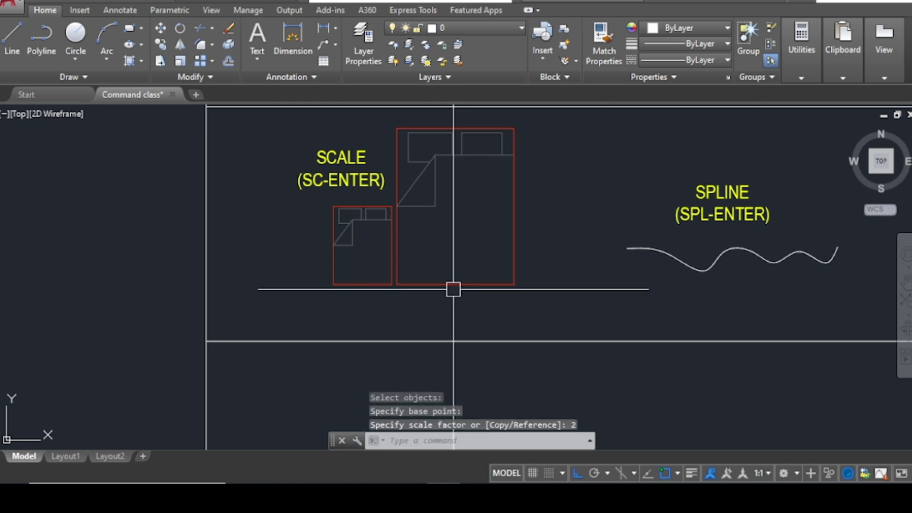
Move the enlarged bed horizontally to the right, leaving a gap between it and the small bed.
{"action": "type", "text": "m"}
{"action": "key", "text": "Return"}
{"action": "left_click", "coordinate": [516, 211]}
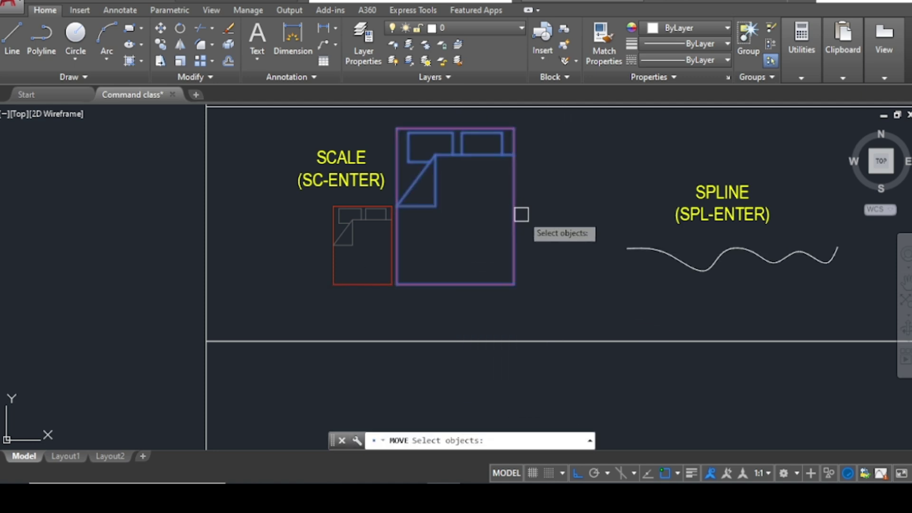
{"action": "key", "text": "Return"}
{"action": "left_click", "coordinate": [537, 221]}
{"action": "left_click", "coordinate": [579, 209]}
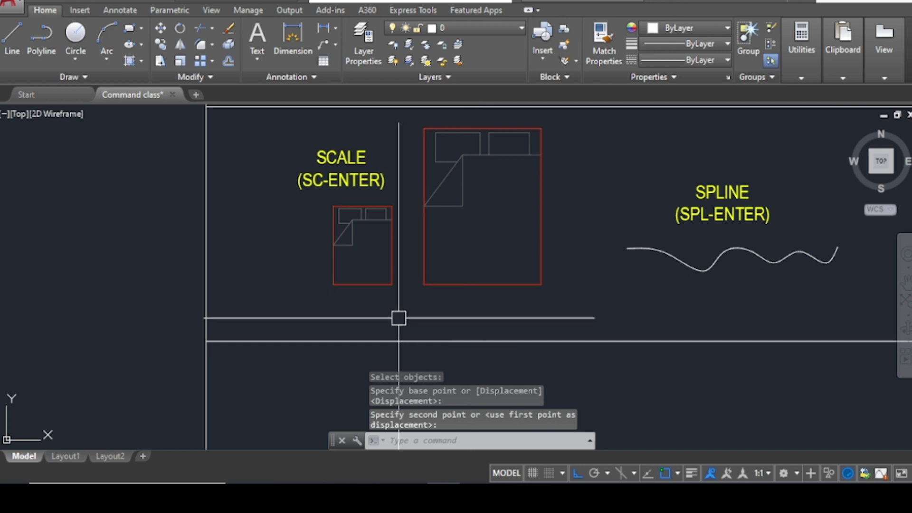
Copy the small bed under the SCALE label into the empty area left of the table frame.
{"action": "scroll", "coordinate": [423, 300], "scroll_direction": "down", "scroll_amount": 2}
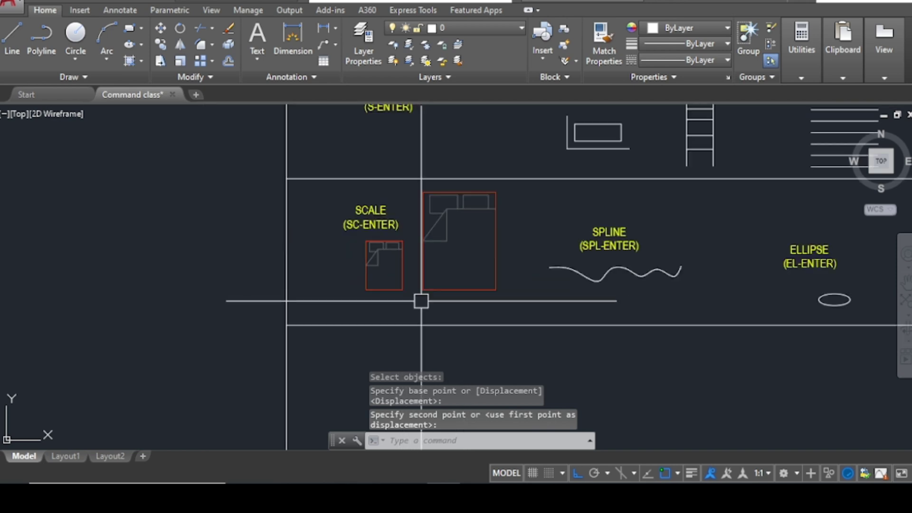
{"action": "scroll", "coordinate": [412, 265], "scroll_direction": "down", "scroll_amount": 2}
{"action": "scroll", "coordinate": [411, 265], "scroll_direction": "up", "scroll_amount": 2}
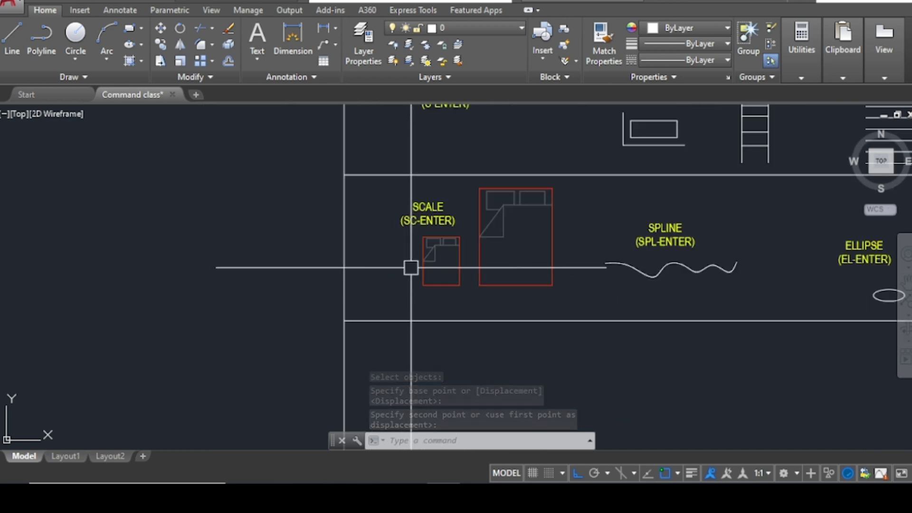
{"action": "type", "text": "co"}
{"action": "key", "text": "Return"}
{"action": "left_click", "coordinate": [428, 264]}
{"action": "key", "text": "Return"}
{"action": "left_click", "coordinate": [446, 262]}
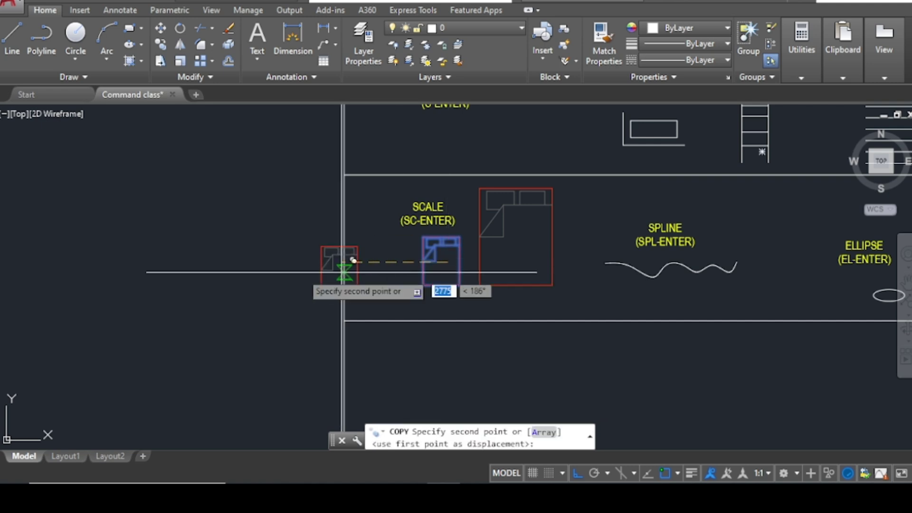
{"action": "key", "text": "Escape"}
Add a vertical linear dimension along the left edge of the copied bed, placed to its left.
{"action": "scroll", "coordinate": [248, 267], "scroll_direction": "up", "scroll_amount": 4}
{"action": "scroll", "coordinate": [397, 268], "scroll_direction": "down", "scroll_amount": 2}
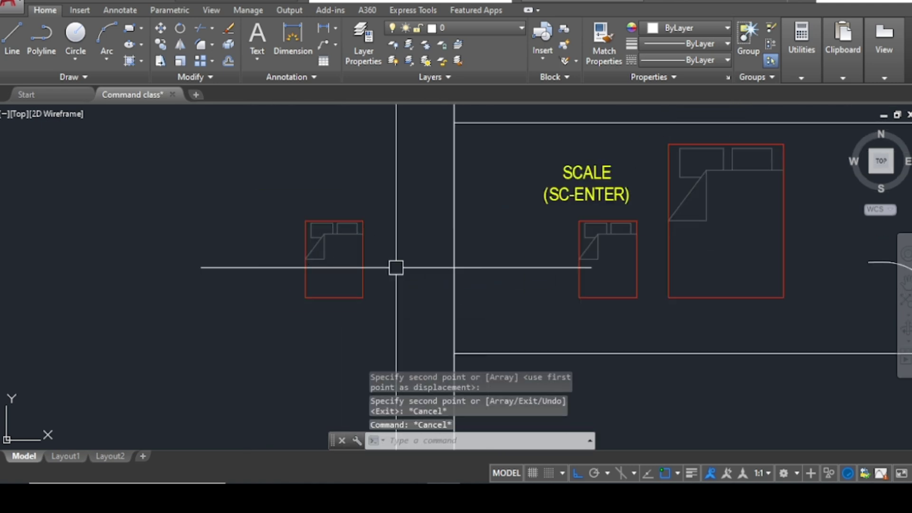
{"action": "scroll", "coordinate": [330, 248], "scroll_direction": "up", "scroll_amount": 2}
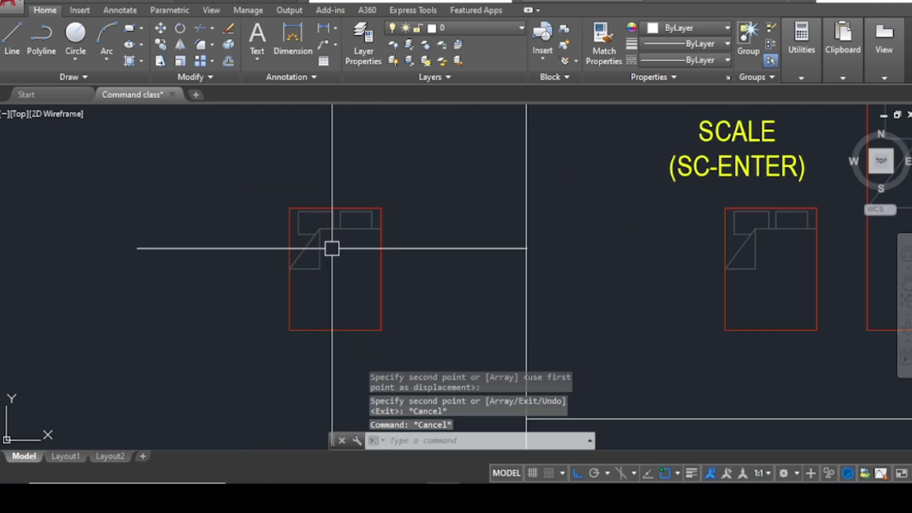
{"action": "scroll", "coordinate": [388, 214], "scroll_direction": "down", "scroll_amount": 2}
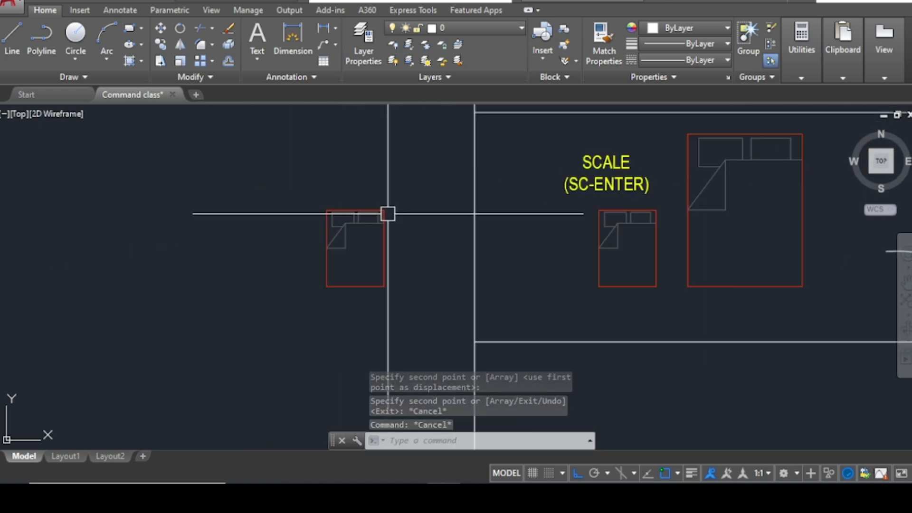
{"action": "type", "text": "dli"}
{"action": "key", "text": "Return"}
{"action": "left_click", "coordinate": [326, 286]}
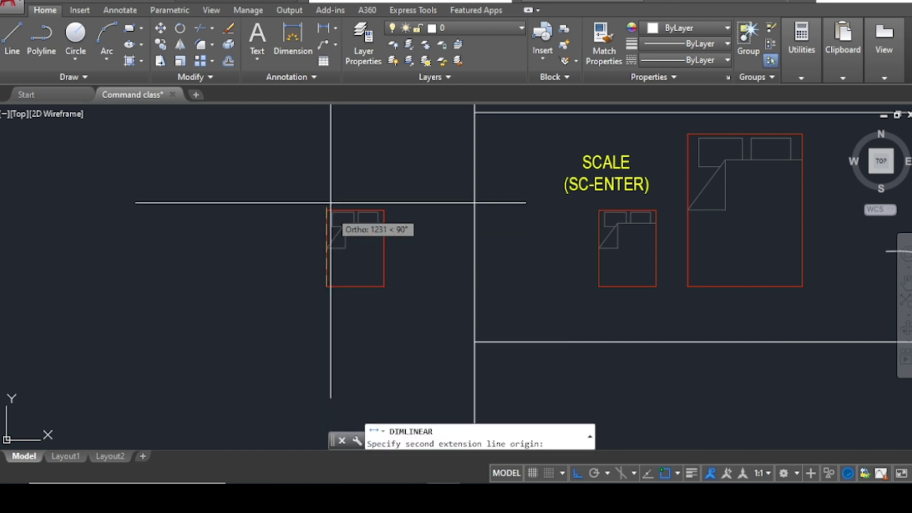
{"action": "left_click", "coordinate": [326, 210]}
{"action": "left_click", "coordinate": [274, 222]}
{"action": "scroll", "coordinate": [288, 263], "scroll_direction": "up", "scroll_amount": 4}
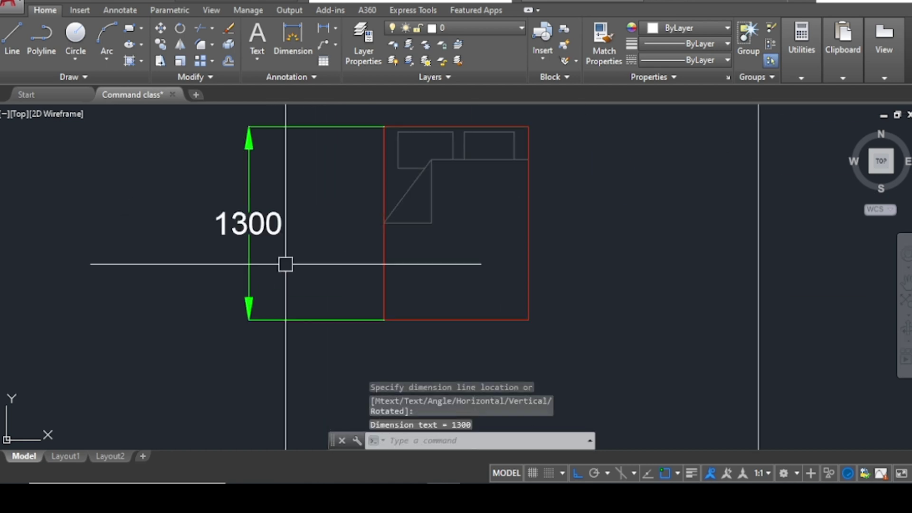
{"action": "scroll", "coordinate": [266, 247], "scroll_direction": "down", "scroll_amount": 4}
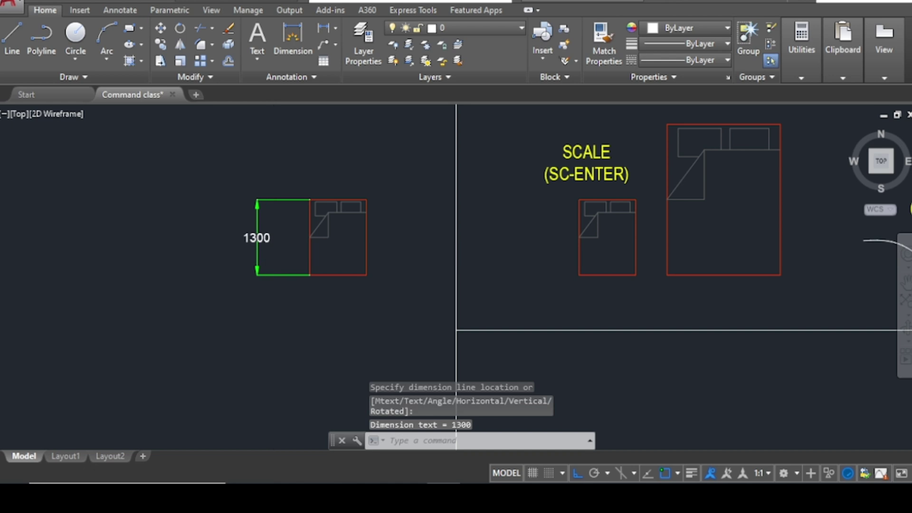
{"action": "scroll", "coordinate": [283, 254], "scroll_direction": "up", "scroll_amount": 2}
{"action": "scroll", "coordinate": [313, 259], "scroll_direction": "down", "scroll_amount": 2}
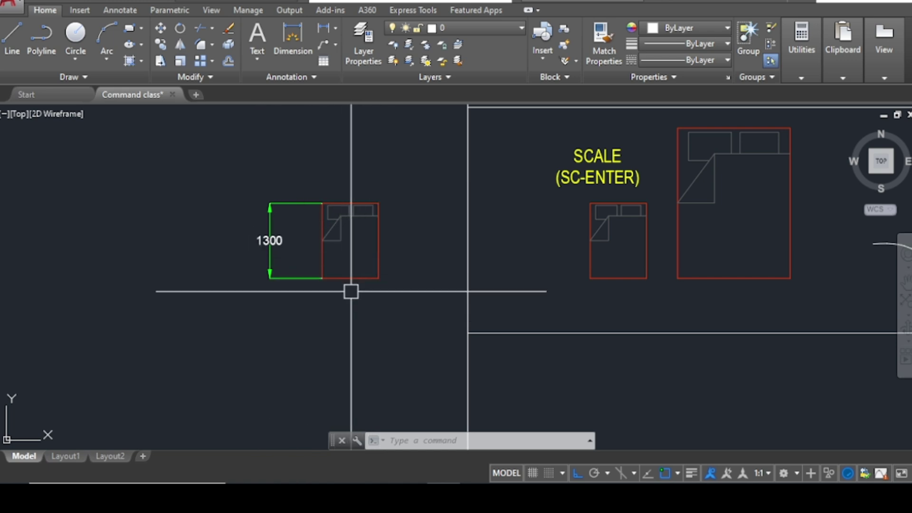
Scale the copied bed and its dimension from the bed's lower-left corner by reference, using its left edge, to a new length of 2000.
{"action": "type", "text": "sc"}
{"action": "key", "text": "Return"}
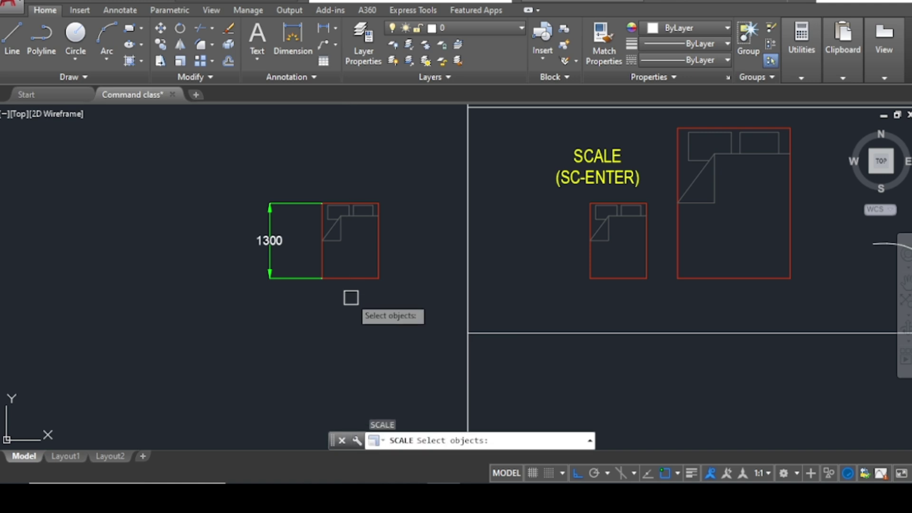
{"action": "left_click", "coordinate": [351, 298]}
{"action": "left_click", "coordinate": [291, 250]}
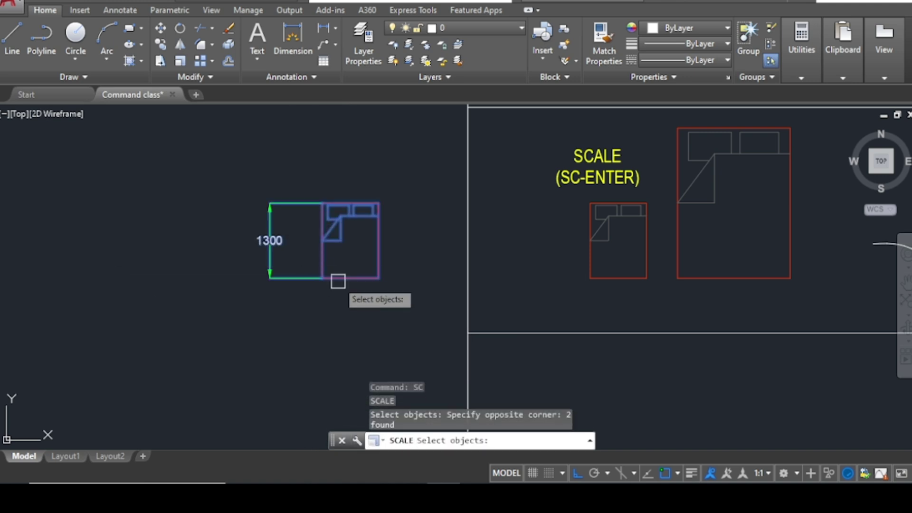
{"action": "key", "text": "Return"}
{"action": "left_click", "coordinate": [323, 277]}
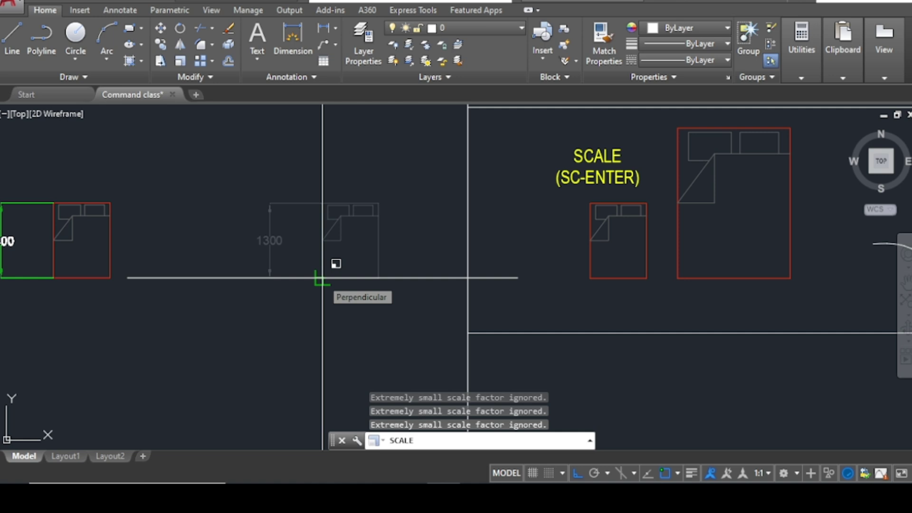
{"action": "type", "text": "r"}
{"action": "key", "text": "Return"}
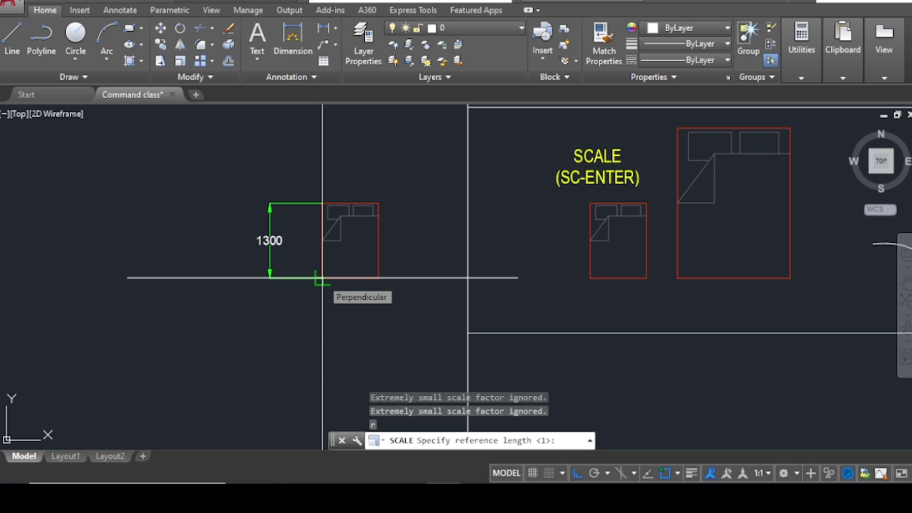
{"action": "left_click", "coordinate": [323, 277]}
{"action": "left_click", "coordinate": [322, 204]}
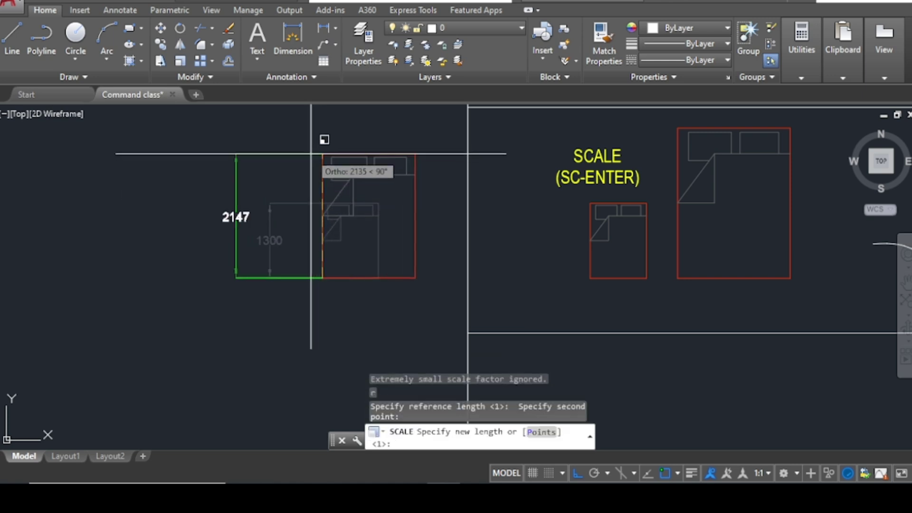
{"action": "type", "text": "2"}
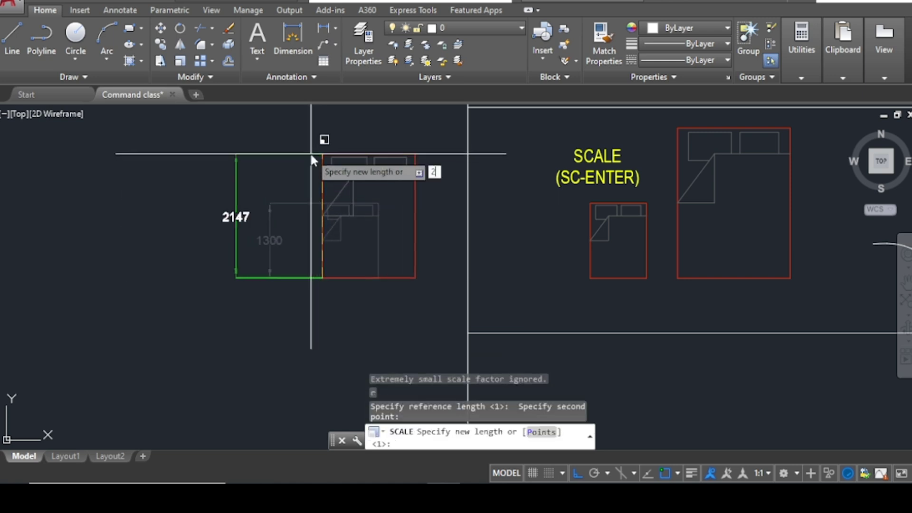
{"action": "type", "text": "000"}
{"action": "key", "text": "Return"}
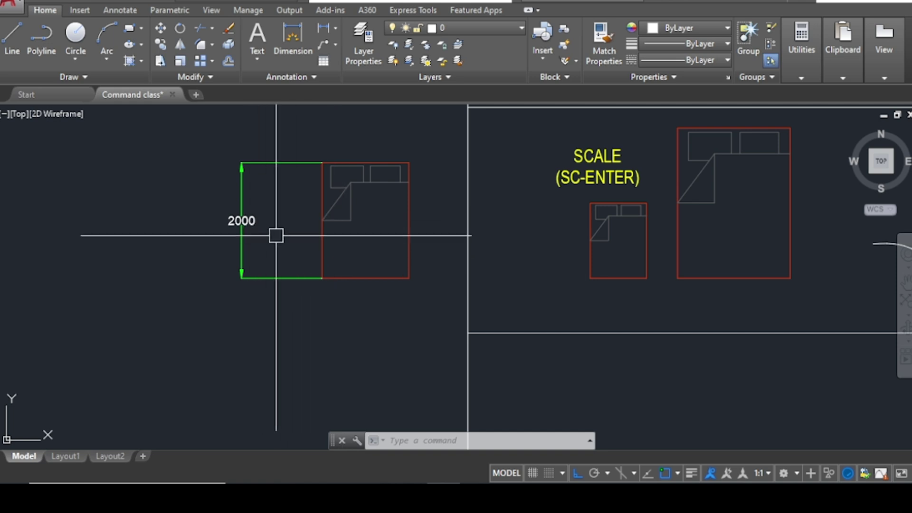
Rescale the dimensioned bed by reference from its lower-left corner, taking its left edge as reference and 1500 as the new length.
{"action": "type", "text": "SC"}
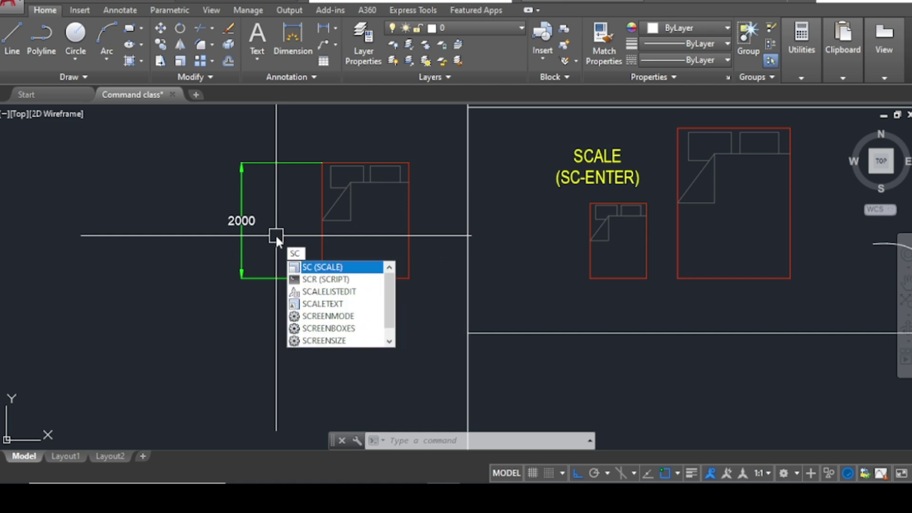
{"action": "key", "text": "Return"}
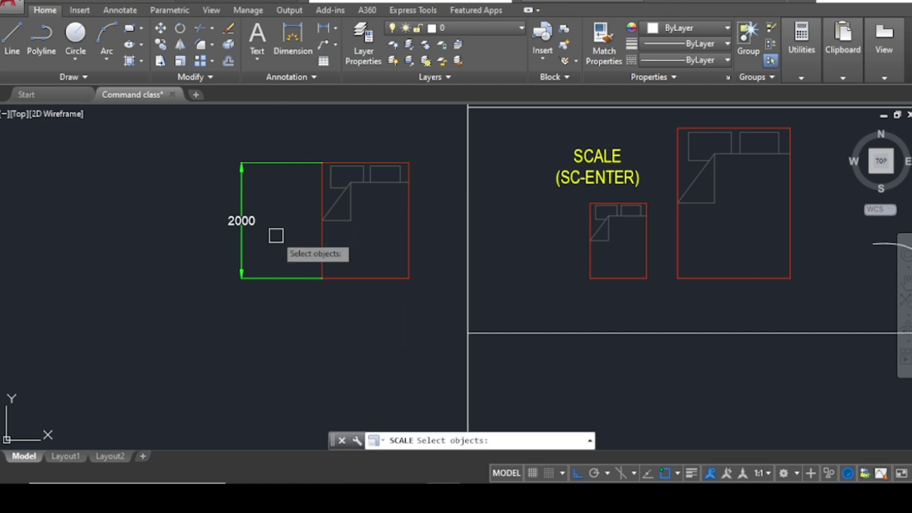
{"action": "left_click", "coordinate": [336, 301]}
{"action": "left_click", "coordinate": [285, 234]}
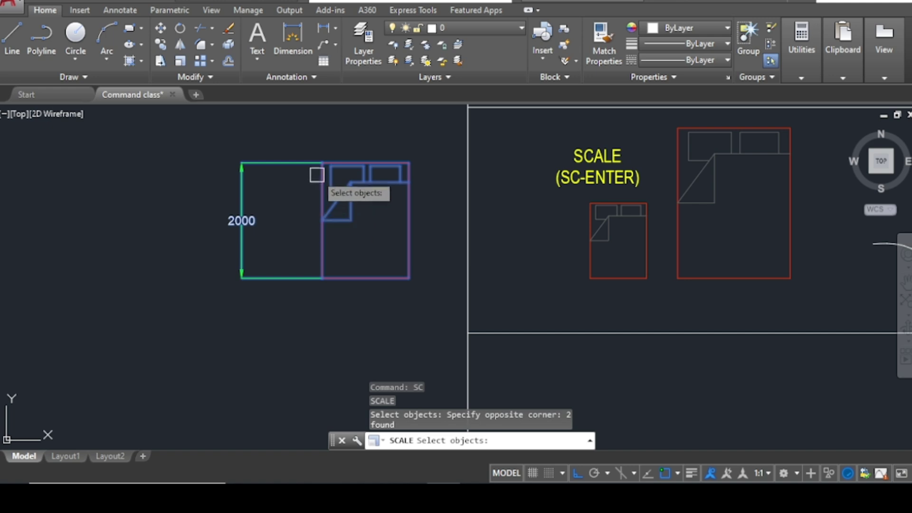
{"action": "key", "text": "Return"}
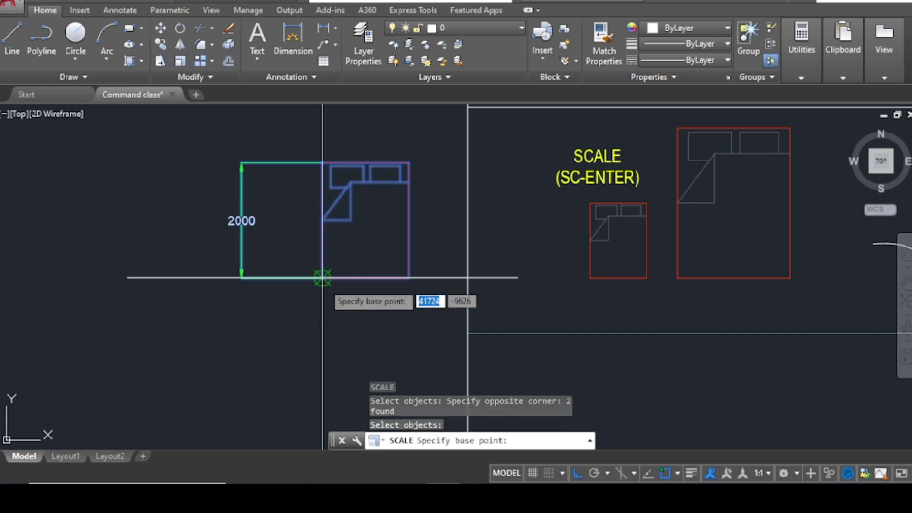
{"action": "left_click", "coordinate": [322, 278]}
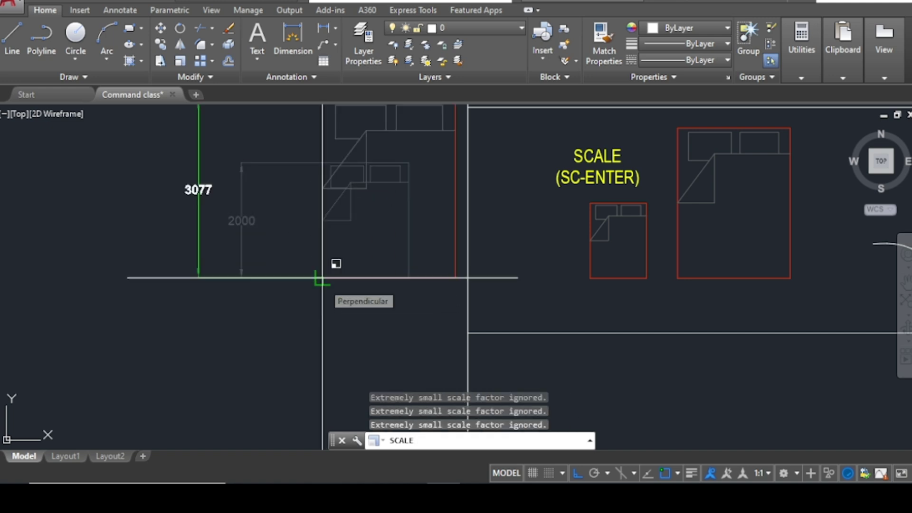
{"action": "type", "text": "r"}
{"action": "key", "text": "Return"}
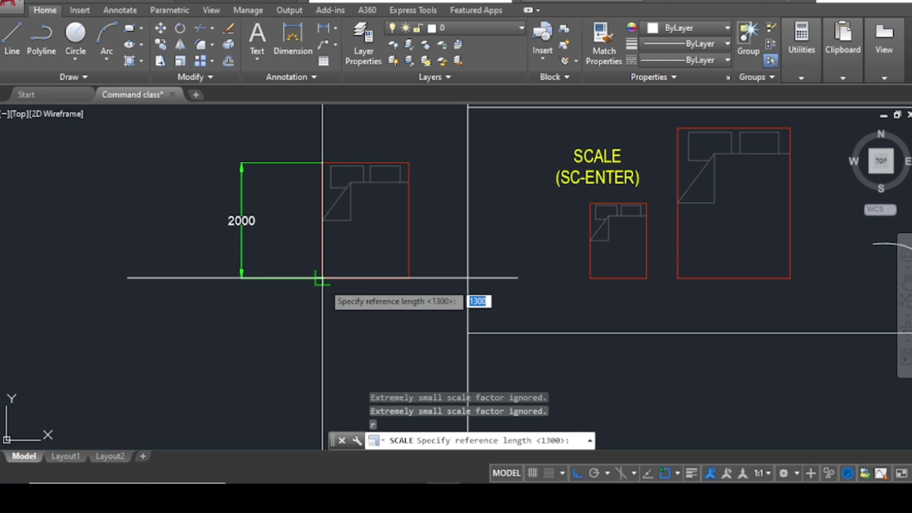
{"action": "left_click", "coordinate": [322, 278]}
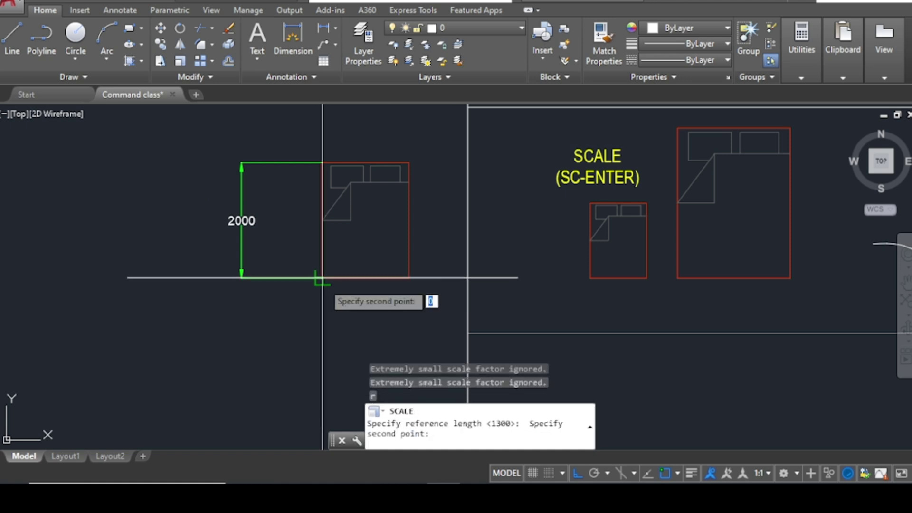
{"action": "left_click", "coordinate": [319, 164]}
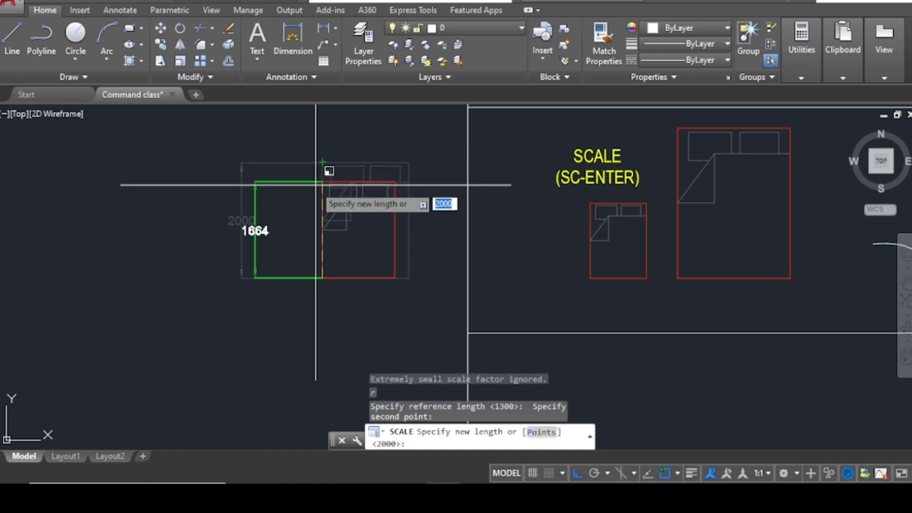
{"action": "scroll", "coordinate": [323, 200], "scroll_direction": "up", "scroll_amount": 2}
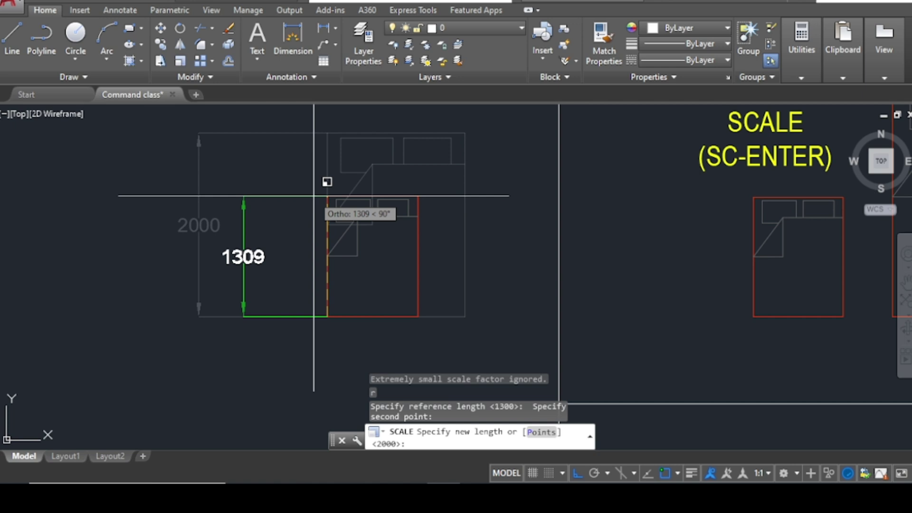
{"action": "type", "text": "1500"}
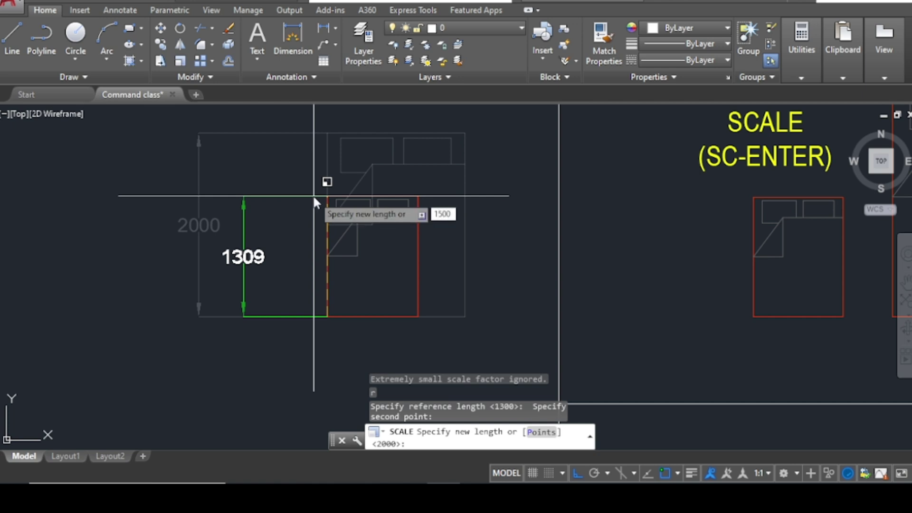
{"action": "key", "text": "Return"}
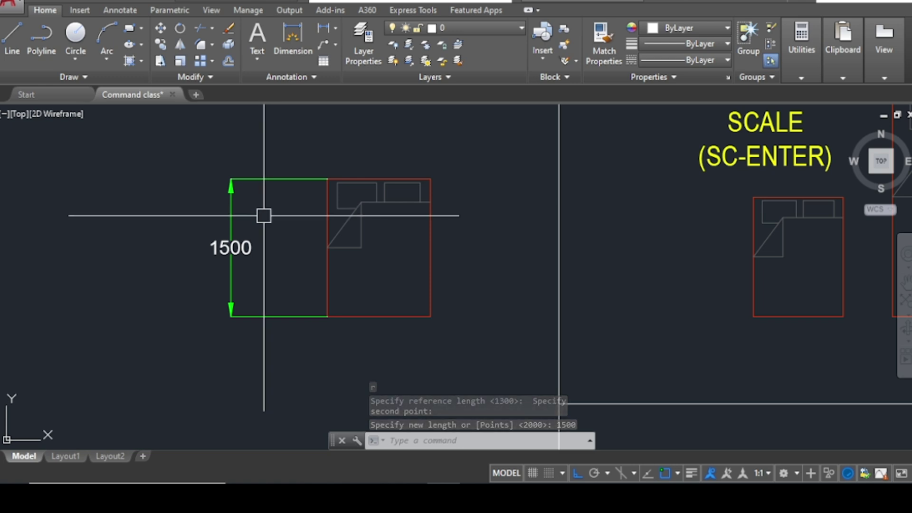
{"action": "scroll", "coordinate": [258, 218], "scroll_direction": "down", "scroll_amount": 2}
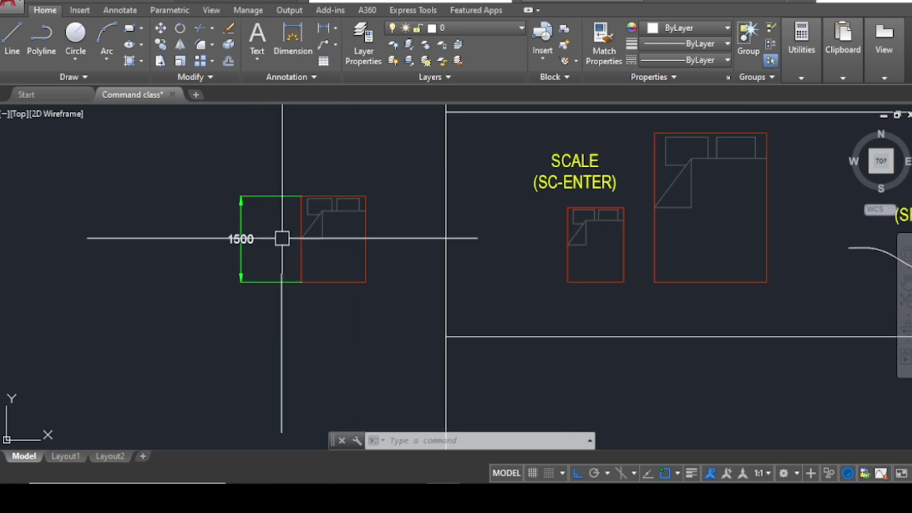
{"action": "scroll", "coordinate": [282, 238], "scroll_direction": "down", "scroll_amount": 3}
{"action": "scroll", "coordinate": [393, 245], "scroll_direction": "up", "scroll_amount": 2}
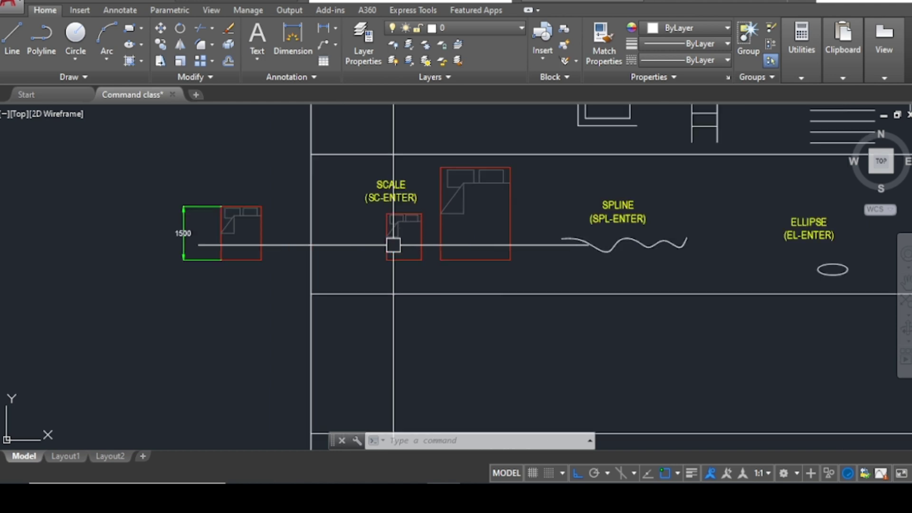
Examine the SPLINE and SCALE examples in the command sheet and the dimensioned bed outside the table frame.
{"action": "scroll", "coordinate": [315, 232], "scroll_direction": "down", "scroll_amount": 3}
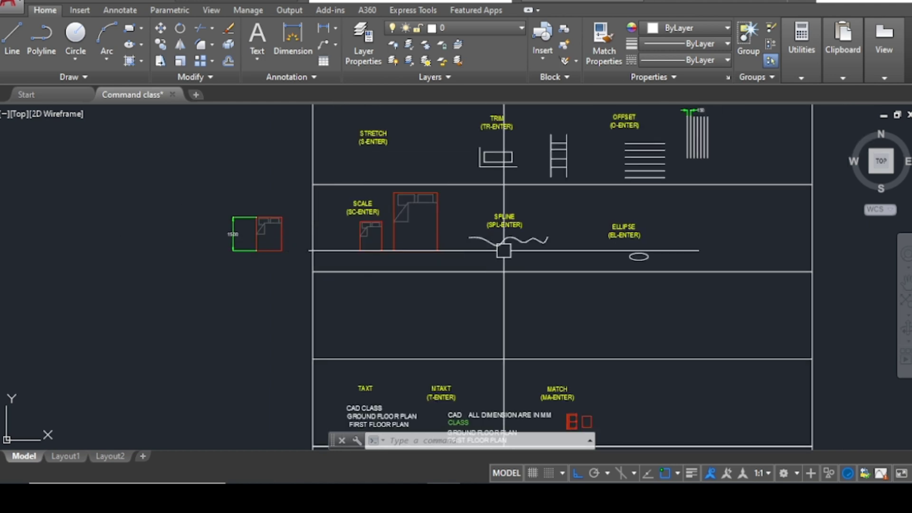
{"action": "scroll", "coordinate": [527, 247], "scroll_direction": "up", "scroll_amount": 5}
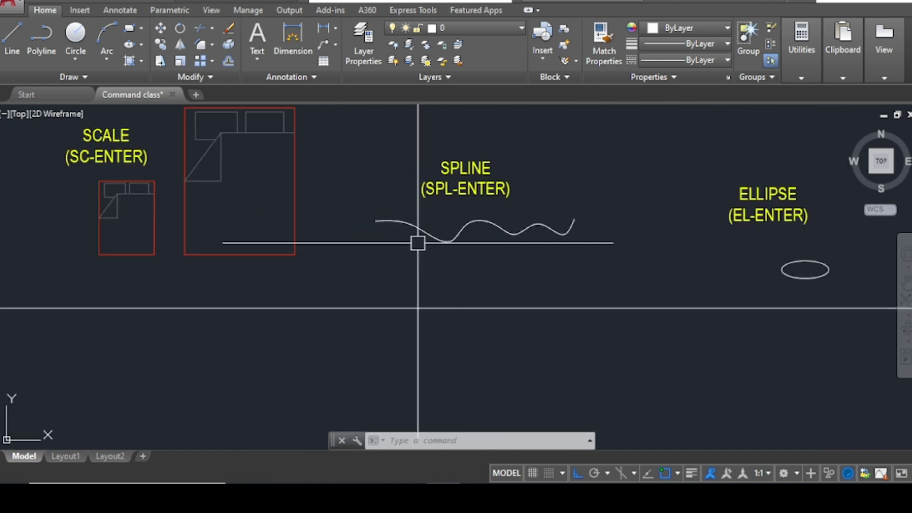
{"action": "scroll", "coordinate": [417, 243], "scroll_direction": "down", "scroll_amount": 2}
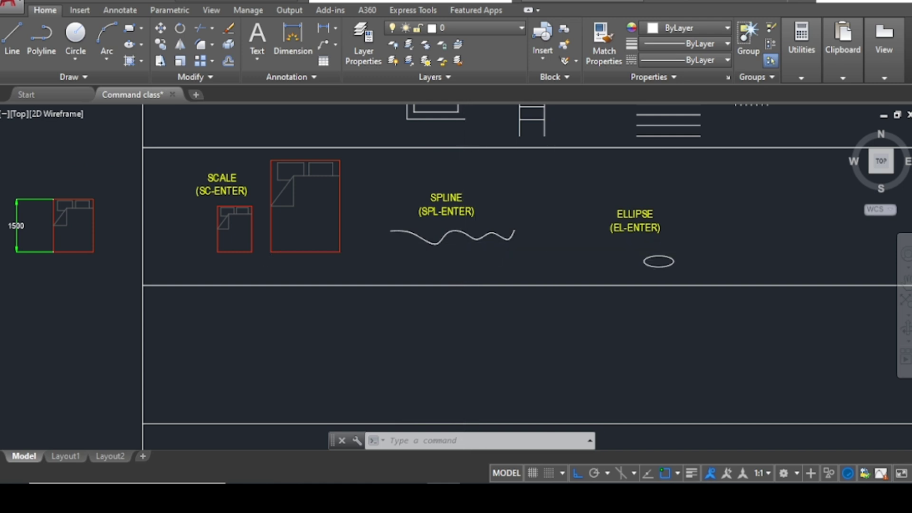
{"action": "scroll", "coordinate": [551, 242], "scroll_direction": "down", "scroll_amount": 2}
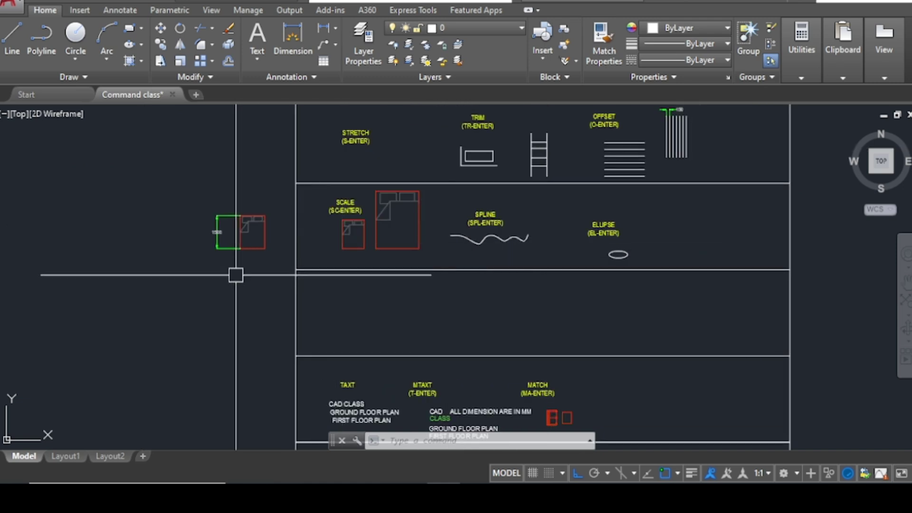
{"action": "scroll", "coordinate": [236, 274], "scroll_direction": "up", "scroll_amount": 2}
{"action": "middle_click_drag", "start_coordinate": [236, 280], "coordinate": [377, 257]}
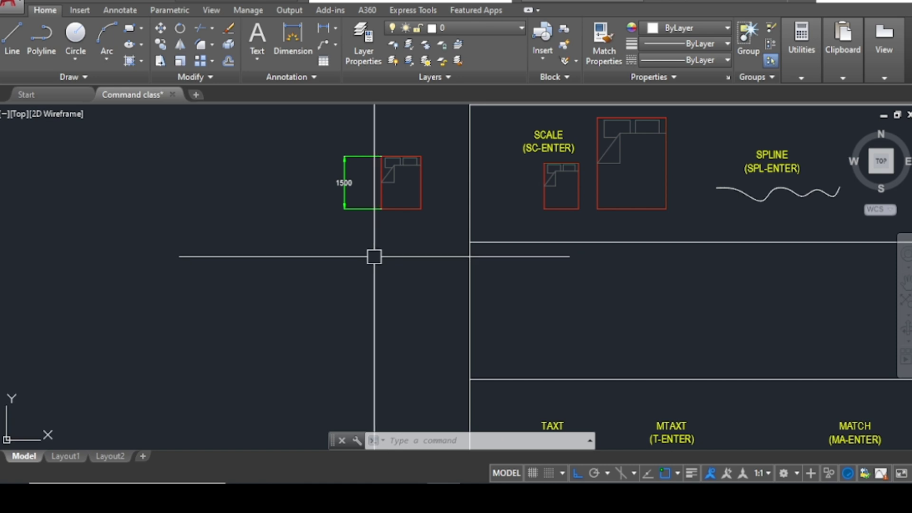
{"action": "scroll", "coordinate": [350, 251], "scroll_direction": "down", "scroll_amount": 2}
{"action": "scroll", "coordinate": [356, 261], "scroll_direction": "up", "scroll_amount": 2}
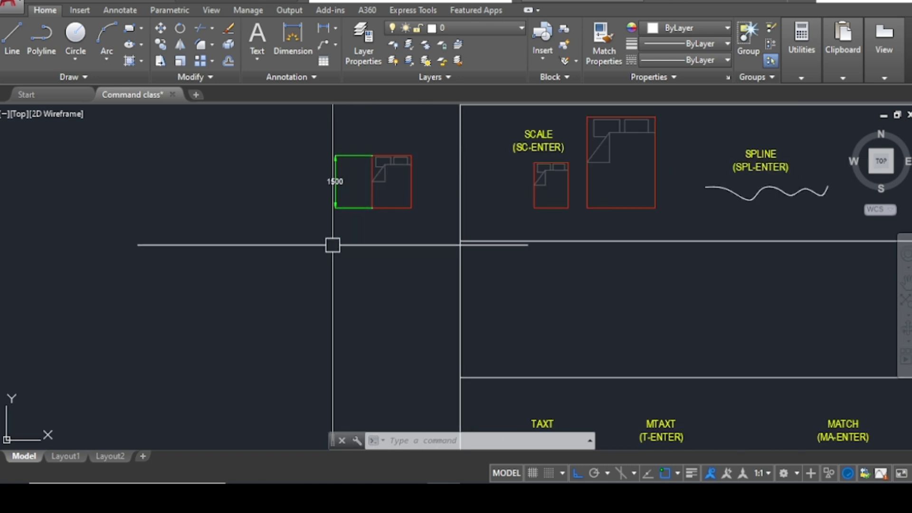
{"action": "scroll", "coordinate": [772, 170], "scroll_direction": "up", "scroll_amount": 5}
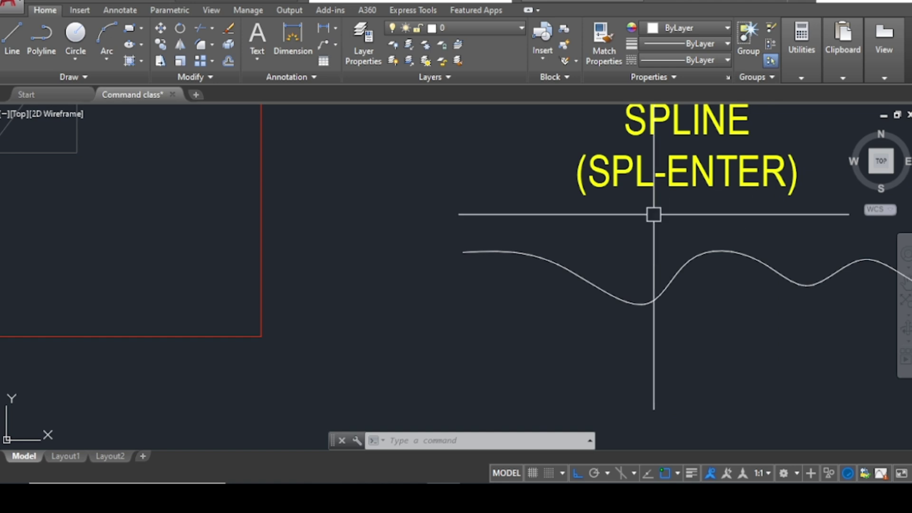
{"action": "scroll", "coordinate": [654, 215], "scroll_direction": "down", "scroll_amount": 5}
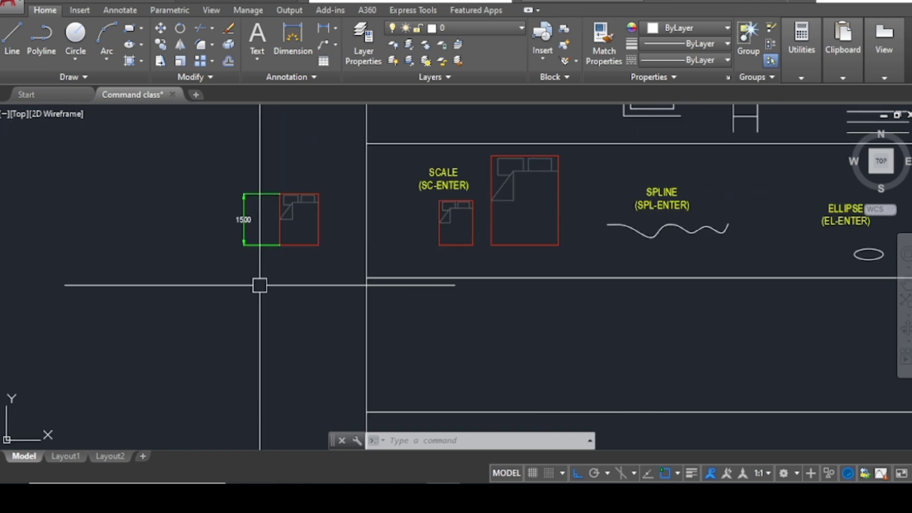
With Ortho off, draw an open free-form spline looping through many fit points in the empty area below the dimensioned bed.
{"action": "type", "text": "pl"}
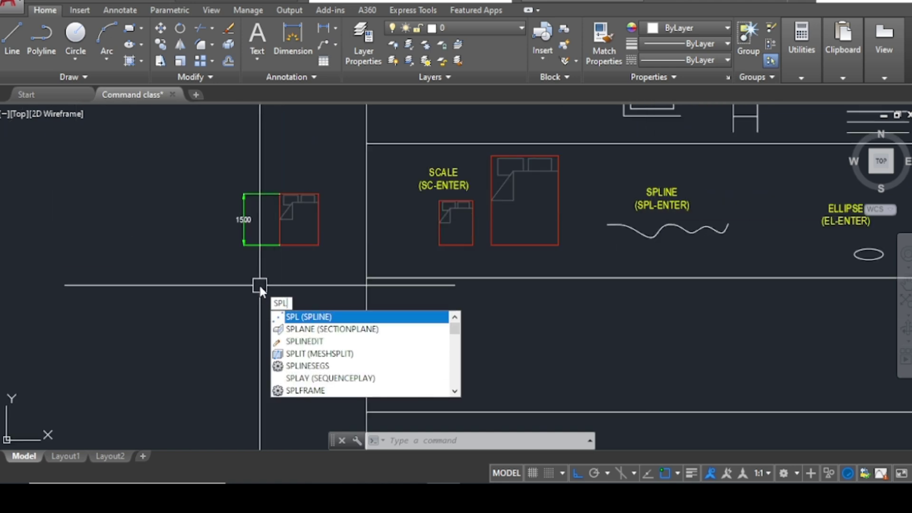
{"action": "key", "text": "Return"}
{"action": "scroll", "coordinate": [269, 280], "scroll_direction": "up", "scroll_amount": 3}
{"action": "left_click", "coordinate": [269, 283]}
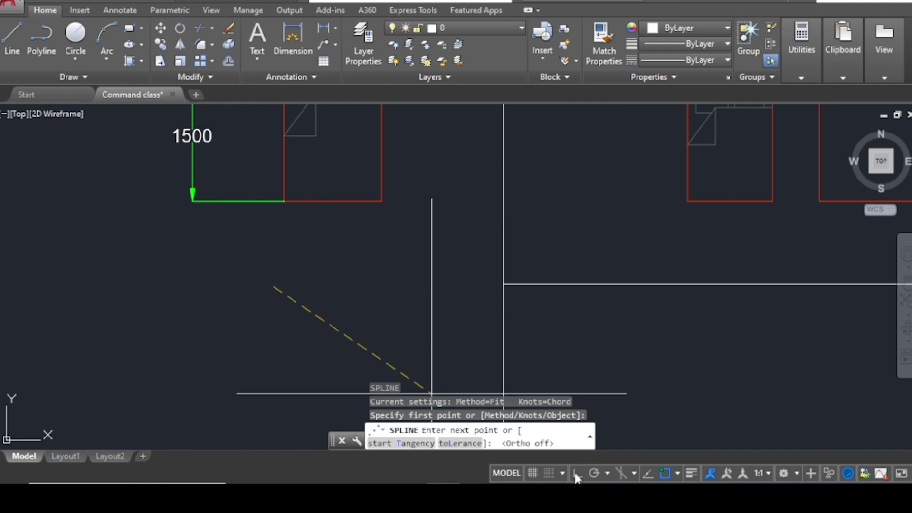
{"action": "scroll", "coordinate": [230, 254], "scroll_direction": "up", "scroll_amount": 3}
{"action": "left_click", "coordinate": [228, 251]}
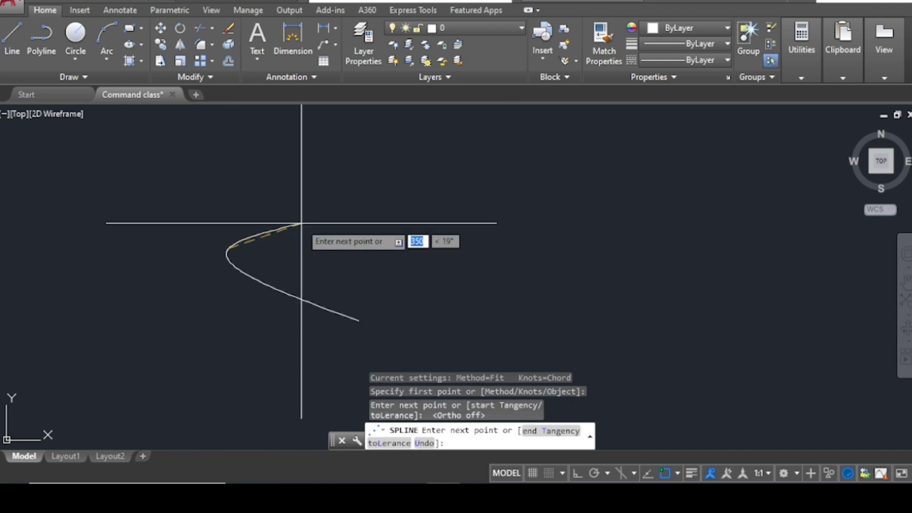
{"action": "scroll", "coordinate": [302, 223], "scroll_direction": "down", "scroll_amount": 2}
{"action": "left_click", "coordinate": [299, 232]}
{"action": "left_click", "coordinate": [346, 205]}
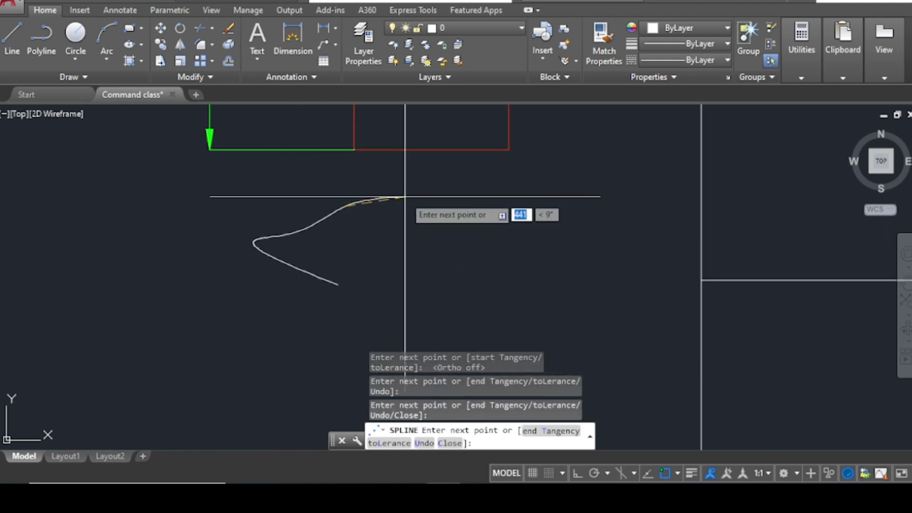
{"action": "left_click", "coordinate": [405, 196]}
{"action": "left_click", "coordinate": [420, 236]}
{"action": "scroll", "coordinate": [532, 237], "scroll_direction": "down", "scroll_amount": 3}
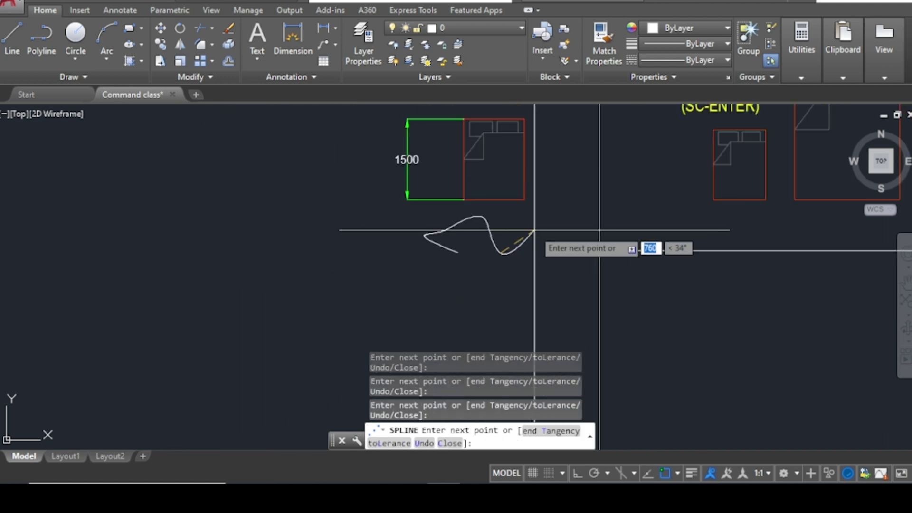
{"action": "scroll", "coordinate": [526, 271], "scroll_direction": "up", "scroll_amount": 3}
{"action": "left_click", "coordinate": [522, 273]}
{"action": "left_click", "coordinate": [477, 303]}
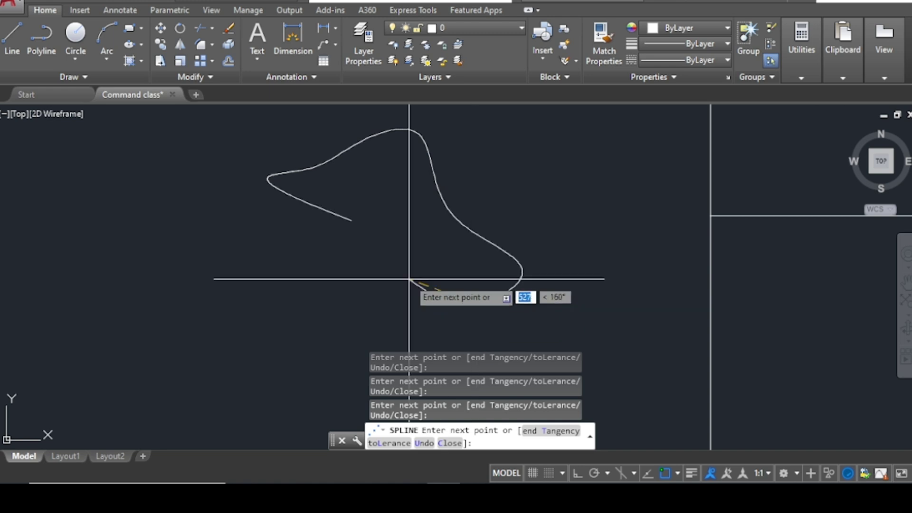
{"action": "left_click", "coordinate": [412, 279]}
{"action": "left_click", "coordinate": [365, 307]}
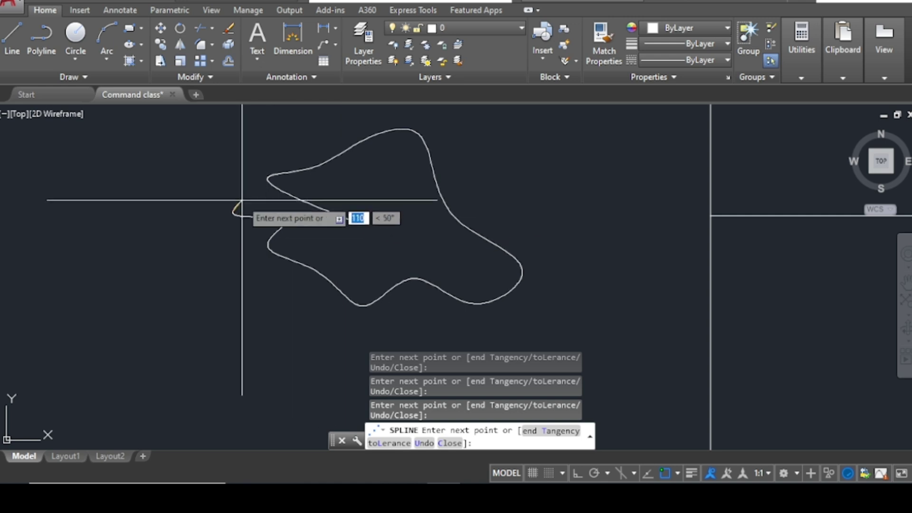
{"action": "key", "text": "Return"}
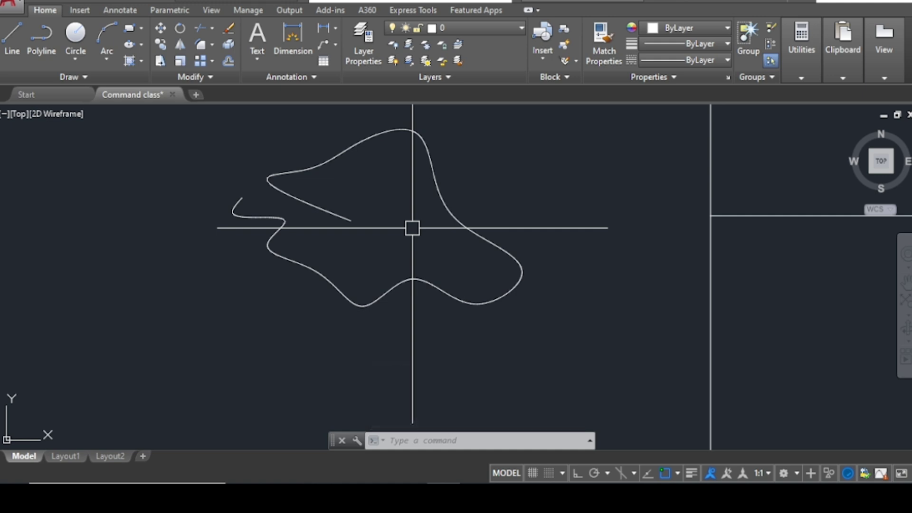
Stretch two fit points on the free-form spline's upper right side outward to round that side.
{"action": "scroll", "coordinate": [352, 221], "scroll_direction": "down", "scroll_amount": 2}
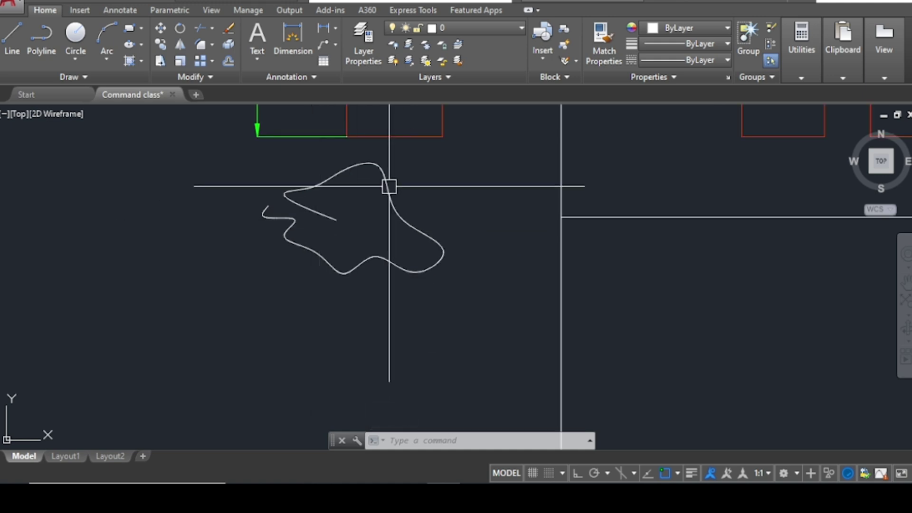
{"action": "left_click", "coordinate": [396, 228]}
{"action": "scroll", "coordinate": [402, 236], "scroll_direction": "up", "scroll_amount": 2}
{"action": "left_click", "coordinate": [403, 209]}
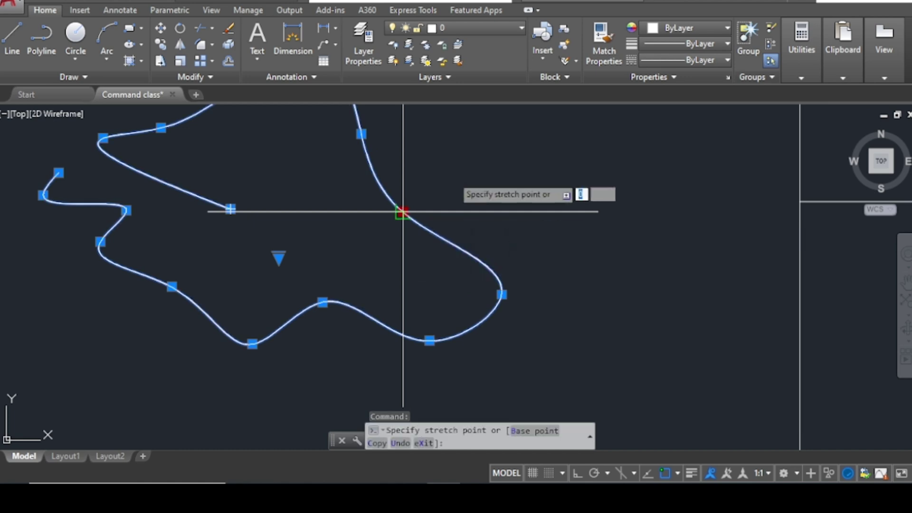
{"action": "scroll", "coordinate": [448, 229], "scroll_direction": "down", "scroll_amount": 2}
{"action": "scroll", "coordinate": [447, 230], "scroll_direction": "up", "scroll_amount": 2}
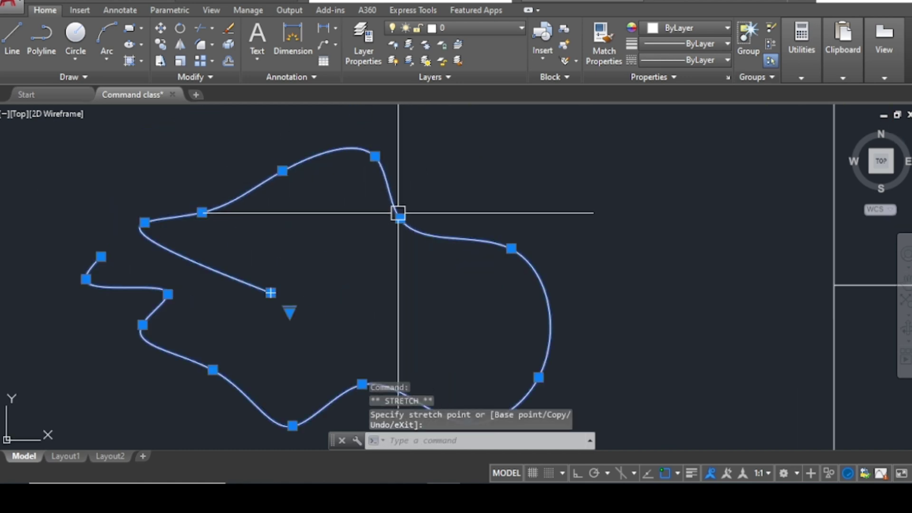
{"action": "left_click", "coordinate": [452, 163]}
{"action": "left_click", "coordinate": [451, 163]}
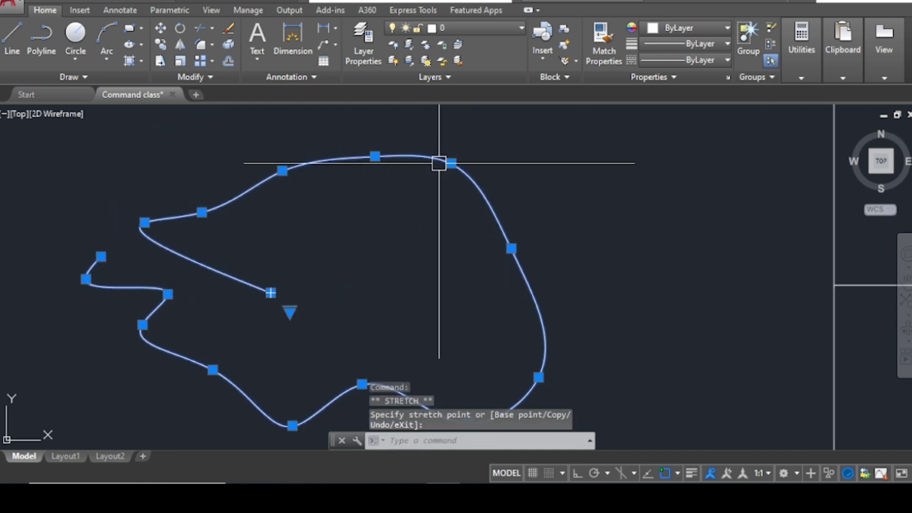
{"action": "key", "text": "Escape"}
Stretch the fit point at the dip in the spline's lower edge downward to bulge that edge outward.
{"action": "scroll", "coordinate": [386, 171], "scroll_direction": "down", "scroll_amount": 3}
{"action": "left_click", "coordinate": [448, 236]}
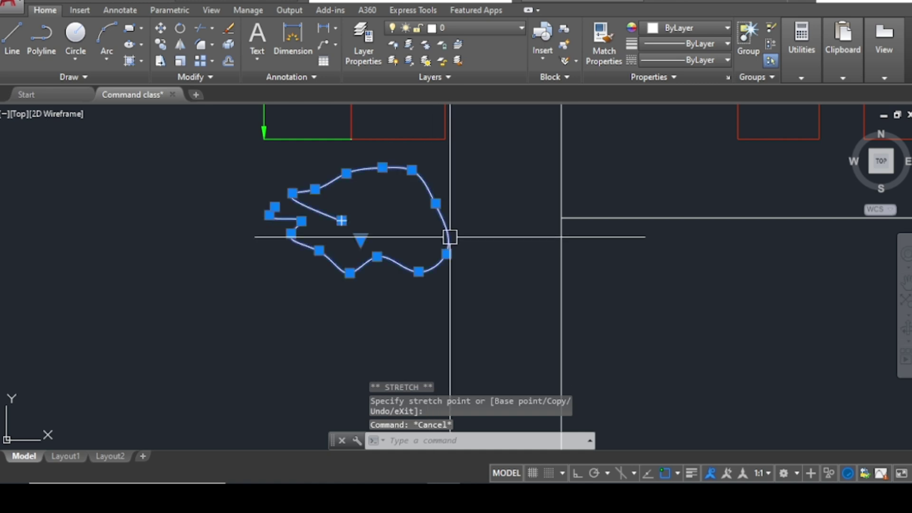
{"action": "left_click", "coordinate": [377, 257]}
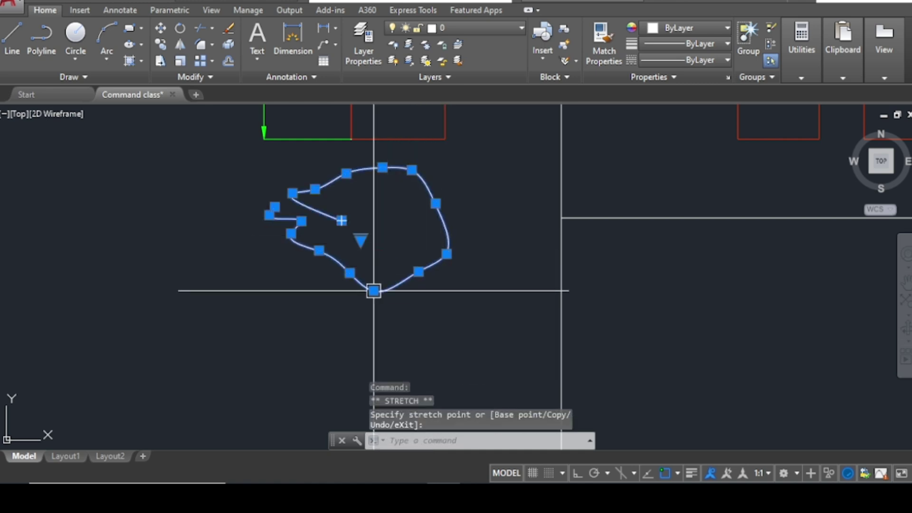
{"action": "key", "text": "Escape"}
{"action": "key", "text": "Escape"}
Erase the free-form spline below the dimensioned bed.
{"action": "left_click", "coordinate": [473, 249]}
{"action": "left_click", "coordinate": [407, 210]}
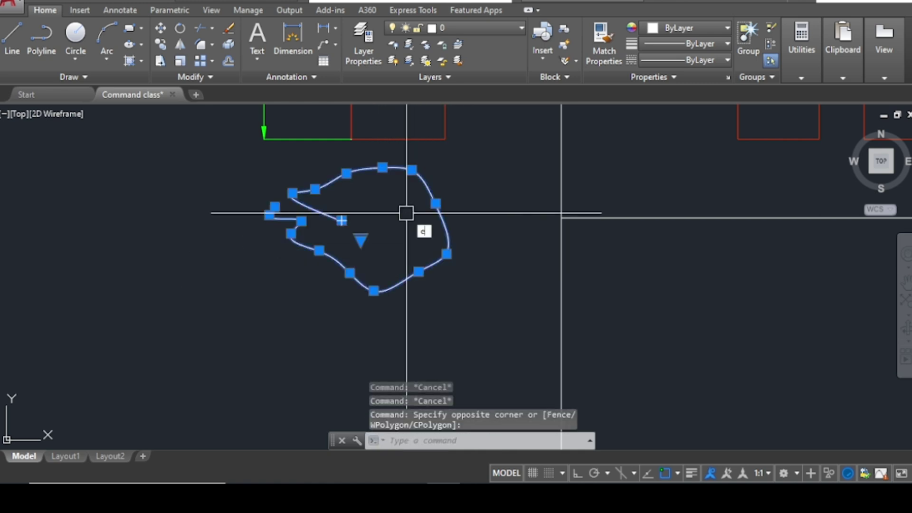
{"action": "type", "text": "E"}
{"action": "key", "text": "Return"}
Draw a narrow vertical wavy spline with closely spaced zigzag fit points below the dimensioned bed.
{"action": "type", "text": "SPL"}
{"action": "key", "text": "Return"}
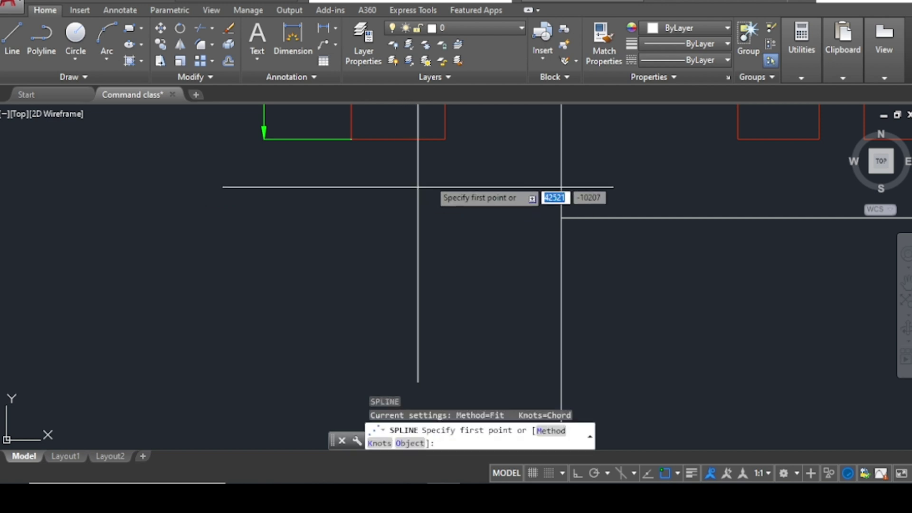
{"action": "scroll", "coordinate": [438, 164], "scroll_direction": "up", "scroll_amount": 4}
{"action": "left_click", "coordinate": [438, 164]}
{"action": "left_click", "coordinate": [422, 173]}
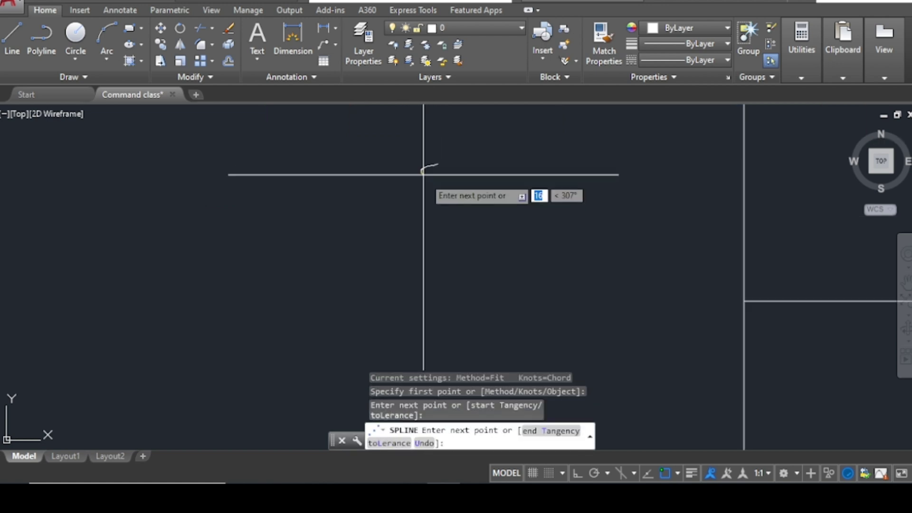
{"action": "left_click", "coordinate": [431, 196]}
{"action": "left_click", "coordinate": [434, 200]}
{"action": "left_click", "coordinate": [421, 221]}
{"action": "left_click", "coordinate": [434, 239]}
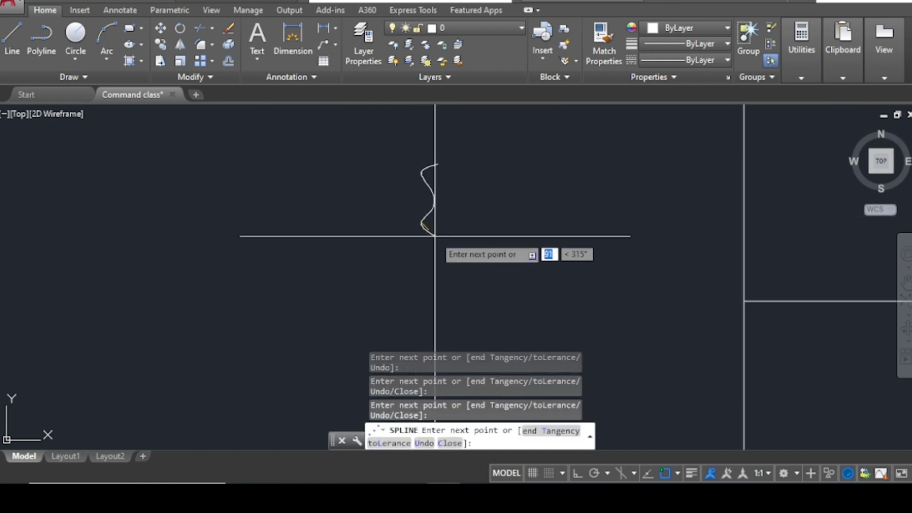
{"action": "left_click", "coordinate": [426, 258]}
{"action": "left_click", "coordinate": [432, 273]}
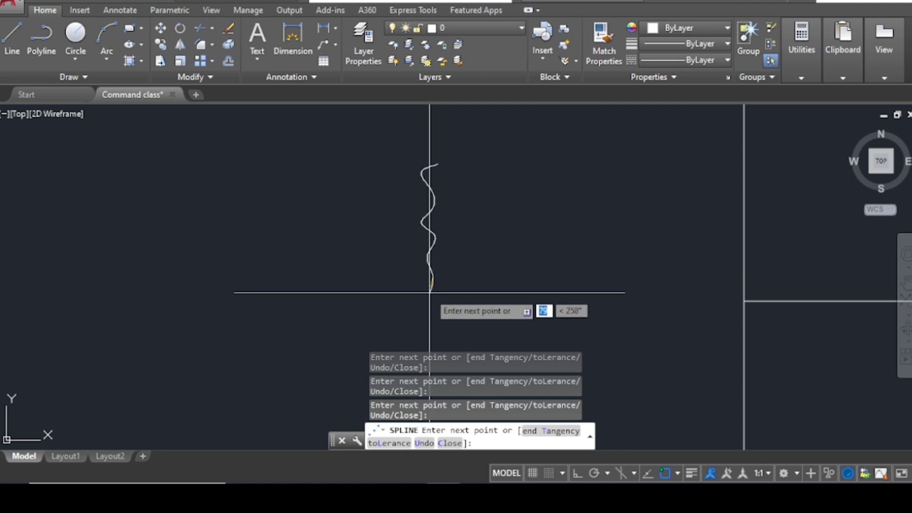
{"action": "left_click", "coordinate": [428, 296]}
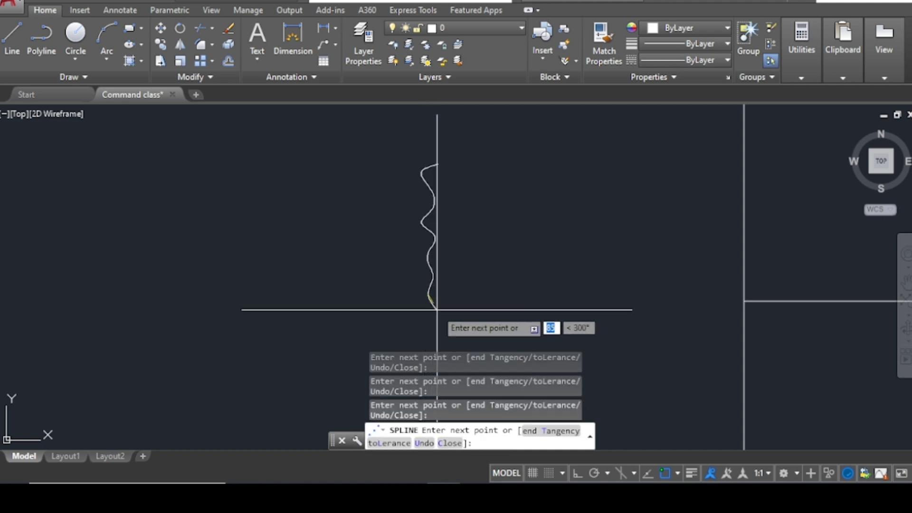
{"action": "left_click", "coordinate": [436, 311]}
{"action": "left_click", "coordinate": [424, 322]}
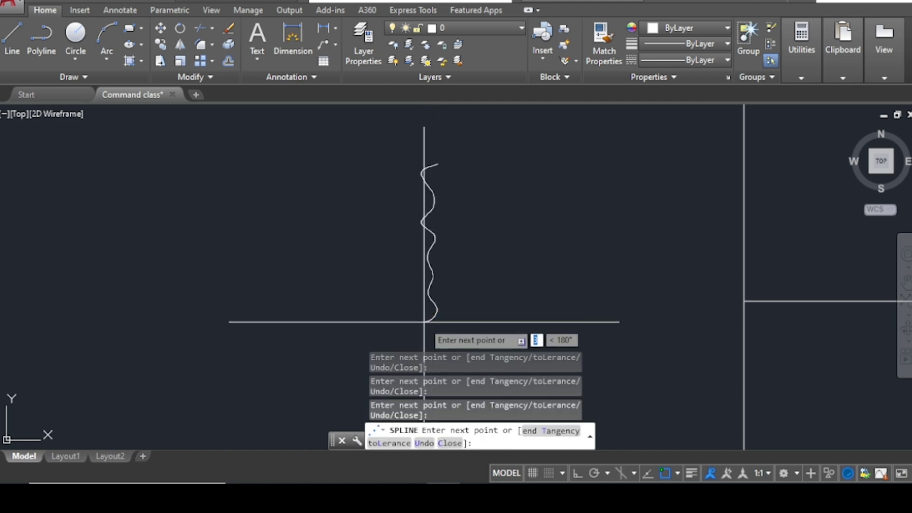
{"action": "scroll", "coordinate": [420, 316], "scroll_direction": "up", "scroll_amount": 2}
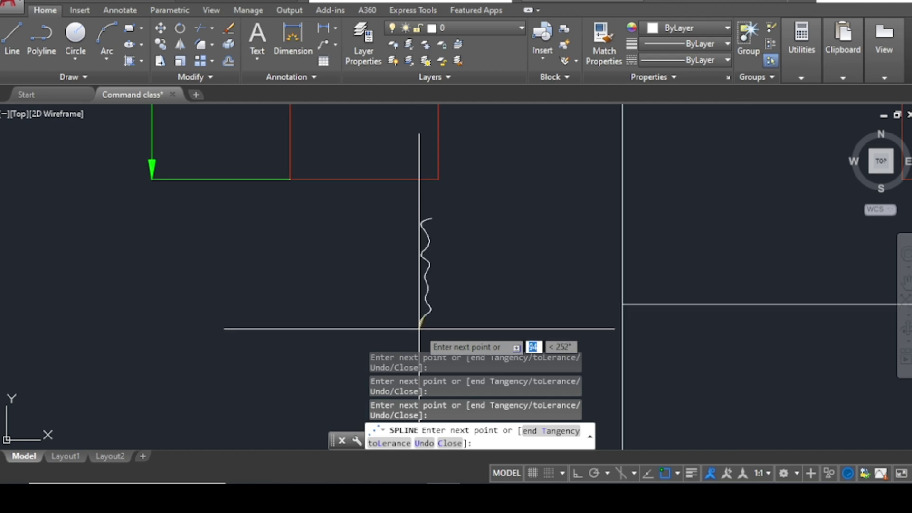
{"action": "scroll", "coordinate": [409, 294], "scroll_direction": "down", "scroll_amount": 2}
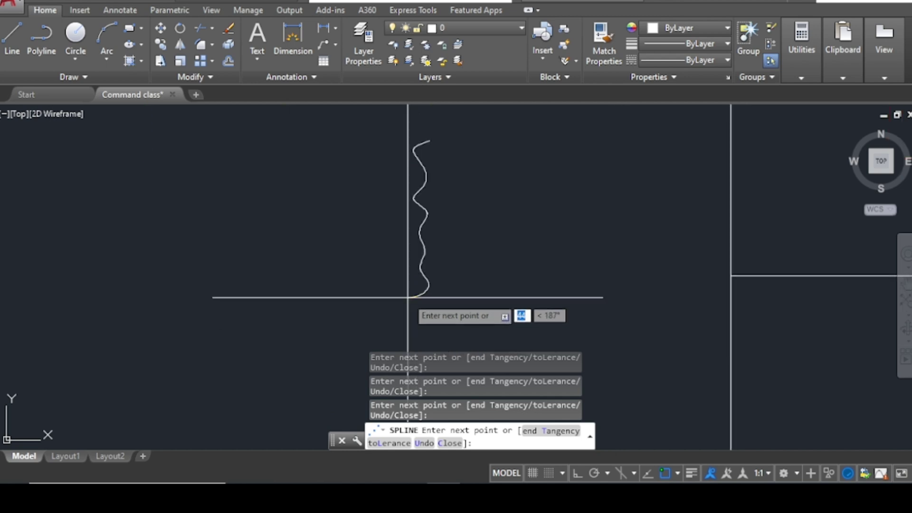
{"action": "key", "text": "Return"}
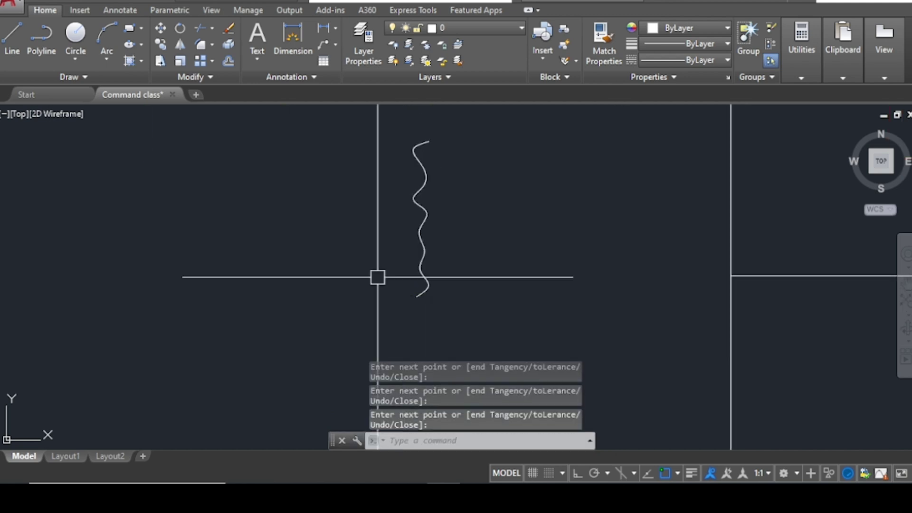
Stretch a fit point on the upper half of the narrow wavy spline outward to the right.
{"action": "scroll", "coordinate": [315, 258], "scroll_direction": "down", "scroll_amount": 2}
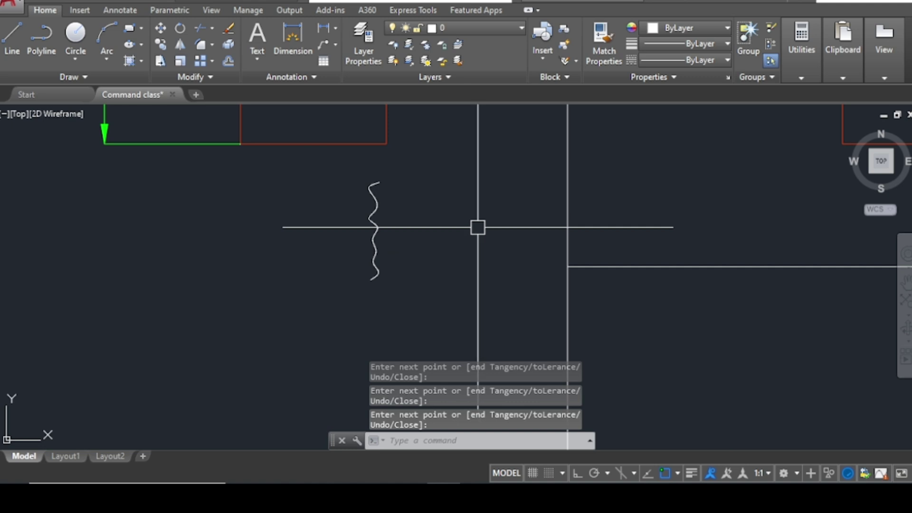
{"action": "scroll", "coordinate": [344, 242], "scroll_direction": "down", "scroll_amount": 2}
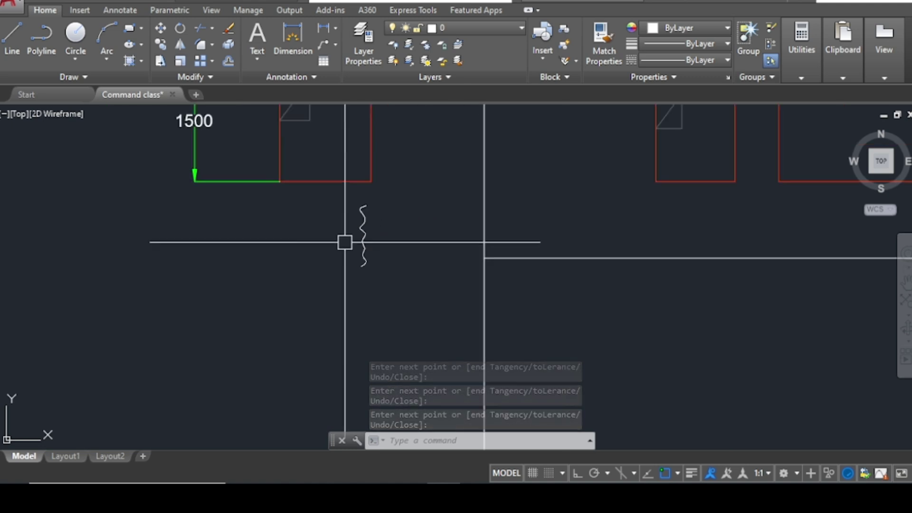
{"action": "scroll", "coordinate": [361, 204], "scroll_direction": "up", "scroll_amount": 4}
{"action": "left_click", "coordinate": [358, 228]}
{"action": "scroll", "coordinate": [393, 149], "scroll_direction": "down", "scroll_amount": 1}
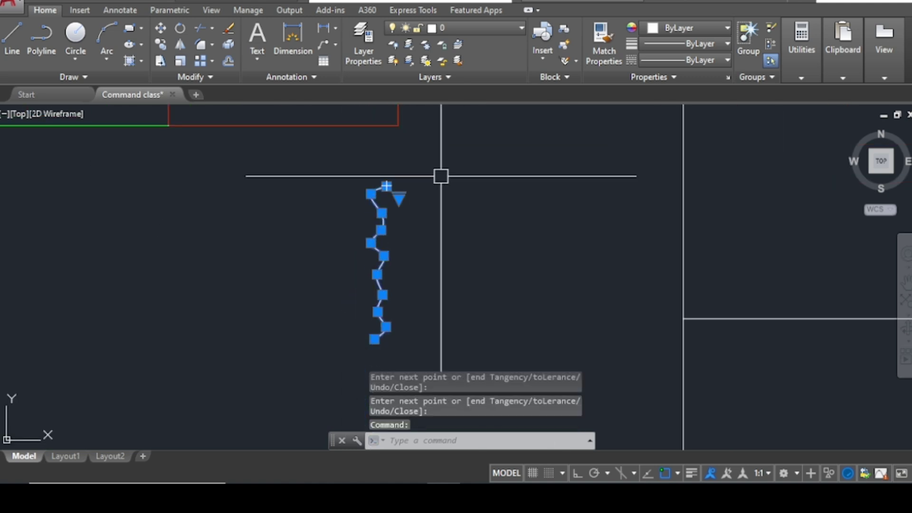
{"action": "scroll", "coordinate": [400, 225], "scroll_direction": "up", "scroll_amount": 3}
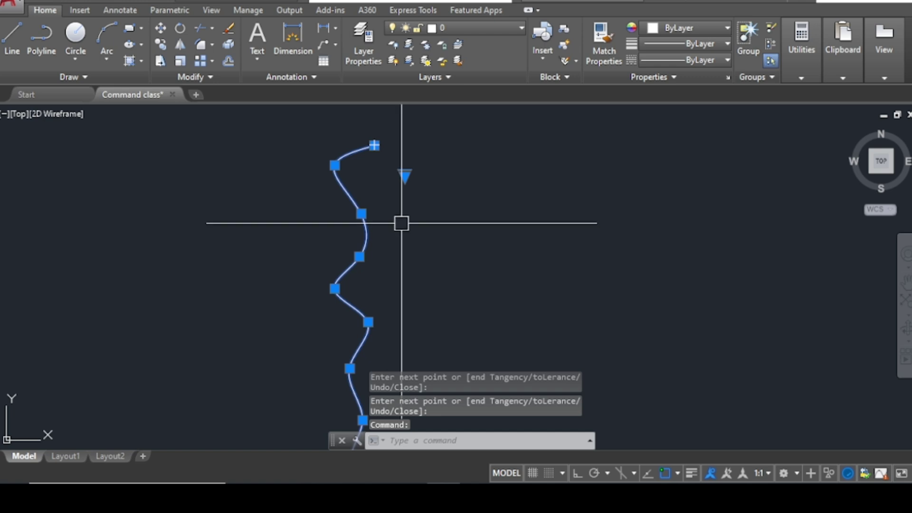
{"action": "left_click", "coordinate": [362, 259]}
{"action": "left_click", "coordinate": [416, 272]}
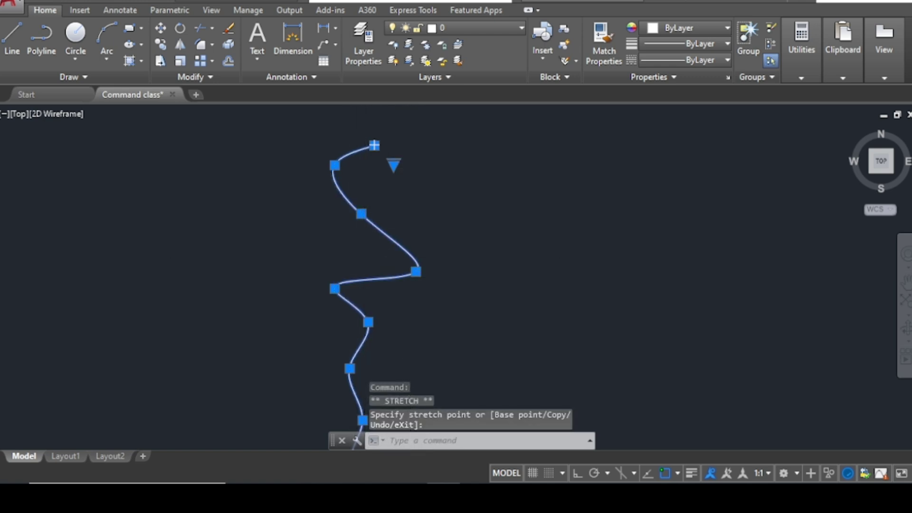
Stretch a middle fit point of the wavy spline to the left and a lower one to the right, widening its waves.
{"action": "middle_click_drag", "start_coordinate": [349, 384], "coordinate": [388, 219]}
{"action": "left_click", "coordinate": [389, 203]}
{"action": "left_click", "coordinate": [347, 216]}
{"action": "middle_click_drag", "start_coordinate": [392, 267], "coordinate": [346, 254]}
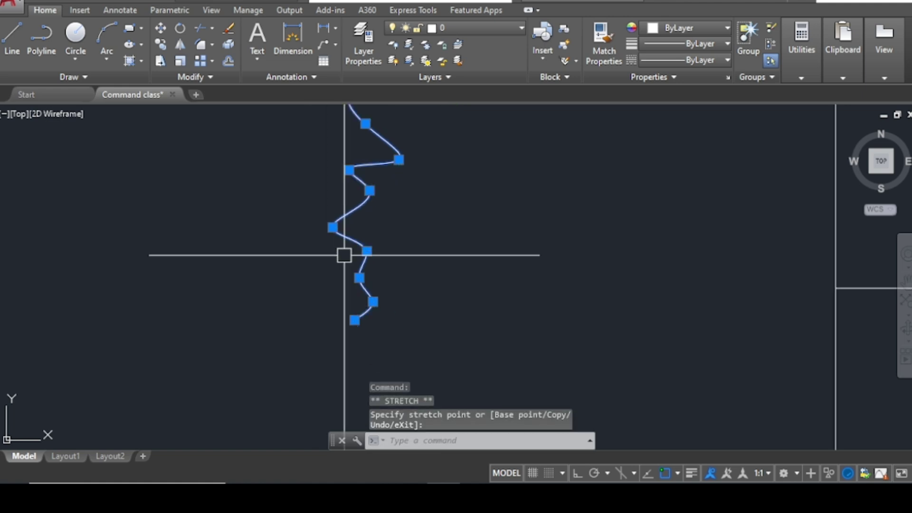
{"action": "left_click", "coordinate": [345, 284]}
{"action": "left_click", "coordinate": [408, 302]}
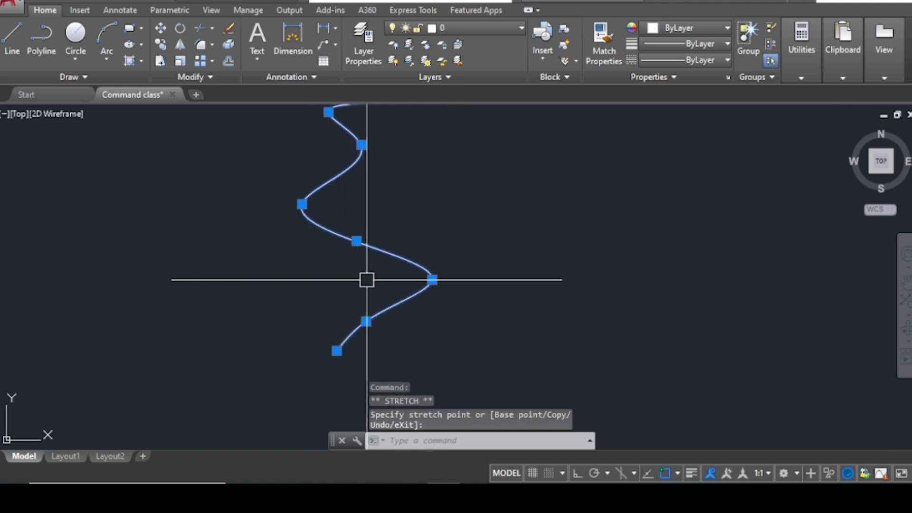
{"action": "scroll", "coordinate": [477, 242], "scroll_direction": "down", "scroll_amount": 2}
{"action": "key", "text": "Escape"}
Examine the ELLIPSE (EL-ENTER) entry and its sample ellipse in the command table.
{"action": "scroll", "coordinate": [384, 266], "scroll_direction": "down", "scroll_amount": 3}
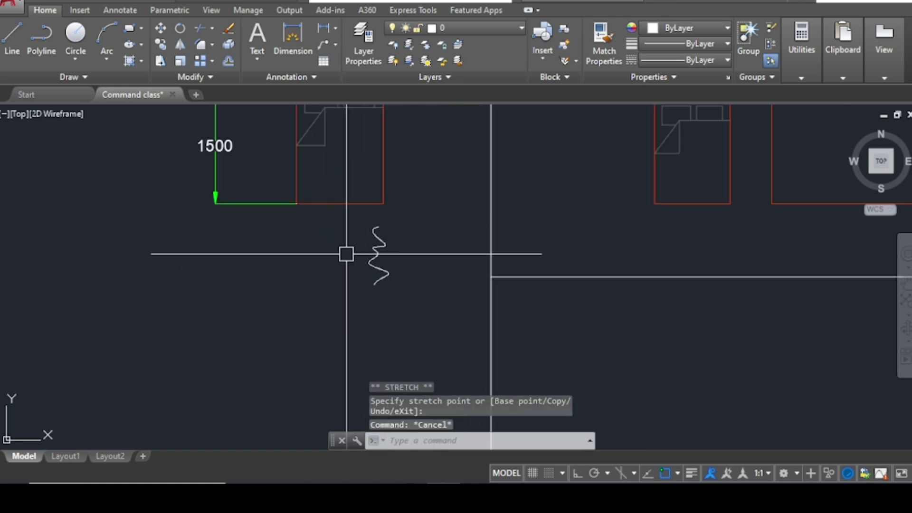
{"action": "scroll", "coordinate": [315, 277], "scroll_direction": "down", "scroll_amount": 4}
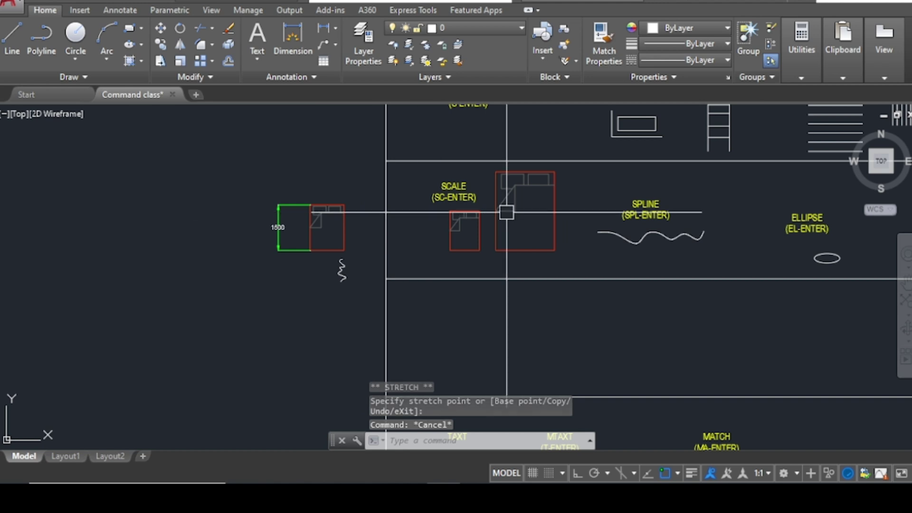
{"action": "scroll", "coordinate": [589, 254], "scroll_direction": "down", "scroll_amount": 3}
{"action": "scroll", "coordinate": [707, 231], "scroll_direction": "up", "scroll_amount": 3}
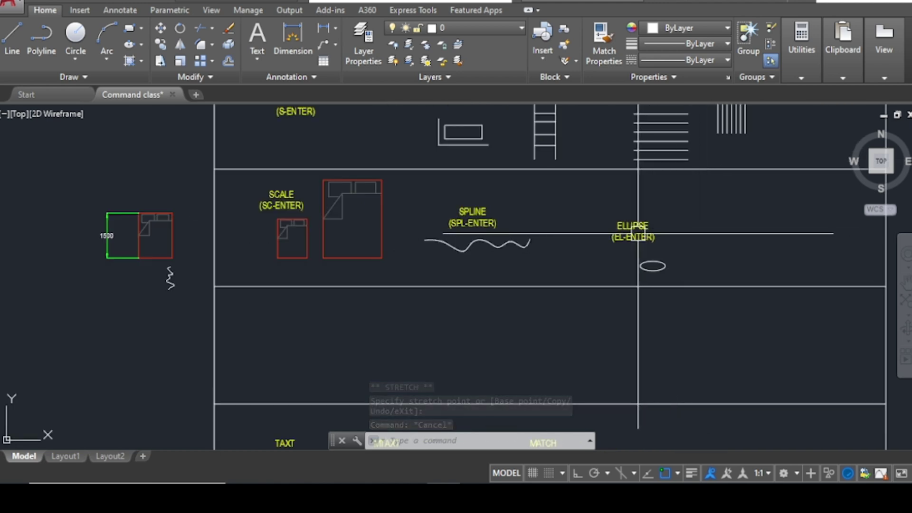
{"action": "scroll", "coordinate": [688, 269], "scroll_direction": "up", "scroll_amount": 5}
{"action": "scroll", "coordinate": [477, 230], "scroll_direction": "down", "scroll_amount": 2}
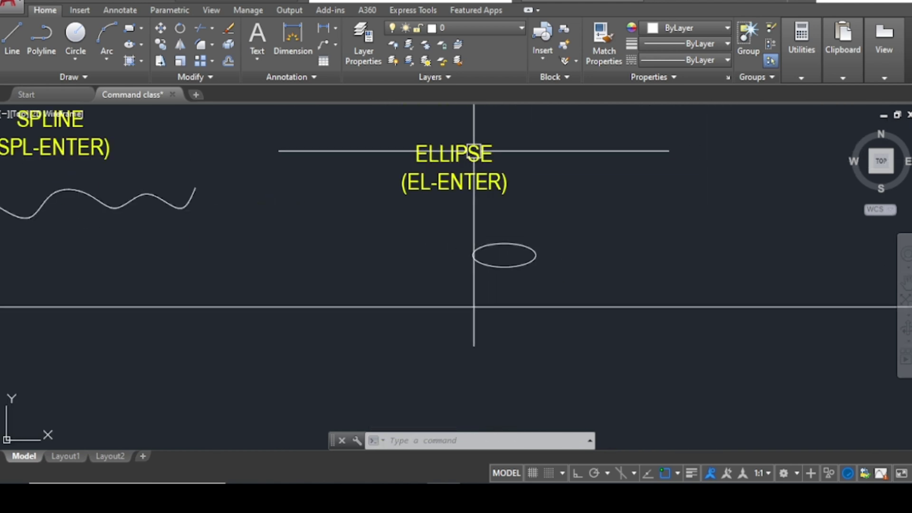
{"action": "scroll", "coordinate": [473, 148], "scroll_direction": "up", "scroll_amount": 2}
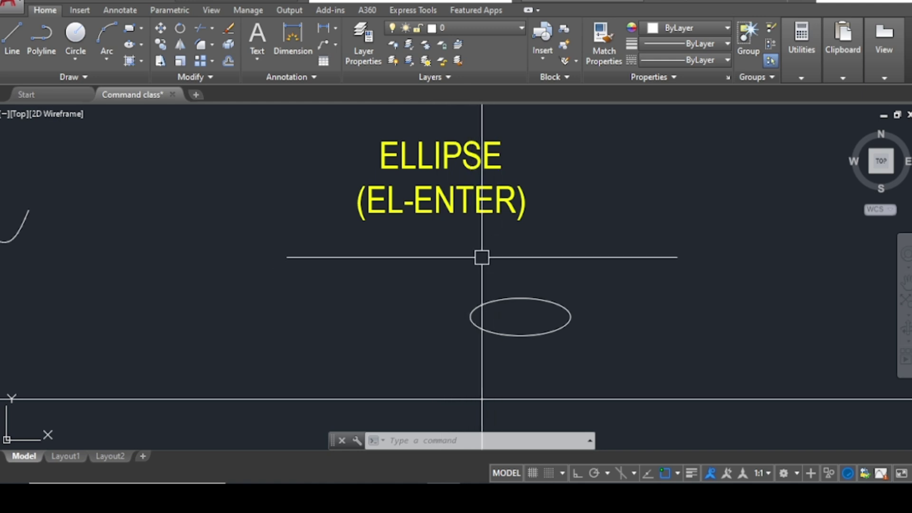
{"action": "scroll", "coordinate": [334, 295], "scroll_direction": "down", "scroll_amount": 2}
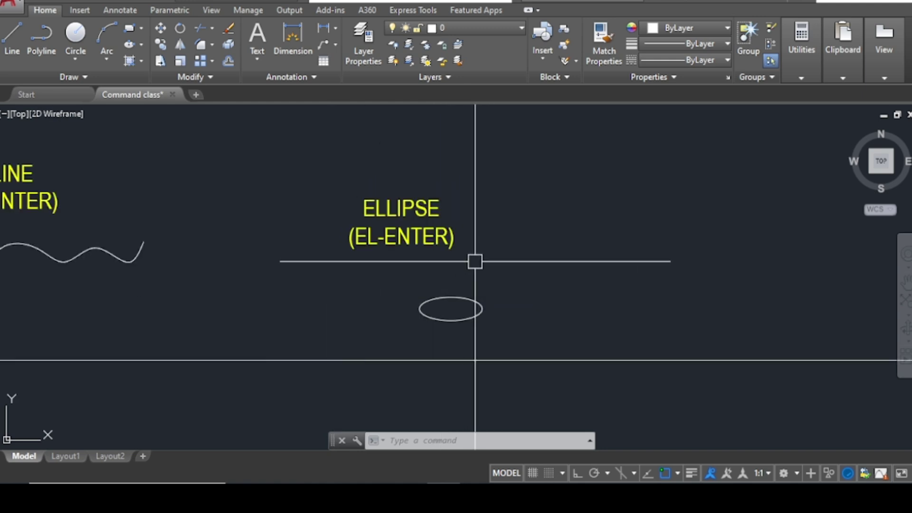
{"action": "scroll", "coordinate": [353, 259], "scroll_direction": "down", "scroll_amount": 2}
{"action": "scroll", "coordinate": [472, 252], "scroll_direction": "up", "scroll_amount": 2}
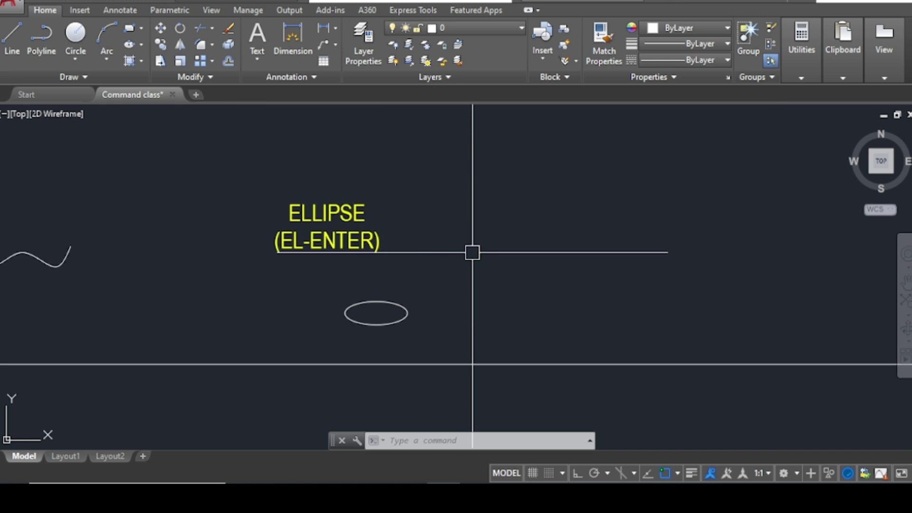
Draw an ellipse beside the sample ellipse with a horizontal first axis and an other-axis distance of about 511.
{"action": "type", "text": "el"}
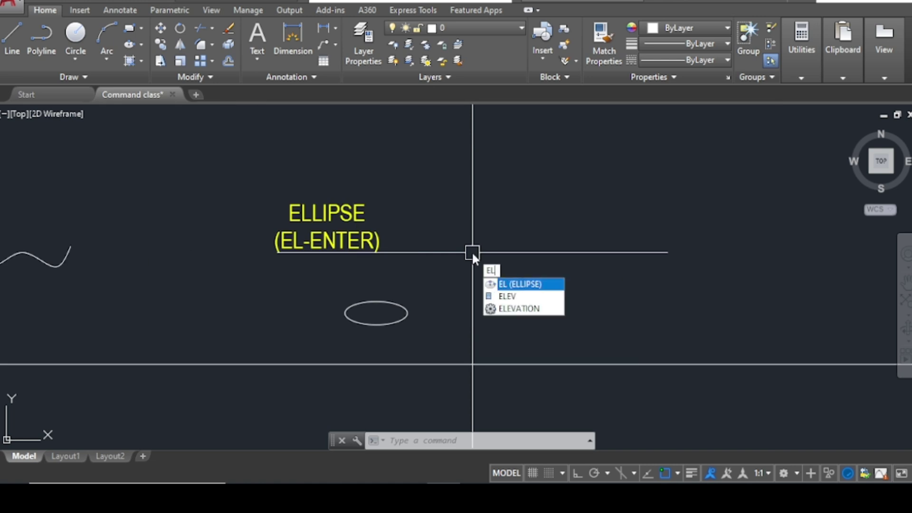
{"action": "key", "text": "Return"}
{"action": "left_click", "coordinate": [501, 278]}
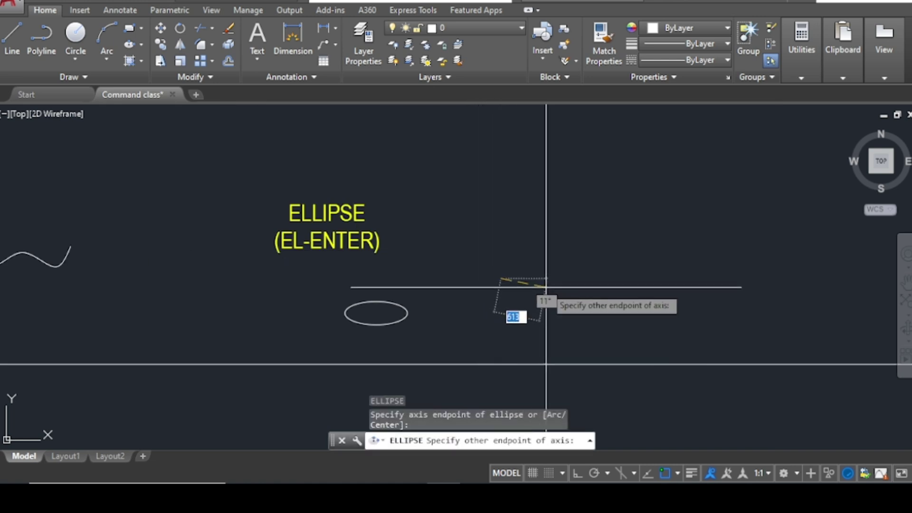
{"action": "left_click", "coordinate": [564, 280]}
{"action": "scroll", "coordinate": [532, 283], "scroll_direction": "up", "scroll_amount": 3}
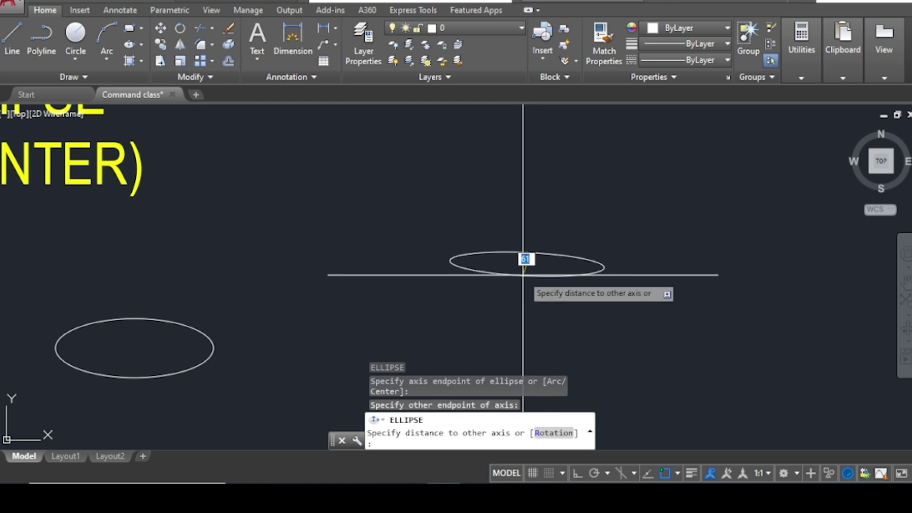
{"action": "scroll", "coordinate": [538, 265], "scroll_direction": "down", "scroll_amount": 4}
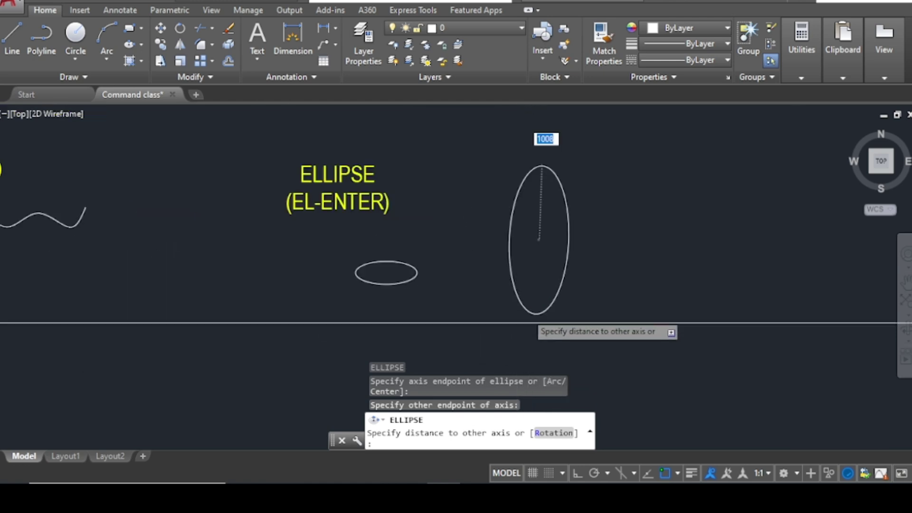
{"action": "scroll", "coordinate": [539, 311], "scroll_direction": "up", "scroll_amount": 2}
{"action": "scroll", "coordinate": [533, 313], "scroll_direction": "down", "scroll_amount": 2}
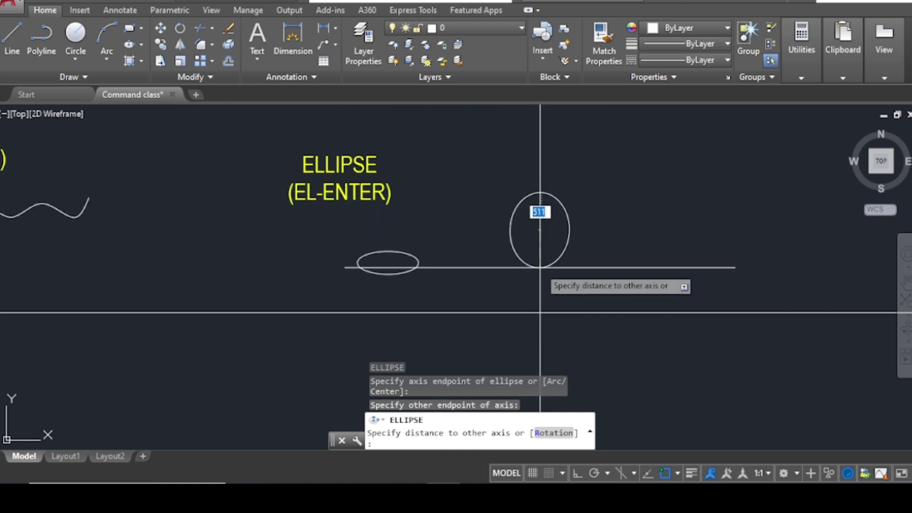
{"action": "left_click", "coordinate": [540, 267]}
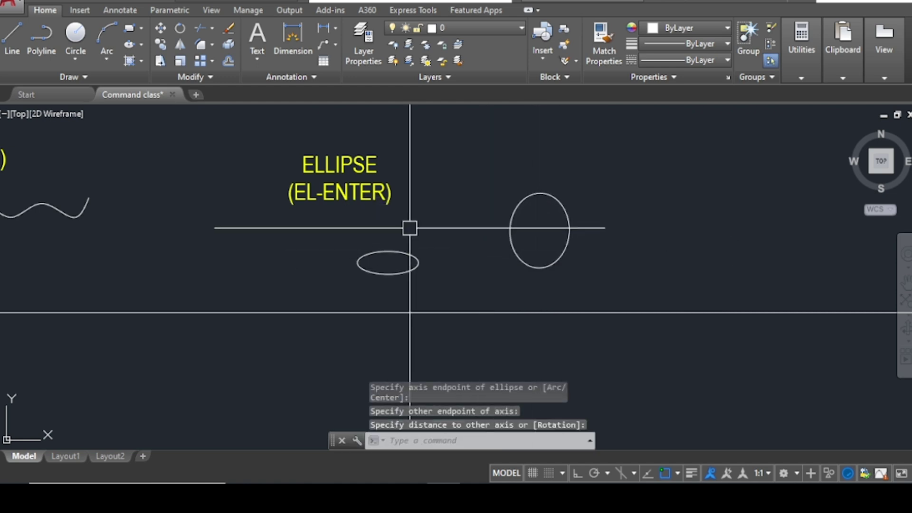
Draw a circle with a radius of about 396 to the right of the new upright ellipse.
{"action": "scroll", "coordinate": [562, 240], "scroll_direction": "down", "scroll_amount": 2}
{"action": "scroll", "coordinate": [558, 223], "scroll_direction": "up", "scroll_amount": 2}
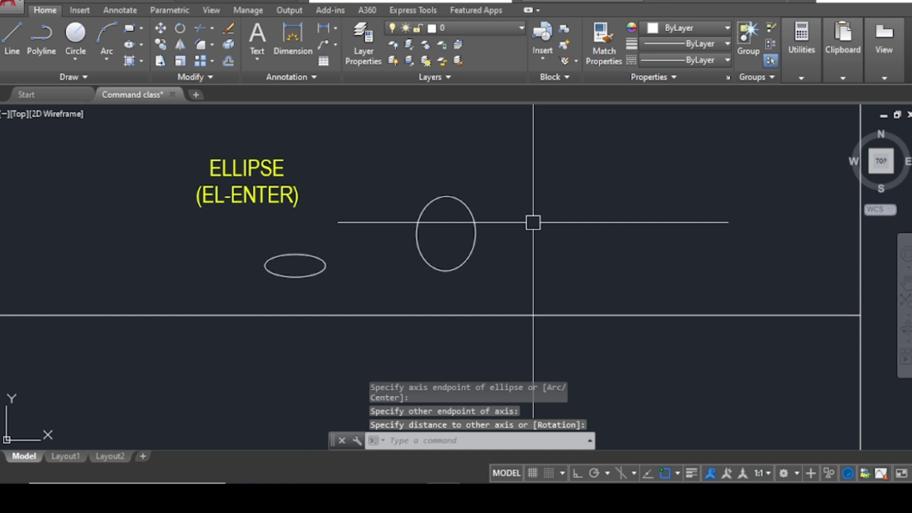
{"action": "type", "text": "c"}
{"action": "key", "text": "Return"}
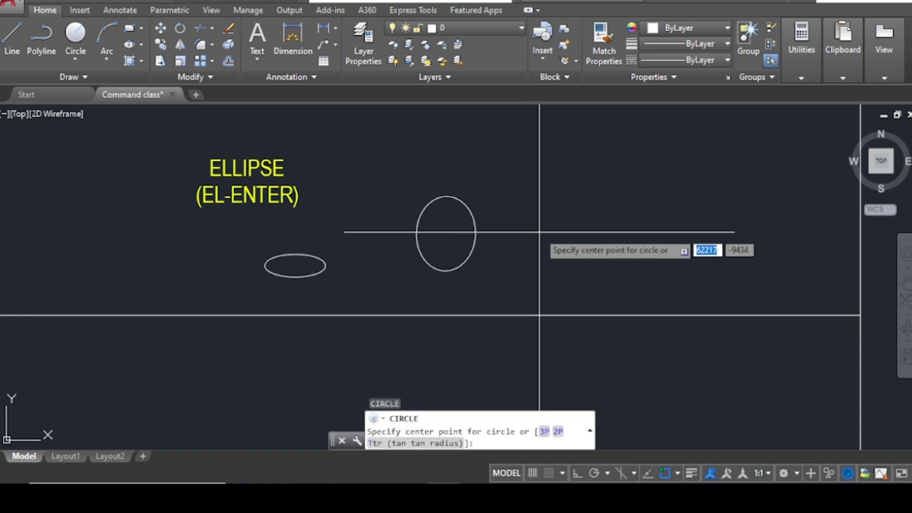
{"action": "left_click", "coordinate": [539, 232]}
{"action": "scroll", "coordinate": [542, 206], "scroll_direction": "up", "scroll_amount": 3}
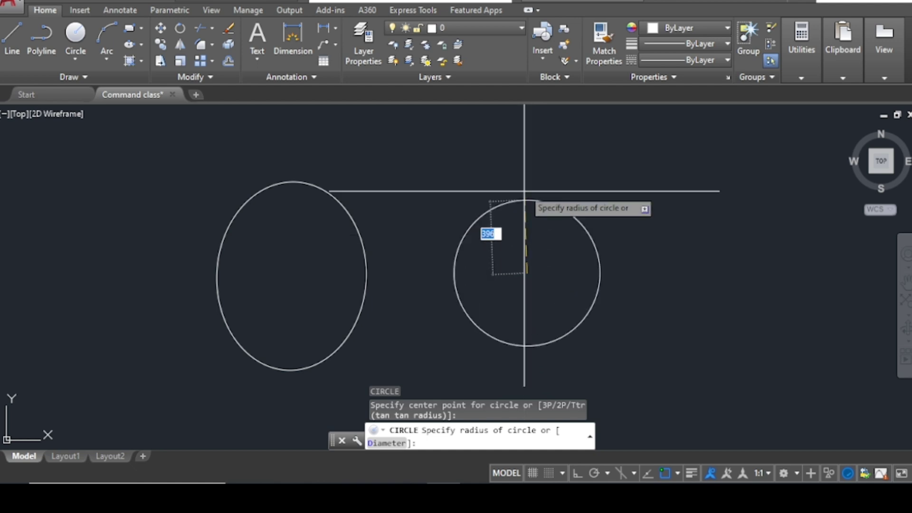
{"action": "left_click", "coordinate": [526, 200]}
Draw a flat horizontal ellipse to the right of the circle with an other-axis distance of about 76.
{"action": "scroll", "coordinate": [538, 248], "scroll_direction": "down", "scroll_amount": 4}
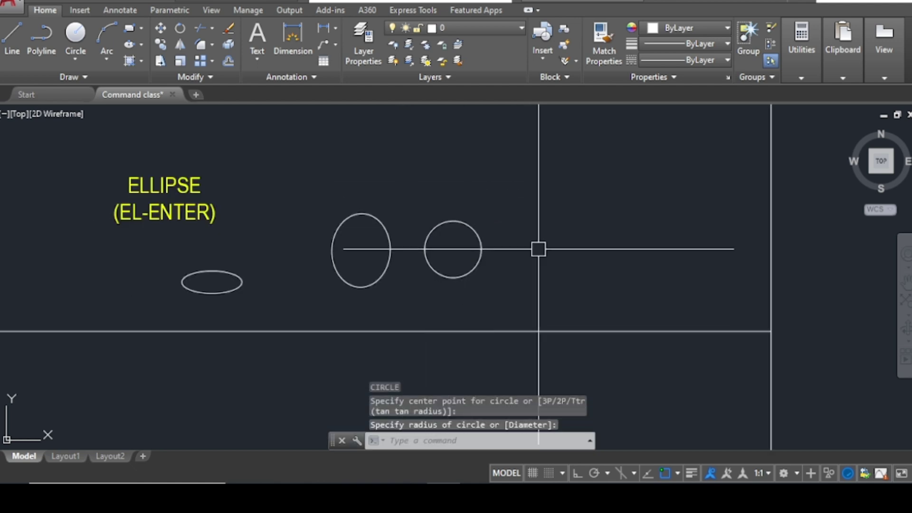
{"action": "type", "text": "el"}
{"action": "key", "text": "Return"}
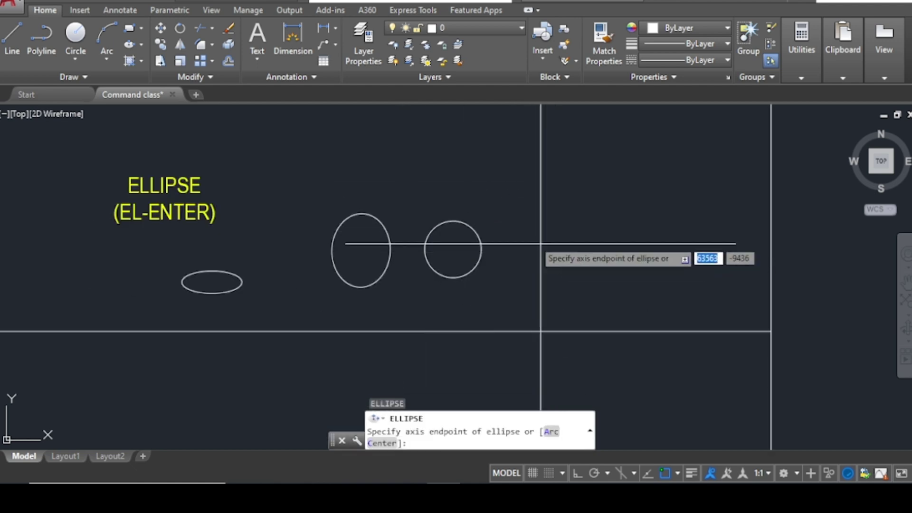
{"action": "left_click", "coordinate": [519, 234]}
{"action": "left_click", "coordinate": [573, 234]}
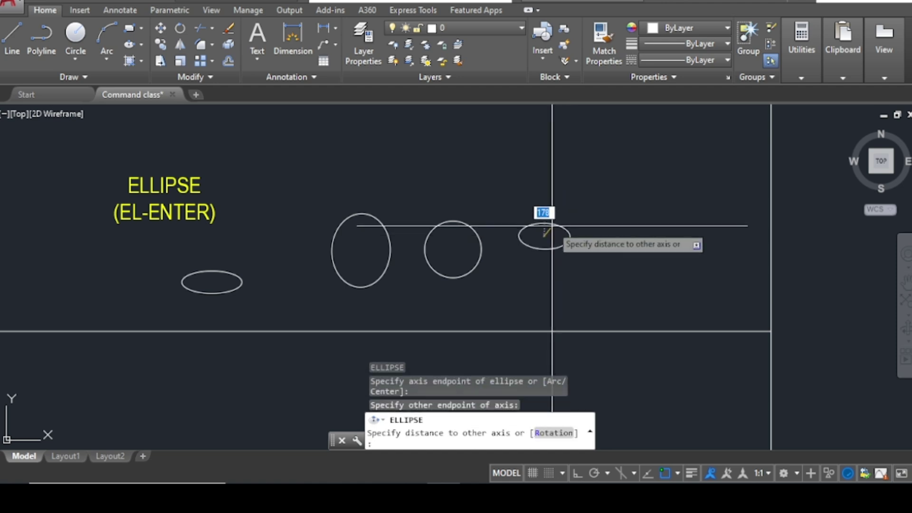
{"action": "scroll", "coordinate": [545, 228], "scroll_direction": "up", "scroll_amount": 4}
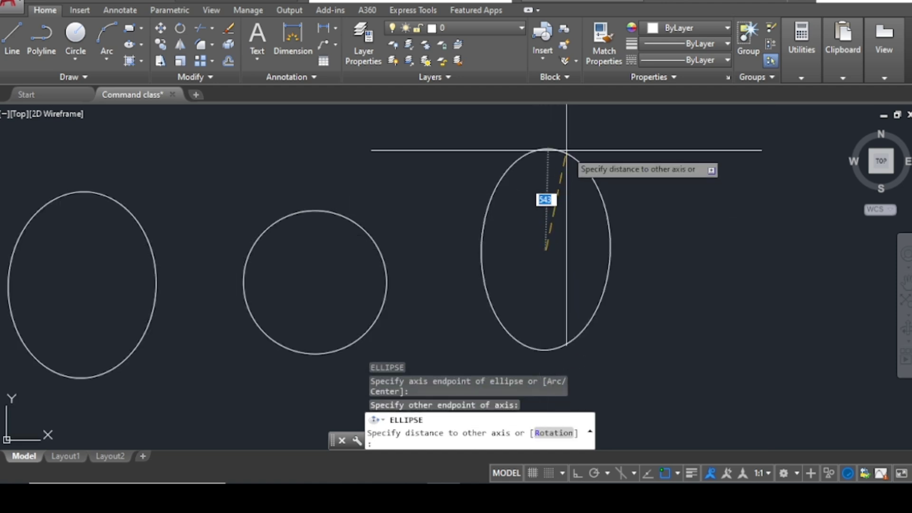
{"action": "scroll", "coordinate": [539, 173], "scroll_direction": "down", "scroll_amount": 3}
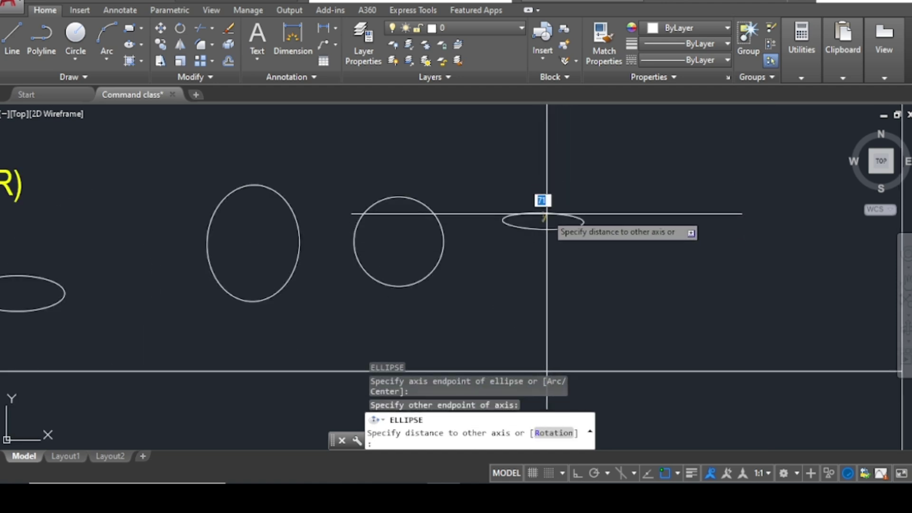
{"action": "scroll", "coordinate": [546, 208], "scroll_direction": "up", "scroll_amount": 2}
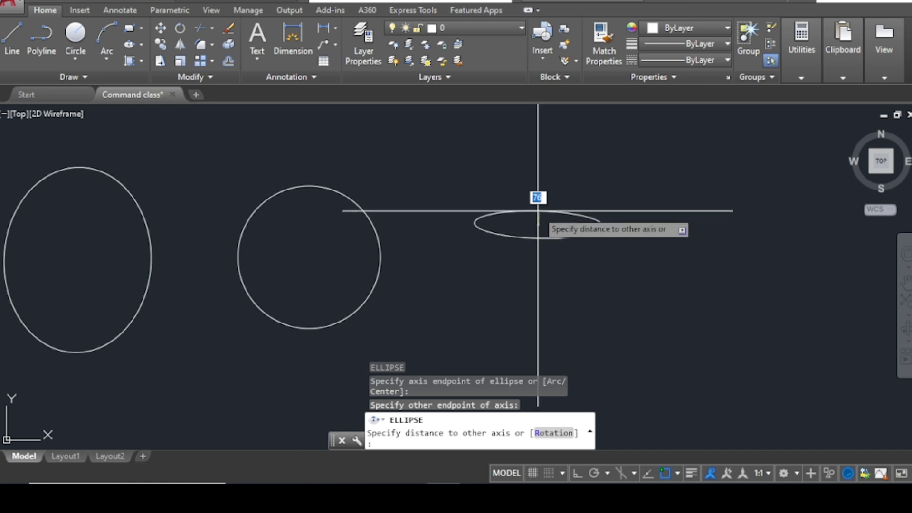
{"action": "left_click", "coordinate": [537, 211]}
Draw a vertical line about 1270 long upward from the left end of the flat ellipse.
{"action": "scroll", "coordinate": [475, 266], "scroll_direction": "down", "scroll_amount": 4}
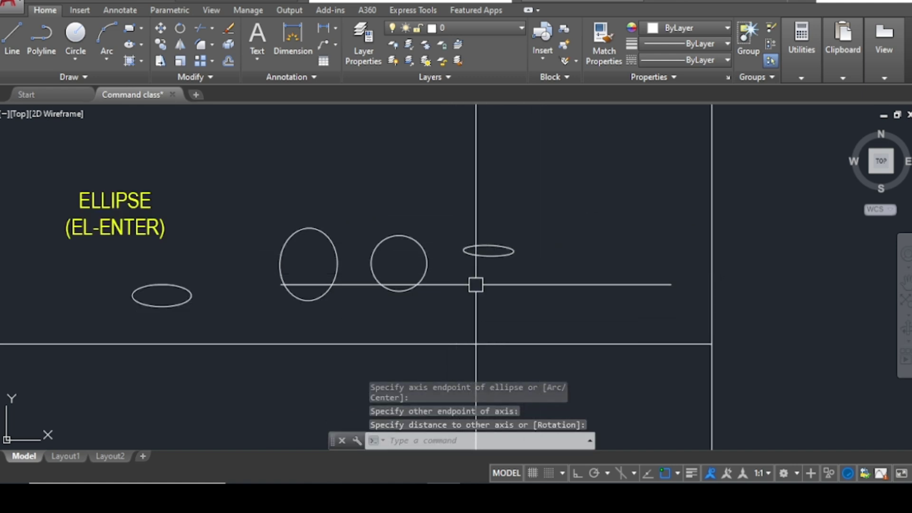
{"action": "type", "text": "l"}
{"action": "key", "text": "Return"}
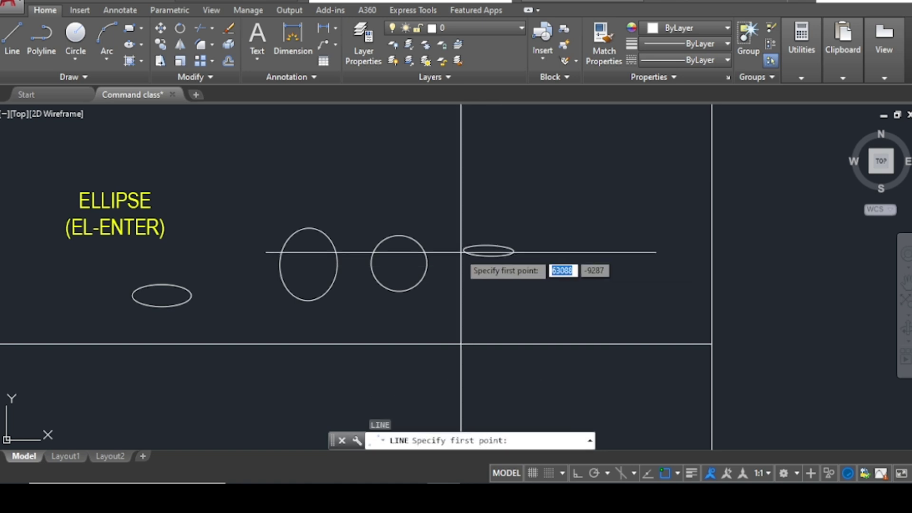
{"action": "left_click", "coordinate": [464, 250]}
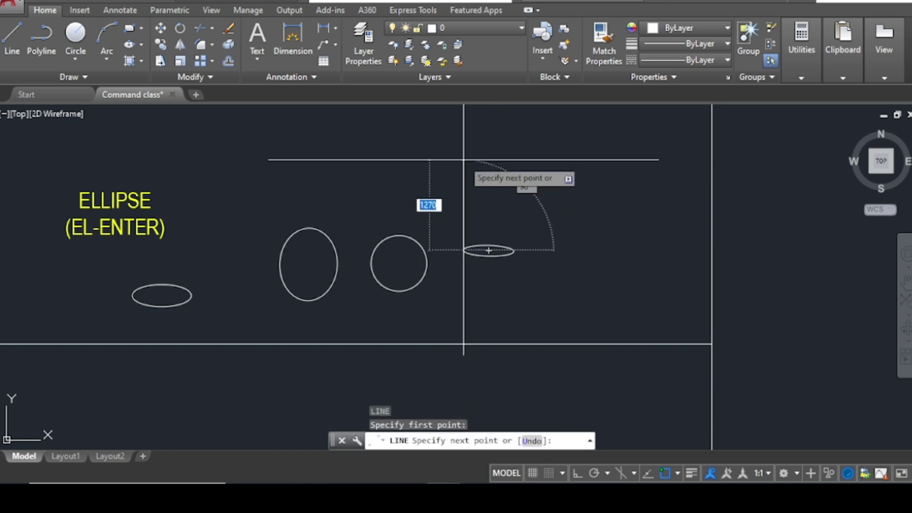
{"action": "left_click", "coordinate": [464, 159]}
{"action": "key", "text": "Escape"}
Draw a second, nearly vertical line upward from the right end of the flat ellipse to about the first line's height.
{"action": "key", "text": "Return"}
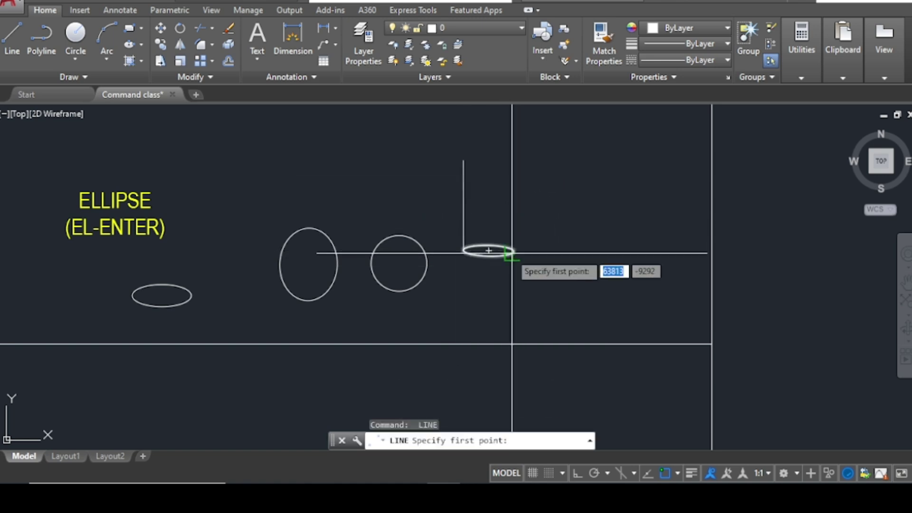
{"action": "left_click", "coordinate": [514, 251]}
{"action": "left_click", "coordinate": [513, 166]}
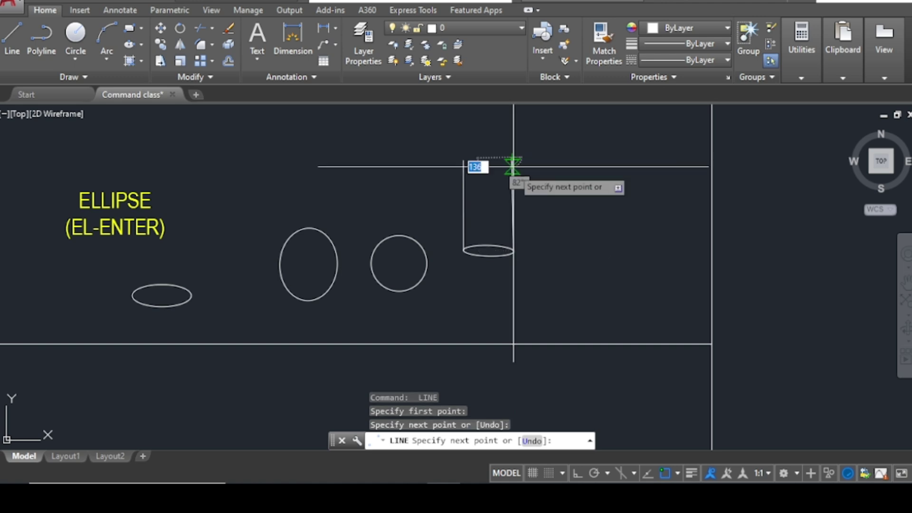
{"action": "key", "text": "Escape"}
{"action": "key", "text": "Escape"}
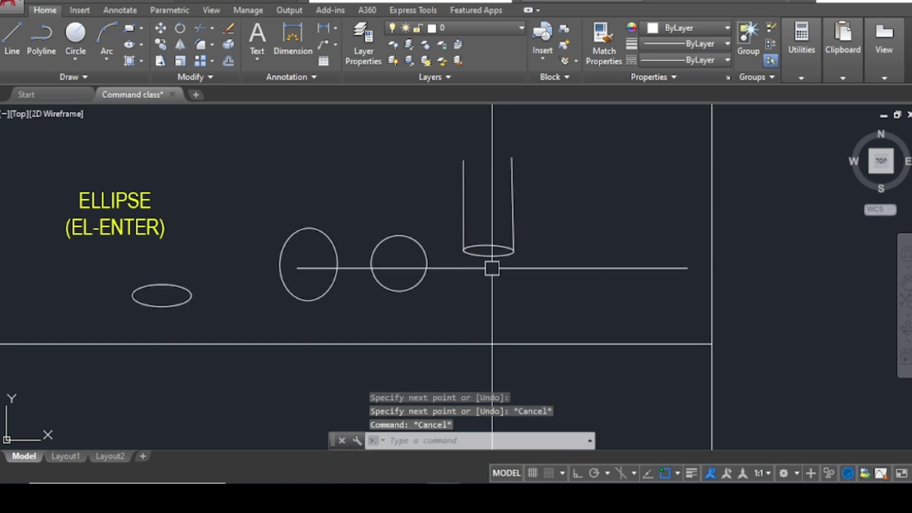
Copy the flat ellipse to the upper ends of the two vertical lines to close the cylinder shape.
{"action": "type", "text": "co"}
{"action": "key", "text": "Return"}
{"action": "left_click", "coordinate": [489, 255]}
{"action": "key", "text": "Return"}
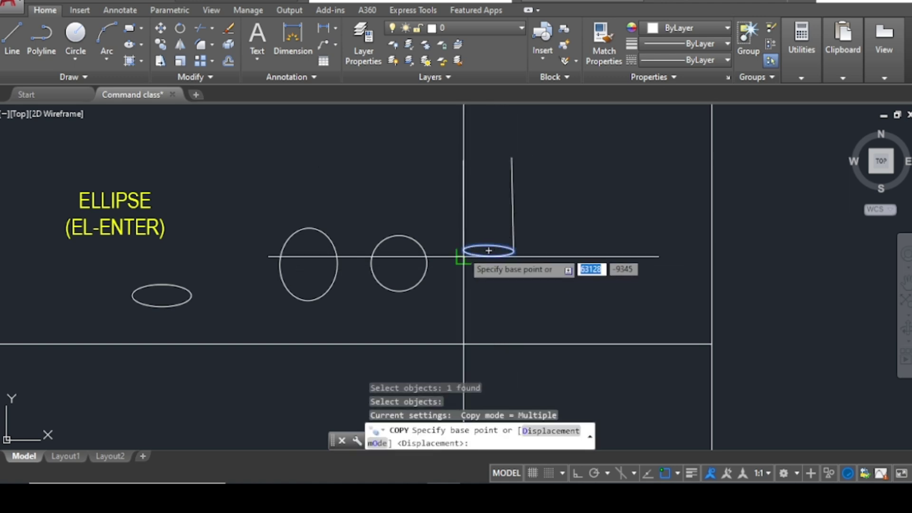
{"action": "left_click", "coordinate": [489, 250]}
{"action": "left_click", "coordinate": [465, 159]}
{"action": "key", "text": "Escape"}
{"action": "key", "text": "Escape"}
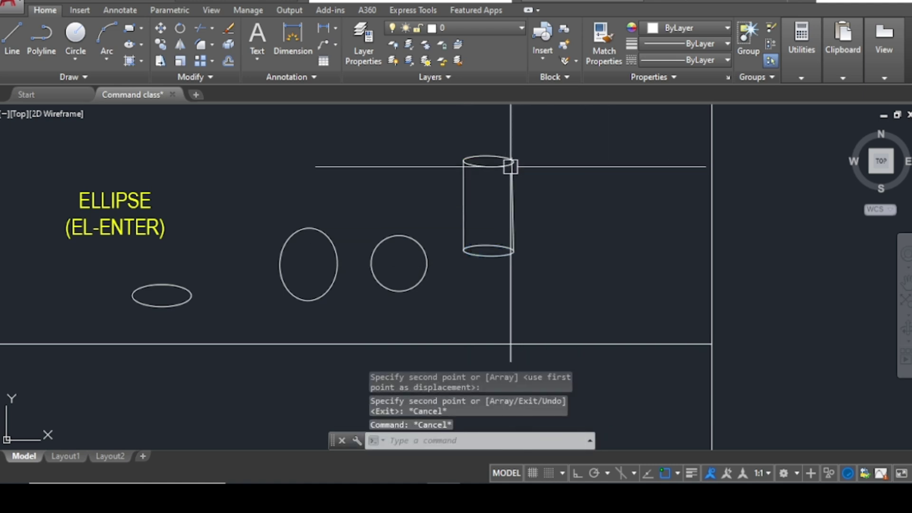
Trim away the part of the right vertical line that lies inside the copied upper ellipse.
{"action": "scroll", "coordinate": [511, 166], "scroll_direction": "up", "scroll_amount": 5}
{"action": "key", "text": "Return"}
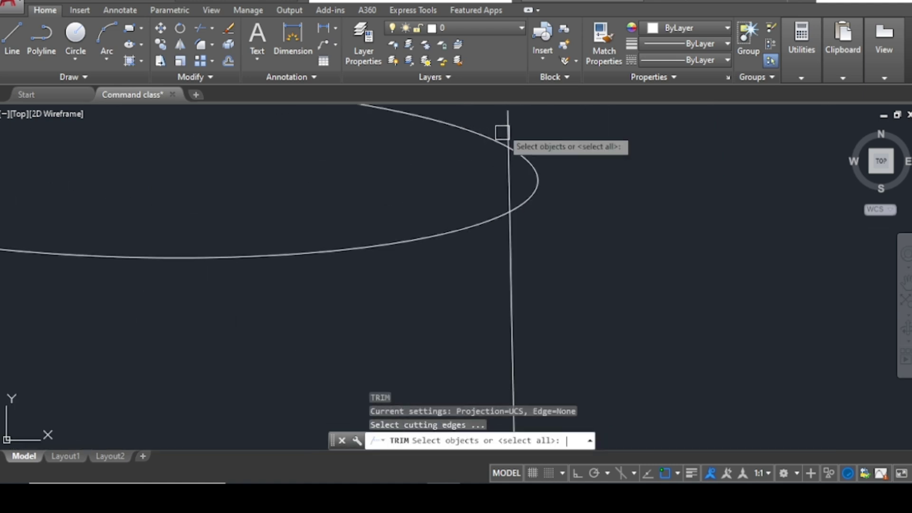
{"action": "key", "text": "Return"}
{"action": "left_click", "coordinate": [510, 187]}
{"action": "key", "text": "Escape"}
{"action": "scroll", "coordinate": [509, 190], "scroll_direction": "down", "scroll_amount": 5}
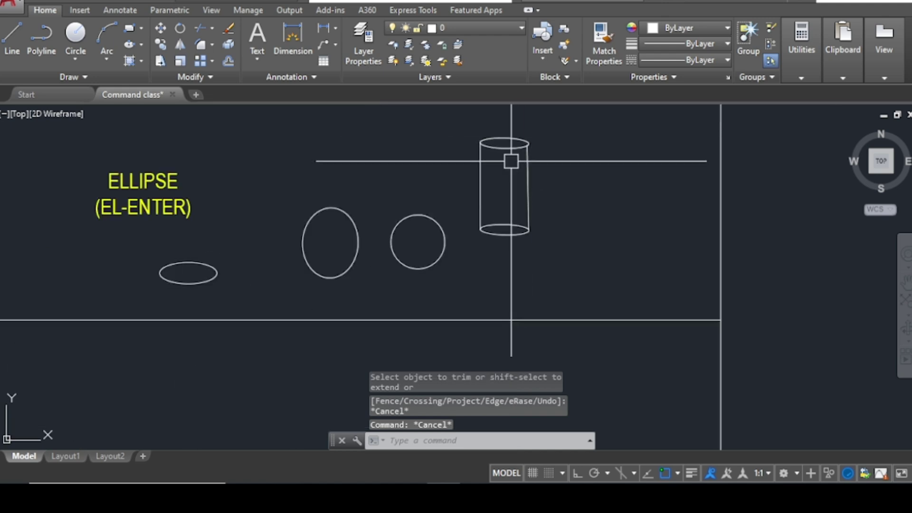
{"action": "scroll", "coordinate": [505, 237], "scroll_direction": "down", "scroll_amount": 4}
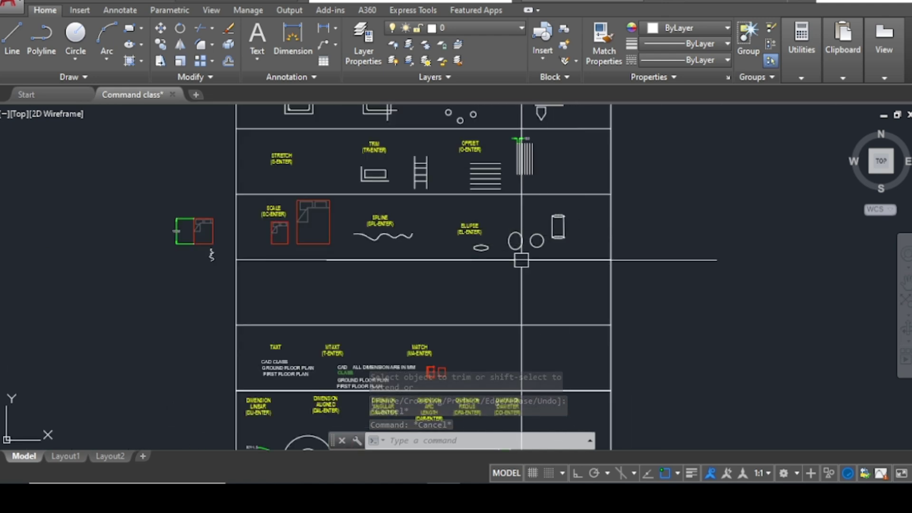
{"action": "scroll", "coordinate": [474, 231], "scroll_direction": "up", "scroll_amount": 2}
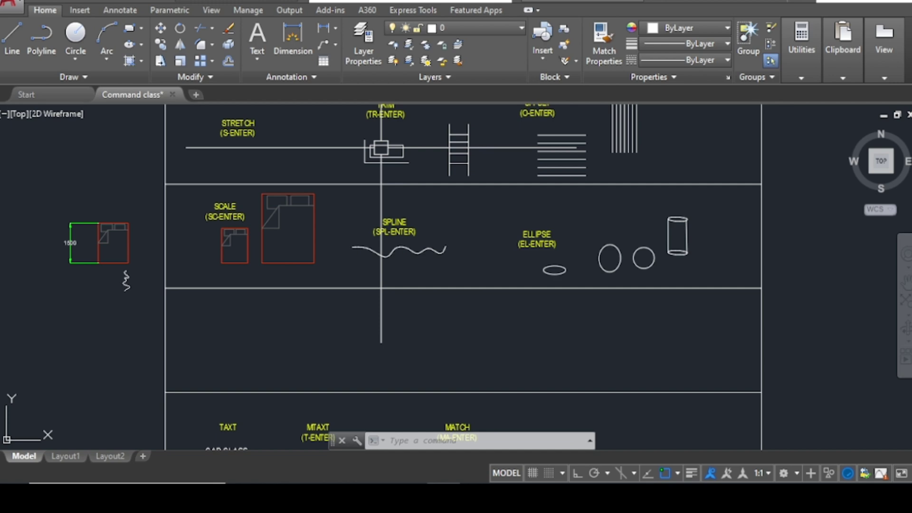
{"action": "left_click_drag", "start_coordinate": [381, 147], "coordinate": [529, 261]}
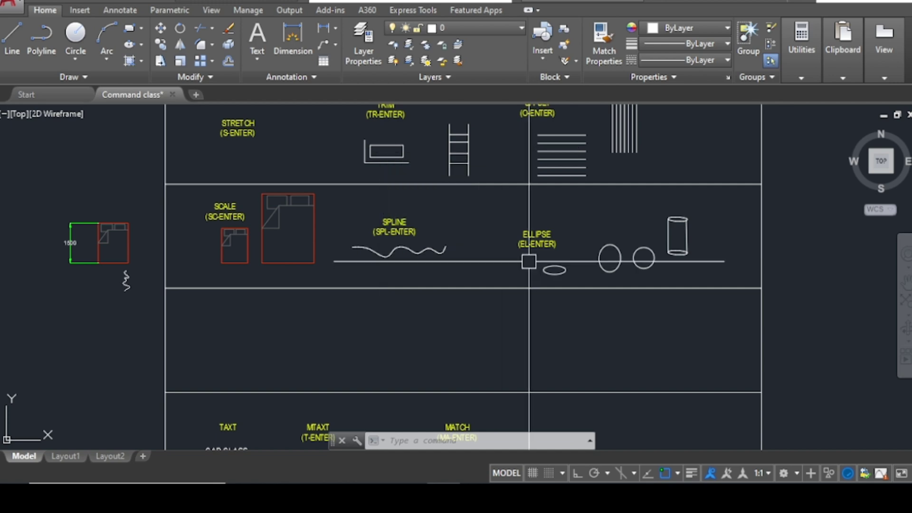
{"action": "scroll", "coordinate": [529, 261], "scroll_direction": "down", "scroll_amount": 2}
Place a single-line text just below CAD CLASS in the TAXT section, with height 200 and rotation angle 0.
{"action": "scroll", "coordinate": [460, 261], "scroll_direction": "up", "scroll_amount": 4}
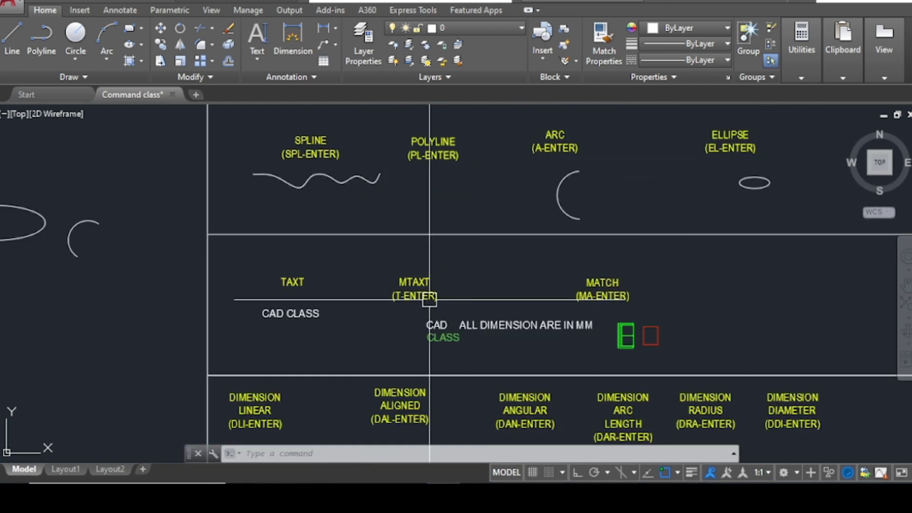
{"action": "middle_click_drag", "start_coordinate": [305, 315], "coordinate": [418, 266]}
{"action": "scroll", "coordinate": [408, 280], "scroll_direction": "up", "scroll_amount": 2}
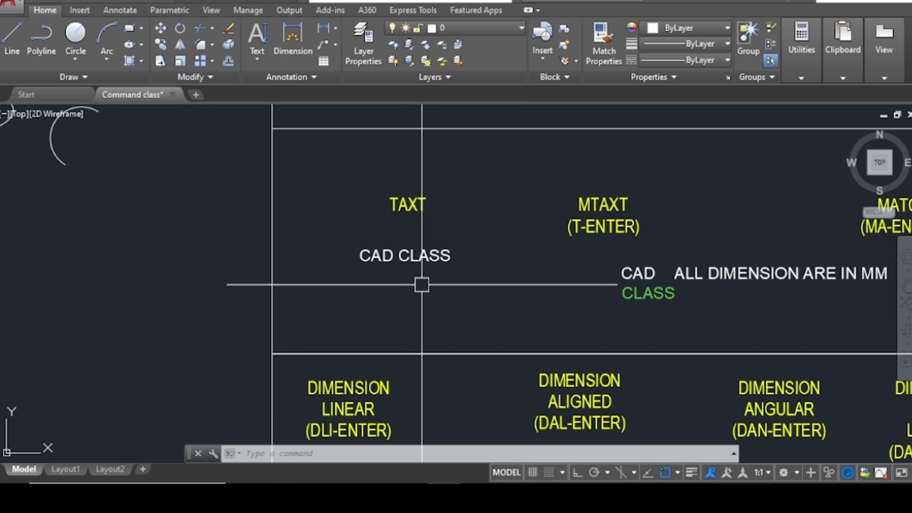
{"action": "middle_click_drag", "start_coordinate": [469, 280], "coordinate": [431, 286]}
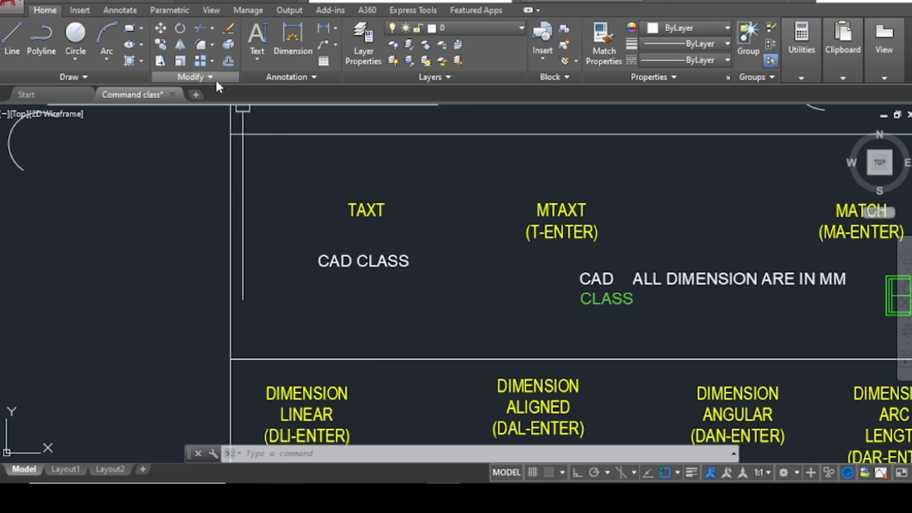
{"action": "left_click", "coordinate": [258, 58]}
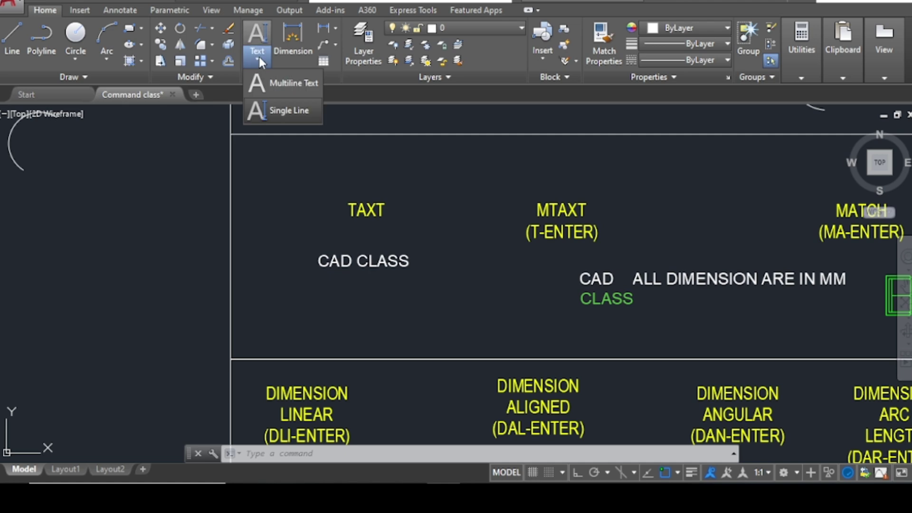
{"action": "left_click", "coordinate": [292, 111]}
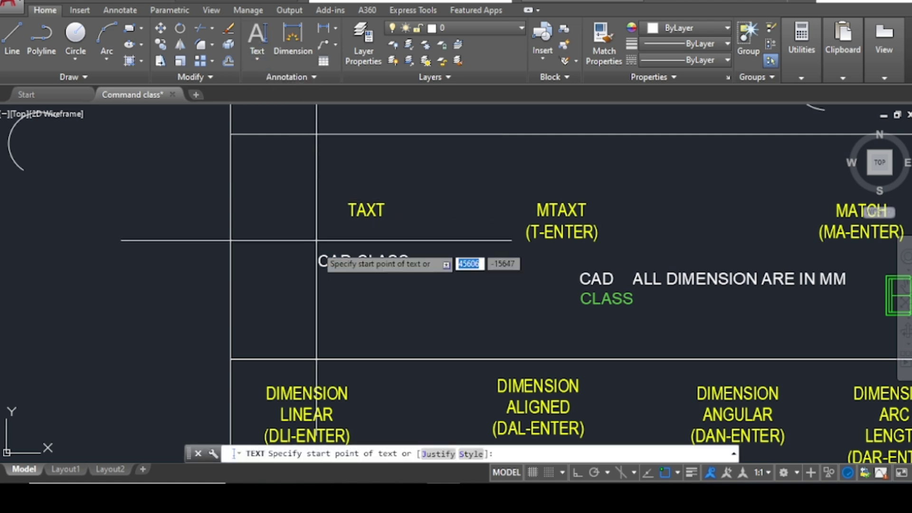
{"action": "left_click", "coordinate": [322, 287]}
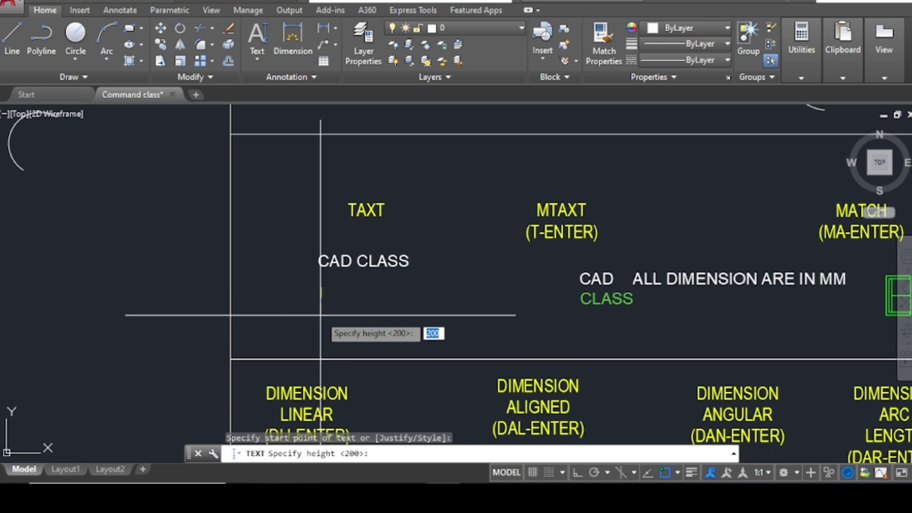
{"action": "type", "text": "200"}
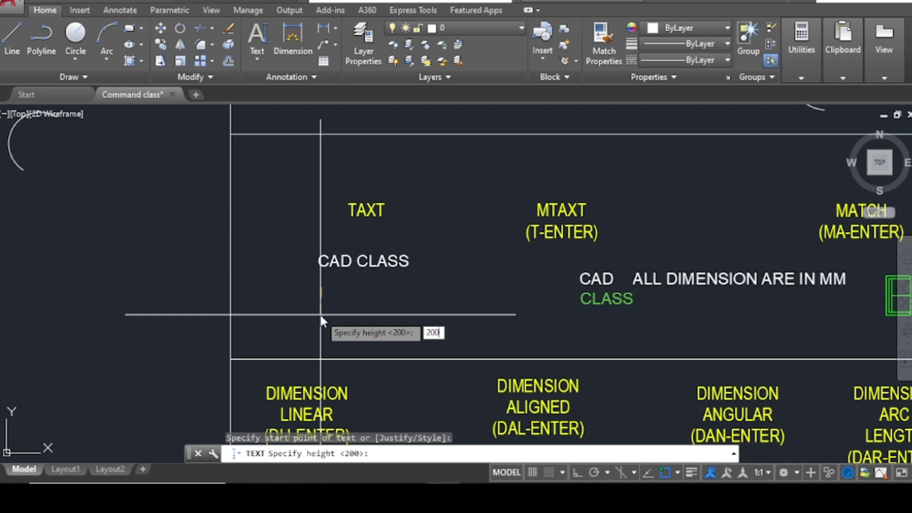
{"action": "key", "text": "Return"}
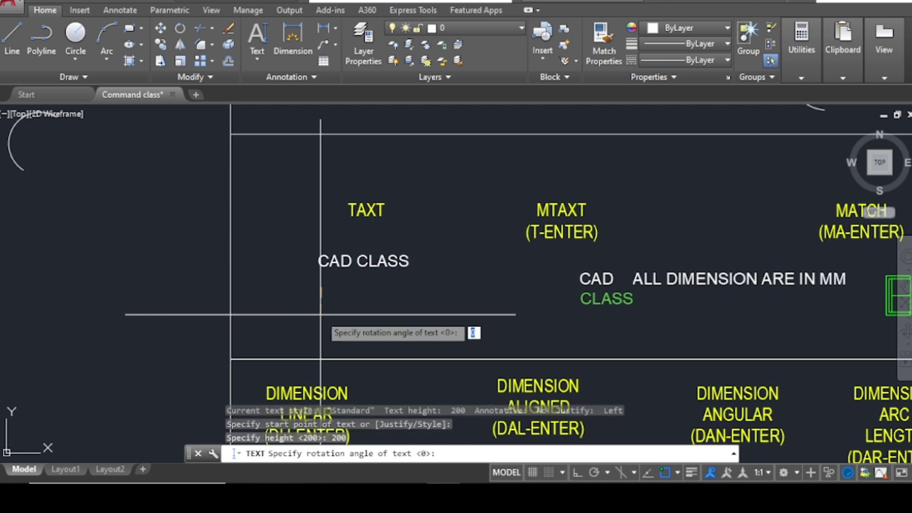
{"action": "type", "text": "0"}
{"action": "key", "text": "Return"}
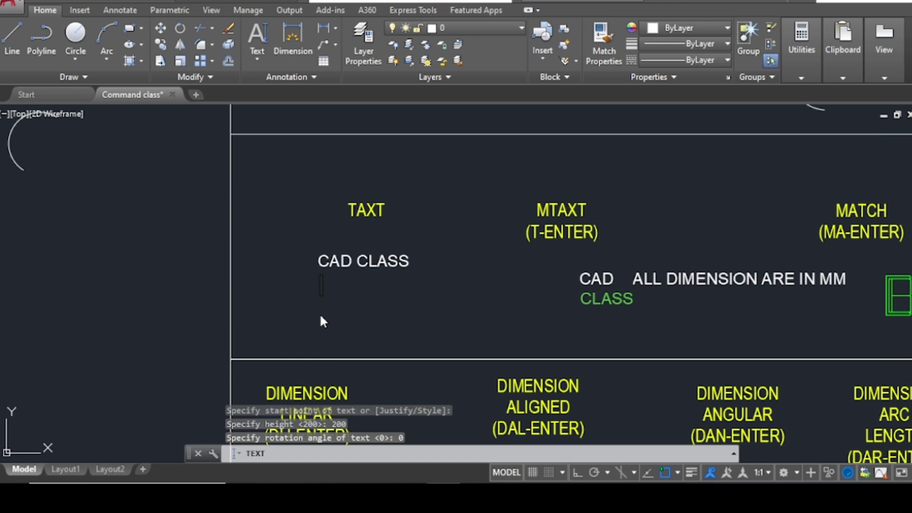
Write GROUND FLOOR PLAN as the content of the single-line text.
{"action": "type", "text": "GROUND F"}
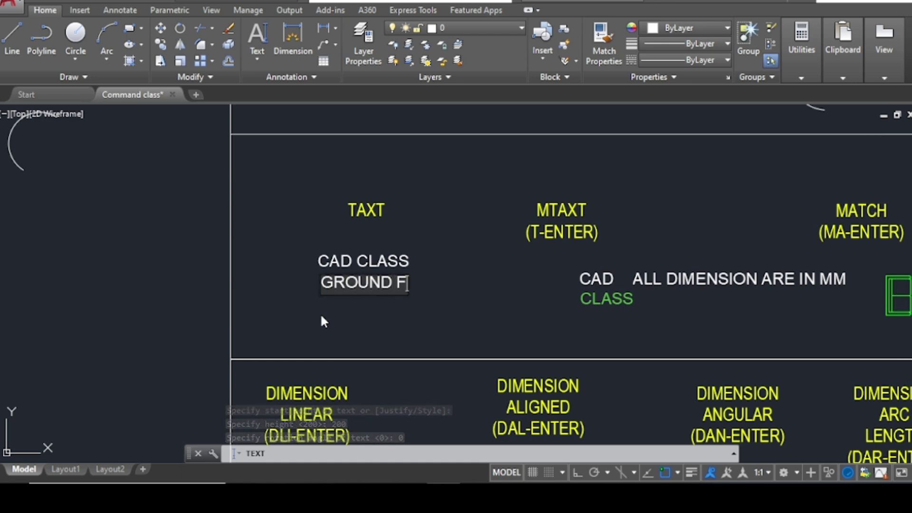
{"action": "type", "text": " LOO"}
{"action": "key", "text": "BackSpace"}
{"action": "key", "text": "BackSpace"}
{"action": "key", "text": "BackSpace"}
{"action": "key", "text": "BackSpace"}
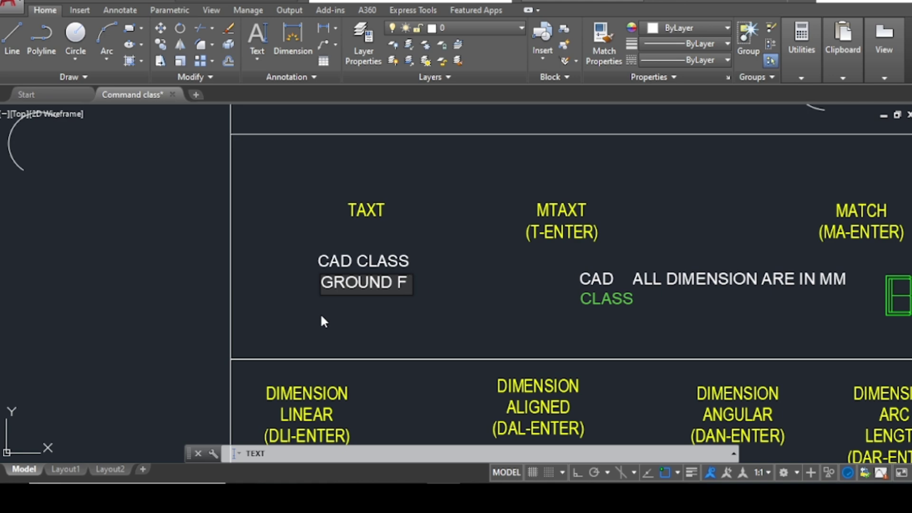
{"action": "type", "text": "LOO"}
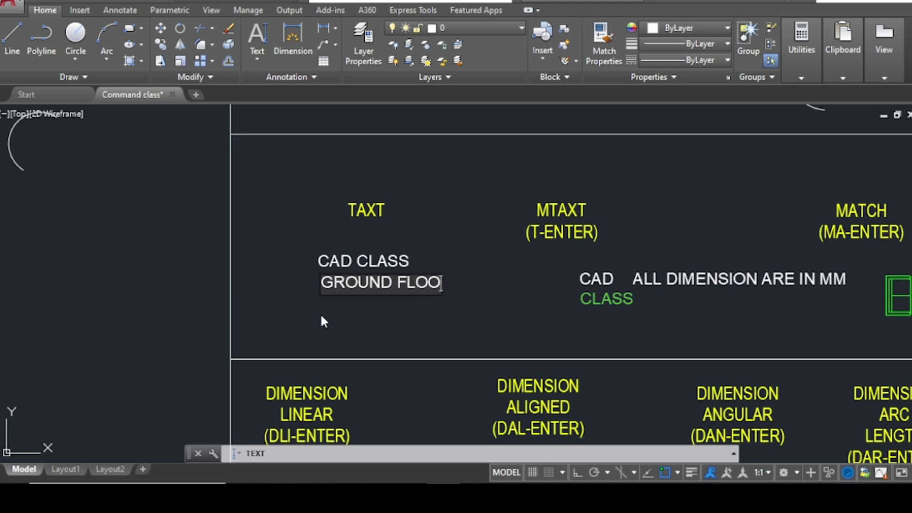
{"action": "type", "text": "R PLAN"}
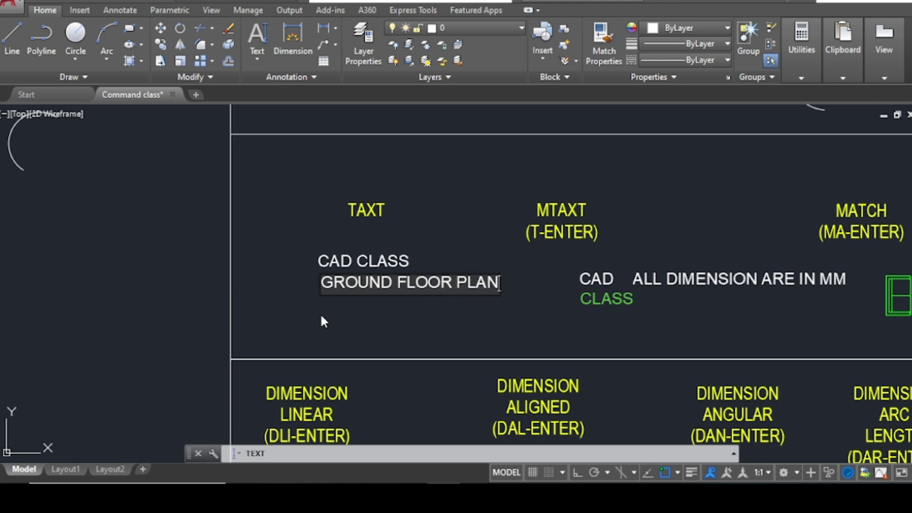
{"action": "key", "text": "Return"}
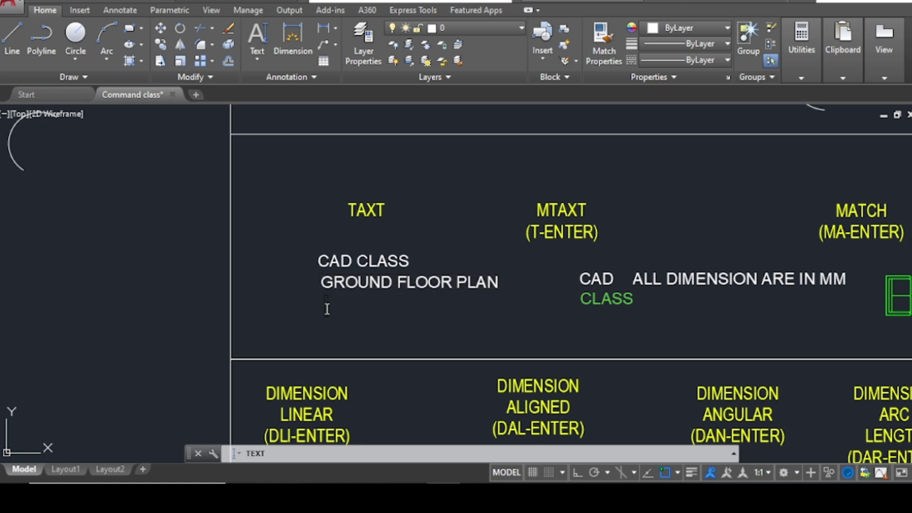
Add FIRST FLOOR PLAN as a separate text line beneath GROUND FLOOR PLAN and end the text command.
{"action": "type", "text": "FIRST "}
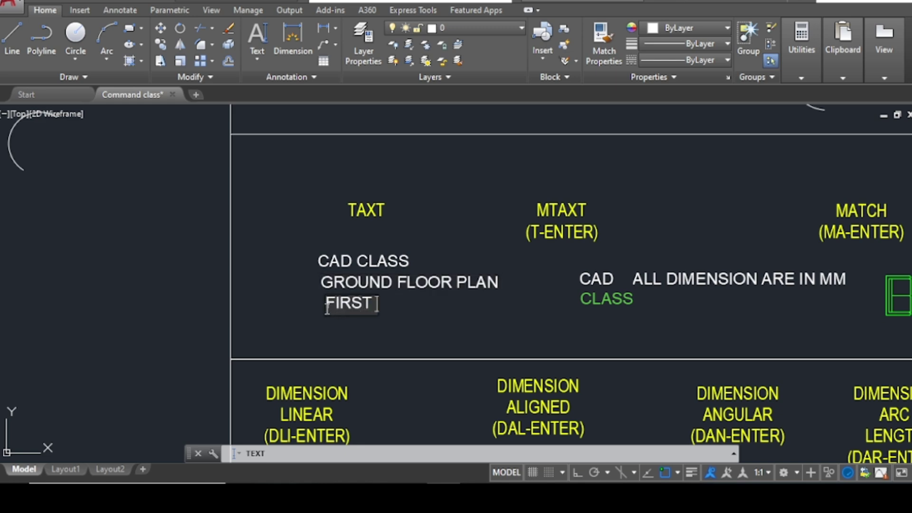
{"action": "type", "text": "FLOOR PLAN"}
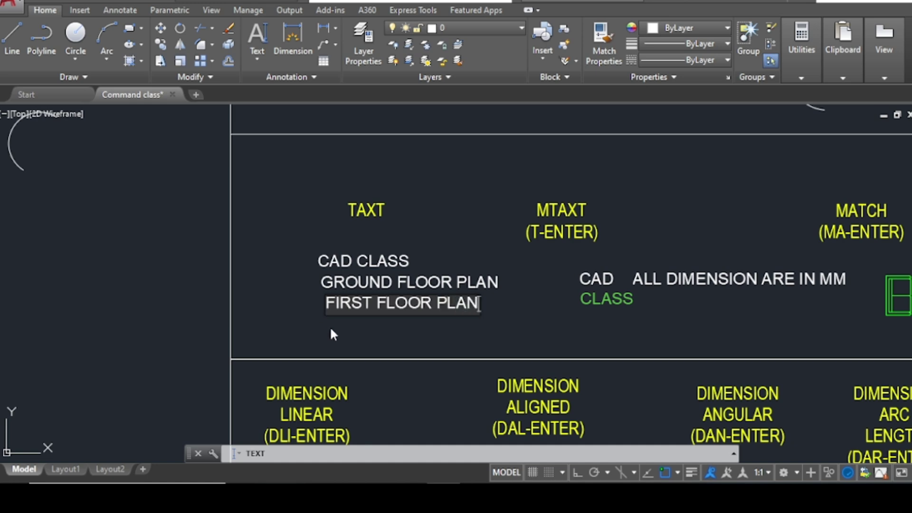
{"action": "key", "text": "Return"}
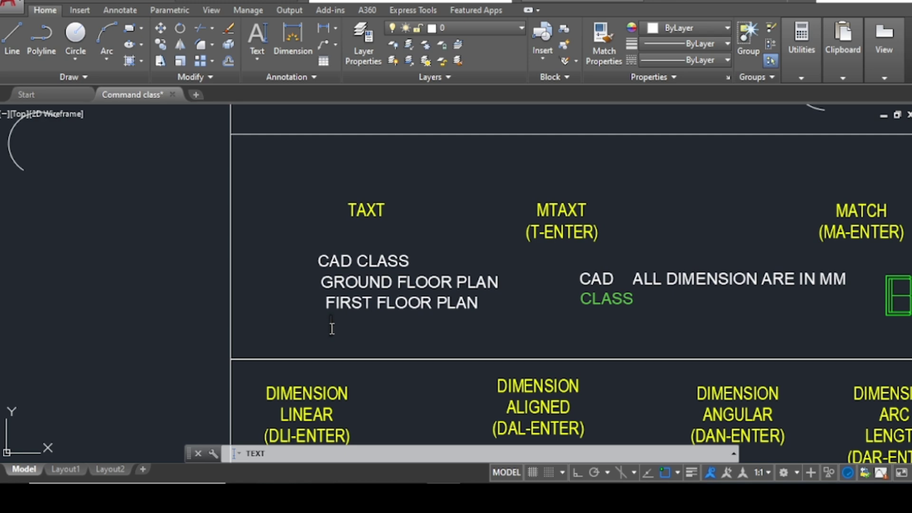
{"action": "key", "text": "Escape"}
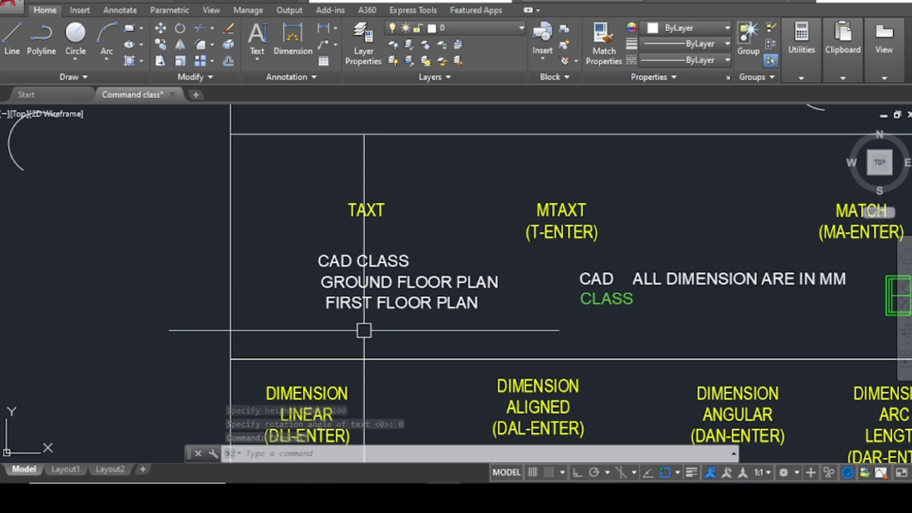
Open GROUND FLOOR PLAN for text editing without changes, and check whether the two new lines are separate objects.
{"action": "left_click", "coordinate": [395, 284]}
{"action": "double_click", "coordinate": [395, 284]}
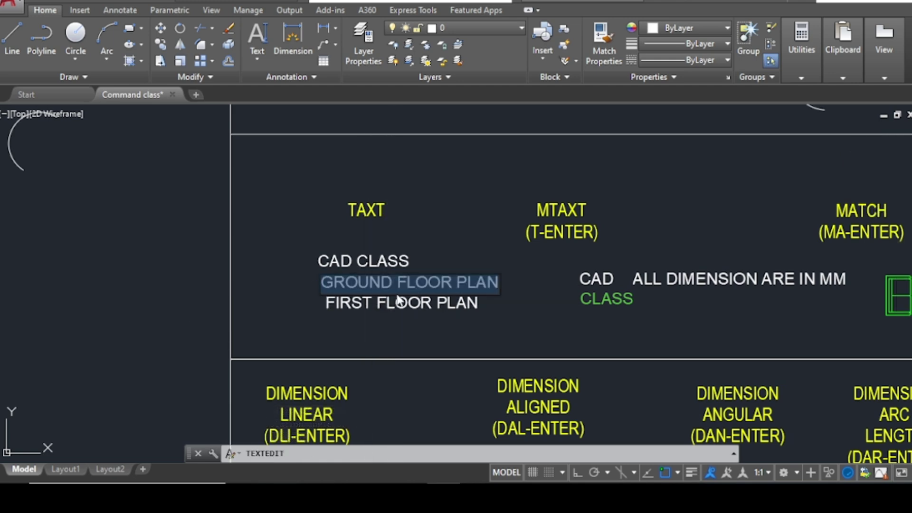
{"action": "key", "text": "Return"}
{"action": "left_click", "coordinate": [391, 304]}
{"action": "key", "text": "Return"}
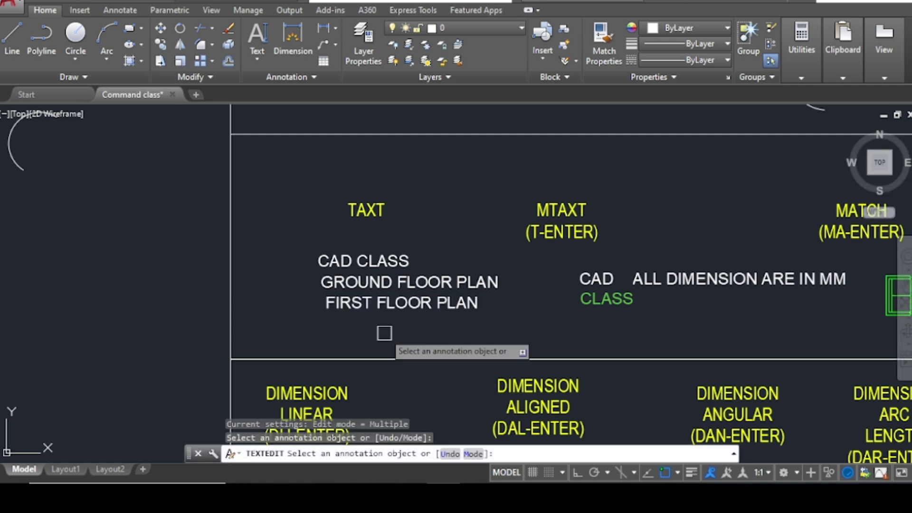
{"action": "key", "text": "Escape"}
{"action": "left_click", "coordinate": [378, 311]}
{"action": "key", "text": "Escape"}
{"action": "left_click", "coordinate": [367, 282]}
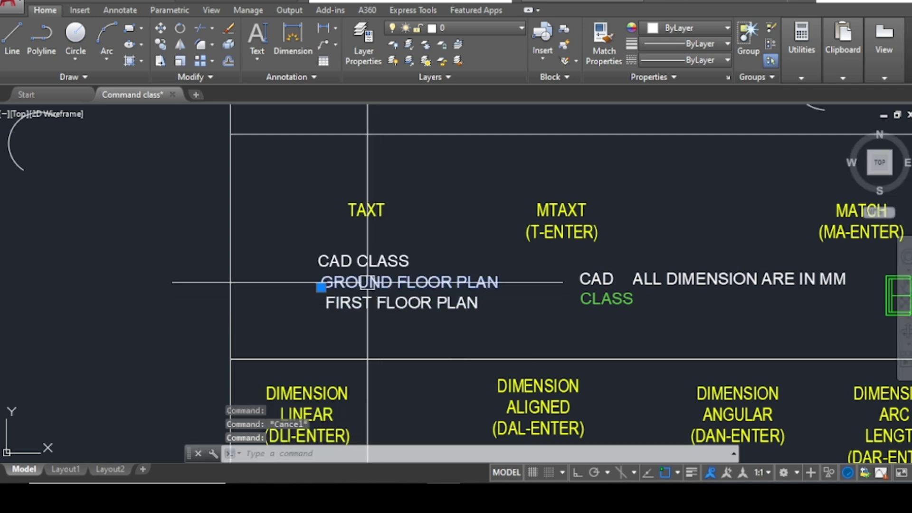
{"action": "key", "text": "Escape"}
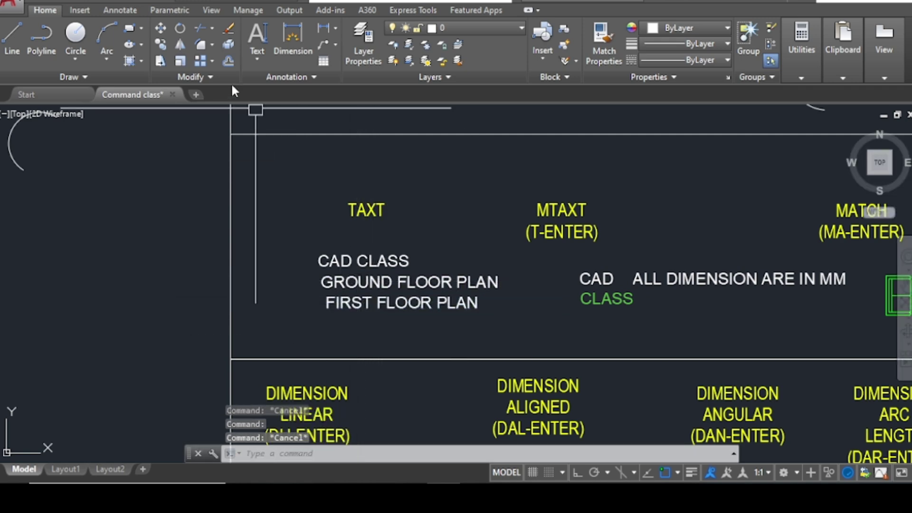
{"action": "left_click", "coordinate": [258, 56]}
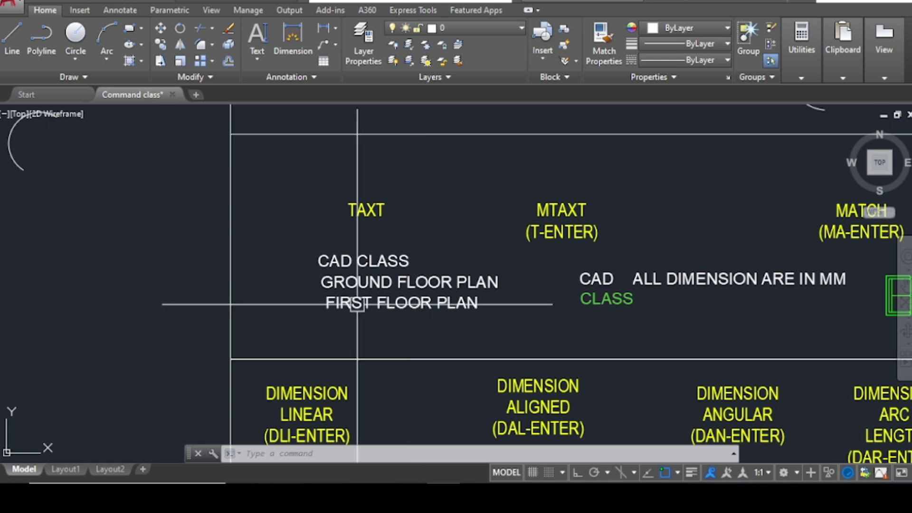
{"action": "middle_click_drag", "start_coordinate": [344, 338], "coordinate": [326, 279]}
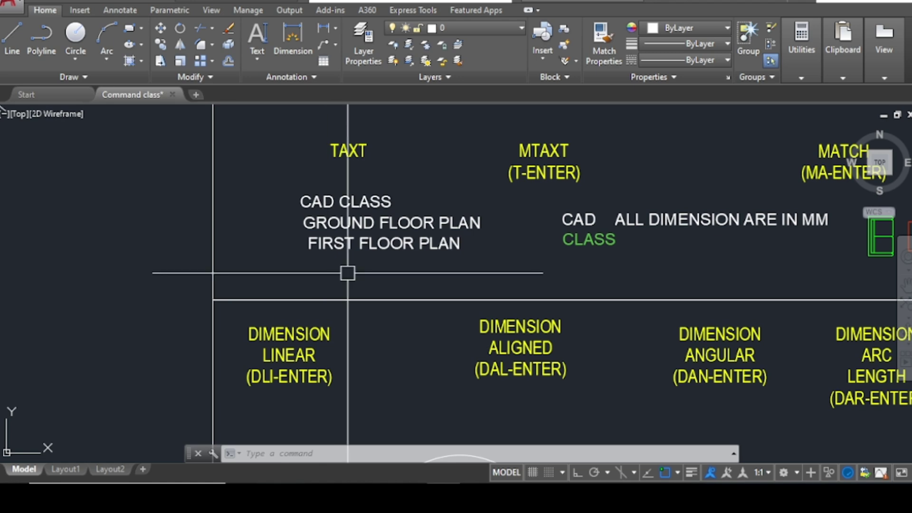
{"action": "scroll", "coordinate": [383, 272], "scroll_direction": "up", "scroll_amount": 2}
{"action": "middle_click_drag", "start_coordinate": [346, 292], "coordinate": [300, 298]}
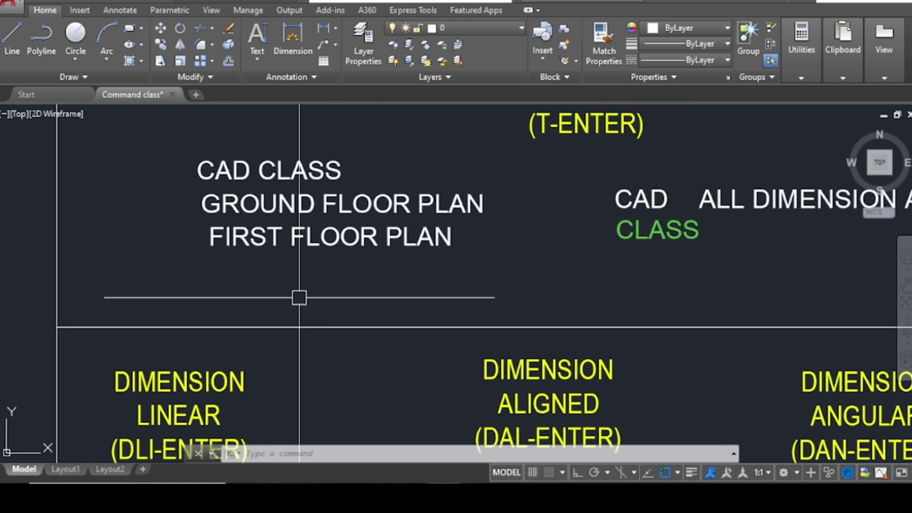
{"action": "scroll", "coordinate": [250, 287], "scroll_direction": "down", "scroll_amount": 2}
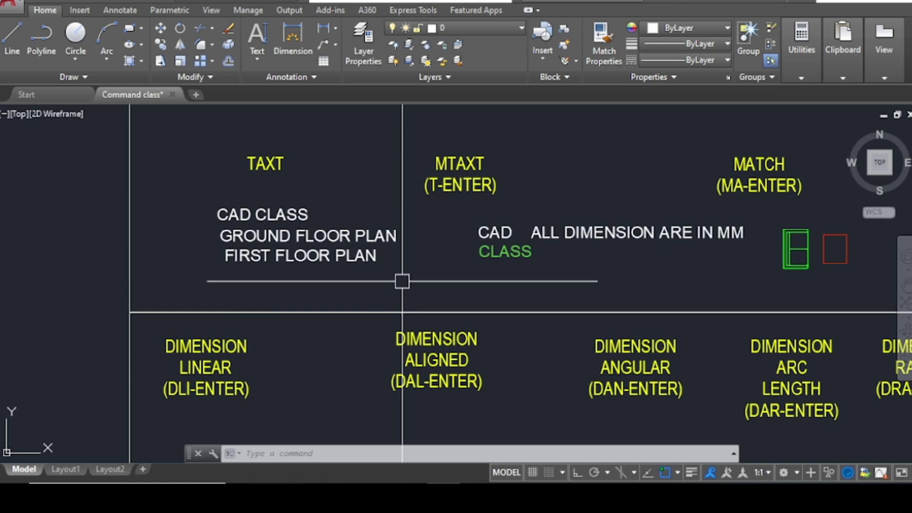
{"action": "middle_click_drag", "start_coordinate": [474, 285], "coordinate": [368, 285]}
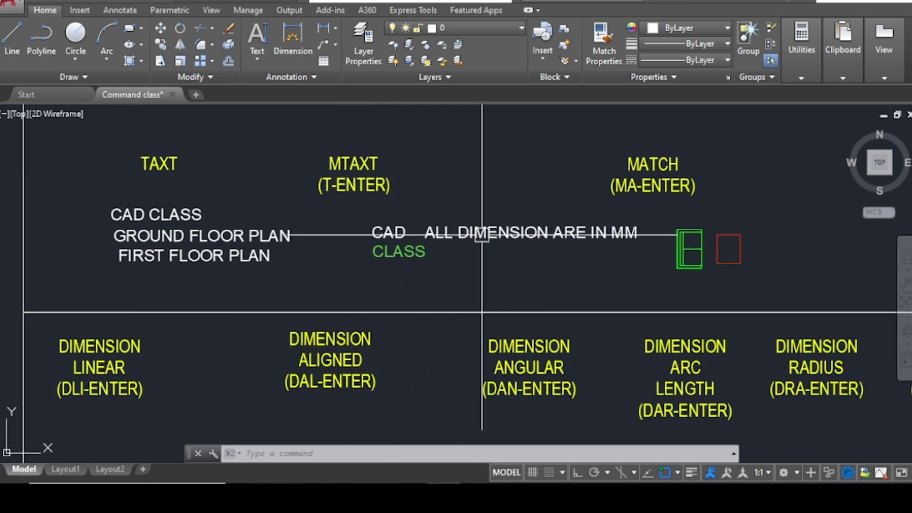
{"action": "mouse_move", "coordinate": [368, 252]}
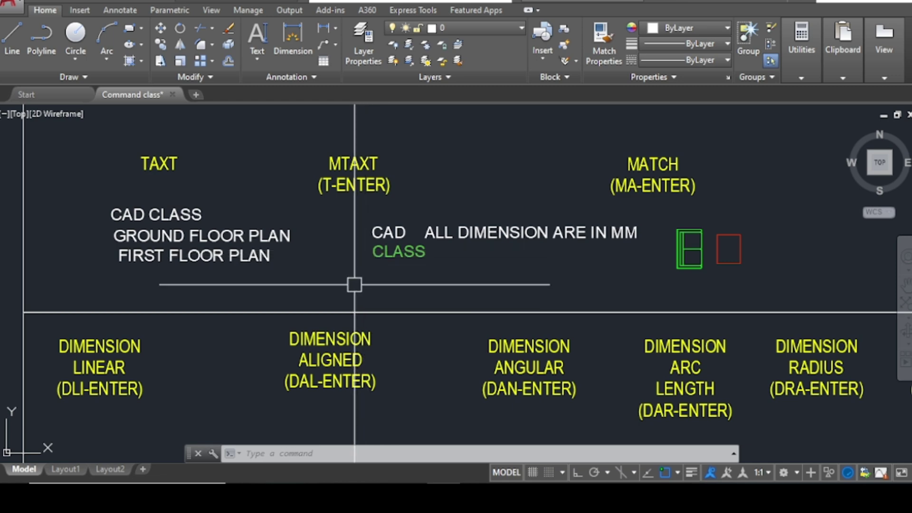
Start a multiline text beneath CLASS in the MTAXT section, with a text box about 1557 across its diagonal.
{"action": "left_click", "coordinate": [259, 60]}
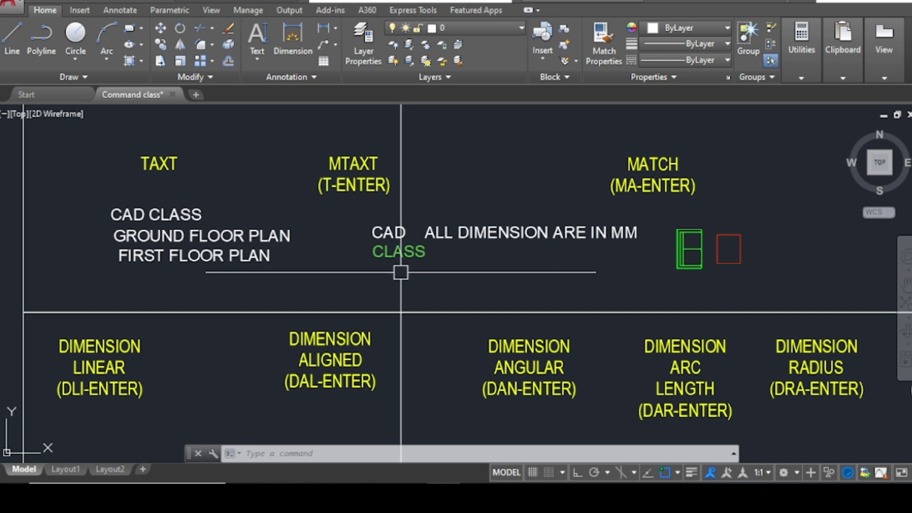
{"action": "left_click", "coordinate": [258, 58]}
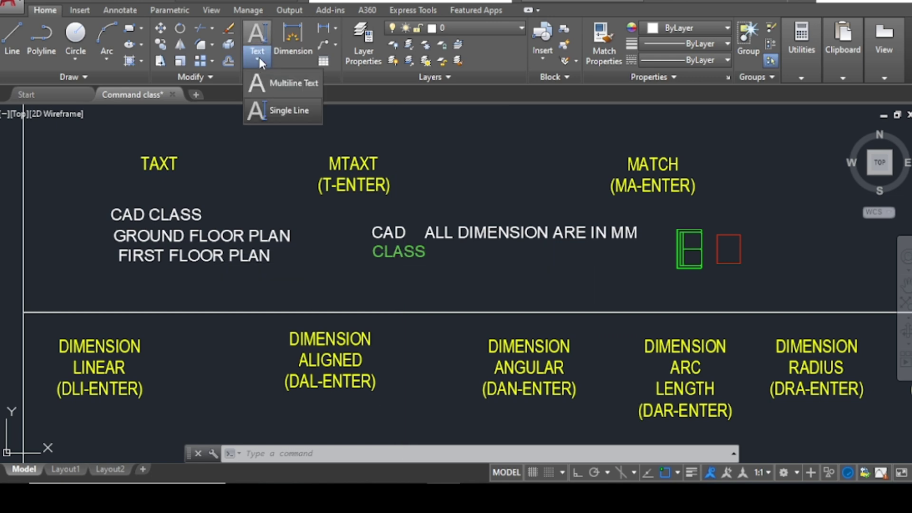
{"action": "left_click", "coordinate": [287, 86]}
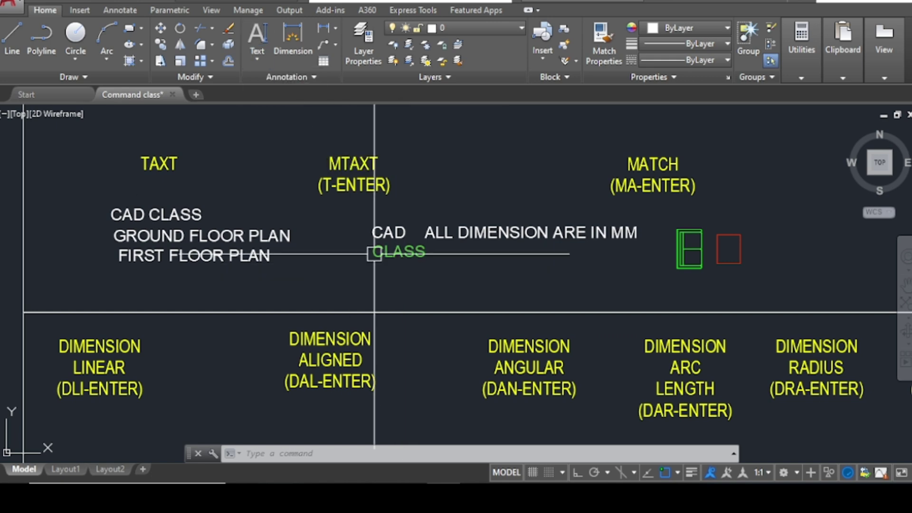
{"action": "type", "text": "T"}
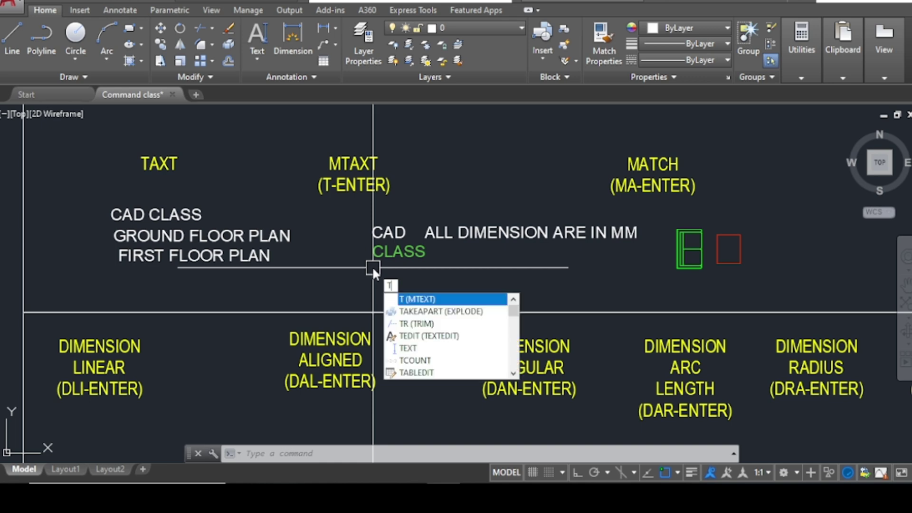
{"action": "key", "text": "Return"}
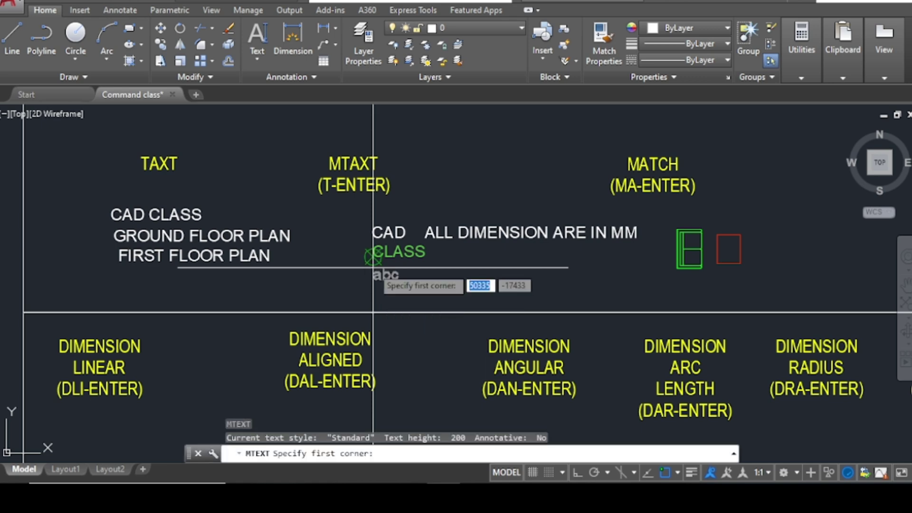
{"action": "scroll", "coordinate": [372, 271], "scroll_direction": "up", "scroll_amount": 2}
{"action": "left_click", "coordinate": [372, 271]}
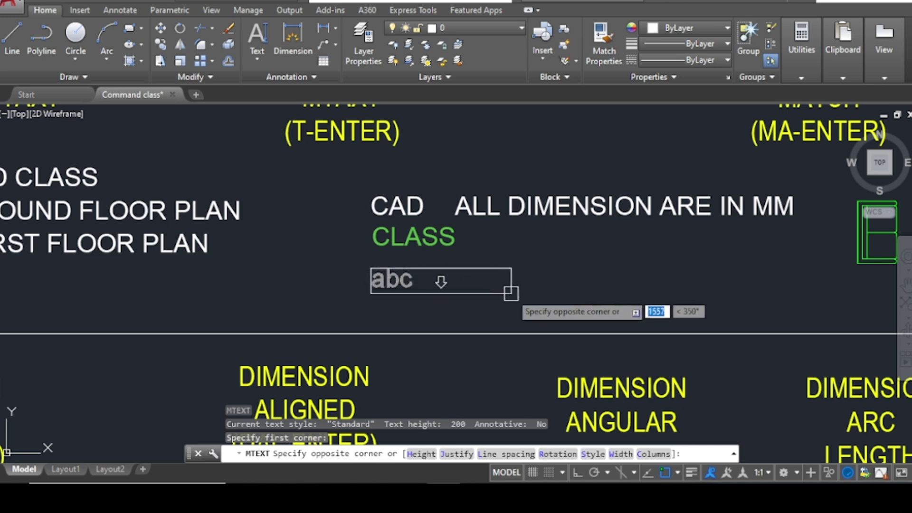
{"action": "left_click", "coordinate": [511, 294]}
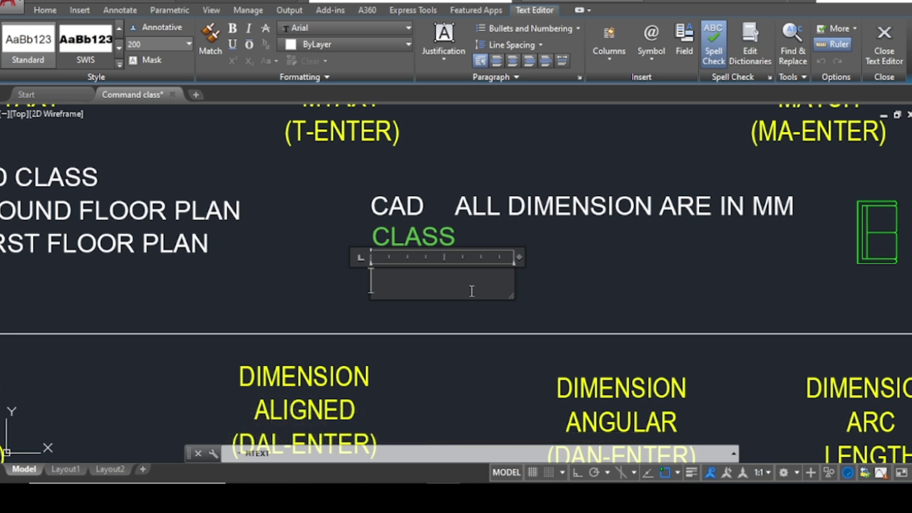
Write GROUND FLOOR PLAN as the first line of the multiline text.
{"action": "type", "text": "GROJ"}
{"action": "key", "text": "BackSpace"}
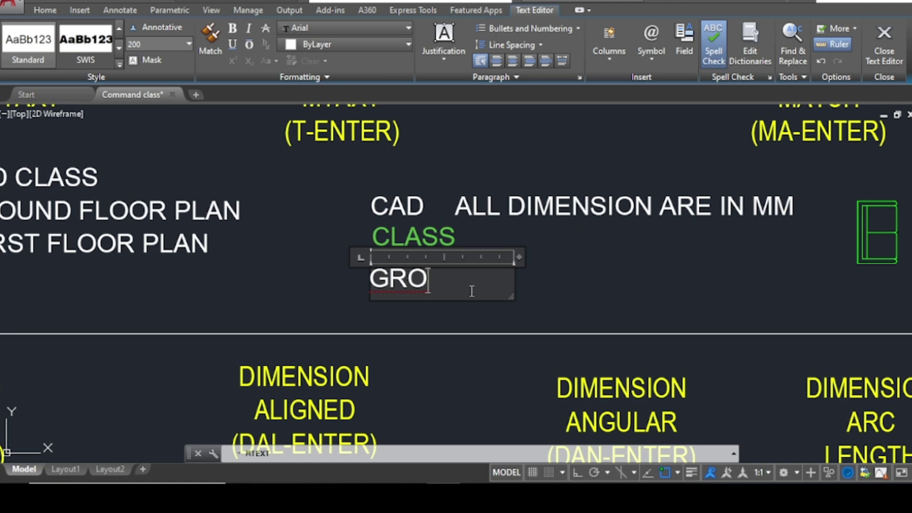
{"action": "type", "text": "UND"}
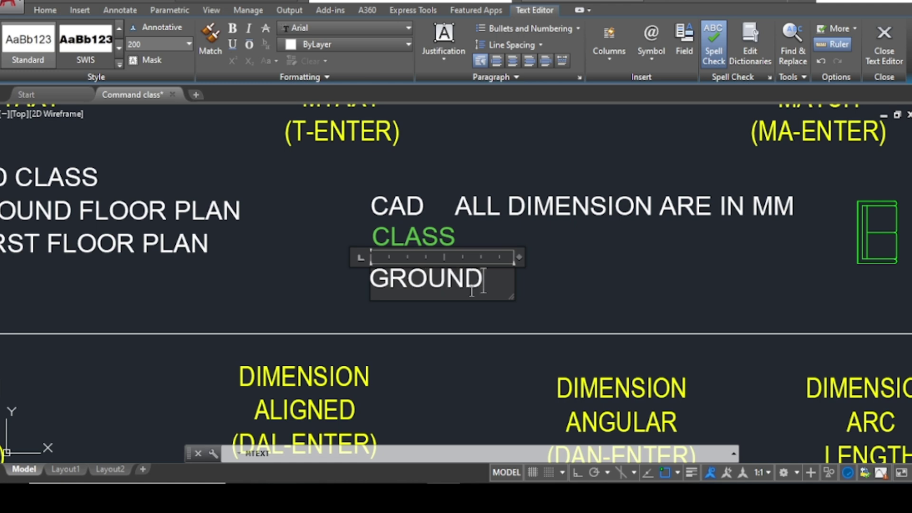
{"action": "key", "text": "Return"}
{"action": "type", "text": "FLOOR "}
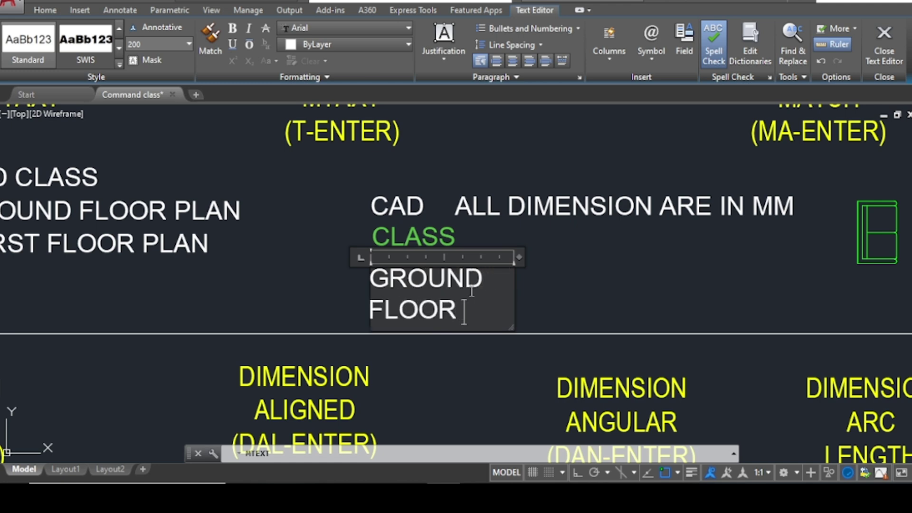
{"action": "type", "text": "PLAN"}
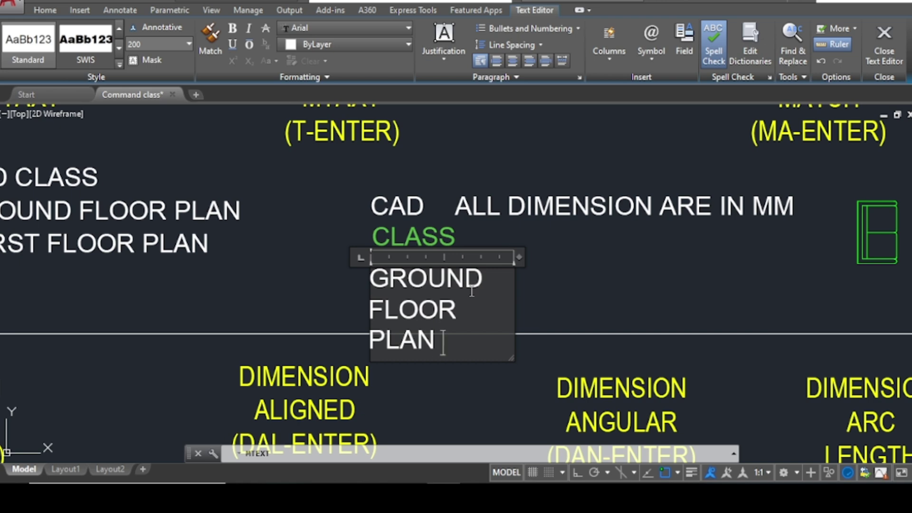
Add FIRST FLOOR PLAN as a new line in the same multiline text.
{"action": "key", "text": "Return"}
{"action": "type", "text": "FIRS"}
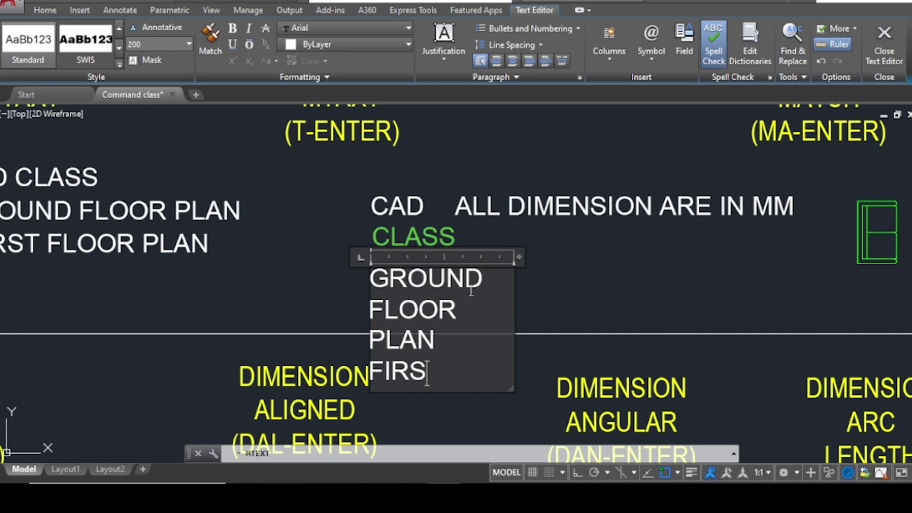
{"action": "type", "text": "T FLOOR "}
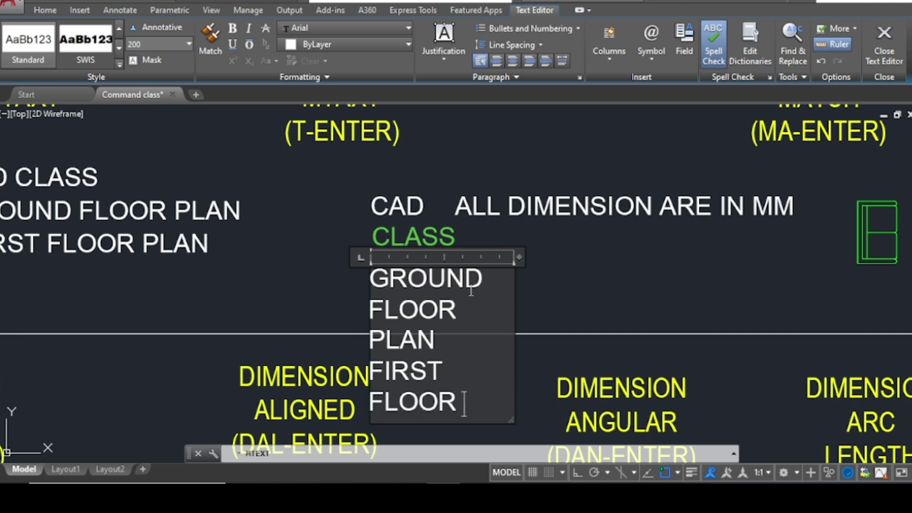
{"action": "type", "text": "PLAN"}
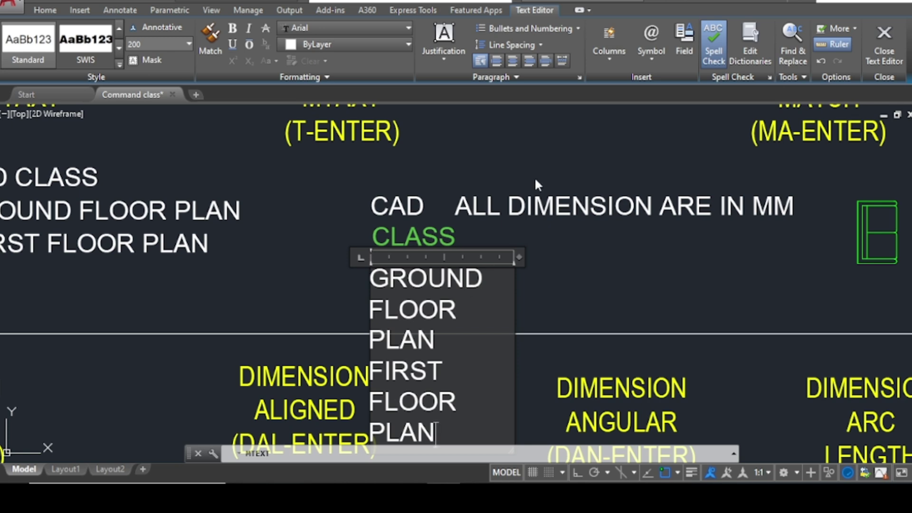
Widen the multiline text box so each plan title fits on a single line, and finish the text.
{"action": "left_click_drag", "start_coordinate": [519, 257], "coordinate": [721, 257]}
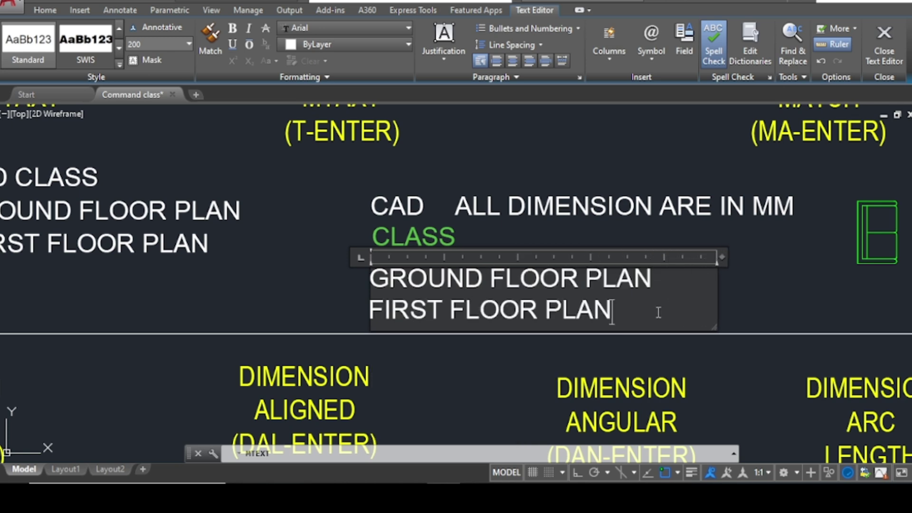
{"action": "left_click", "coordinate": [508, 364]}
{"action": "scroll", "coordinate": [501, 353], "scroll_direction": "down", "scroll_amount": 2}
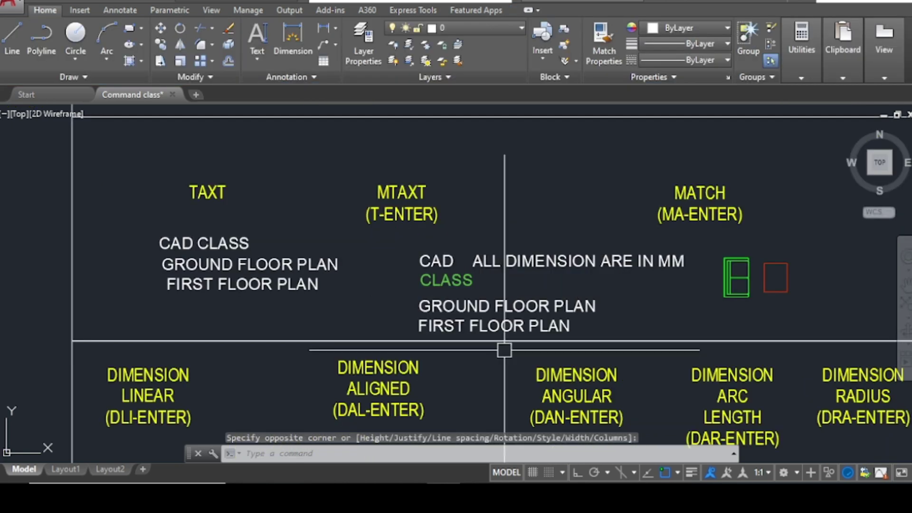
Open the new GROUND FLOOR PLAN multiline text to check whether both lines form one object, and close it without changes.
{"action": "scroll", "coordinate": [479, 341], "scroll_direction": "up", "scroll_amount": 2}
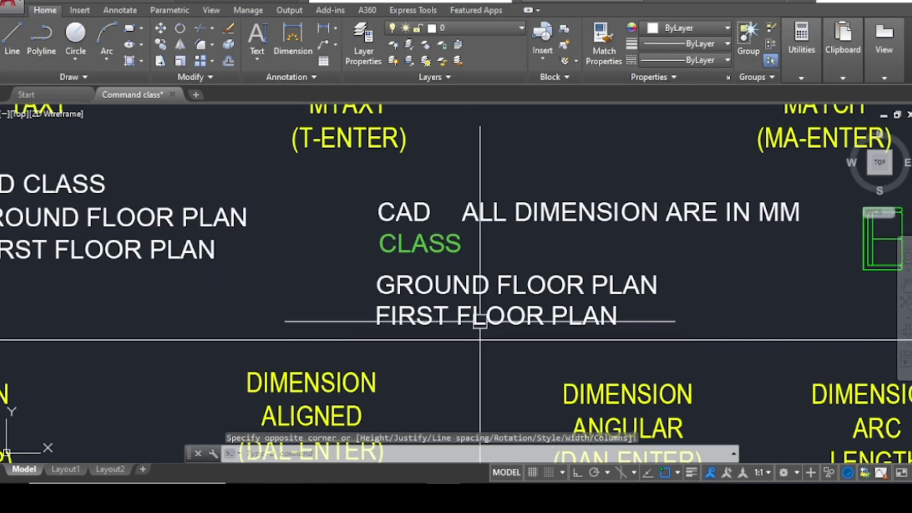
{"action": "scroll", "coordinate": [478, 275], "scroll_direction": "down", "scroll_amount": 2}
{"action": "double_click", "coordinate": [474, 282]}
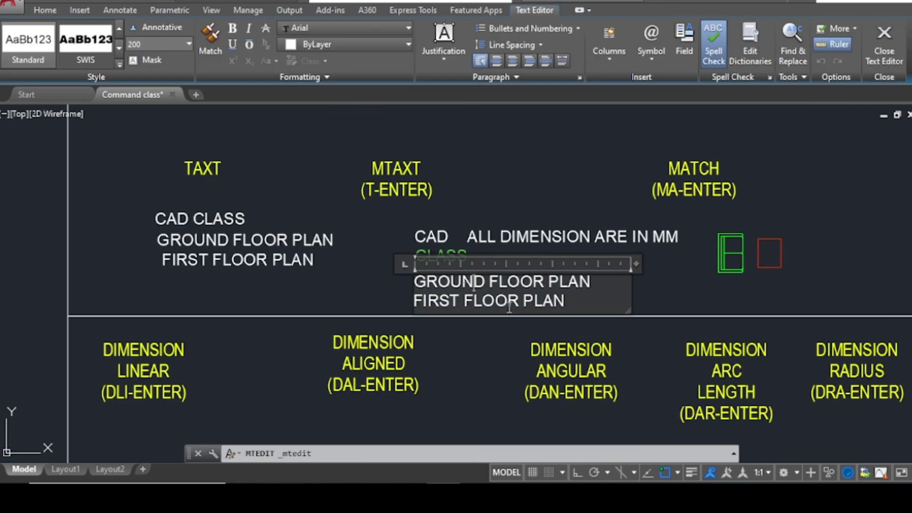
{"action": "left_click", "coordinate": [351, 288]}
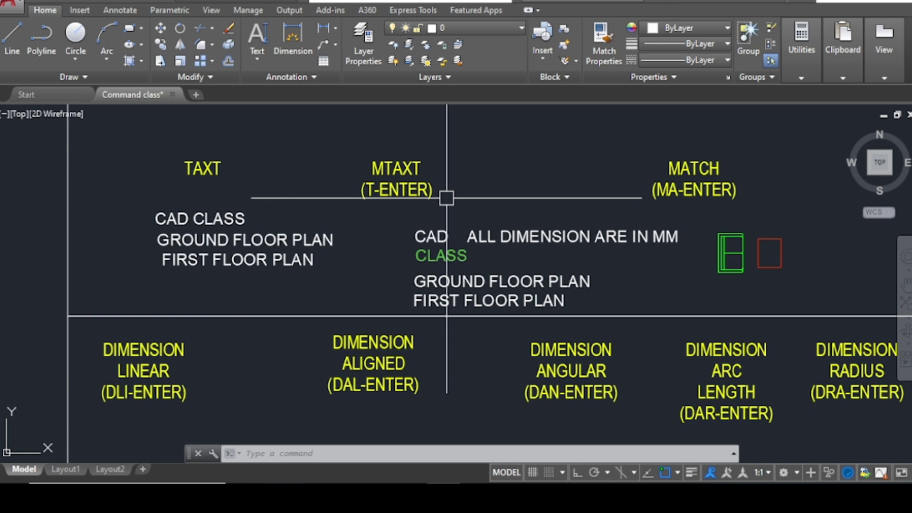
Move the three-line general notes text from beside the command sheet to the empty area on the sheet's other side, near the TAXT row.
{"action": "middle_click_drag", "start_coordinate": [446, 210], "coordinate": [403, 200]}
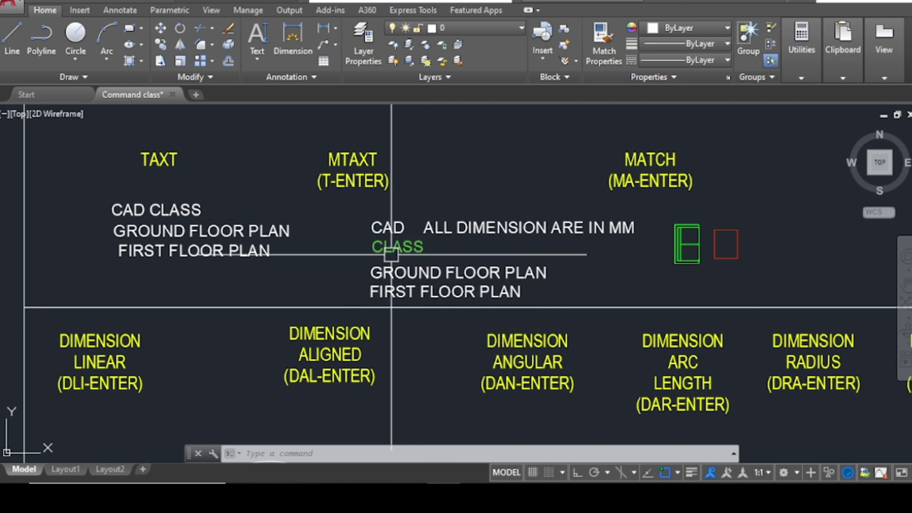
{"action": "scroll", "coordinate": [394, 257], "scroll_direction": "down", "scroll_amount": 4}
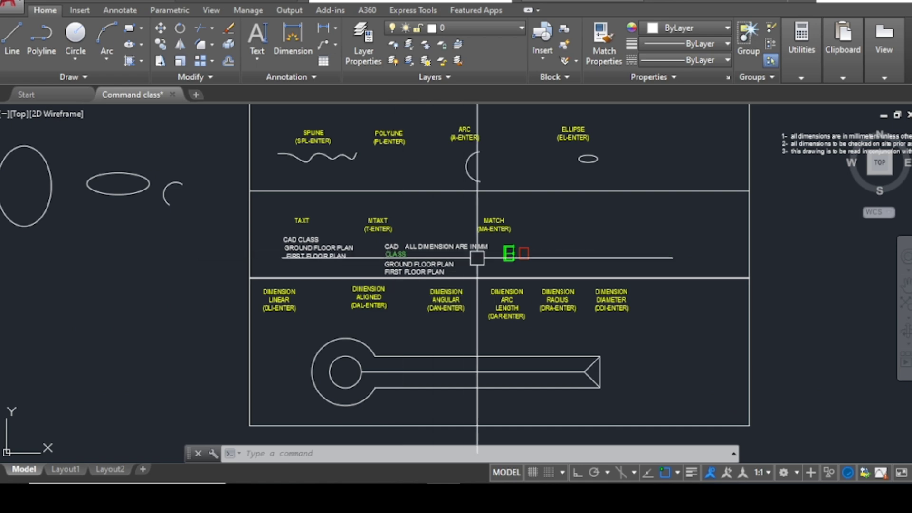
{"action": "type", "text": "m"}
{"action": "key", "text": "Return"}
{"action": "scroll", "coordinate": [760, 207], "scroll_direction": "down", "scroll_amount": 3}
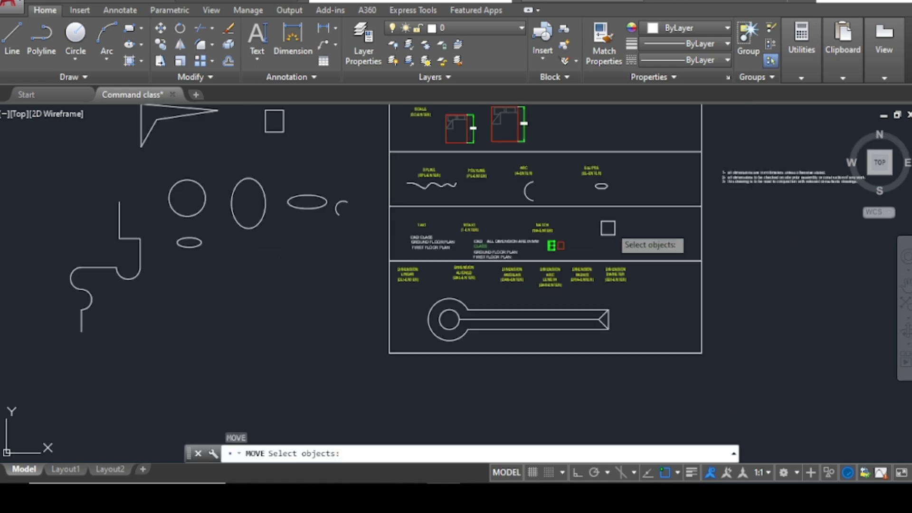
{"action": "left_click", "coordinate": [746, 175]}
{"action": "key", "text": "Return"}
{"action": "left_click", "coordinate": [724, 182]}
{"action": "scroll", "coordinate": [396, 260], "scroll_direction": "up", "scroll_amount": 4}
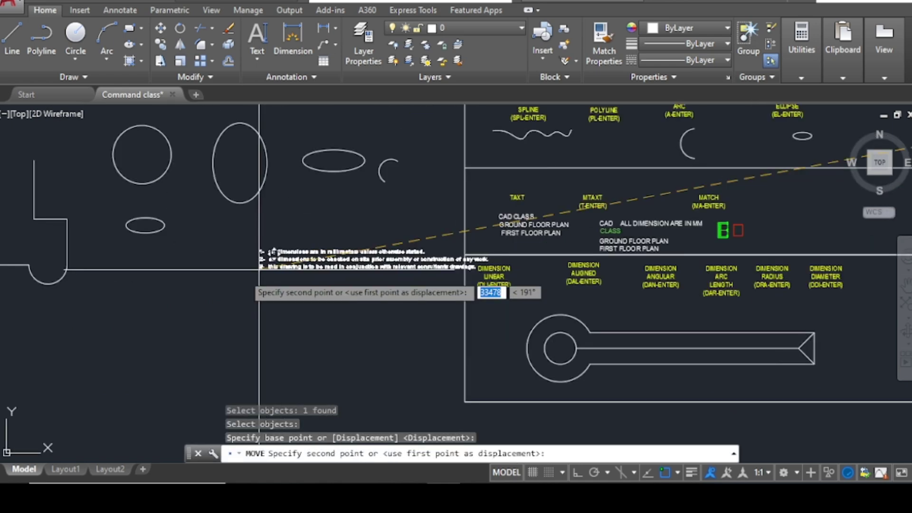
{"action": "left_click", "coordinate": [219, 259]}
Change the text style of the three-line notes to FCU, accept the style change, and close the text editor.
{"action": "double_click", "coordinate": [406, 259]}
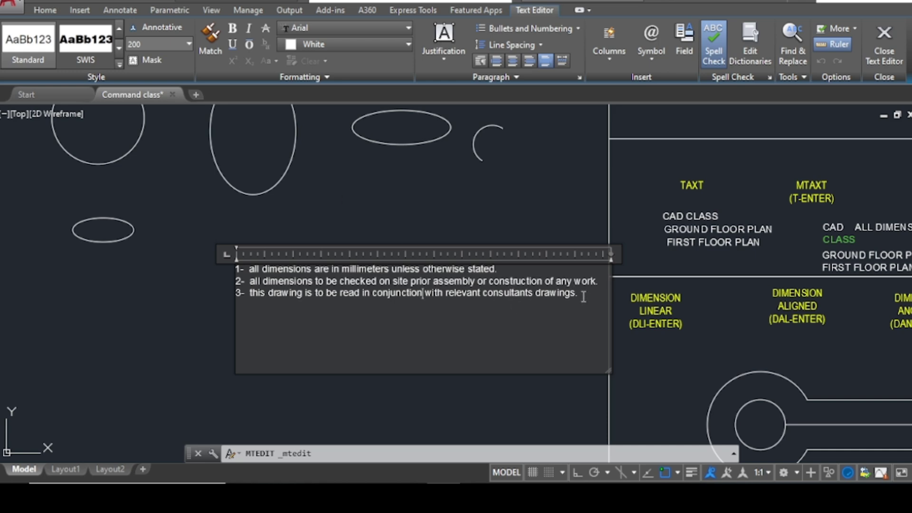
{"action": "left_click", "coordinate": [119, 62]}
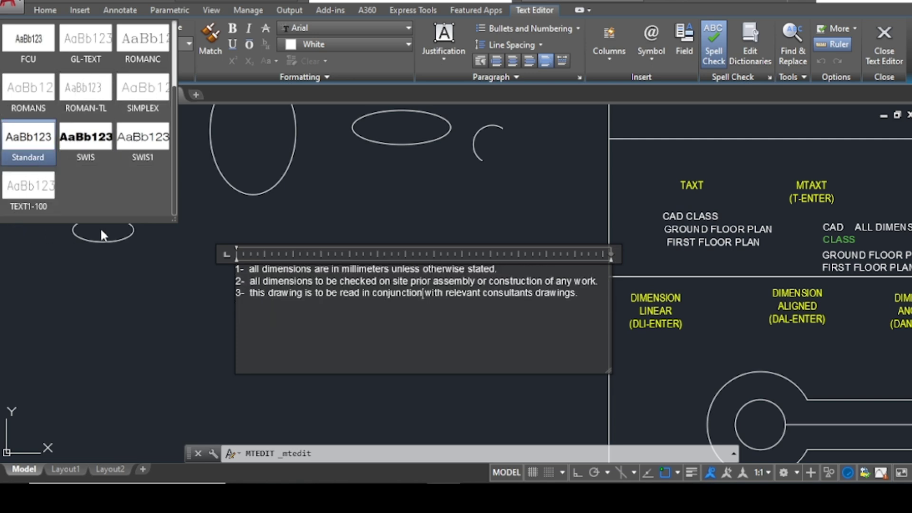
{"action": "left_click_drag", "start_coordinate": [173, 154], "coordinate": [175, 81]}
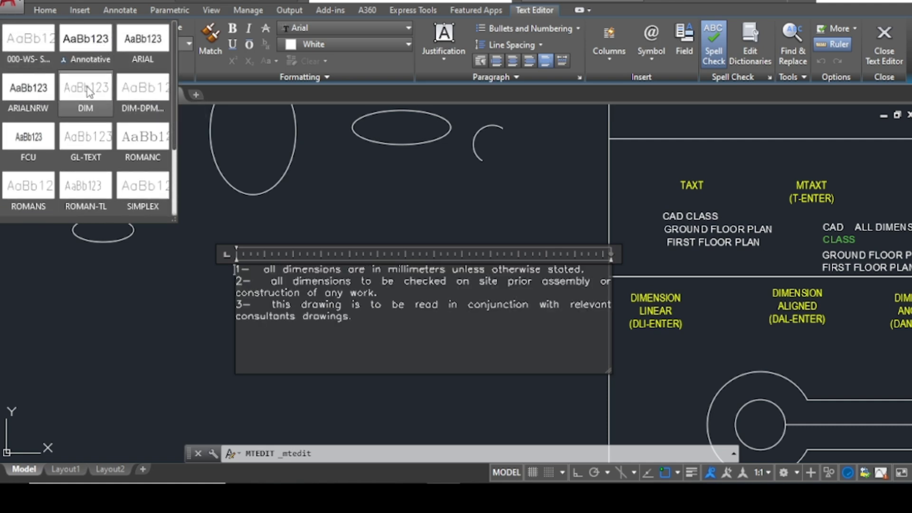
{"action": "left_click", "coordinate": [42, 140]}
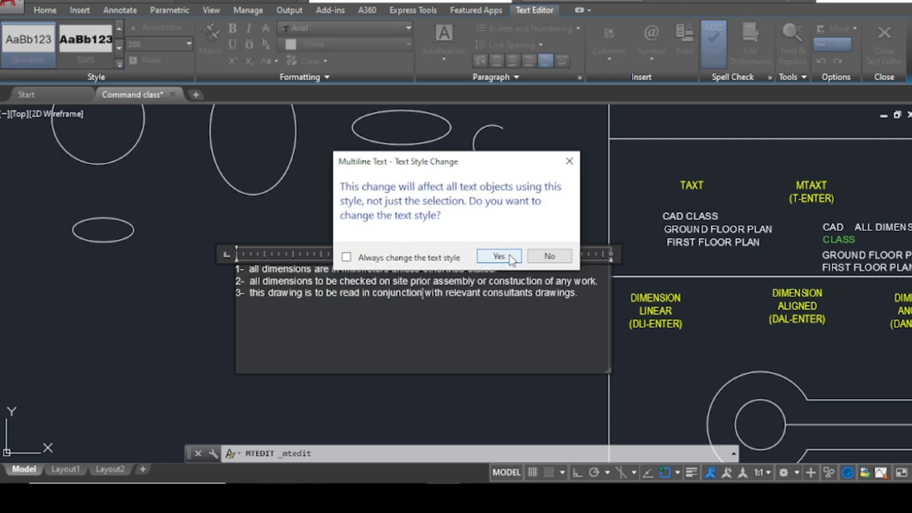
{"action": "left_click", "coordinate": [503, 257]}
{"action": "left_click", "coordinate": [326, 244]}
{"action": "scroll", "coordinate": [281, 301], "scroll_direction": "up", "scroll_amount": 4}
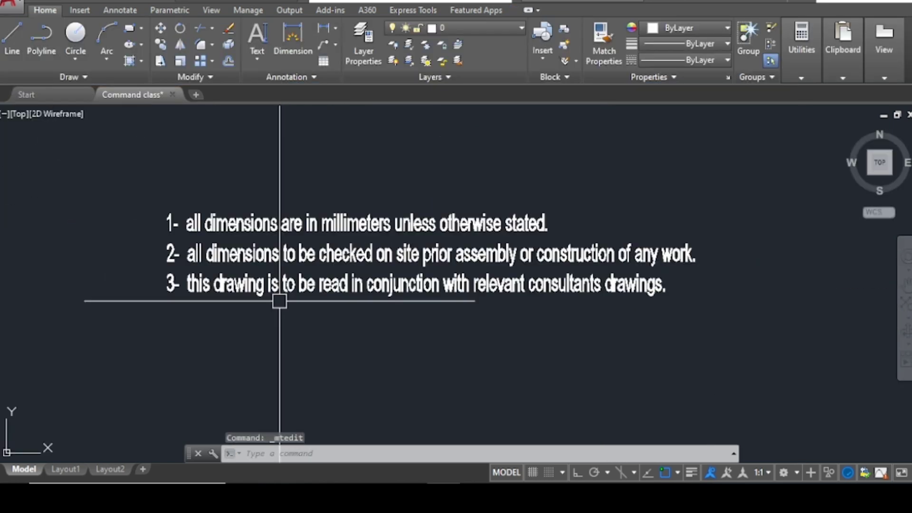
Color the first line of the notes green (19,155,72) and finish editing the text.
{"action": "left_click", "coordinate": [332, 269]}
{"action": "double_click", "coordinate": [342, 255]}
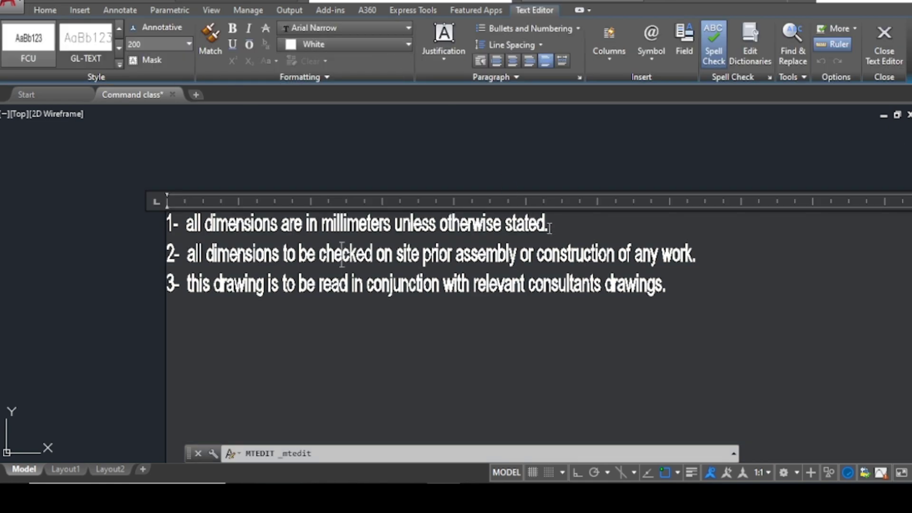
{"action": "left_click_drag", "start_coordinate": [550, 227], "coordinate": [145, 223]}
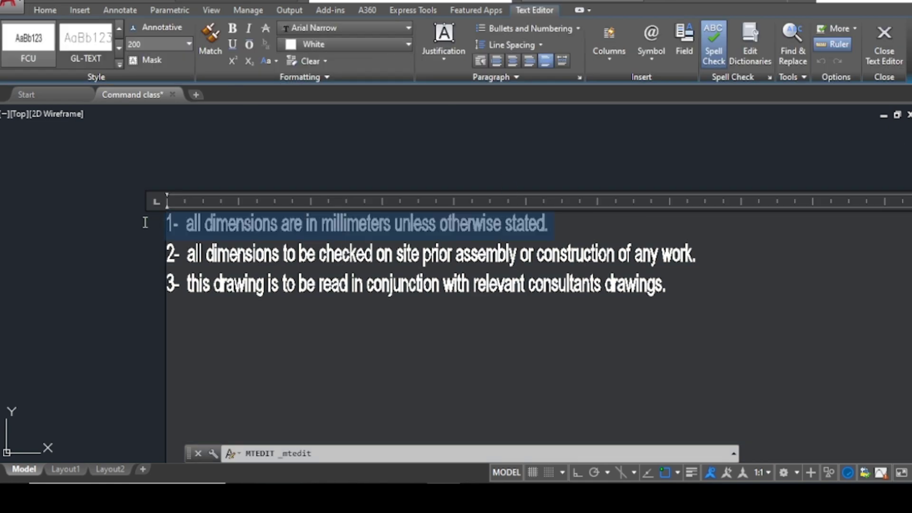
{"action": "left_click", "coordinate": [388, 43]}
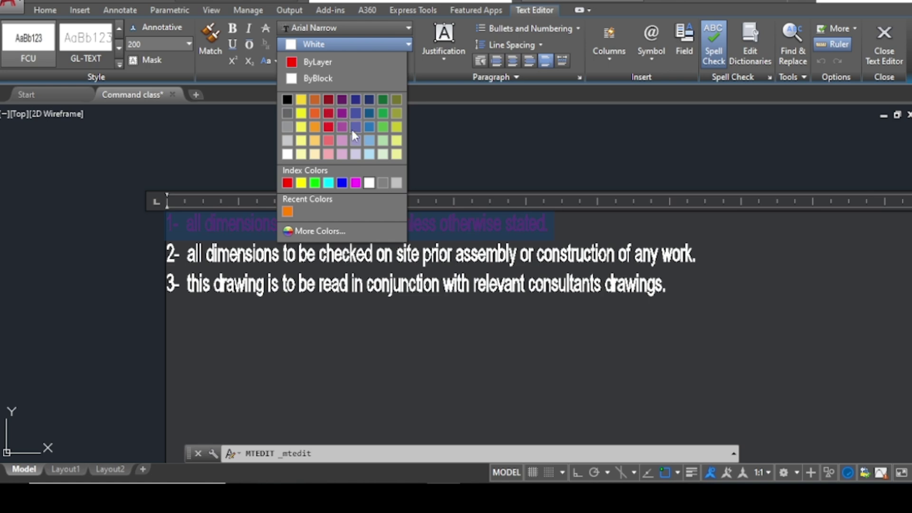
{"action": "left_click", "coordinate": [382, 113]}
{"action": "left_click", "coordinate": [263, 161]}
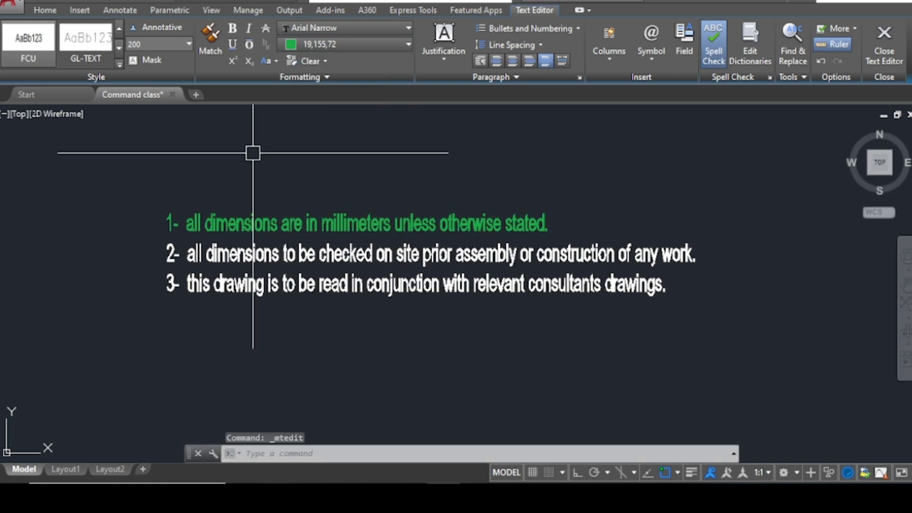
Open the three-line general notes for editing and right-align the green first line.
{"action": "scroll", "coordinate": [366, 221], "scroll_direction": "down", "scroll_amount": 2}
{"action": "double_click", "coordinate": [366, 222]}
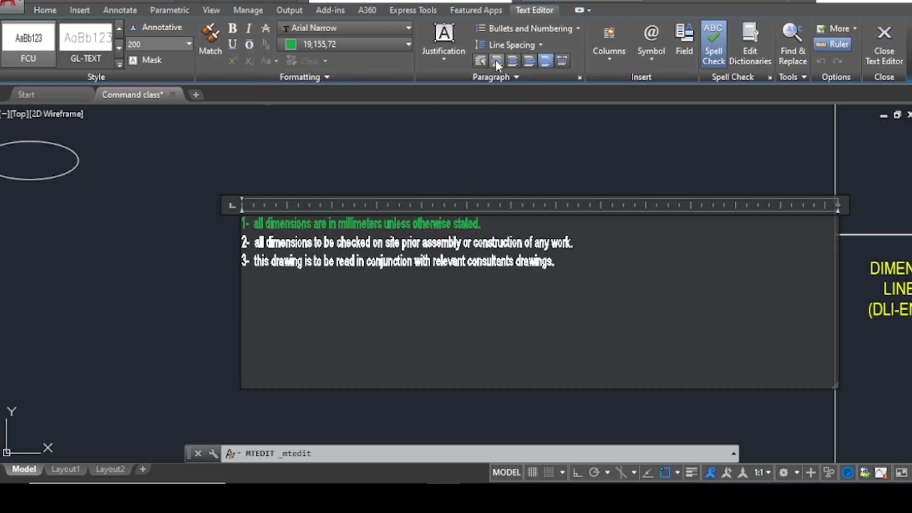
{"action": "left_click", "coordinate": [529, 61]}
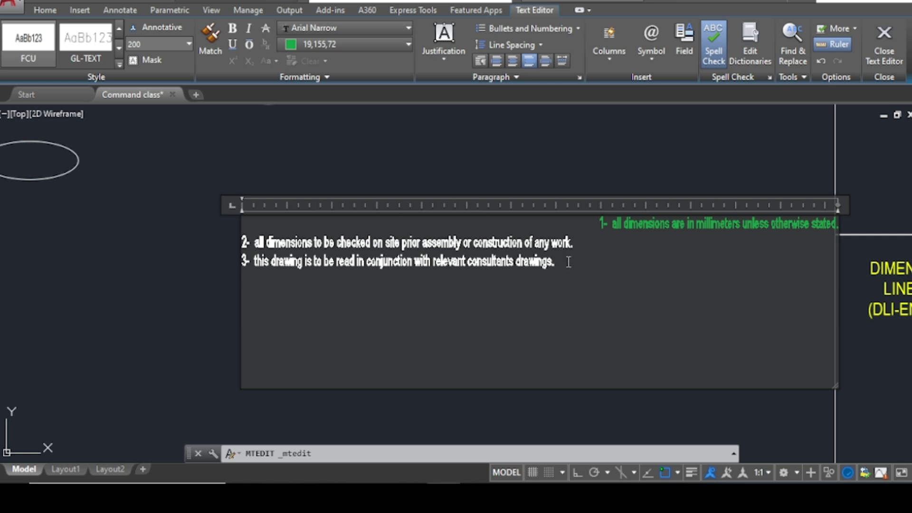
Try left and right alignment on all three note lines, center them, and finish editing the text.
{"action": "left_click_drag", "start_coordinate": [569, 263], "coordinate": [546, 226]}
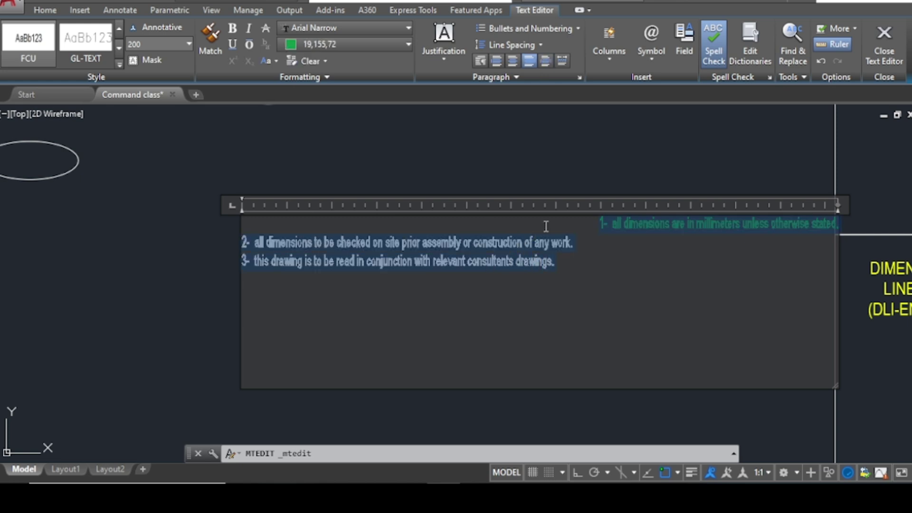
{"action": "left_click", "coordinate": [543, 61]}
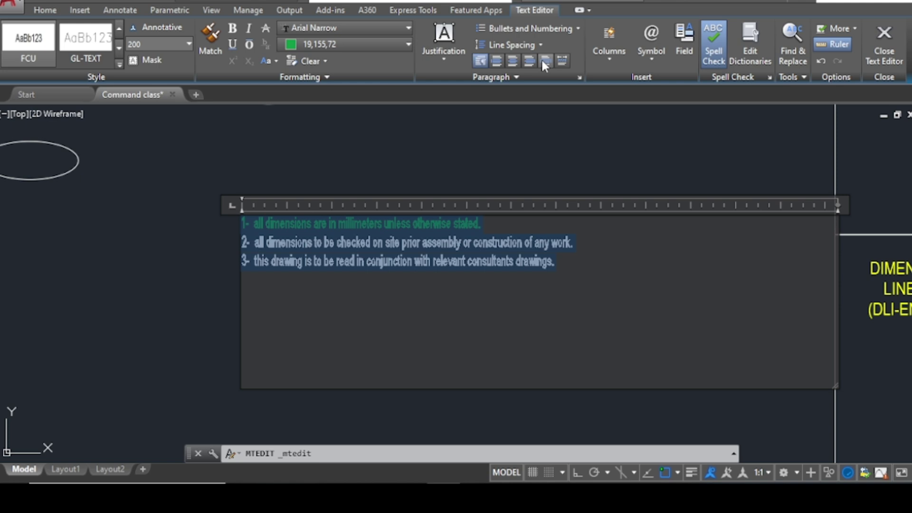
{"action": "left_click", "coordinate": [531, 61]}
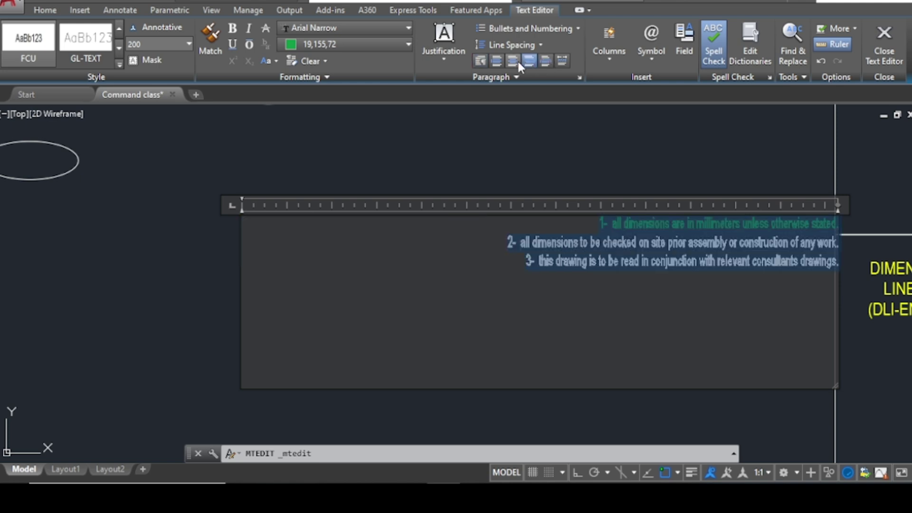
{"action": "left_click", "coordinate": [512, 61]}
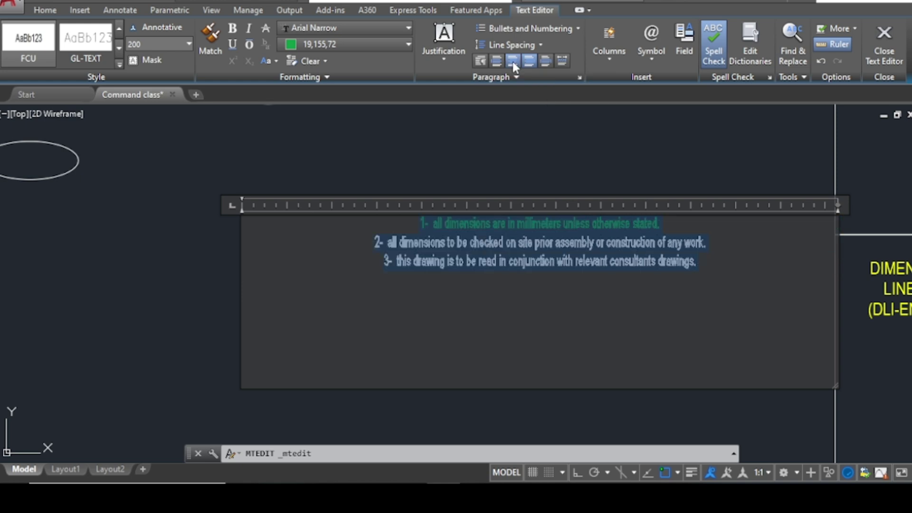
{"action": "key", "text": "Escape"}
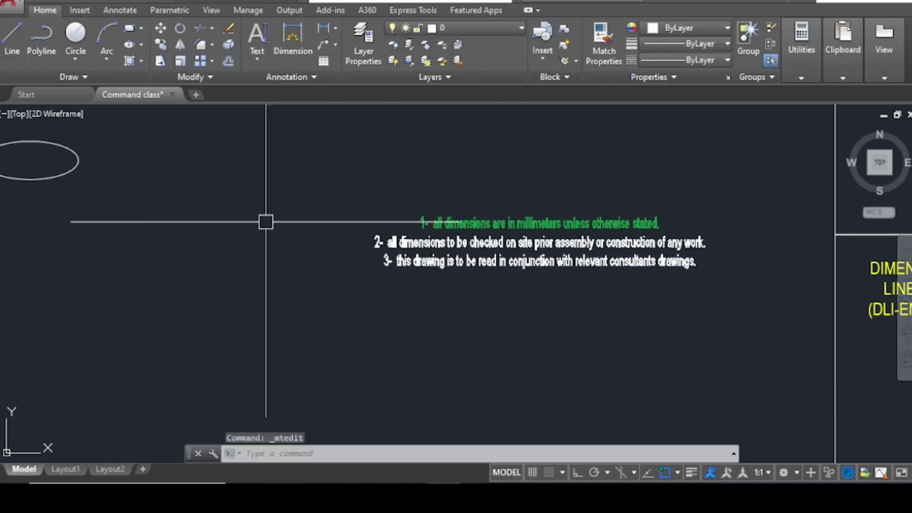
Toggle all three note lines between uppercase and lowercase, leave them in uppercase, and close the text editor.
{"action": "middle_click_drag", "start_coordinate": [624, 278], "coordinate": [589, 278]}
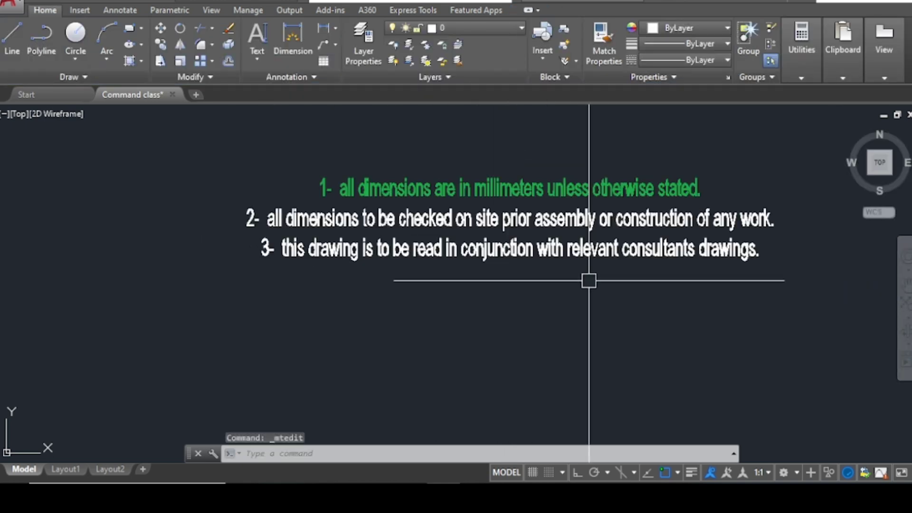
{"action": "scroll", "coordinate": [519, 265], "scroll_direction": "up", "scroll_amount": 4}
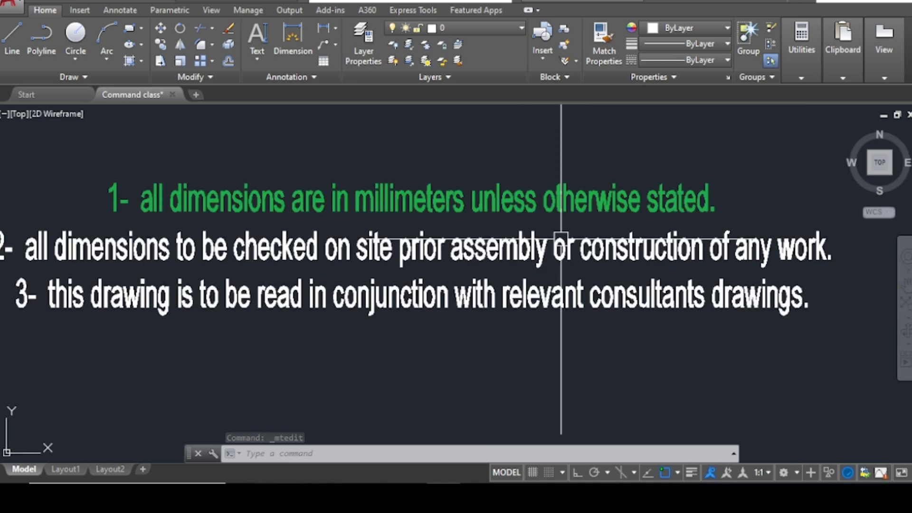
{"action": "scroll", "coordinate": [555, 197], "scroll_direction": "down", "scroll_amount": 2}
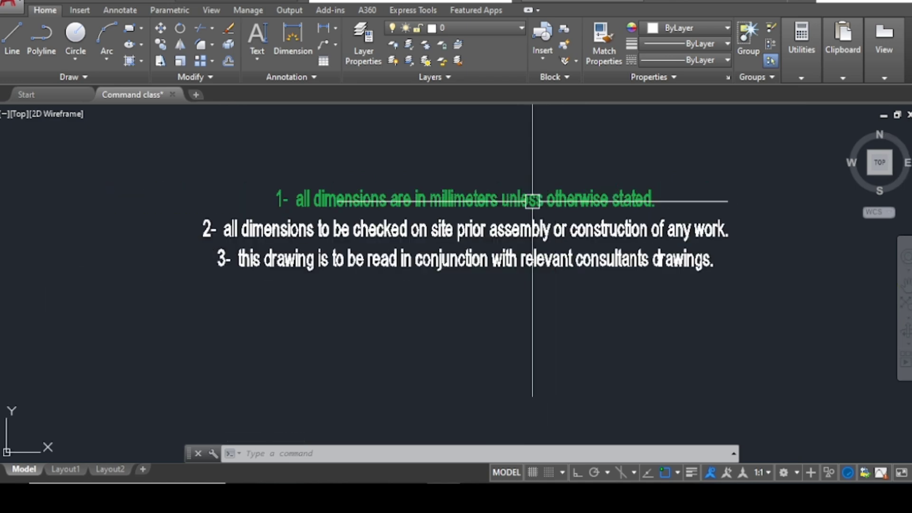
{"action": "double_click", "coordinate": [530, 199]}
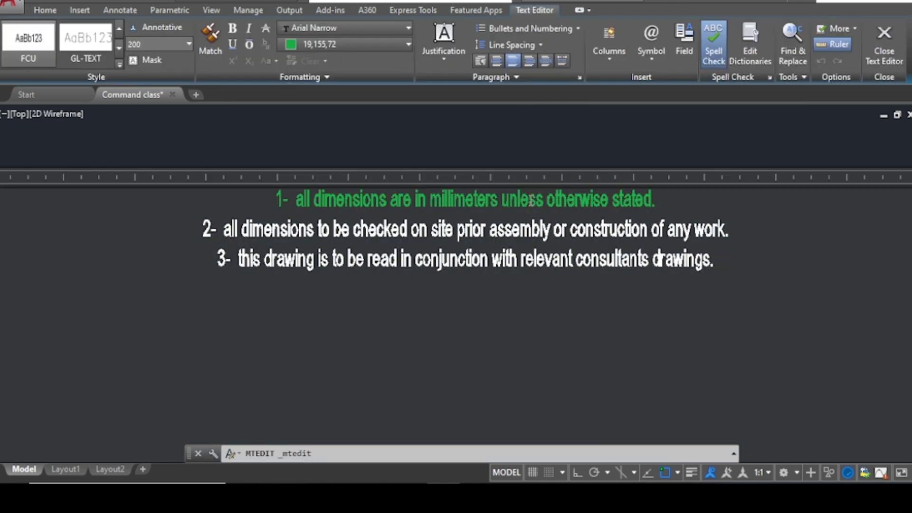
{"action": "key", "text": "ctrl+a"}
{"action": "key", "text": "ctrl+shift+u"}
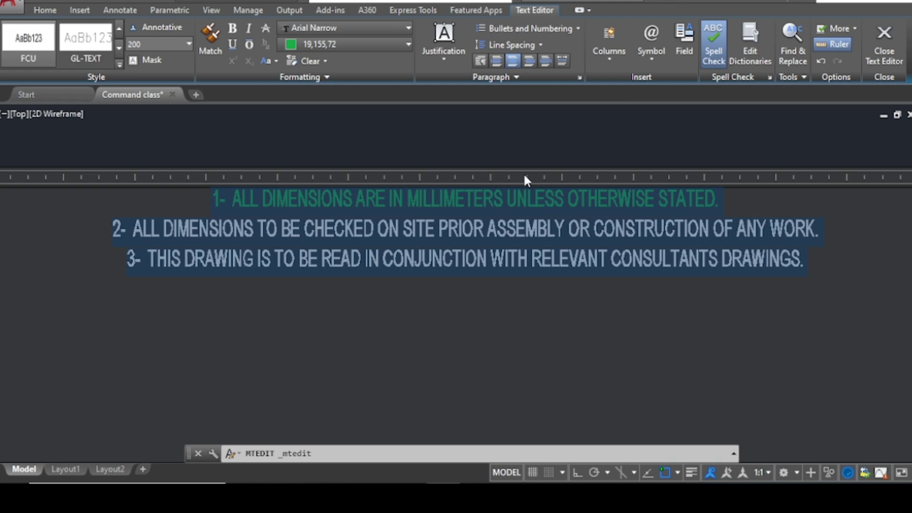
{"action": "key", "text": "ctrl+shift+l"}
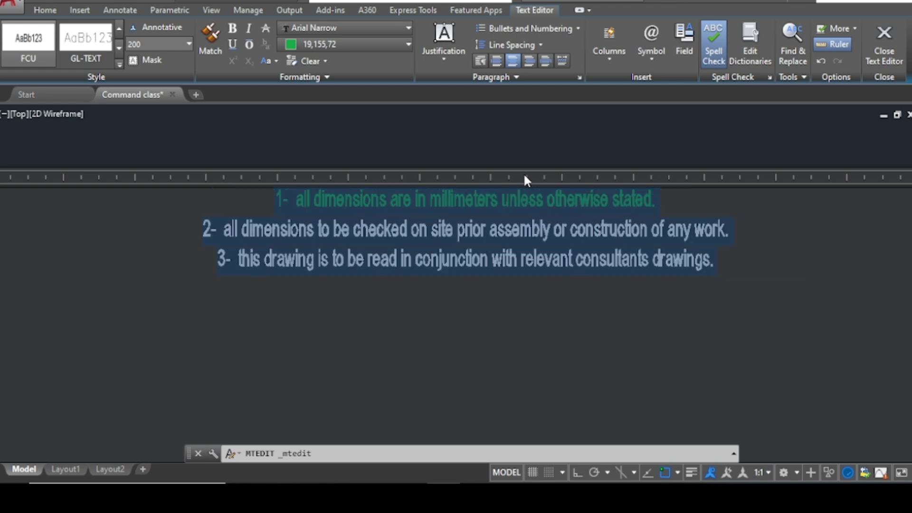
{"action": "key", "text": "ctrl+shift+u"}
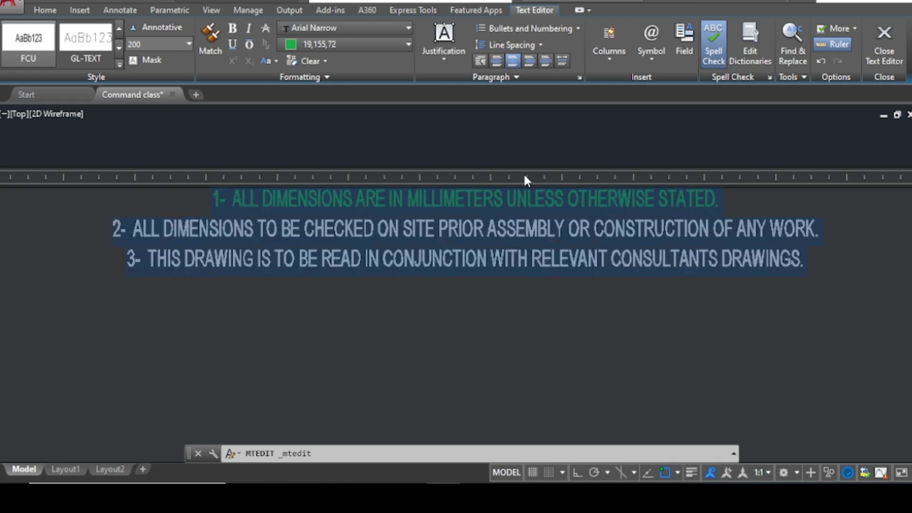
{"action": "left_click", "coordinate": [517, 140]}
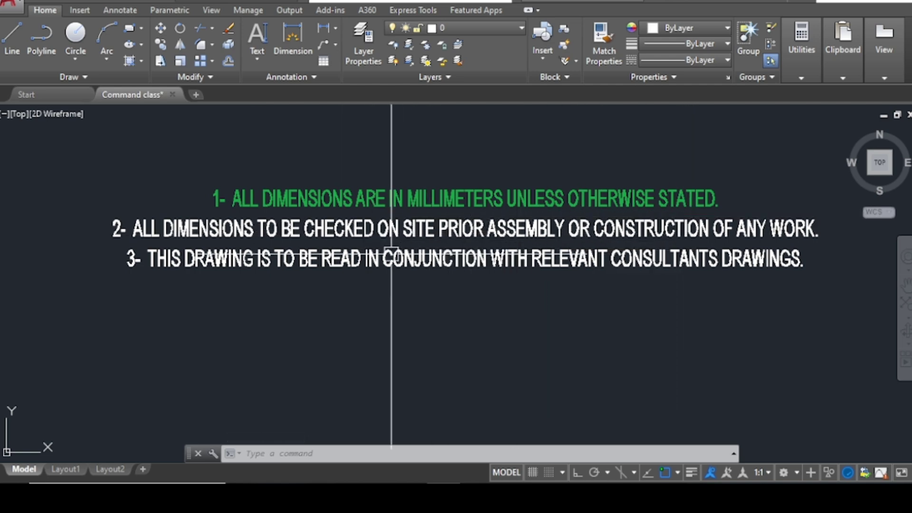
Misspell DIMENSIONS as DIMENTIONS in the first note line and close the text editor.
{"action": "scroll", "coordinate": [332, 195], "scroll_direction": "up", "scroll_amount": 3}
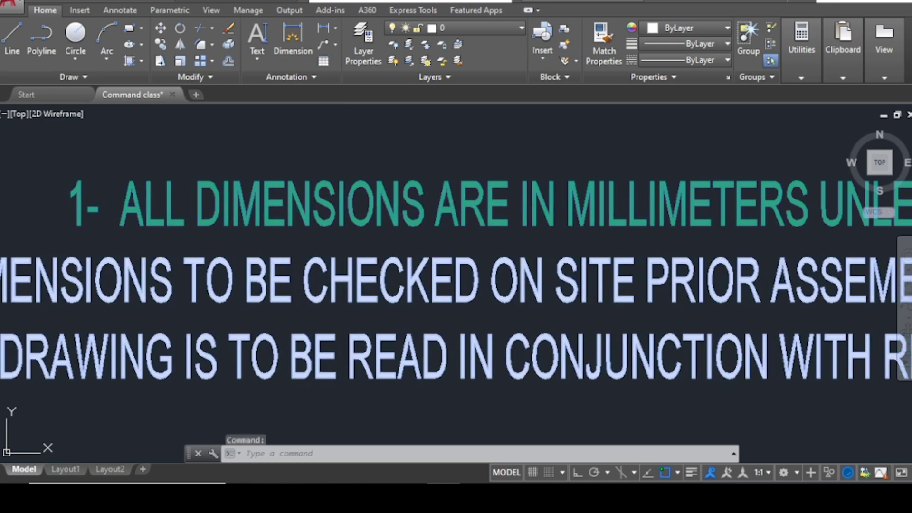
{"action": "double_click", "coordinate": [340, 204]}
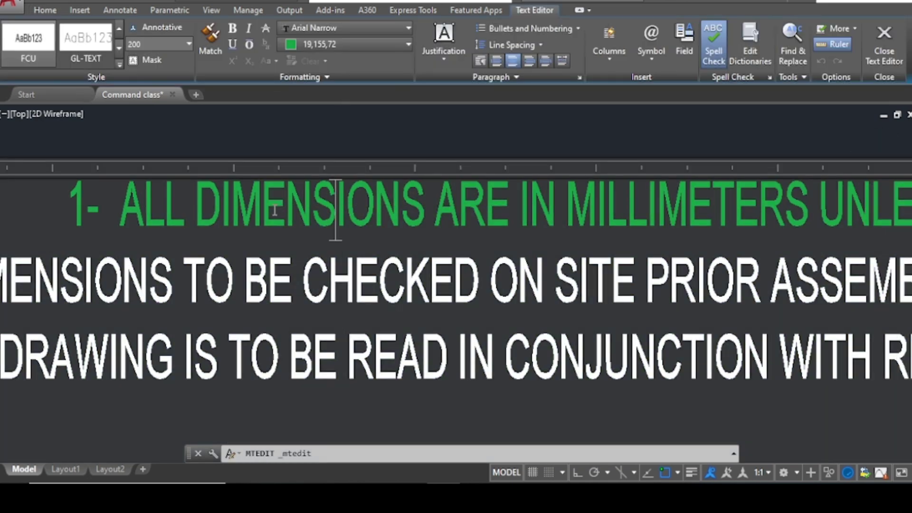
{"action": "left_click_drag", "start_coordinate": [335, 213], "coordinate": [322, 213]}
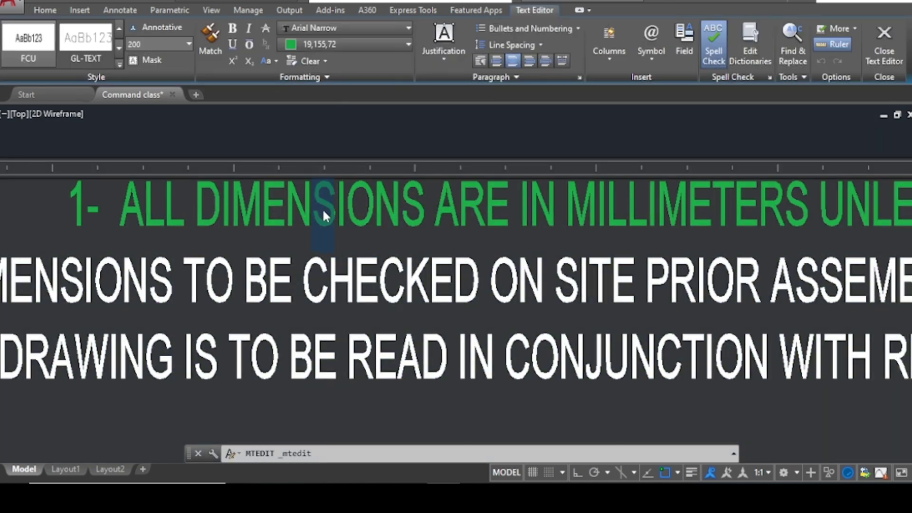
{"action": "type", "text": "T"}
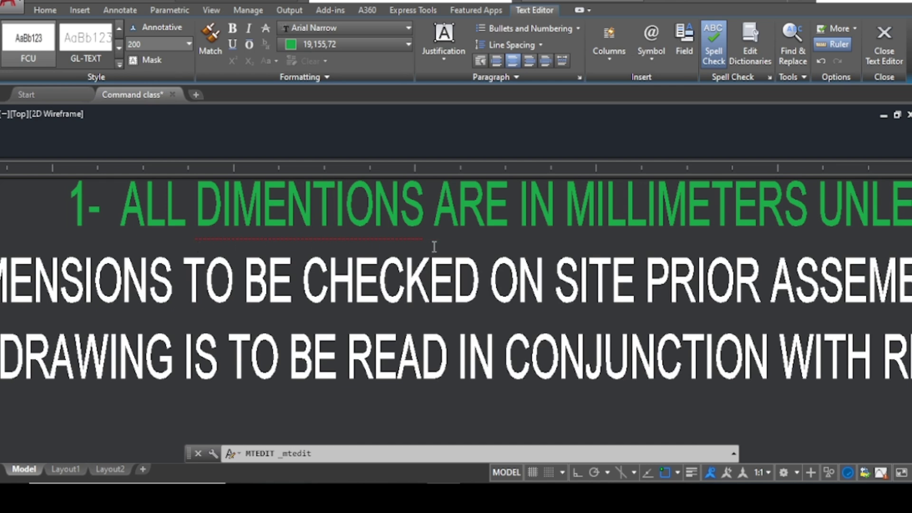
{"action": "left_click", "coordinate": [384, 118]}
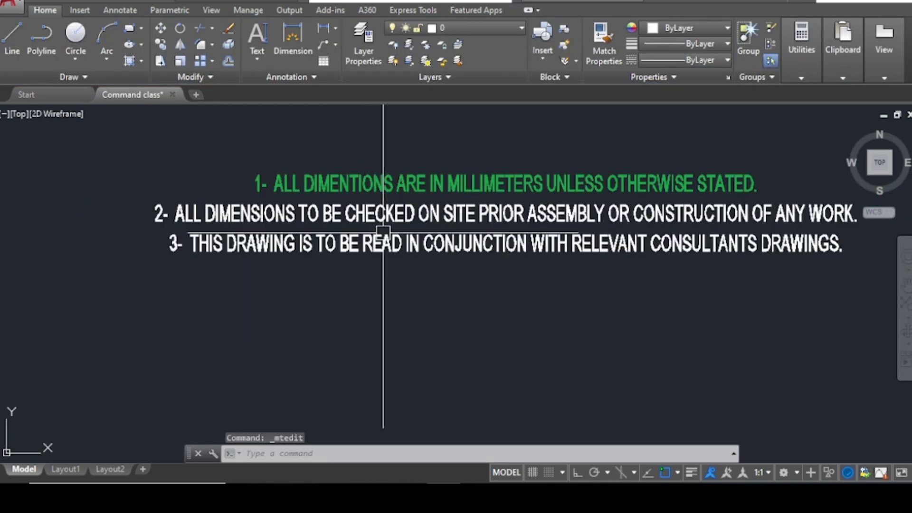
Misspell THIS as THES in the third note line and finish editing the text.
{"action": "scroll", "coordinate": [209, 243], "scroll_direction": "up", "scroll_amount": 3}
{"action": "double_click", "coordinate": [211, 244]}
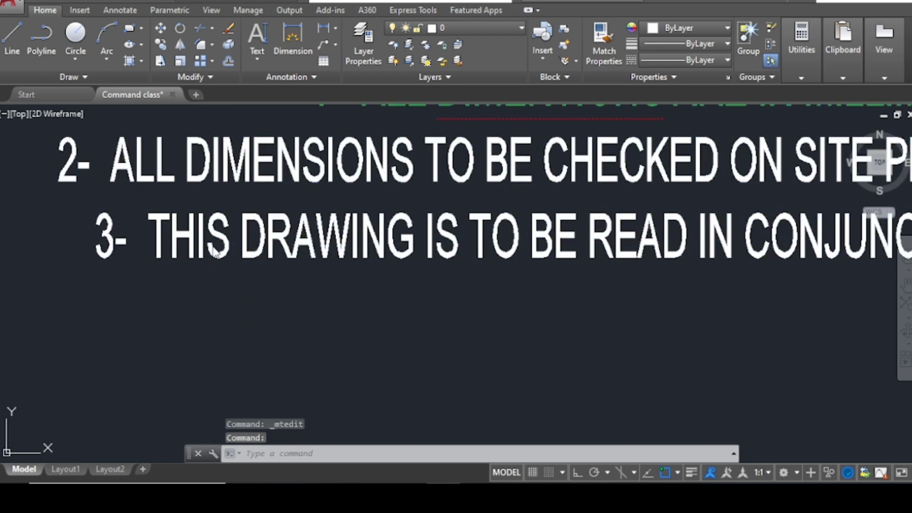
{"action": "type", "text": "E"}
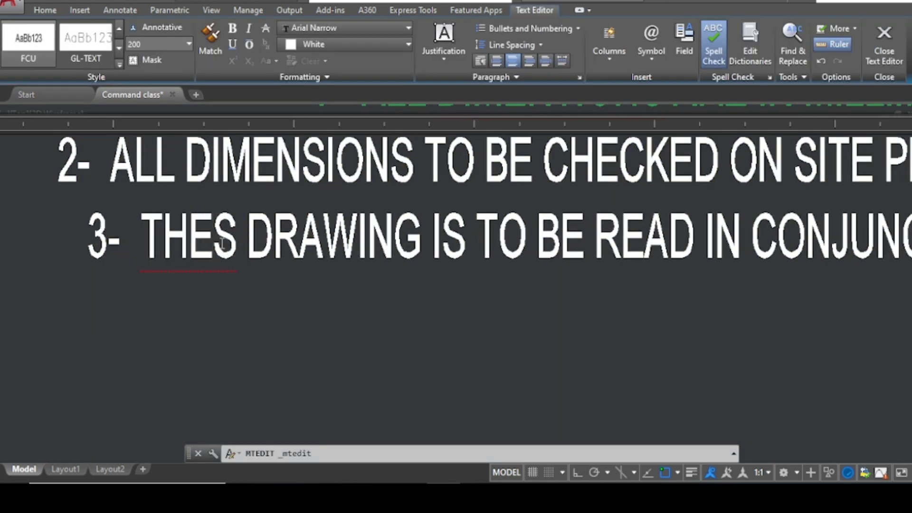
{"action": "scroll", "coordinate": [212, 244], "scroll_direction": "down", "scroll_amount": 4}
{"action": "key", "text": "ctrl+Return"}
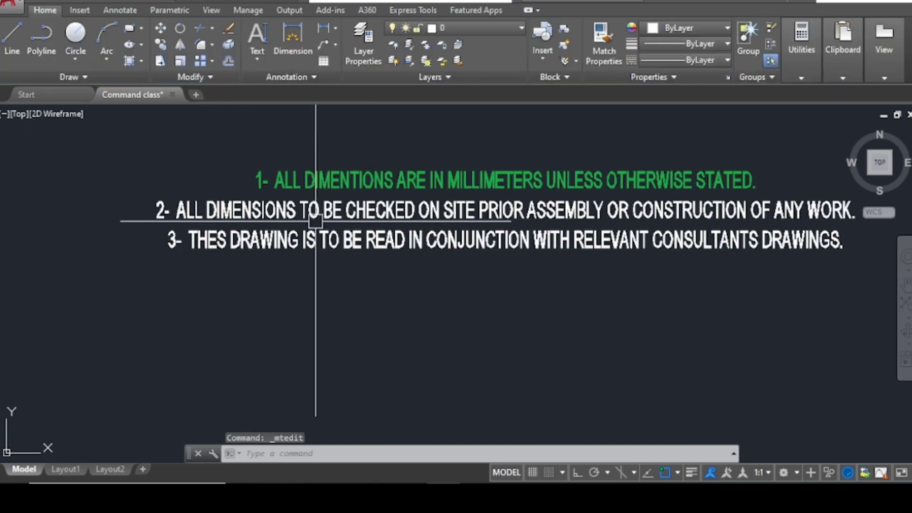
Correct the misspelled words in the notes with the spelling suggestions DIMENSIONS and THIS, and finish editing.
{"action": "double_click", "coordinate": [326, 223]}
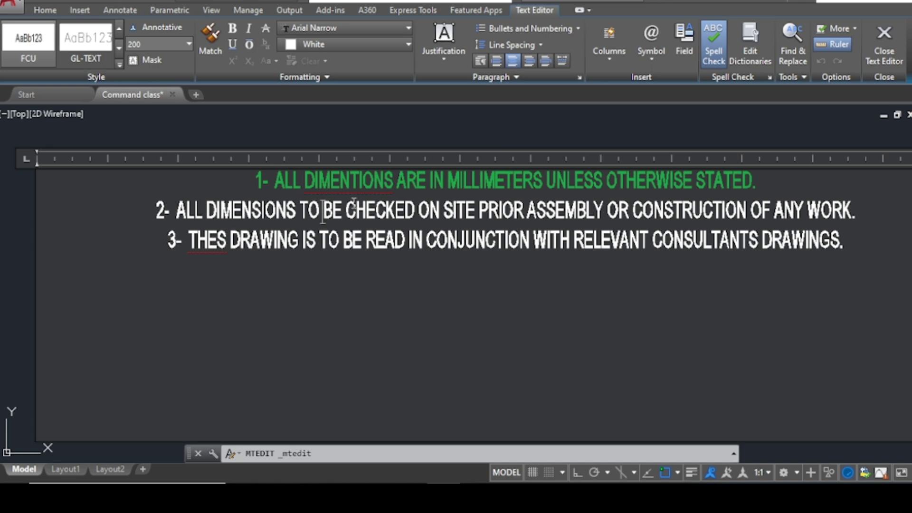
{"action": "left_click", "coordinate": [360, 186]}
{"action": "right_click", "coordinate": [331, 181]}
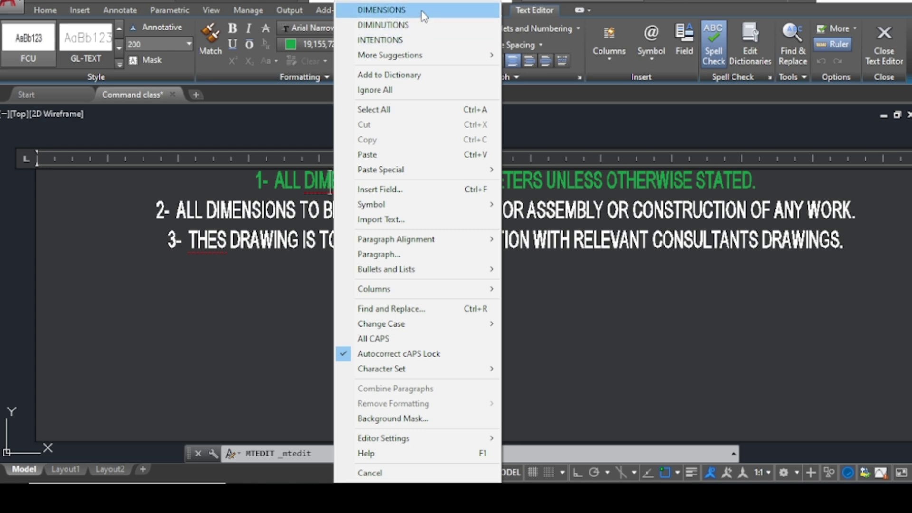
{"action": "left_click", "coordinate": [421, 11]}
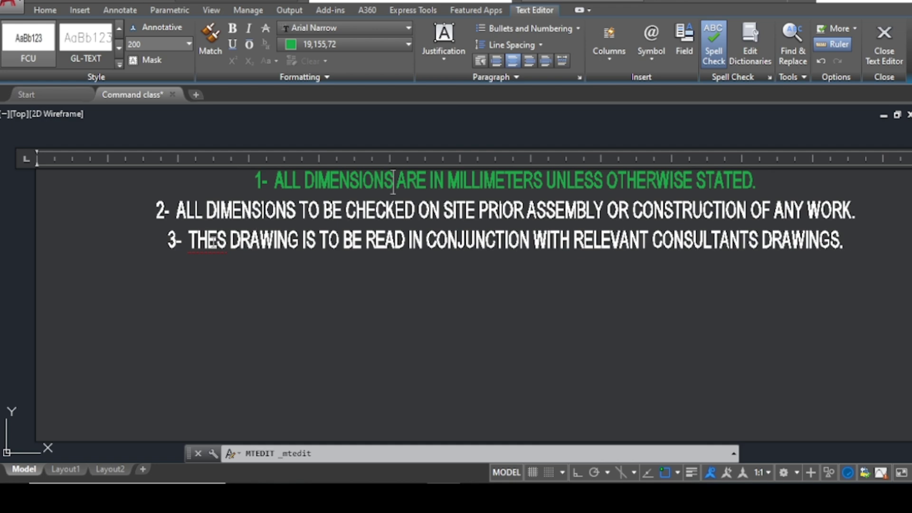
{"action": "left_click", "coordinate": [208, 242]}
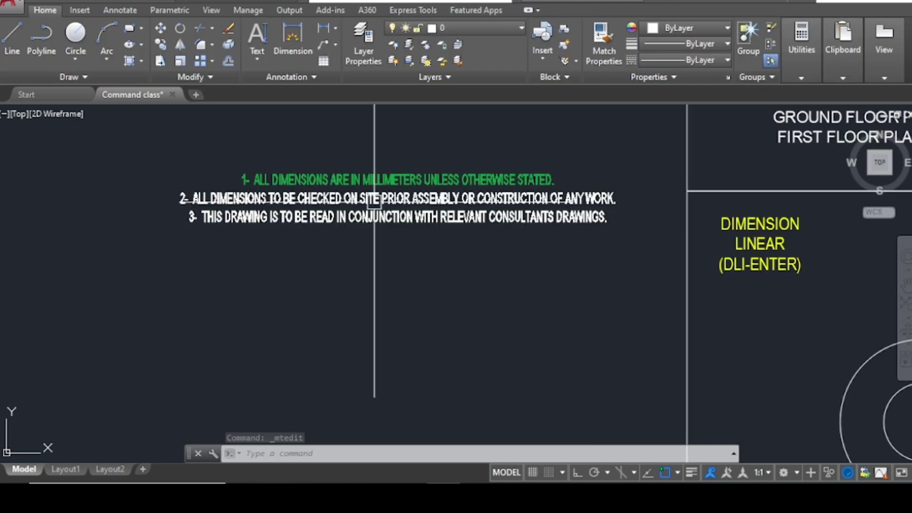
Examine the MATCH (MA-ENTER) example on the command sheet, with its green sofa and red rectangle.
{"action": "scroll", "coordinate": [326, 228], "scroll_direction": "down", "scroll_amount": 4}
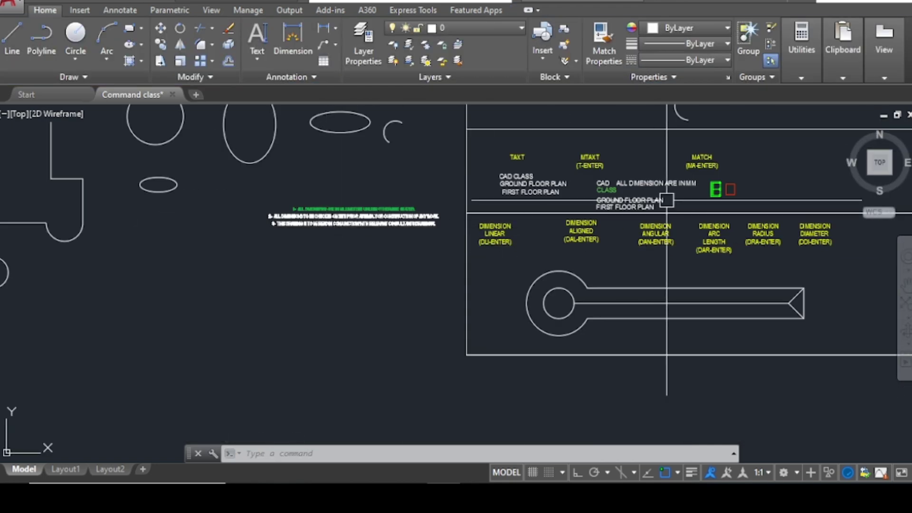
{"action": "scroll", "coordinate": [699, 208], "scroll_direction": "up", "scroll_amount": 3}
{"action": "scroll", "coordinate": [699, 212], "scroll_direction": "up", "scroll_amount": 2}
{"action": "middle_click_drag", "start_coordinate": [696, 218], "coordinate": [402, 242]}
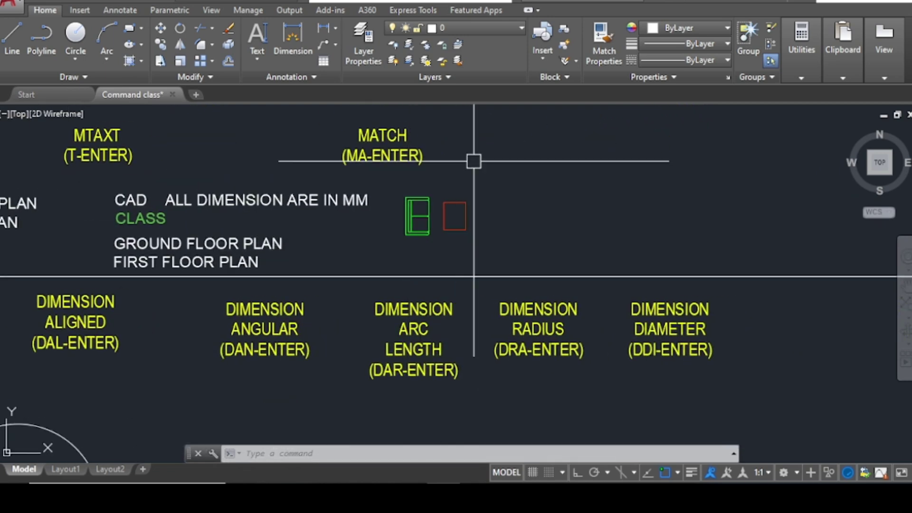
{"action": "scroll", "coordinate": [472, 162], "scroll_direction": "up", "scroll_amount": 2}
{"action": "scroll", "coordinate": [342, 283], "scroll_direction": "down", "scroll_amount": 2}
{"action": "scroll", "coordinate": [405, 257], "scroll_direction": "up", "scroll_amount": 2}
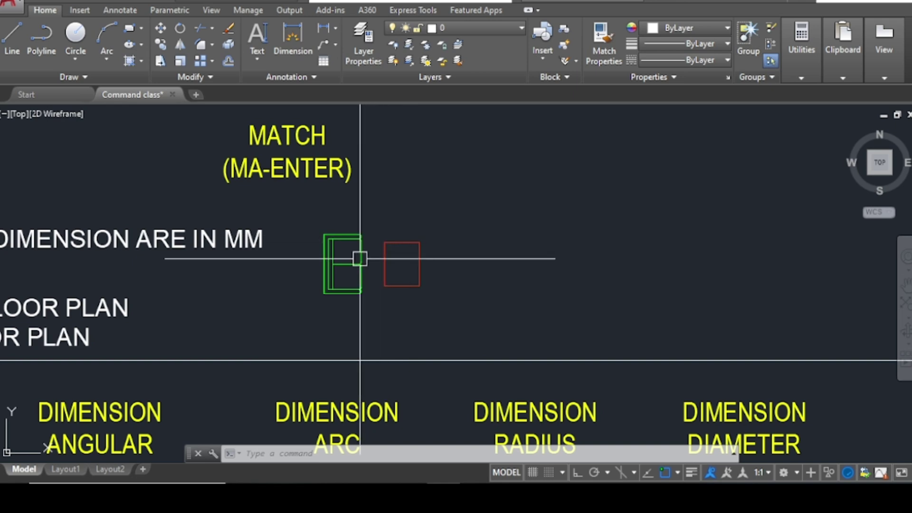
{"action": "scroll", "coordinate": [369, 301], "scroll_direction": "up", "scroll_amount": 2}
{"action": "scroll", "coordinate": [403, 301], "scroll_direction": "down", "scroll_amount": 2}
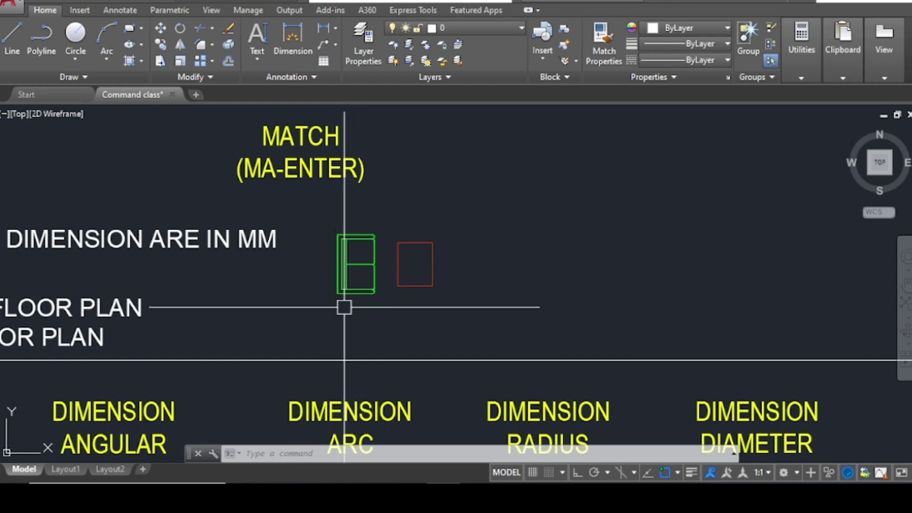
{"action": "scroll", "coordinate": [368, 305], "scroll_direction": "up", "scroll_amount": 2}
{"action": "scroll", "coordinate": [441, 292], "scroll_direction": "down", "scroll_amount": 2}
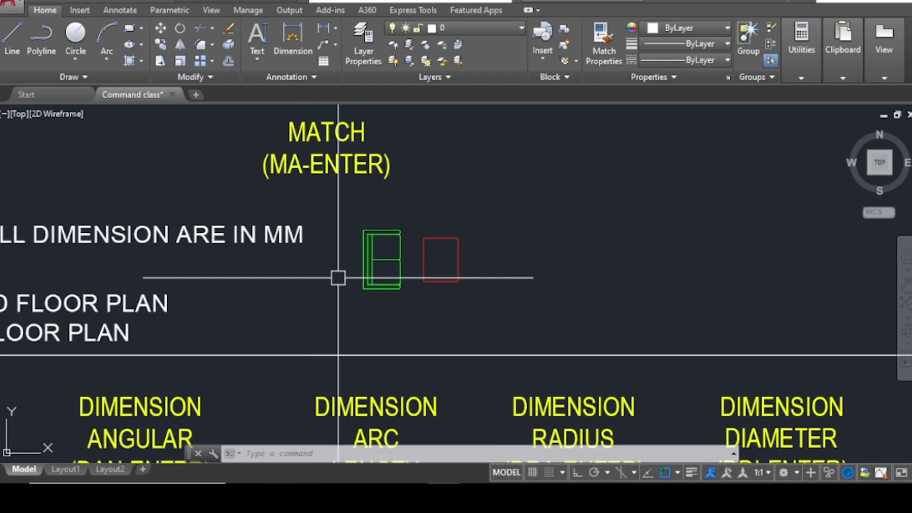
Match the red rectangle's properties onto the green sofa beside it with the MA command.
{"action": "left_click", "coordinate": [436, 312]}
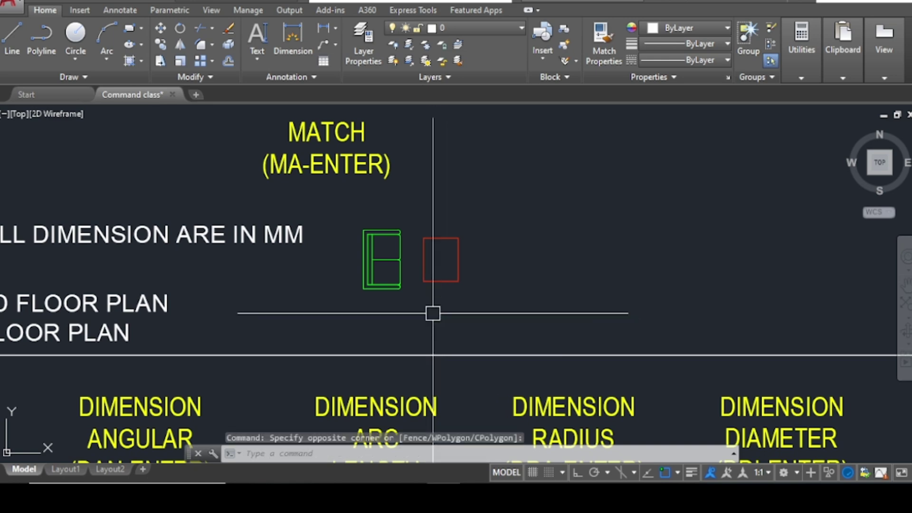
{"action": "type", "text": "Ma"}
{"action": "key", "text": "Return"}
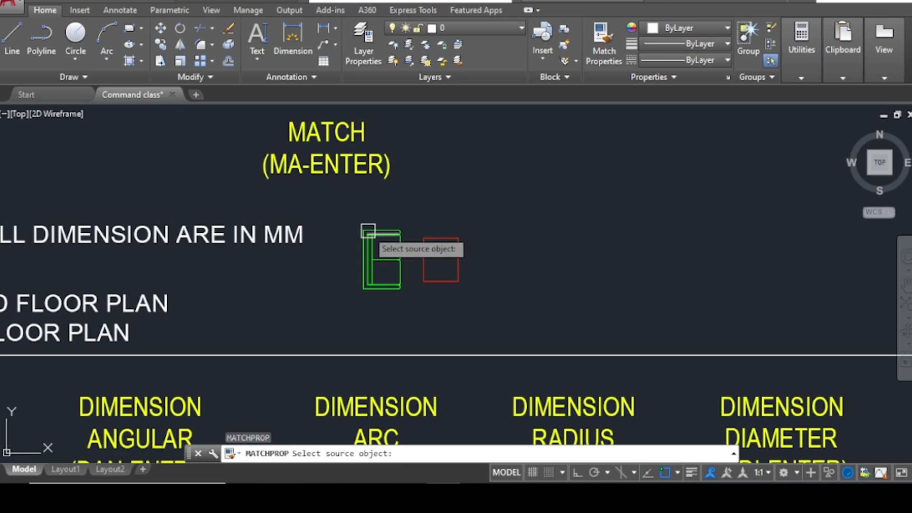
{"action": "left_click", "coordinate": [444, 282]}
{"action": "left_click", "coordinate": [388, 289]}
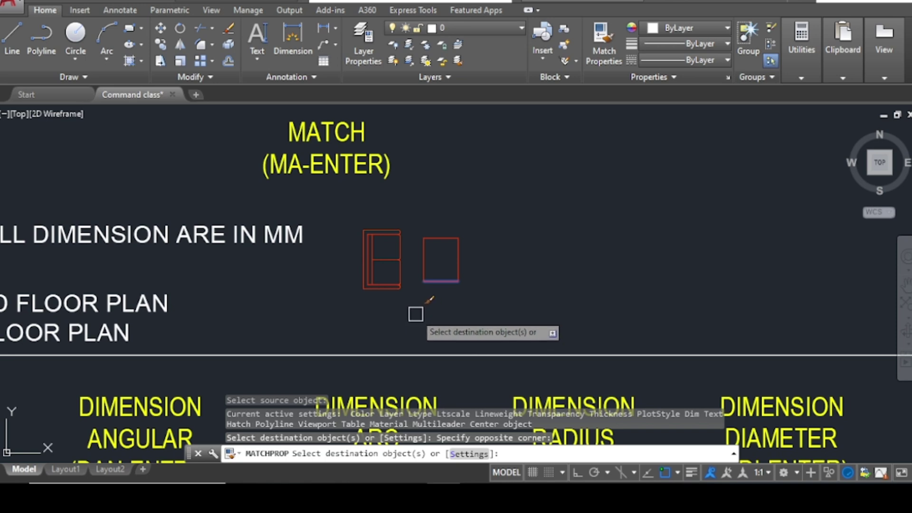
Match the red rectangle's properties onto the tall ellipse, the flat ellipse and the small arc beside the command sheet.
{"action": "key", "text": "Escape"}
{"action": "scroll", "coordinate": [484, 244], "scroll_direction": "down", "scroll_amount": 3}
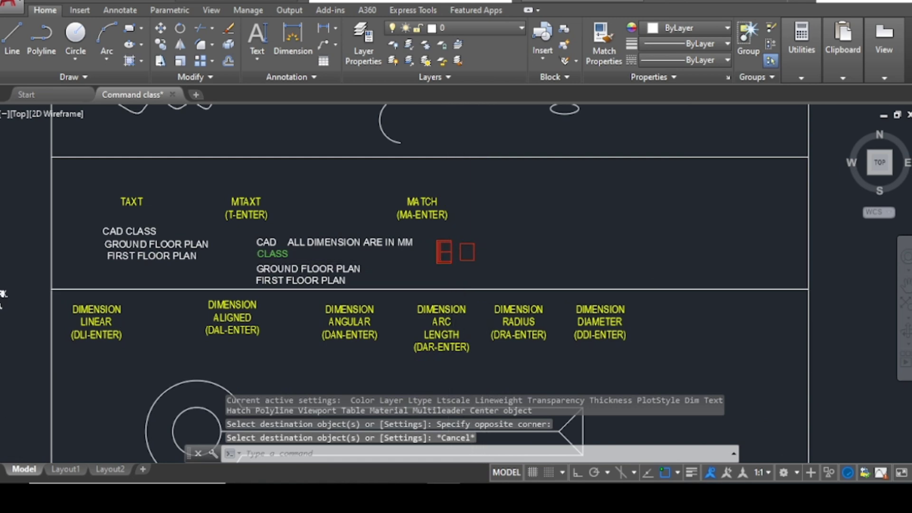
{"action": "scroll", "coordinate": [449, 252], "scroll_direction": "up", "scroll_amount": 4}
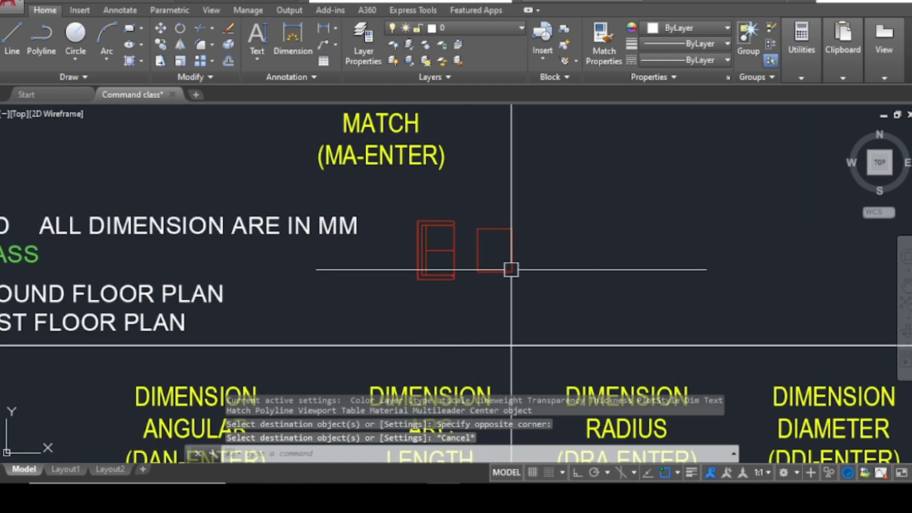
{"action": "scroll", "coordinate": [511, 269], "scroll_direction": "down", "scroll_amount": 2}
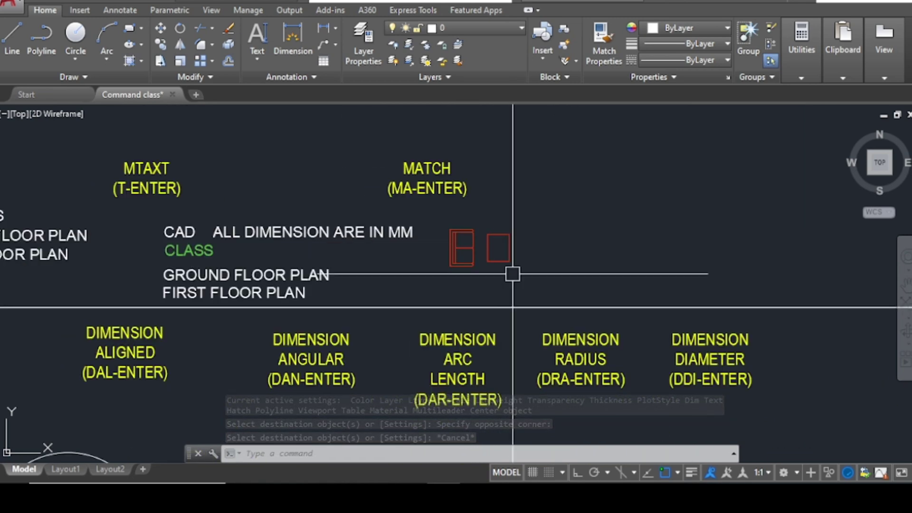
{"action": "type", "text": "ma"}
{"action": "key", "text": "Return"}
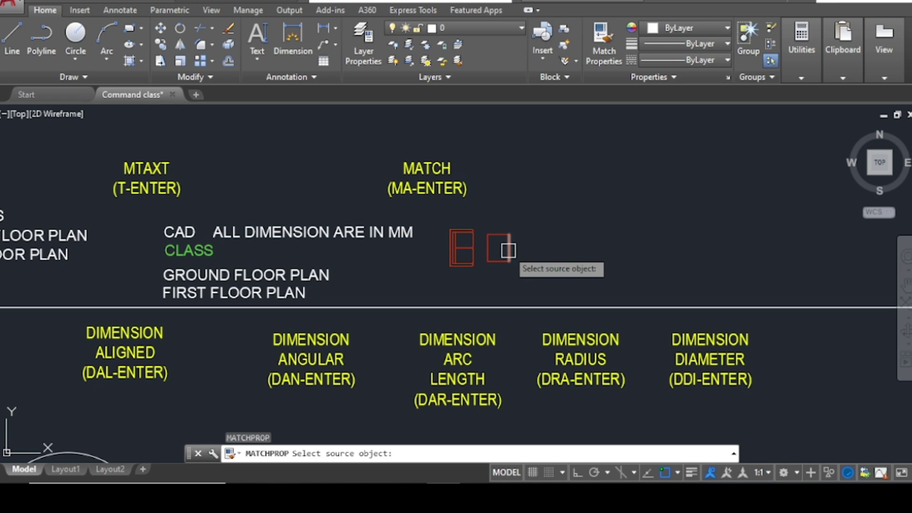
{"action": "left_click", "coordinate": [508, 250]}
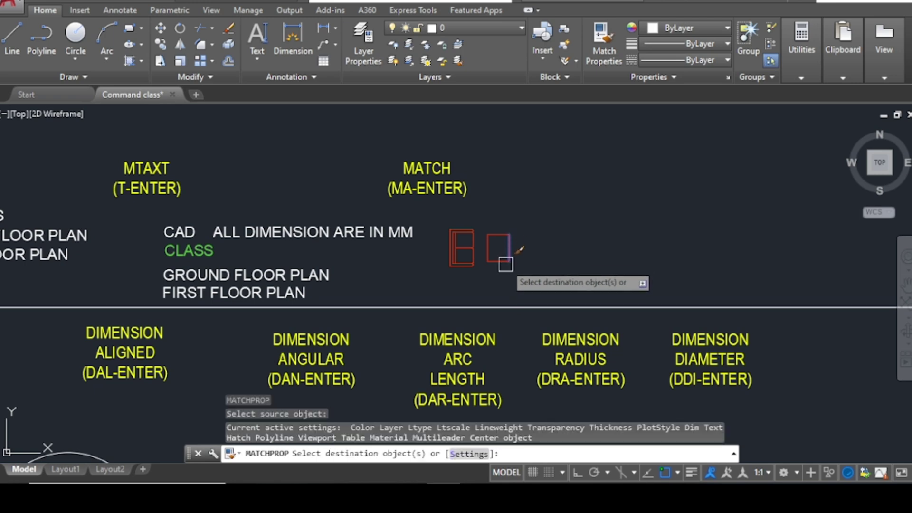
{"action": "scroll", "coordinate": [500, 261], "scroll_direction": "down", "scroll_amount": 3}
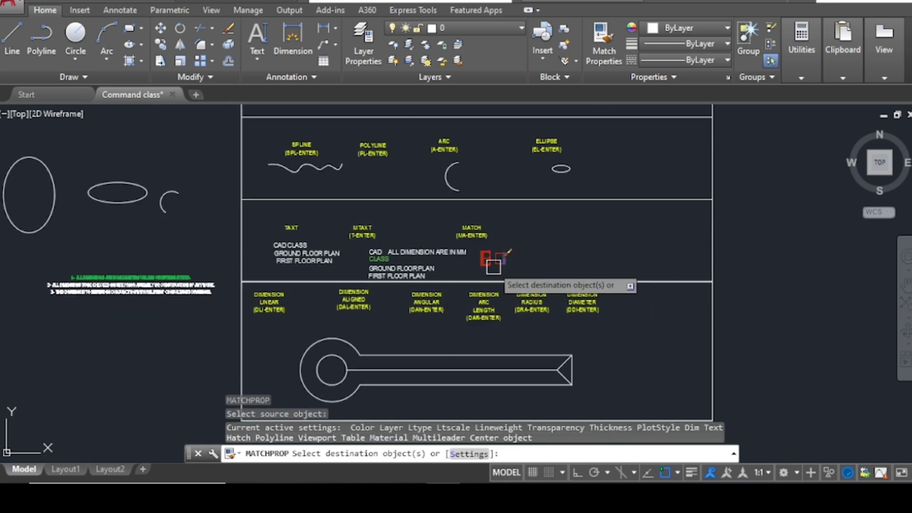
{"action": "scroll", "coordinate": [494, 264], "scroll_direction": "down", "scroll_amount": 2}
{"action": "scroll", "coordinate": [259, 247], "scroll_direction": "up", "scroll_amount": 3}
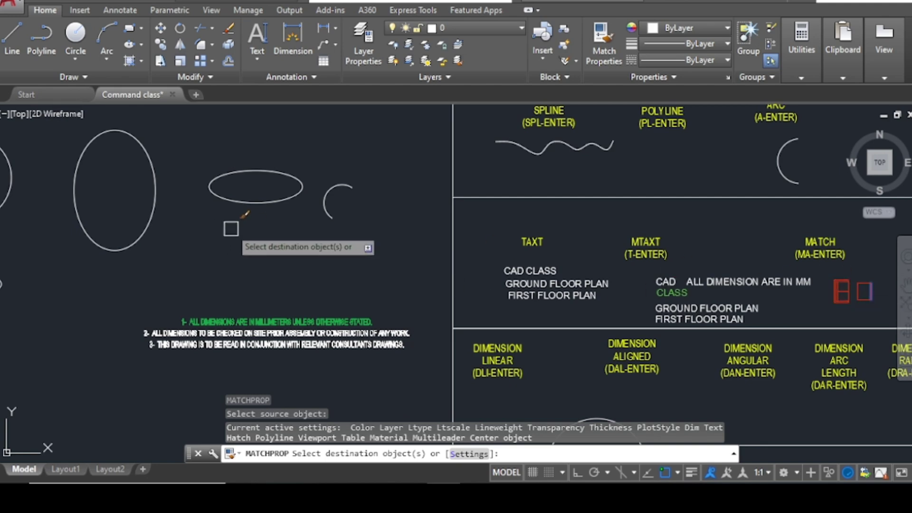
{"action": "left_click", "coordinate": [323, 213]}
{"action": "left_click", "coordinate": [152, 227]}
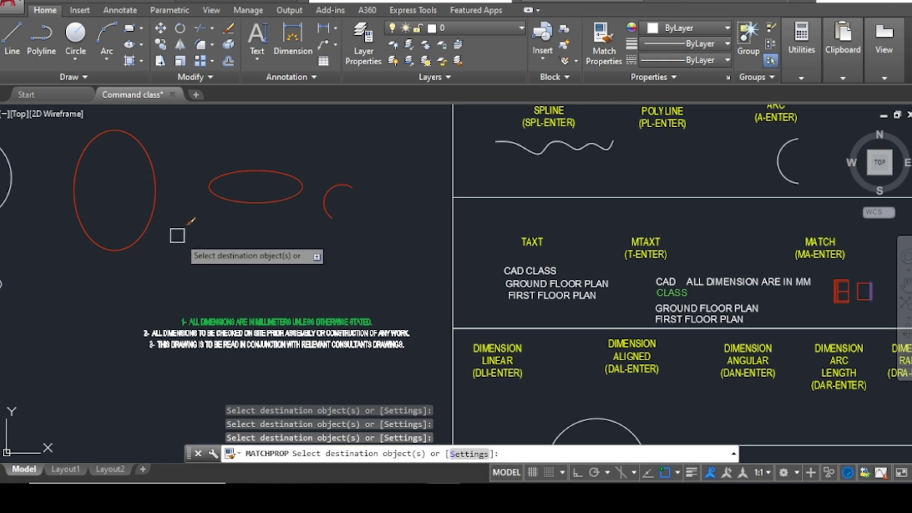
{"action": "key", "text": "Escape"}
Open the Properties palette for the drawing.
{"action": "scroll", "coordinate": [280, 262], "scroll_direction": "down", "scroll_amount": 4}
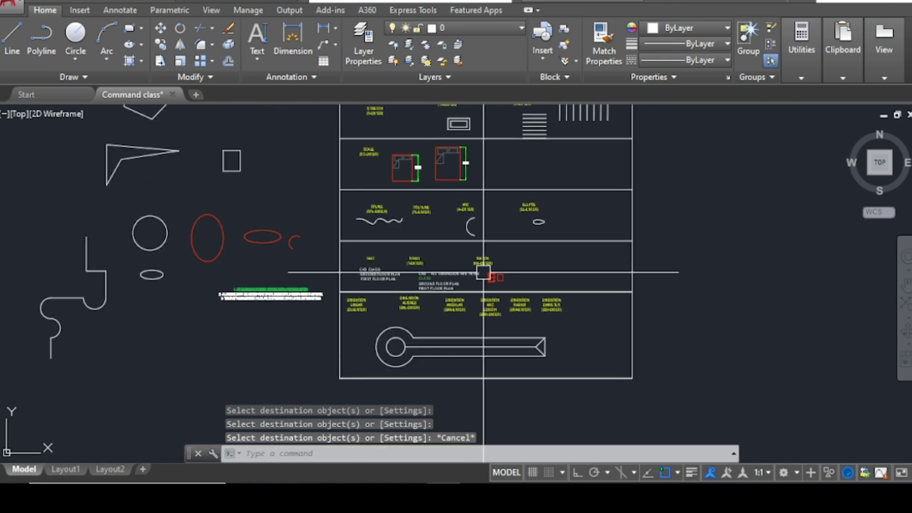
{"action": "scroll", "coordinate": [483, 264], "scroll_direction": "up", "scroll_amount": 4}
{"action": "key", "text": "ctrl+1"}
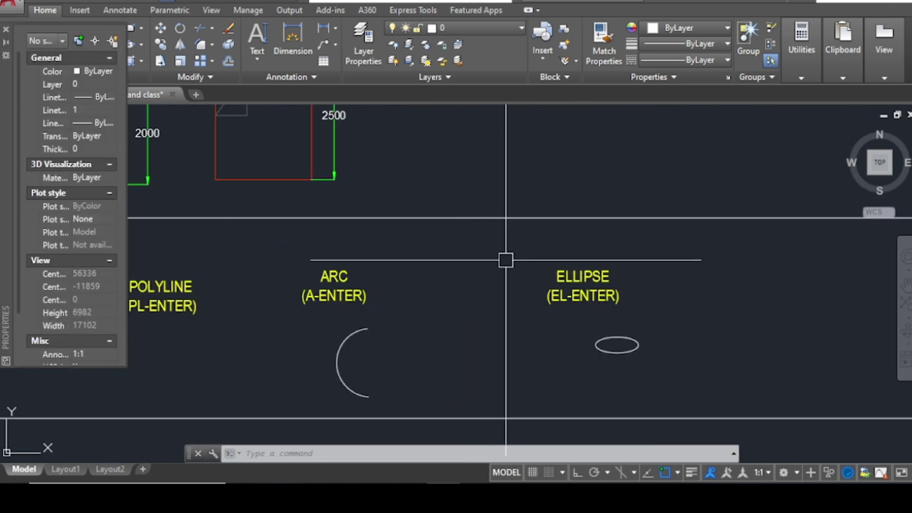
Examine the MATCH example and the dimension commands with the key-shaped practice figure below them on the command sheet.
{"action": "scroll", "coordinate": [505, 259], "scroll_direction": "down", "scroll_amount": 5}
{"action": "scroll", "coordinate": [499, 295], "scroll_direction": "up", "scroll_amount": 7}
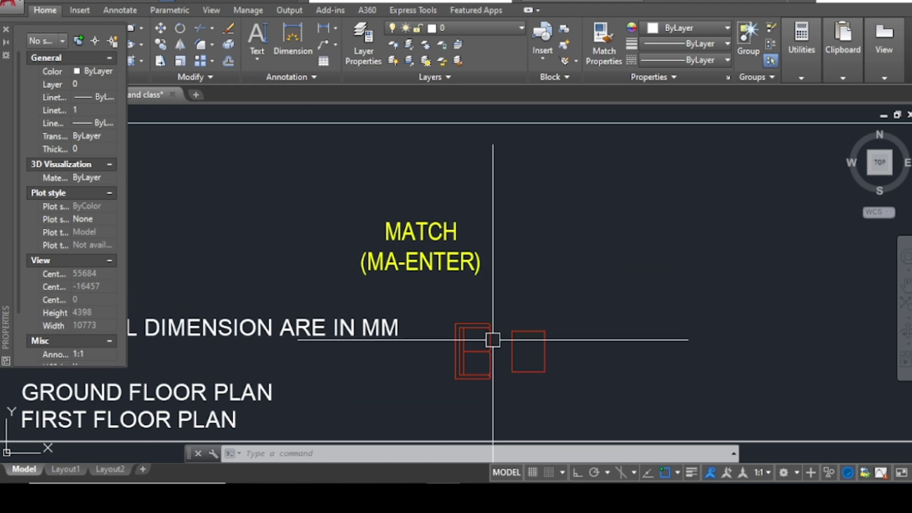
{"action": "scroll", "coordinate": [525, 337], "scroll_direction": "down", "scroll_amount": 2}
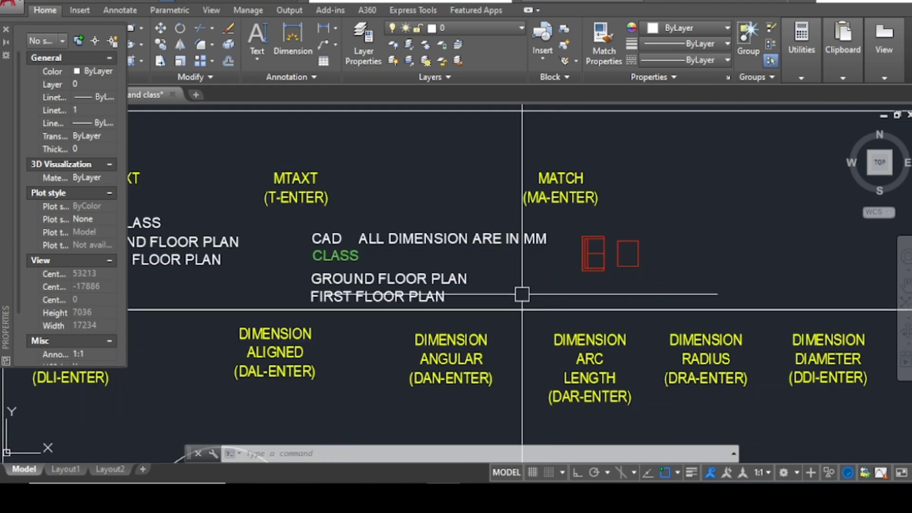
{"action": "scroll", "coordinate": [521, 293], "scroll_direction": "down", "scroll_amount": 2}
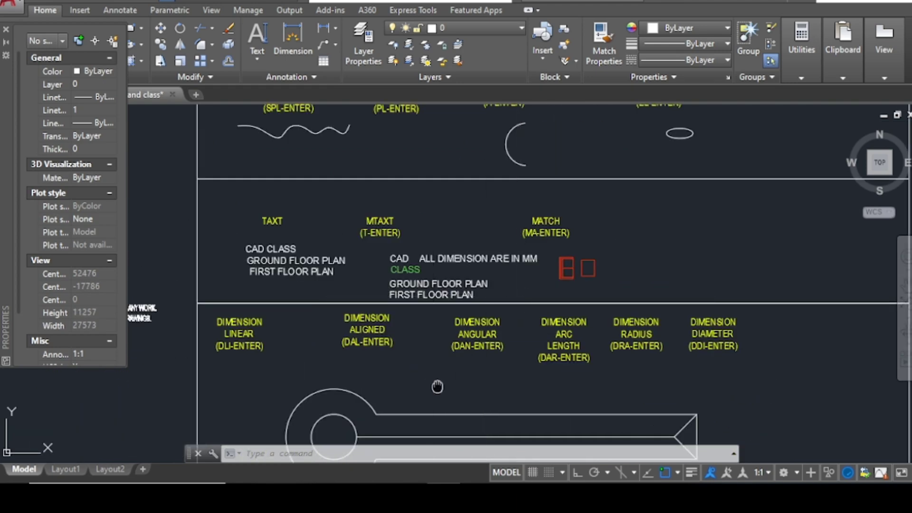
{"action": "middle_click_drag", "start_coordinate": [437, 386], "coordinate": [519, 336]}
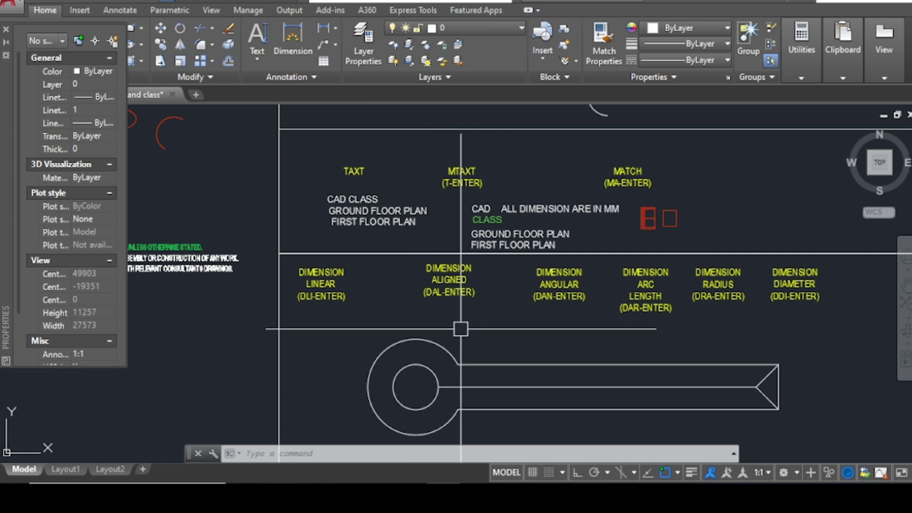
{"action": "mouse_move", "coordinate": [461, 328]}
{"action": "middle_mouse_down"}
{"action": "mouse_move", "coordinate": [420, 197]}
{"action": "mouse_move", "coordinate": [427, 258]}
{"action": "mouse_move", "coordinate": [413, 305]}
{"action": "middle_mouse_up"}
{"action": "scroll", "coordinate": [420, 179], "scroll_direction": "up", "scroll_amount": 2}
{"action": "scroll", "coordinate": [414, 305], "scroll_direction": "down", "scroll_amount": 2}
{"action": "scroll", "coordinate": [306, 294], "scroll_direction": "up", "scroll_amount": 2}
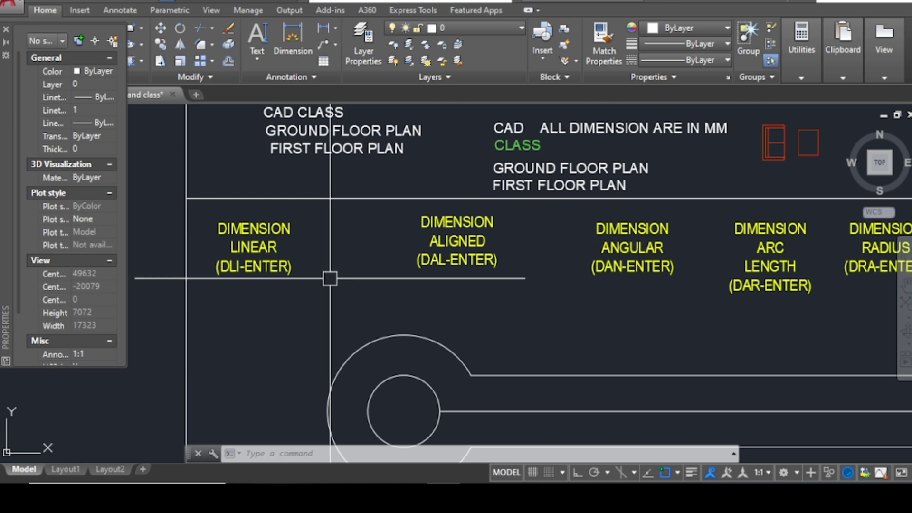
{"action": "scroll", "coordinate": [330, 278], "scroll_direction": "down", "scroll_amount": 2}
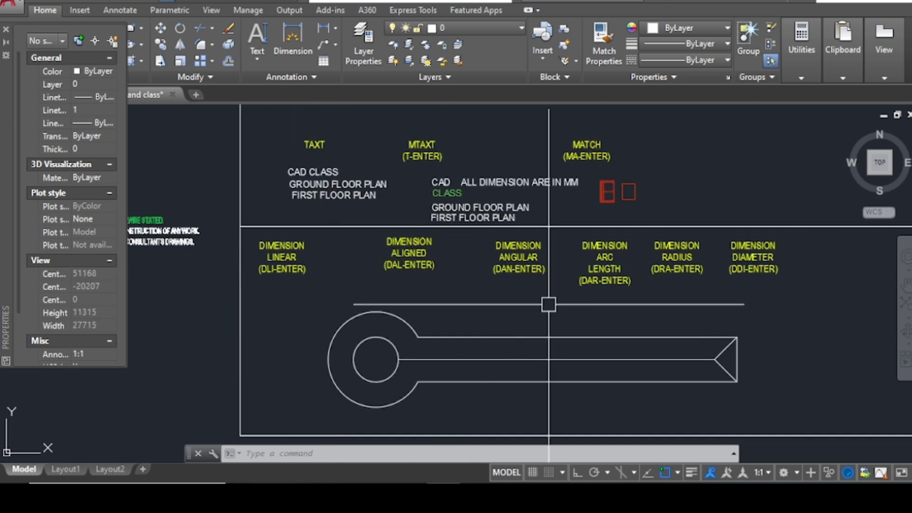
{"action": "middle_click_drag", "start_coordinate": [538, 316], "coordinate": [469, 320]}
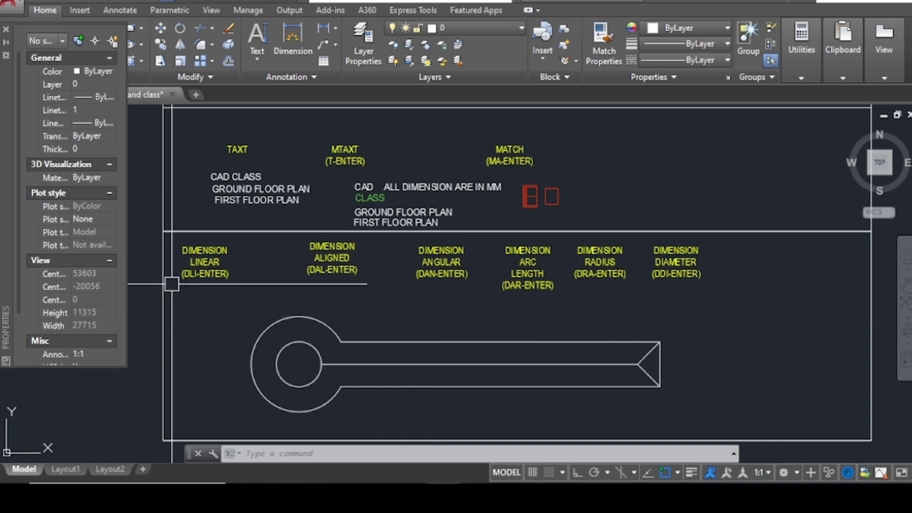
{"action": "scroll", "coordinate": [169, 304], "scroll_direction": "up", "scroll_amount": 2}
{"action": "scroll", "coordinate": [230, 275], "scroll_direction": "down", "scroll_amount": 2}
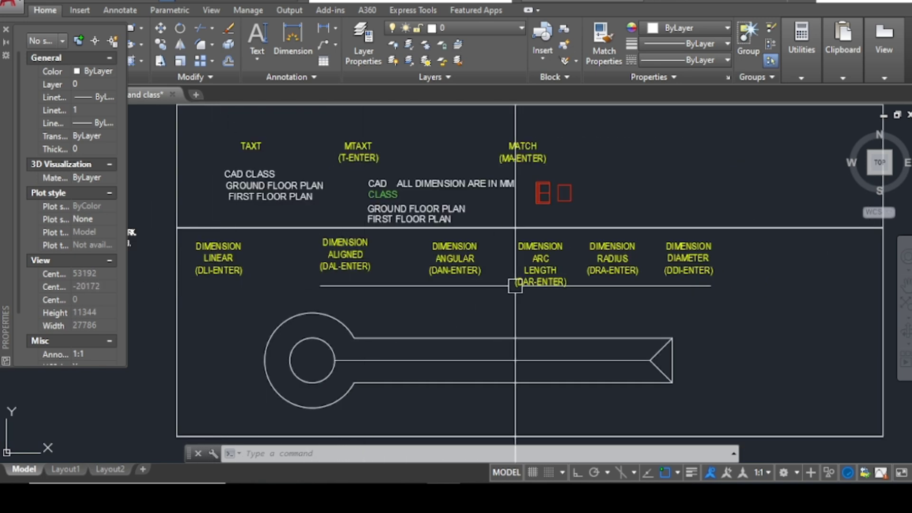
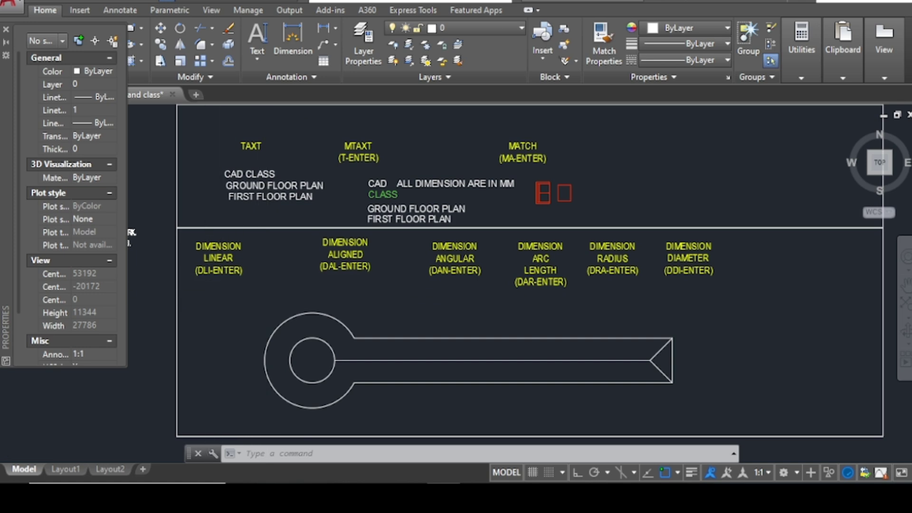
{"action": "scroll", "coordinate": [208, 273], "scroll_direction": "up", "scroll_amount": 2}
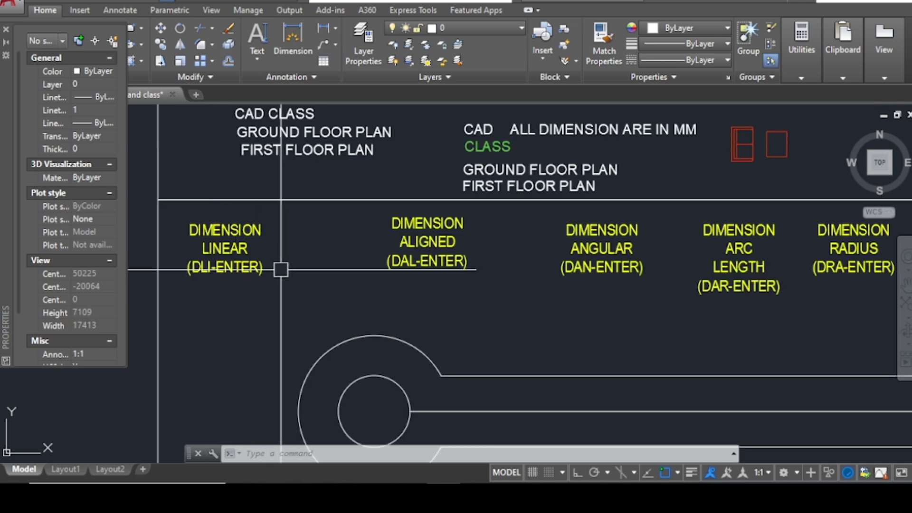
{"action": "scroll", "coordinate": [221, 258], "scroll_direction": "down", "scroll_amount": 2}
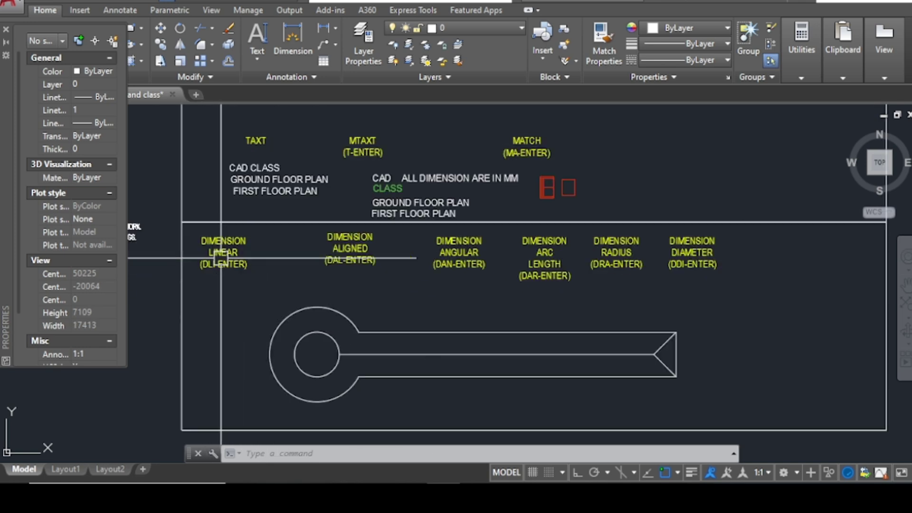
Add a linear dimension along the upper straight edge of the key-shaped figure, placing the dimension line just above it.
{"action": "type", "text": "D"}
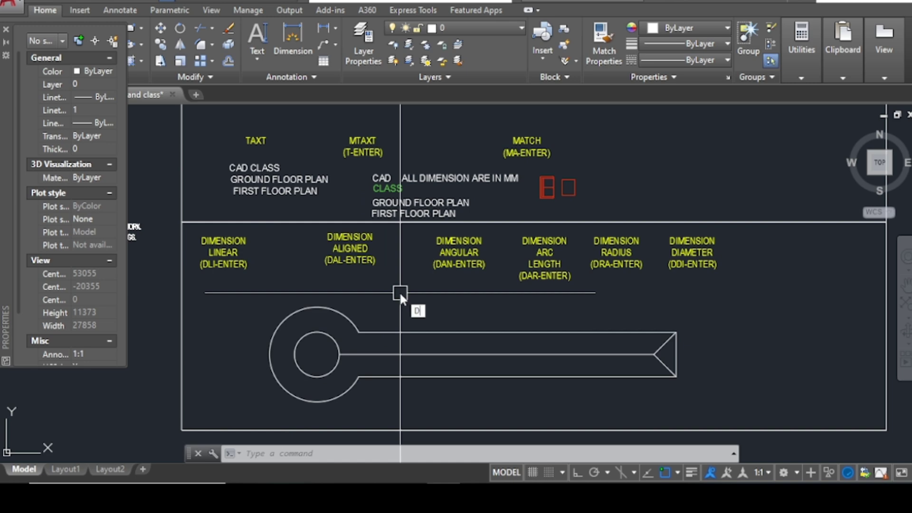
{"action": "type", "text": "IMLI"}
{"action": "key", "text": "Return"}
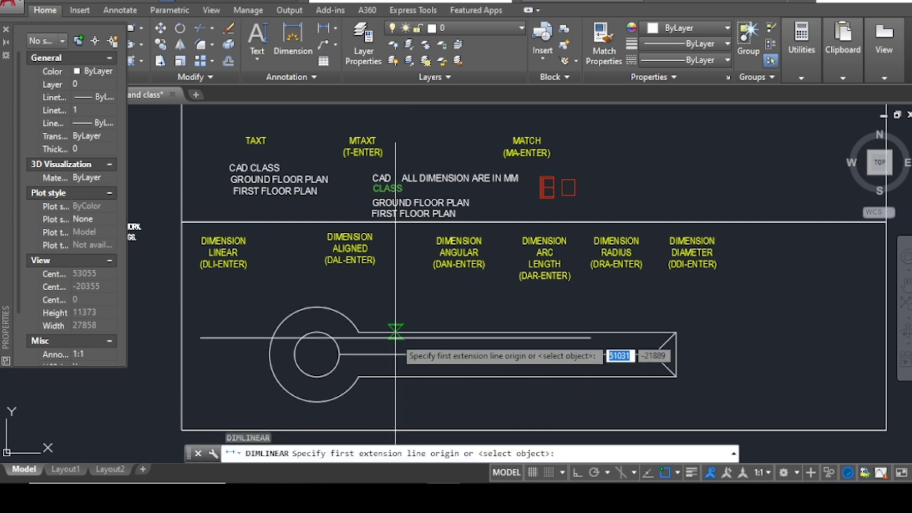
{"action": "left_click", "coordinate": [359, 331]}
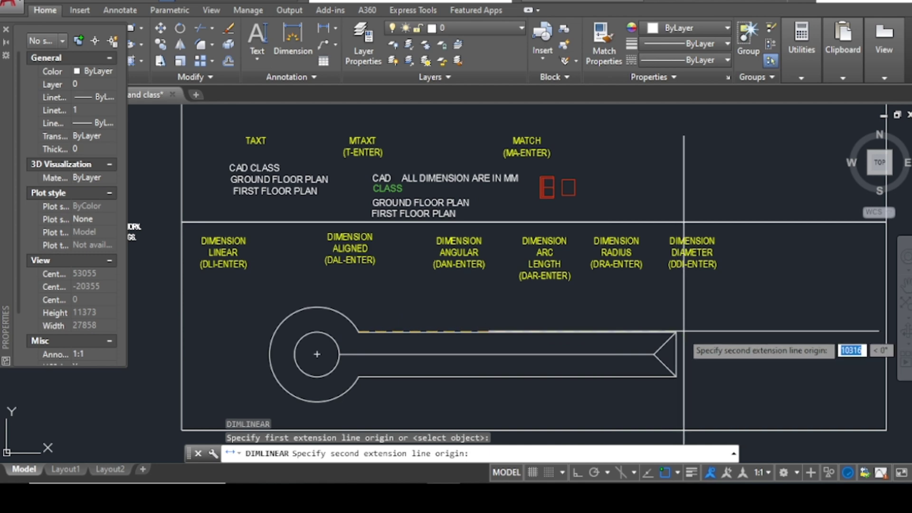
{"action": "left_click", "coordinate": [676, 332]}
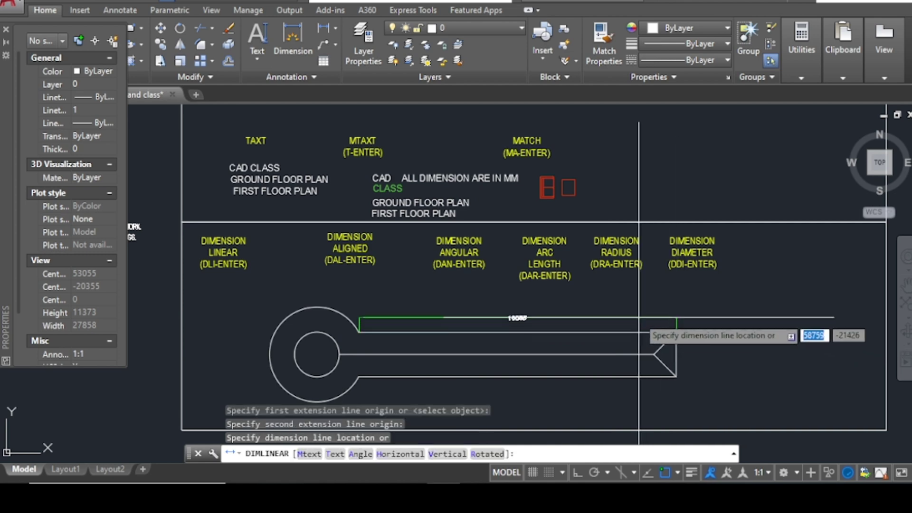
{"action": "left_click", "coordinate": [639, 317]}
{"action": "scroll", "coordinate": [605, 348], "scroll_direction": "up", "scroll_amount": 2}
{"action": "mouse_move", "coordinate": [494, 349]}
{"action": "middle_mouse_down"}
{"action": "mouse_move", "coordinate": [528, 334]}
{"action": "mouse_move", "coordinate": [608, 328]}
{"action": "middle_mouse_up"}
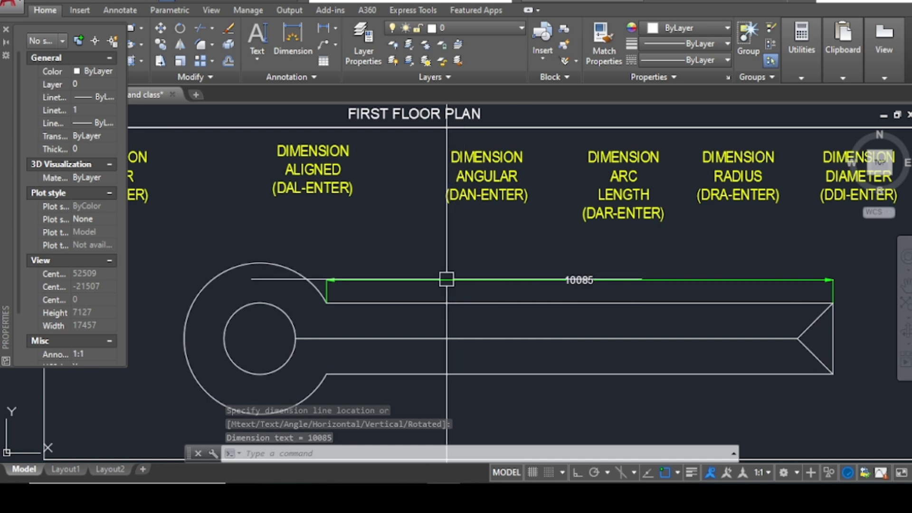
{"action": "scroll", "coordinate": [434, 314], "scroll_direction": "down", "scroll_amount": 2}
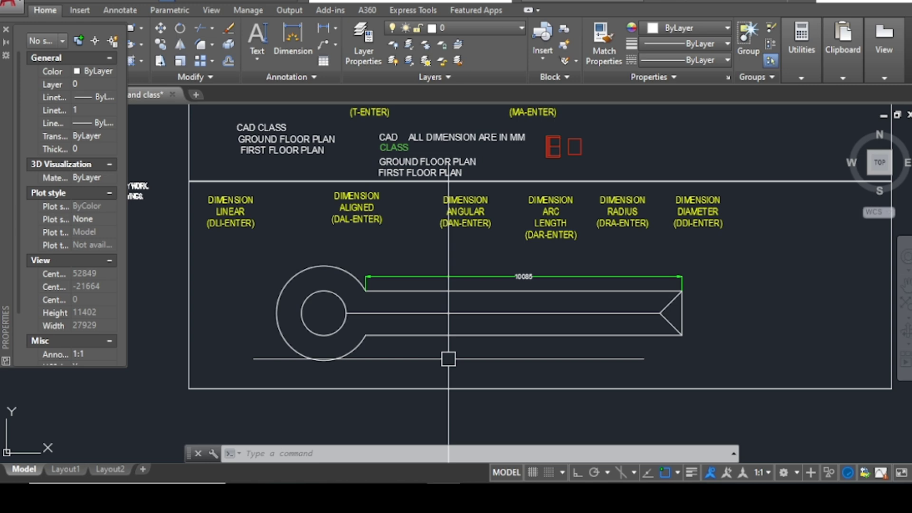
{"action": "type", "text": "dli"}
{"action": "key", "text": "Return"}
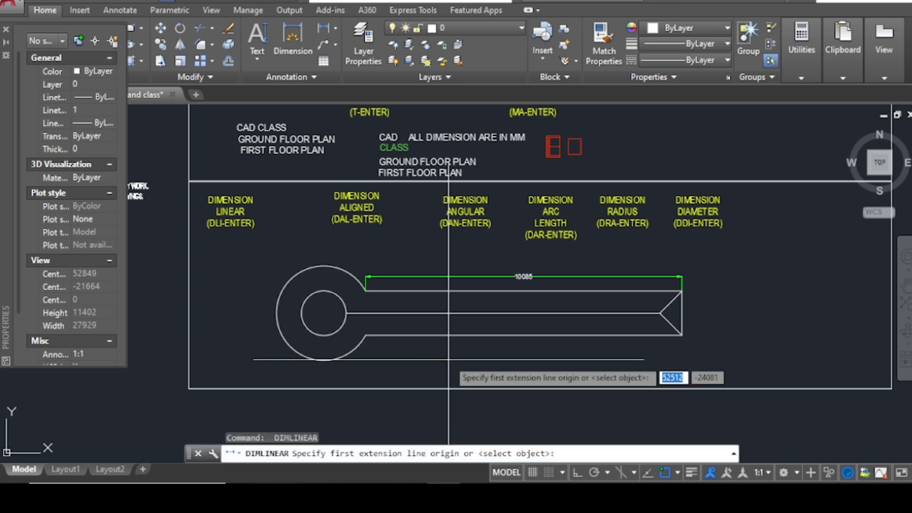
{"action": "key", "text": "Escape"}
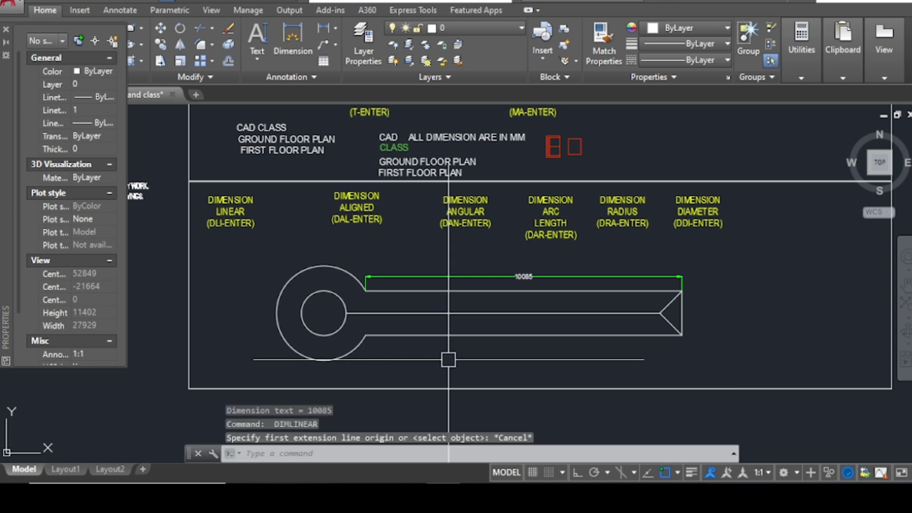
Add a linear dimension to the key-shaped figure's lower straight edge using object selection, placing the dimension line just below it.
{"action": "key", "text": "Return"}
{"action": "key", "text": "Return"}
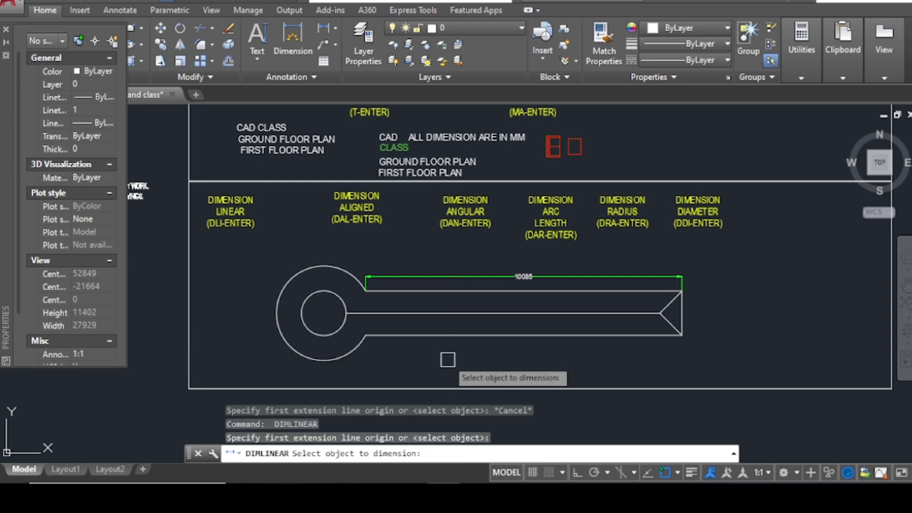
{"action": "left_click", "coordinate": [465, 336]}
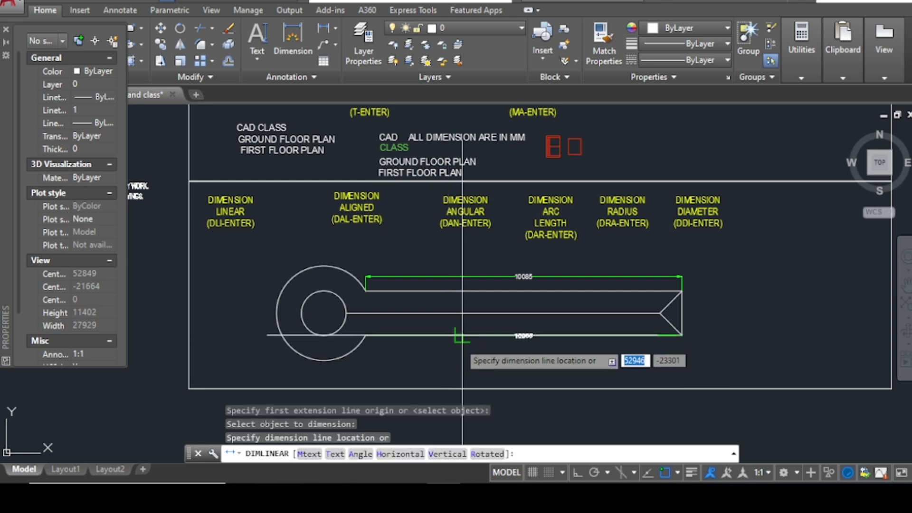
{"action": "left_click", "coordinate": [464, 356]}
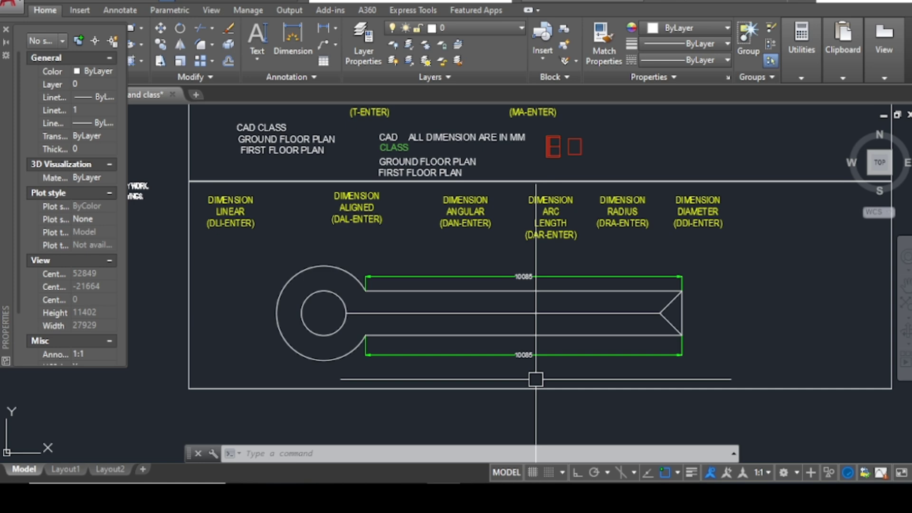
Add a linear dimension along the key-shaped figure's centre line, from the inner circle to the notch point, with the dimension line just above it.
{"action": "type", "text": "dli"}
{"action": "key", "text": "Return"}
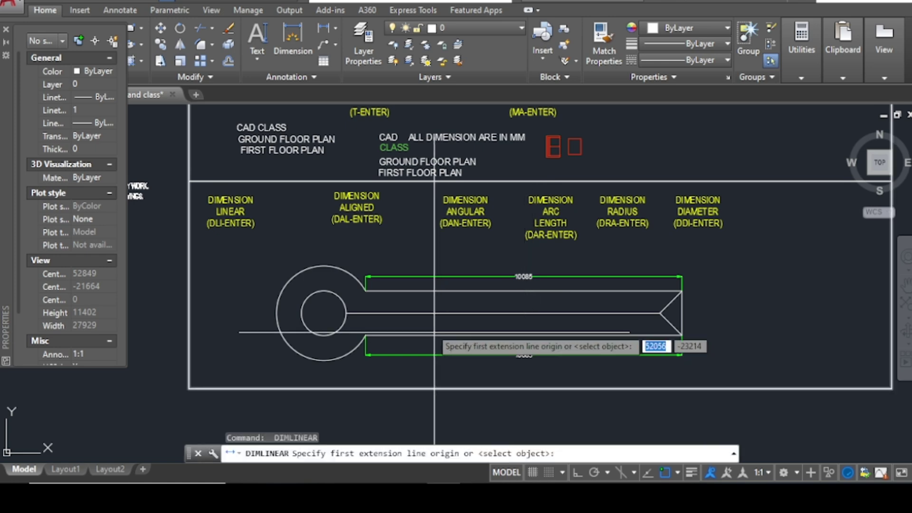
{"action": "left_click", "coordinate": [346, 313]}
{"action": "scroll", "coordinate": [673, 312], "scroll_direction": "up", "scroll_amount": 4}
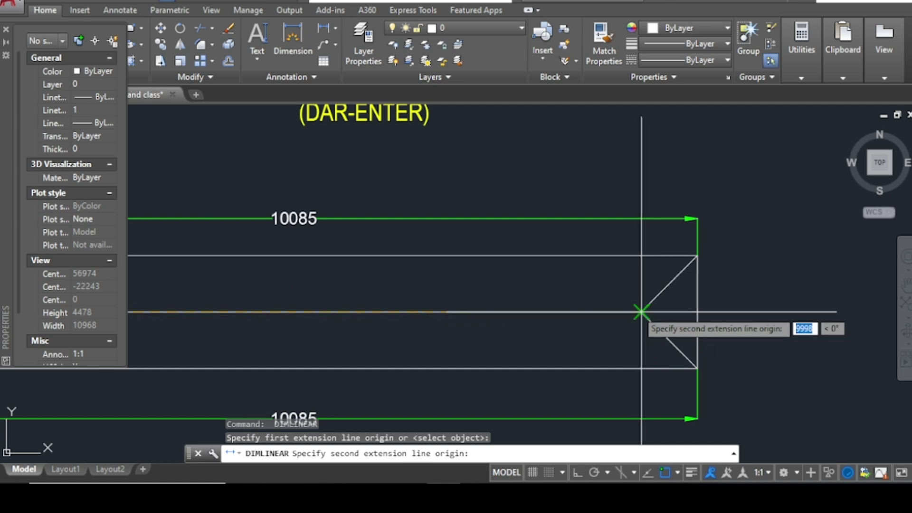
{"action": "left_click", "coordinate": [640, 312]}
{"action": "scroll", "coordinate": [496, 314], "scroll_direction": "down", "scroll_amount": 5}
{"action": "scroll", "coordinate": [489, 314], "scroll_direction": "up", "scroll_amount": 5}
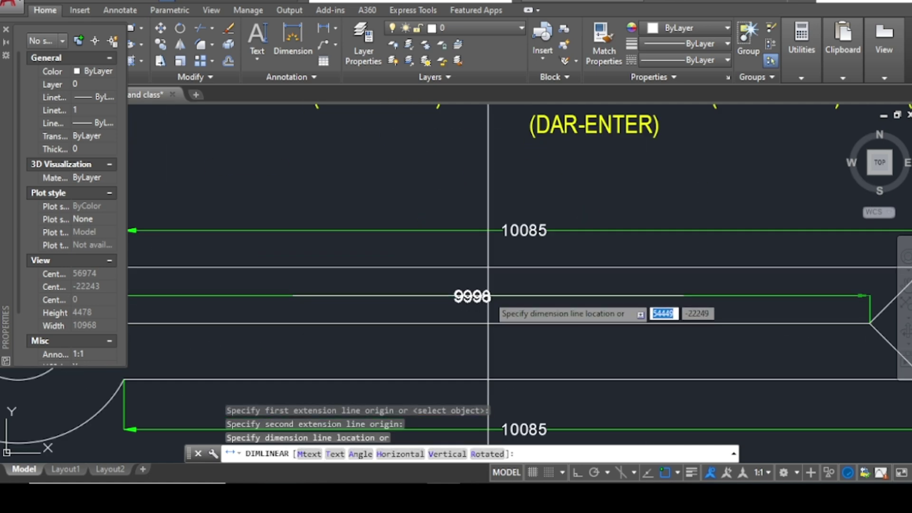
{"action": "left_click", "coordinate": [488, 295]}
{"action": "scroll", "coordinate": [488, 264], "scroll_direction": "down", "scroll_amount": 4}
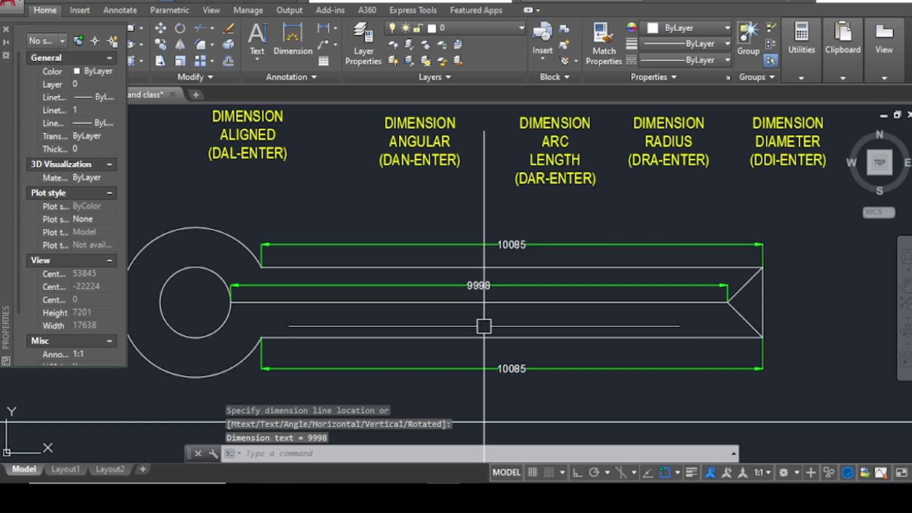
{"action": "scroll", "coordinate": [413, 329], "scroll_direction": "down", "scroll_amount": 2}
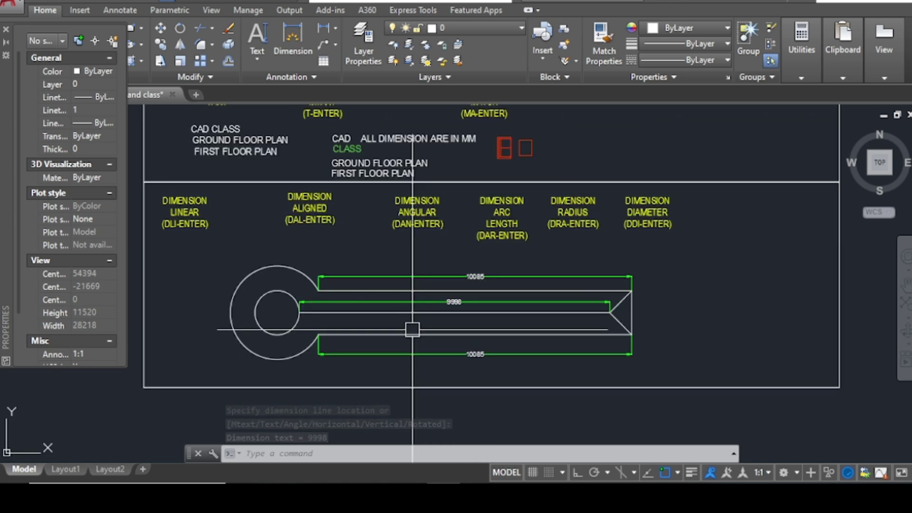
Add a vertical linear dimension to the key-shaped figure's right end edge, placing the dimension line just outside it.
{"action": "scroll", "coordinate": [649, 332], "scroll_direction": "up", "scroll_amount": 2}
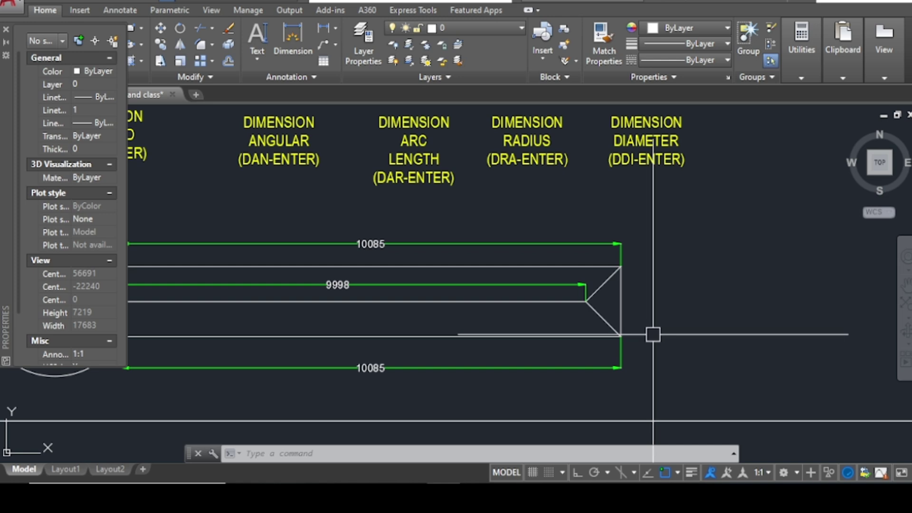
{"action": "scroll", "coordinate": [653, 334], "scroll_direction": "down", "scroll_amount": 2}
{"action": "scroll", "coordinate": [652, 334], "scroll_direction": "up", "scroll_amount": 3}
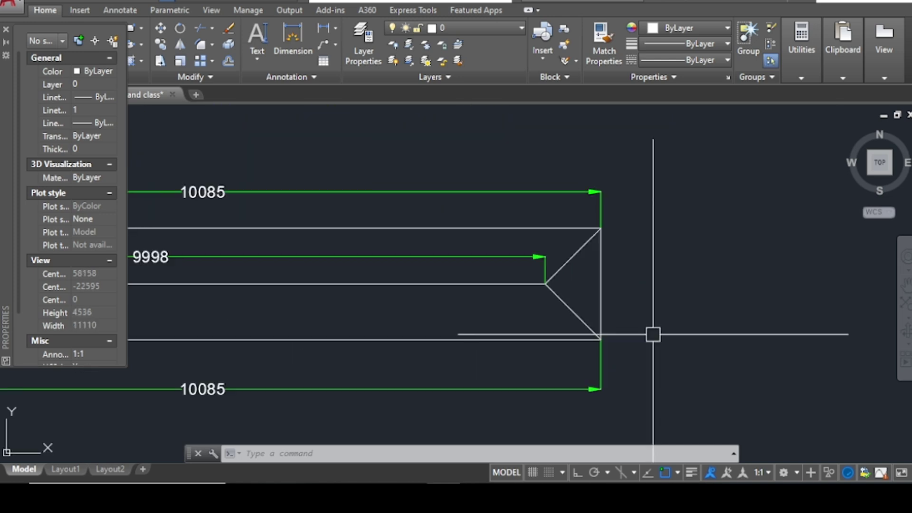
{"action": "type", "text": "dli"}
{"action": "key", "text": "Return"}
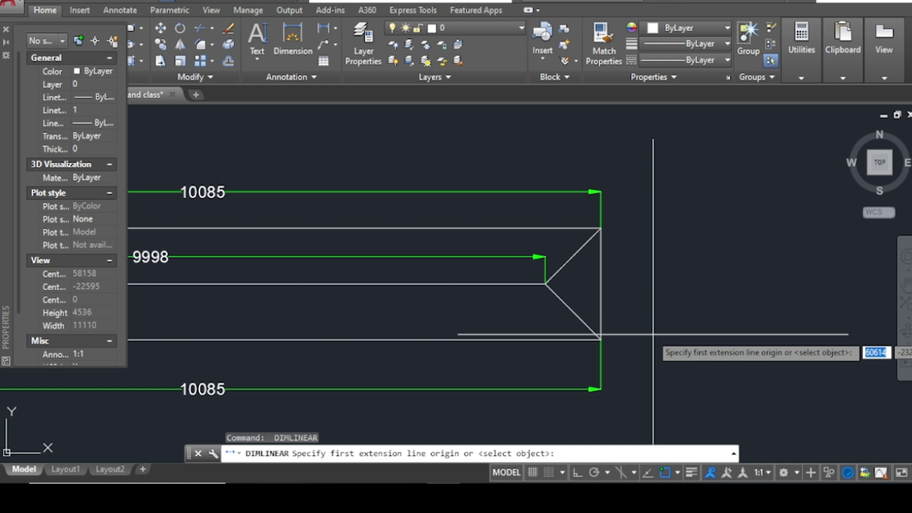
{"action": "left_click", "coordinate": [601, 339]}
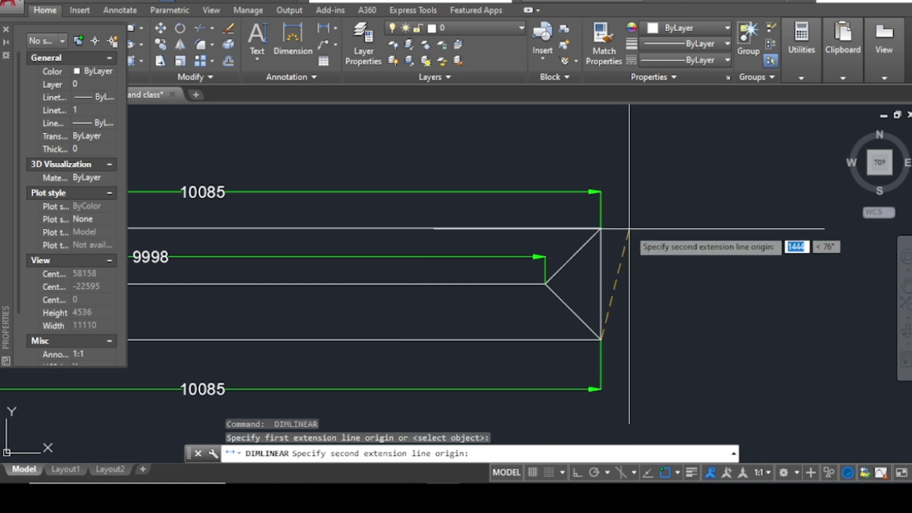
{"action": "left_click", "coordinate": [601, 228]}
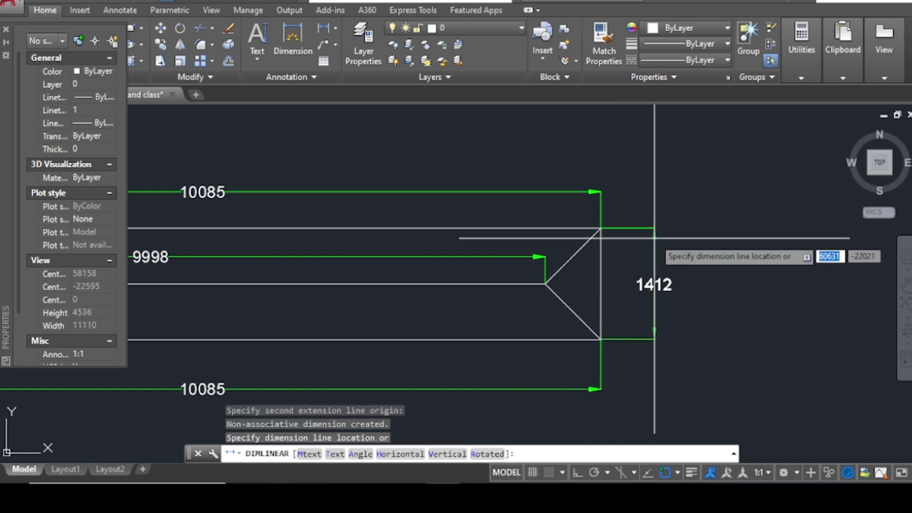
{"action": "left_click", "coordinate": [654, 281]}
{"action": "scroll", "coordinate": [693, 292], "scroll_direction": "down", "scroll_amount": 2}
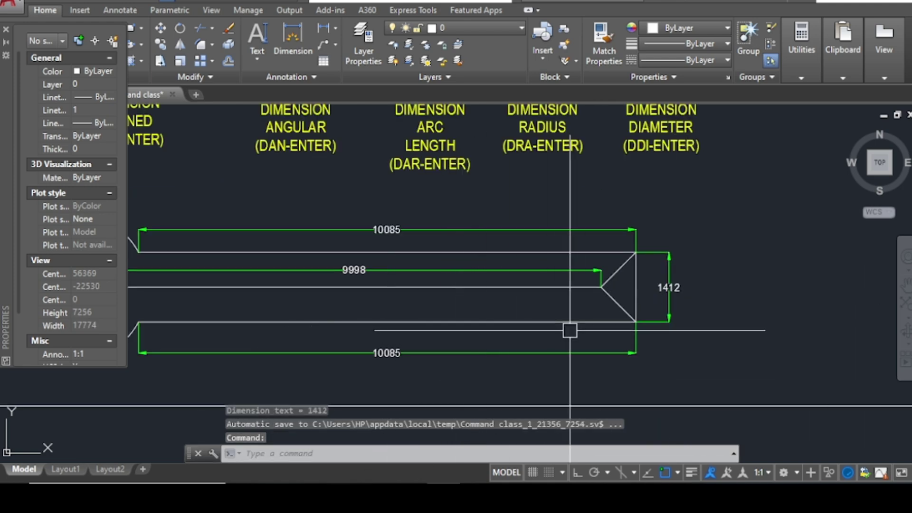
Erase the three horizontal linear dimensions along the key-shaped figure's lower edge, centre line and upper edge.
{"action": "scroll", "coordinate": [570, 330], "scroll_direction": "down", "scroll_amount": 2}
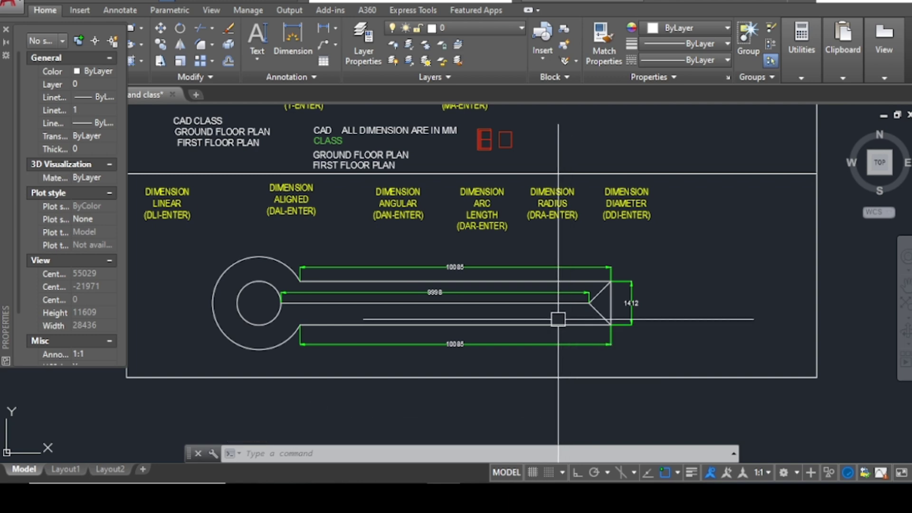
{"action": "left_click", "coordinate": [558, 344]}
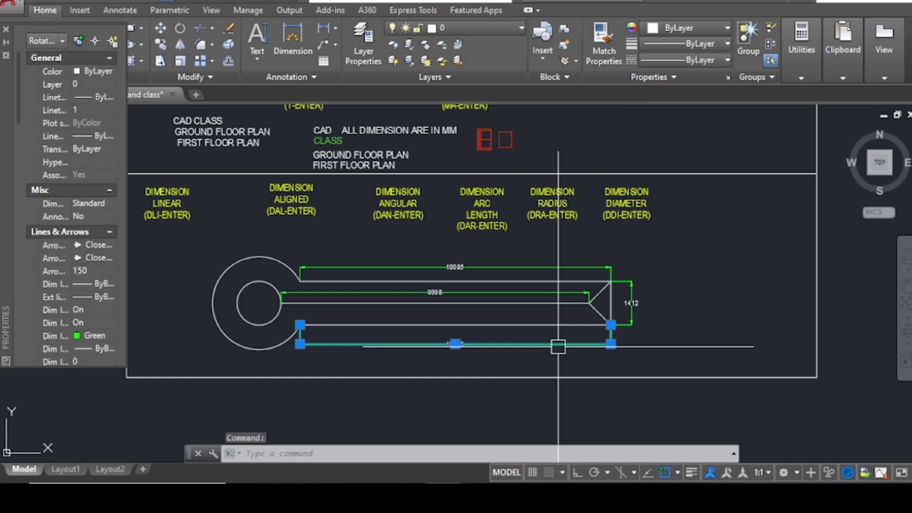
{"action": "type", "text": "E"}
{"action": "key", "text": "Return"}
{"action": "scroll", "coordinate": [470, 295], "scroll_direction": "up", "scroll_amount": 2}
{"action": "left_click", "coordinate": [464, 292]}
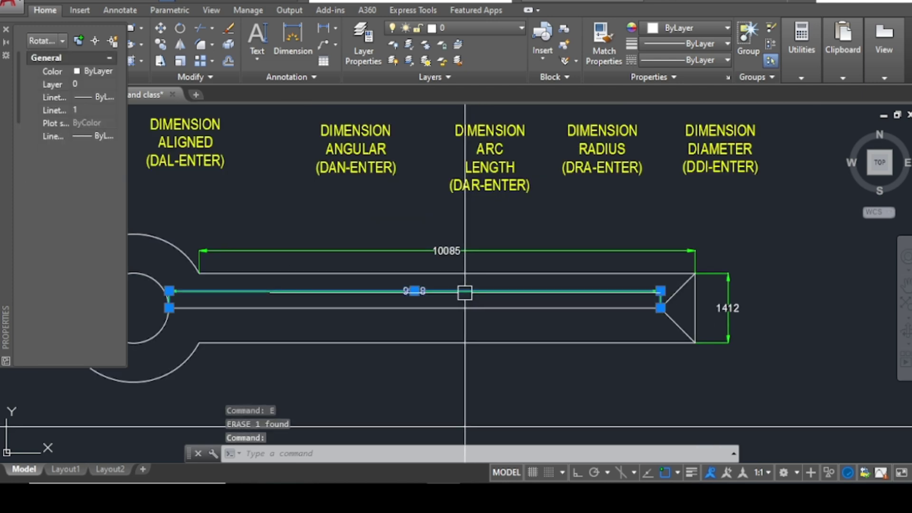
{"action": "key", "text": "Return"}
{"action": "left_click", "coordinate": [470, 250]}
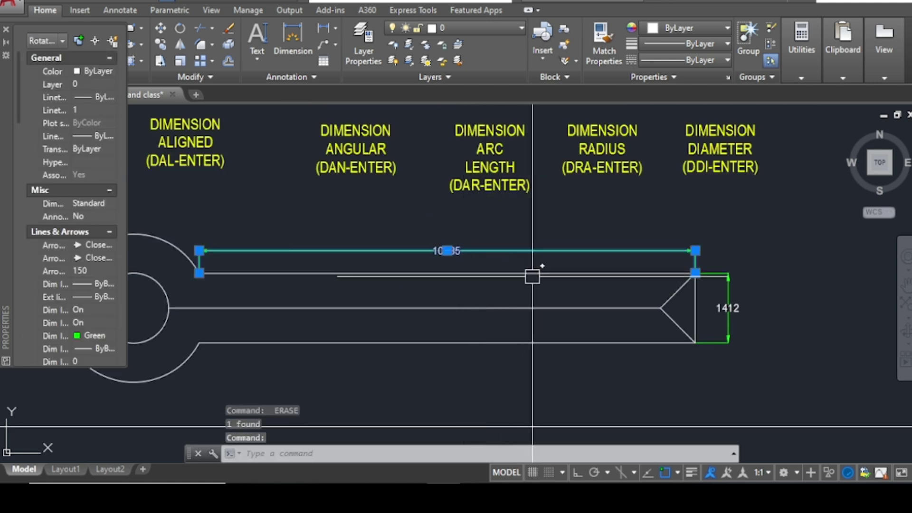
{"action": "key", "text": "Delete"}
Add an aligned dimension to the upper diagonal line at the figure's right end, placing the dimension line above and outside the shaft.
{"action": "scroll", "coordinate": [532, 276], "scroll_direction": "up", "scroll_amount": 2}
{"action": "scroll", "coordinate": [404, 305], "scroll_direction": "down", "scroll_amount": 2}
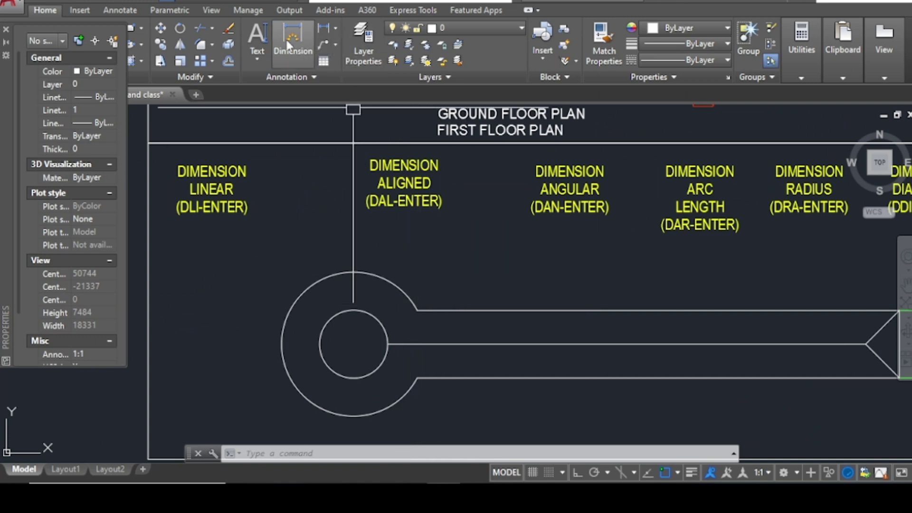
{"action": "left_click", "coordinate": [337, 29]}
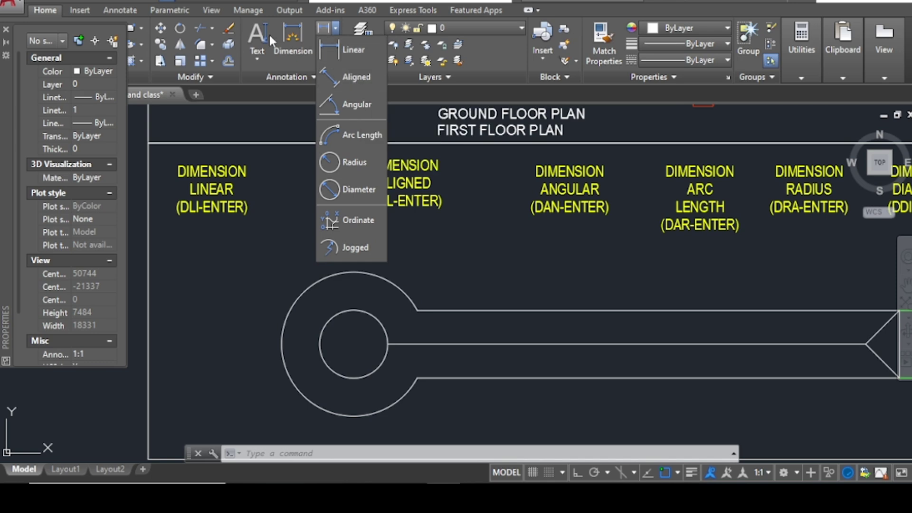
{"action": "left_click", "coordinate": [361, 79]}
{"action": "scroll", "coordinate": [242, 264], "scroll_direction": "down", "scroll_amount": 2}
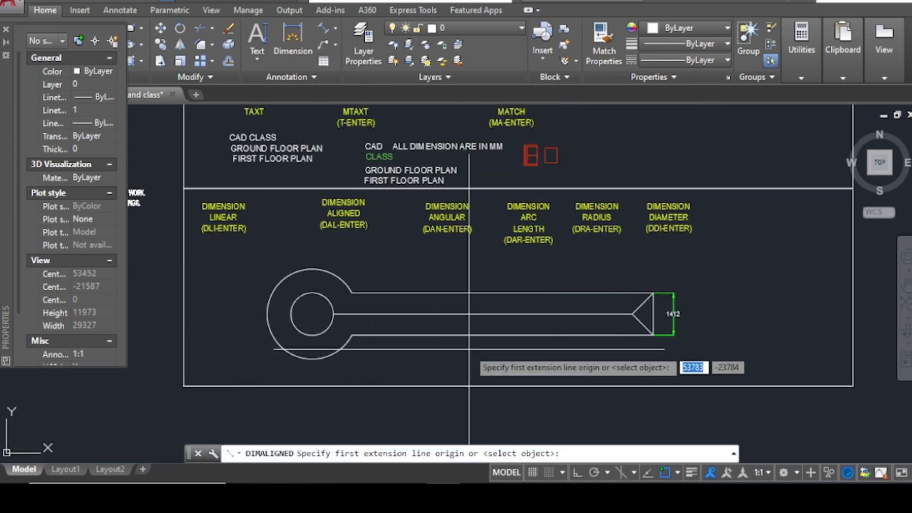
{"action": "scroll", "coordinate": [665, 309], "scroll_direction": "up", "scroll_amount": 6}
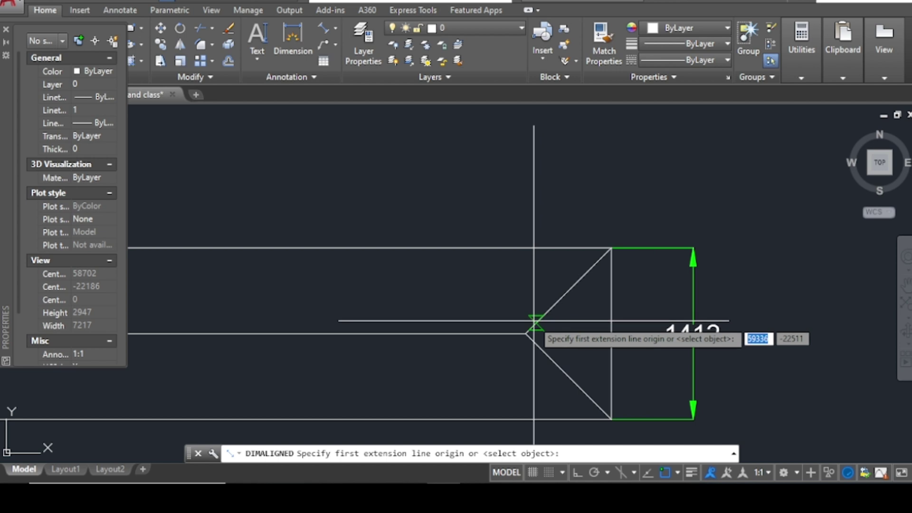
{"action": "left_click", "coordinate": [526, 333]}
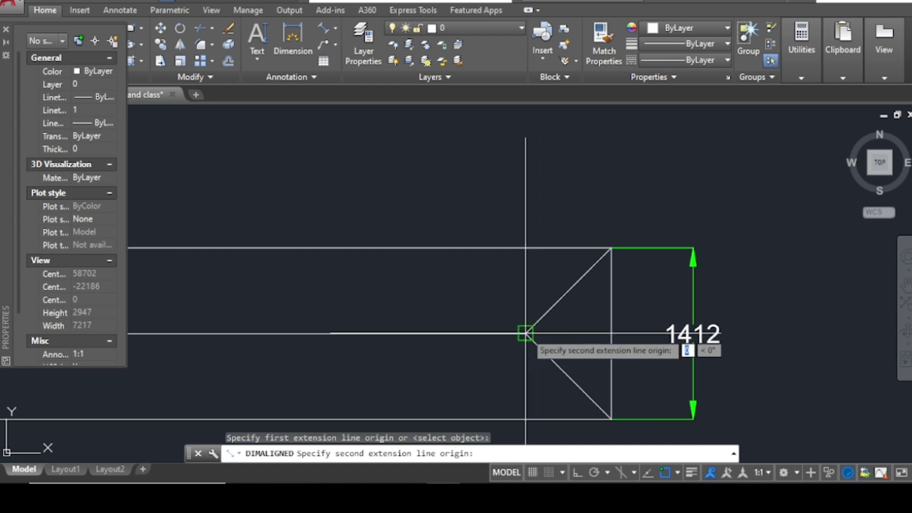
{"action": "left_click", "coordinate": [611, 247]}
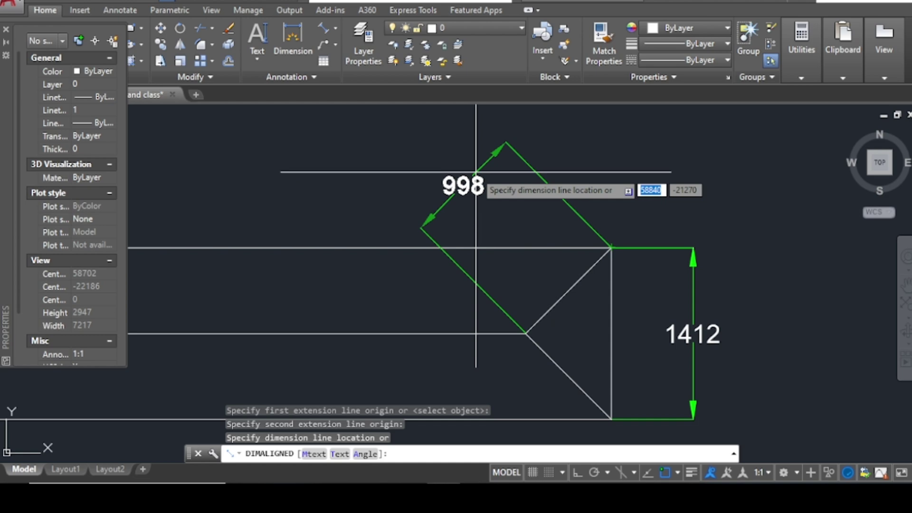
{"action": "left_click", "coordinate": [476, 171]}
{"action": "scroll", "coordinate": [522, 223], "scroll_direction": "down", "scroll_amount": 2}
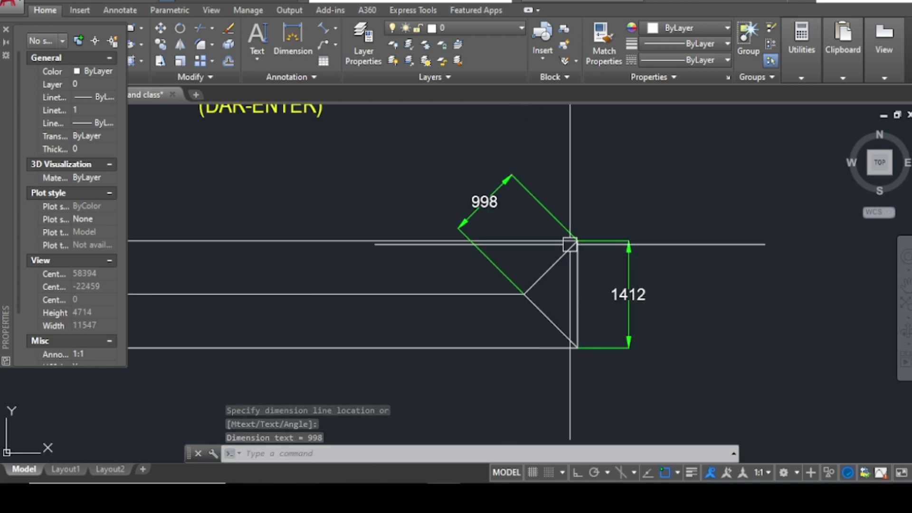
{"action": "scroll", "coordinate": [536, 296], "scroll_direction": "up", "scroll_amount": 2}
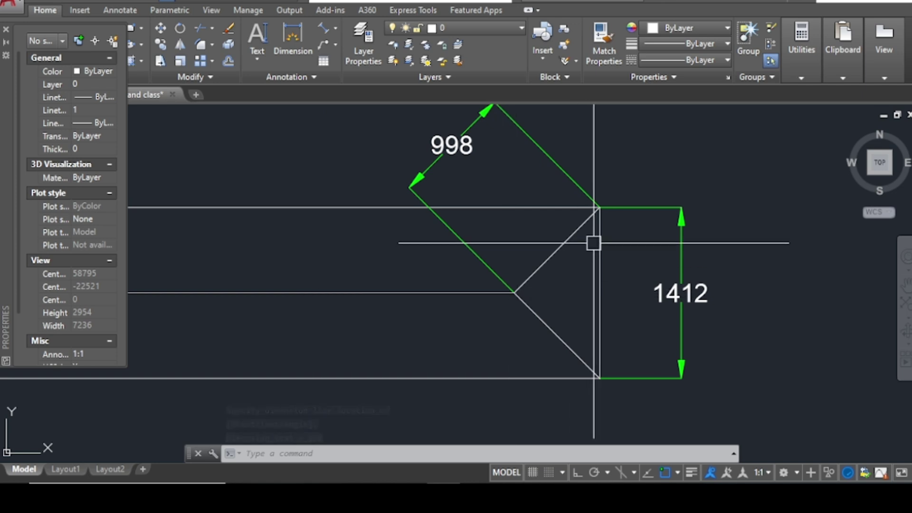
{"action": "scroll", "coordinate": [591, 249], "scroll_direction": "down", "scroll_amount": 2}
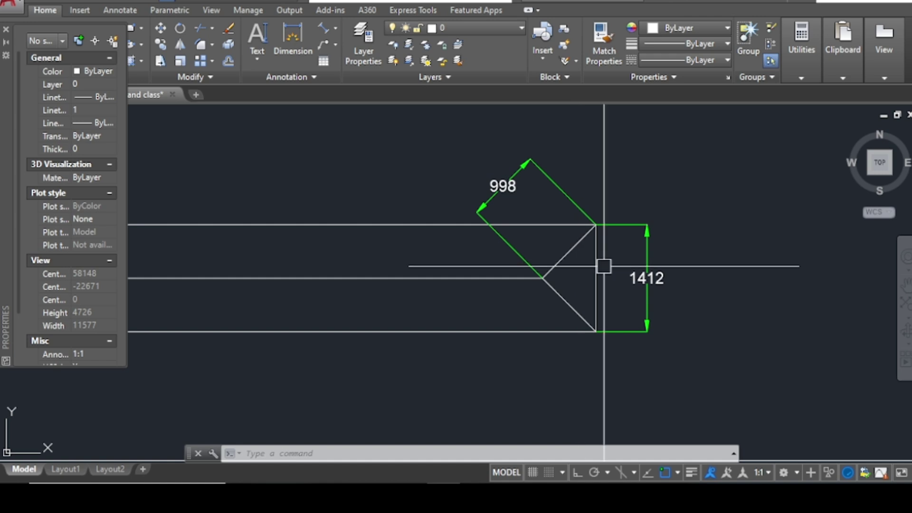
{"action": "left_click", "coordinate": [335, 29]}
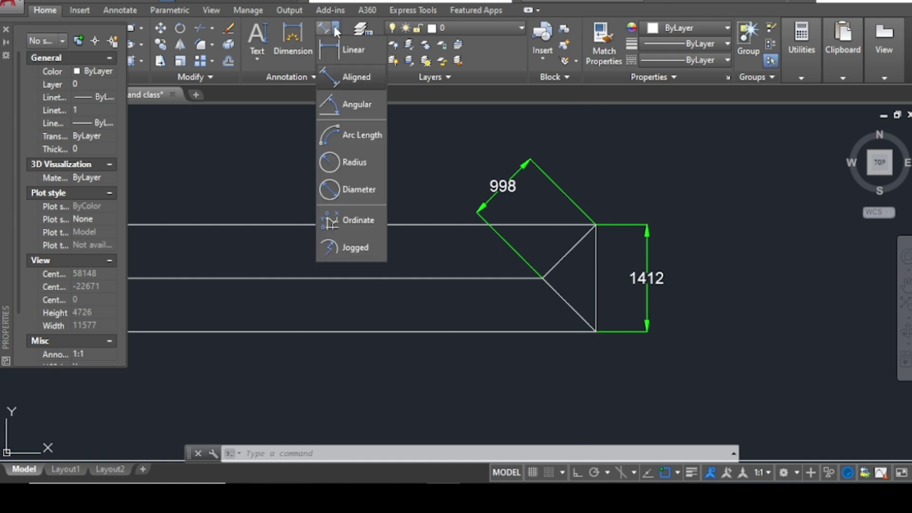
{"action": "left_click", "coordinate": [347, 54]}
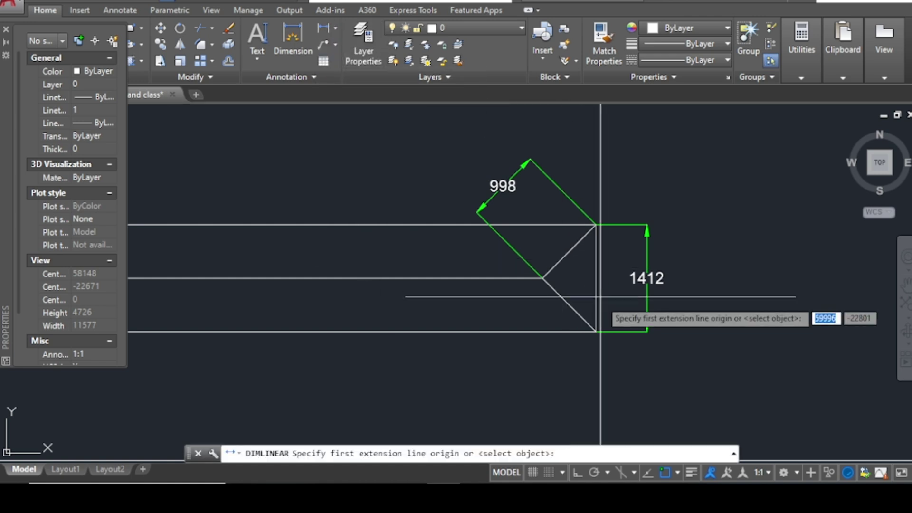
{"action": "left_click", "coordinate": [543, 278]}
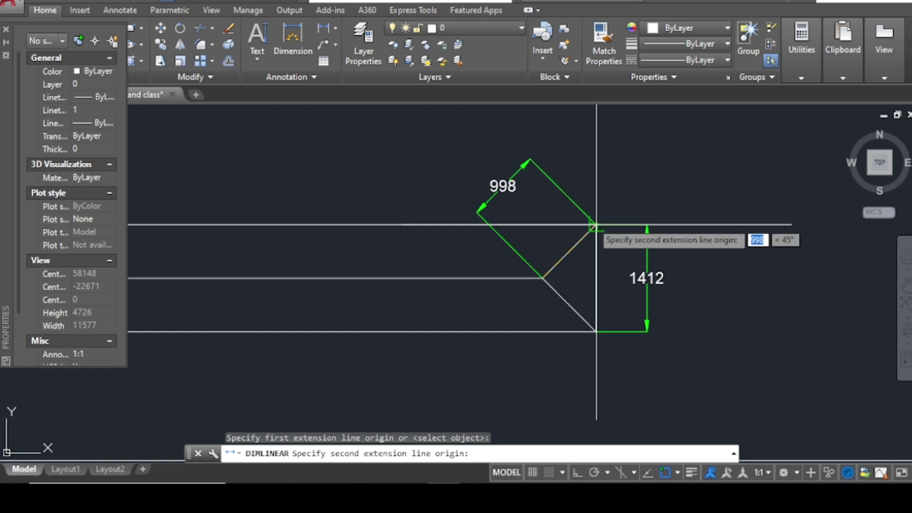
{"action": "left_click", "coordinate": [596, 224]}
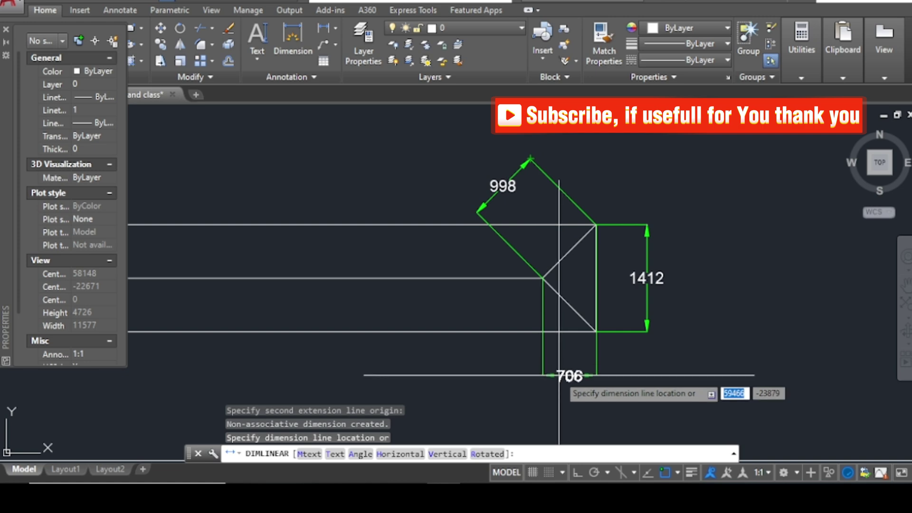
{"action": "key", "text": "Escape"}
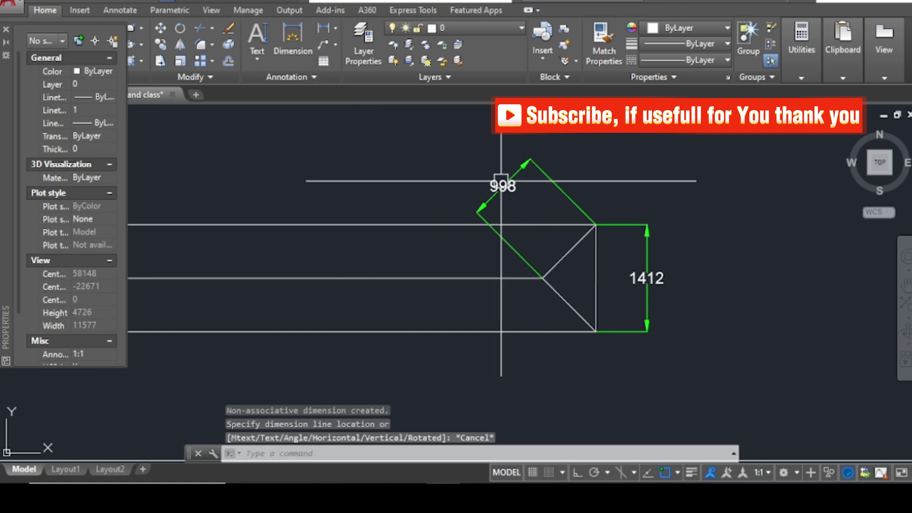
Add an aligned dimension to the lower diagonal line at the figure's right end, placing the dimension line below and outside the shaft.
{"action": "left_click", "coordinate": [336, 25]}
{"action": "left_click", "coordinate": [361, 78]}
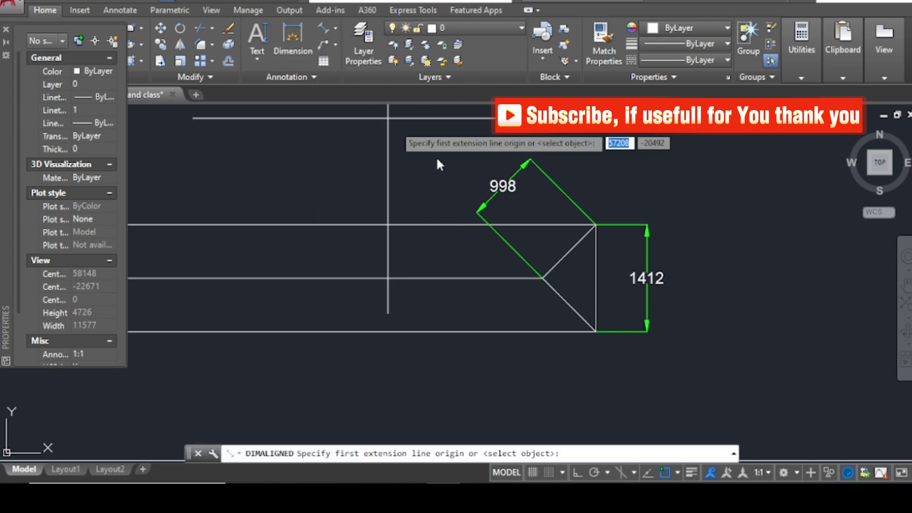
{"action": "left_click", "coordinate": [543, 278]}
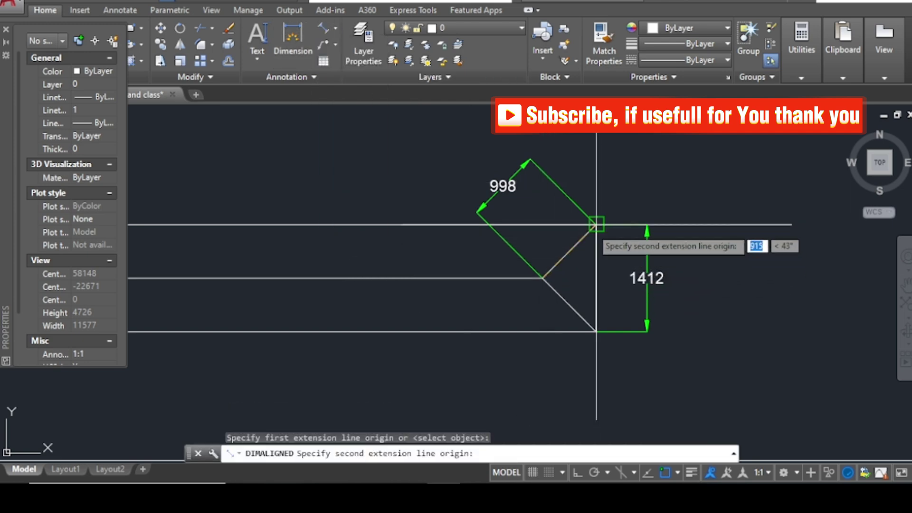
{"action": "left_click", "coordinate": [596, 331]}
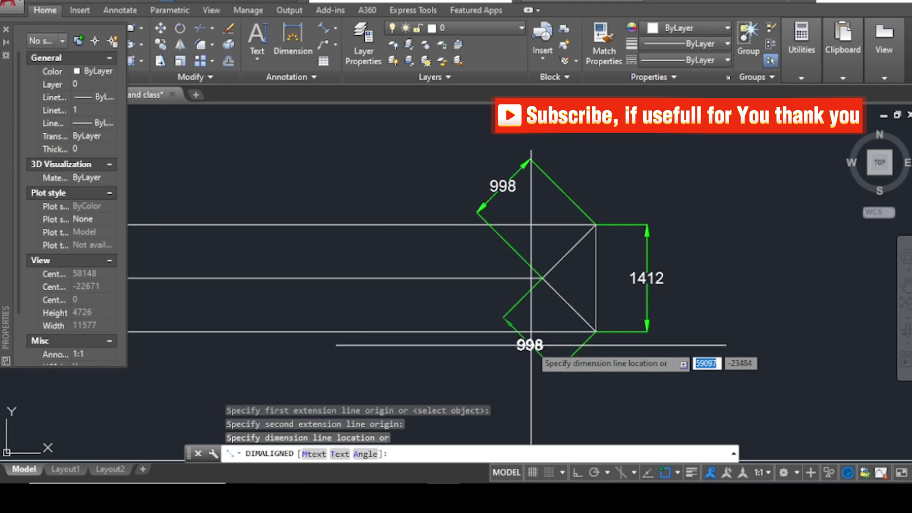
{"action": "left_click", "coordinate": [503, 368]}
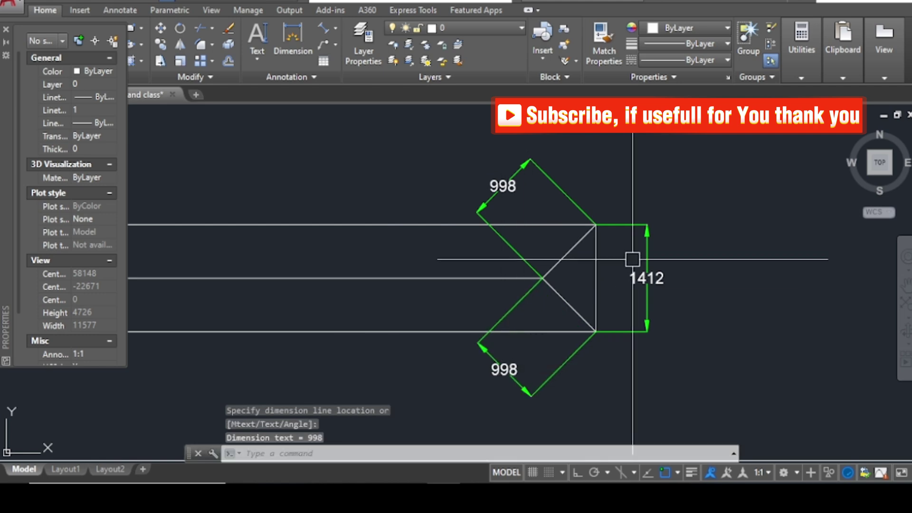
{"action": "scroll", "coordinate": [632, 259], "scroll_direction": "down", "scroll_amount": 2}
{"action": "scroll", "coordinate": [523, 274], "scroll_direction": "down", "scroll_amount": 3}
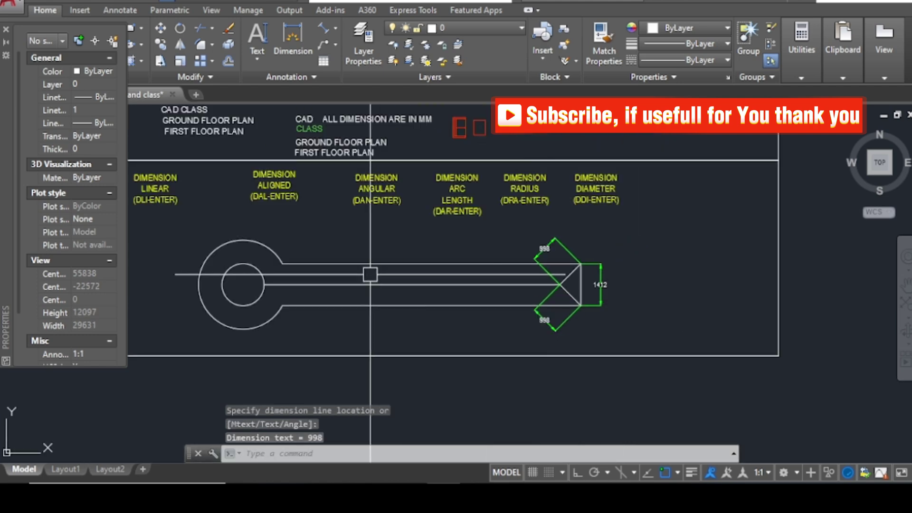
{"action": "scroll", "coordinate": [370, 275], "scroll_direction": "down", "scroll_amount": 2}
{"action": "scroll", "coordinate": [339, 219], "scroll_direction": "up", "scroll_amount": 4}
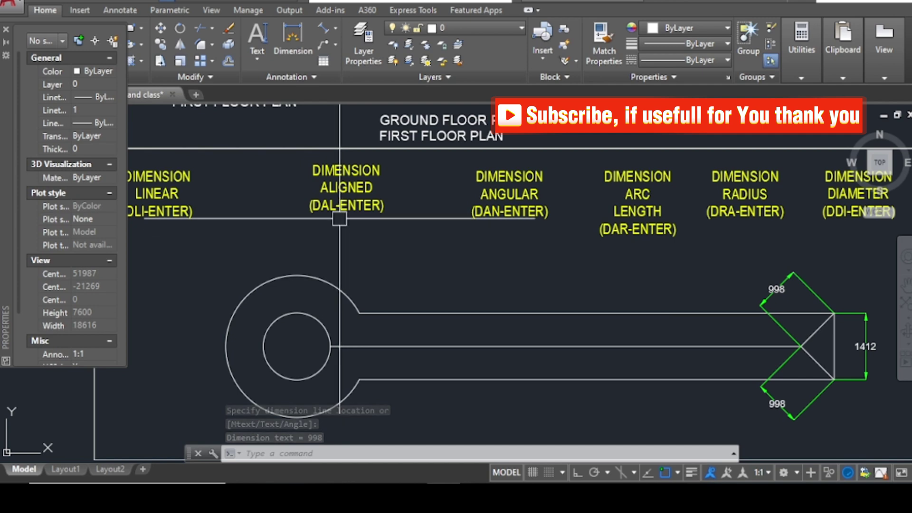
Erase the aligned dimension on the lower diagonal line at the key-shaped figure's right end.
{"action": "scroll", "coordinate": [339, 219], "scroll_direction": "up", "scroll_amount": 2}
{"action": "scroll", "coordinate": [439, 214], "scroll_direction": "down", "scroll_amount": 2}
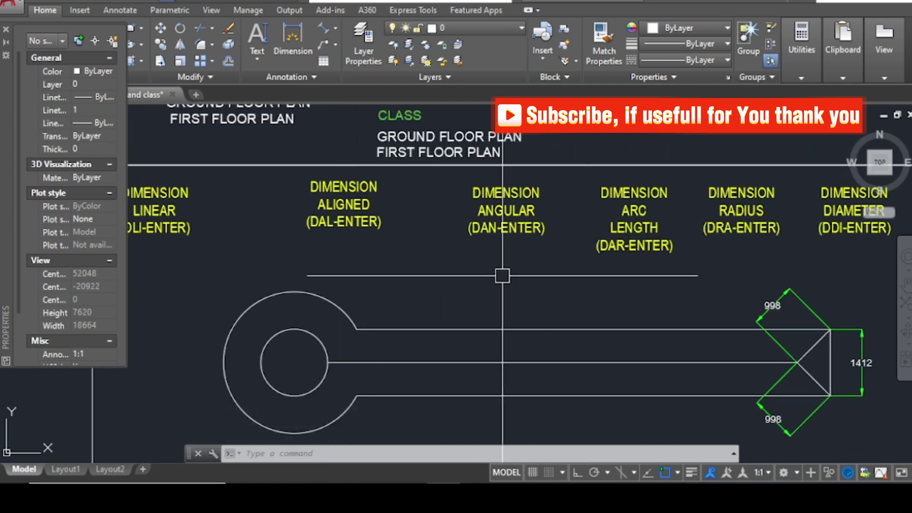
{"action": "scroll", "coordinate": [357, 266], "scroll_direction": "down", "scroll_amount": 2}
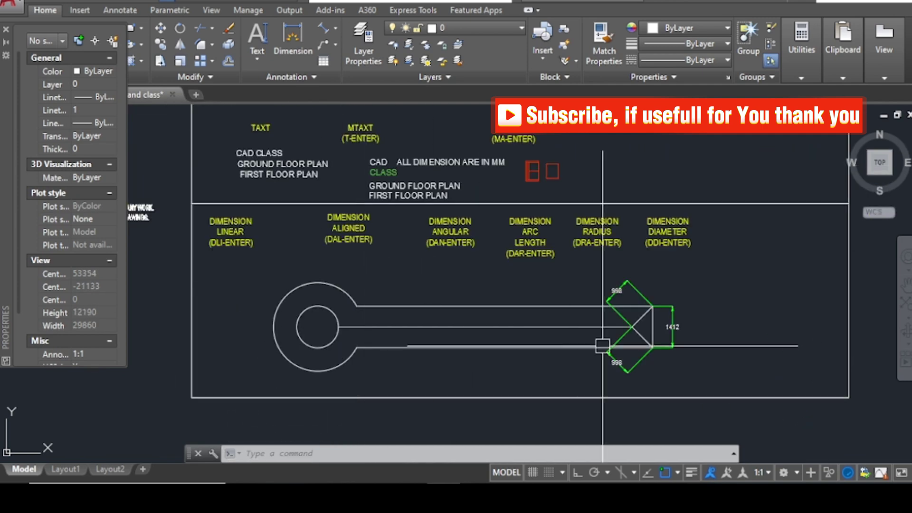
{"action": "scroll", "coordinate": [634, 344], "scroll_direction": "up", "scroll_amount": 2}
{"action": "left_click", "coordinate": [612, 367]}
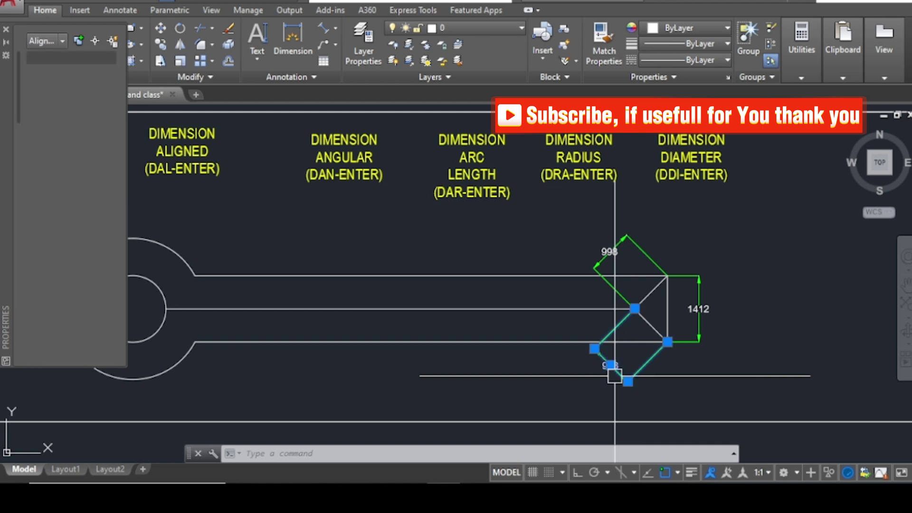
{"action": "type", "text": "e"}
{"action": "key", "text": "Return"}
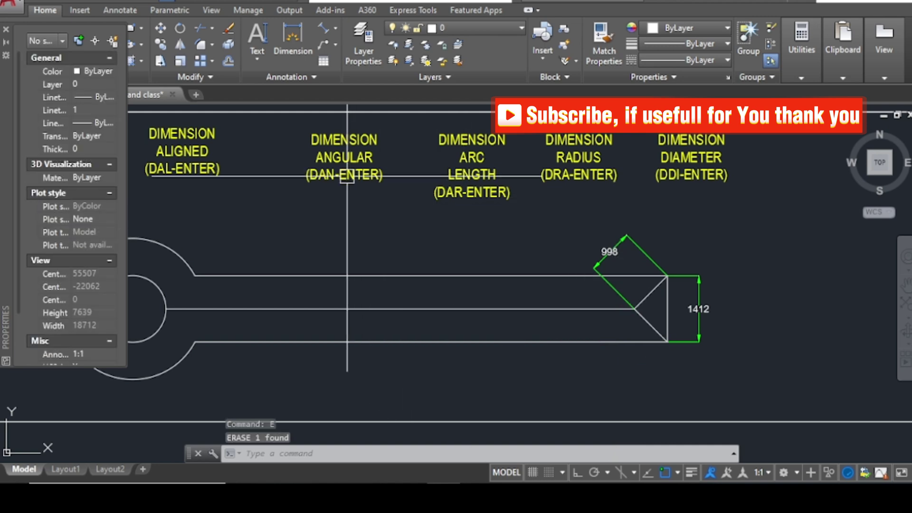
Add an angular dimension between the shaft's lower edge and the lower diagonal line, placing the arc to the left of the diagonals.
{"action": "middle_click_drag", "start_coordinate": [356, 193], "coordinate": [419, 246]}
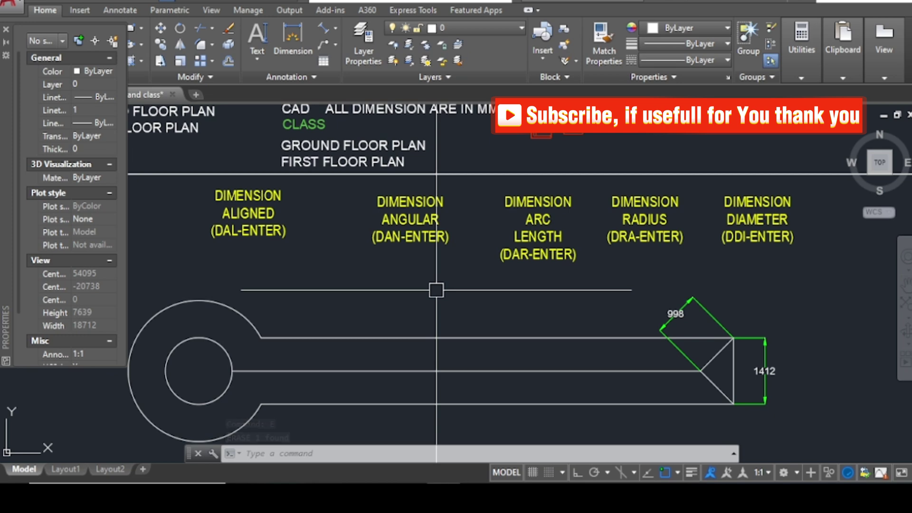
{"action": "type", "text": "N"}
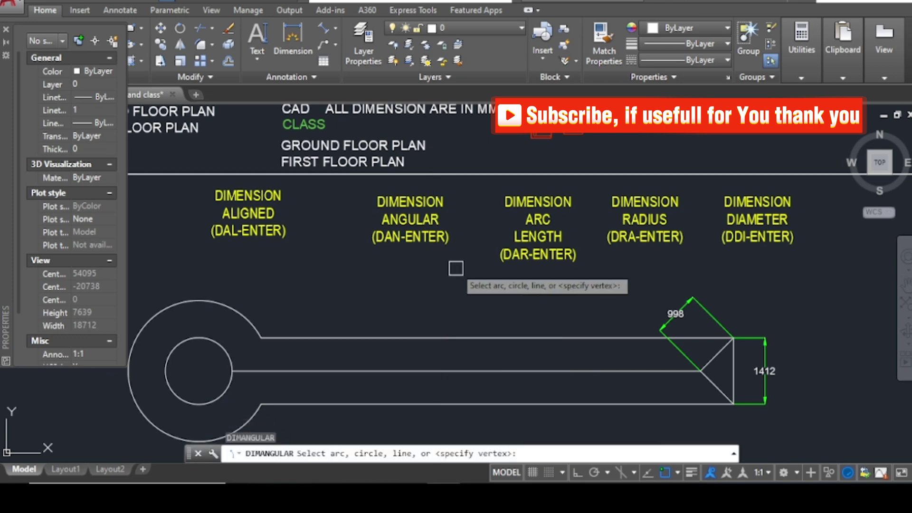
{"action": "scroll", "coordinate": [468, 256], "scroll_direction": "down", "scroll_amount": 2}
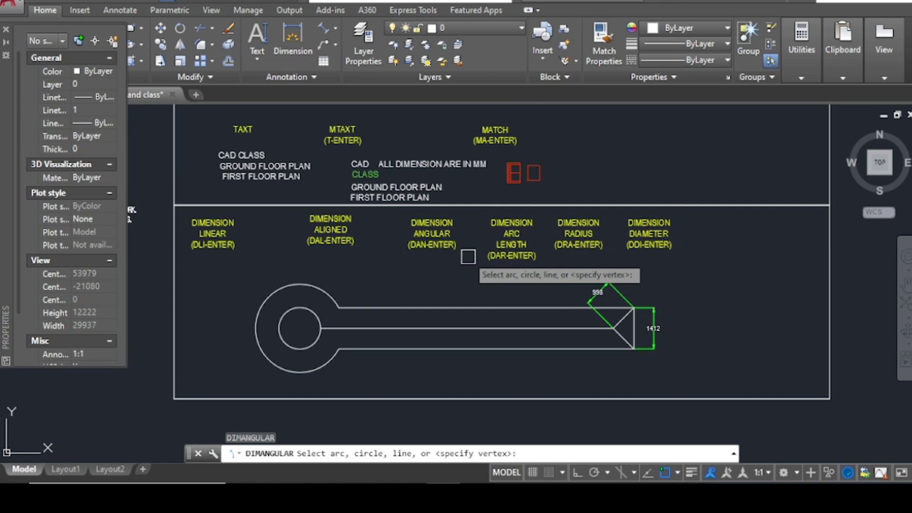
{"action": "scroll", "coordinate": [630, 364], "scroll_direction": "up", "scroll_amount": 4}
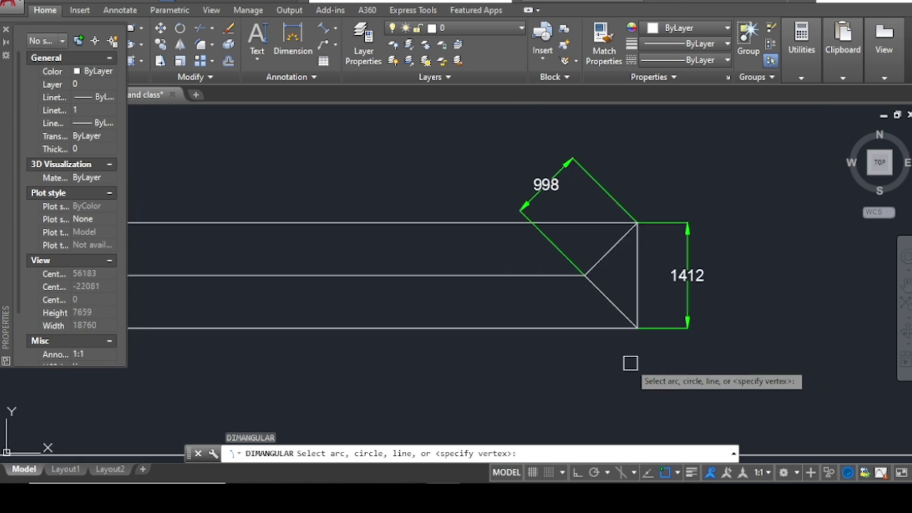
{"action": "left_click", "coordinate": [584, 324]}
{"action": "left_click", "coordinate": [607, 298]}
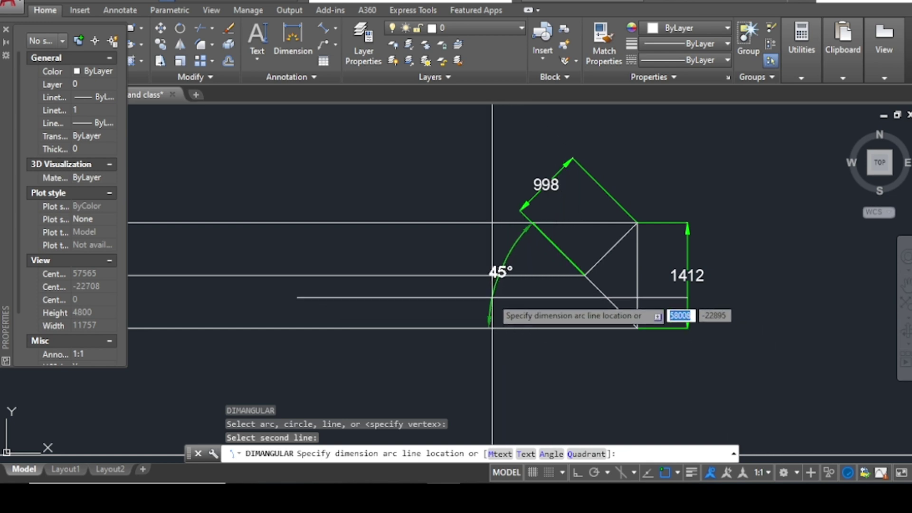
{"action": "left_click", "coordinate": [501, 306]}
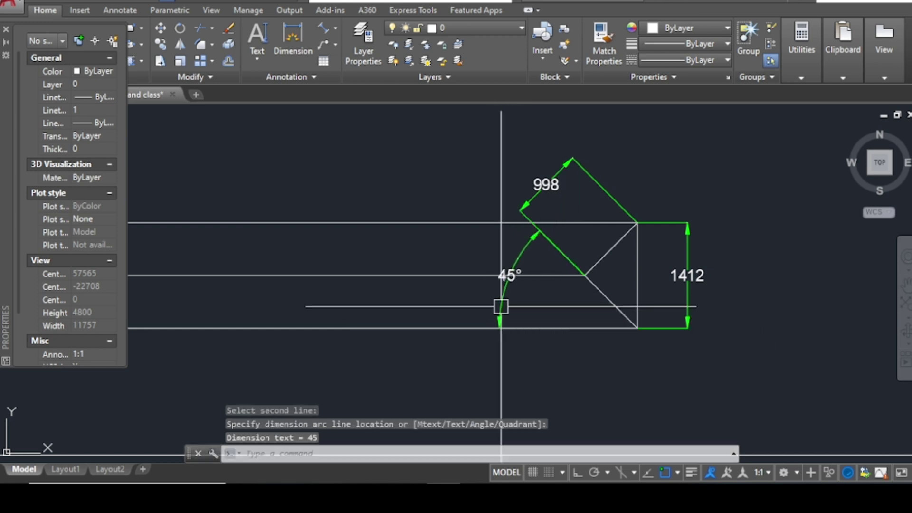
Erase the angular dimension between the shaft's lower edge and the lower diagonal line.
{"action": "left_click", "coordinate": [555, 248]}
{"action": "type", "text": "e"}
{"action": "key", "text": "Return"}
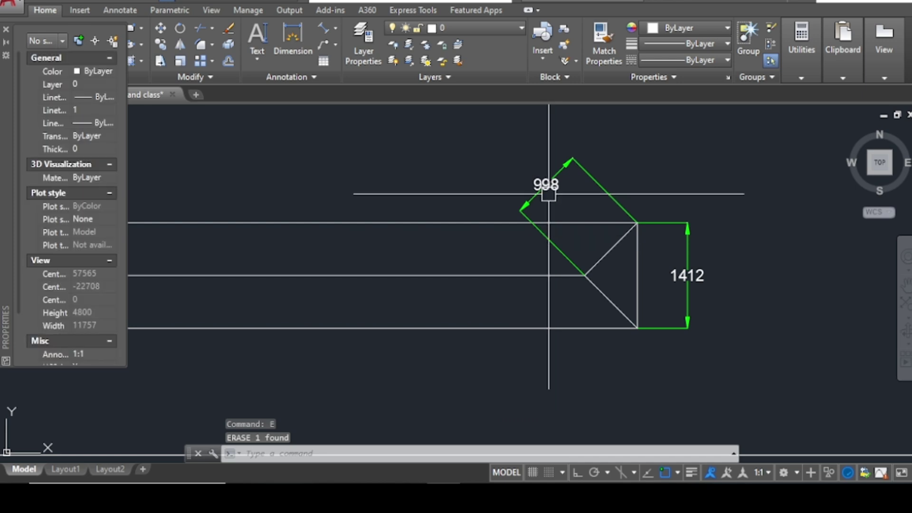
Erase the aligned dimension on the upper diagonal line at the figure's right end.
{"action": "left_click", "coordinate": [546, 190]}
{"action": "type", "text": "e"}
{"action": "key", "text": "Return"}
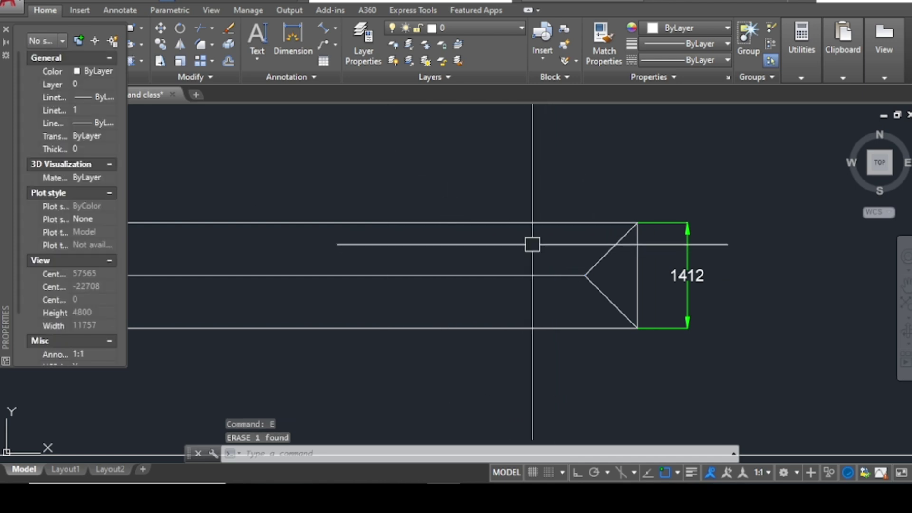
Add an angular dimension between the shaft's centre line and the upper diagonal line, placing the arc above the shaft.
{"action": "left_click", "coordinate": [335, 30]}
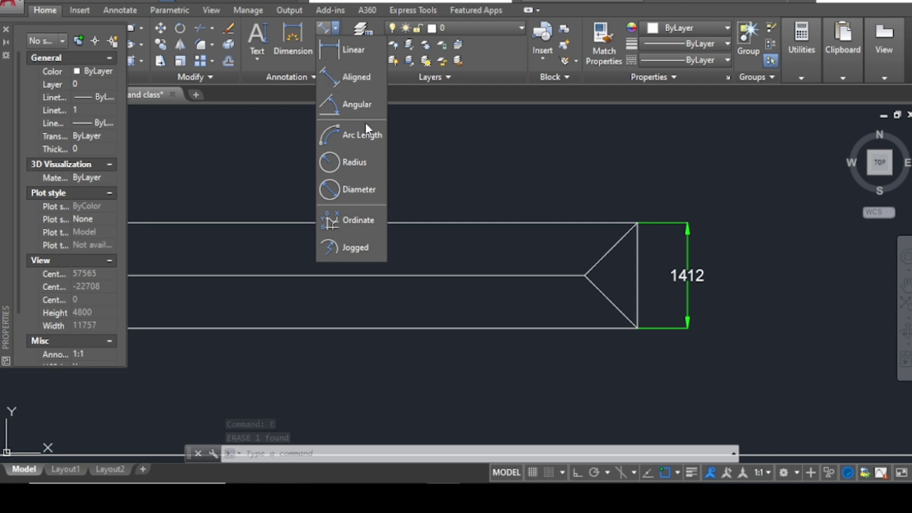
{"action": "left_click", "coordinate": [360, 105]}
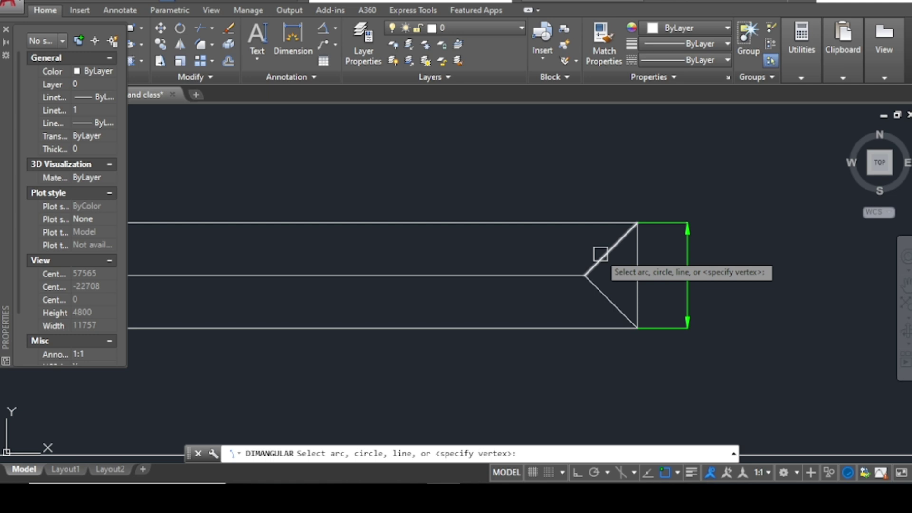
{"action": "left_click", "coordinate": [556, 276]}
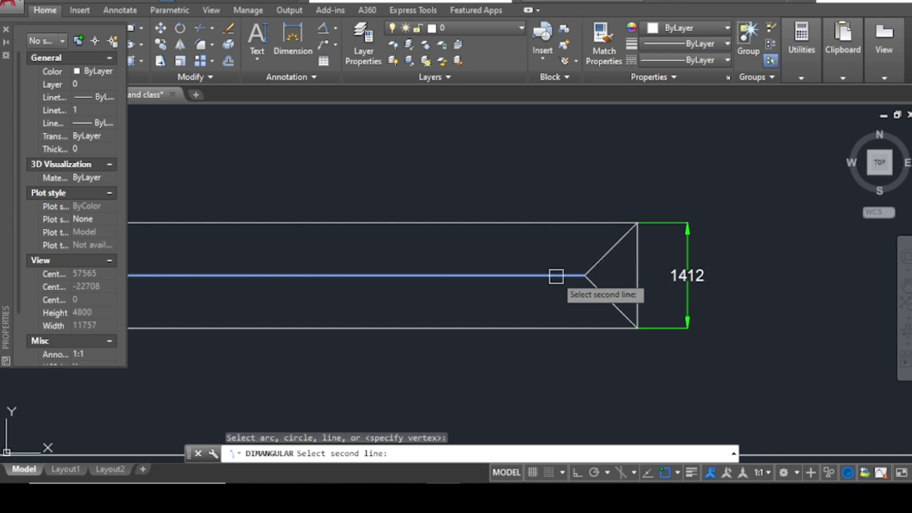
{"action": "left_click", "coordinate": [605, 254]}
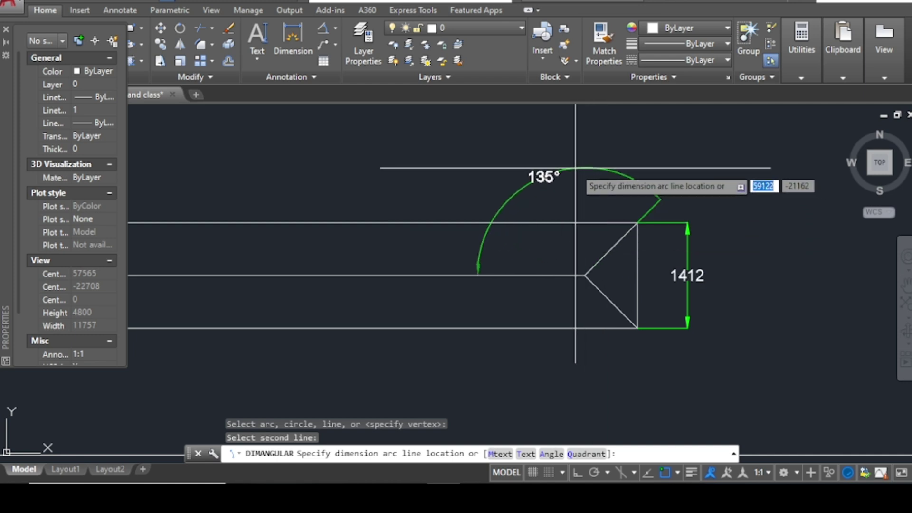
{"action": "left_click", "coordinate": [542, 164]}
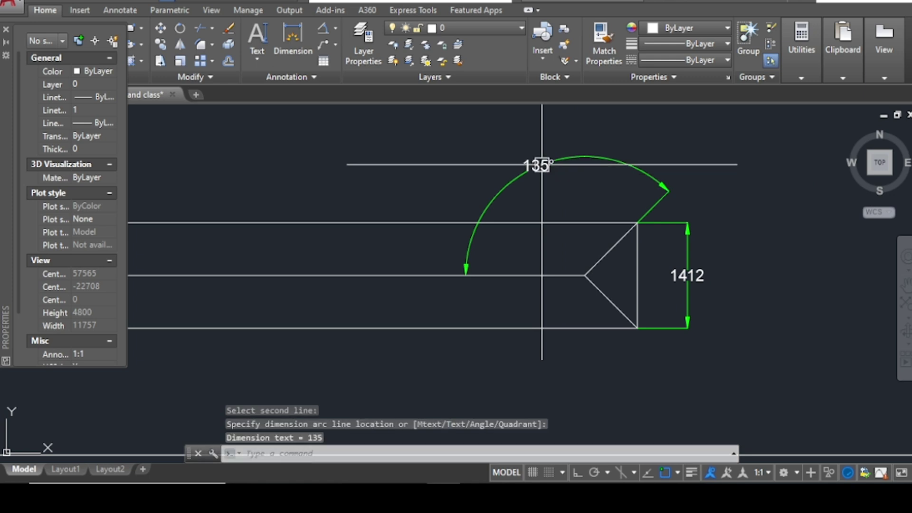
Add an angular dimension between the shaft's centre line and the lower diagonal line, placing the arc below the shaft.
{"action": "scroll", "coordinate": [660, 233], "scroll_direction": "down", "scroll_amount": 2}
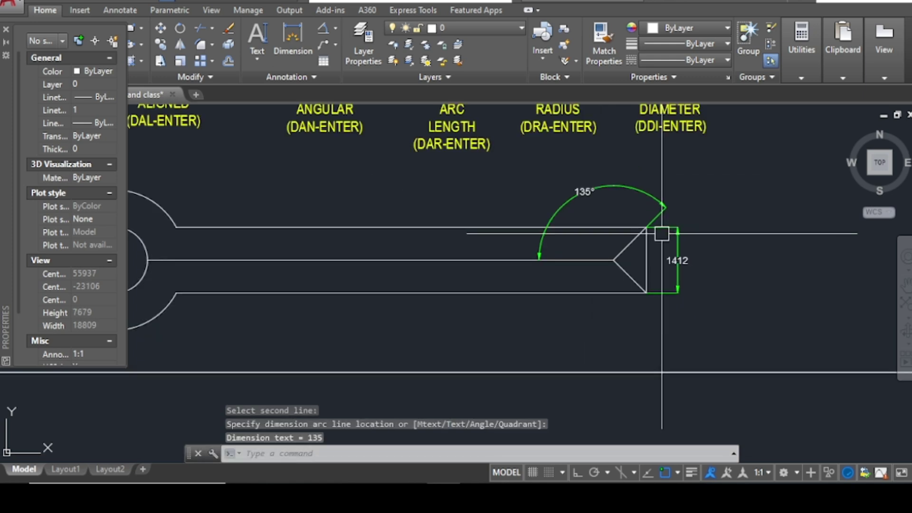
{"action": "scroll", "coordinate": [662, 233], "scroll_direction": "up", "scroll_amount": 4}
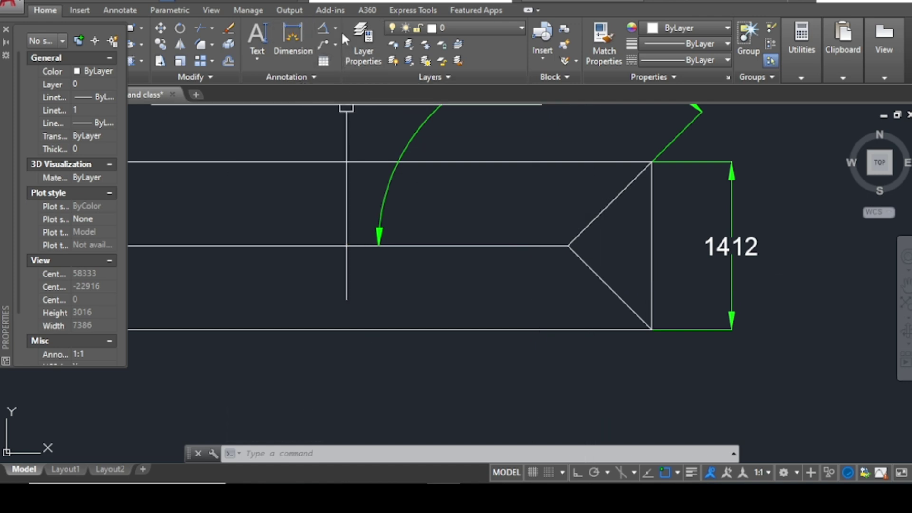
{"action": "scroll", "coordinate": [631, 254], "scroll_direction": "down", "scroll_amount": 3}
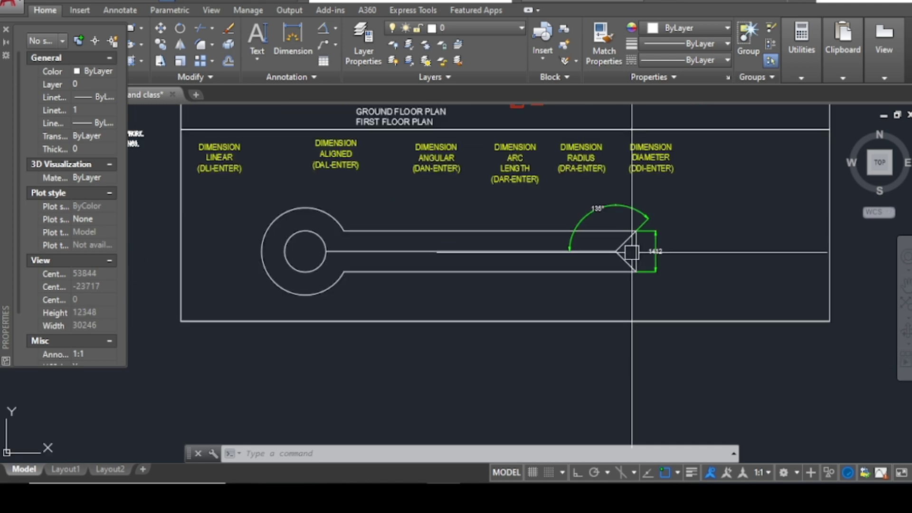
{"action": "scroll", "coordinate": [460, 148], "scroll_direction": "up", "scroll_amount": 4}
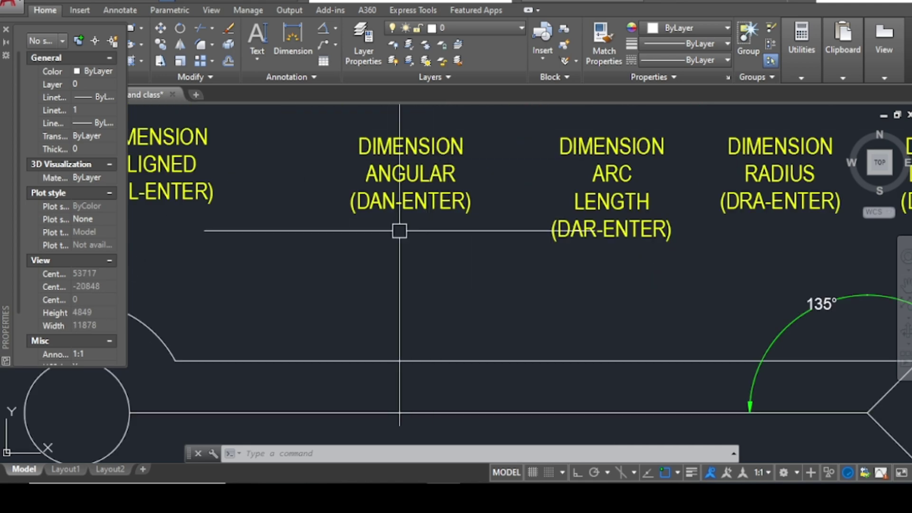
{"action": "scroll", "coordinate": [399, 229], "scroll_direction": "down", "scroll_amount": 2}
{"action": "middle_click_drag", "start_coordinate": [596, 260], "coordinate": [492, 251]}
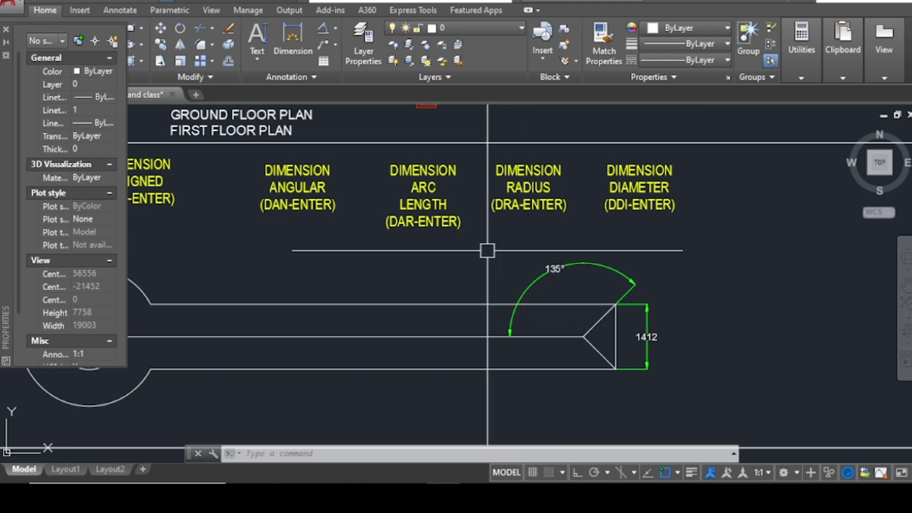
{"action": "type", "text": "DAN"}
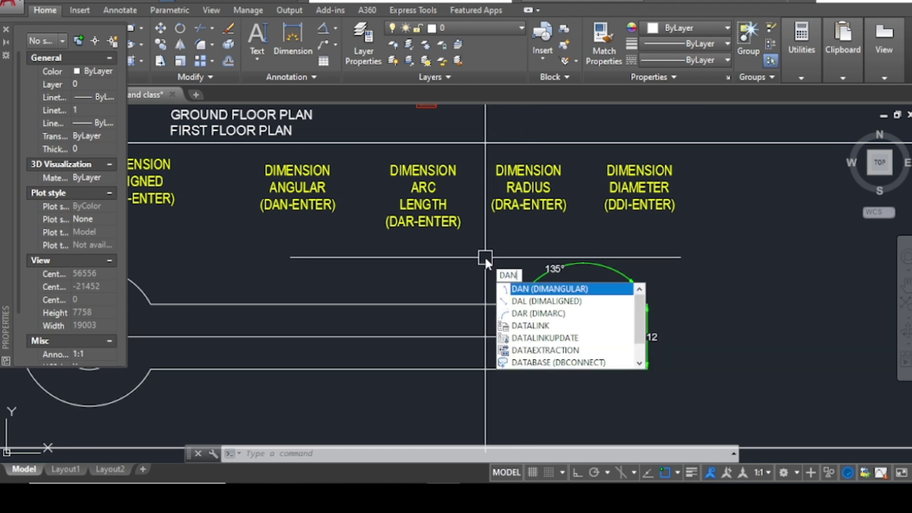
{"action": "key", "text": "Return"}
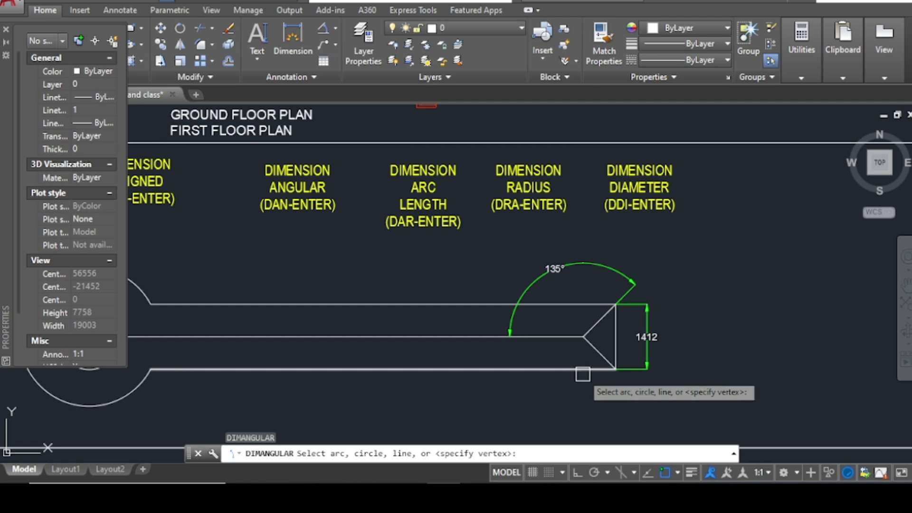
{"action": "left_click", "coordinate": [562, 338]}
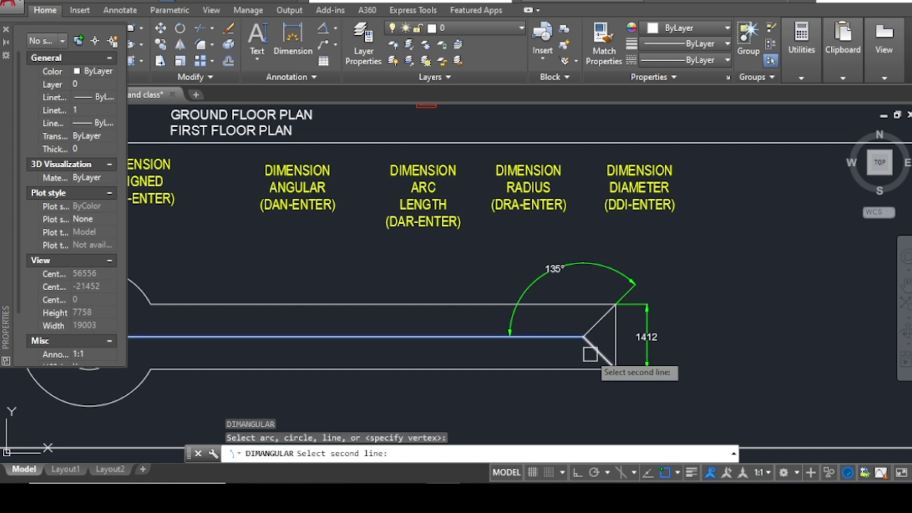
{"action": "left_click", "coordinate": [593, 352]}
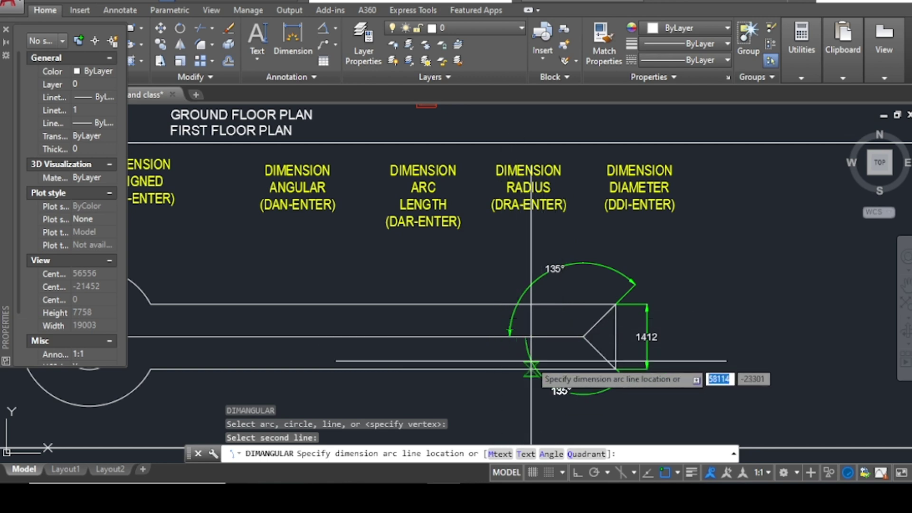
{"action": "left_click", "coordinate": [517, 382]}
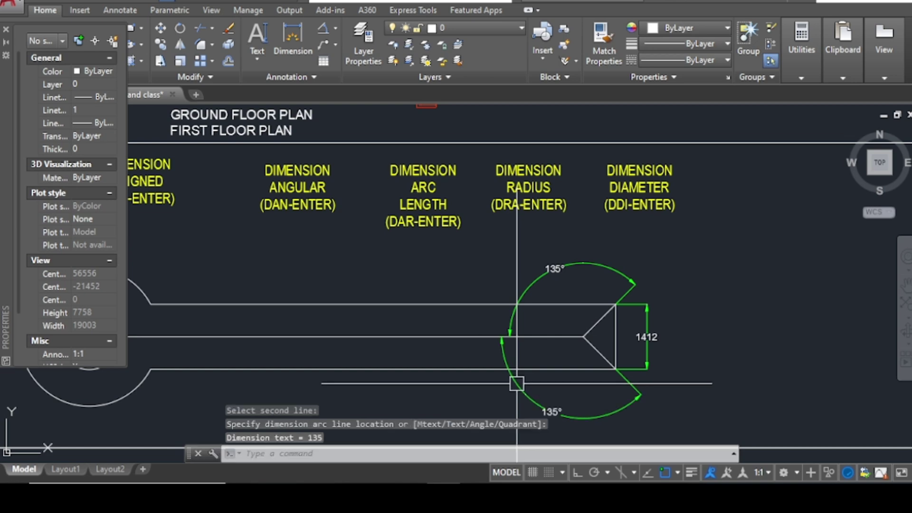
Erase the angular dimensions below and above the shaft, keeping the vertical linear dimension at the right end.
{"action": "scroll", "coordinate": [391, 292], "scroll_direction": "down", "scroll_amount": 2}
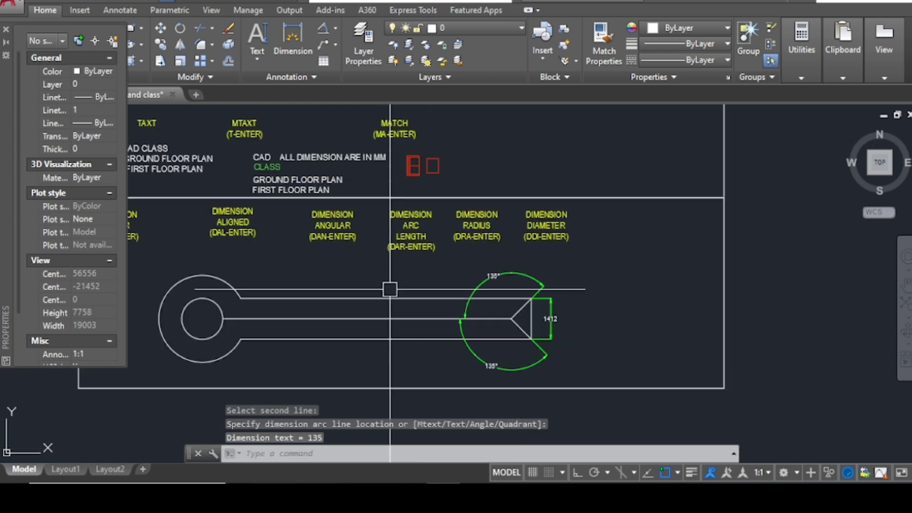
{"action": "left_click", "coordinate": [490, 366]}
{"action": "mouse_move", "coordinate": [492, 366]}
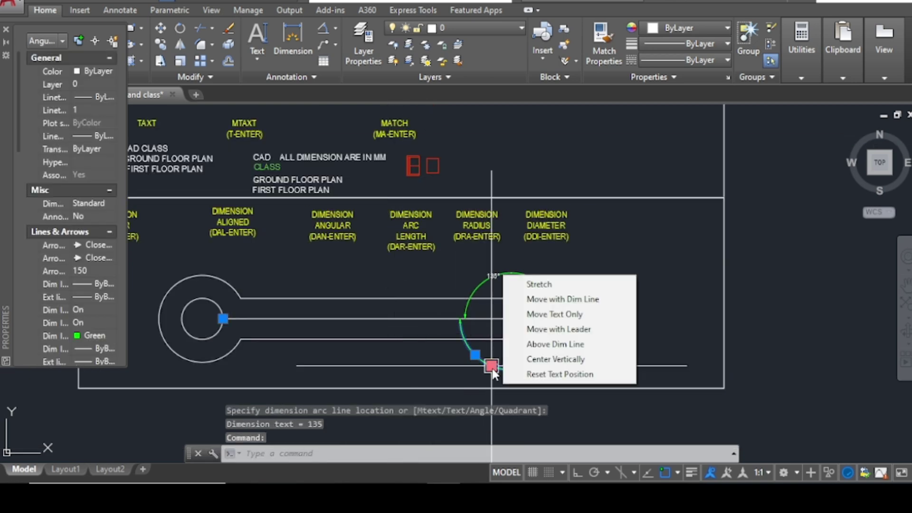
{"action": "key", "text": "Escape"}
{"action": "key", "text": "Escape"}
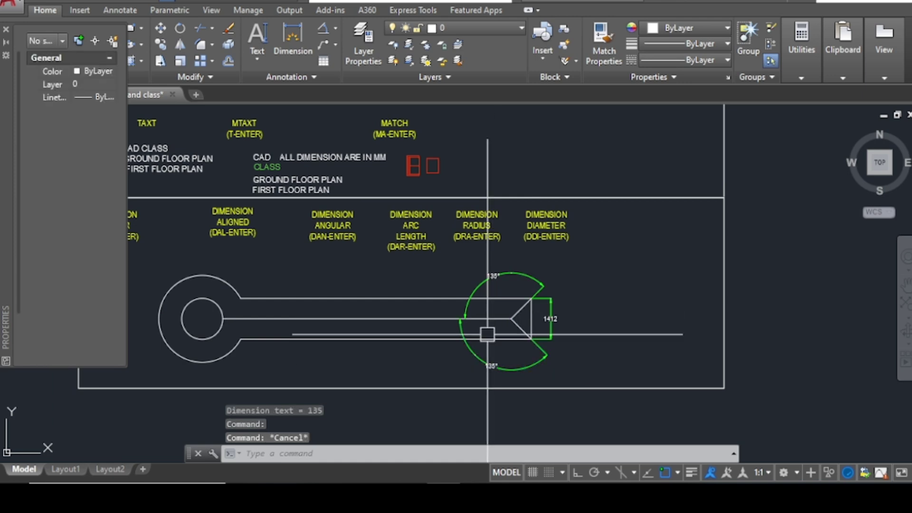
{"action": "left_click", "coordinate": [480, 365]}
{"action": "type", "text": "e"}
{"action": "key", "text": "Return"}
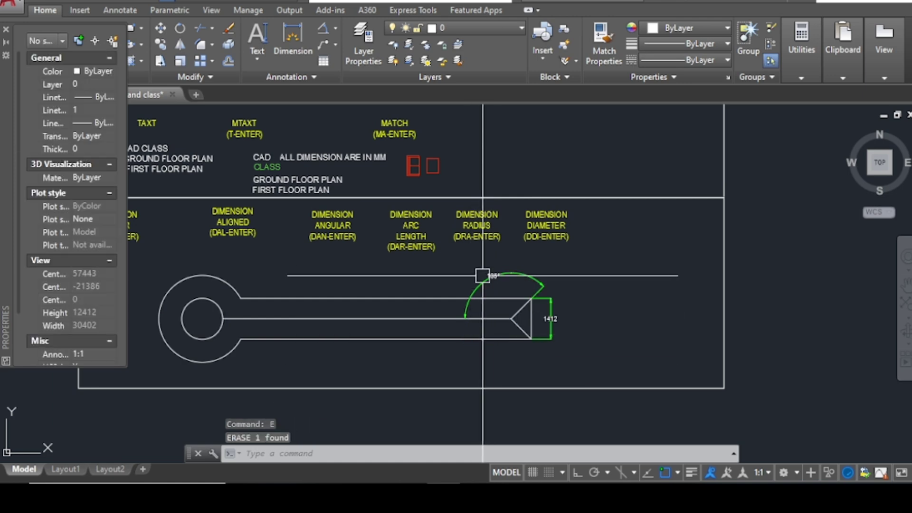
Add an arc length dimension to the large outer arc of the key's round head, placing it outside the arc.
{"action": "scroll", "coordinate": [268, 253], "scroll_direction": "up", "scroll_amount": 4}
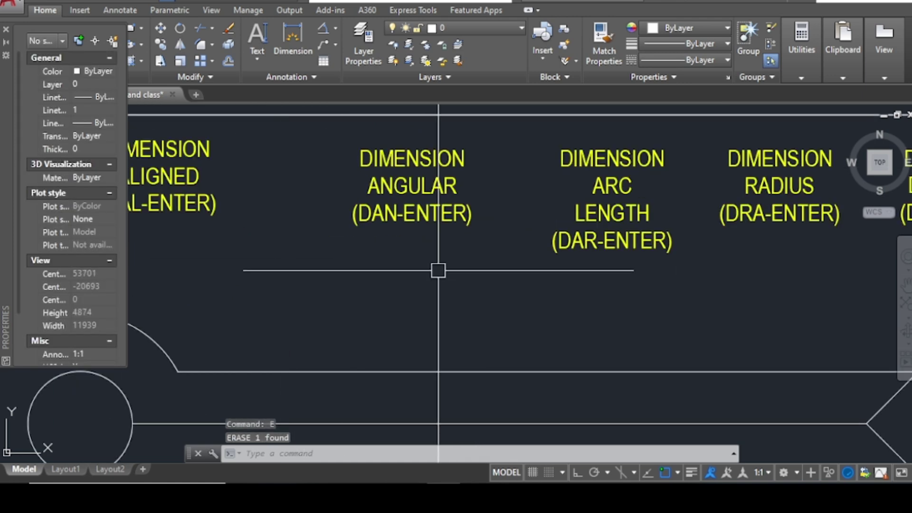
{"action": "scroll", "coordinate": [427, 270], "scroll_direction": "down", "scroll_amount": 2}
{"action": "middle_click_drag", "start_coordinate": [573, 291], "coordinate": [446, 298]}
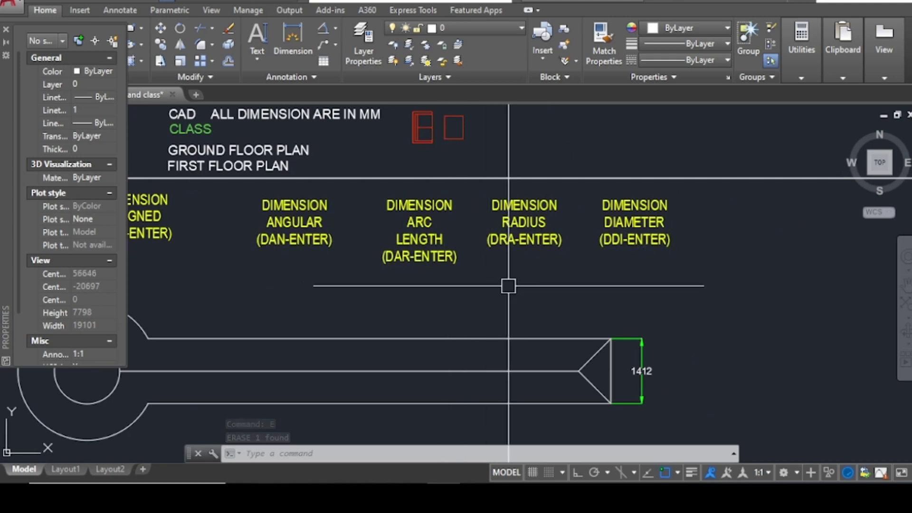
{"action": "scroll", "coordinate": [554, 298], "scroll_direction": "down", "scroll_amount": 2}
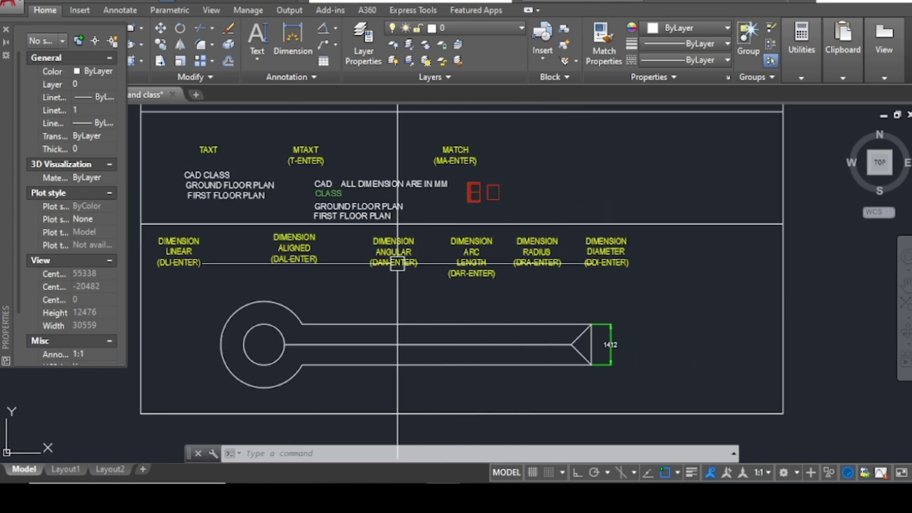
{"action": "left_click", "coordinate": [335, 29]}
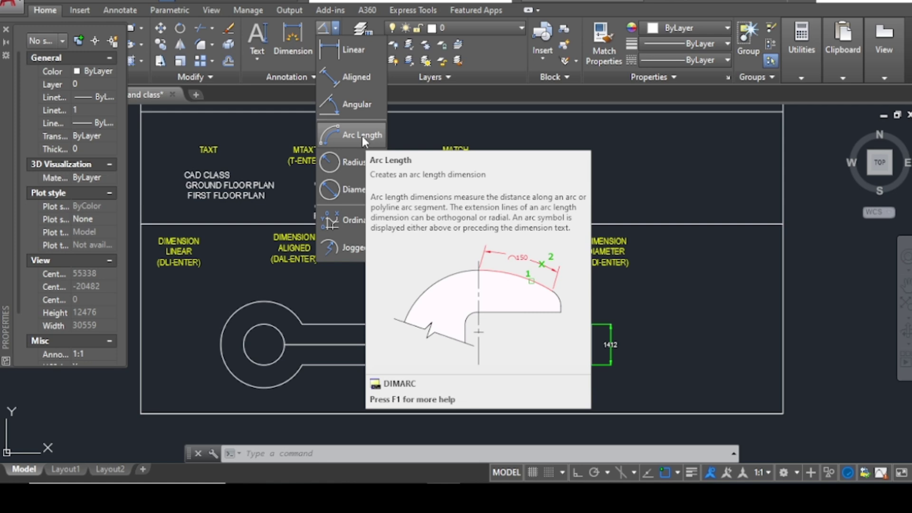
{"action": "left_click", "coordinate": [362, 136]}
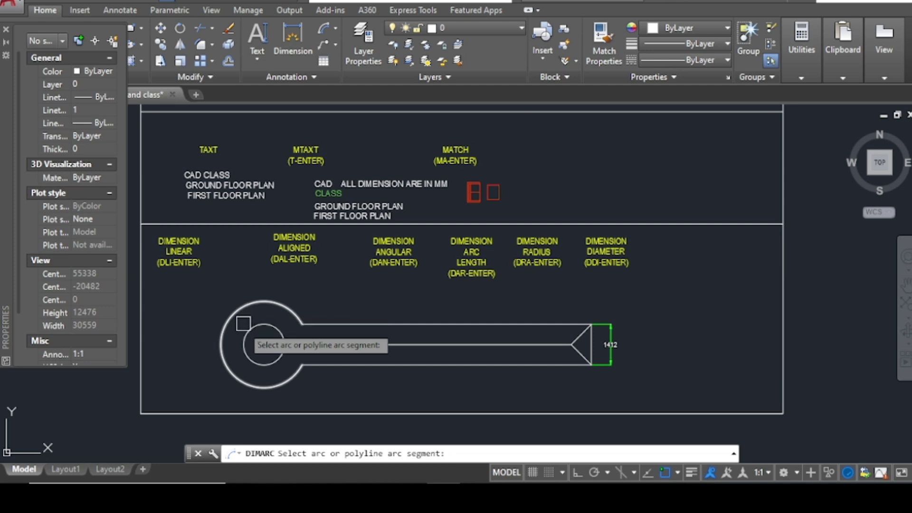
{"action": "left_click", "coordinate": [219, 329]}
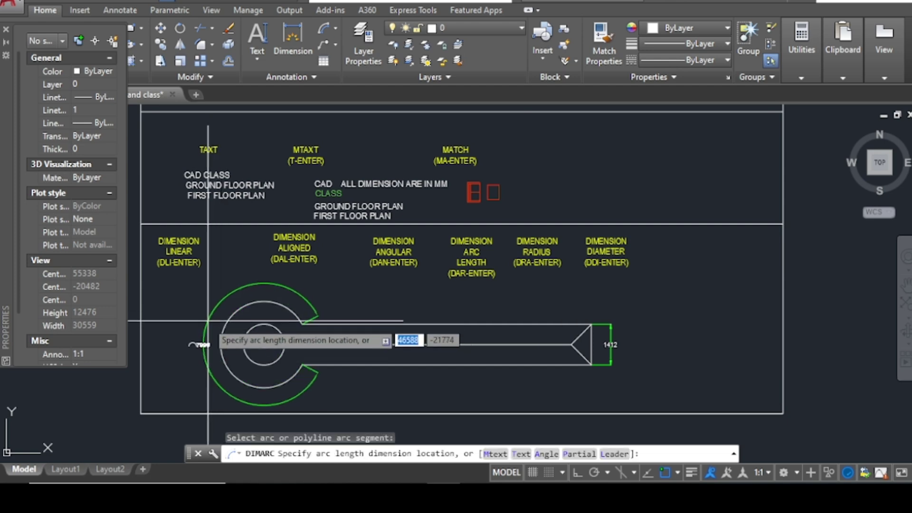
{"action": "scroll", "coordinate": [209, 314], "scroll_direction": "up", "scroll_amount": 4}
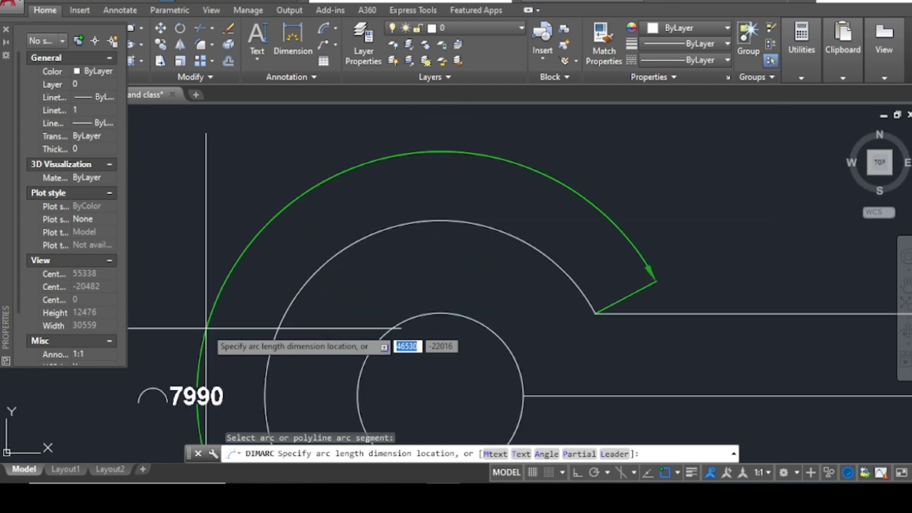
{"action": "left_click", "coordinate": [257, 263]}
{"action": "scroll", "coordinate": [257, 307], "scroll_direction": "down", "scroll_amount": 4}
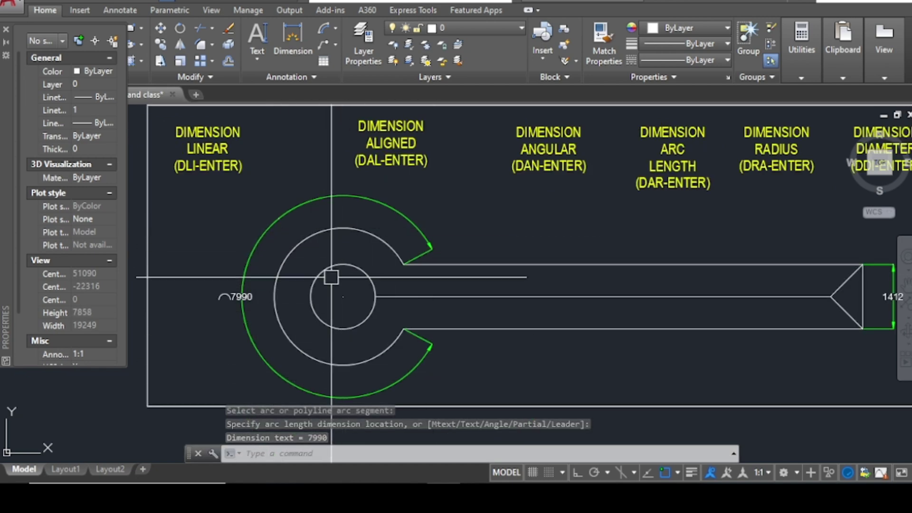
{"action": "scroll", "coordinate": [330, 280], "scroll_direction": "down", "scroll_amount": 2}
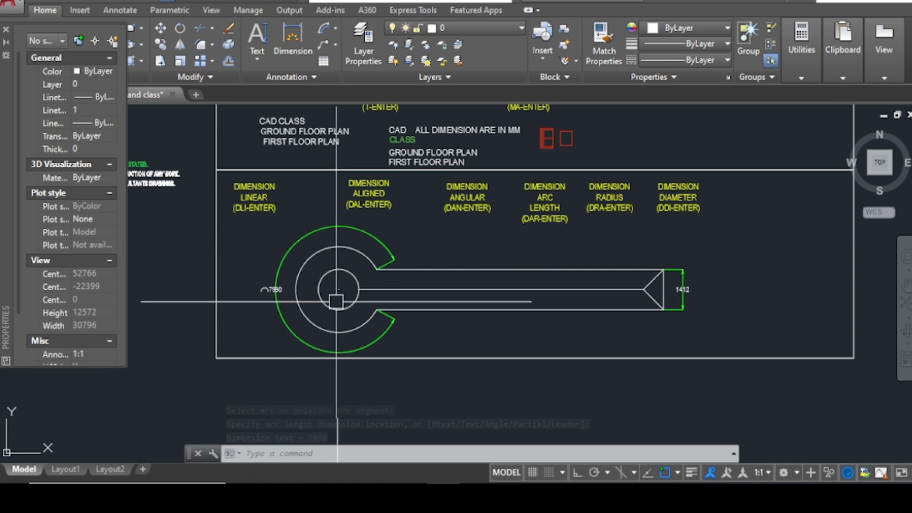
{"action": "left_click", "coordinate": [336, 45]}
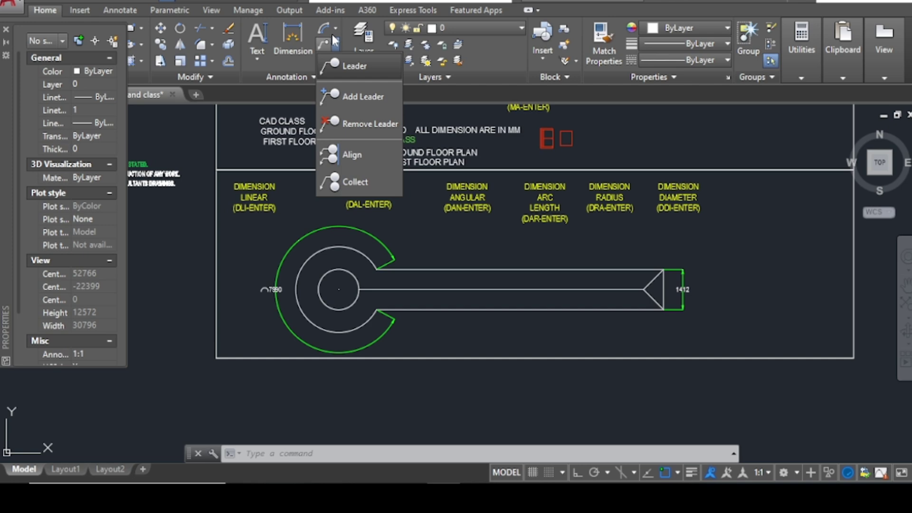
{"action": "left_click", "coordinate": [336, 29]}
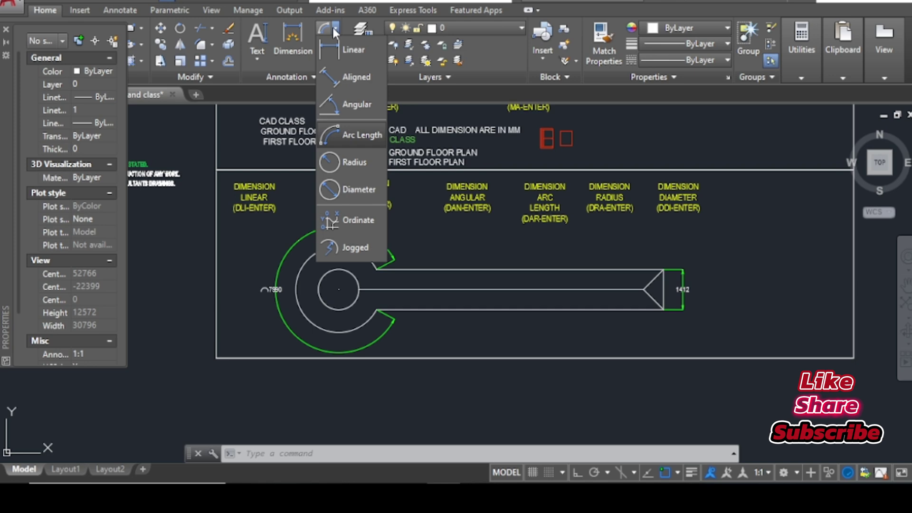
{"action": "key", "text": "Escape"}
{"action": "scroll", "coordinate": [316, 348], "scroll_direction": "up", "scroll_amount": 2}
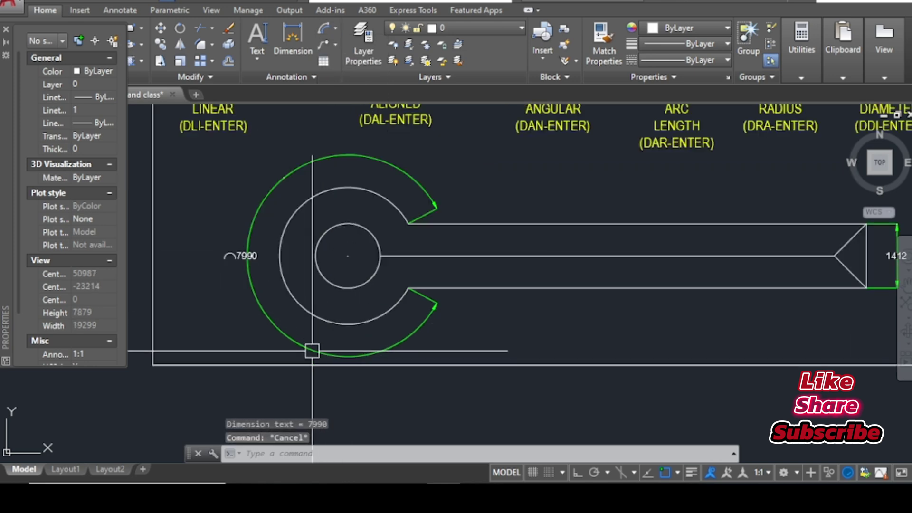
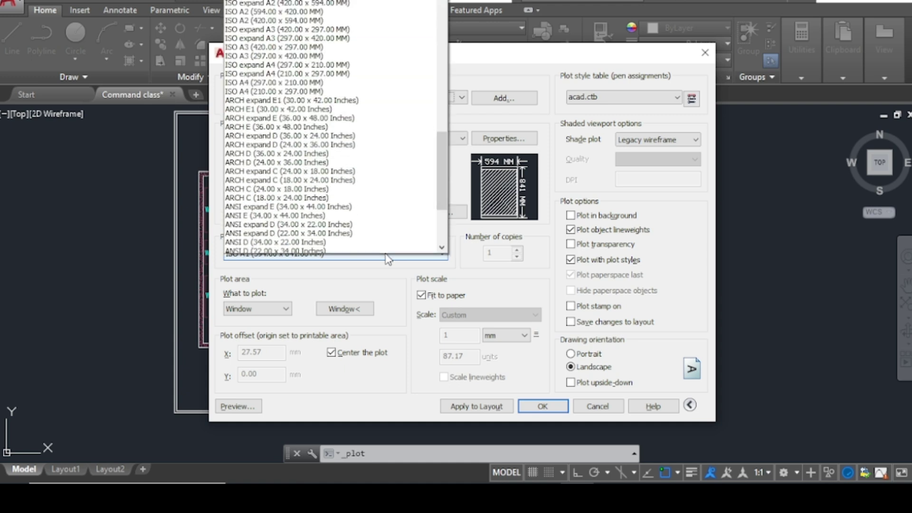
Set the paper size to ISO A1 (594.00 x 841.00 MM) and define the plot window by opposite corners of the ground floor plan's outer frame.
{"action": "left_click_drag", "start_coordinate": [441, 155], "coordinate": [434, 106]}
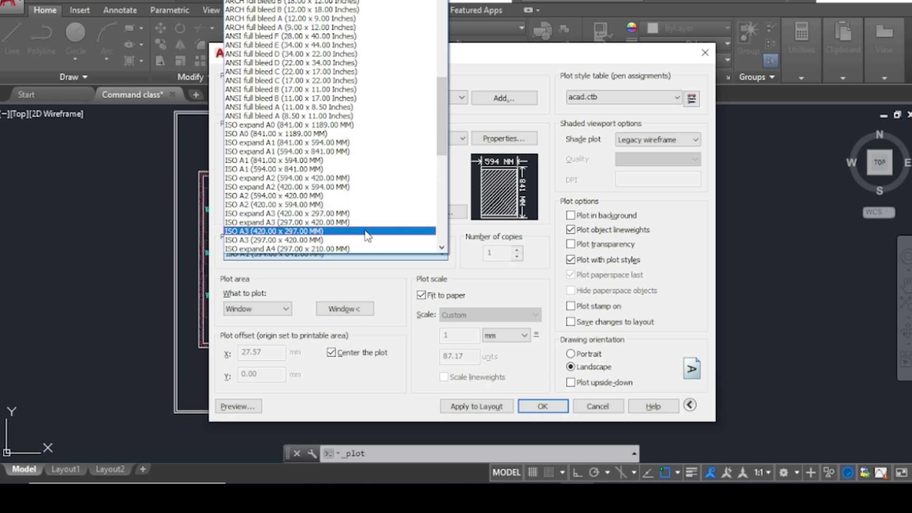
{"action": "left_click", "coordinate": [359, 170]}
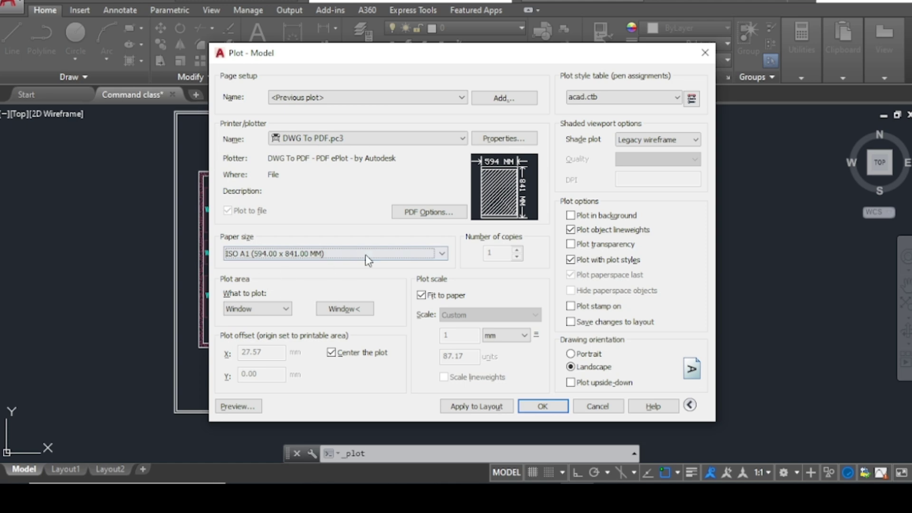
{"action": "left_click", "coordinate": [342, 309]}
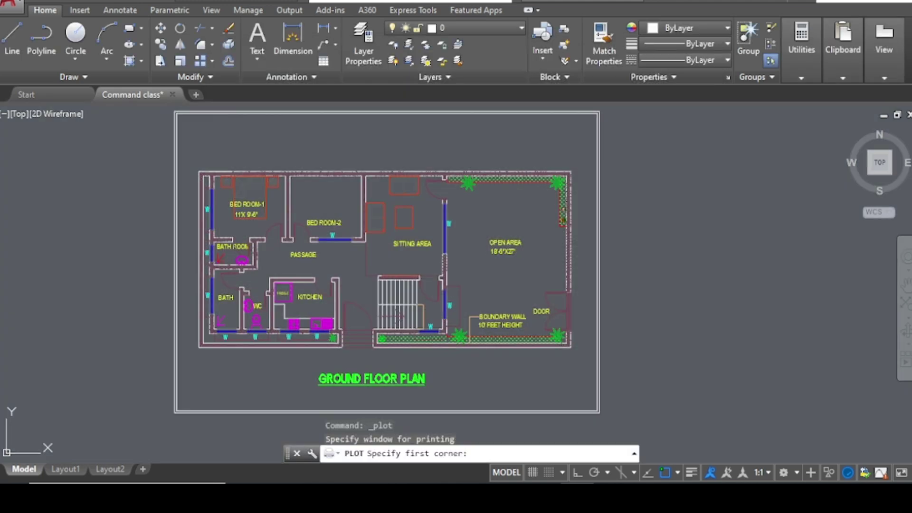
{"action": "scroll", "coordinate": [158, 105], "scroll_direction": "up", "scroll_amount": 4}
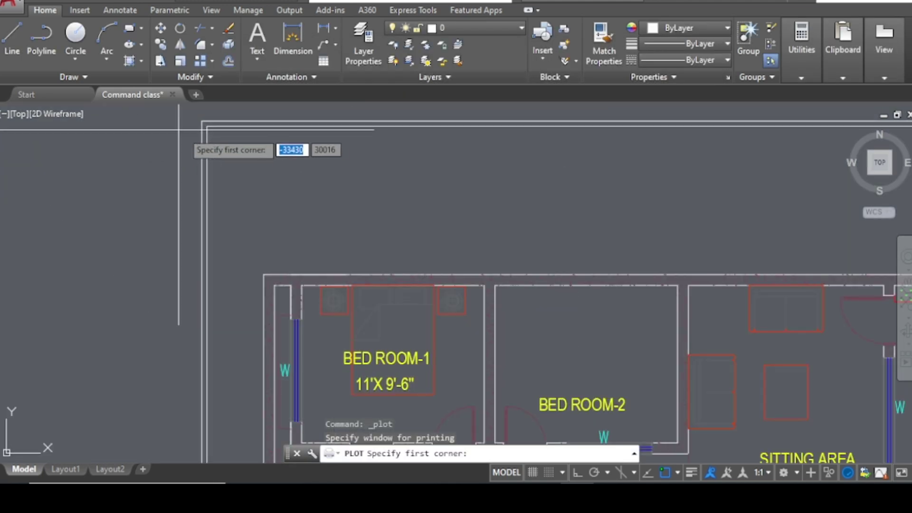
{"action": "left_click", "coordinate": [203, 124]}
{"action": "scroll", "coordinate": [240, 119], "scroll_direction": "down", "scroll_amount": 5}
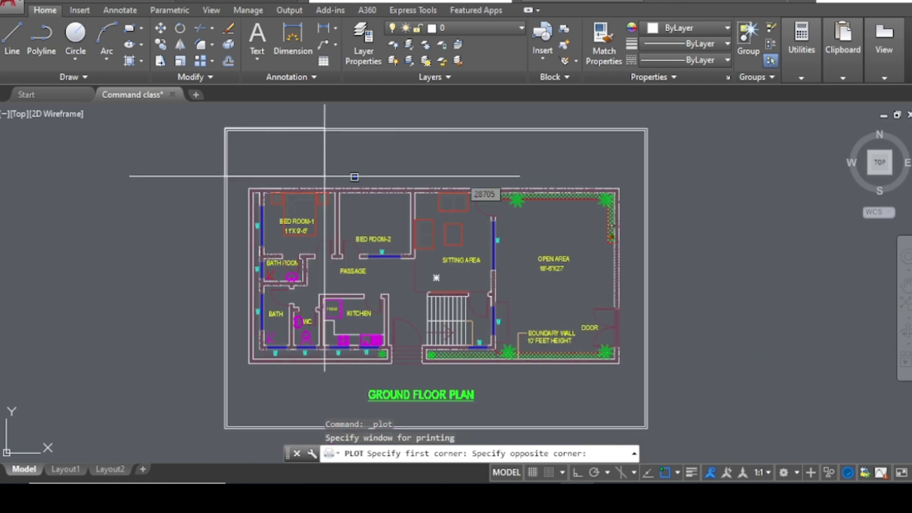
{"action": "scroll", "coordinate": [582, 354], "scroll_direction": "up", "scroll_amount": 4}
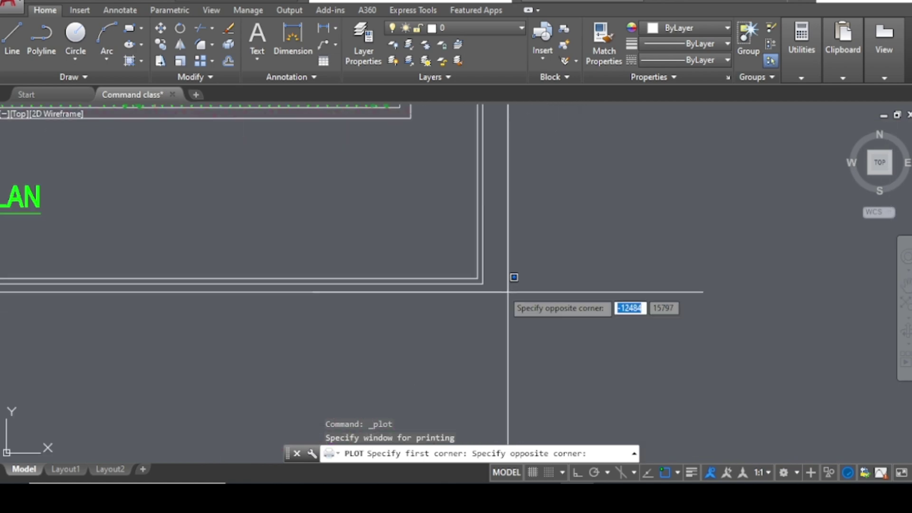
{"action": "left_click", "coordinate": [482, 283]}
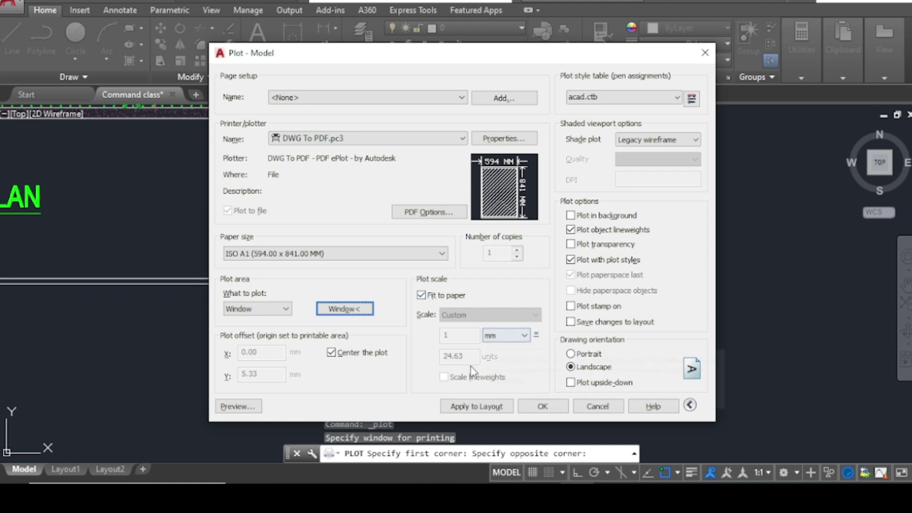
Try plotting without Fit to paper, look through the available plot scales, and restore Fit to paper.
{"action": "left_click", "coordinate": [422, 295]}
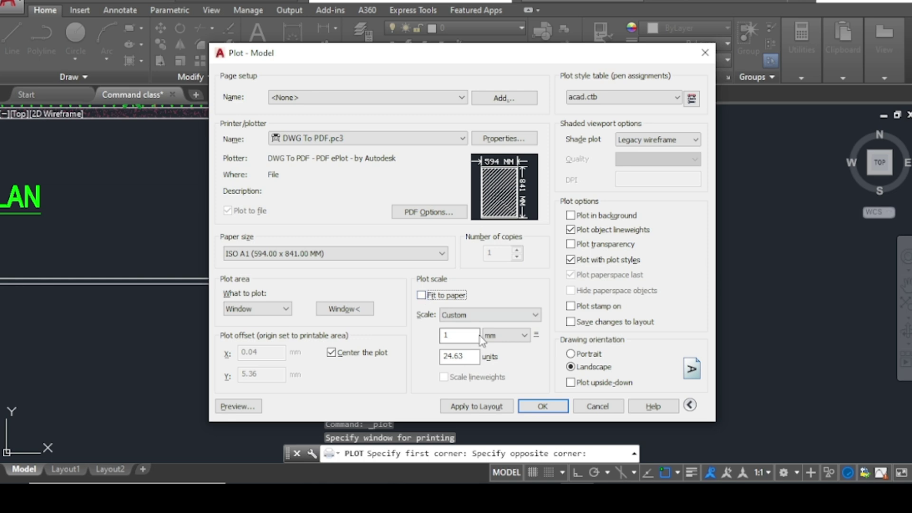
{"action": "left_click", "coordinate": [421, 295]}
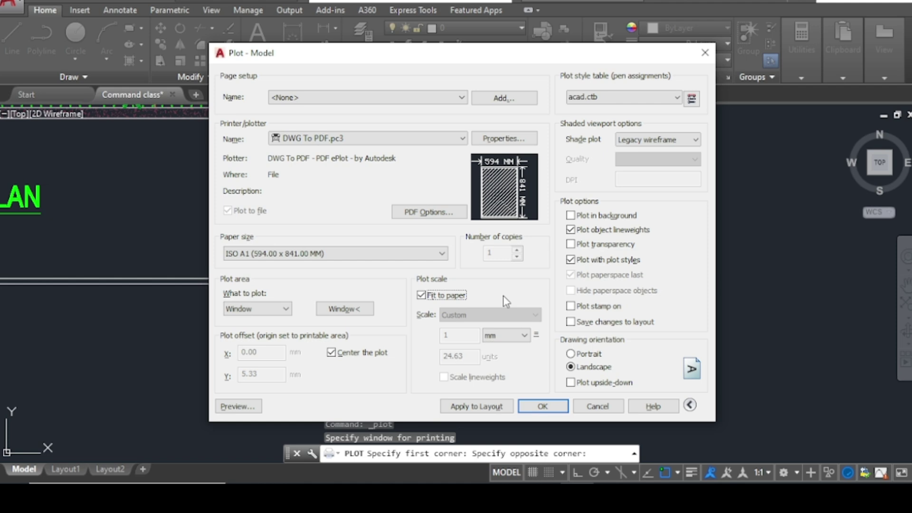
{"action": "left_click", "coordinate": [455, 295]}
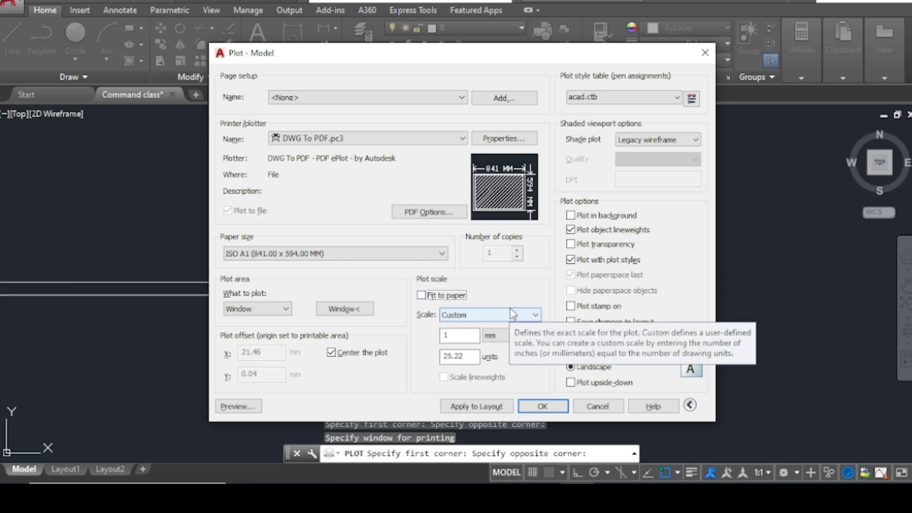
{"action": "left_click", "coordinate": [507, 313]}
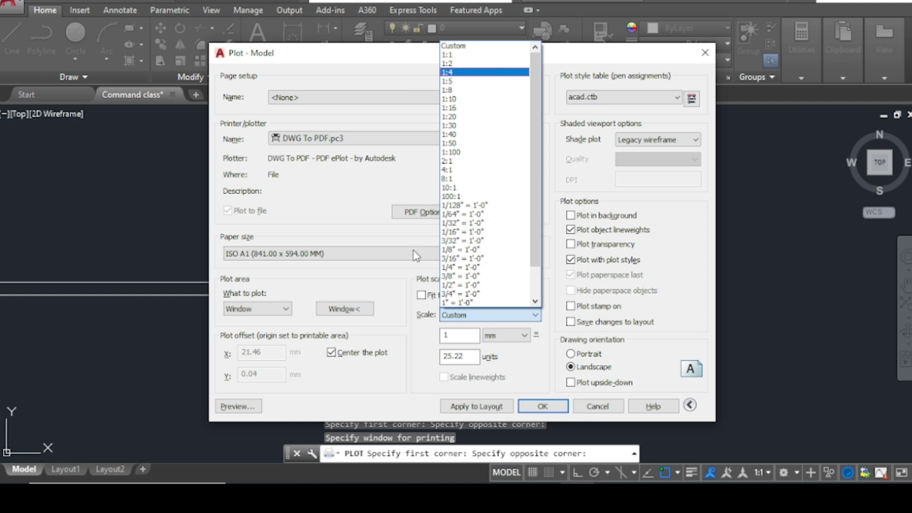
{"action": "left_click", "coordinate": [423, 298]}
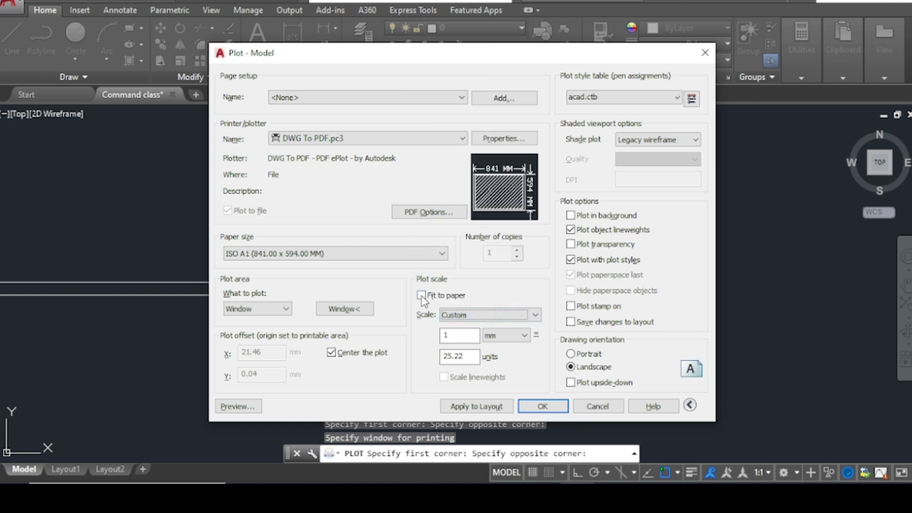
{"action": "left_click", "coordinate": [421, 296]}
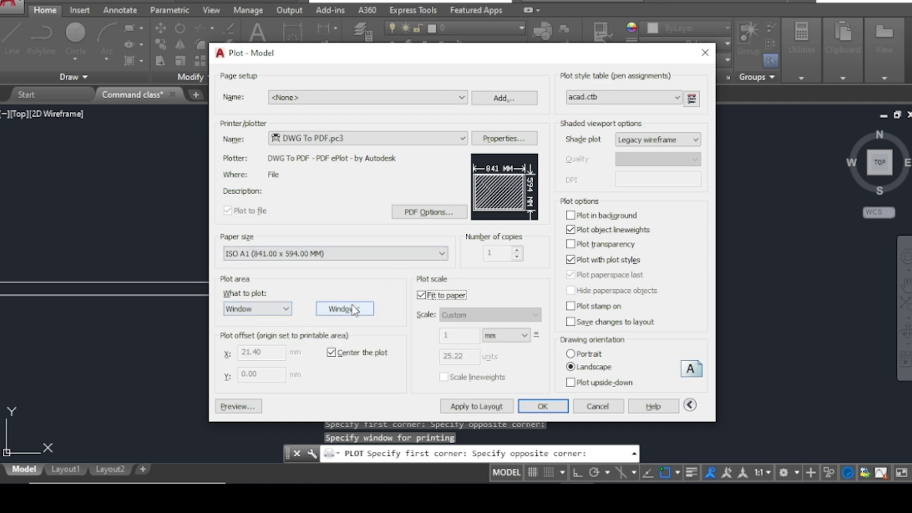
Try Extents as the plot area and set it back to Window.
{"action": "left_click", "coordinate": [257, 309]}
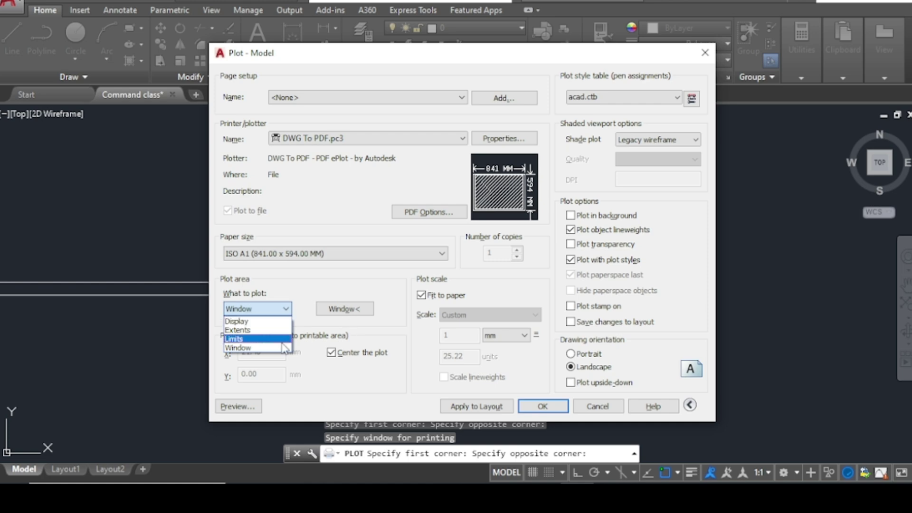
{"action": "left_click", "coordinate": [259, 330]}
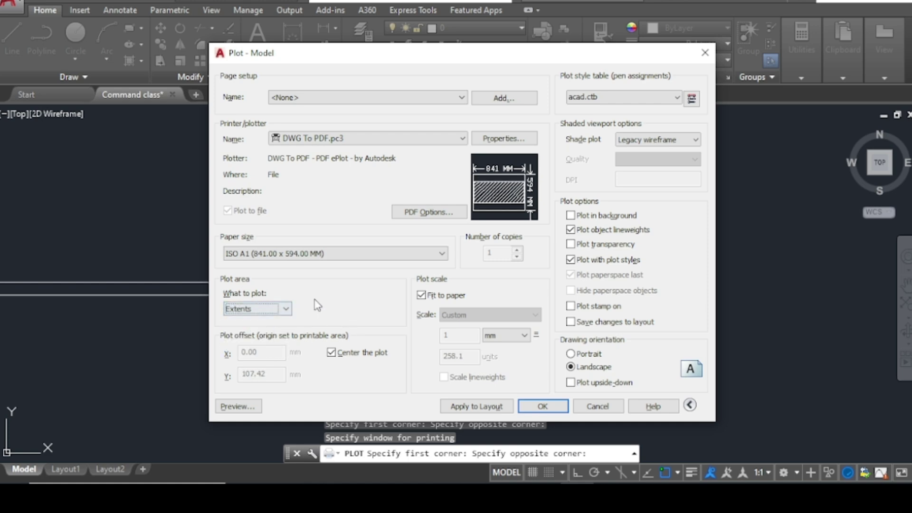
{"action": "left_click", "coordinate": [286, 309]}
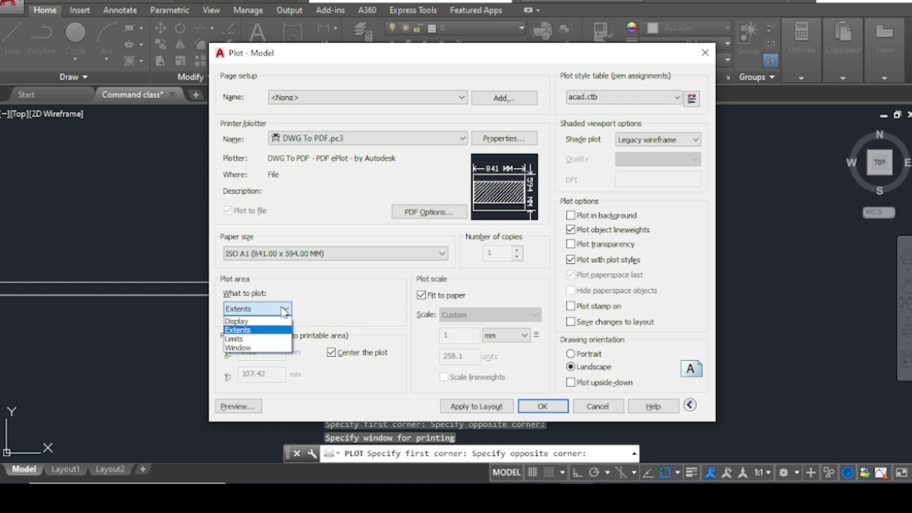
{"action": "left_click", "coordinate": [273, 348]}
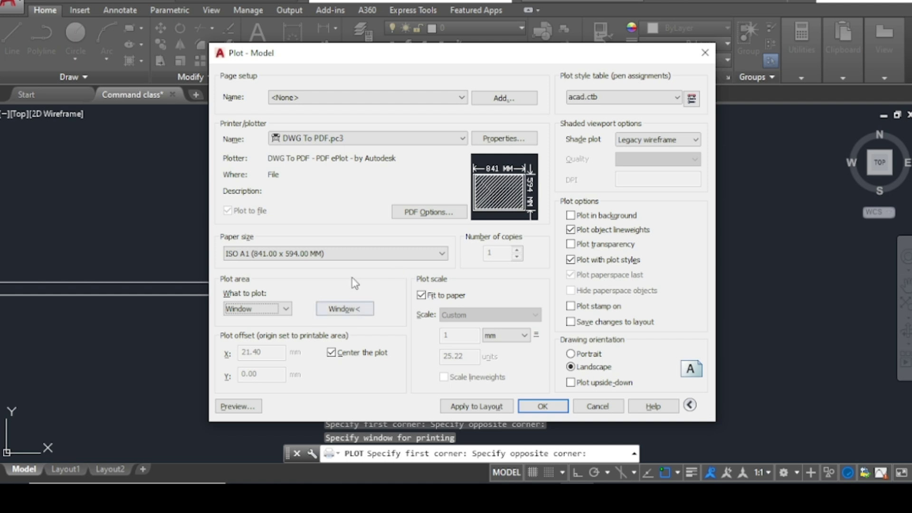
Set the plot style table to -HOTEL lev R-0.ctb and the drawing orientation to Landscape, trying Portrait first.
{"action": "left_click", "coordinate": [627, 98]}
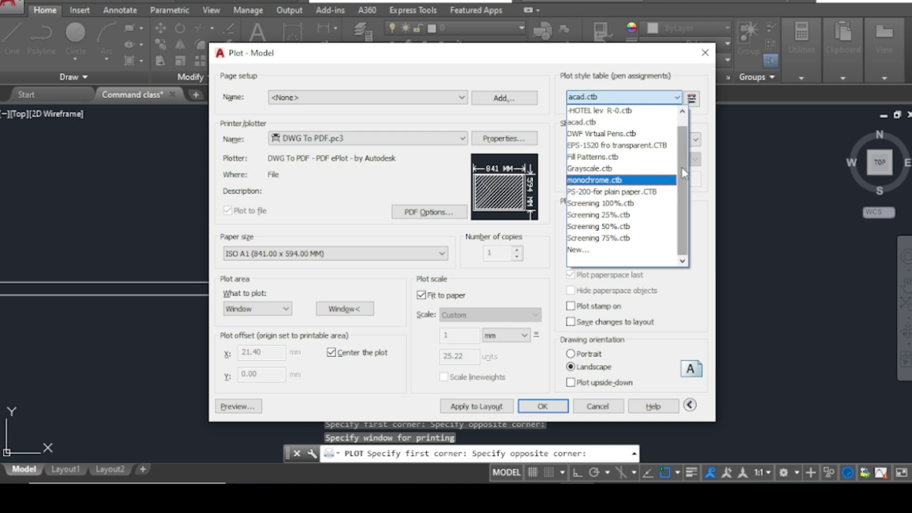
{"action": "scroll", "coordinate": [682, 167], "scroll_direction": "up", "scroll_amount": 1}
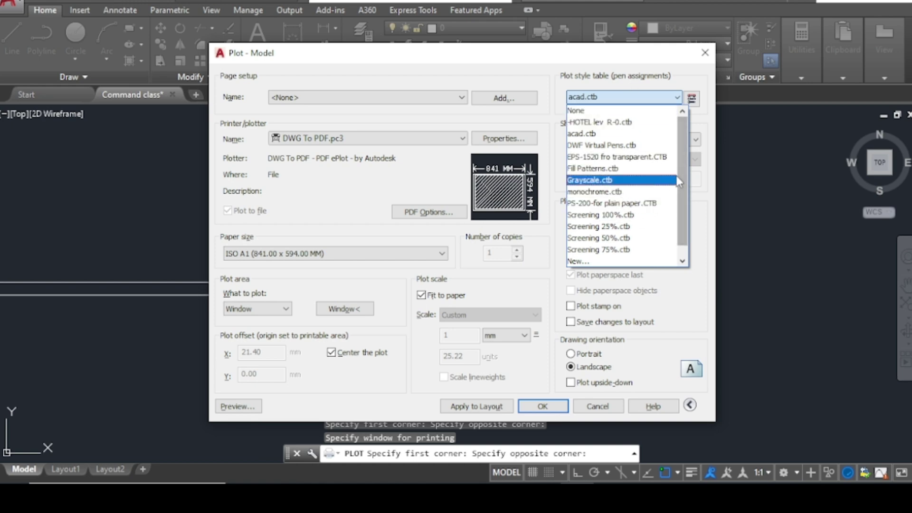
{"action": "left_click", "coordinate": [599, 122]}
{"action": "left_click", "coordinate": [473, 271]}
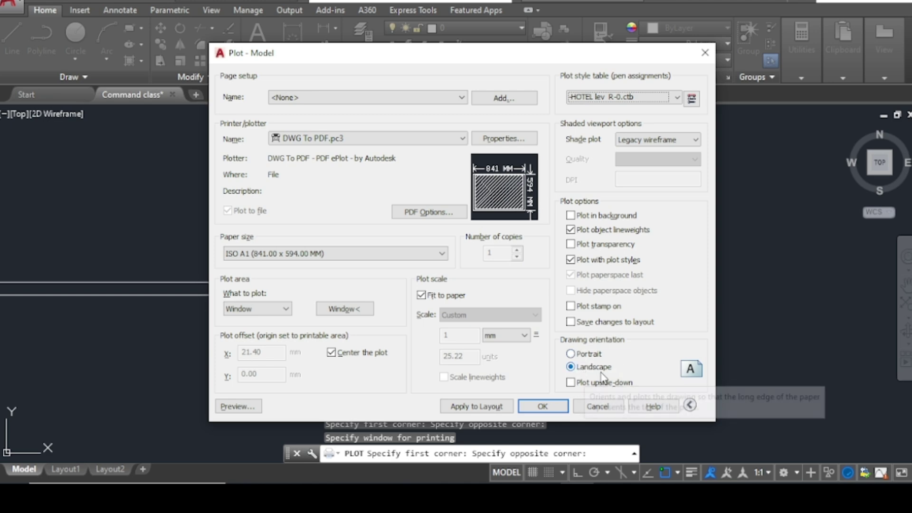
{"action": "left_click", "coordinate": [572, 355]}
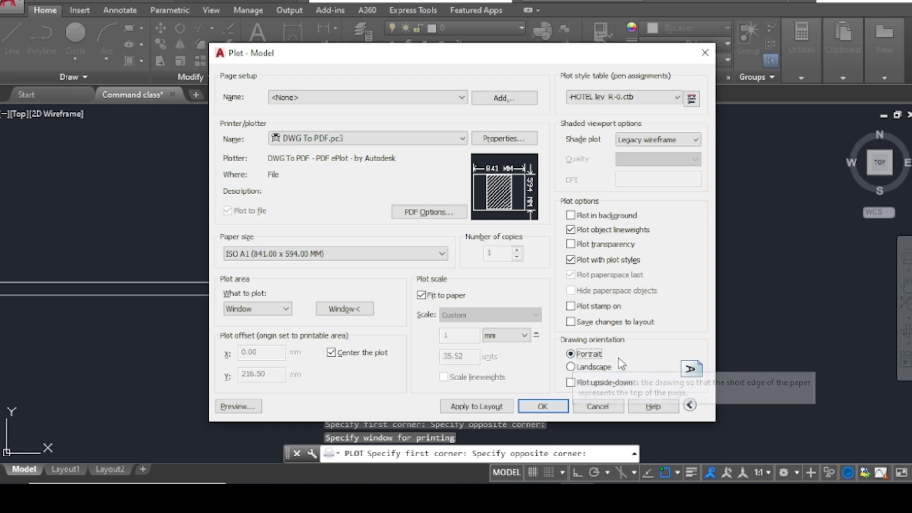
{"action": "left_click", "coordinate": [571, 367]}
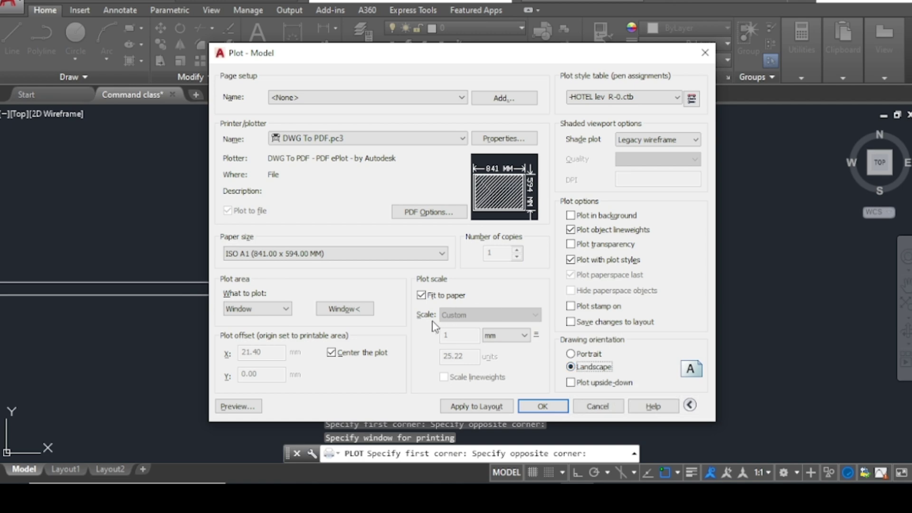
Try the Brother MFC-L8690CDW series as the plotter and restore DWG To PDF.pc3, keeping the plot centred.
{"action": "left_click", "coordinate": [331, 353]}
{"action": "left_click", "coordinate": [331, 354]}
{"action": "left_click", "coordinate": [375, 138]}
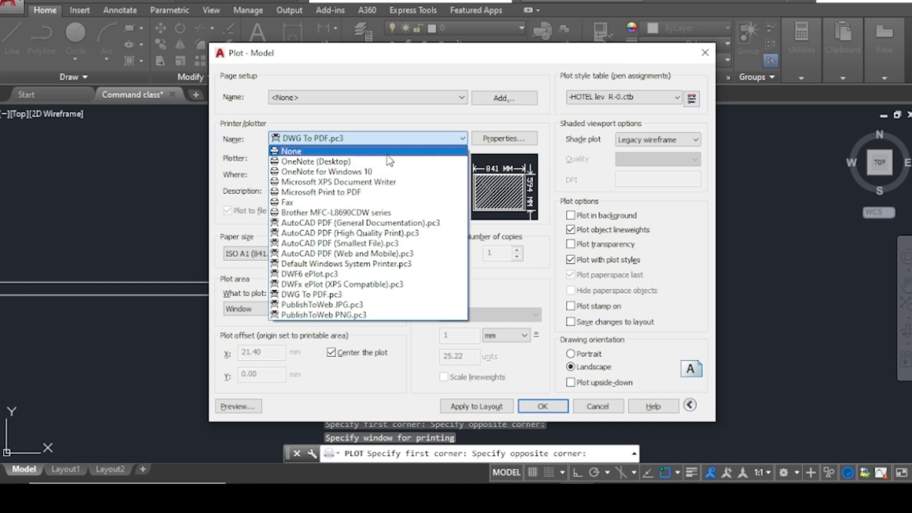
{"action": "left_click", "coordinate": [392, 212]}
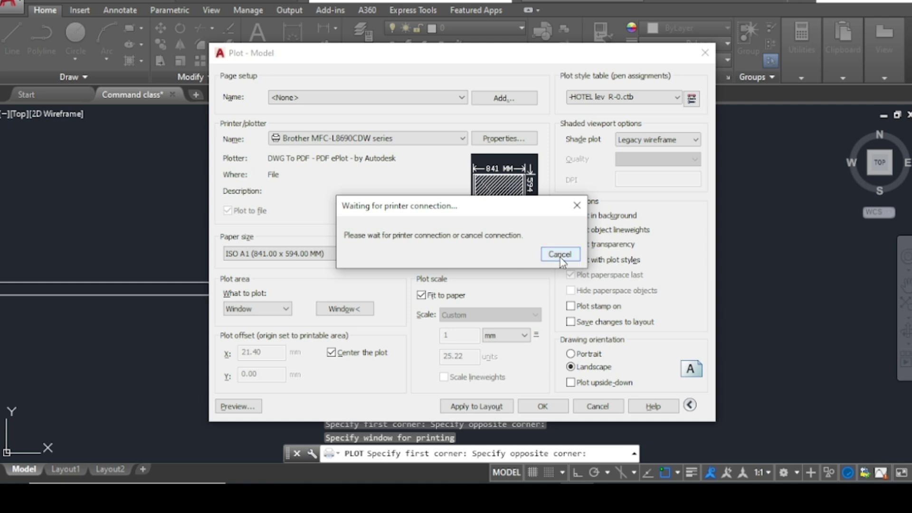
{"action": "left_click", "coordinate": [558, 255]}
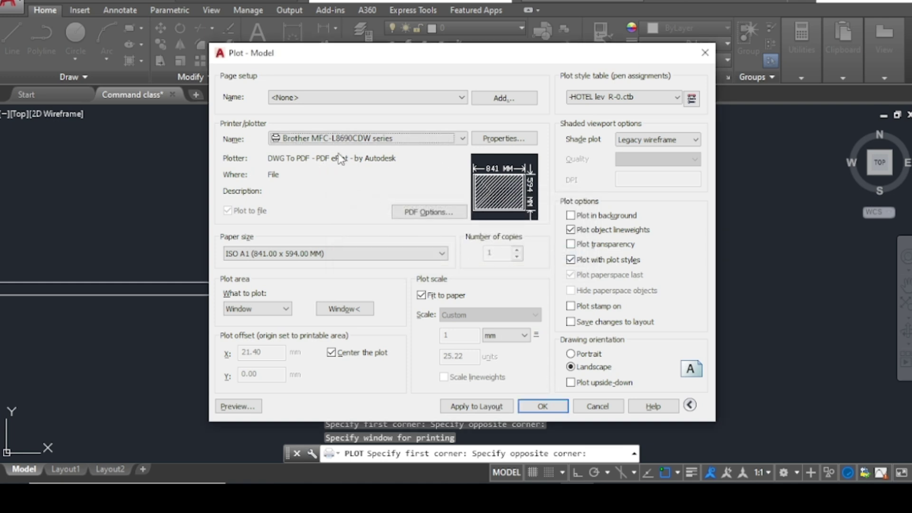
{"action": "left_click", "coordinate": [558, 255]}
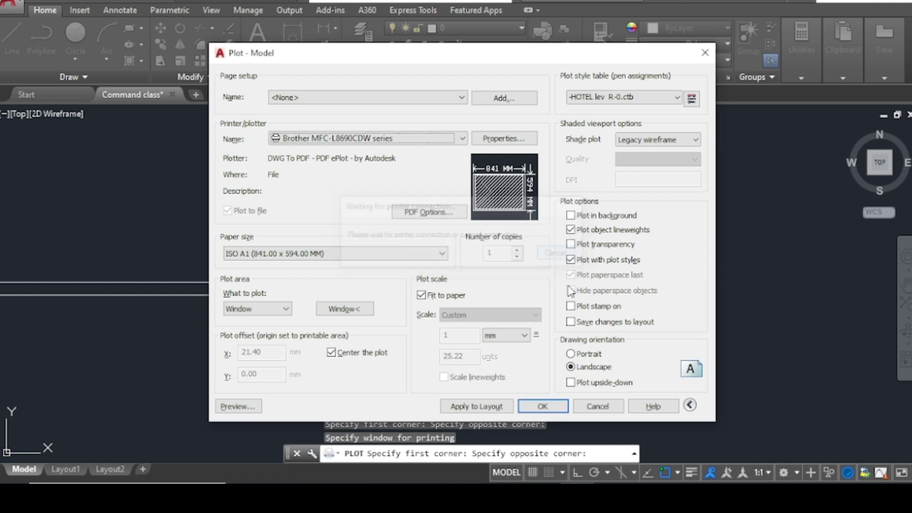
{"action": "left_click", "coordinate": [563, 272]}
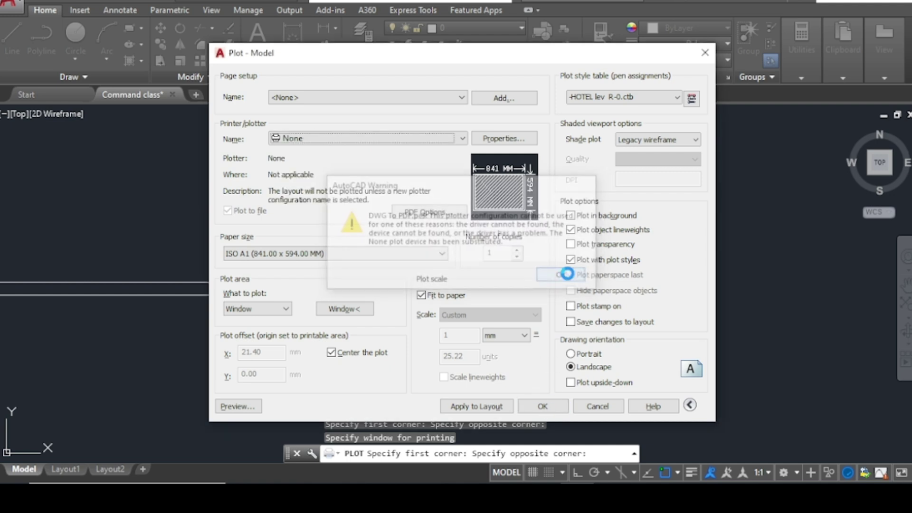
{"action": "left_click", "coordinate": [441, 142]}
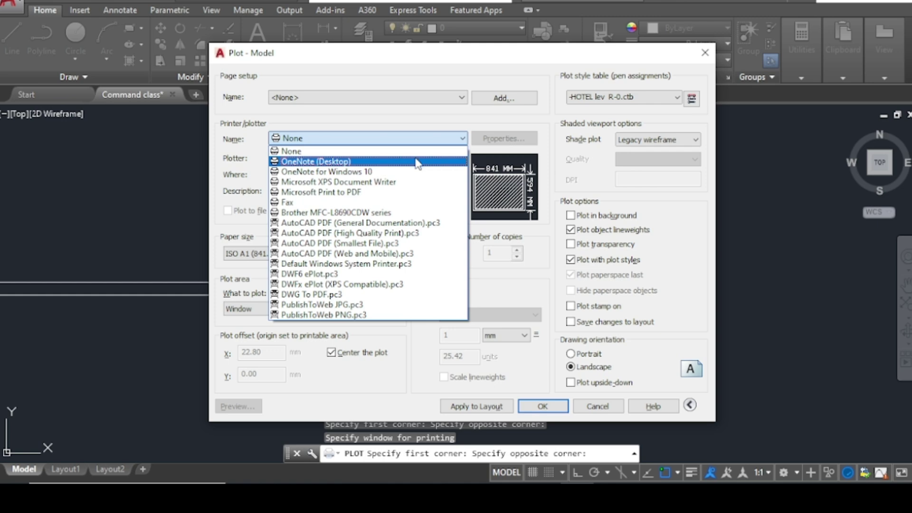
{"action": "left_click", "coordinate": [365, 297]}
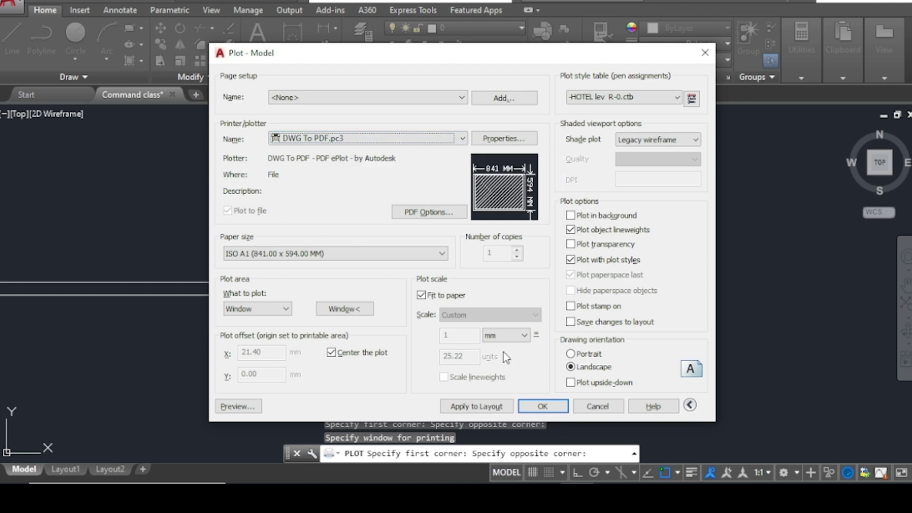
Plot the ground floor plan to PDF, saving it as Command class-Model.pdf in the Documents folder.
{"action": "left_click", "coordinate": [542, 404]}
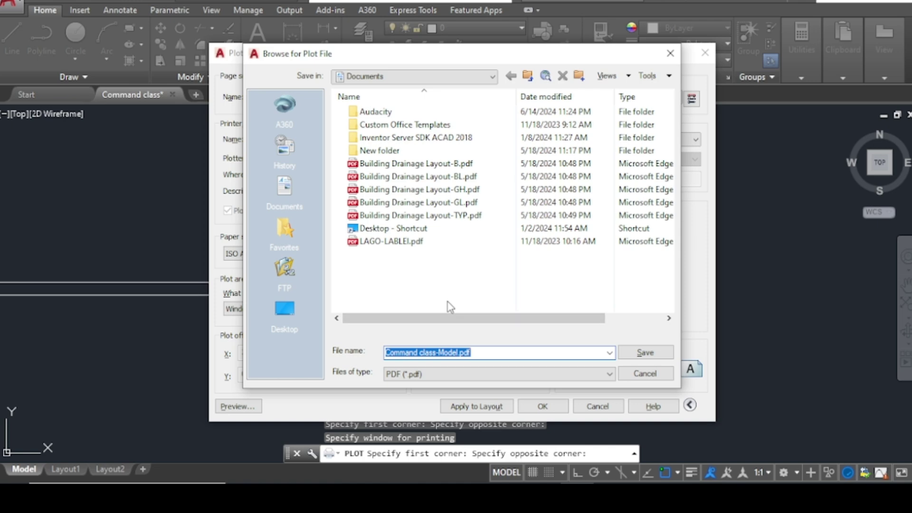
{"action": "left_click", "coordinate": [645, 352]}
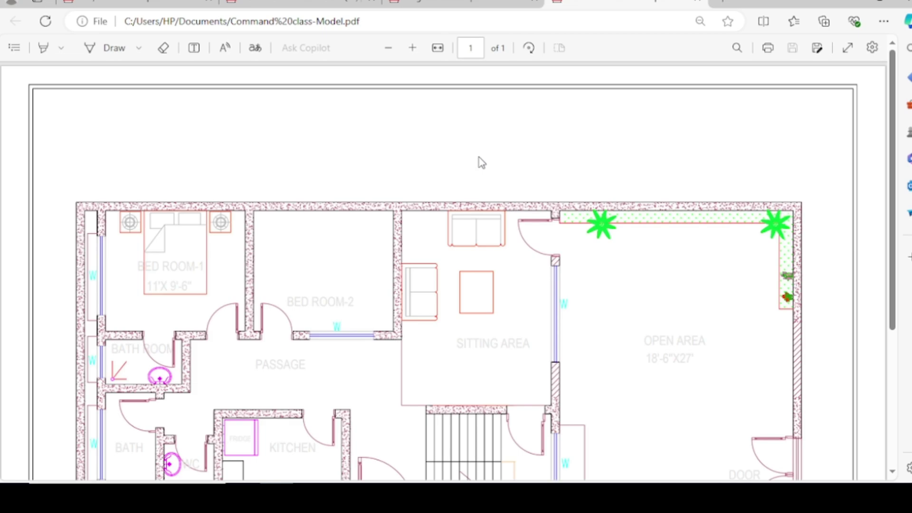
Examine the plotted ground floor plan in the PDF, from its outer frame down to the title.
{"action": "scroll", "coordinate": [470, 195], "scroll_direction": "down", "scroll_amount": 5}
{"action": "scroll", "coordinate": [469, 196], "scroll_direction": "up", "scroll_amount": 3}
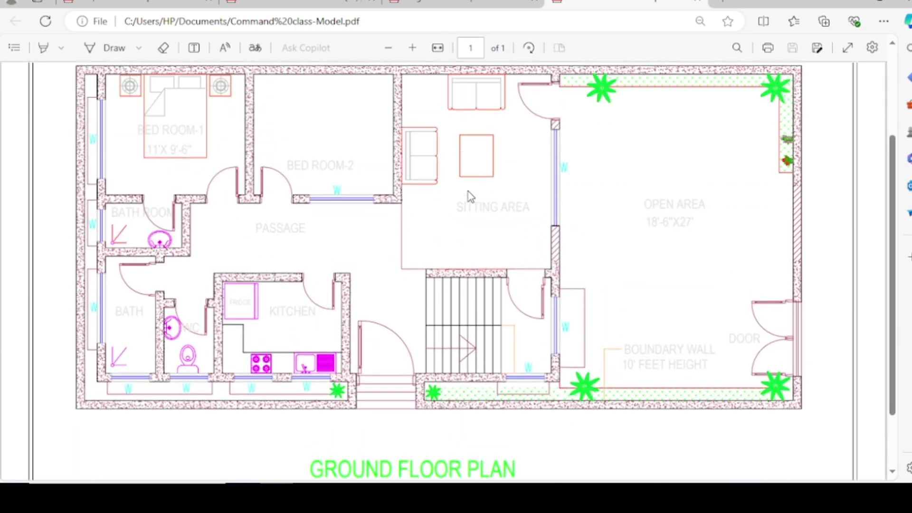
{"action": "scroll", "coordinate": [470, 196], "scroll_direction": "up", "scroll_amount": 3}
{"action": "scroll", "coordinate": [470, 196], "scroll_direction": "down", "scroll_amount": 3}
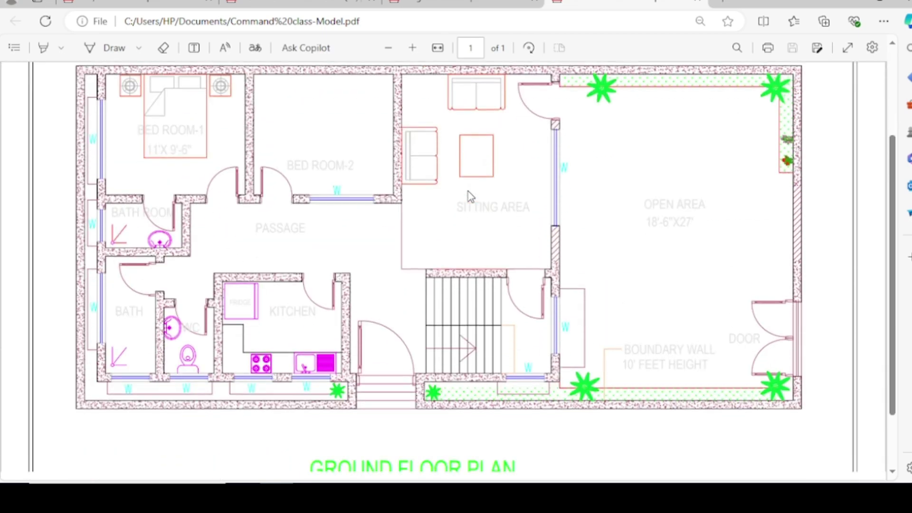
{"action": "scroll", "coordinate": [470, 195], "scroll_direction": "down", "scroll_amount": 3}
{"action": "scroll", "coordinate": [470, 196], "scroll_direction": "up", "scroll_amount": 3}
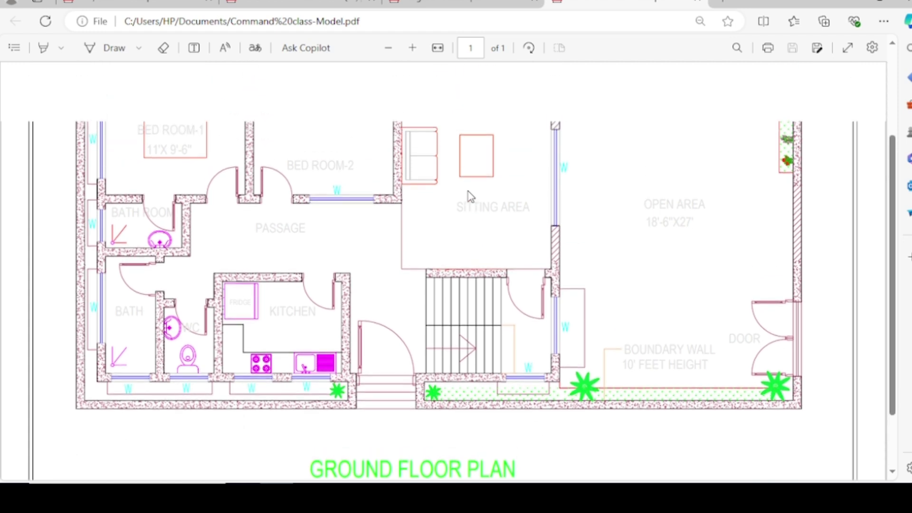
{"action": "scroll", "coordinate": [470, 196], "scroll_direction": "up", "scroll_amount": 3}
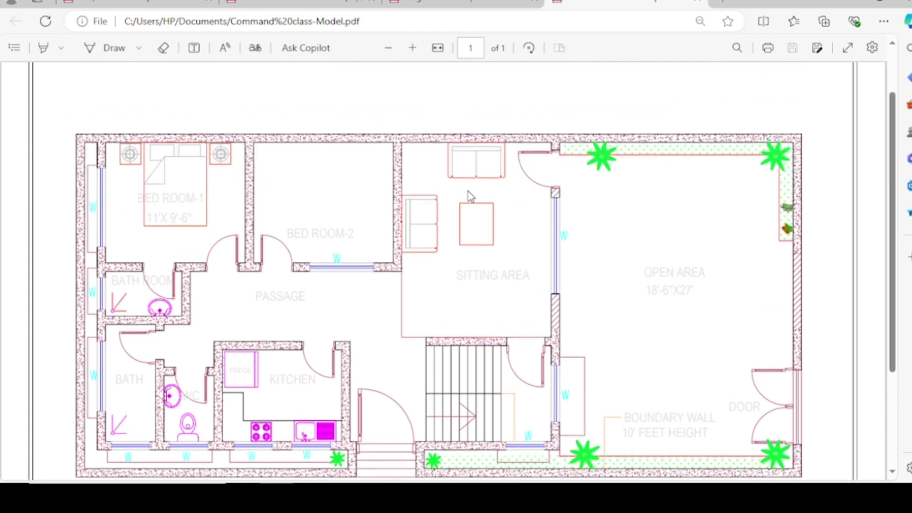
{"action": "scroll", "coordinate": [471, 195], "scroll_direction": "down", "scroll_amount": 3}
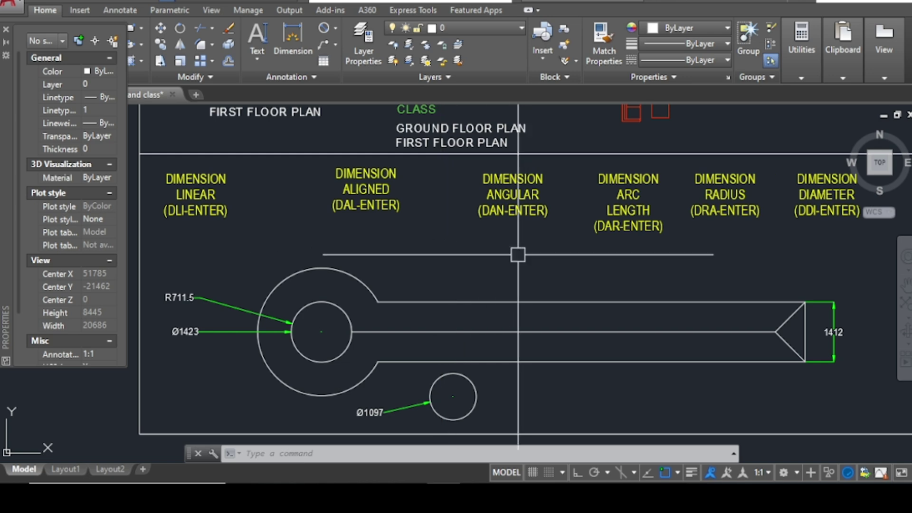
Switch to the Cad Tutorial for Beginners-1 drawing's model space and examine its table of drawing commands and its floor plans.
{"action": "scroll", "coordinate": [516, 258], "scroll_direction": "down", "scroll_amount": 2}
{"action": "scroll", "coordinate": [512, 262], "scroll_direction": "up", "scroll_amount": 2}
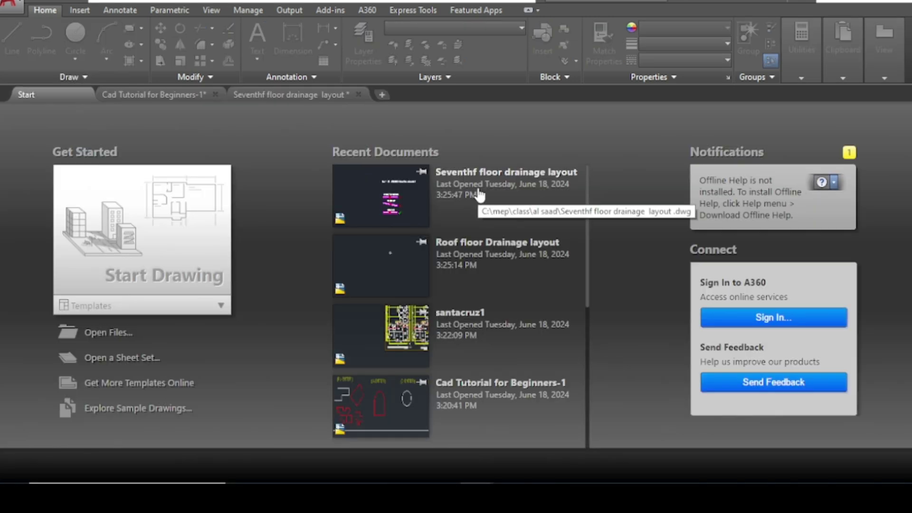
{"action": "left_click", "coordinate": [152, 93]}
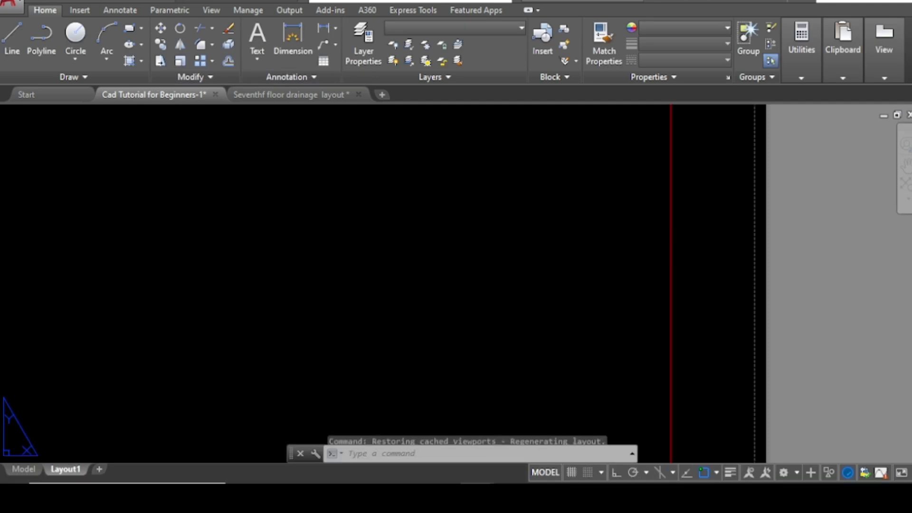
{"action": "left_click", "coordinate": [24, 469]}
{"action": "scroll", "coordinate": [528, 278], "scroll_direction": "down", "scroll_amount": 4}
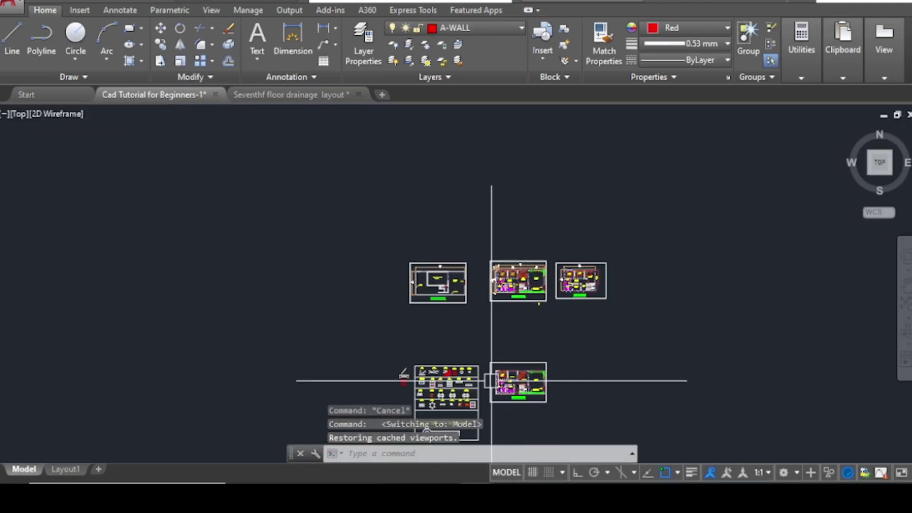
{"action": "scroll", "coordinate": [454, 405], "scroll_direction": "up", "scroll_amount": 8}
{"action": "mouse_move", "coordinate": [368, 270]}
{"action": "middle_mouse_down"}
{"action": "mouse_move", "coordinate": [368, 240]}
{"action": "mouse_move", "coordinate": [353, 244]}
{"action": "middle_mouse_up"}
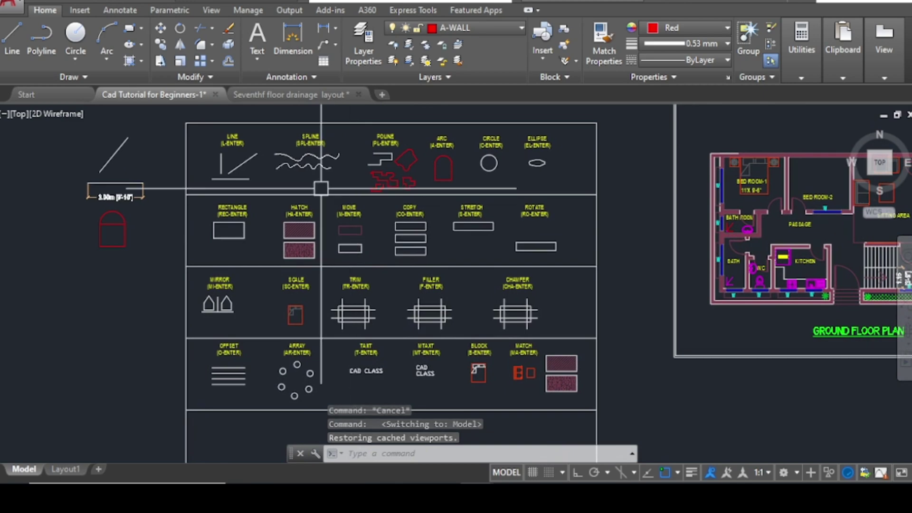
{"action": "scroll", "coordinate": [390, 246], "scroll_direction": "up", "scroll_amount": 2}
{"action": "scroll", "coordinate": [380, 243], "scroll_direction": "down", "scroll_amount": 2}
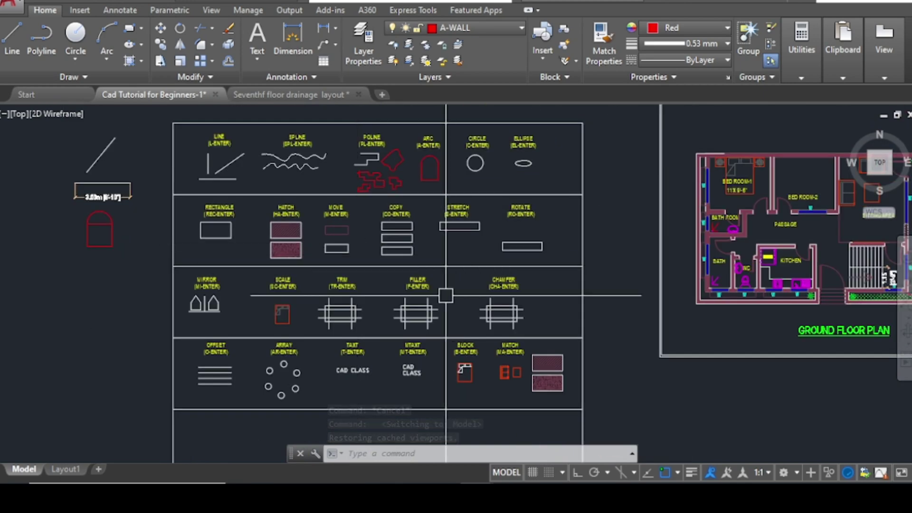
{"action": "scroll", "coordinate": [447, 304], "scroll_direction": "down", "scroll_amount": 2}
{"action": "middle_click_drag", "start_coordinate": [458, 182], "coordinate": [420, 402]}
{"action": "scroll", "coordinate": [460, 290], "scroll_direction": "down", "scroll_amount": 4}
{"action": "scroll", "coordinate": [515, 195], "scroll_direction": "up", "scroll_amount": 3}
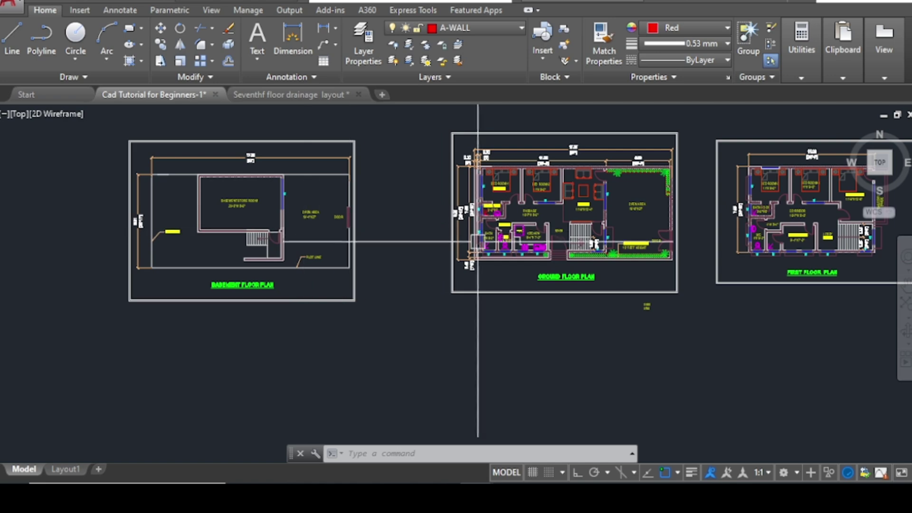
{"action": "mouse_move", "coordinate": [504, 256]}
{"action": "middle_mouse_down"}
{"action": "mouse_move", "coordinate": [423, 290]}
{"action": "mouse_move", "coordinate": [437, 331]}
{"action": "middle_mouse_up"}
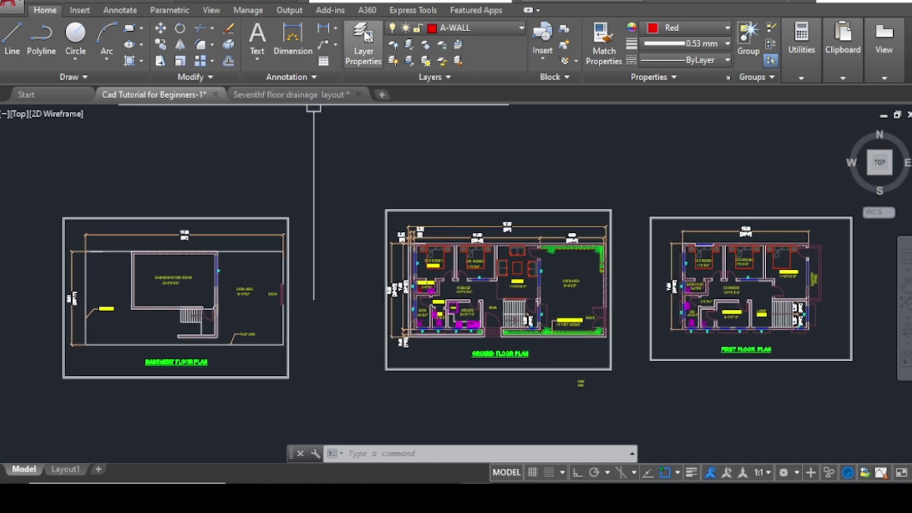
View the drawing's layer properties, and examine the basement, ground and first floor plans.
{"action": "left_click", "coordinate": [364, 45]}
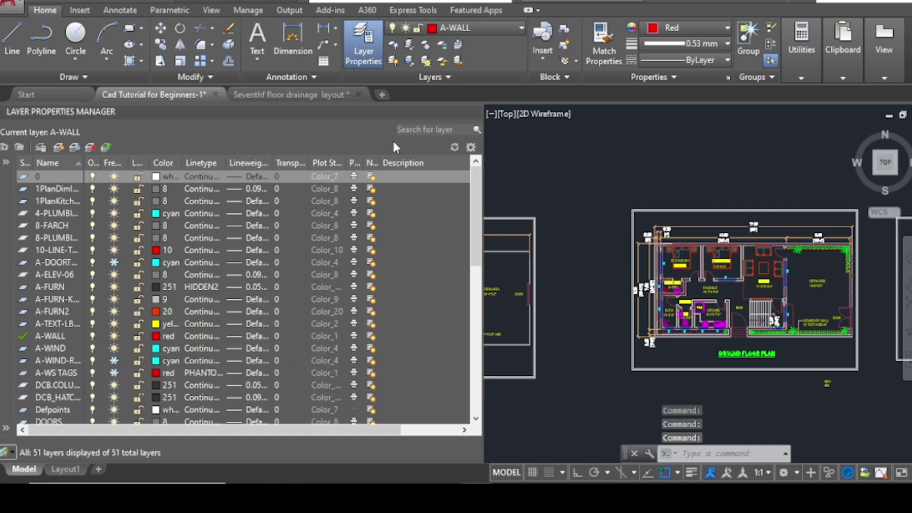
{"action": "left_click", "coordinate": [475, 114]}
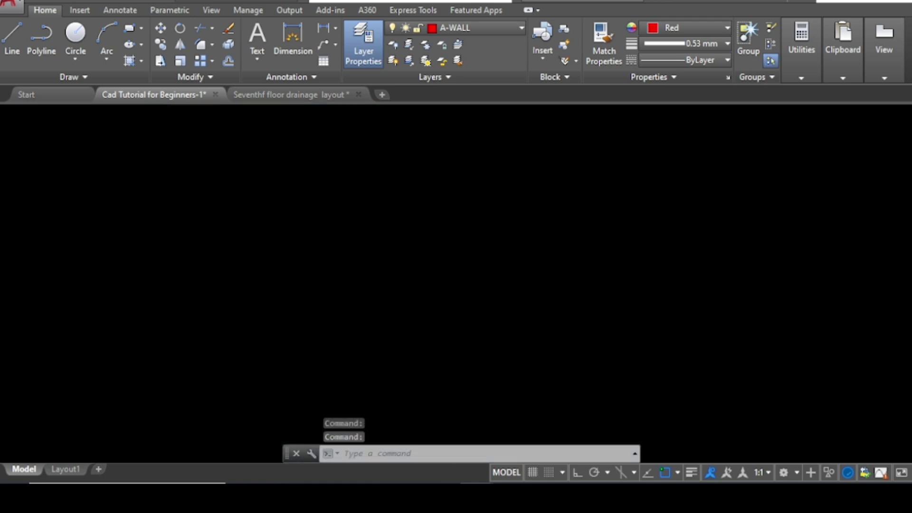
{"action": "scroll", "coordinate": [428, 152], "scroll_direction": "down", "scroll_amount": 3}
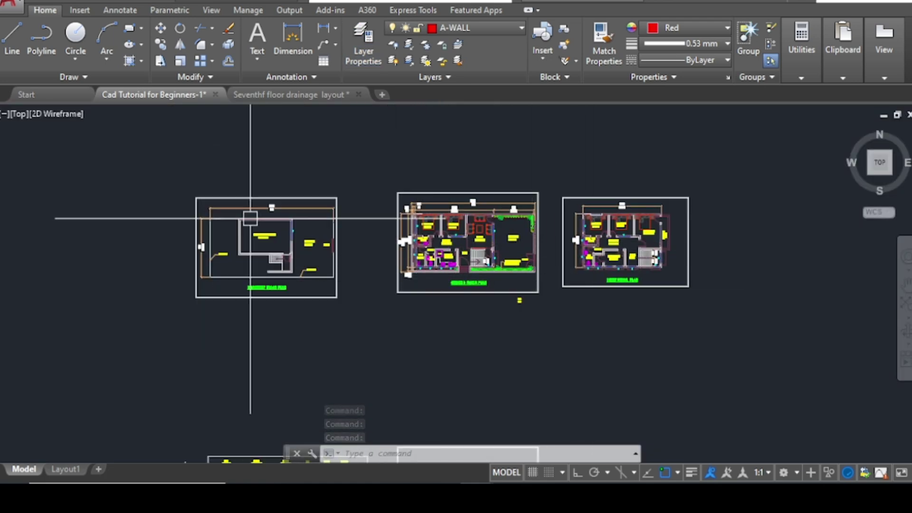
{"action": "scroll", "coordinate": [405, 276], "scroll_direction": "up", "scroll_amount": 5}
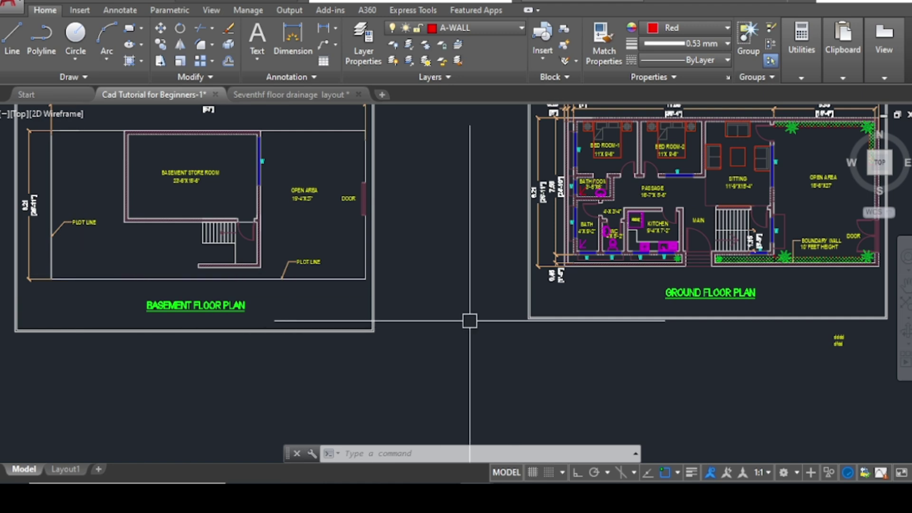
{"action": "middle_click_drag", "start_coordinate": [455, 355], "coordinate": [281, 379]}
{"action": "scroll", "coordinate": [431, 309], "scroll_direction": "up", "scroll_amount": 3}
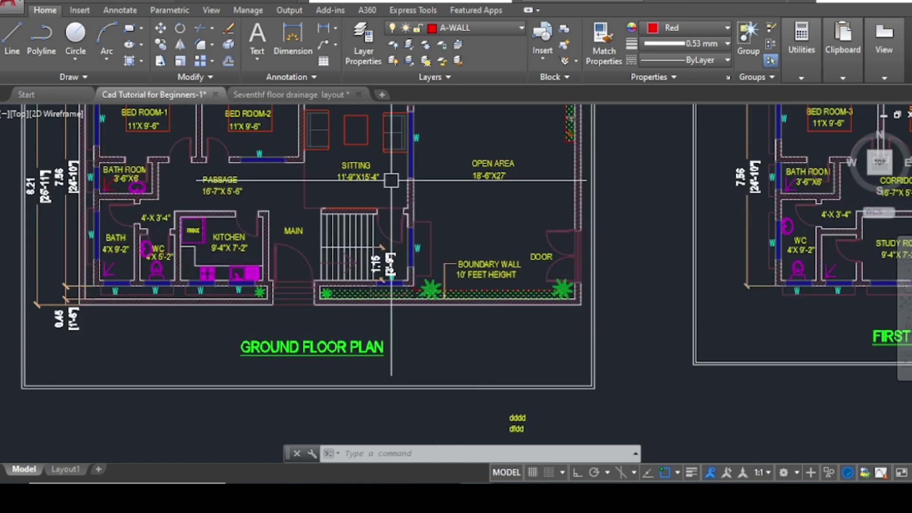
{"action": "scroll", "coordinate": [480, 272], "scroll_direction": "down", "scroll_amount": 4}
{"action": "middle_click_drag", "start_coordinate": [479, 271], "coordinate": [488, 334]}
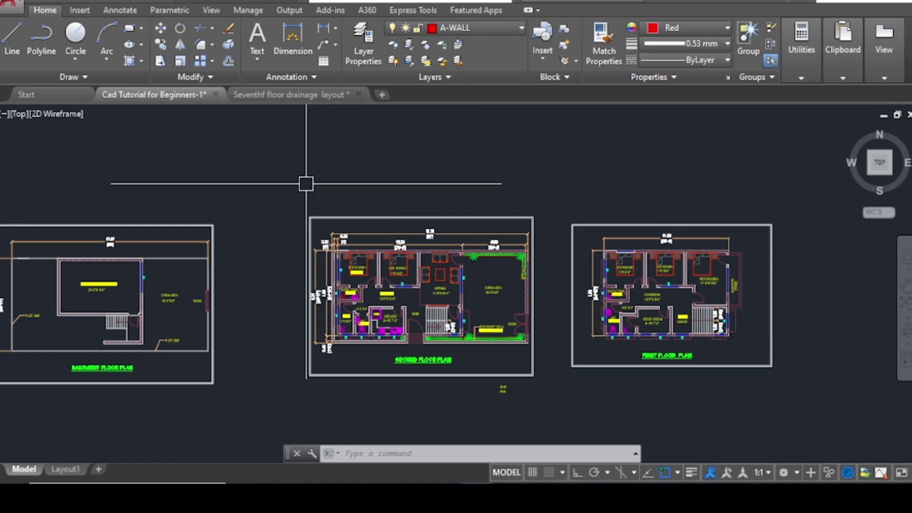
{"action": "scroll", "coordinate": [306, 184], "scroll_direction": "down", "scroll_amount": 3}
{"action": "scroll", "coordinate": [367, 245], "scroll_direction": "down", "scroll_amount": 2}
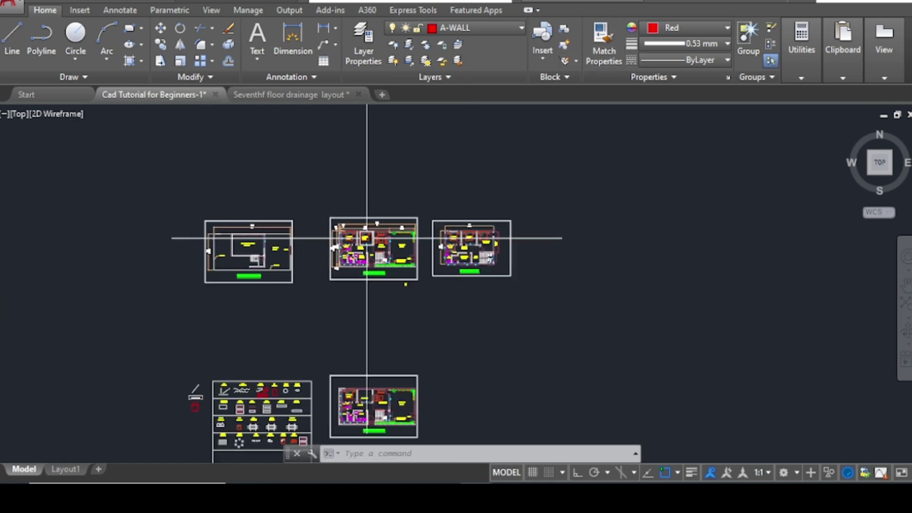
{"action": "scroll", "coordinate": [367, 229], "scroll_direction": "up", "scroll_amount": 2}
Switch to the Seventhf floor drainage layout drawing and examine the drainage riser section at the second floor.
{"action": "left_click", "coordinate": [327, 96]}
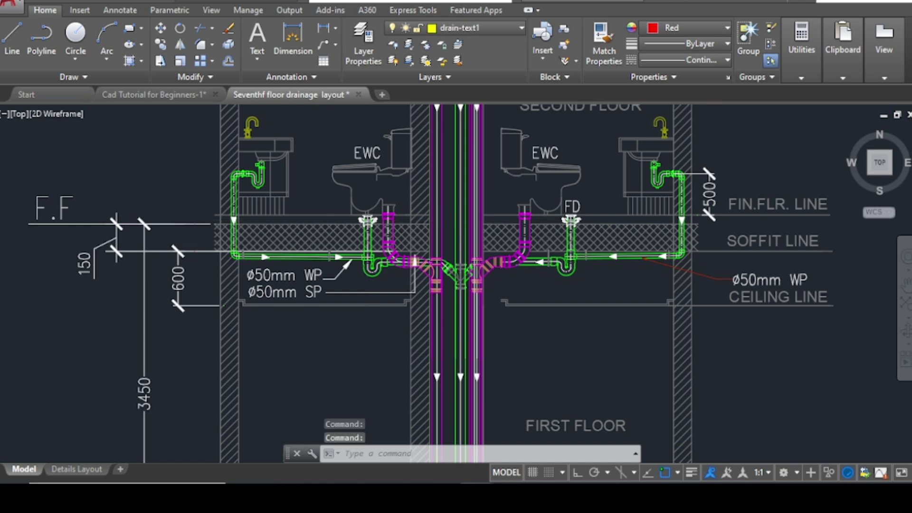
{"action": "scroll", "coordinate": [556, 250], "scroll_direction": "down", "scroll_amount": 4}
{"action": "scroll", "coordinate": [561, 258], "scroll_direction": "up", "scroll_amount": 4}
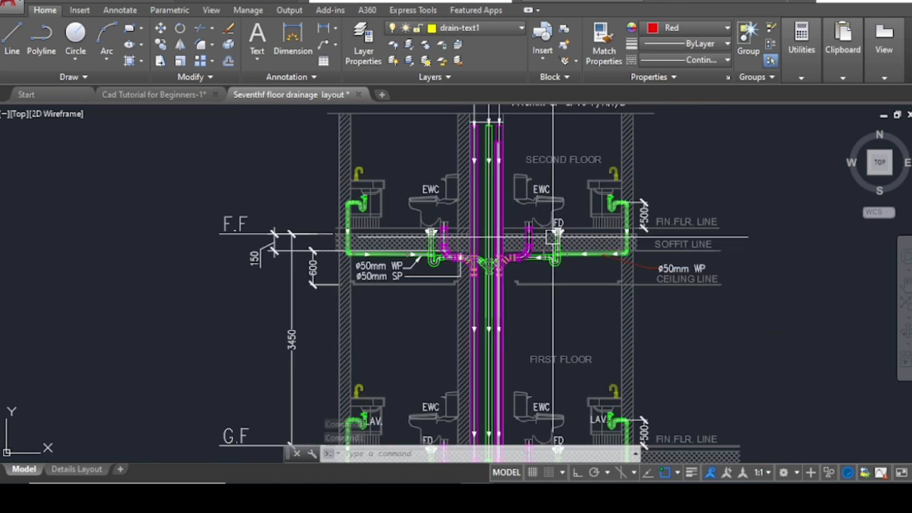
{"action": "middle_click_drag", "start_coordinate": [507, 308], "coordinate": [505, 325]}
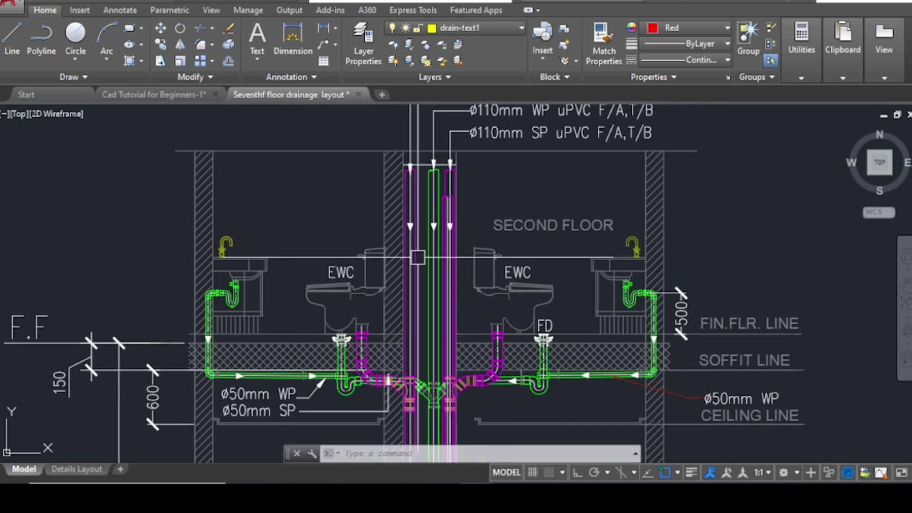
Return to the Cad Tutorial for Beginners-1 drawing and draw two connected lines above the floor plans, the first about 5.9 units long.
{"action": "left_click", "coordinate": [169, 97]}
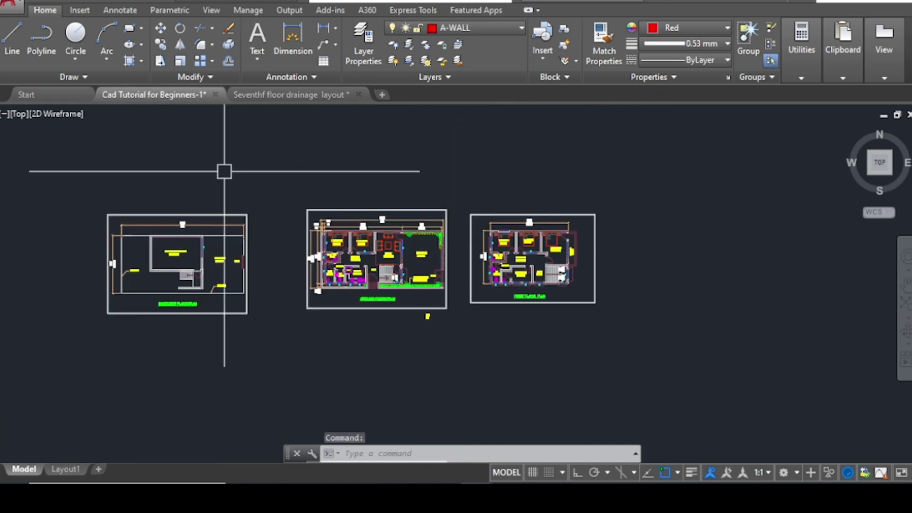
{"action": "left_click", "coordinate": [10, 43]}
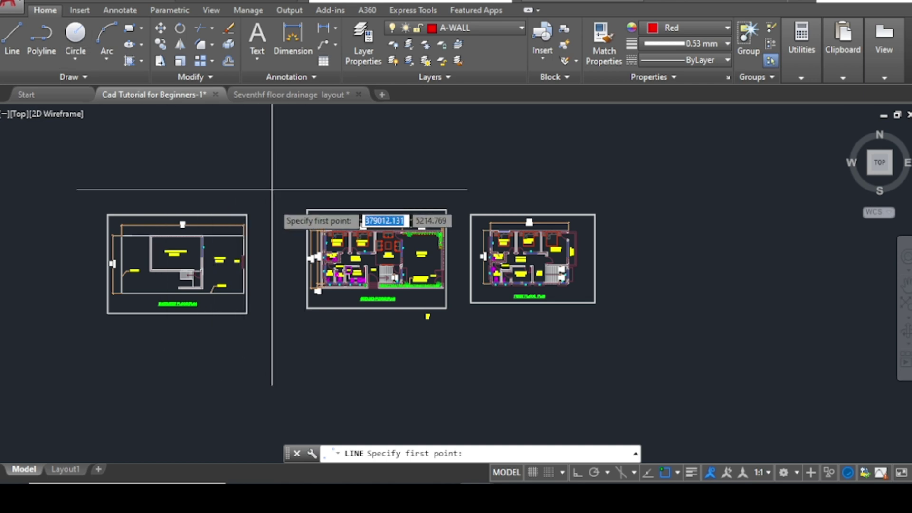
{"action": "left_click", "coordinate": [228, 160]}
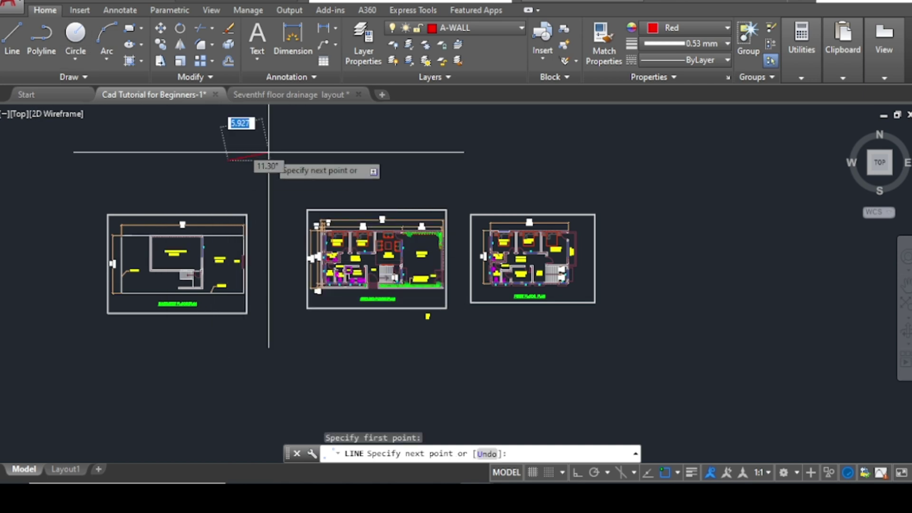
{"action": "left_click", "coordinate": [269, 153]}
{"action": "left_click", "coordinate": [260, 169]}
{"action": "key", "text": "Escape"}
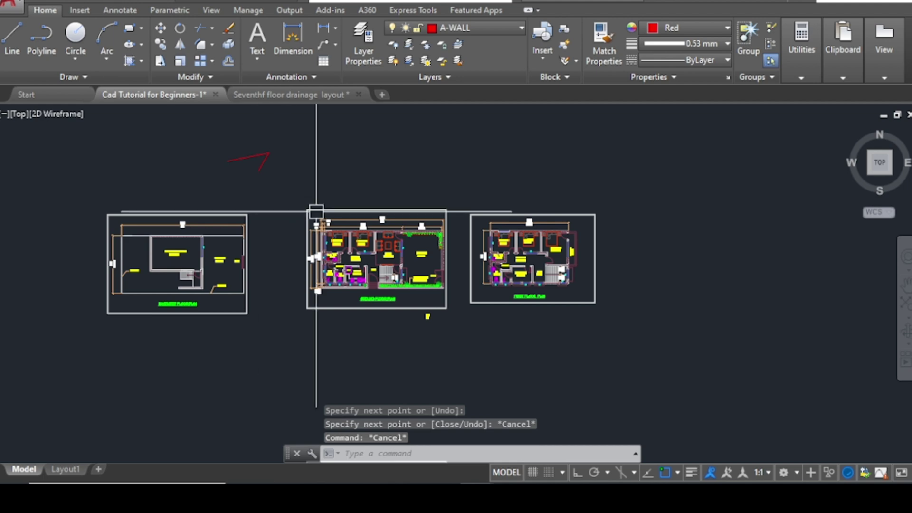
{"action": "scroll", "coordinate": [407, 216], "scroll_direction": "down", "scroll_amount": 2}
{"action": "scroll", "coordinate": [384, 186], "scroll_direction": "up", "scroll_amount": 4}
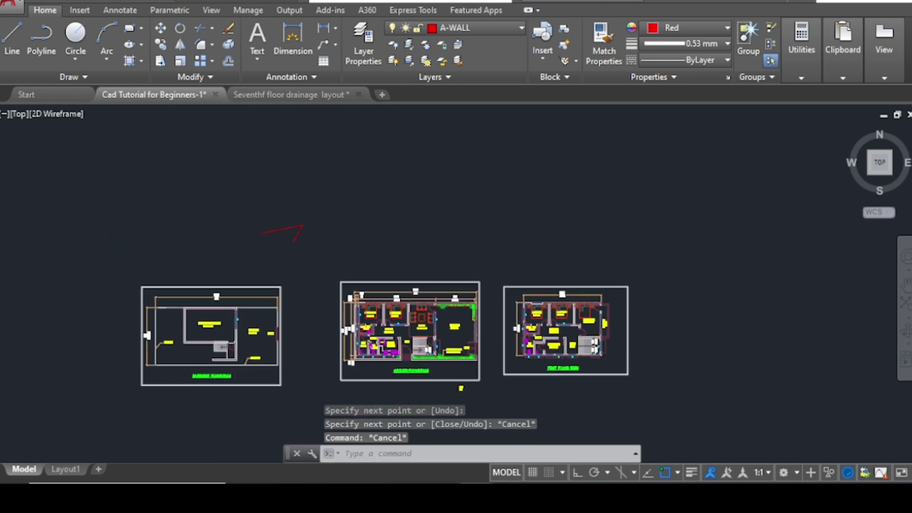
{"action": "scroll", "coordinate": [435, 332], "scroll_direction": "up", "scroll_amount": 2}
{"action": "mouse_move", "coordinate": [435, 332]}
{"action": "middle_mouse_down"}
{"action": "mouse_move", "coordinate": [346, 221]}
{"action": "mouse_move", "coordinate": [346, 269]}
{"action": "middle_mouse_up"}
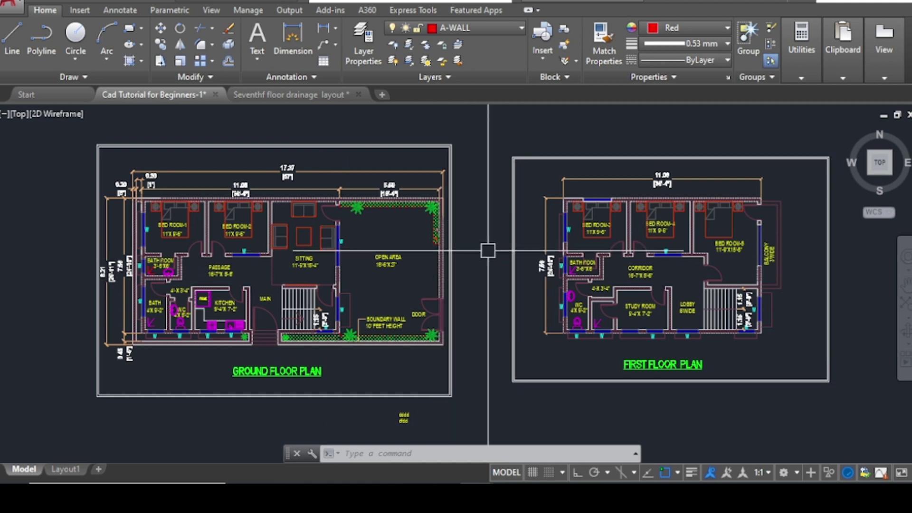
{"action": "middle_click_drag", "start_coordinate": [485, 261], "coordinate": [483, 285]}
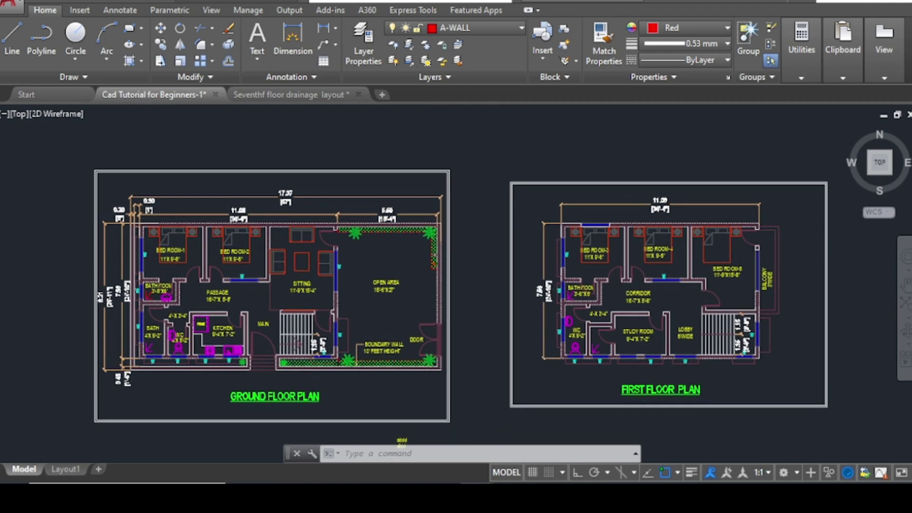